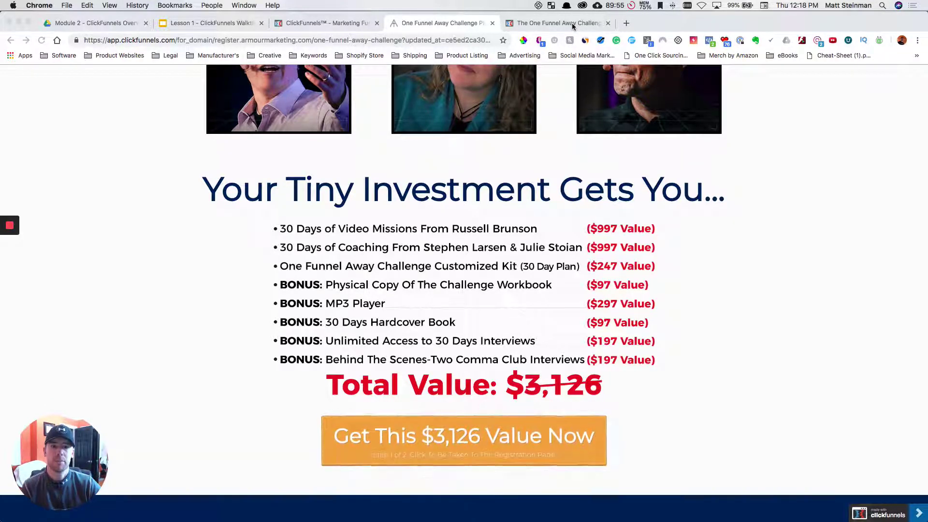
Switch to the live One Funnel Away Challenge page and look through its offer down to the Bonus #1 section.
{"action": "left_click", "coordinate": [573, 22]}
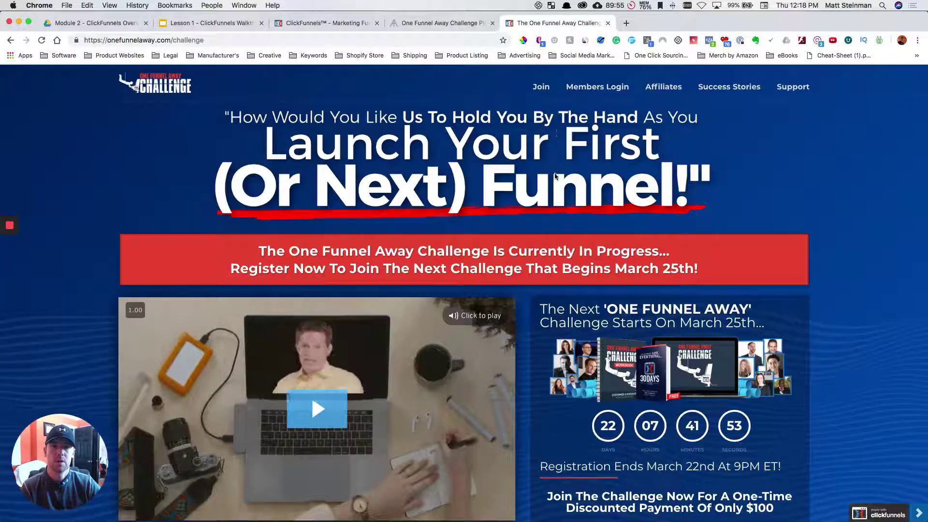
{"action": "scroll", "coordinate": [555, 177], "scroll_direction": "down", "scroll_amount": 15}
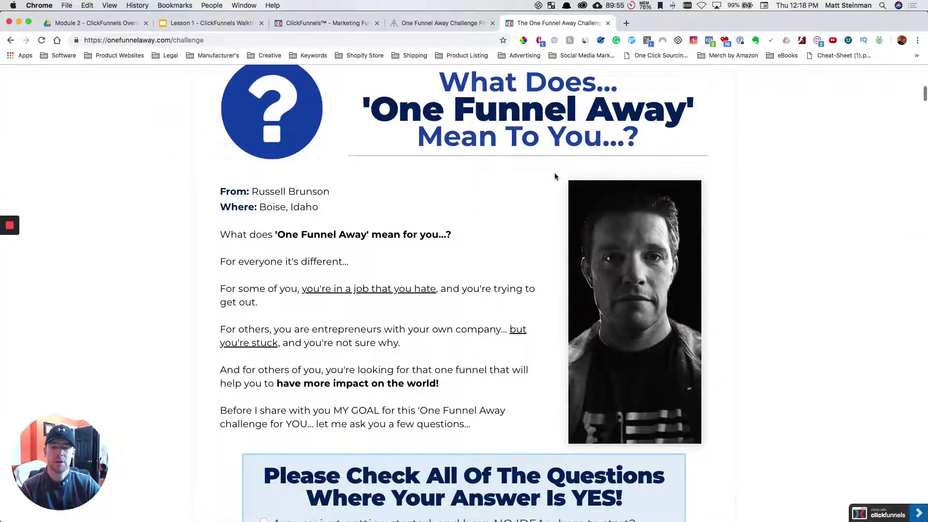
{"action": "scroll", "coordinate": [555, 177], "scroll_direction": "down", "scroll_amount": 15}
{"action": "scroll", "coordinate": [555, 174], "scroll_direction": "down", "scroll_amount": 12}
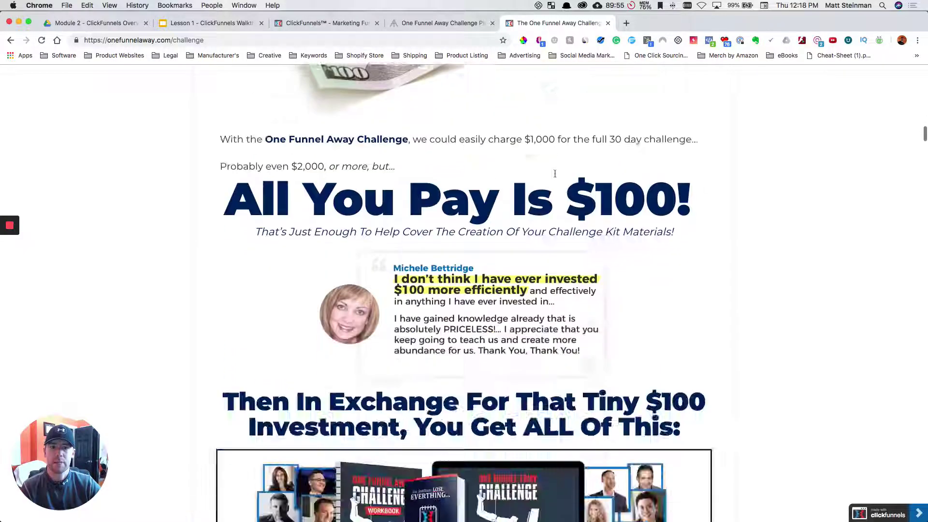
{"action": "scroll", "coordinate": [555, 174], "scroll_direction": "down", "scroll_amount": 12}
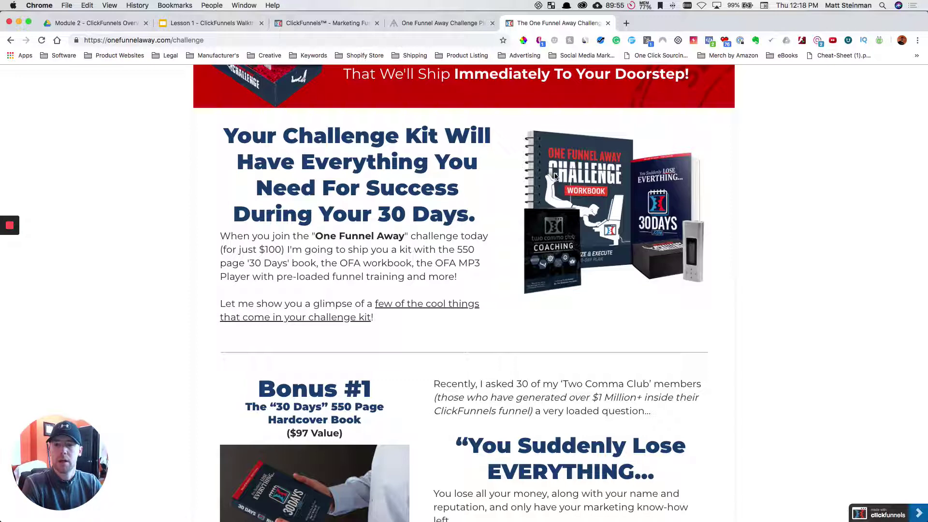
{"action": "scroll", "coordinate": [612, 208], "scroll_direction": "down", "scroll_amount": 2}
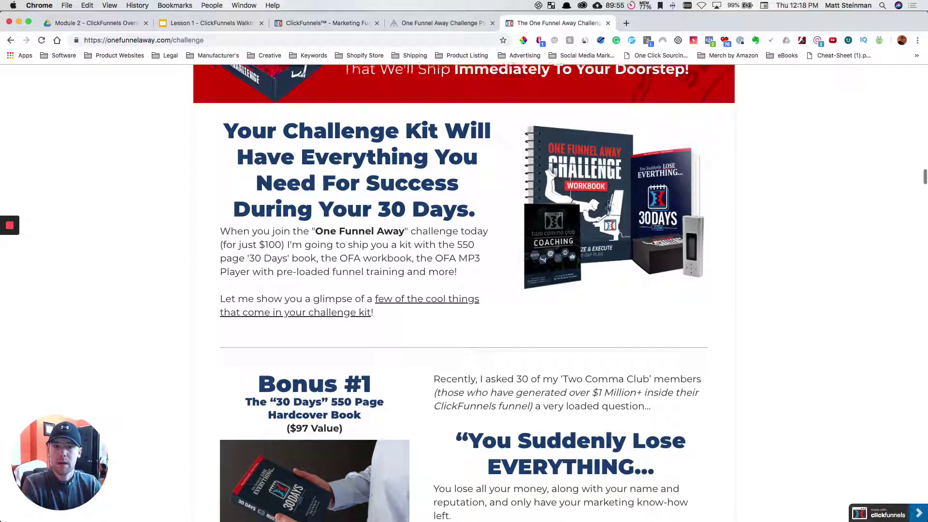
{"action": "scroll", "coordinate": [608, 205], "scroll_direction": "down", "scroll_amount": 5}
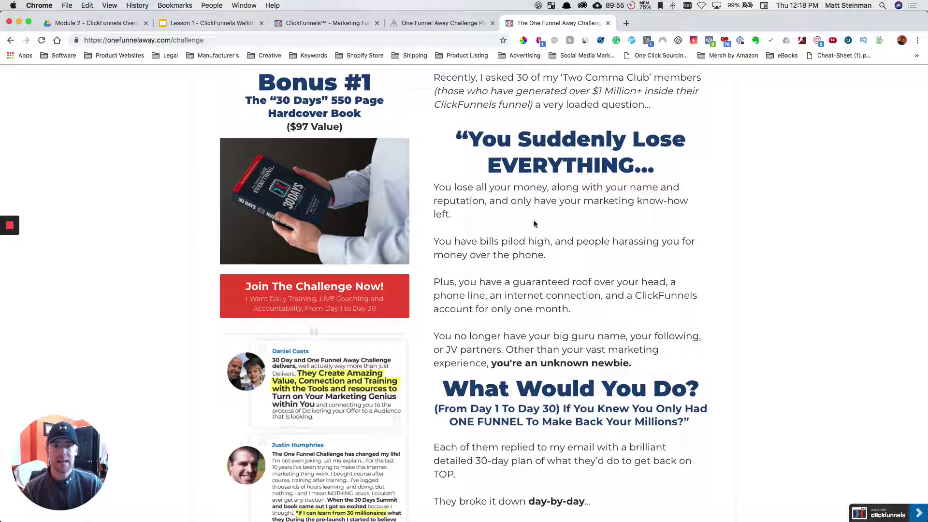
Examine the customer testimonials and the "What Would You Do?" copy in the Bonus #1 section.
{"action": "scroll", "coordinate": [546, 257], "scroll_direction": "down", "scroll_amount": 3}
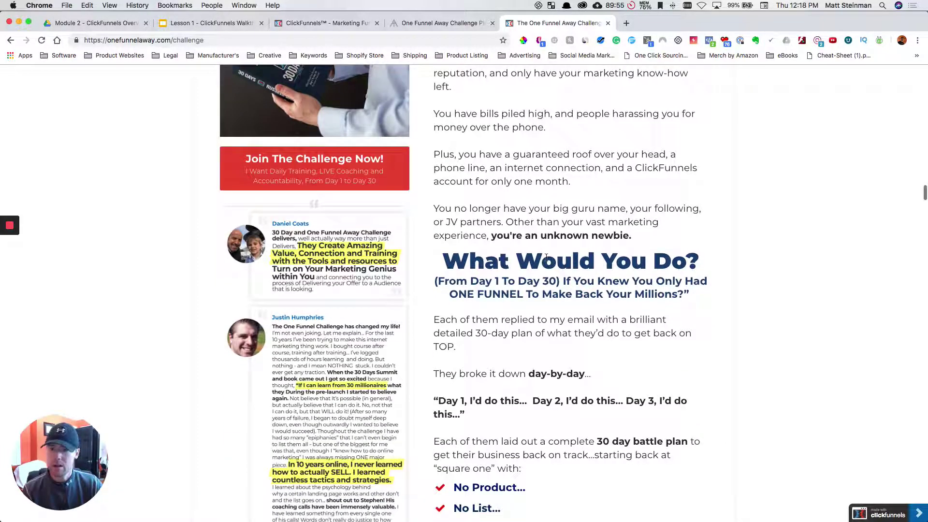
{"action": "scroll", "coordinate": [546, 256], "scroll_direction": "down", "scroll_amount": 2}
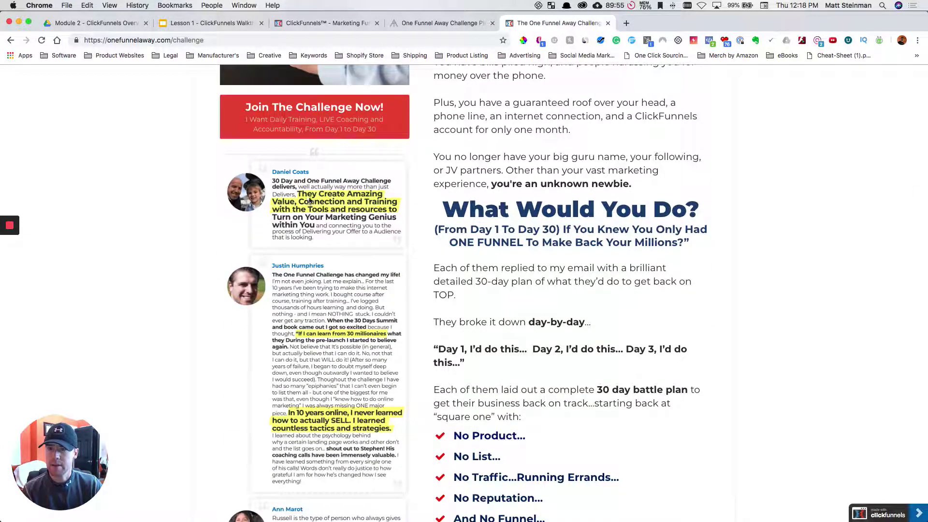
{"action": "scroll", "coordinate": [328, 312], "scroll_direction": "down", "scroll_amount": 2}
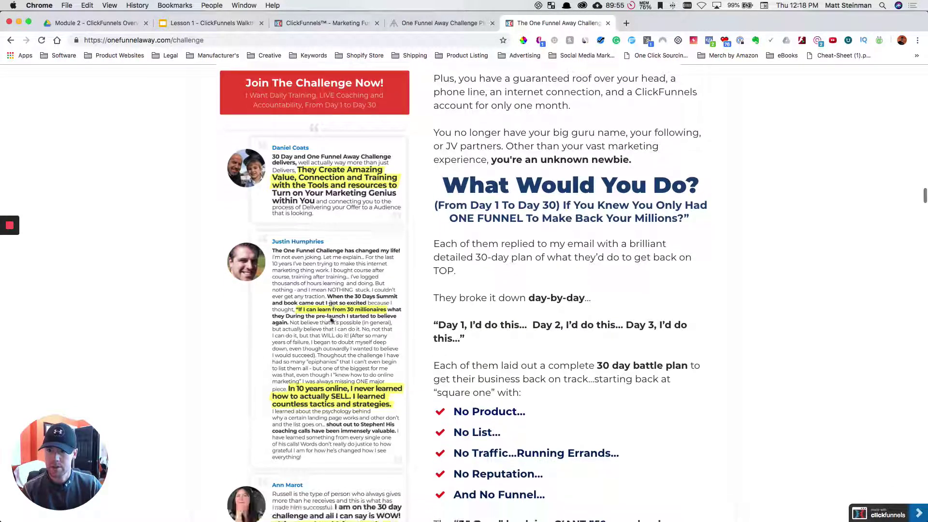
{"action": "left_click_drag", "start_coordinate": [324, 316], "coordinate": [157, 281]}
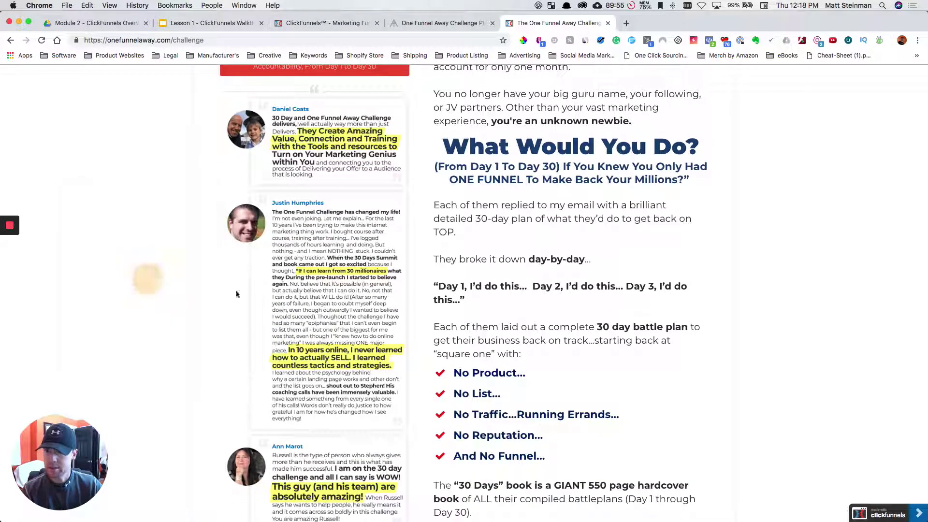
{"action": "scroll", "coordinate": [310, 303], "scroll_direction": "down", "scroll_amount": 3}
{"action": "scroll", "coordinate": [310, 303], "scroll_direction": "down", "scroll_amount": 5}
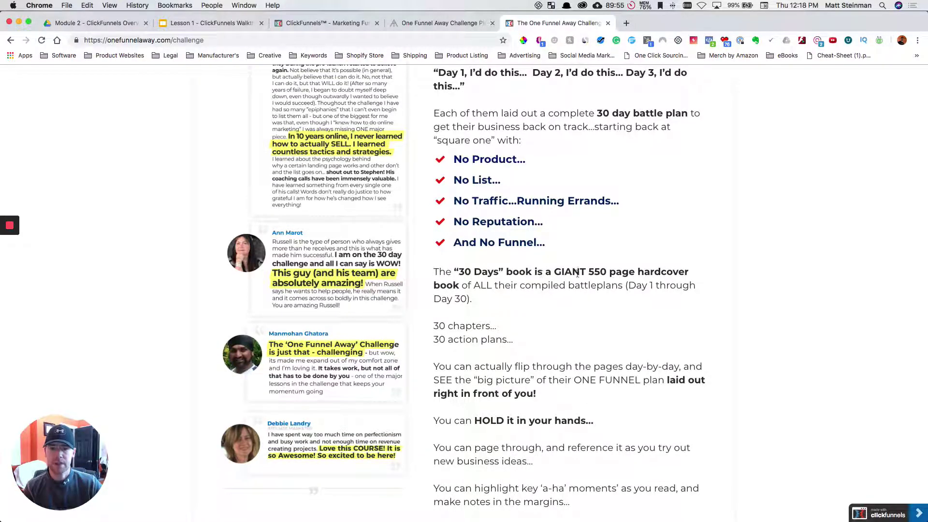
Review the Bonus #1 heading and book block, and compare it with the "Your Tiny Investment Gets You" list on the funnel preview page.
{"action": "scroll", "coordinate": [575, 273], "scroll_direction": "up", "scroll_amount": 10}
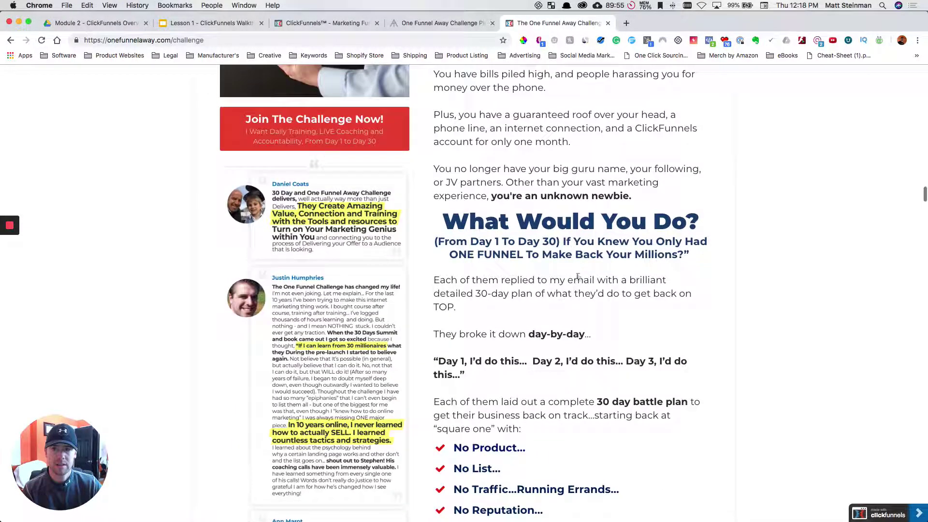
{"action": "scroll", "coordinate": [578, 274], "scroll_direction": "up", "scroll_amount": 4}
{"action": "scroll", "coordinate": [575, 321], "scroll_direction": "up", "scroll_amount": 2}
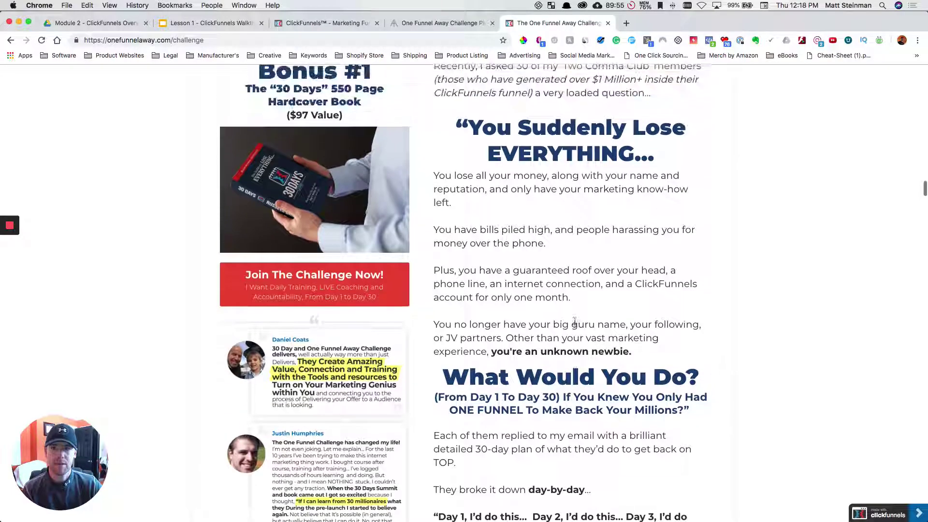
{"action": "scroll", "coordinate": [575, 320], "scroll_direction": "down", "scroll_amount": 13}
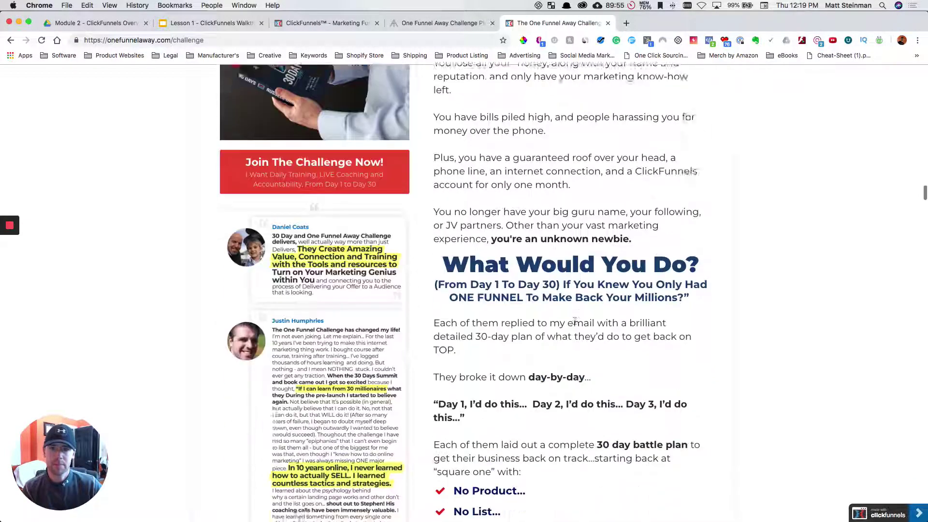
{"action": "scroll", "coordinate": [574, 321], "scroll_direction": "up", "scroll_amount": 15}
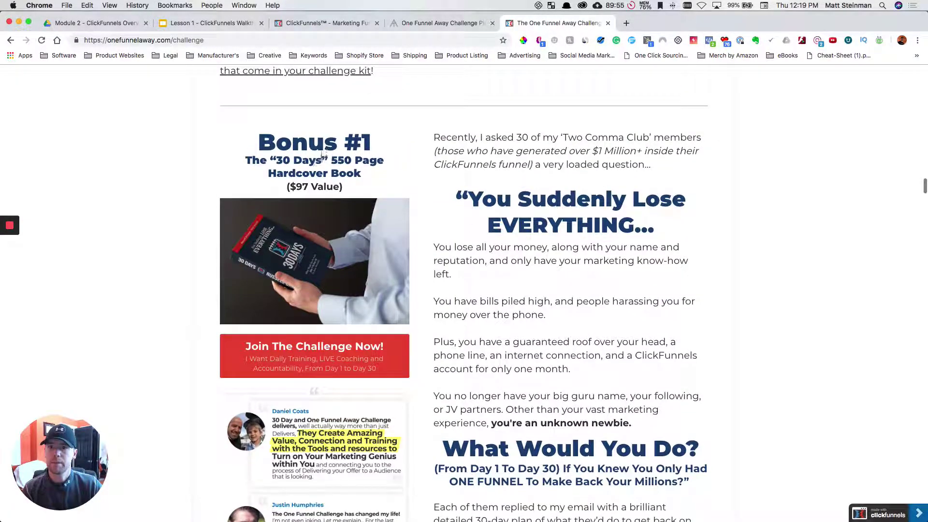
{"action": "left_click", "coordinate": [418, 28]}
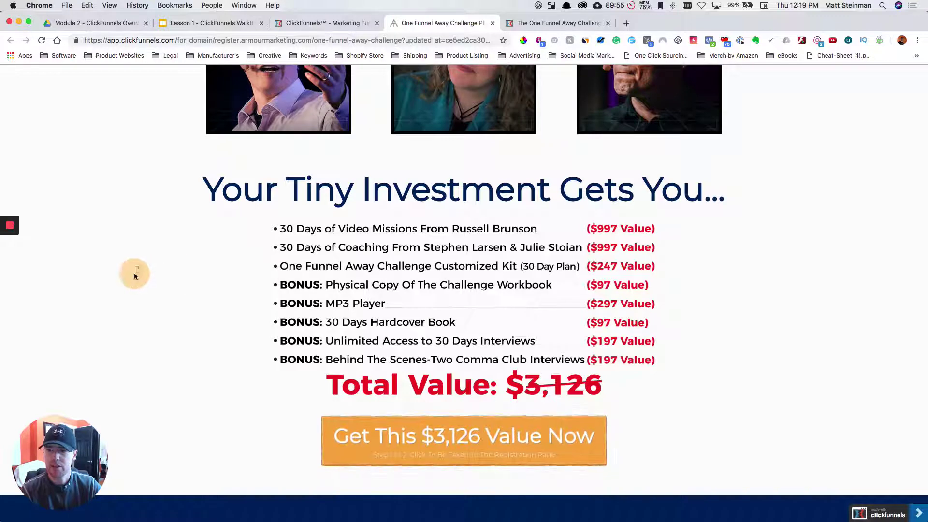
{"action": "left_click", "coordinate": [192, 292]}
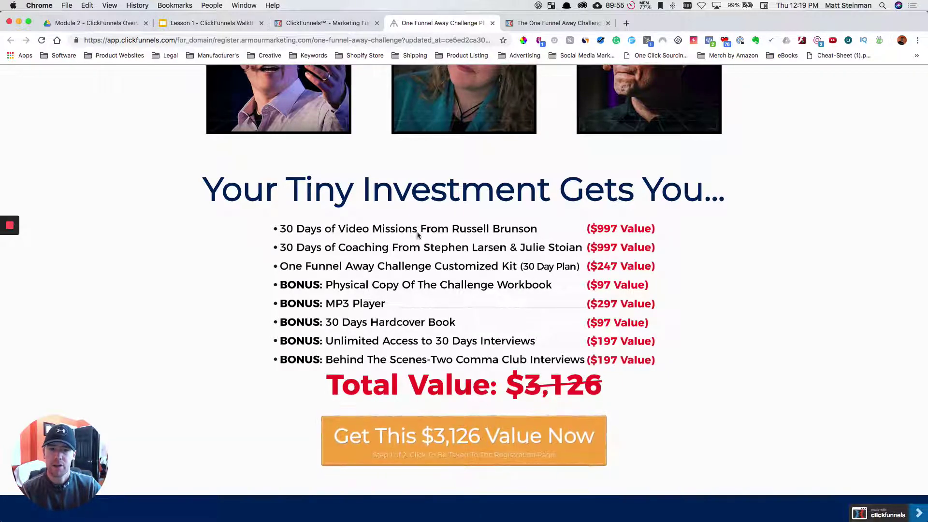
Return to the live challenge page and examine the layout of the Bonus #2 workbook and Bonus #3 MP3 player sections.
{"action": "left_click", "coordinate": [571, 23]}
{"action": "scroll", "coordinate": [539, 186], "scroll_direction": "down", "scroll_amount": 1}
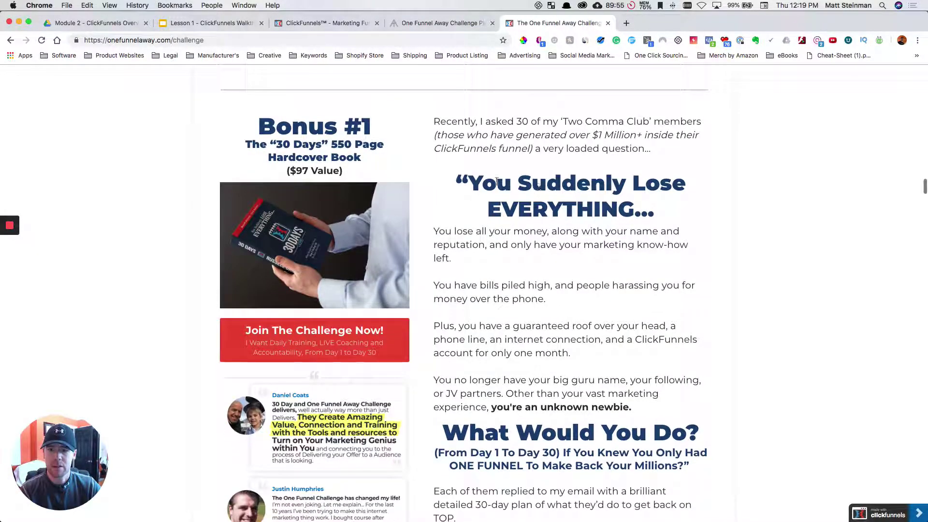
{"action": "scroll", "coordinate": [549, 292], "scroll_direction": "down", "scroll_amount": 15}
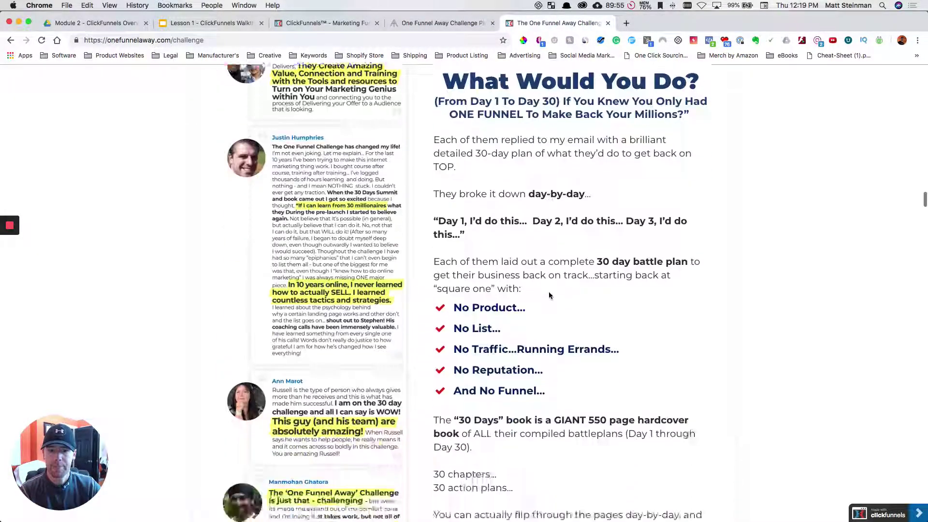
{"action": "scroll", "coordinate": [549, 296], "scroll_direction": "down", "scroll_amount": 7}
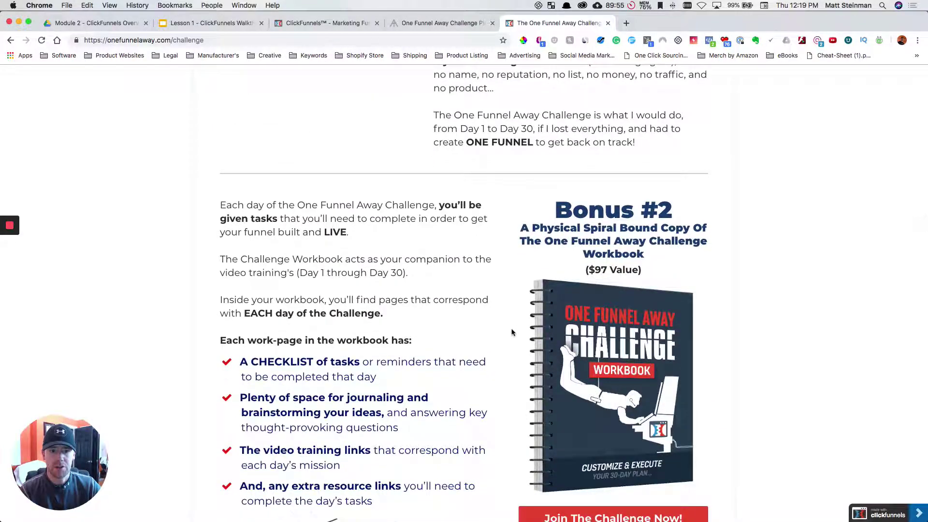
{"action": "scroll", "coordinate": [512, 331], "scroll_direction": "down", "scroll_amount": 2}
{"action": "scroll", "coordinate": [619, 328], "scroll_direction": "down", "scroll_amount": 5}
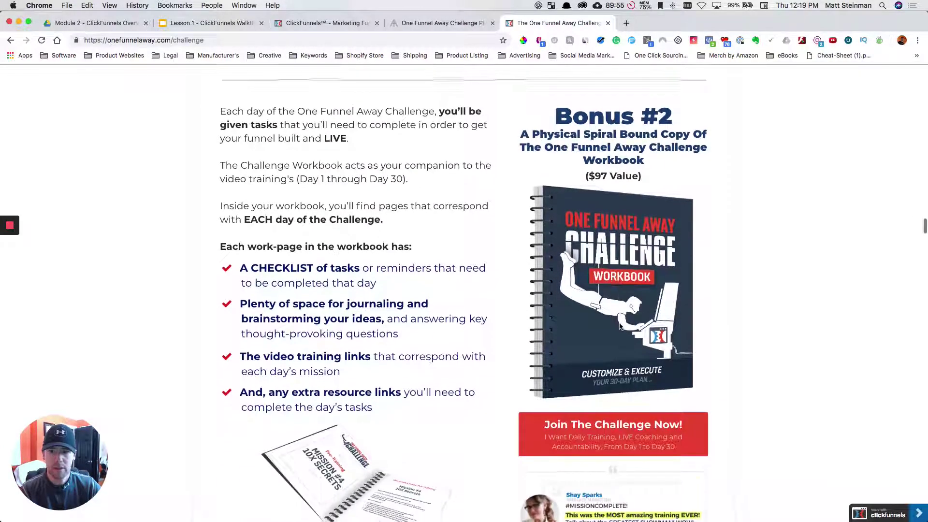
{"action": "scroll", "coordinate": [331, 226], "scroll_direction": "down", "scroll_amount": 12}
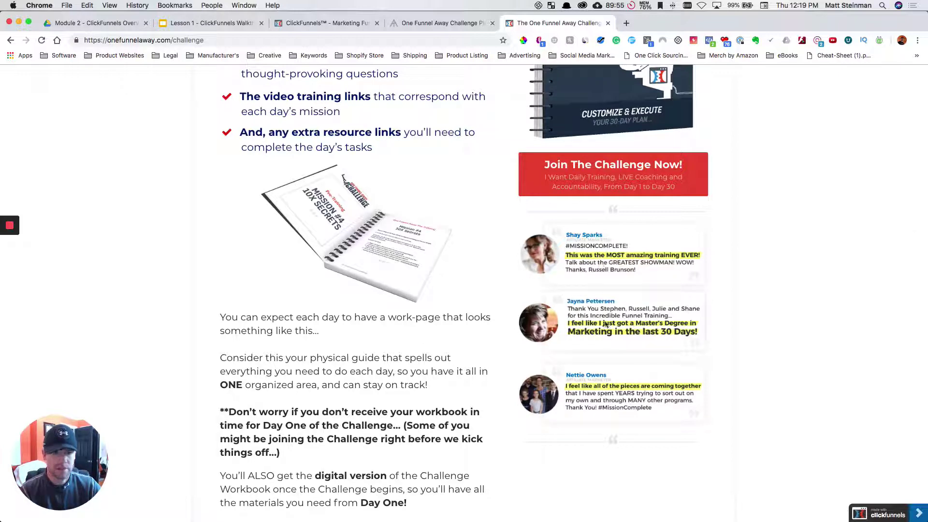
{"action": "scroll", "coordinate": [608, 327], "scroll_direction": "down", "scroll_amount": 20}
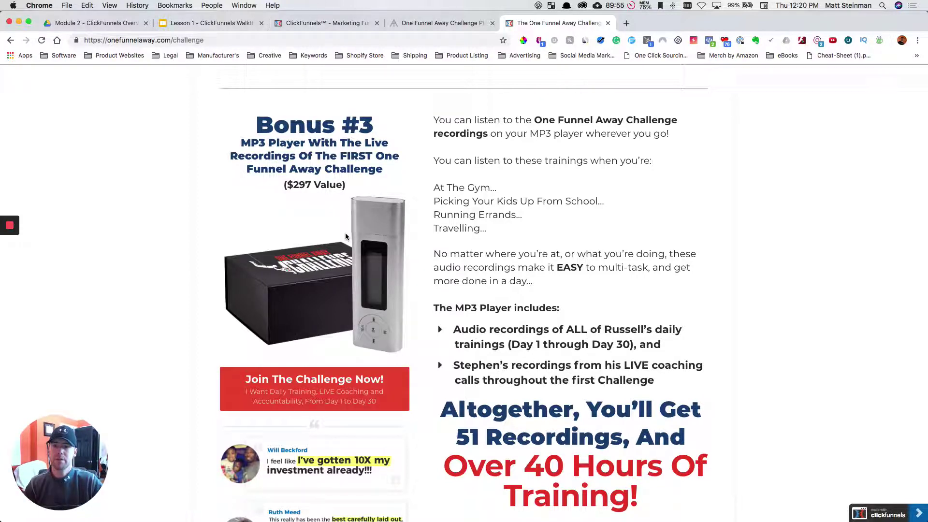
Look through the rest of the sales page, from the Bonus #3 testimonials to the "This Challenge Is NOT For Everyone!" section.
{"action": "scroll", "coordinate": [433, 248], "scroll_direction": "down", "scroll_amount": 8}
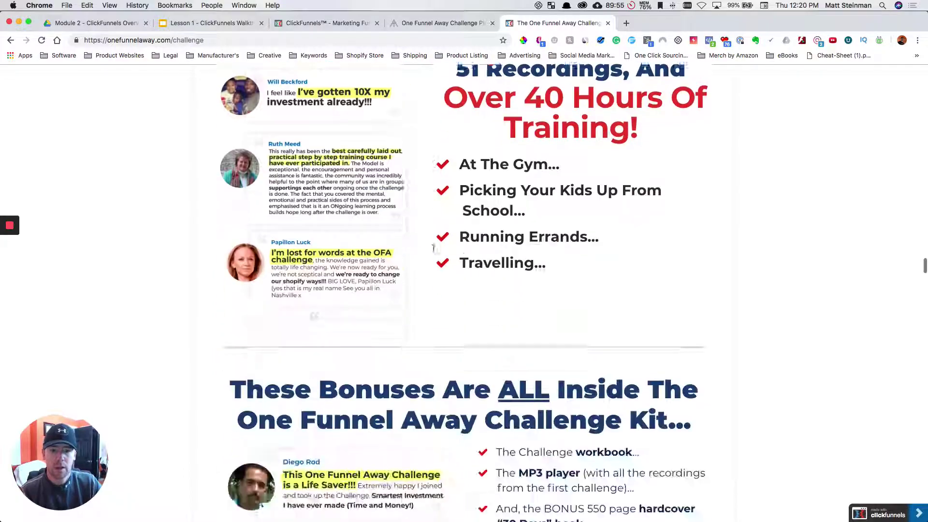
{"action": "scroll", "coordinate": [434, 248], "scroll_direction": "down", "scroll_amount": 9}
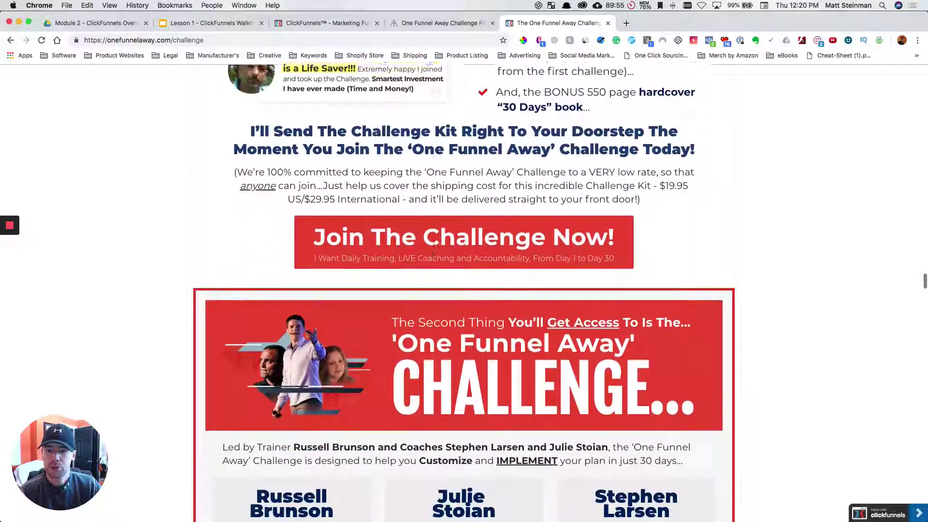
{"action": "scroll", "coordinate": [433, 252], "scroll_direction": "down", "scroll_amount": 20}
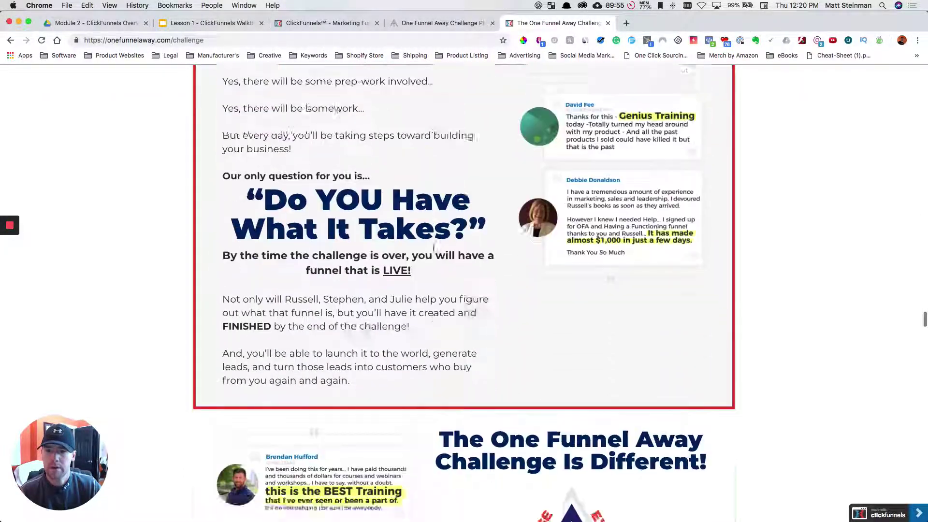
{"action": "scroll", "coordinate": [434, 249], "scroll_direction": "down", "scroll_amount": 20}
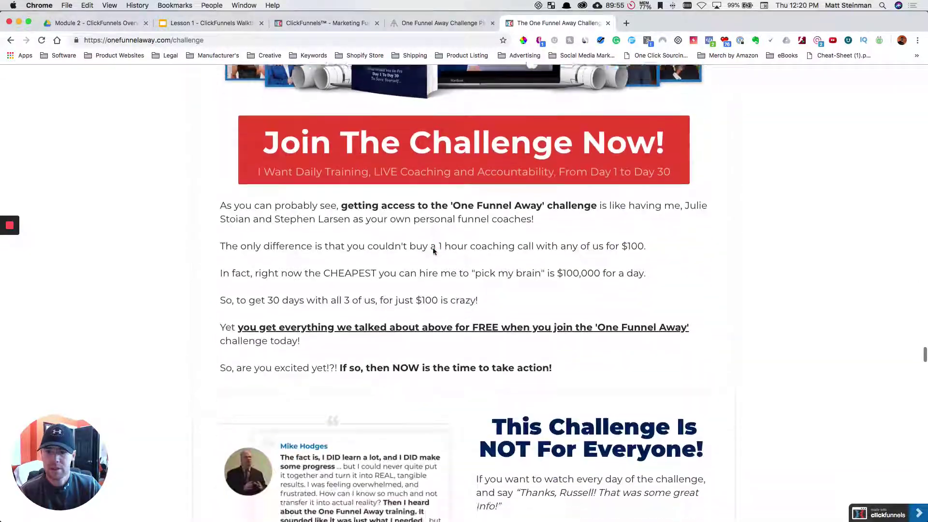
Go back up through the coach, bonus and Challenge Kit sections to the itemized value list with the total value.
{"action": "scroll", "coordinate": [434, 250], "scroll_direction": "up", "scroll_amount": 20}
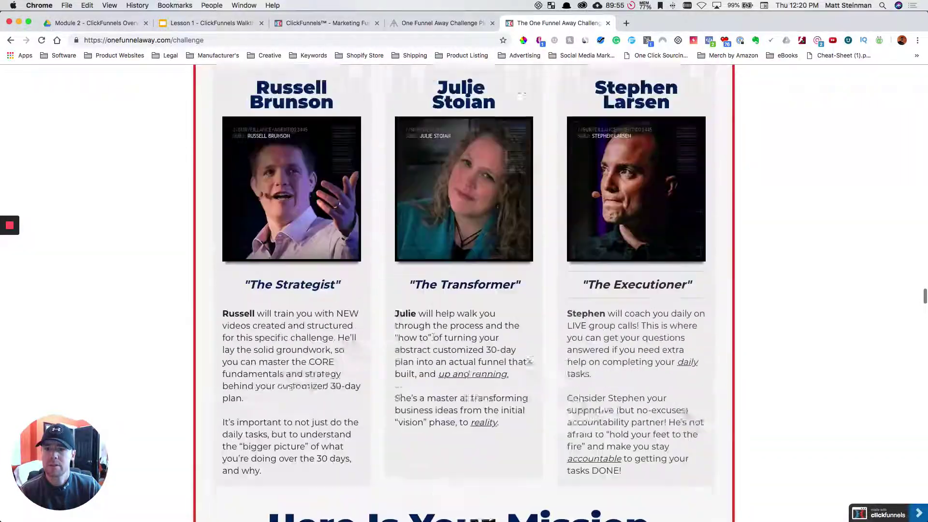
{"action": "scroll", "coordinate": [434, 250], "scroll_direction": "up", "scroll_amount": 20}
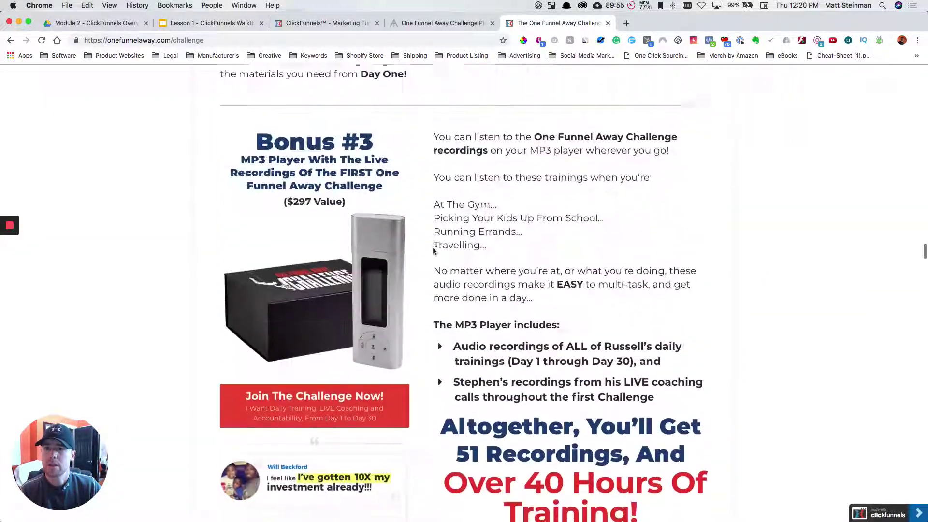
{"action": "scroll", "coordinate": [434, 250], "scroll_direction": "up", "scroll_amount": 1}
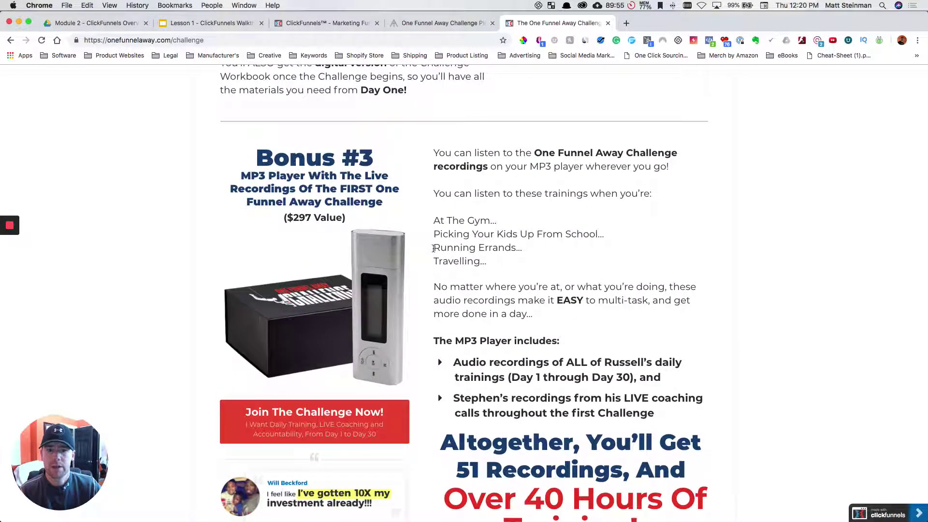
{"action": "scroll", "coordinate": [434, 249], "scroll_direction": "up", "scroll_amount": 20}
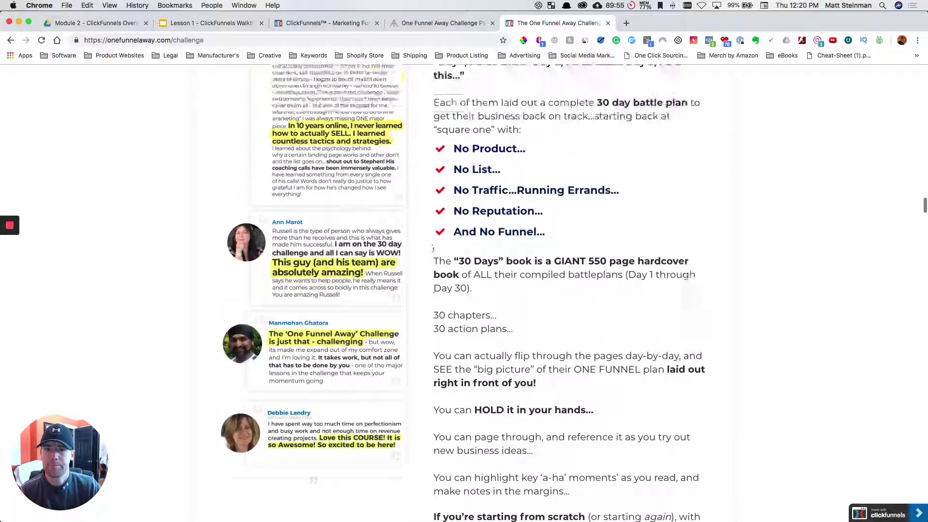
{"action": "scroll", "coordinate": [434, 249], "scroll_direction": "up", "scroll_amount": 20}
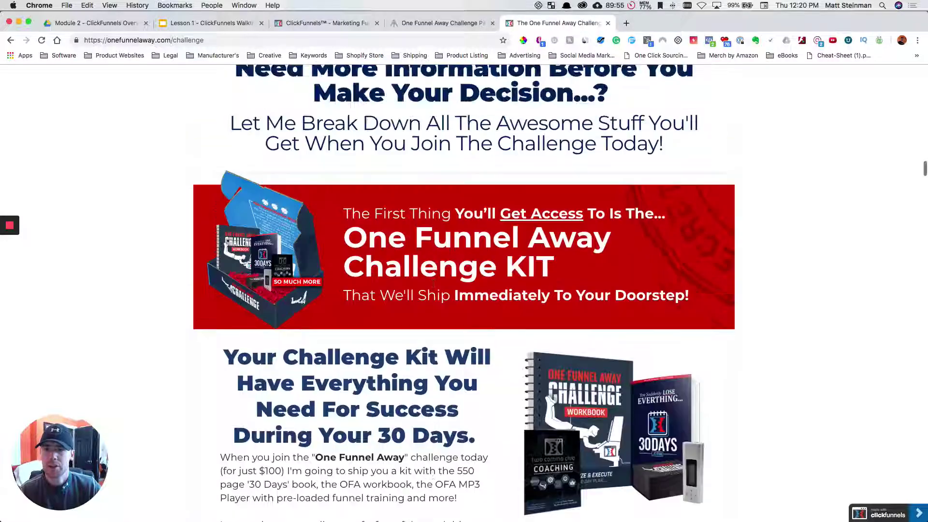
{"action": "scroll", "coordinate": [433, 280], "scroll_direction": "up", "scroll_amount": 15}
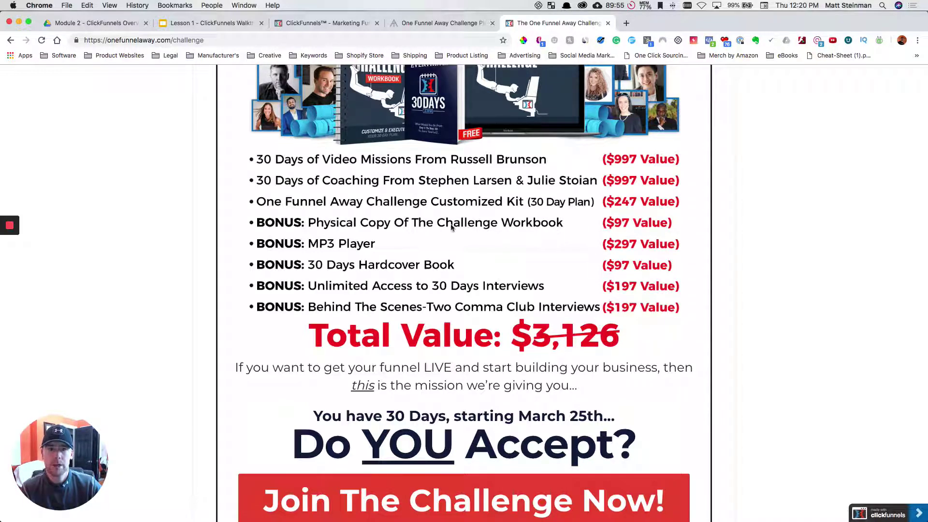
Return to the Bonus #1 section with the "30 Days" hardcover book on the challenge page.
{"action": "scroll", "coordinate": [428, 288], "scroll_direction": "down", "scroll_amount": 10}
{"action": "scroll", "coordinate": [429, 288], "scroll_direction": "down", "scroll_amount": 15}
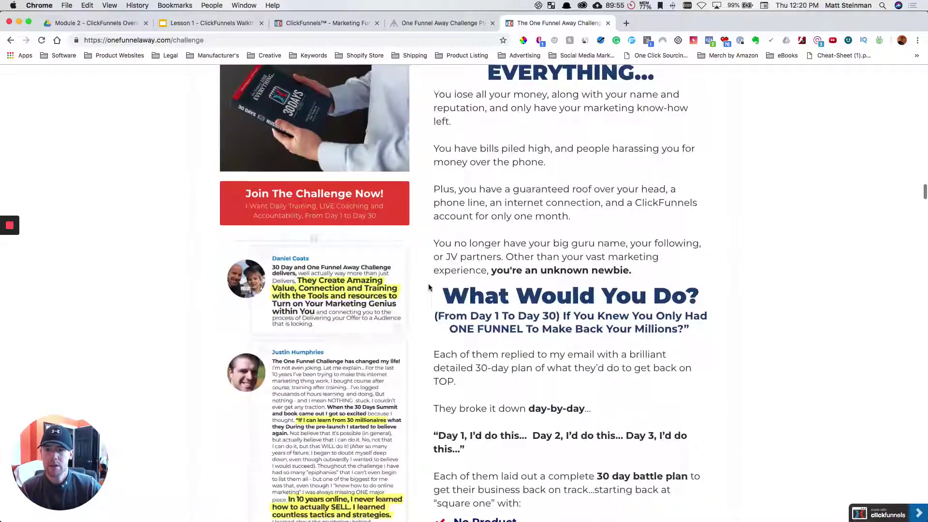
{"action": "scroll", "coordinate": [429, 288], "scroll_direction": "up", "scroll_amount": 5}
{"action": "scroll", "coordinate": [429, 288], "scroll_direction": "down", "scroll_amount": 2}
{"action": "scroll", "coordinate": [429, 288], "scroll_direction": "down", "scroll_amount": 2}
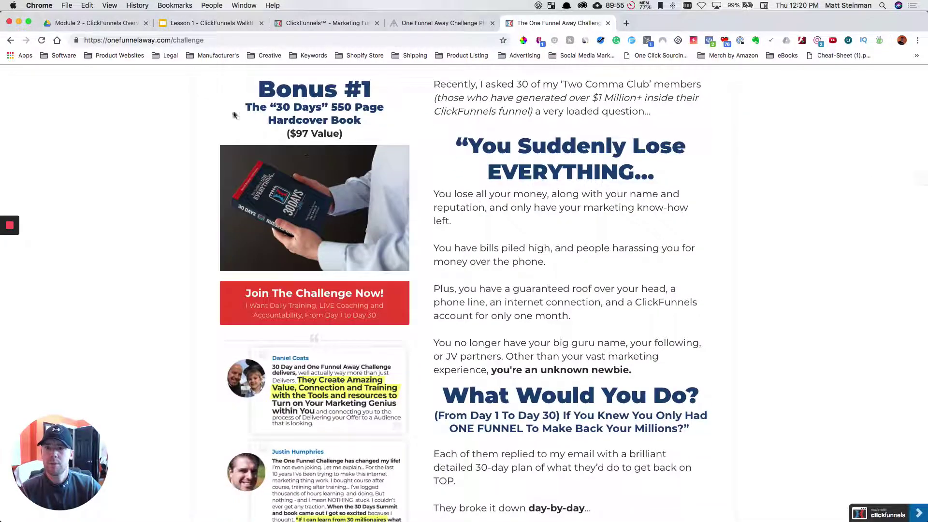
Save the Bonus #1 book photo as JPEG 30daysbook in a new Downloads folder named OFA Challenge Bonus.
{"action": "right_click", "coordinate": [311, 220]}
{"action": "left_click", "coordinate": [340, 234]}
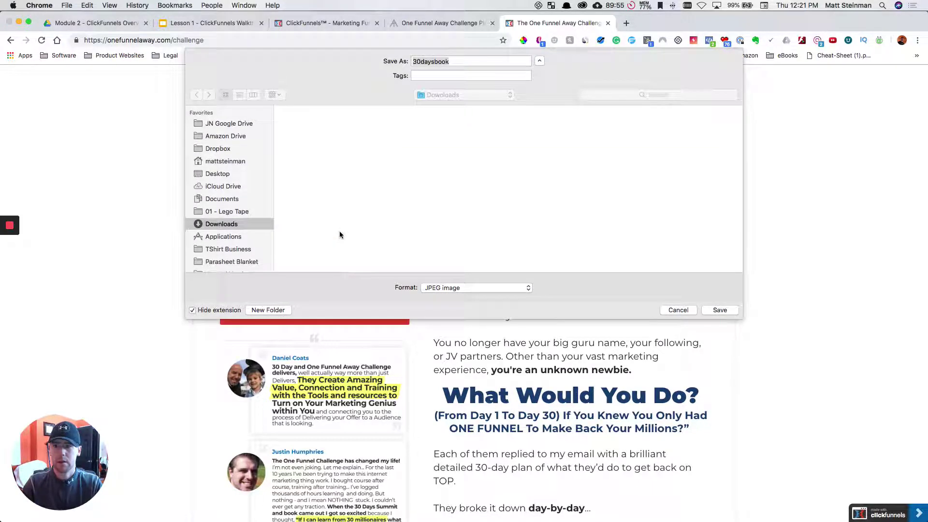
{"action": "key", "text": "super+shift+n"}
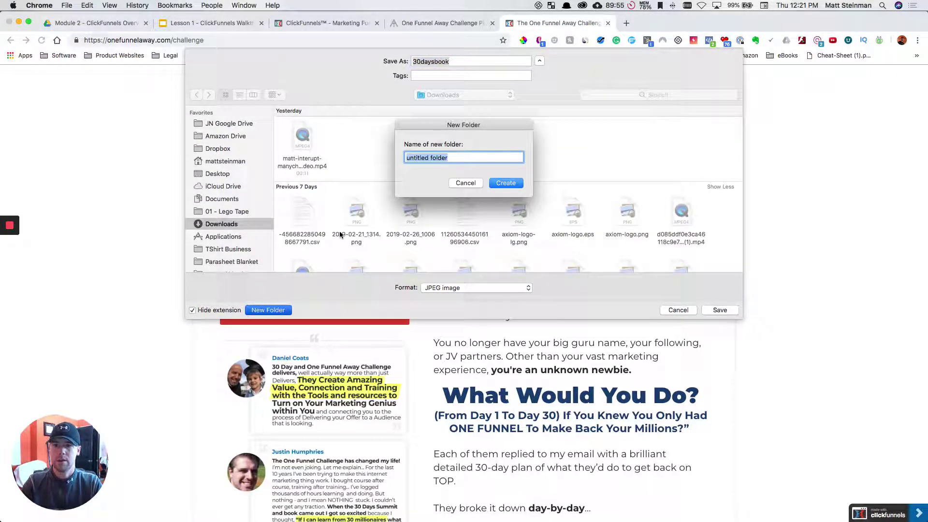
{"action": "type", "text": "OFA C"}
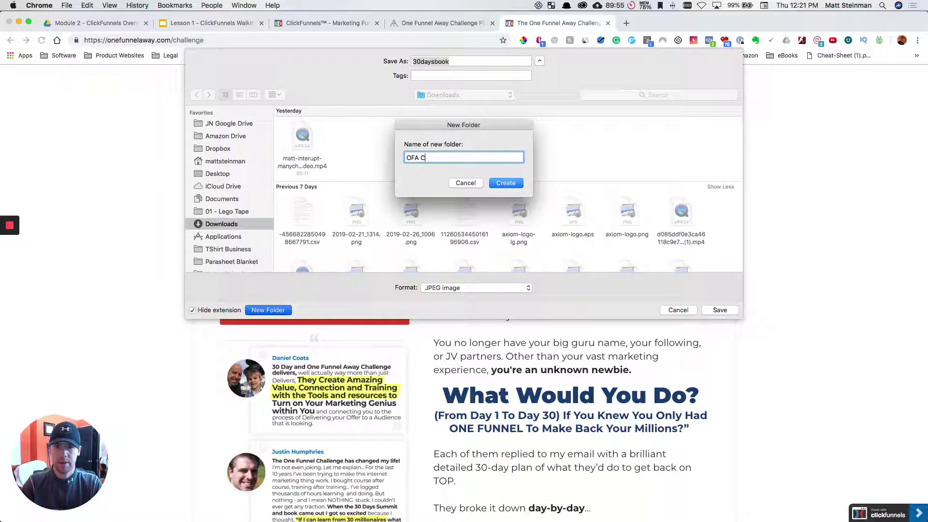
{"action": "type", "text": "hallenge Bonus"}
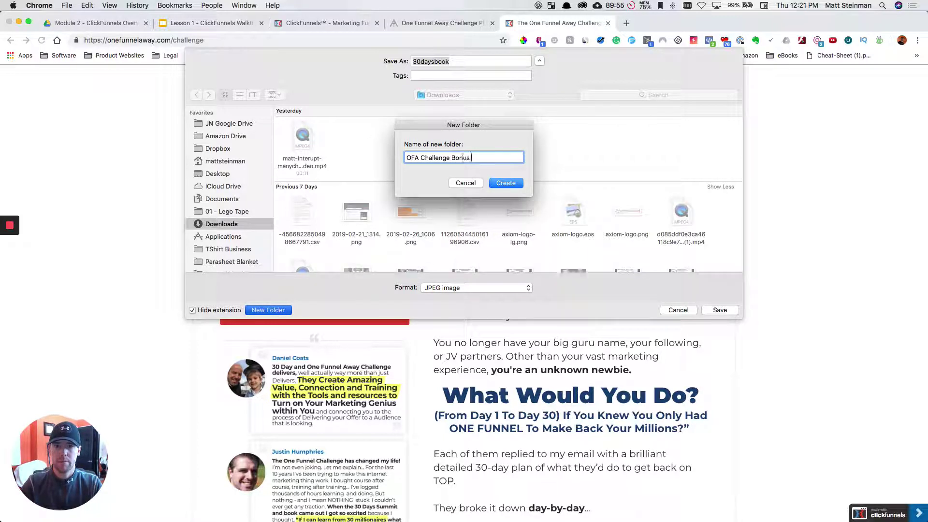
{"action": "key", "text": "Return"}
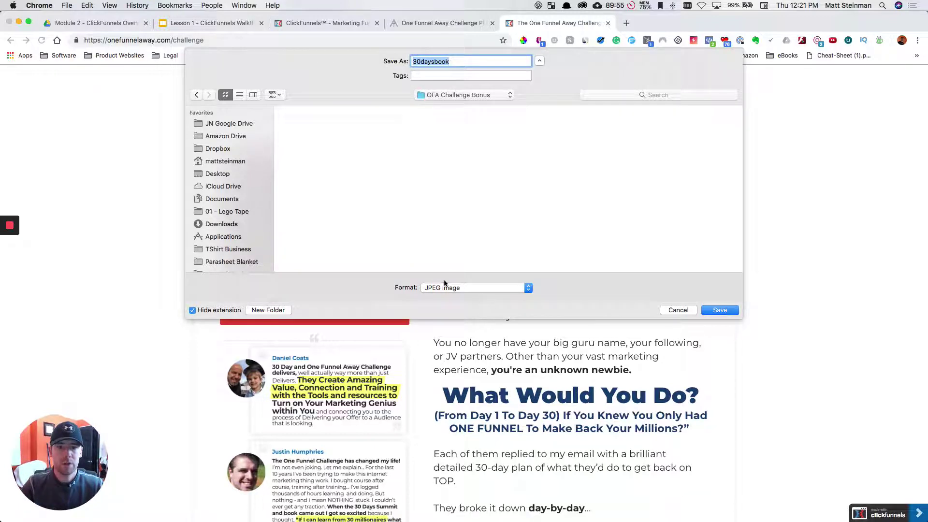
{"action": "left_click", "coordinate": [721, 310]}
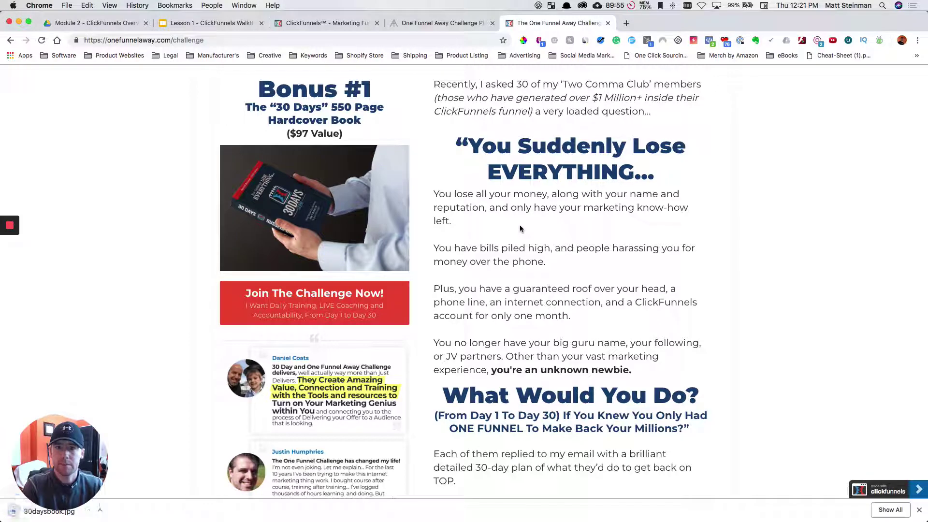
Save the first testimonial image under Bonus #1 as PNG OFA-Testimonials_1.29-min in the OFA Challenge Bonus folder.
{"action": "scroll", "coordinate": [456, 220], "scroll_direction": "down", "scroll_amount": 5}
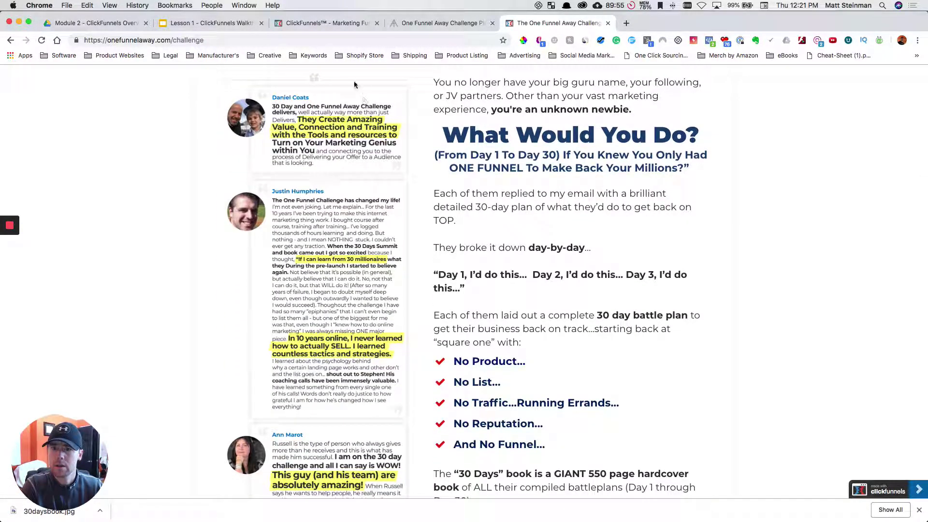
{"action": "right_click", "coordinate": [326, 134]}
{"action": "left_click", "coordinate": [346, 145]}
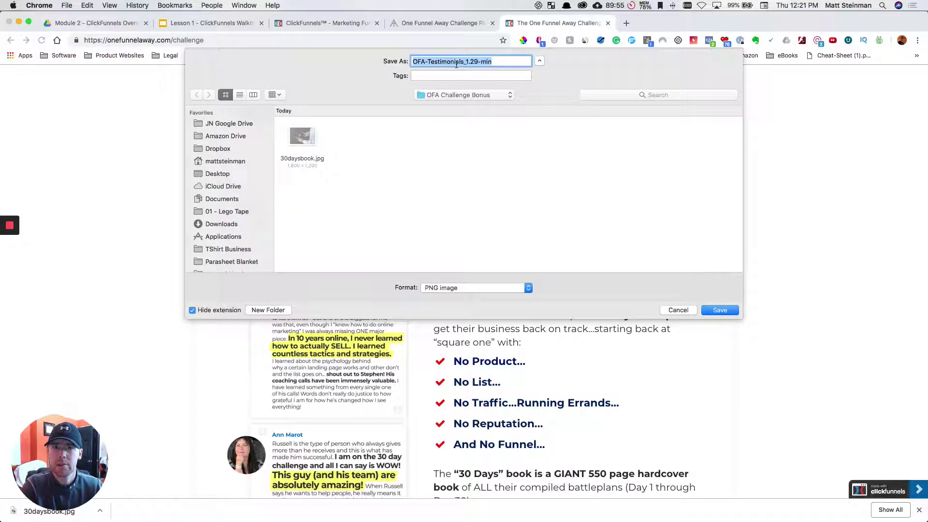
{"action": "left_click", "coordinate": [717, 311]}
Save the Bonus #2 workbook cover image as PNG OFA-Workbook-2-min-_1_ in the OFA Challenge Bonus folder.
{"action": "scroll", "coordinate": [541, 293], "scroll_direction": "down", "scroll_amount": 10}
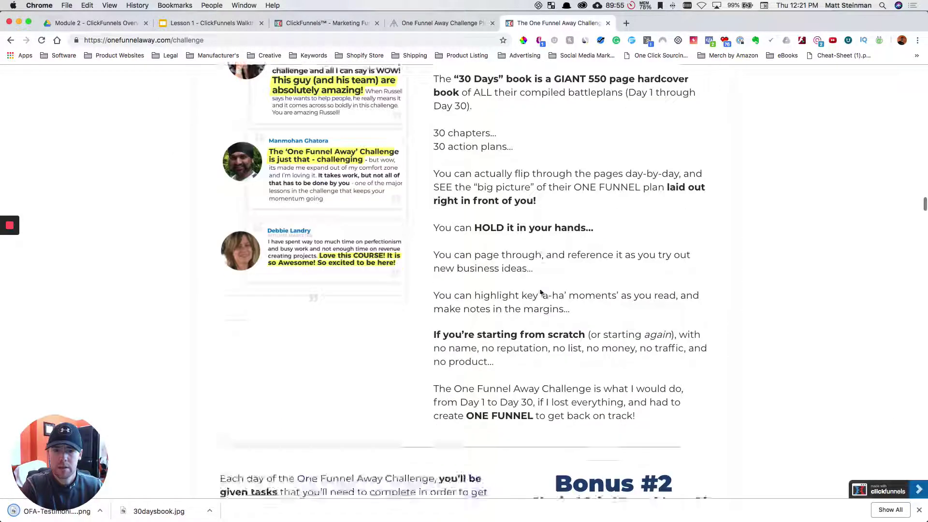
{"action": "scroll", "coordinate": [540, 292], "scroll_direction": "down", "scroll_amount": 10}
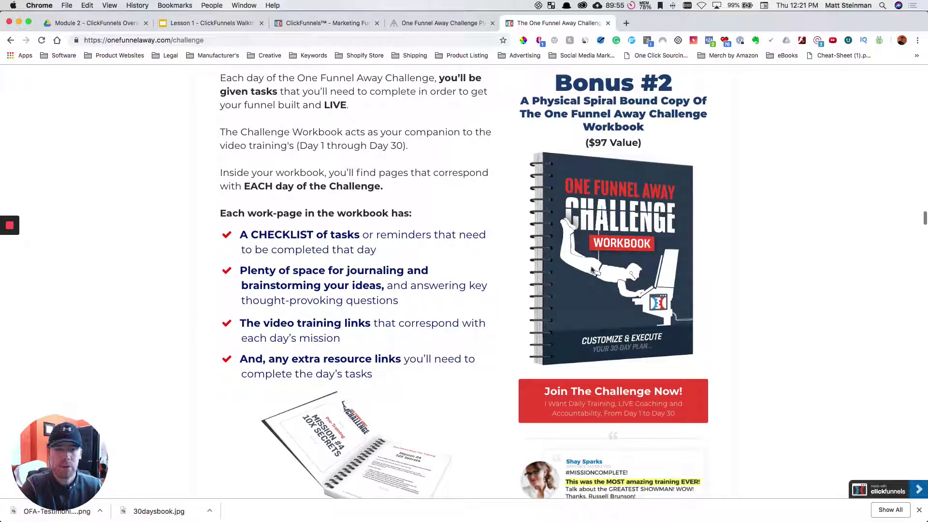
{"action": "right_click", "coordinate": [592, 270]}
{"action": "left_click", "coordinate": [610, 276]}
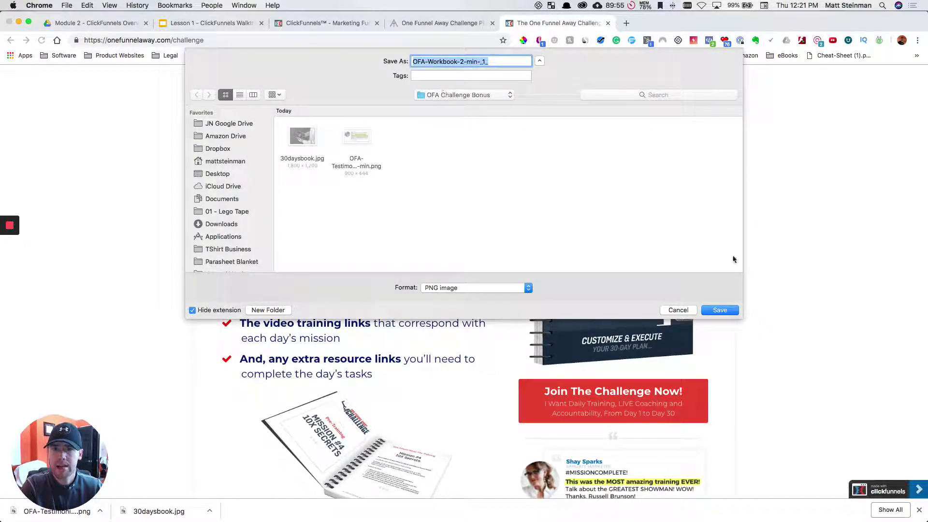
{"action": "left_click", "coordinate": [719, 312]}
Save the open spiral-bound workbook image from the Bonus #2 section as PNG spiral-bound-open-min in the same folder.
{"action": "scroll", "coordinate": [826, 318], "scroll_direction": "down", "scroll_amount": 5}
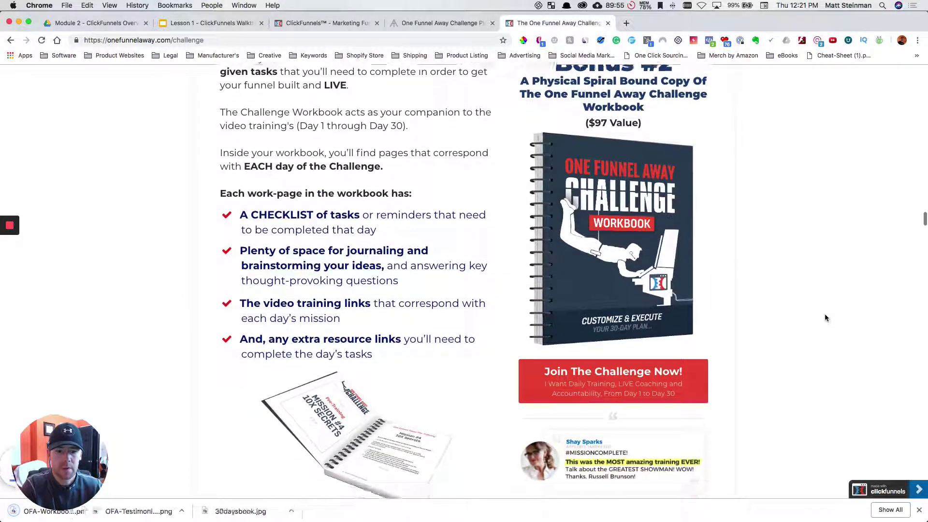
{"action": "scroll", "coordinate": [826, 318], "scroll_direction": "down", "scroll_amount": 2}
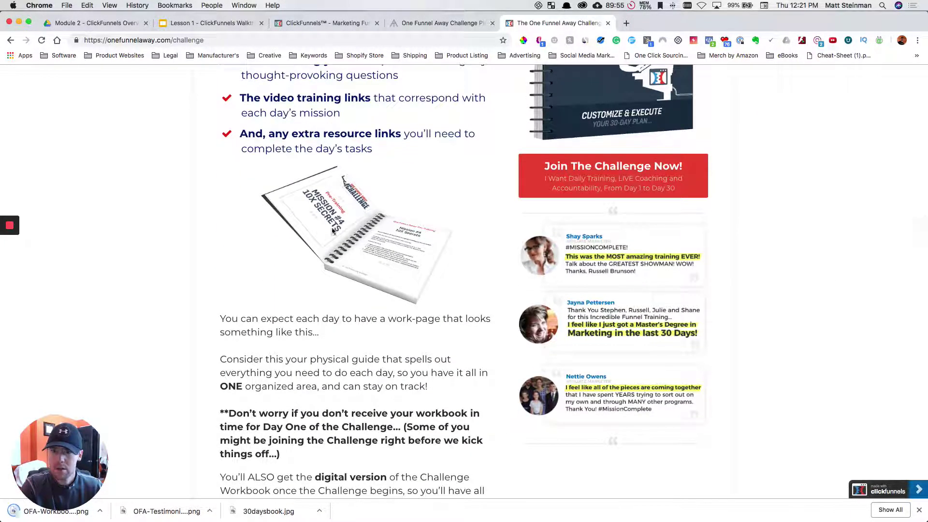
{"action": "right_click", "coordinate": [314, 234]}
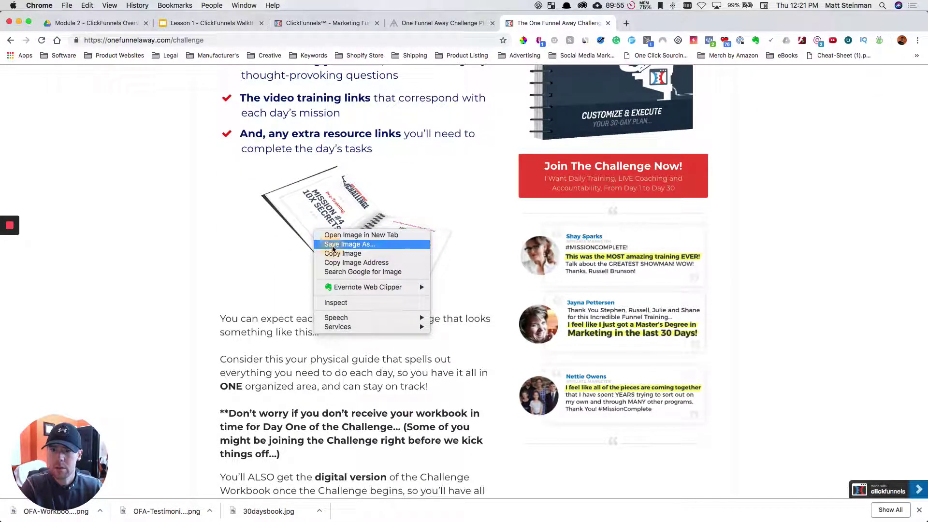
{"action": "left_click", "coordinate": [349, 244]}
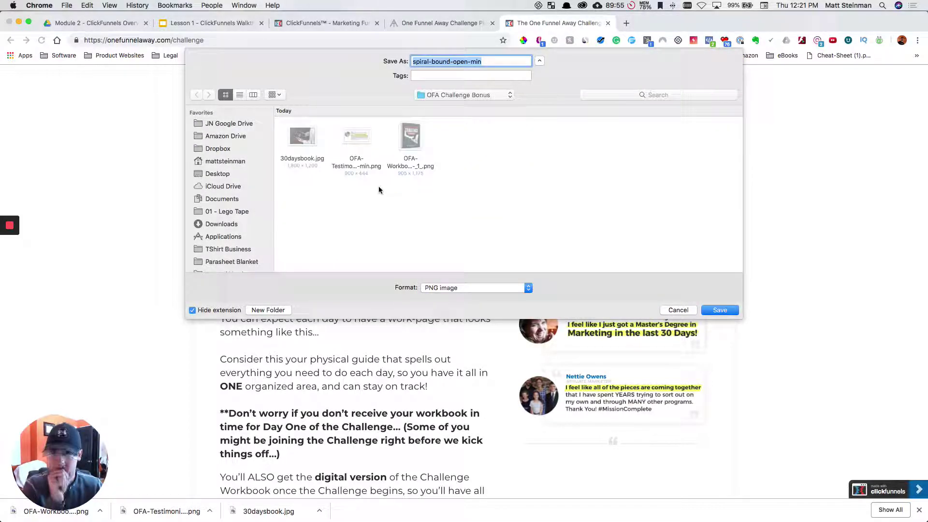
{"action": "left_click", "coordinate": [719, 310]}
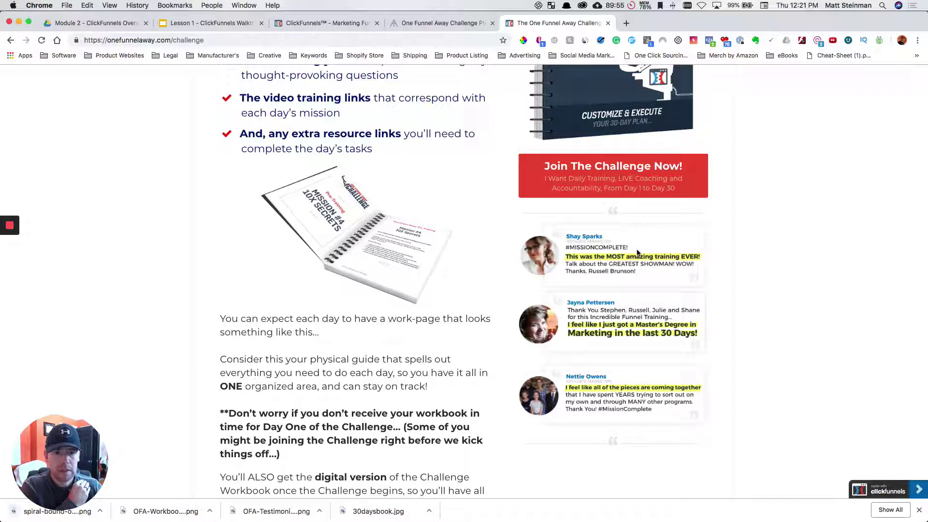
Review the Bonus #2 testimonials and save the first one as PNG OFA-Testimonials_1.5-min in the OFA Challenge Bonus folder.
{"action": "scroll", "coordinate": [637, 253], "scroll_direction": "down", "scroll_amount": 3}
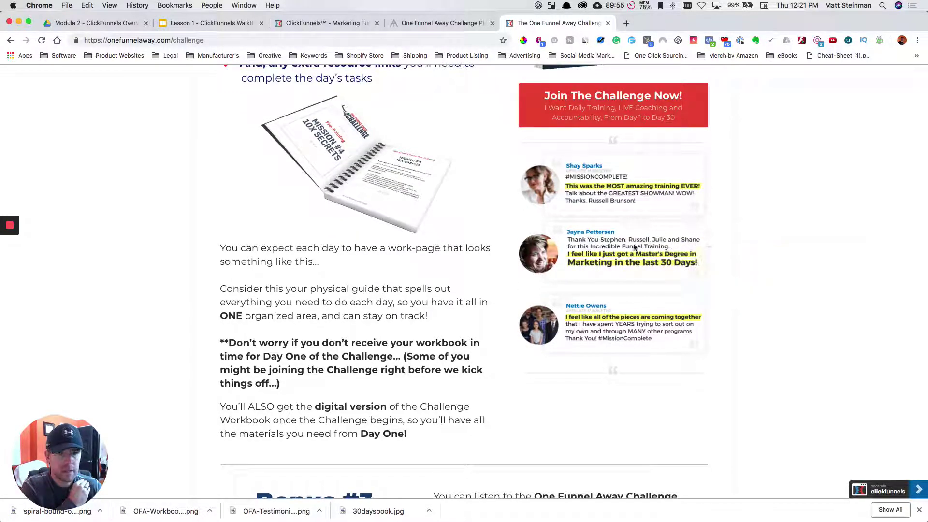
{"action": "left_click_drag", "start_coordinate": [601, 177], "coordinate": [766, 196]}
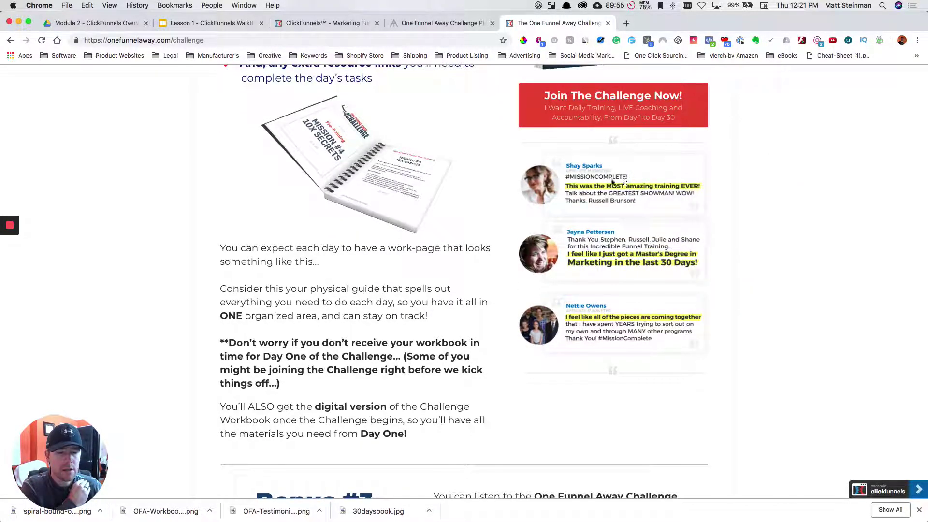
{"action": "left_click_drag", "start_coordinate": [574, 194], "coordinate": [774, 196]}
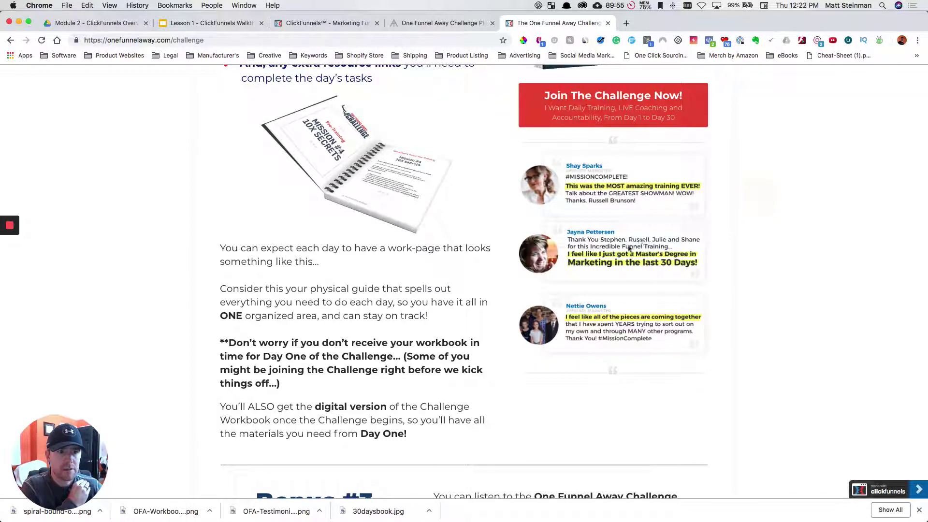
{"action": "left_click_drag", "start_coordinate": [687, 254], "coordinate": [806, 256]}
{"action": "left_click_drag", "start_coordinate": [633, 318], "coordinate": [806, 327]}
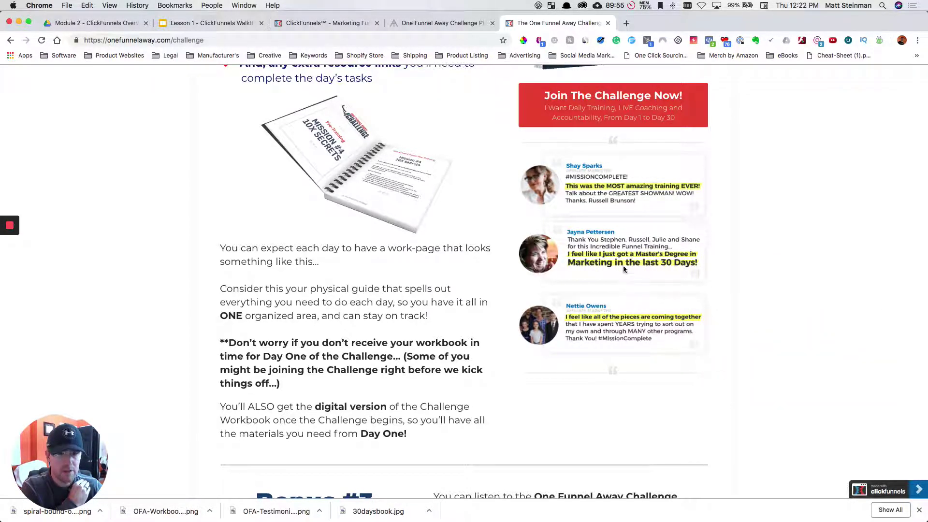
{"action": "right_click", "coordinate": [599, 179]}
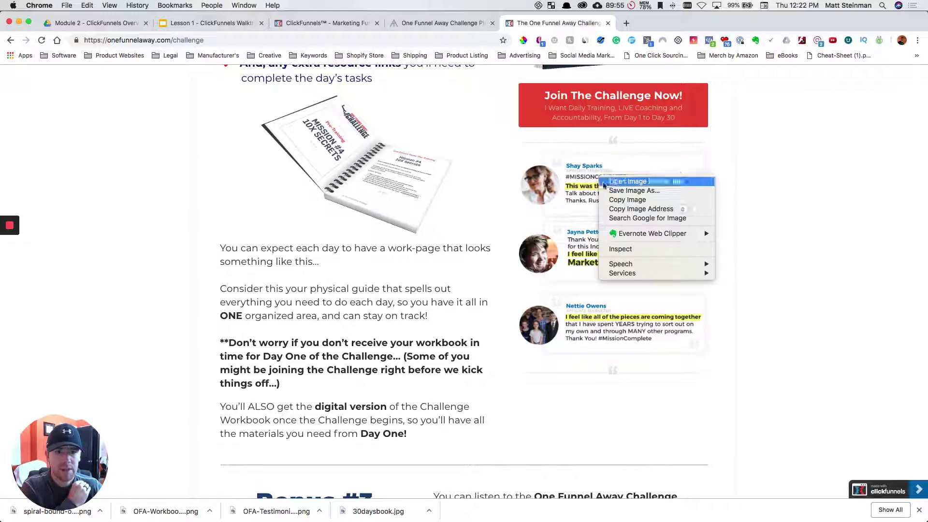
{"action": "left_click", "coordinate": [609, 191]}
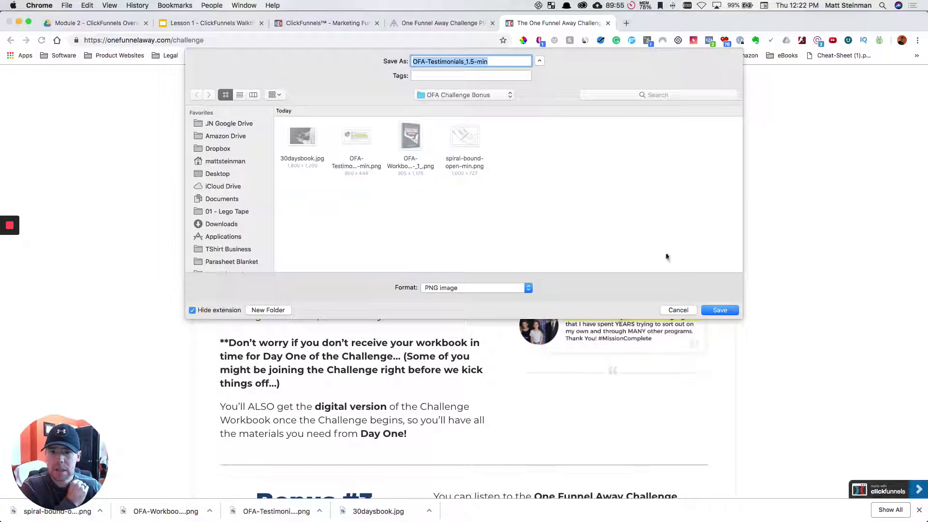
{"action": "left_click", "coordinate": [715, 310]}
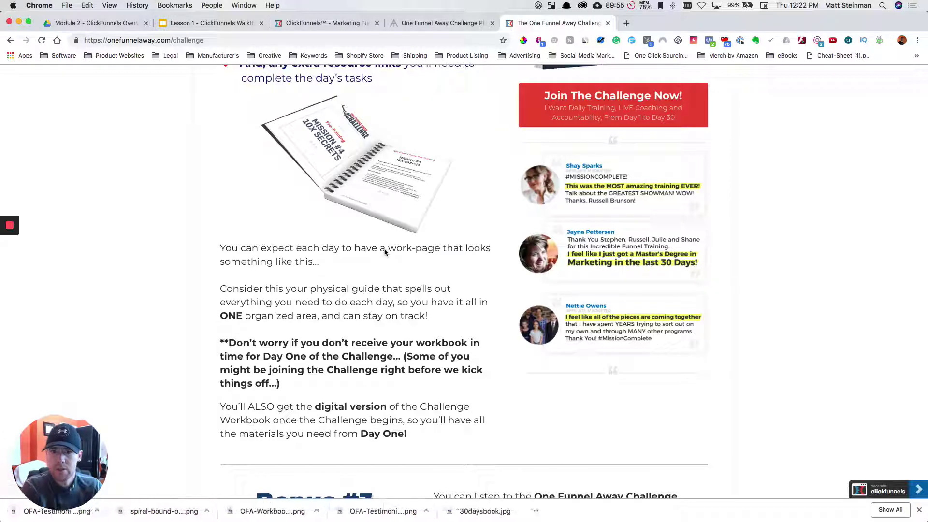
Save the Bonus #3 MP3 player and box image as PNG MP3_ONE-FUNNEL-AWAY-MOCK-UP in the OFA Challenge Bonus folder.
{"action": "scroll", "coordinate": [391, 284], "scroll_direction": "down", "scroll_amount": 1}
{"action": "scroll", "coordinate": [500, 299], "scroll_direction": "down", "scroll_amount": 6}
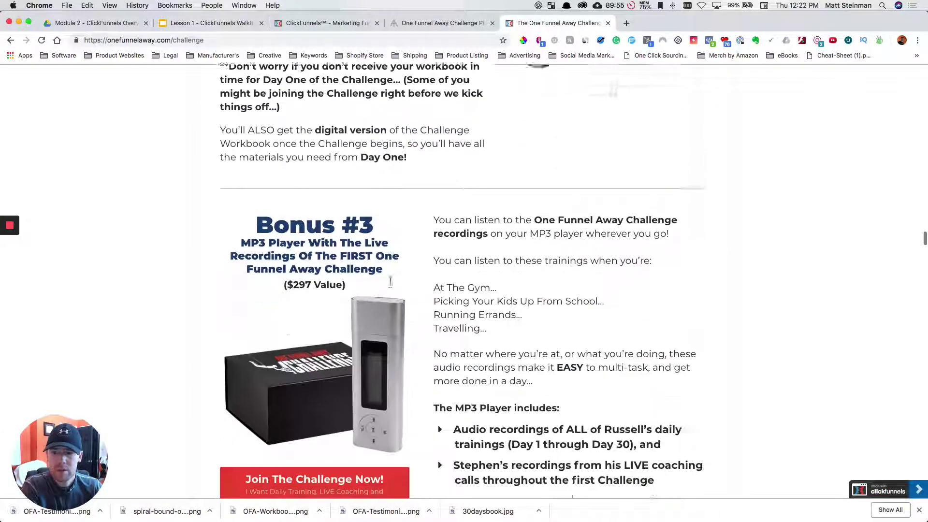
{"action": "scroll", "coordinate": [438, 292], "scroll_direction": "down", "scroll_amount": 2}
{"action": "scroll", "coordinate": [438, 247], "scroll_direction": "down", "scroll_amount": 1}
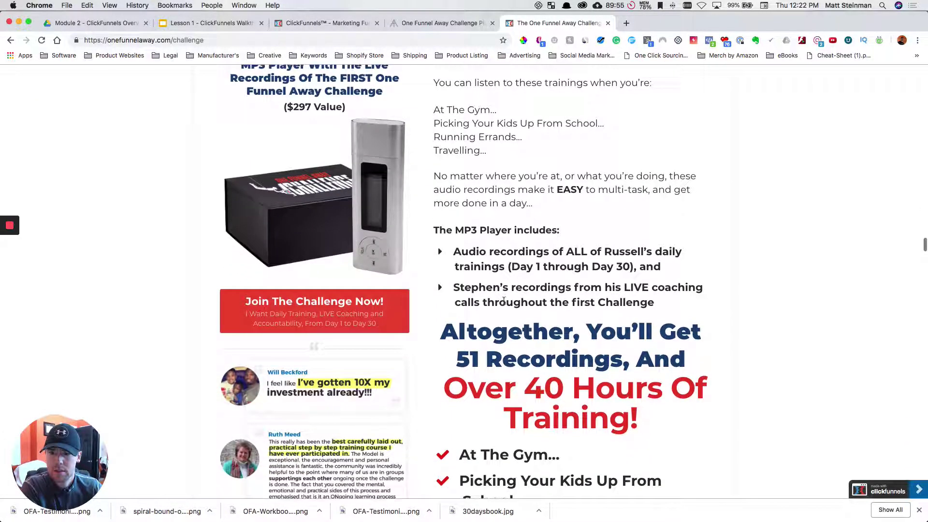
{"action": "right_click", "coordinate": [337, 222]}
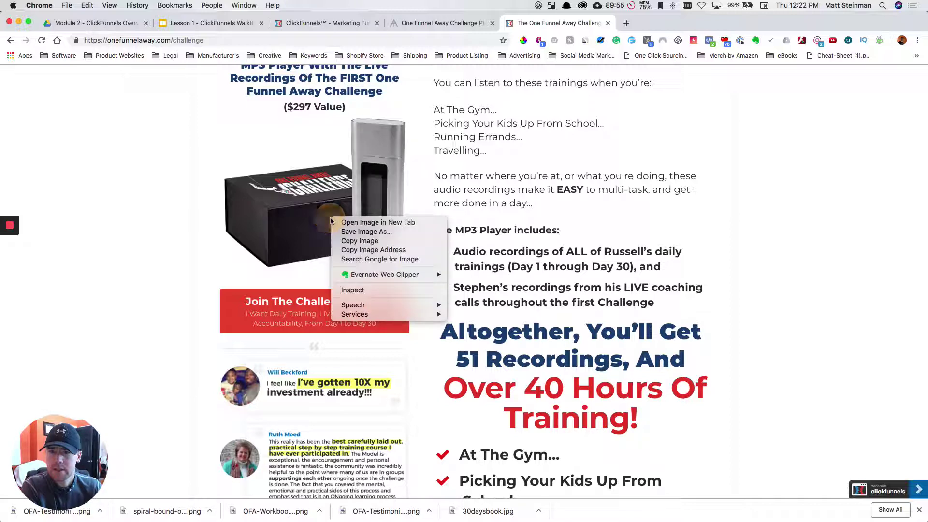
{"action": "left_click", "coordinate": [353, 237]}
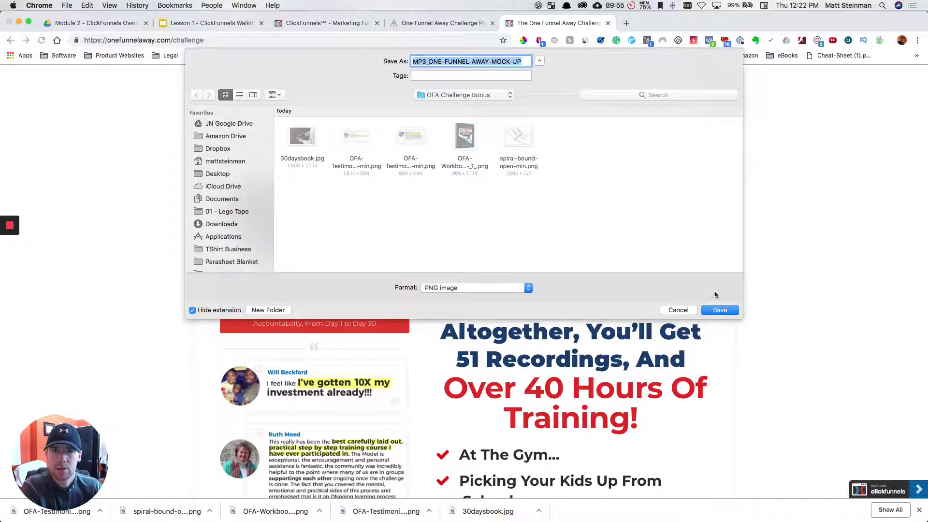
{"action": "left_click", "coordinate": [720, 310]}
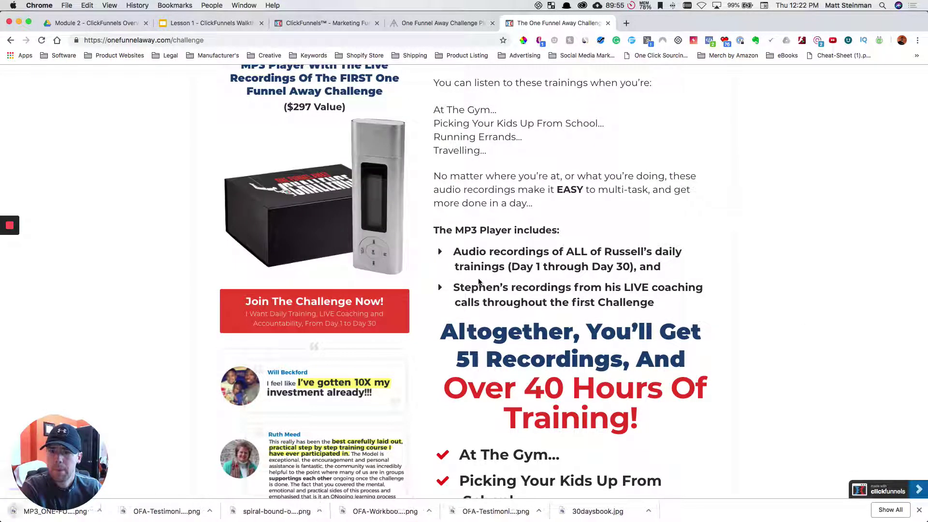
Save the first testimonial image under Bonus #3, the one about a 10X return on investment, in the same folder.
{"action": "scroll", "coordinate": [478, 282], "scroll_direction": "down", "scroll_amount": 5}
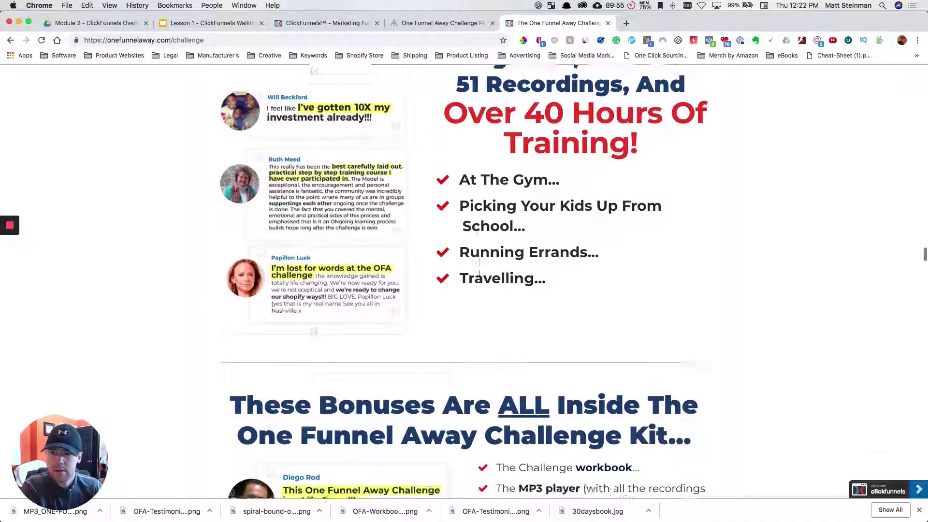
{"action": "scroll", "coordinate": [480, 276], "scroll_direction": "up", "scroll_amount": 1}
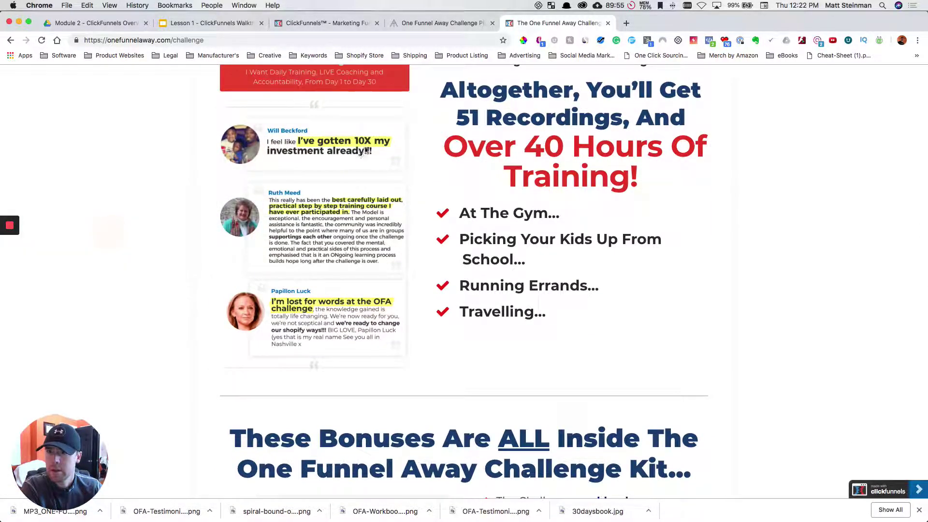
{"action": "right_click", "coordinate": [337, 150]}
{"action": "left_click", "coordinate": [354, 160]}
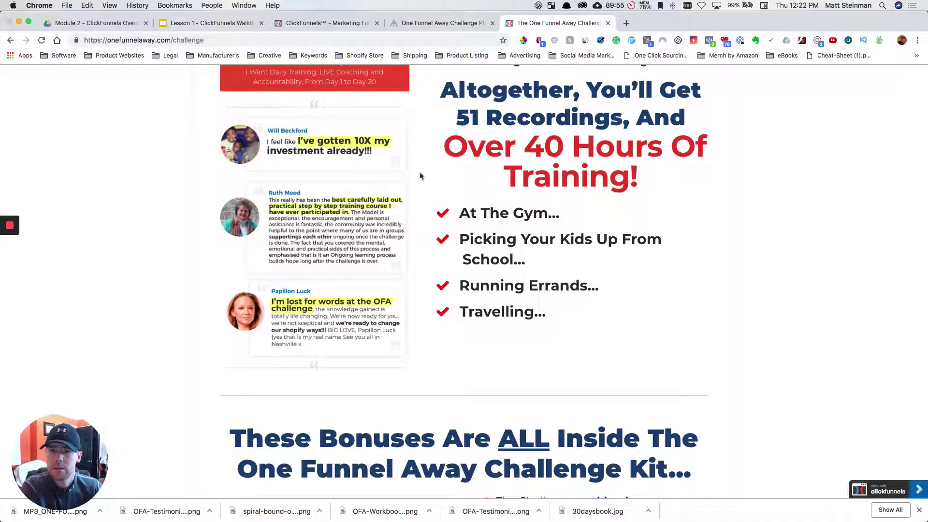
{"action": "left_click", "coordinate": [719, 310]}
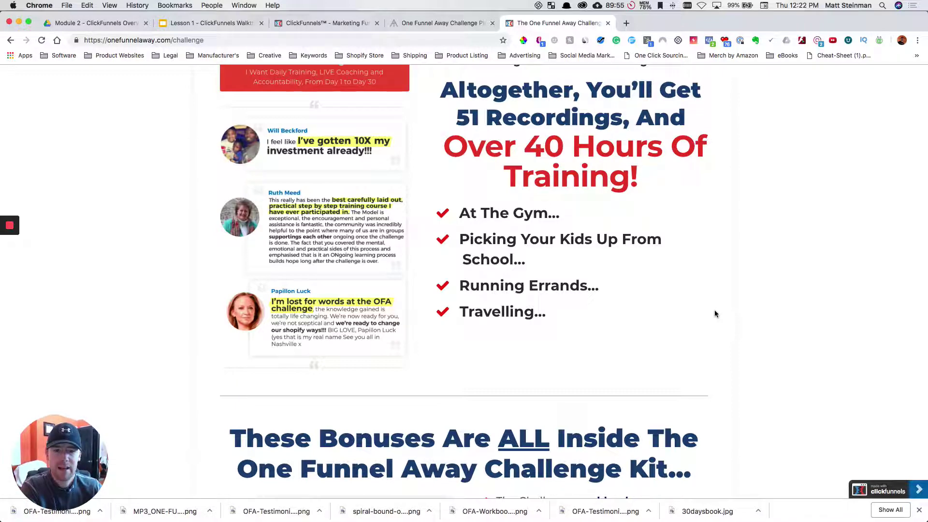
Review the Challenge Kit and coaches sections of the live sales page and return to the Bonus #1 section.
{"action": "scroll", "coordinate": [629, 322], "scroll_direction": "down", "scroll_amount": 3}
{"action": "scroll", "coordinate": [630, 323], "scroll_direction": "down", "scroll_amount": 1}
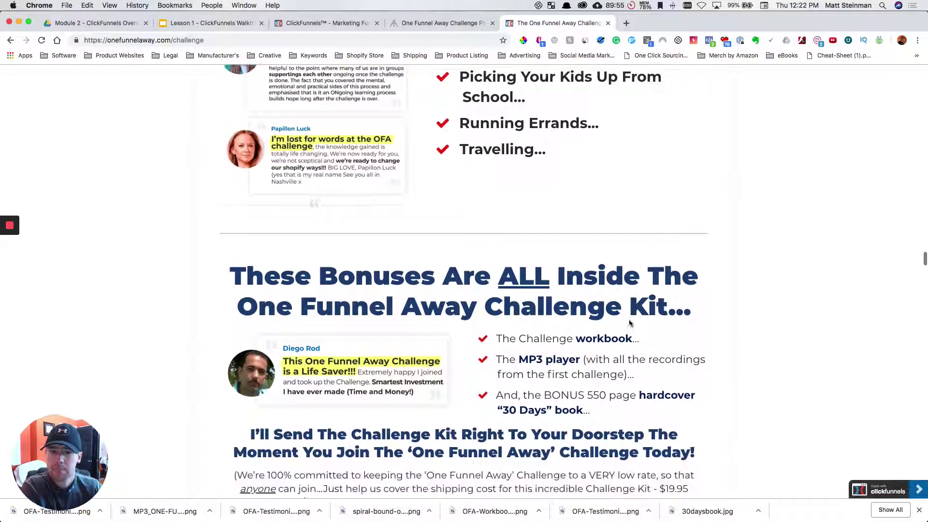
{"action": "scroll", "coordinate": [583, 355], "scroll_direction": "down", "scroll_amount": 10}
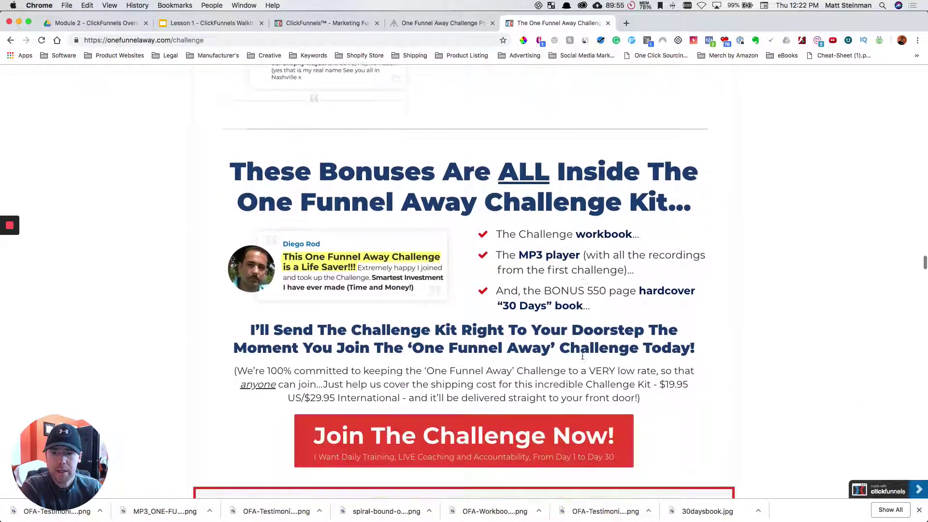
{"action": "scroll", "coordinate": [583, 359], "scroll_direction": "down", "scroll_amount": 2}
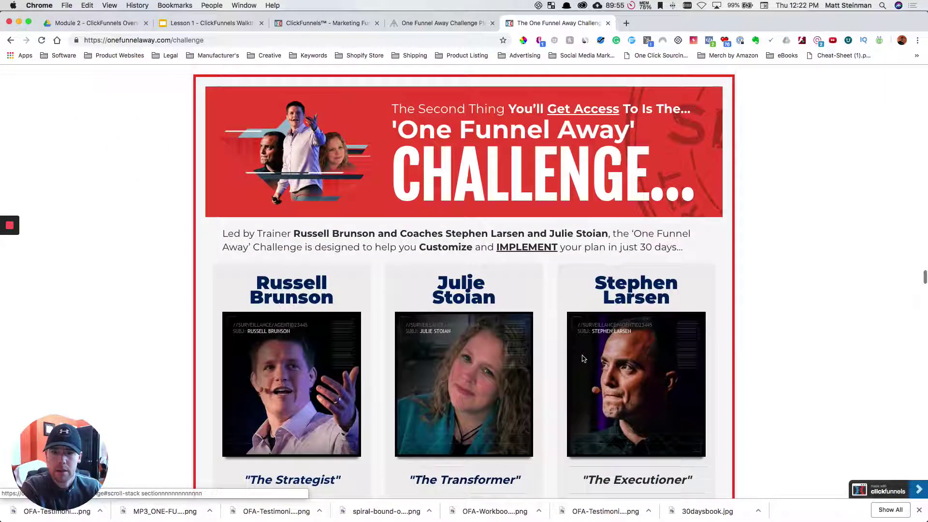
{"action": "scroll", "coordinate": [583, 360], "scroll_direction": "up", "scroll_amount": 15}
{"action": "scroll", "coordinate": [583, 359], "scroll_direction": "up", "scroll_amount": 20}
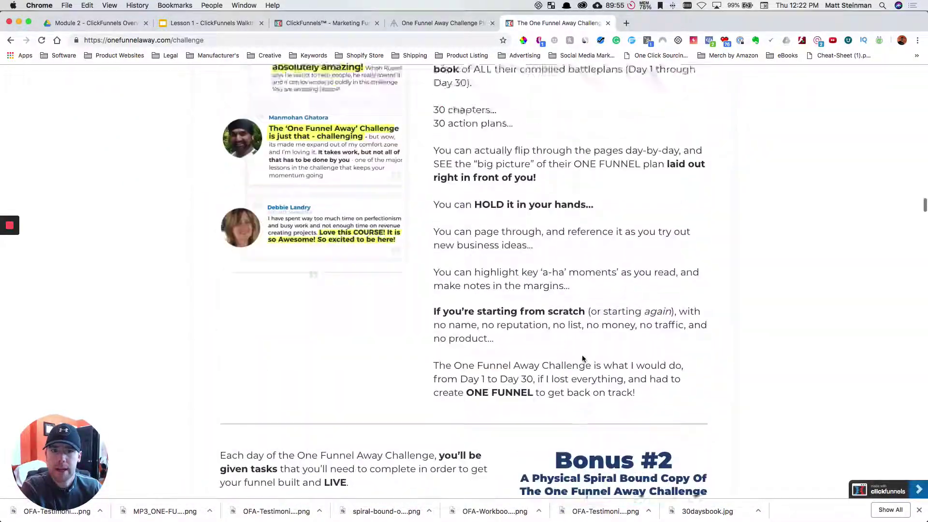
{"action": "scroll", "coordinate": [584, 358], "scroll_direction": "up", "scroll_amount": 9}
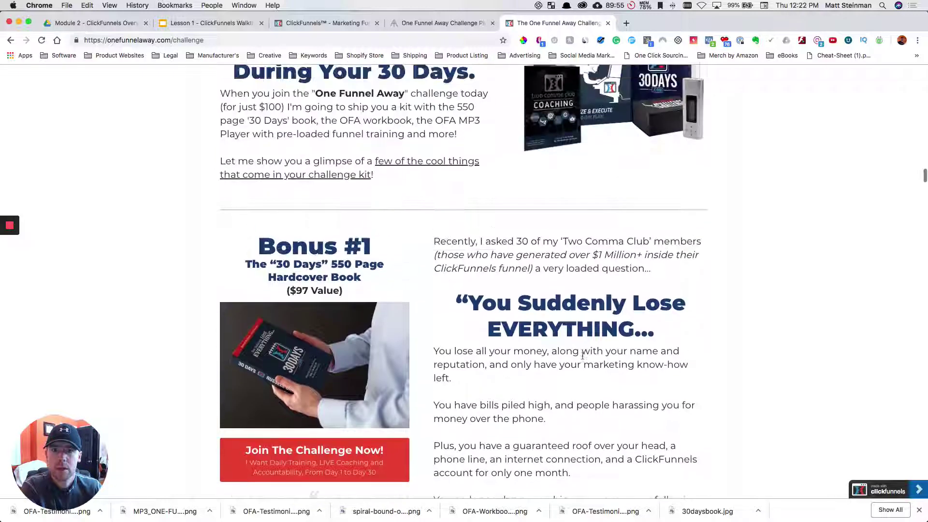
{"action": "scroll", "coordinate": [582, 355], "scroll_direction": "down", "scroll_amount": 5}
{"action": "scroll", "coordinate": [582, 356], "scroll_direction": "down", "scroll_amount": 1}
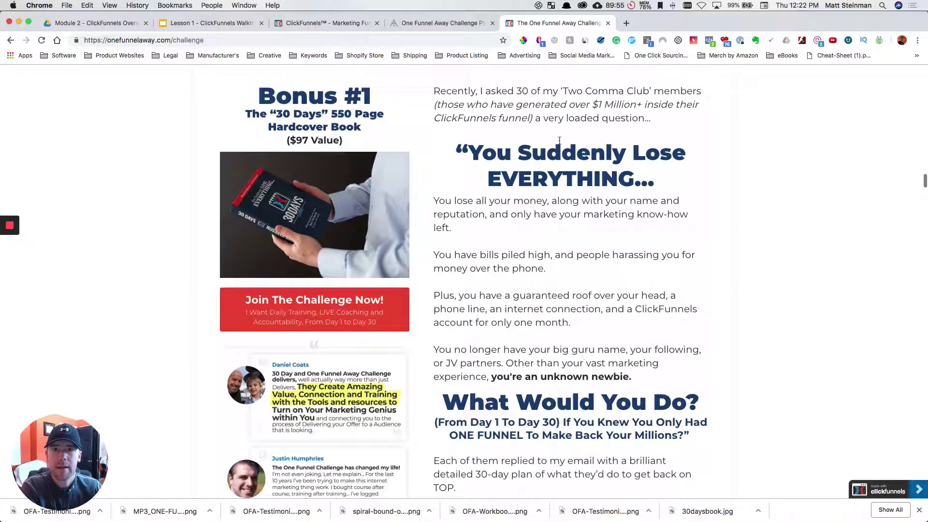
Switch to the affiliate page preview and examine its value list, No Brainer Offer banner and bonus sections.
{"action": "left_click", "coordinate": [448, 26]}
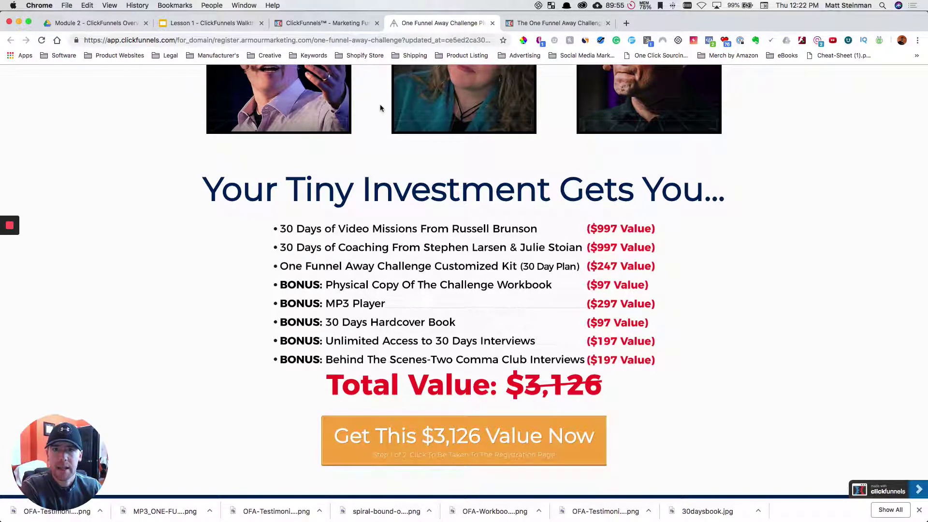
{"action": "scroll", "coordinate": [585, 150], "scroll_direction": "down", "scroll_amount": 10}
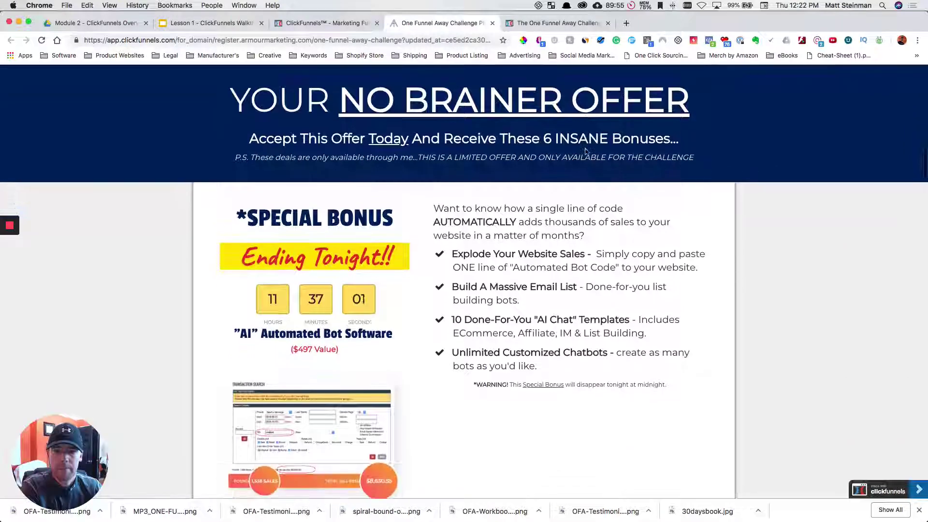
{"action": "scroll", "coordinate": [585, 151], "scroll_direction": "down", "scroll_amount": 5}
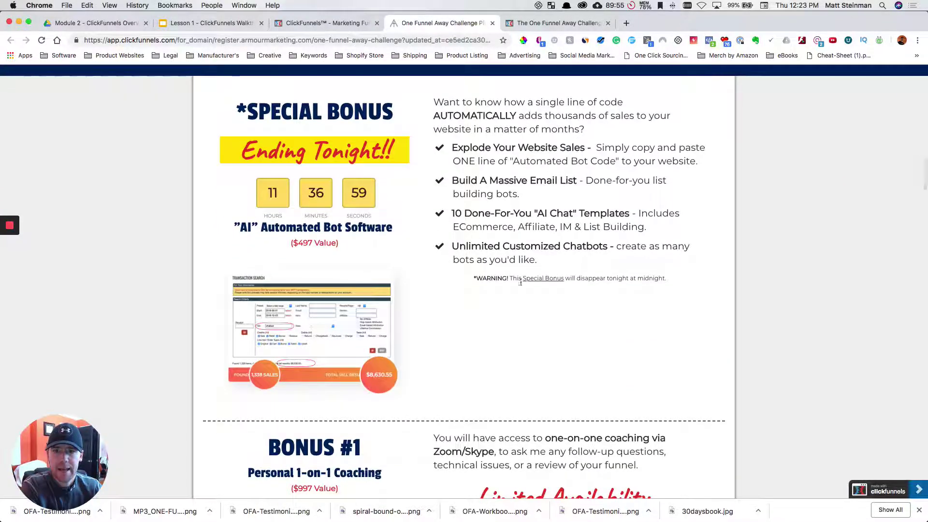
{"action": "scroll", "coordinate": [531, 290], "scroll_direction": "down", "scroll_amount": 15}
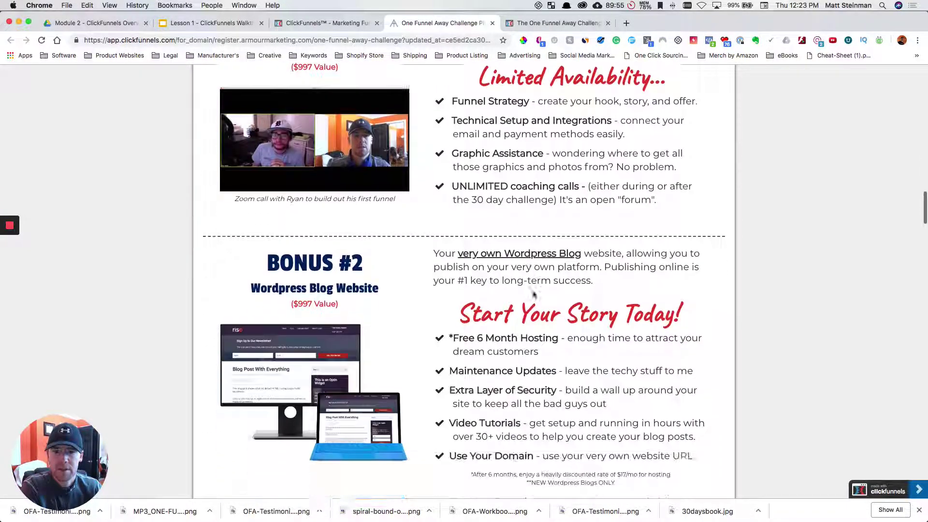
{"action": "scroll", "coordinate": [534, 293], "scroll_direction": "down", "scroll_amount": 6}
{"action": "scroll", "coordinate": [533, 290], "scroll_direction": "up", "scroll_amount": 8}
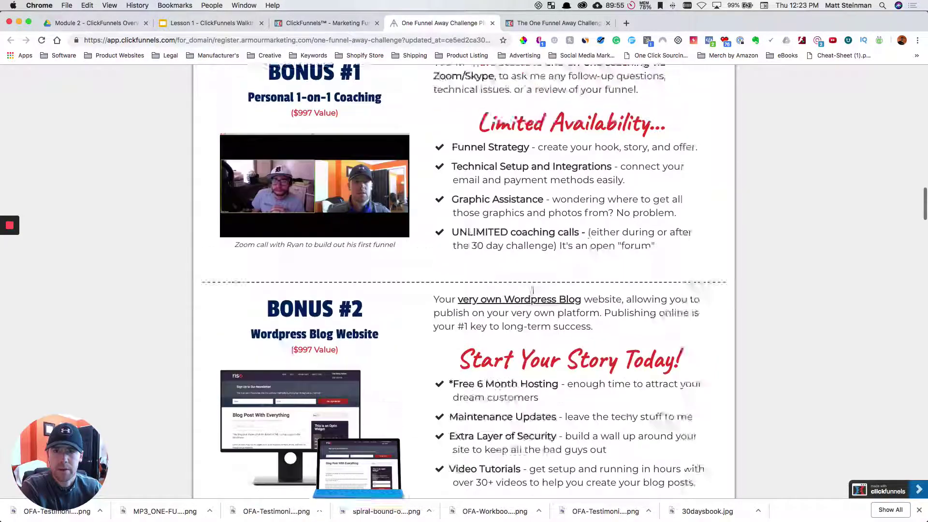
{"action": "scroll", "coordinate": [532, 291], "scroll_direction": "up", "scroll_amount": 20}
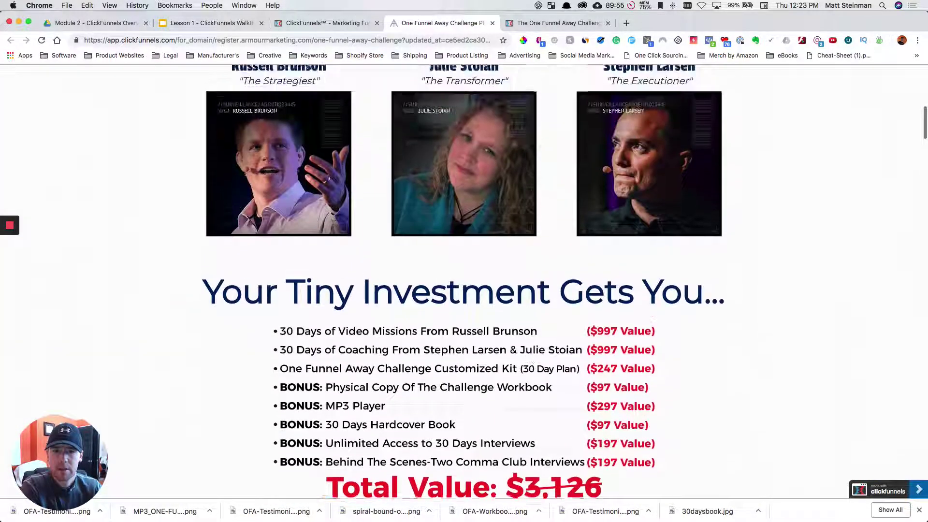
{"action": "scroll", "coordinate": [533, 293], "scroll_direction": "down", "scroll_amount": 1}
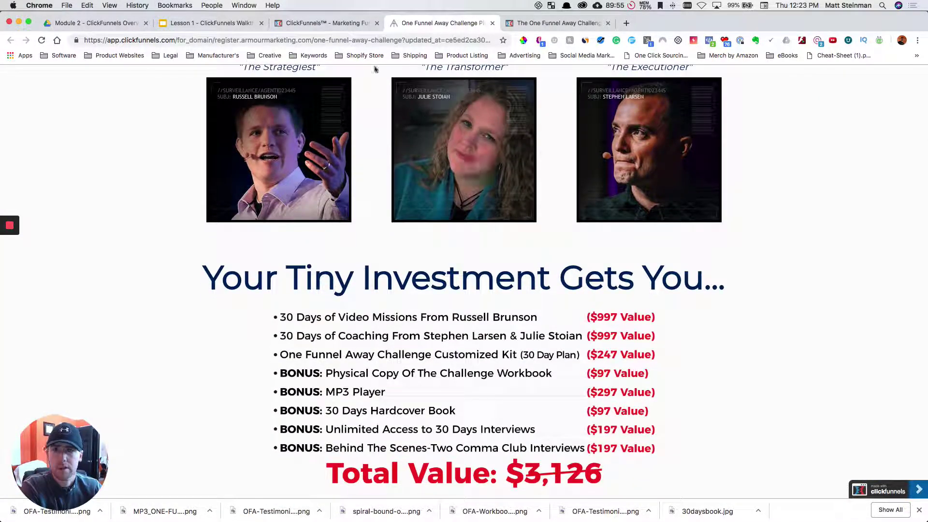
Switch to the page editor and hide the value list image under the "Your Tiny Investment Gets You..." heading.
{"action": "left_click", "coordinate": [338, 23]}
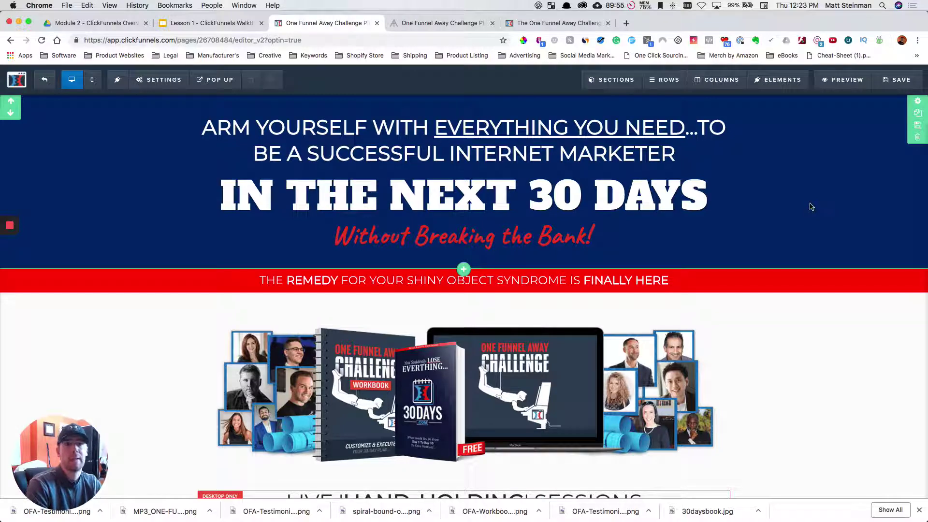
{"action": "scroll", "coordinate": [803, 270], "scroll_direction": "down", "scroll_amount": 15}
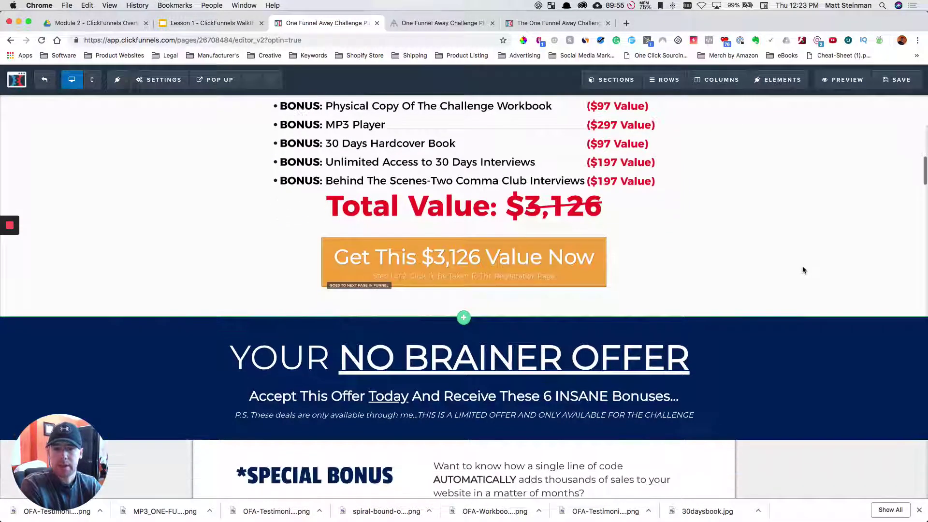
{"action": "scroll", "coordinate": [803, 269], "scroll_direction": "up", "scroll_amount": 5}
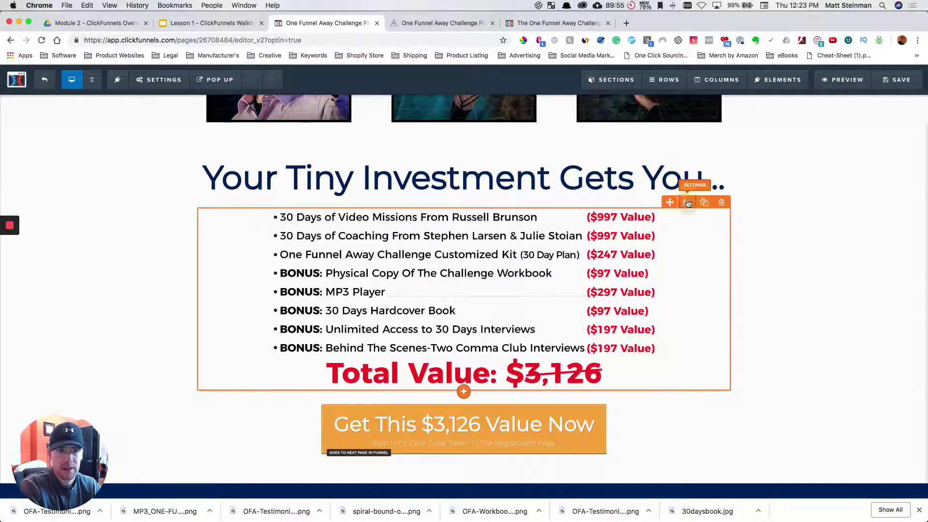
{"action": "left_click", "coordinate": [688, 202]}
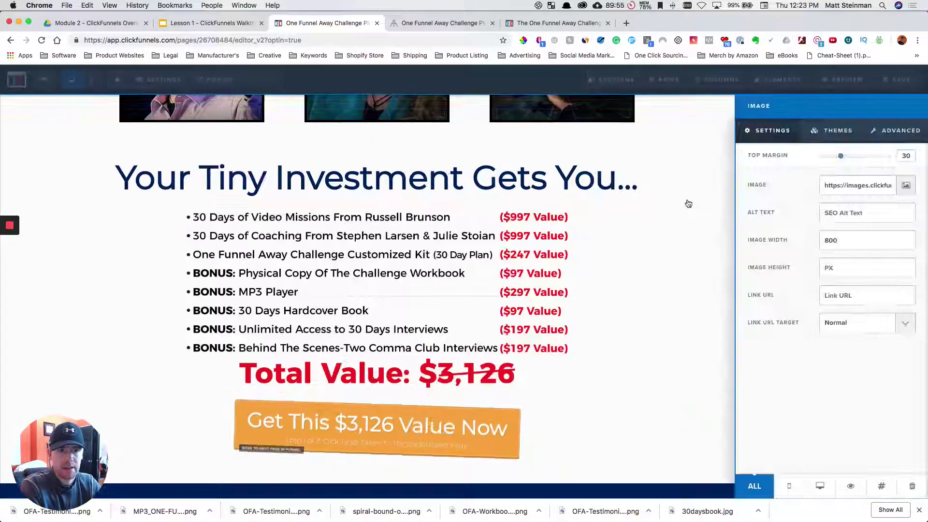
{"action": "left_click", "coordinate": [852, 487]}
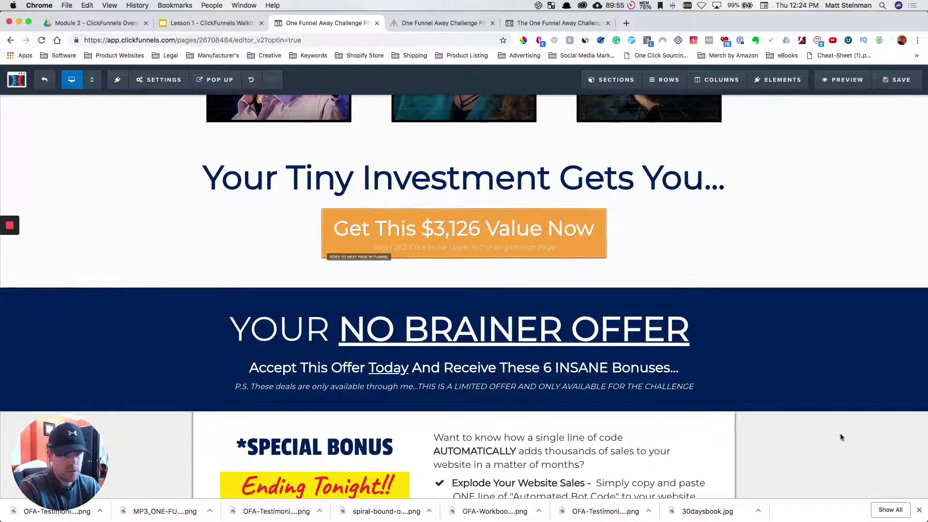
Clone the whole bonus section below the "Your No Brainer Offer" banner, from Special Bonus to the $2,682 button, and check the copy.
{"action": "scroll", "coordinate": [840, 433], "scroll_direction": "down", "scroll_amount": 3}
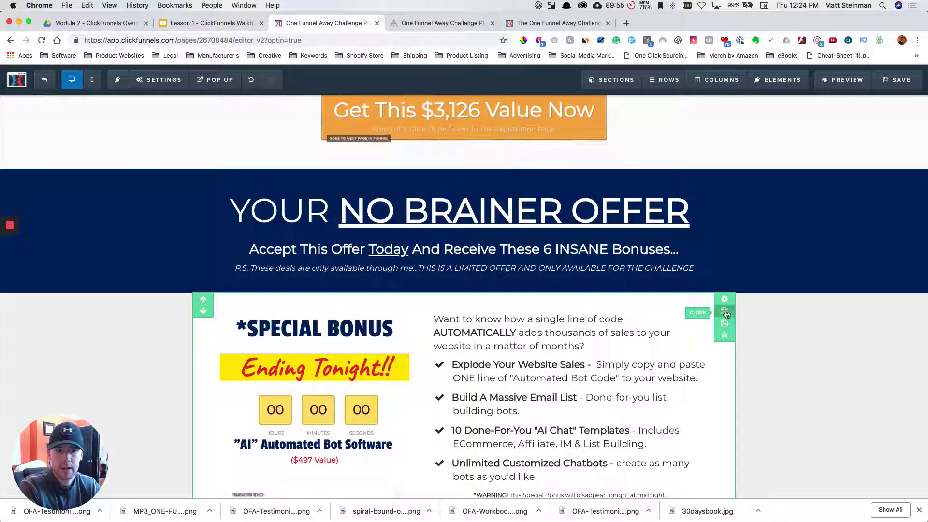
{"action": "scroll", "coordinate": [725, 314], "scroll_direction": "down", "scroll_amount": 10}
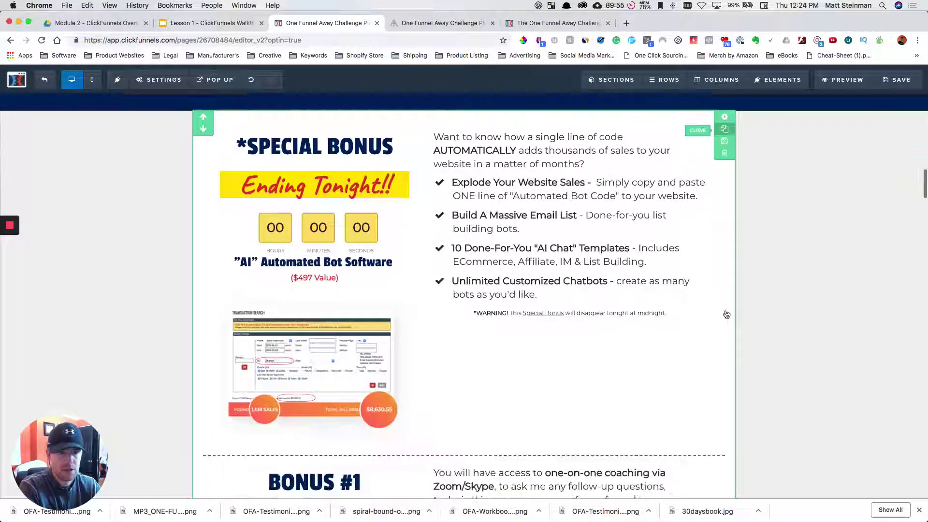
{"action": "scroll", "coordinate": [727, 314], "scroll_direction": "down", "scroll_amount": 20}
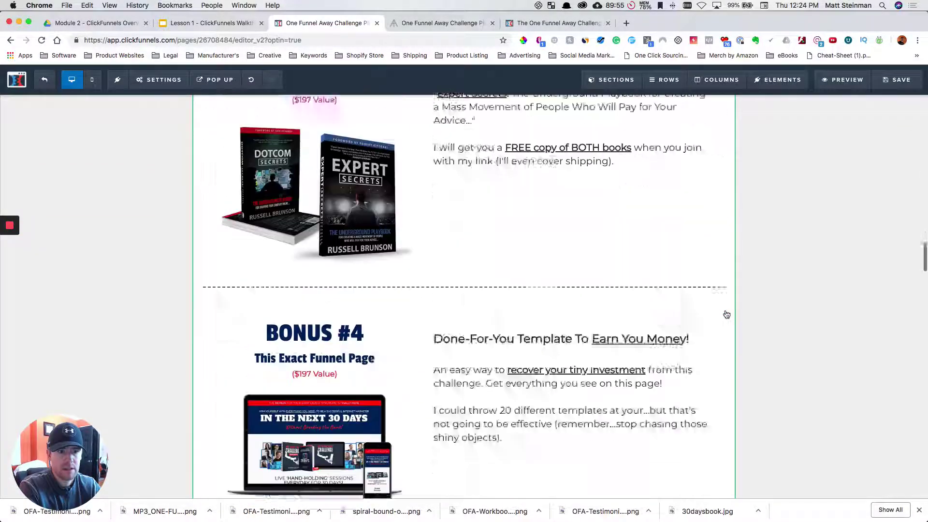
{"action": "scroll", "coordinate": [726, 314], "scroll_direction": "down", "scroll_amount": 5}
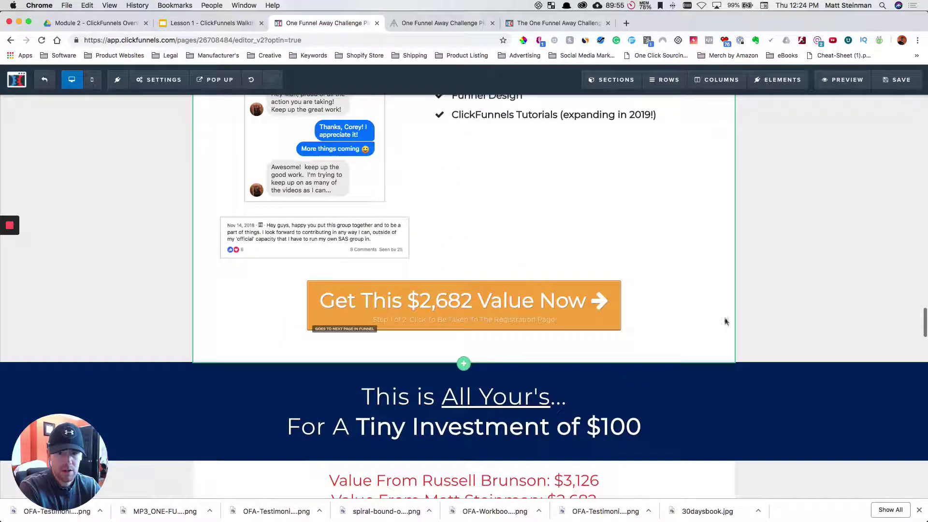
{"action": "scroll", "coordinate": [735, 291], "scroll_direction": "up", "scroll_amount": 20}
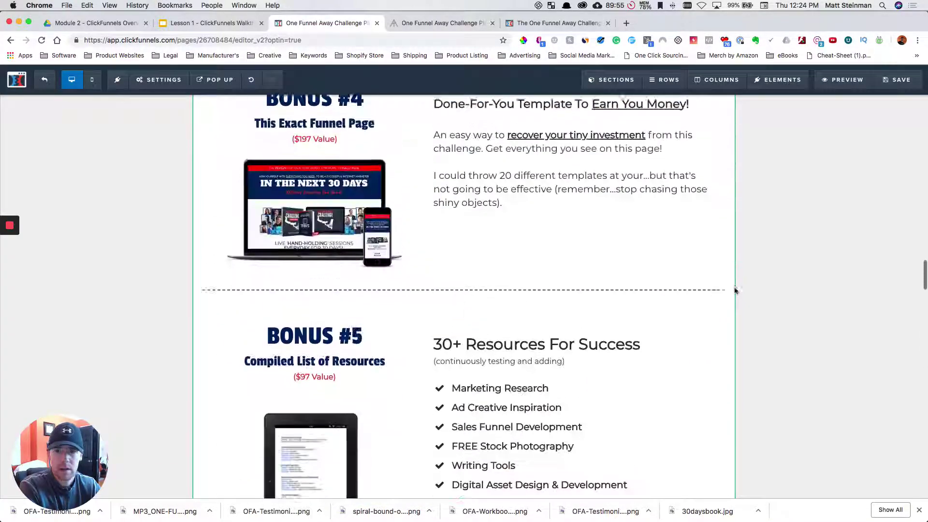
{"action": "scroll", "coordinate": [735, 290], "scroll_direction": "up", "scroll_amount": 20}
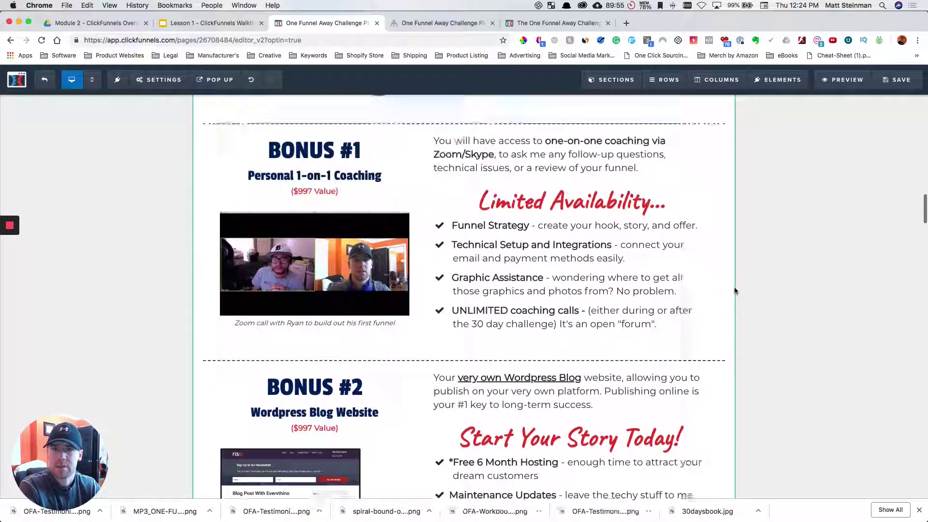
{"action": "scroll", "coordinate": [735, 291], "scroll_direction": "up", "scroll_amount": 3}
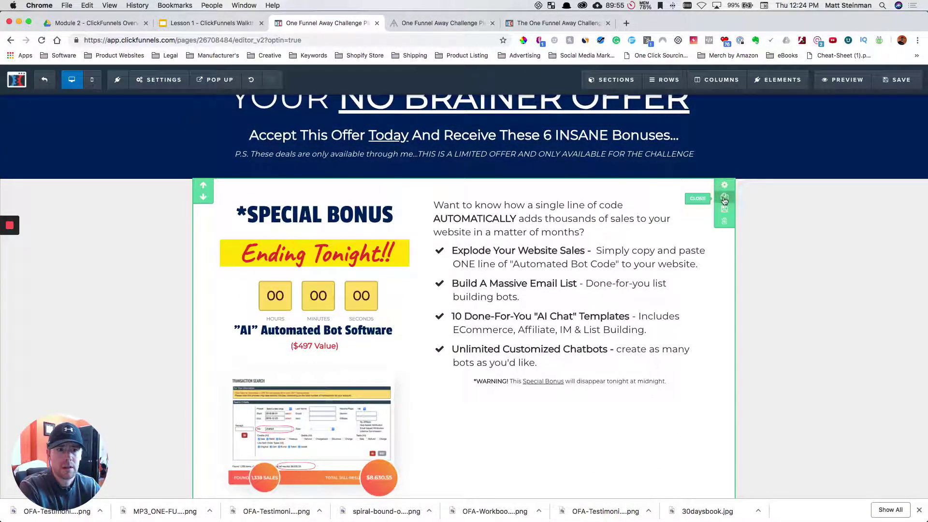
{"action": "scroll", "coordinate": [404, 212], "scroll_direction": "down", "scroll_amount": 20}
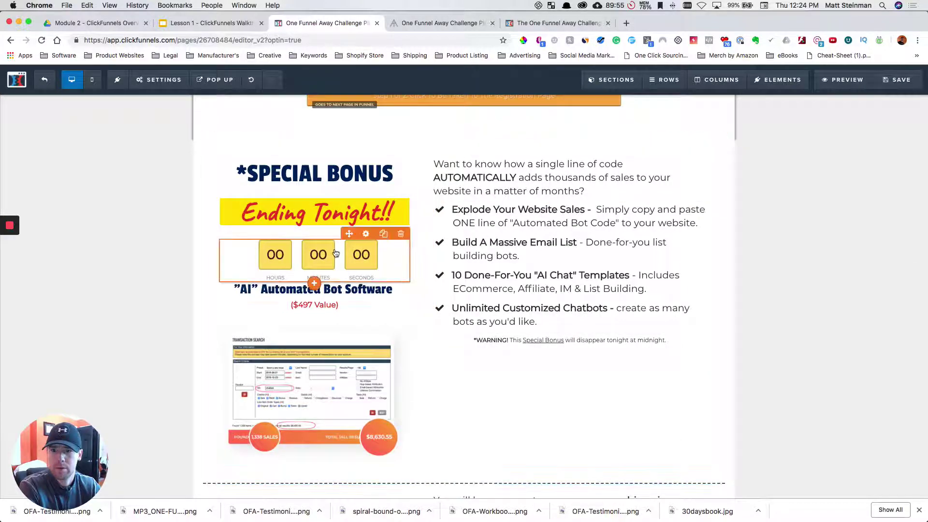
{"action": "scroll", "coordinate": [336, 253], "scroll_direction": "down", "scroll_amount": 20}
{"action": "scroll", "coordinate": [336, 253], "scroll_direction": "up", "scroll_amount": 15}
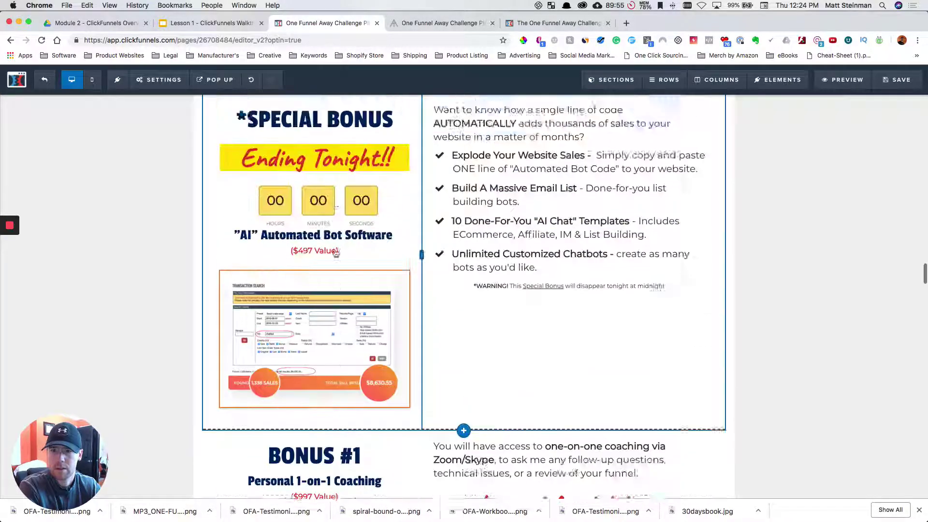
{"action": "scroll", "coordinate": [336, 253], "scroll_direction": "down", "scroll_amount": 20}
{"action": "scroll", "coordinate": [336, 253], "scroll_direction": "up", "scroll_amount": 20}
{"action": "scroll", "coordinate": [336, 252], "scroll_direction": "up", "scroll_amount": 12}
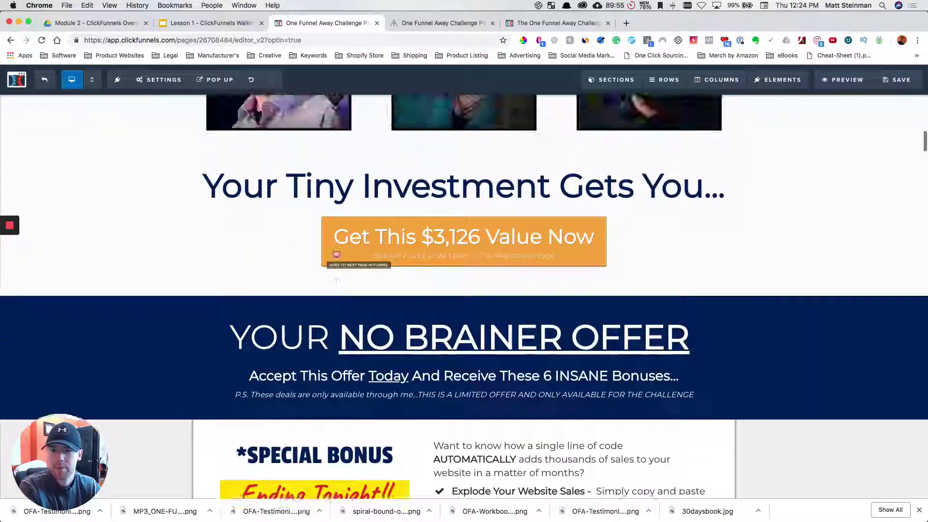
Move one copy of the bonus section above the "Your No Brainer Offer" banner, directly below the "Get This $3,126 Value Now" button's section.
{"action": "scroll", "coordinate": [331, 248], "scroll_direction": "down", "scroll_amount": 6}
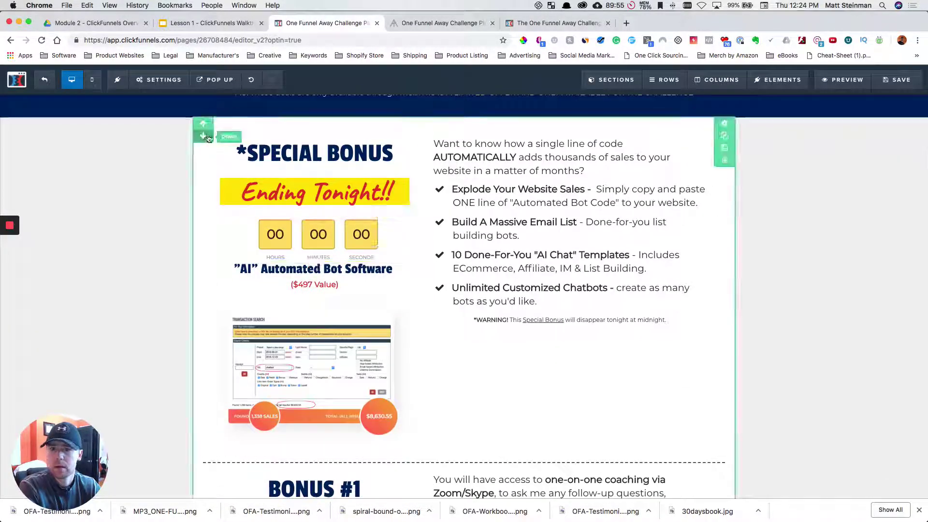
{"action": "left_click", "coordinate": [204, 137]}
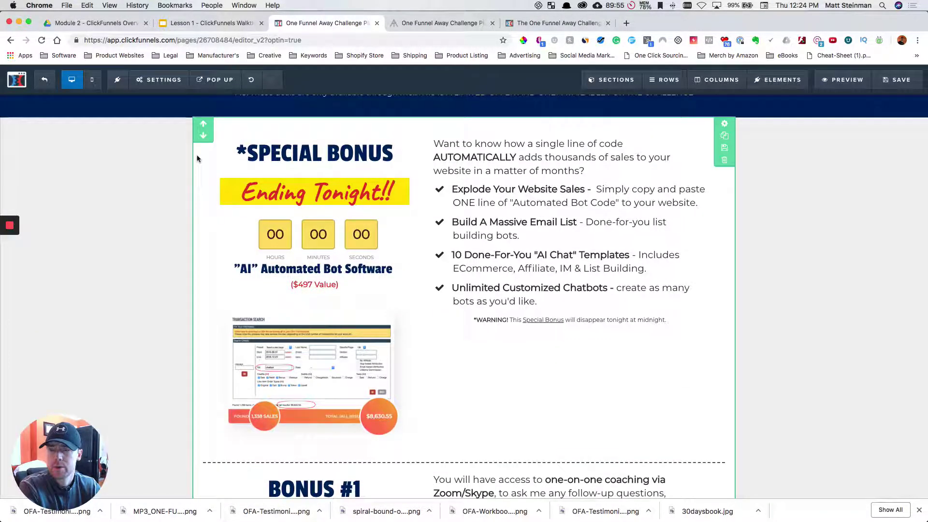
{"action": "scroll", "coordinate": [199, 160], "scroll_direction": "up", "scroll_amount": 4}
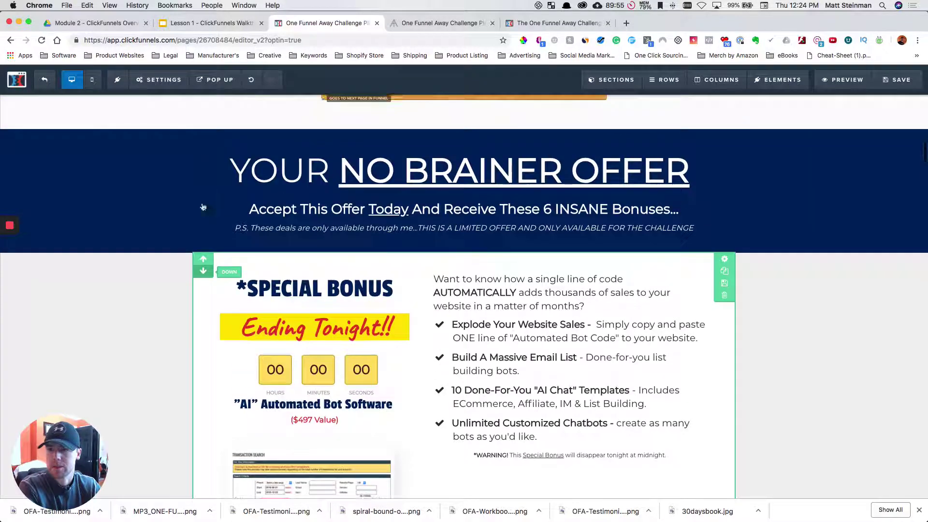
{"action": "scroll", "coordinate": [129, 285], "scroll_direction": "up", "scroll_amount": 4}
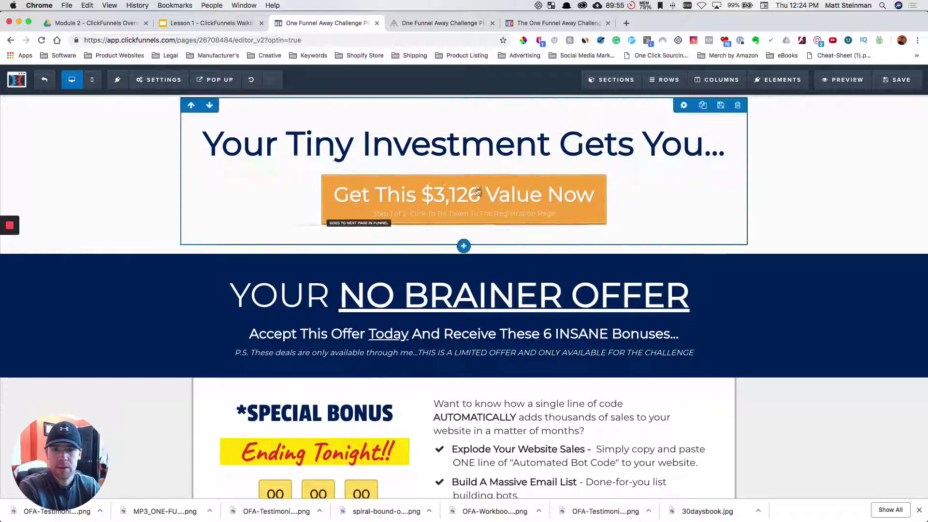
{"action": "scroll", "coordinate": [469, 161], "scroll_direction": "up", "scroll_amount": 2}
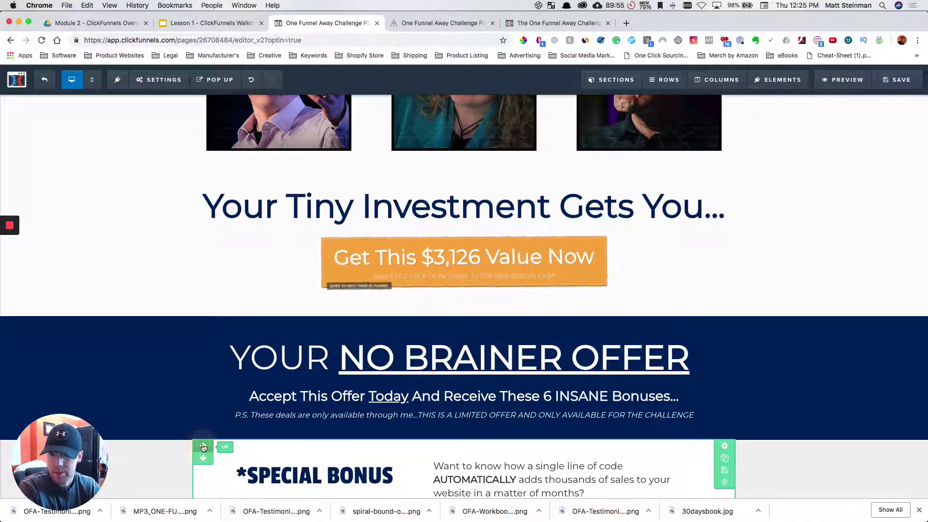
{"action": "left_click", "coordinate": [203, 447]}
{"action": "scroll", "coordinate": [363, 340], "scroll_direction": "up", "scroll_amount": 6}
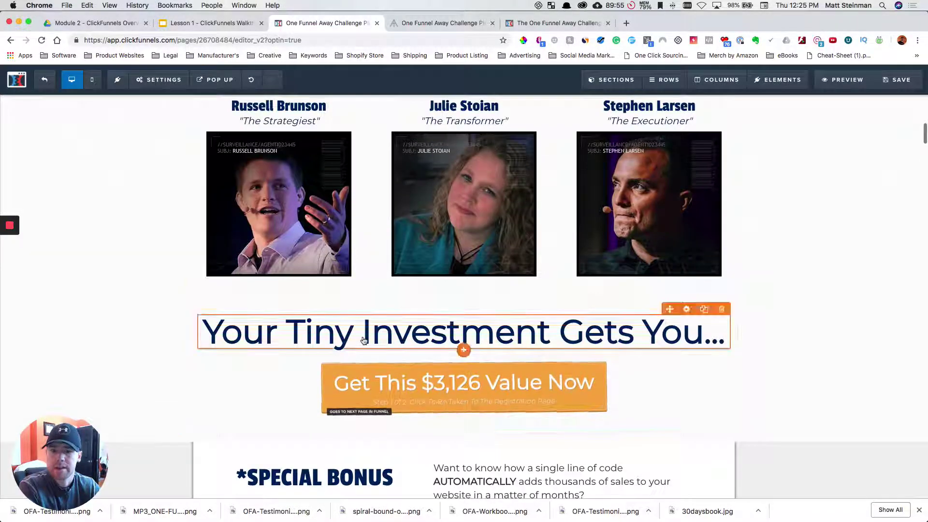
{"action": "scroll", "coordinate": [364, 340], "scroll_direction": "down", "scroll_amount": 5}
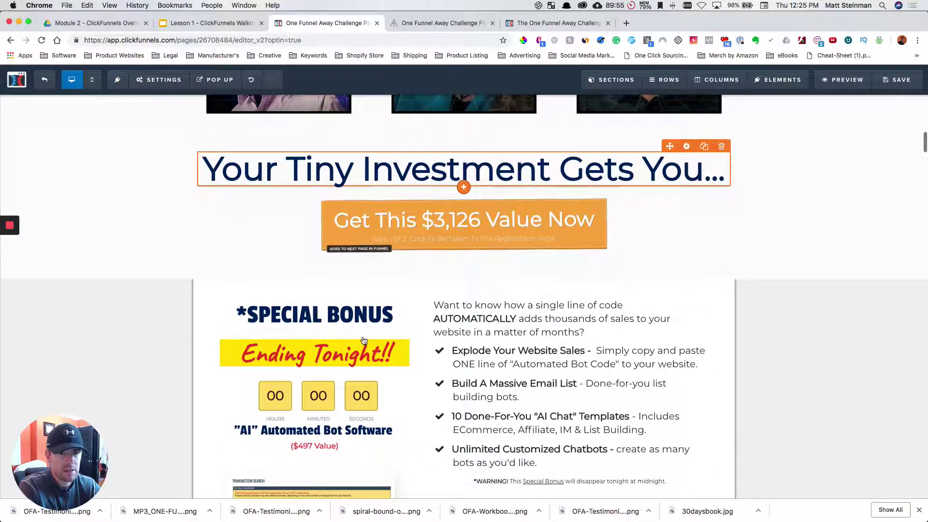
Add a one-column row below the Special Bonus row and move it to the top of the upper bonus section.
{"action": "scroll", "coordinate": [282, 317], "scroll_direction": "up", "scroll_amount": 5}
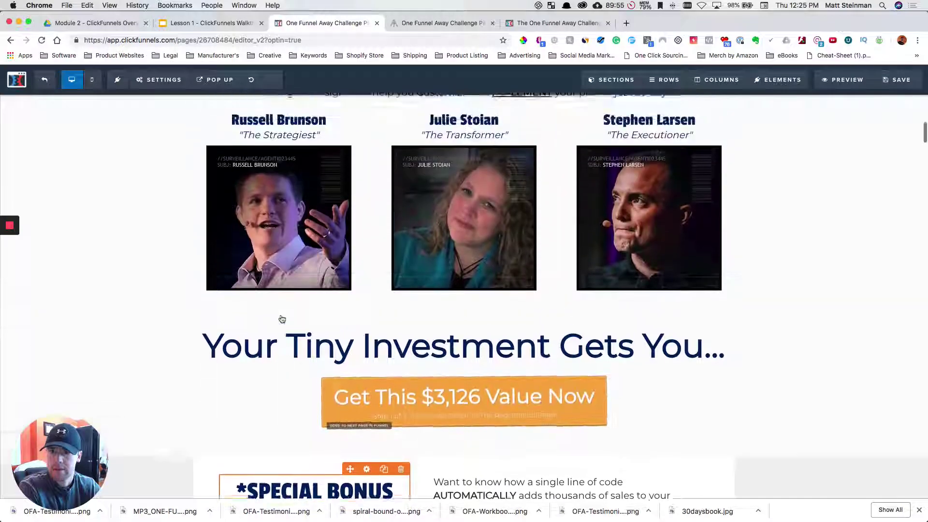
{"action": "scroll", "coordinate": [282, 319], "scroll_direction": "down", "scroll_amount": 6}
{"action": "scroll", "coordinate": [282, 319], "scroll_direction": "down", "scroll_amount": 2}
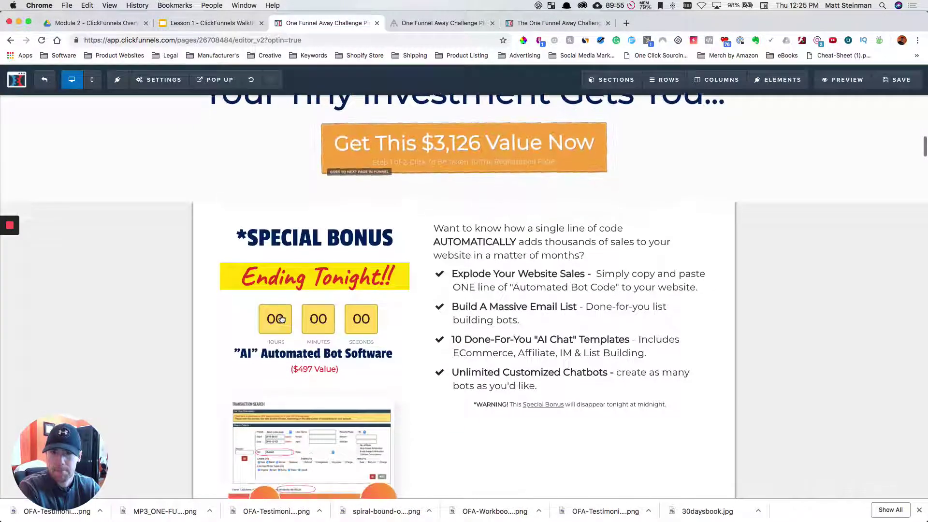
{"action": "scroll", "coordinate": [265, 315], "scroll_direction": "up", "scroll_amount": 2}
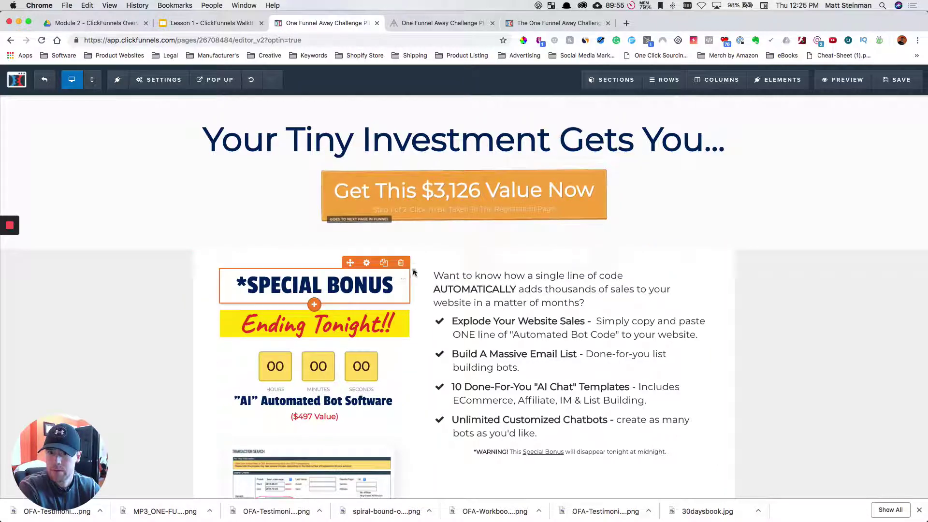
{"action": "scroll", "coordinate": [816, 222], "scroll_direction": "up", "scroll_amount": 2}
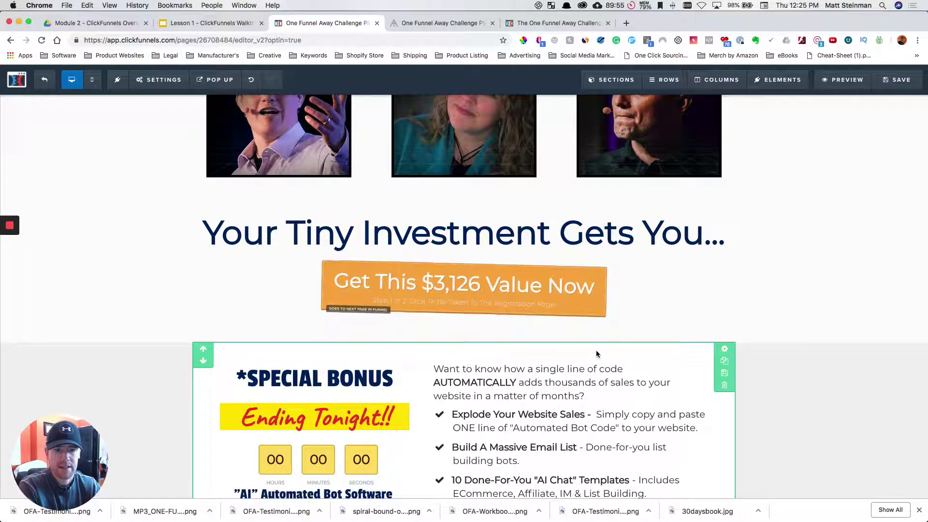
{"action": "scroll", "coordinate": [637, 362], "scroll_direction": "down", "scroll_amount": 1}
{"action": "scroll", "coordinate": [637, 362], "scroll_direction": "down", "scroll_amount": 8}
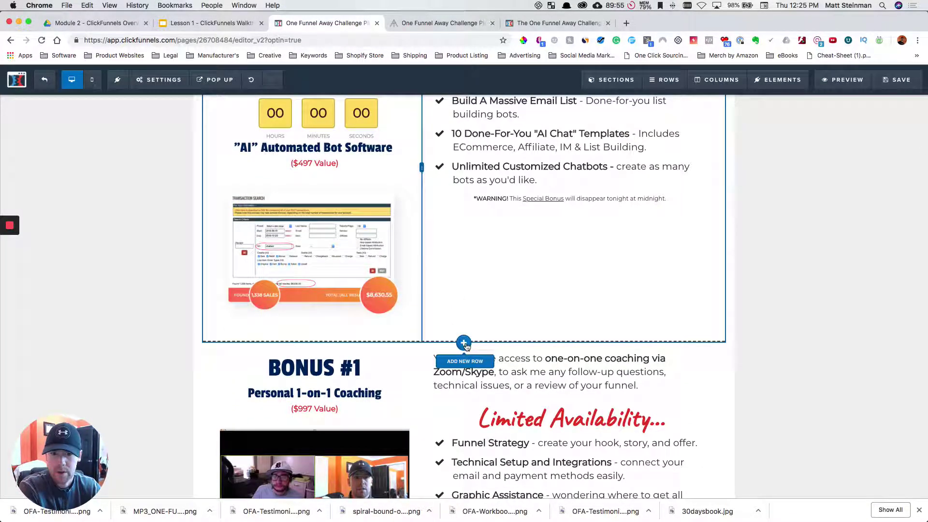
{"action": "left_click", "coordinate": [464, 344]}
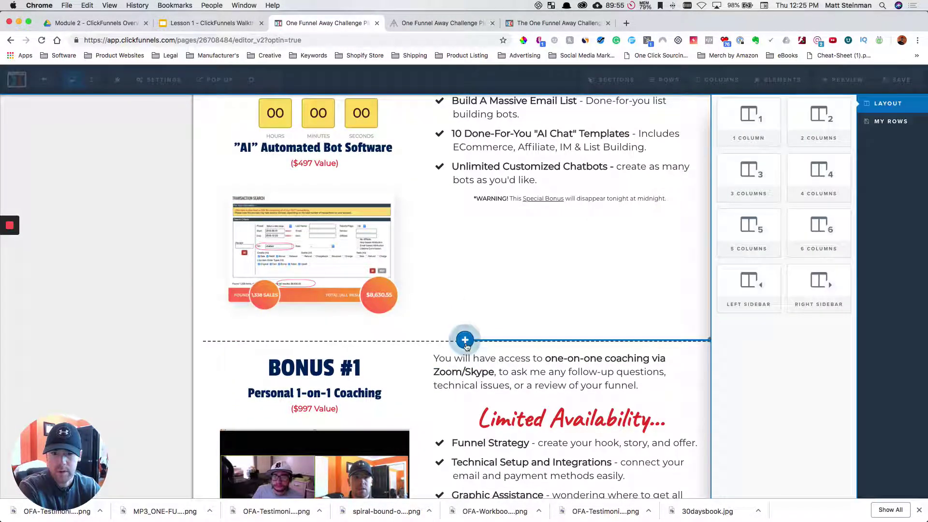
{"action": "left_click", "coordinate": [751, 125]}
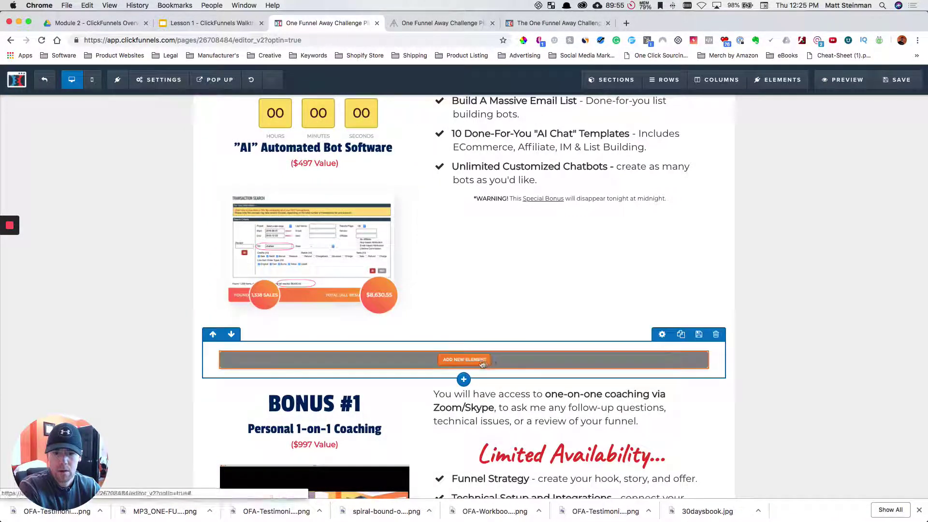
{"action": "left_click", "coordinate": [212, 335]}
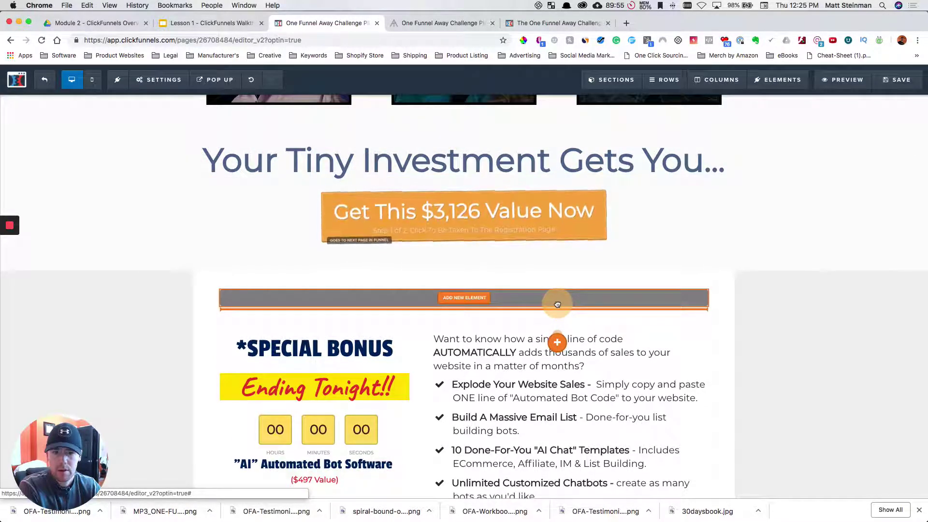
Move the "Your Tiny Investment Gets You..." heading into the empty row above Special Bonus and check the bonus rows below it.
{"action": "left_click_drag", "start_coordinate": [559, 308], "coordinate": [559, 308]}
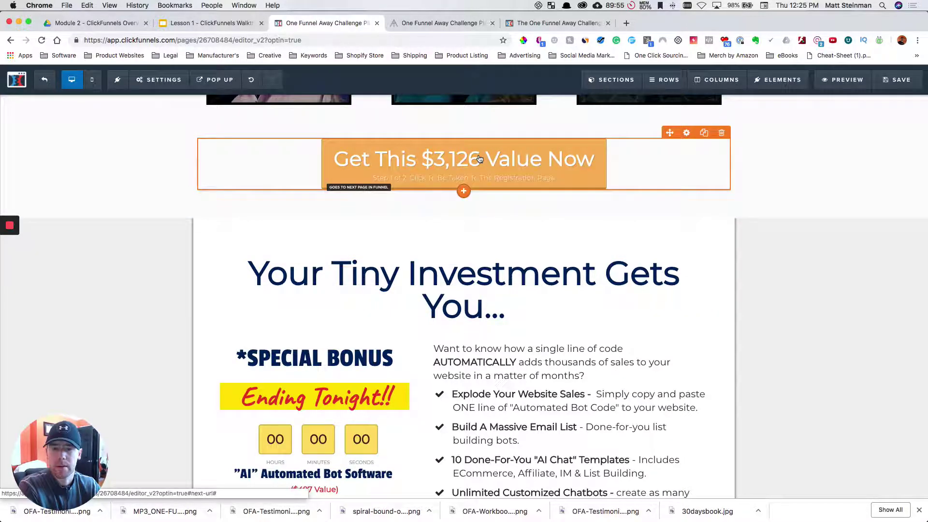
{"action": "scroll", "coordinate": [506, 222], "scroll_direction": "down", "scroll_amount": 7}
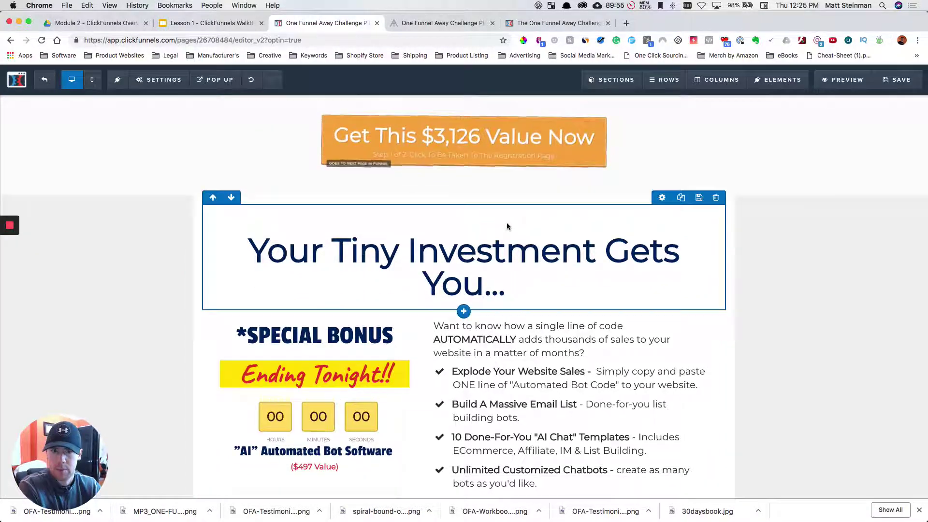
{"action": "scroll", "coordinate": [507, 226], "scroll_direction": "down", "scroll_amount": 15}
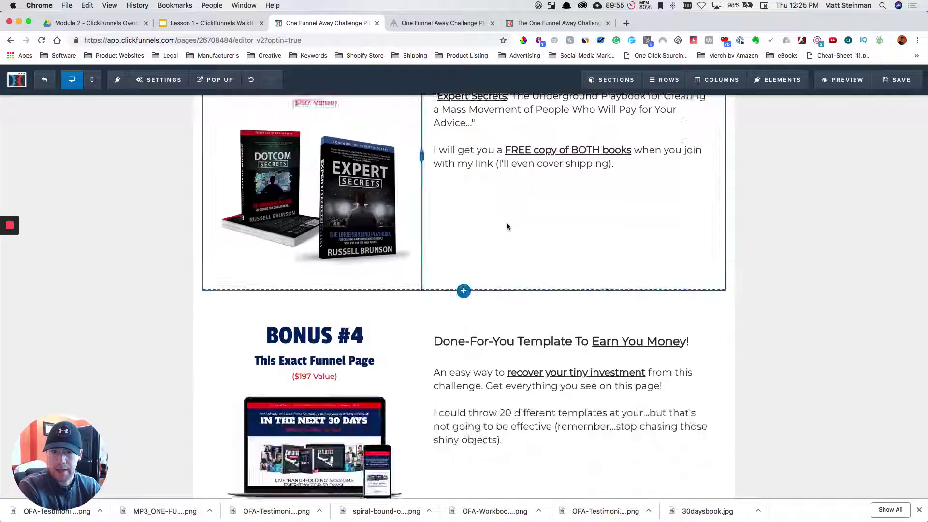
{"action": "scroll", "coordinate": [507, 226], "scroll_direction": "up", "scroll_amount": 10}
{"action": "scroll", "coordinate": [507, 226], "scroll_direction": "up", "scroll_amount": 10}
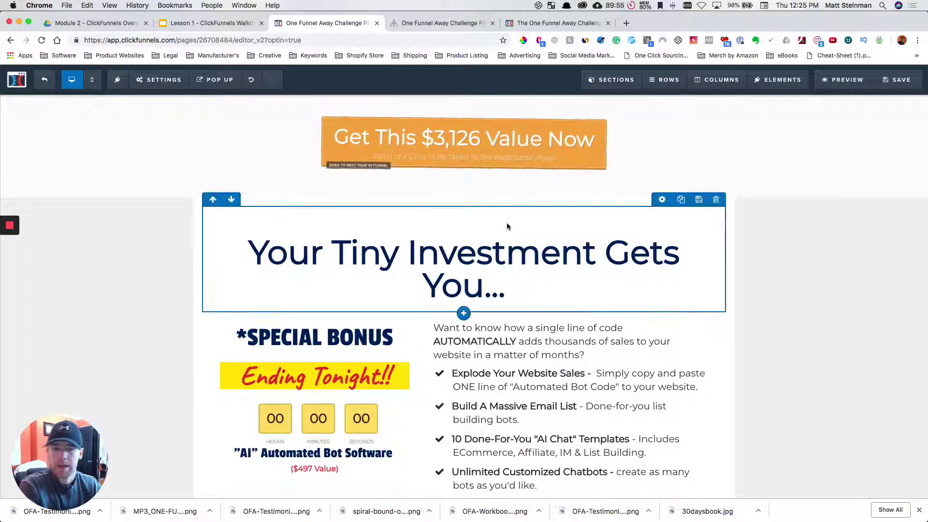
Switch to the One Funnel Away Challenge sales page and examine how its bonuses are laid out, from Bonus #1 to Bonus #3.
{"action": "left_click", "coordinate": [553, 23]}
{"action": "scroll", "coordinate": [537, 197], "scroll_direction": "down", "scroll_amount": 20}
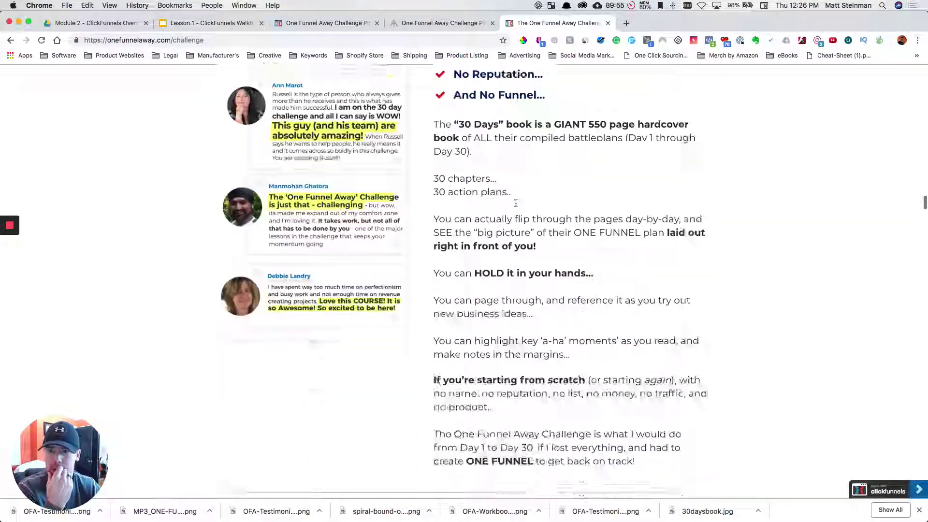
{"action": "scroll", "coordinate": [516, 203], "scroll_direction": "down", "scroll_amount": 10}
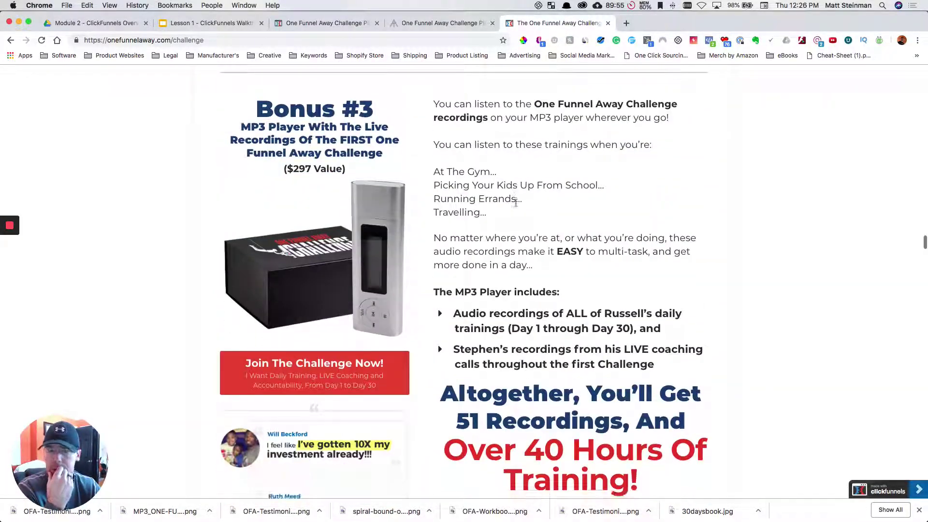
{"action": "scroll", "coordinate": [516, 203], "scroll_direction": "up", "scroll_amount": 15}
{"action": "scroll", "coordinate": [516, 203], "scroll_direction": "up", "scroll_amount": 20}
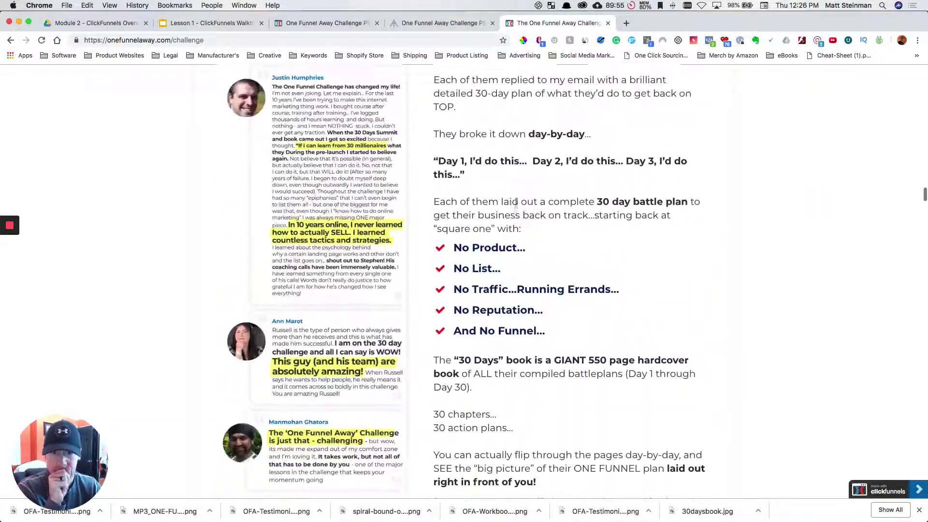
{"action": "scroll", "coordinate": [516, 203], "scroll_direction": "up", "scroll_amount": 3}
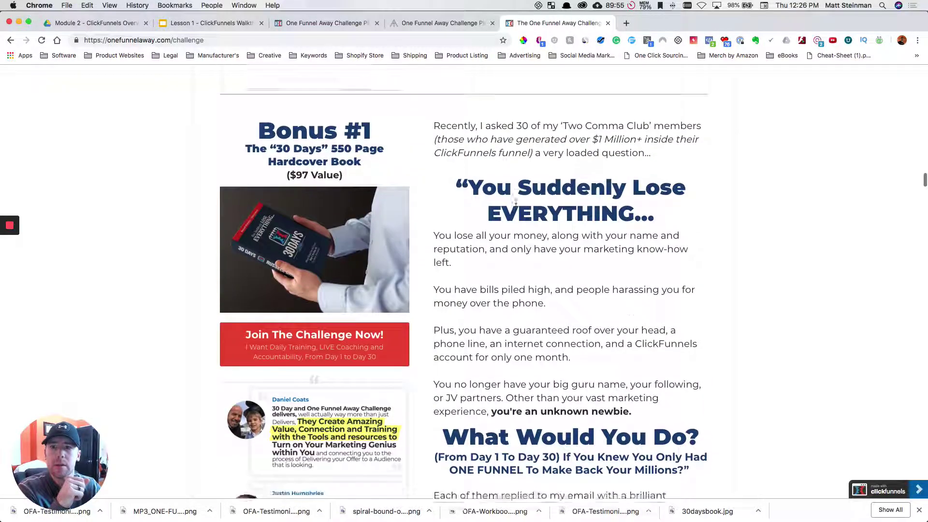
Reorder the browser tabs so the affiliate page preview comes before the page editor, and return to the editor.
{"action": "left_click", "coordinate": [447, 25]}
{"action": "left_click", "coordinate": [328, 28]}
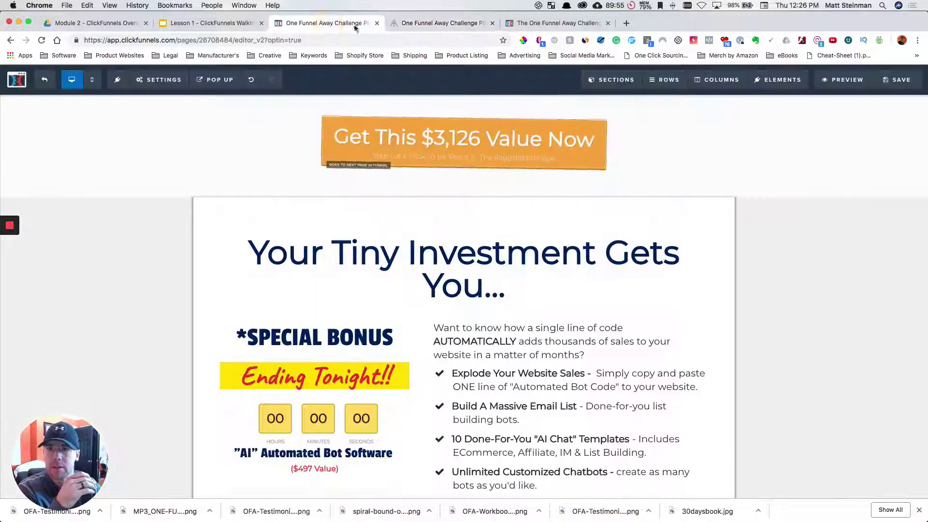
{"action": "left_click_drag", "start_coordinate": [410, 22], "coordinate": [309, 34]}
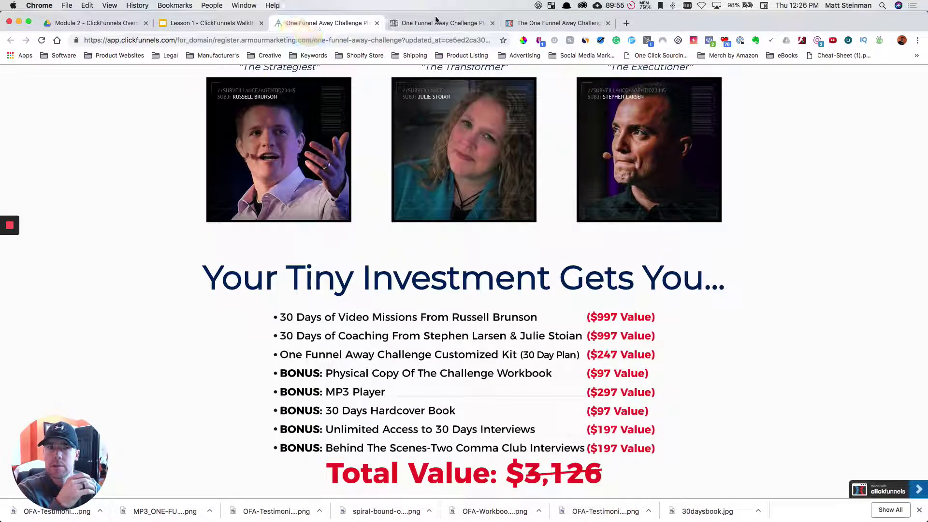
{"action": "left_click", "coordinate": [436, 20]}
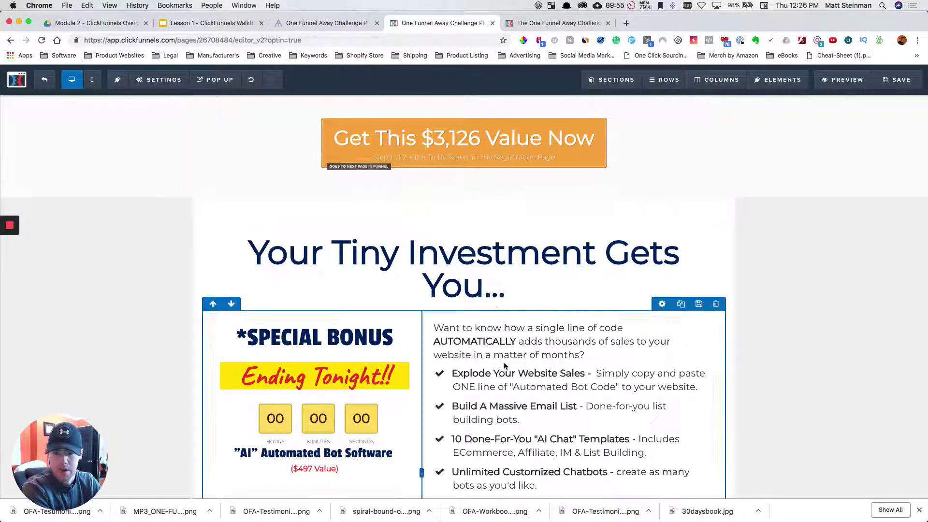
Delete the Bonus #3, #4, #5 and #6 rows from the bonus section above the "Your No Brainer Offer" banner.
{"action": "scroll", "coordinate": [504, 366], "scroll_direction": "down", "scroll_amount": 4}
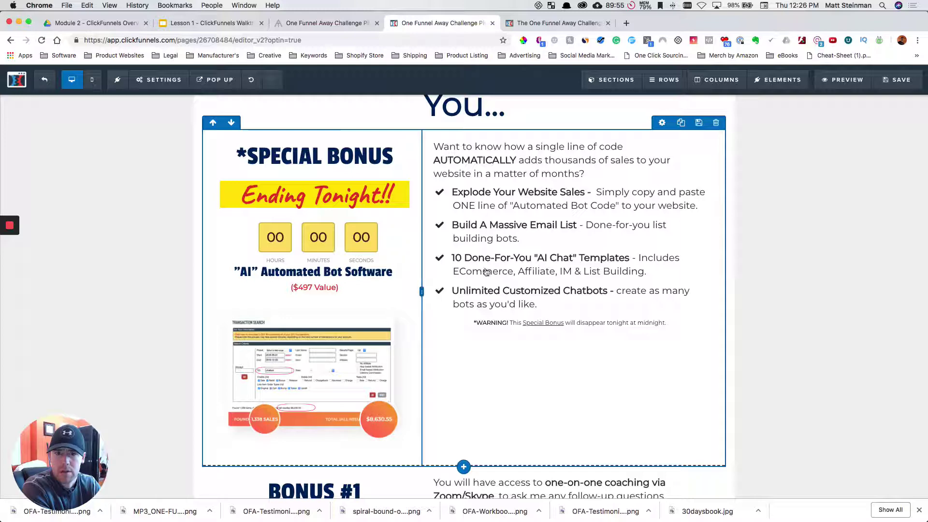
{"action": "scroll", "coordinate": [503, 272], "scroll_direction": "down", "scroll_amount": 5}
{"action": "scroll", "coordinate": [509, 292], "scroll_direction": "up", "scroll_amount": 7}
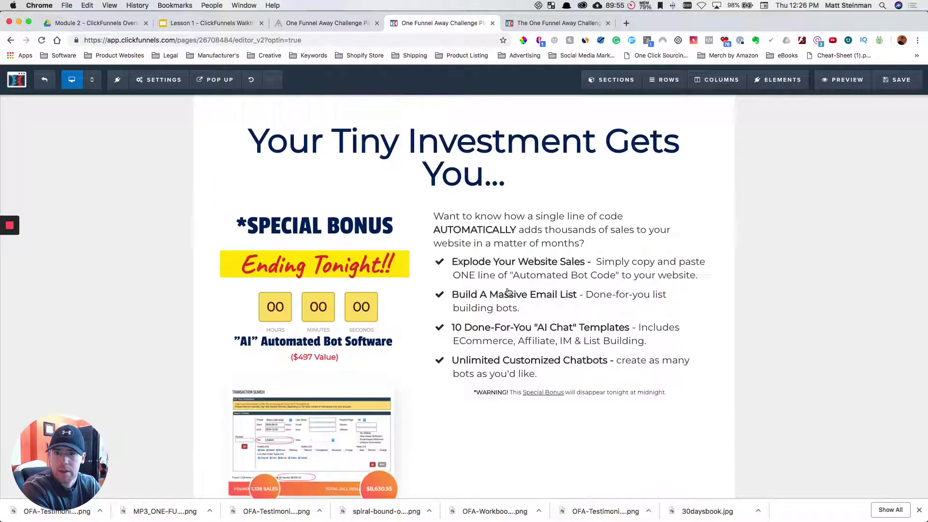
{"action": "scroll", "coordinate": [509, 292], "scroll_direction": "down", "scroll_amount": 10}
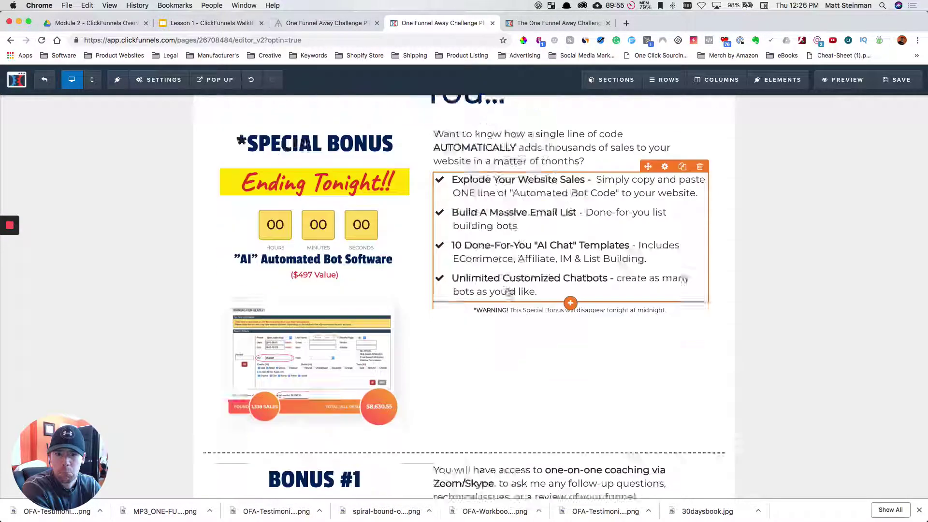
{"action": "scroll", "coordinate": [508, 291], "scroll_direction": "down", "scroll_amount": 5}
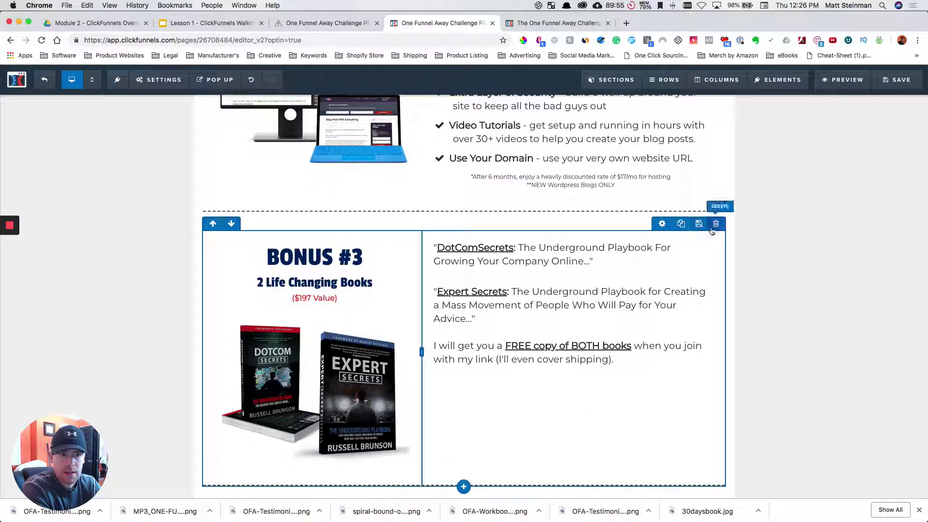
{"action": "left_click", "coordinate": [716, 225]}
{"action": "left_click", "coordinate": [547, 95]}
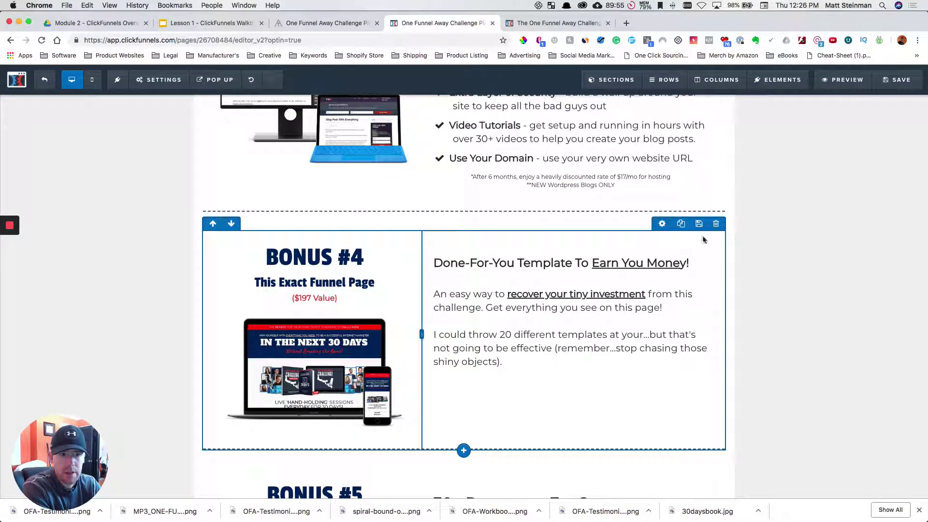
{"action": "left_click", "coordinate": [717, 225]}
{"action": "left_click", "coordinate": [539, 98]}
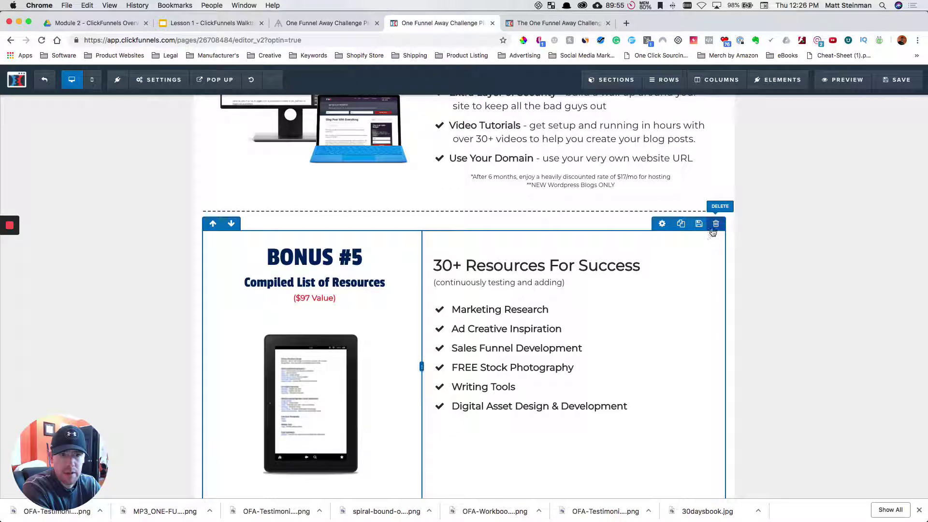
{"action": "left_click", "coordinate": [716, 225]}
{"action": "left_click", "coordinate": [546, 95]}
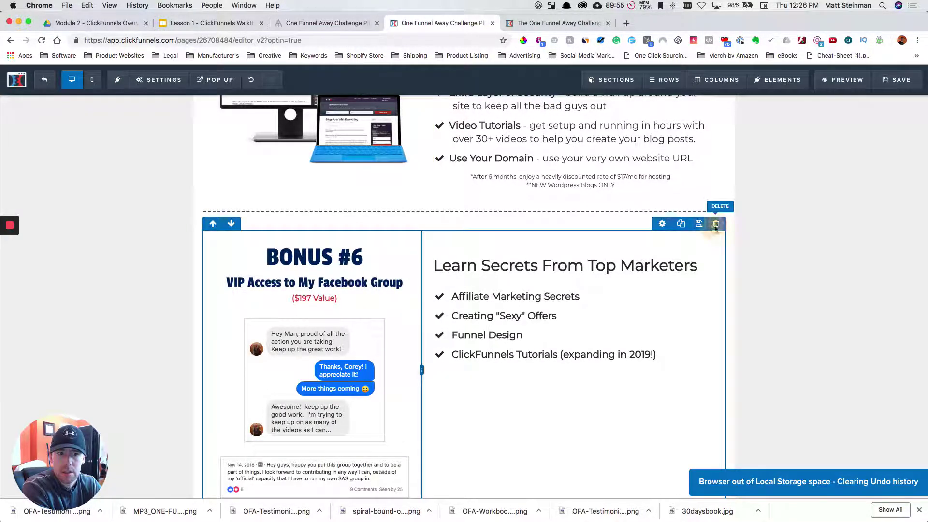
{"action": "left_click", "coordinate": [716, 225]}
{"action": "left_click", "coordinate": [546, 95]}
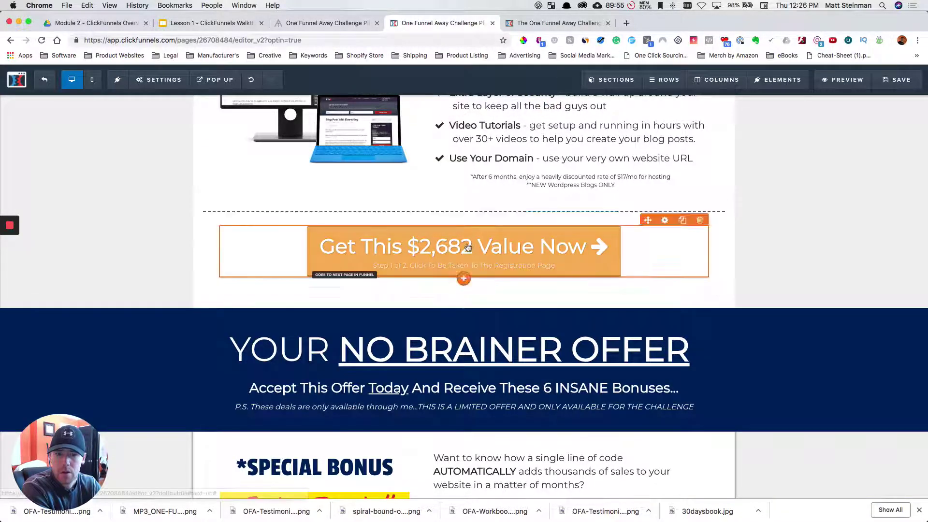
Move the "Get This $3,126 Value Now" button to directly below the $2,682 button at the end of the upper bonus section.
{"action": "scroll", "coordinate": [468, 248], "scroll_direction": "down", "scroll_amount": 10}
{"action": "scroll", "coordinate": [468, 247], "scroll_direction": "up", "scroll_amount": 10}
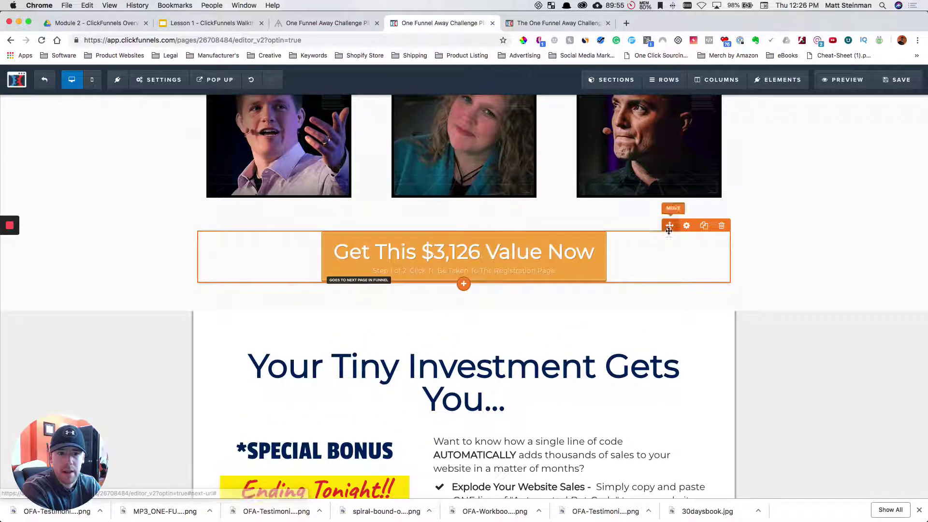
{"action": "mouse_move", "coordinate": [670, 226]}
{"action": "left_mouse_down"}
{"action": "mouse_move", "coordinate": [651, 256]}
{"action": "mouse_move", "coordinate": [638, 338]}
{"action": "mouse_move", "coordinate": [630, 500]}
{"action": "mouse_move", "coordinate": [590, 420]}
{"action": "mouse_move", "coordinate": [532, 387]}
{"action": "mouse_move", "coordinate": [509, 321]}
{"action": "mouse_move", "coordinate": [497, 347]}
{"action": "left_mouse_up"}
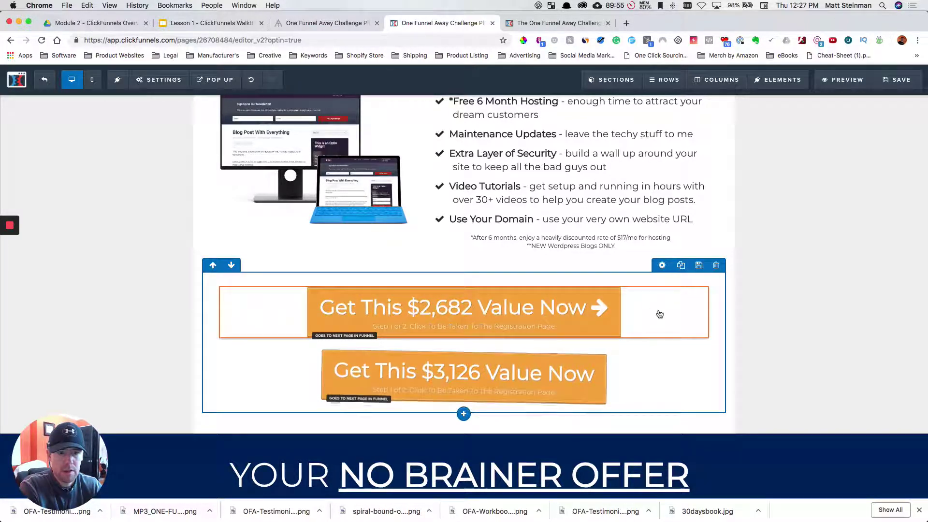
Delete the "Get This $2,682 Value Now" button from the upper bonus section and check the section up to its heading.
{"action": "left_click", "coordinate": [679, 296]}
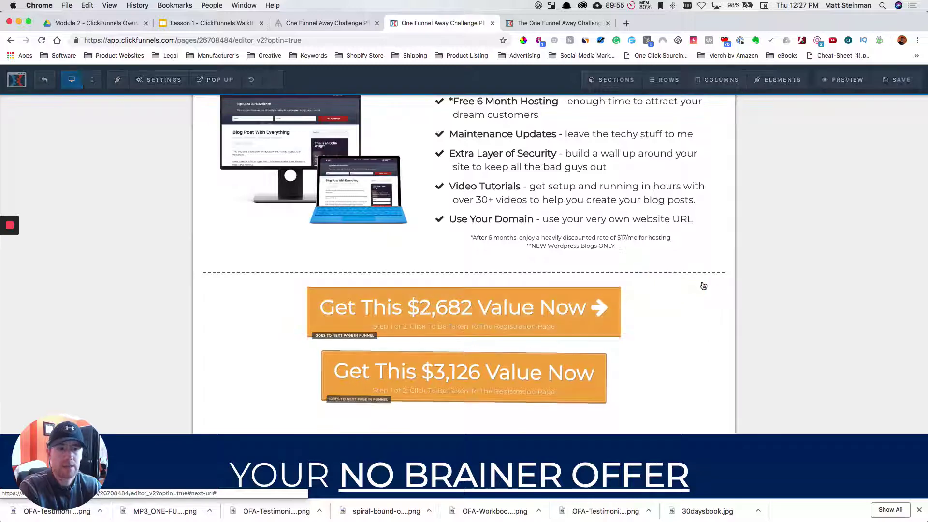
{"action": "left_click", "coordinate": [697, 276]}
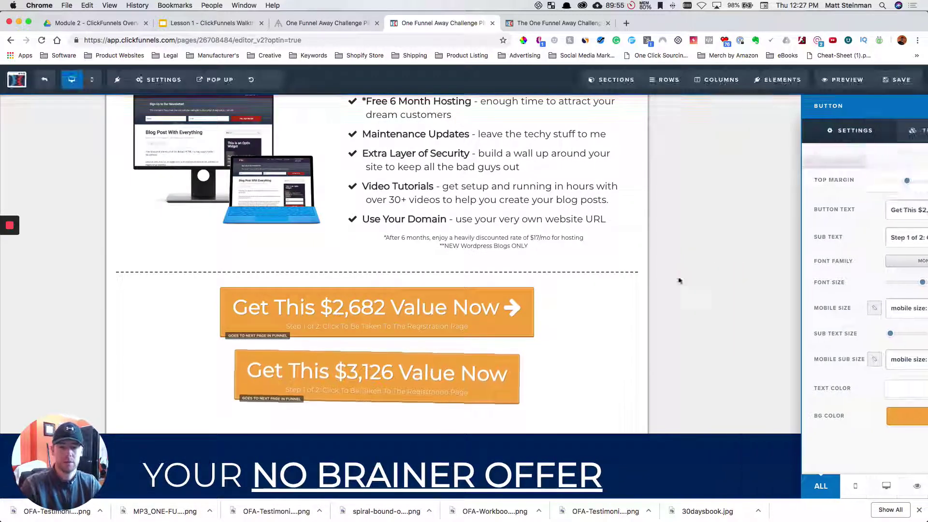
{"action": "left_click", "coordinate": [699, 282]}
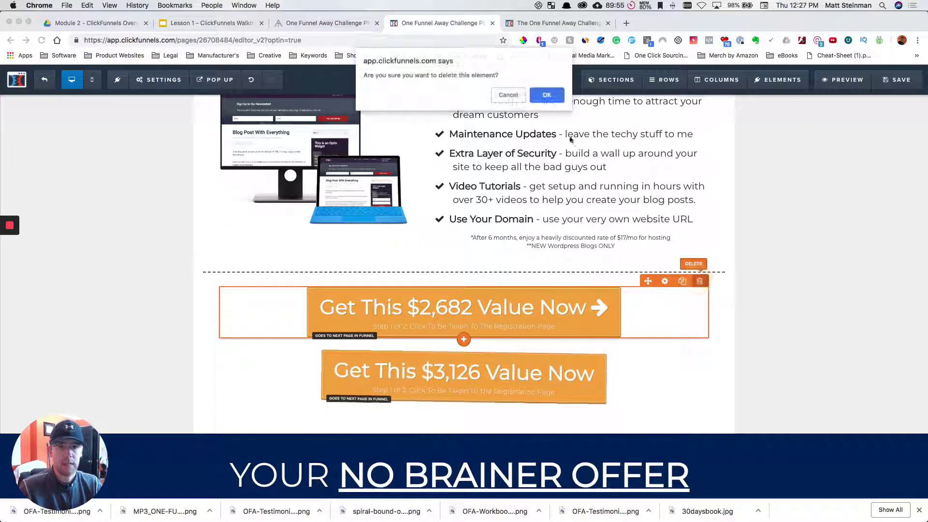
{"action": "left_click", "coordinate": [544, 93]}
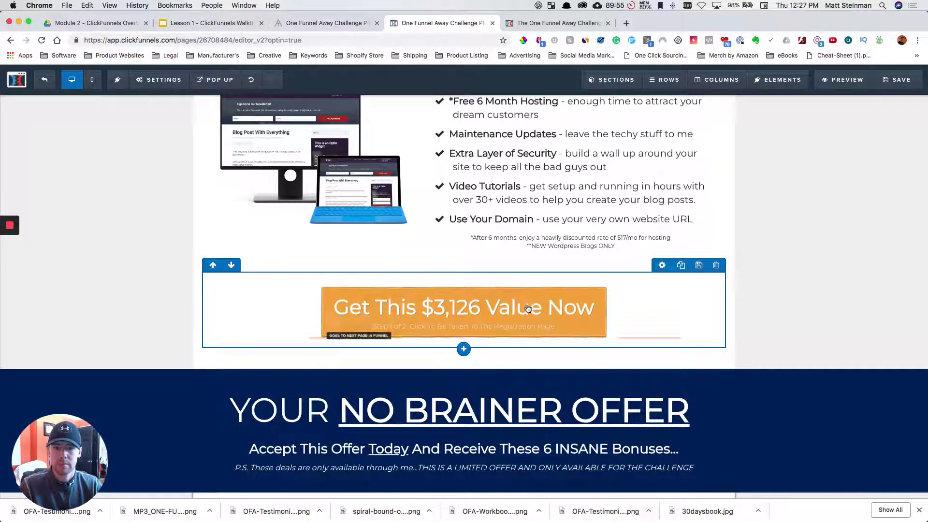
{"action": "scroll", "coordinate": [528, 309], "scroll_direction": "up", "scroll_amount": 10}
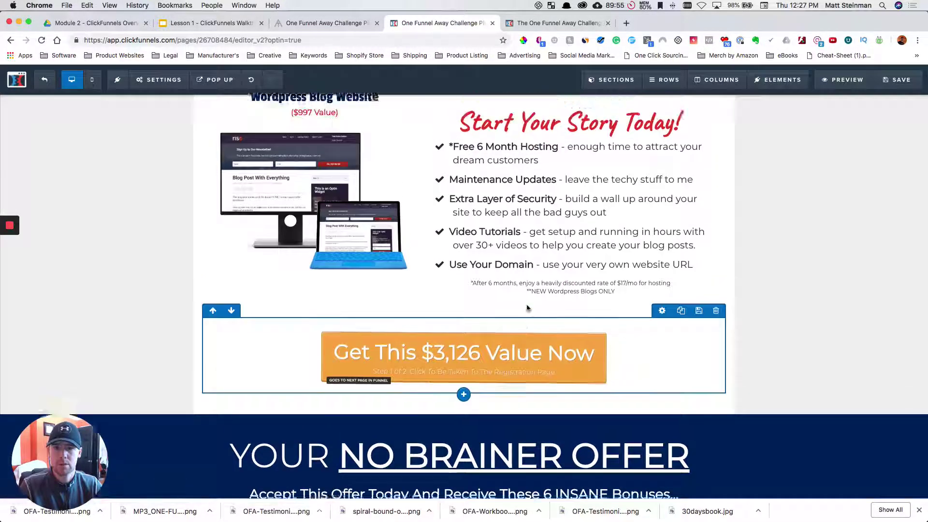
{"action": "scroll", "coordinate": [528, 308], "scroll_direction": "up", "scroll_amount": 10}
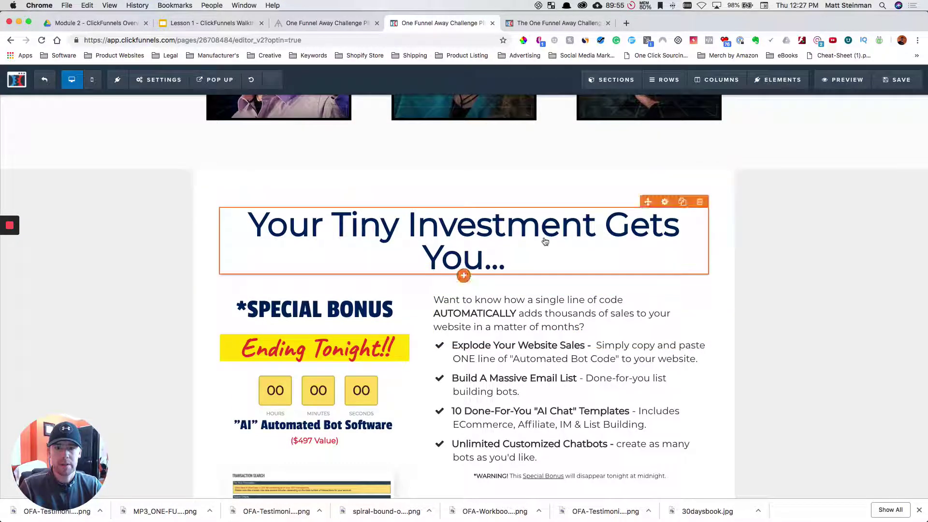
Set the section width of the "Your Tiny Investment Gets You..." section to Full Page.
{"action": "left_click", "coordinate": [438, 258]}
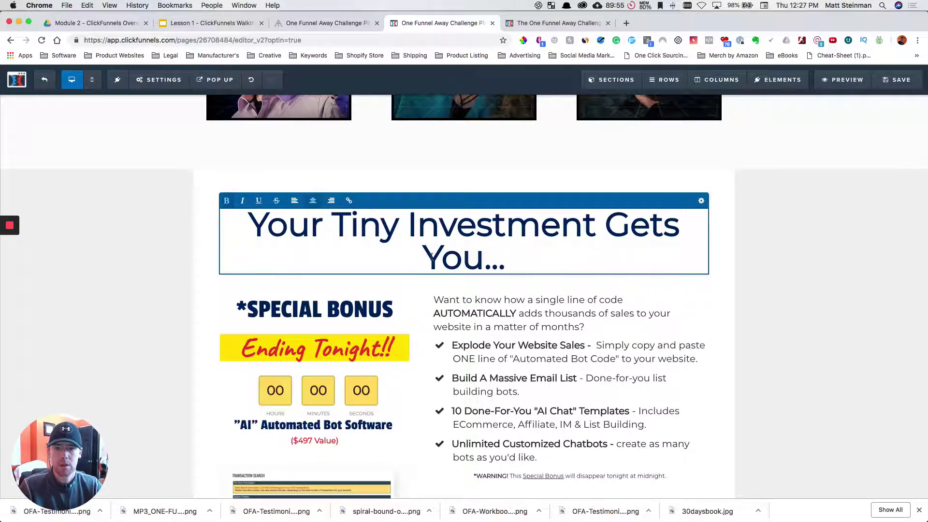
{"action": "triple_click", "coordinate": [441, 252]}
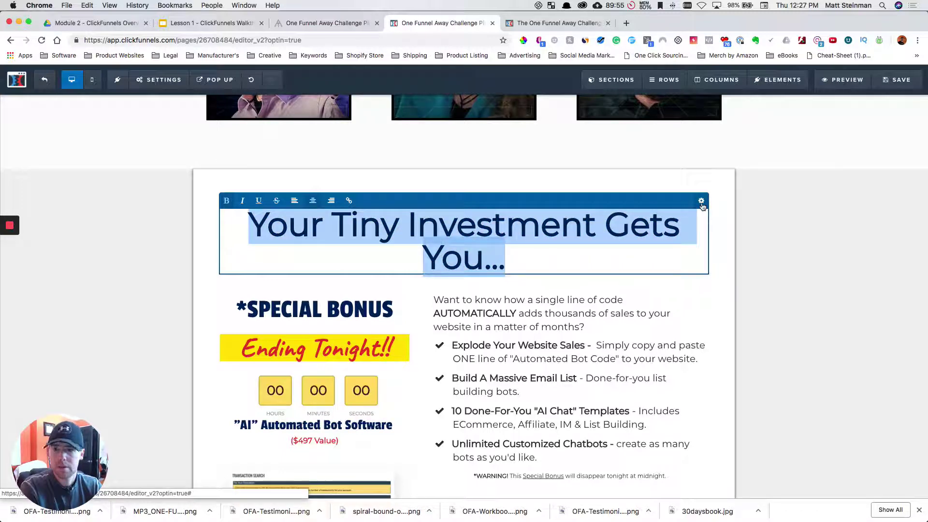
{"action": "mouse_move", "coordinate": [729, 203]}
{"action": "left_click", "coordinate": [725, 179]}
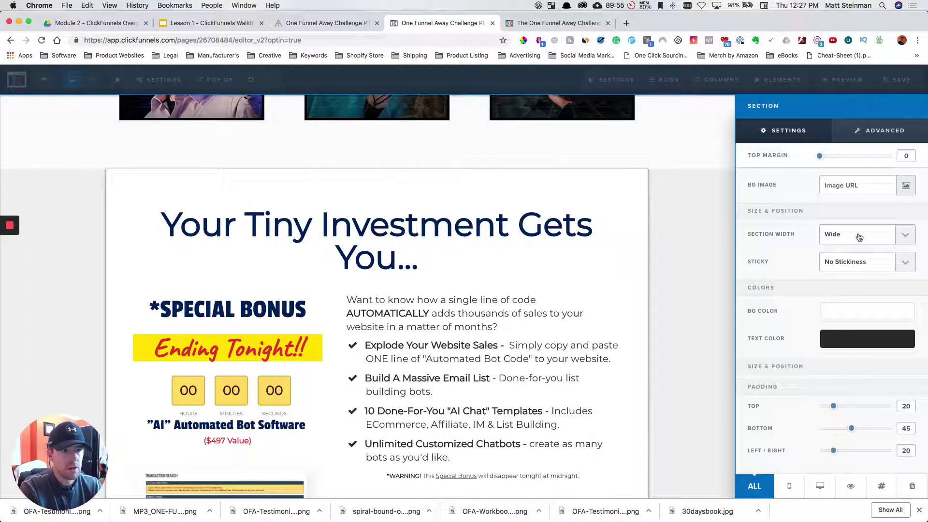
{"action": "left_click", "coordinate": [860, 237]}
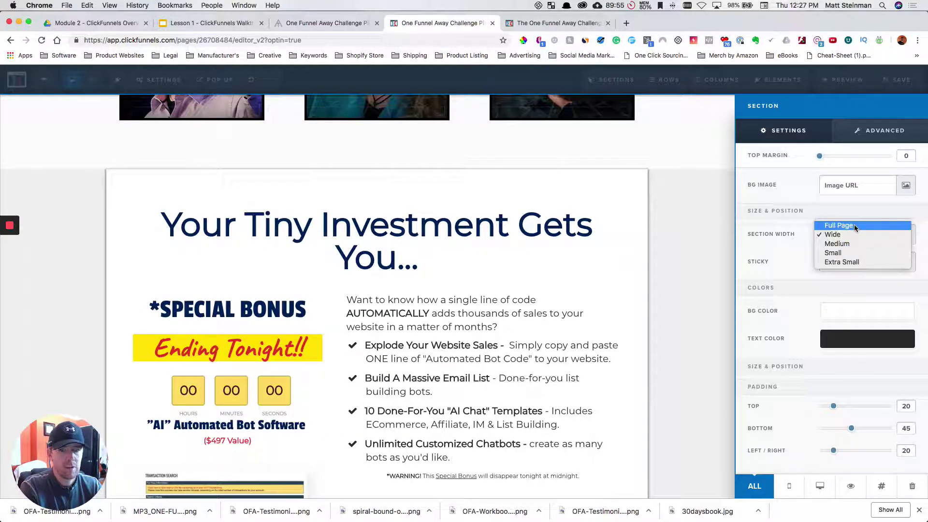
{"action": "left_click", "coordinate": [855, 225]}
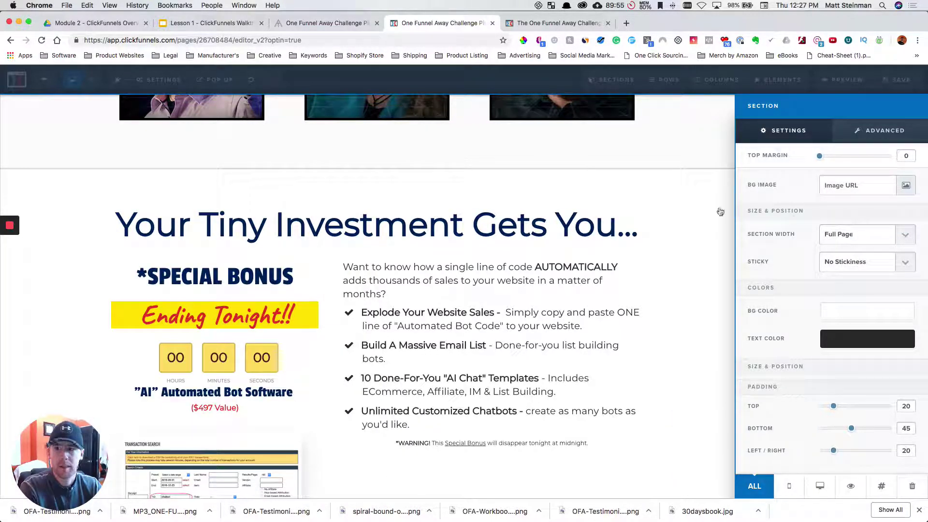
{"action": "left_click", "coordinate": [679, 223]}
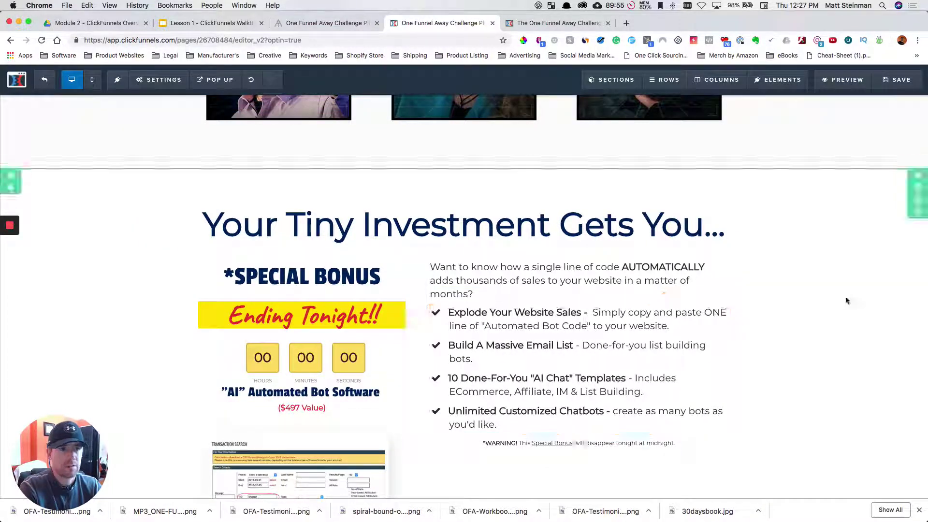
{"action": "scroll", "coordinate": [836, 251], "scroll_direction": "up", "scroll_amount": 6}
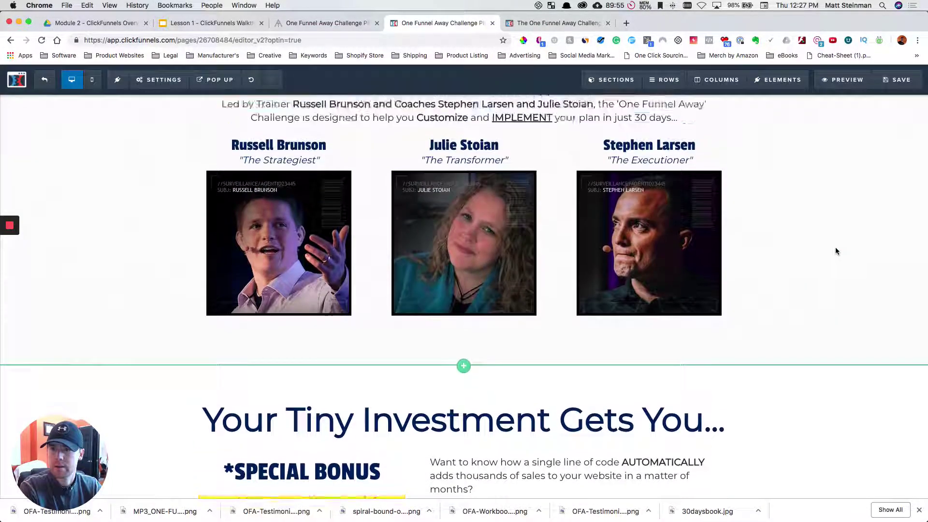
{"action": "scroll", "coordinate": [837, 251], "scroll_direction": "down", "scroll_amount": 5}
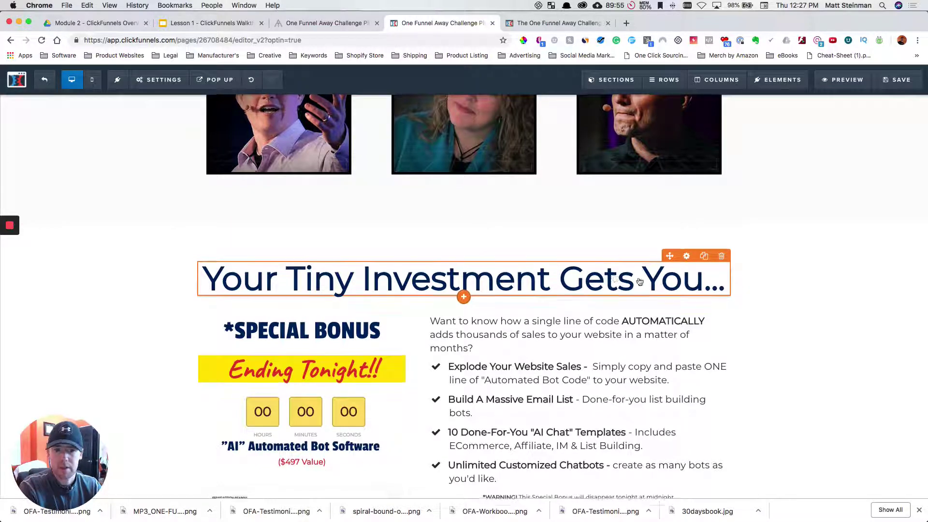
Copy the Bonus #1 title "The “30 Days” 550 Page Hardcover Book" from the One Funnel Away Challenge sales page.
{"action": "scroll", "coordinate": [614, 279], "scroll_direction": "down", "scroll_amount": 3}
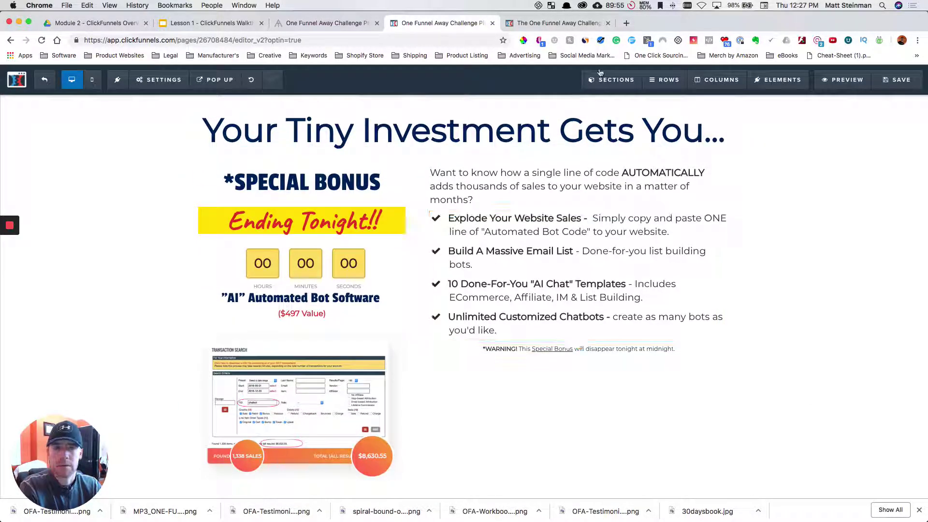
{"action": "left_click", "coordinate": [556, 22]}
{"action": "scroll", "coordinate": [544, 170], "scroll_direction": "up", "scroll_amount": 1}
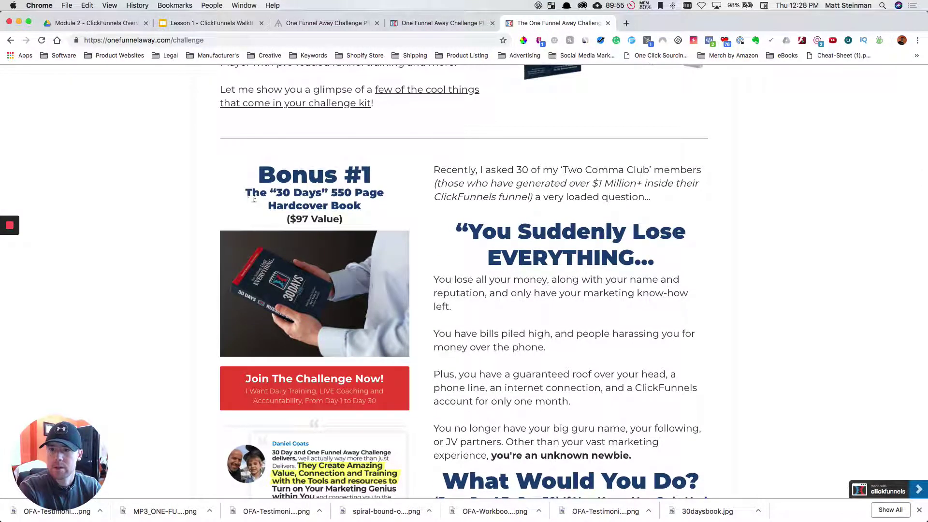
{"action": "left_click_drag", "start_coordinate": [245, 195], "coordinate": [362, 205]}
{"action": "key", "text": "super+c"}
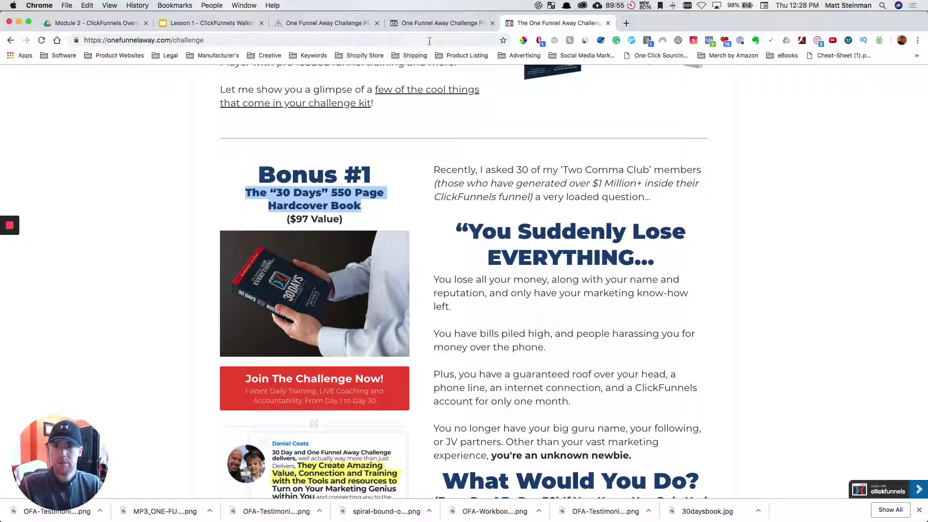
Back in the page editor, replace the "*SPECIAL BONUS" headline with "Bonus #1".
{"action": "left_click", "coordinate": [429, 23]}
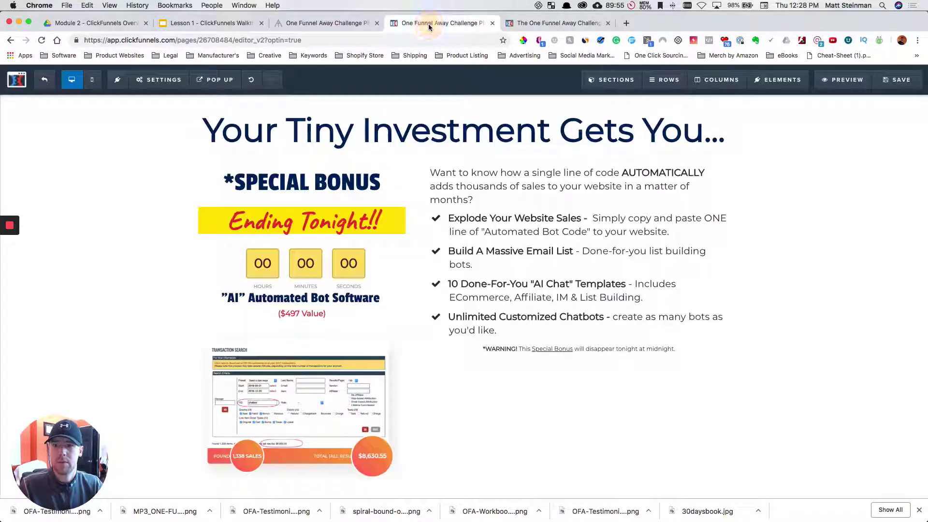
{"action": "left_click", "coordinate": [322, 181]}
{"action": "double_click", "coordinate": [322, 181]}
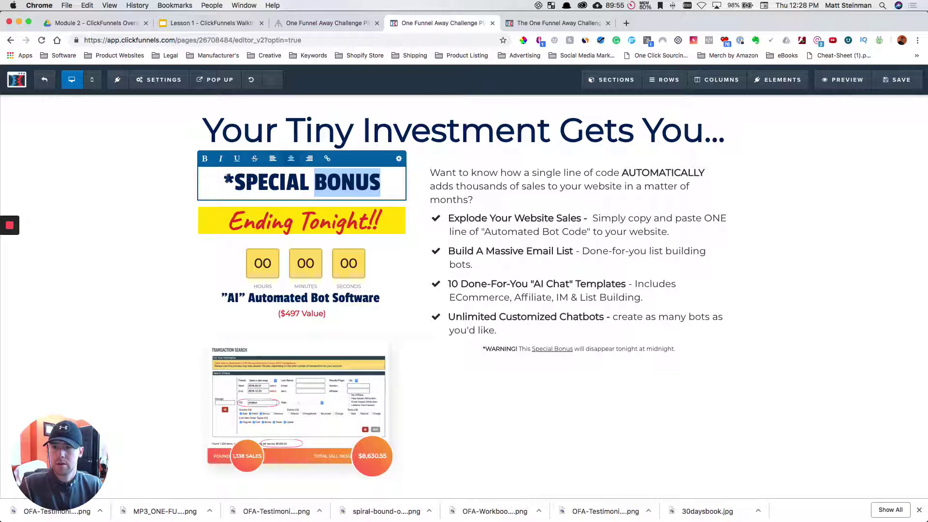
{"action": "triple_click", "coordinate": [387, 176]}
{"action": "type", "text": "Bonus #1"}
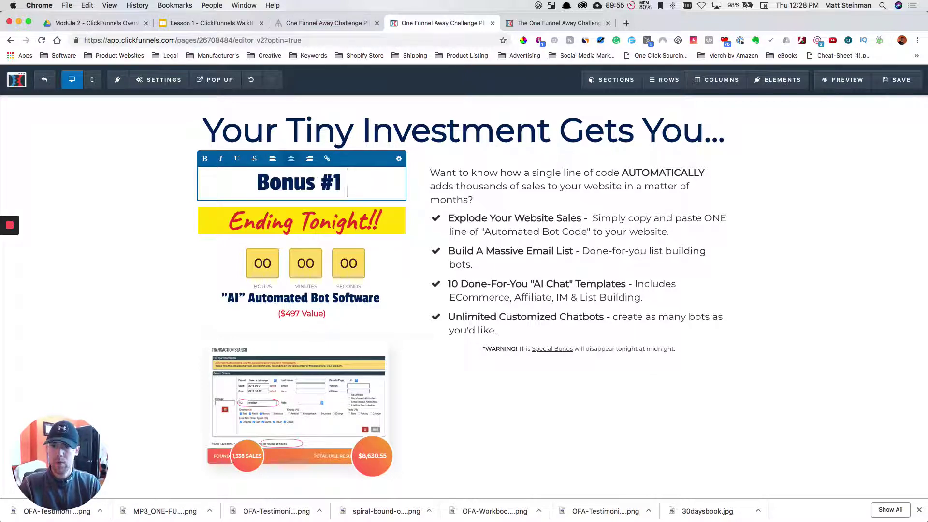
{"action": "key", "text": "BackSpace"}
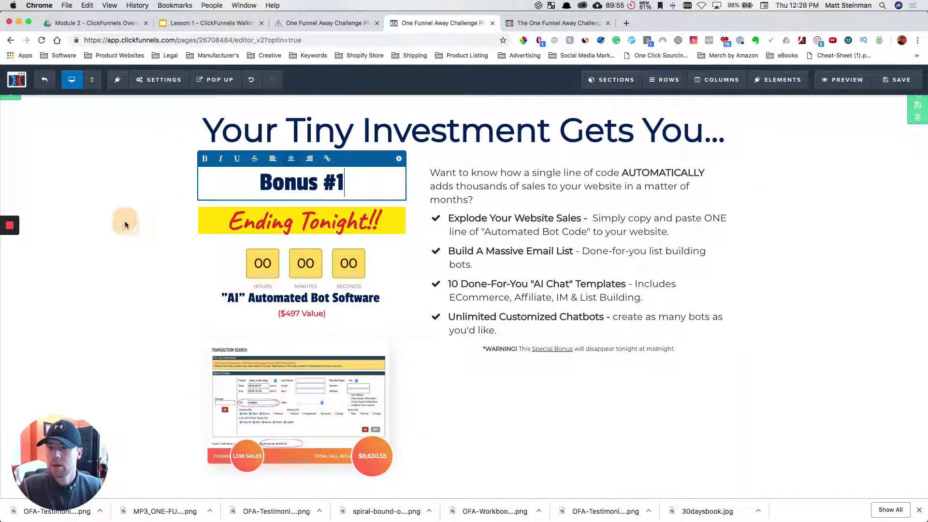
{"action": "left_click", "coordinate": [124, 221]}
Delete the "Ending Tonight!!" text and the countdown timer below the "Bonus #1" headline.
{"action": "left_click", "coordinate": [397, 201]}
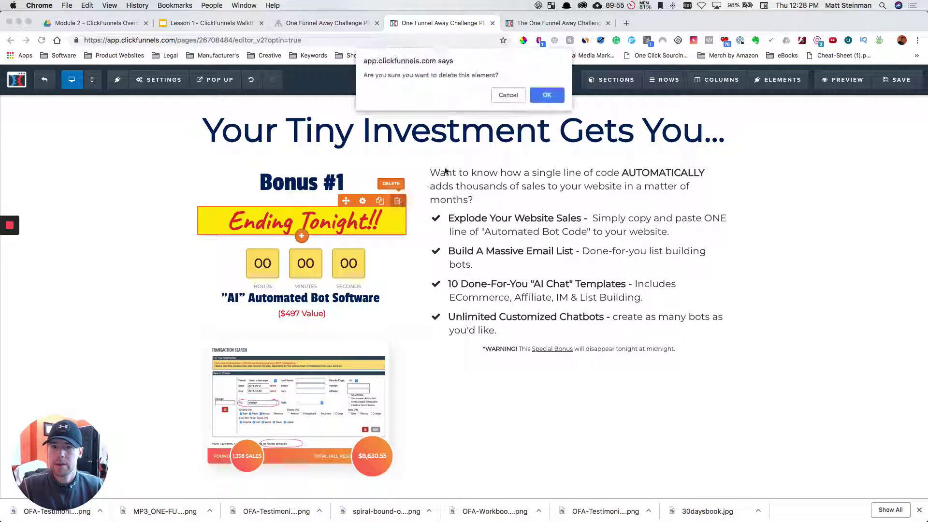
{"action": "left_click", "coordinate": [544, 94]}
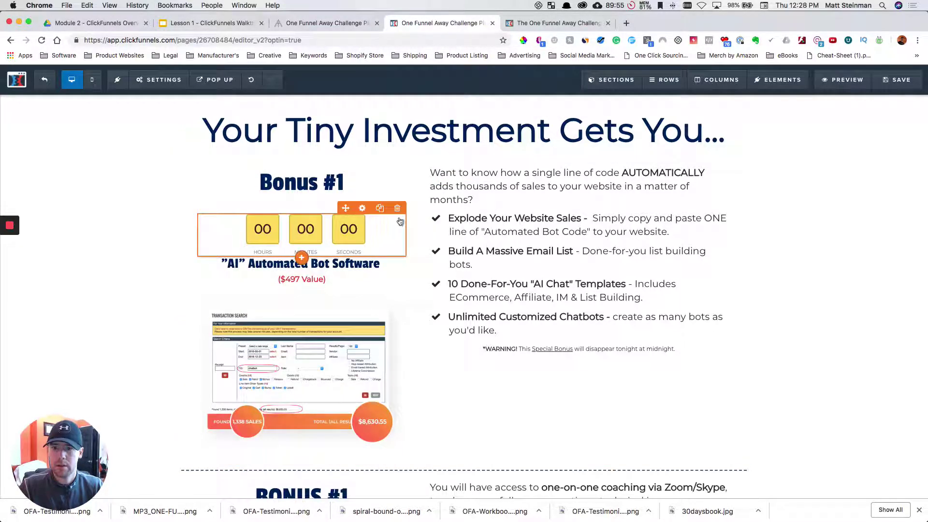
{"action": "left_click", "coordinate": [397, 208]}
{"action": "left_click", "coordinate": [545, 94]}
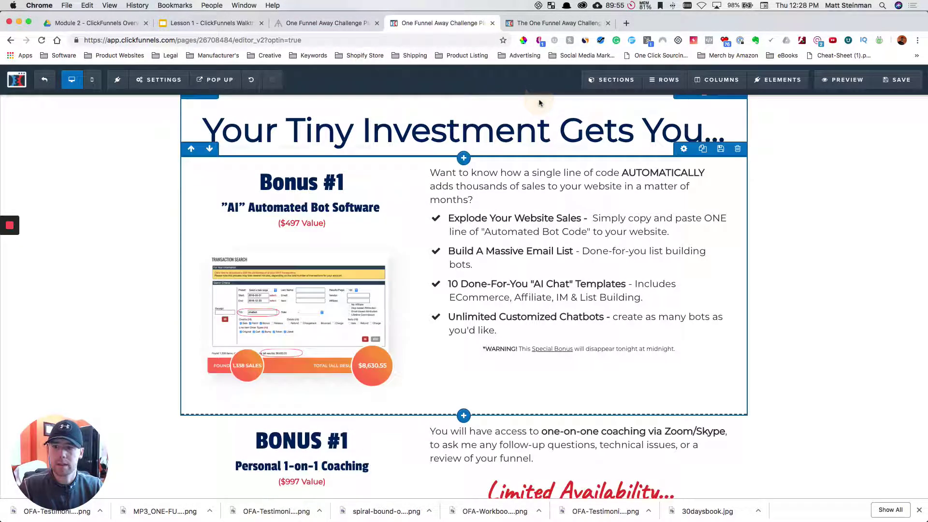
Replace the "AI" Automated Bot Software sub-headline with the copied "The “30 Days” 550 Page Hardcover Book" and set its font size to 28.
{"action": "left_click", "coordinate": [364, 213]}
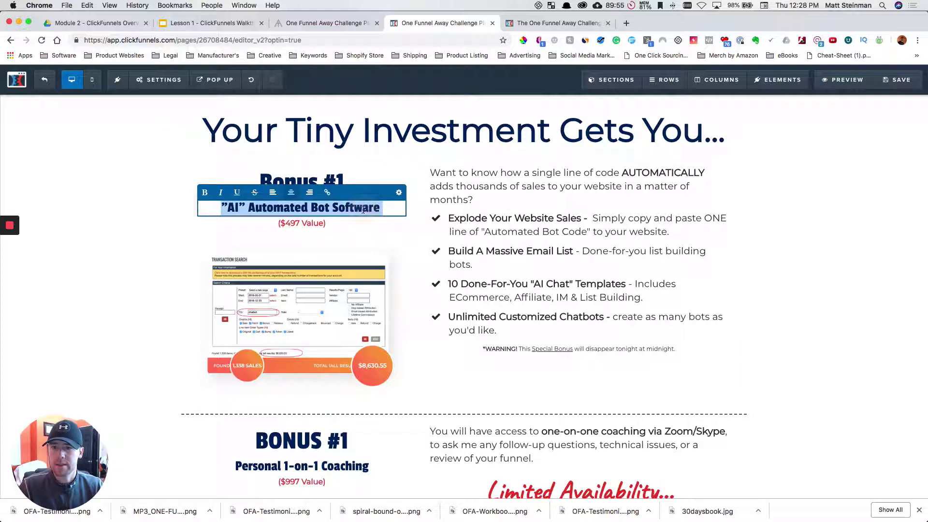
{"action": "key", "text": "super+v"}
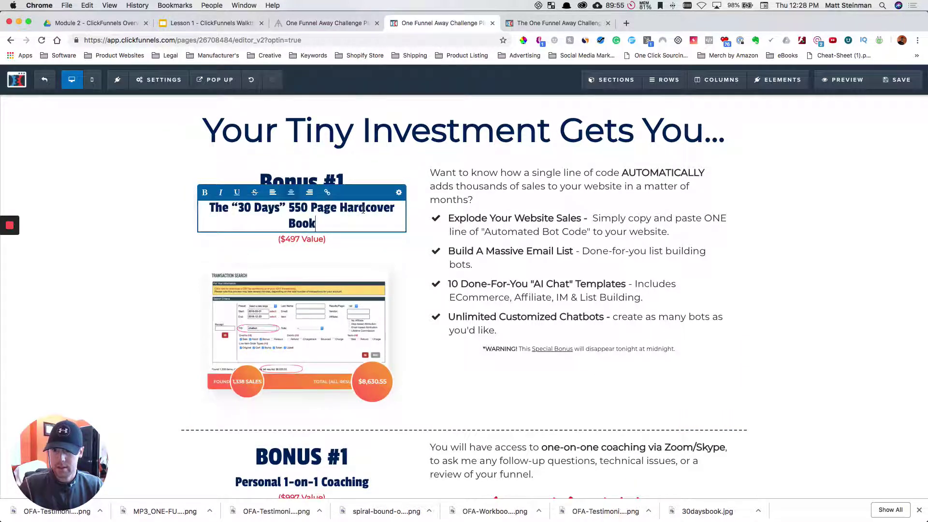
{"action": "double_click", "coordinate": [292, 223]}
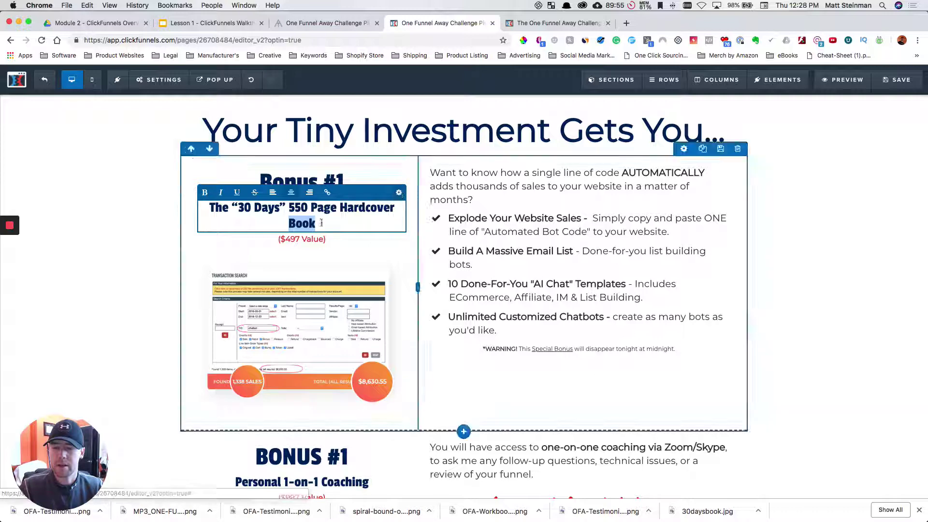
{"action": "left_click", "coordinate": [398, 193]}
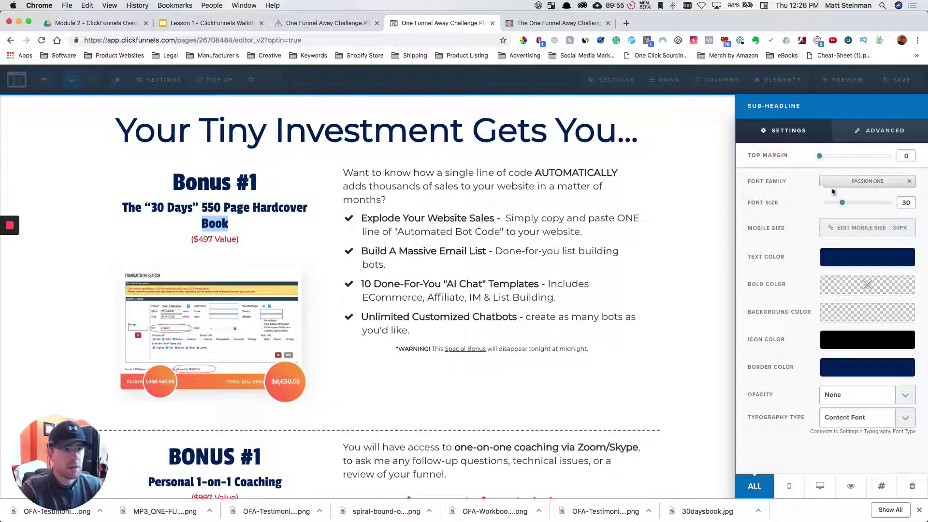
{"action": "left_click_drag", "start_coordinate": [844, 204], "coordinate": [841, 203]}
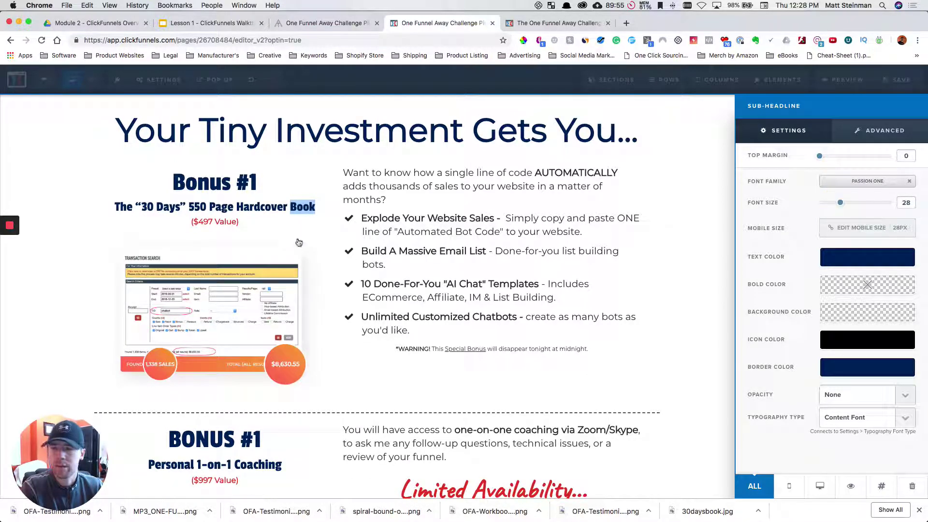
{"action": "left_click", "coordinate": [241, 188]}
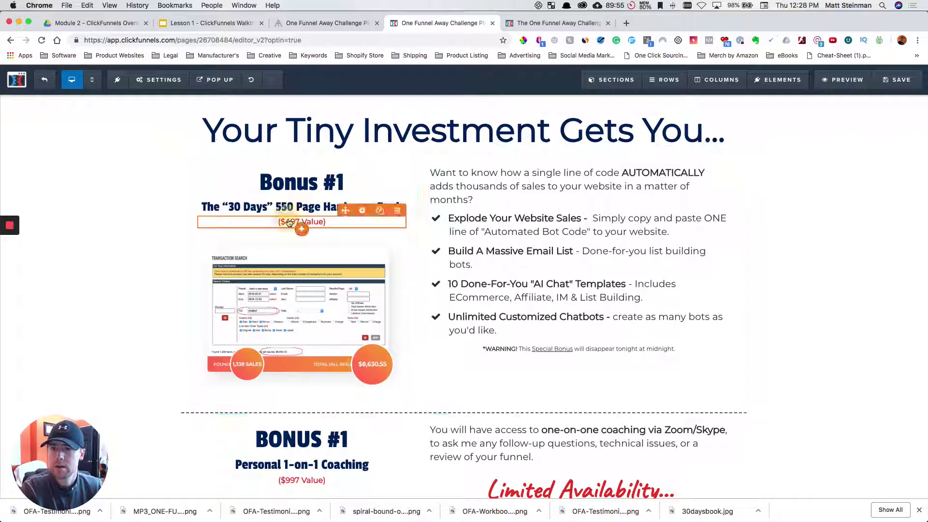
Change the value line under the hardcover book title to "($97 Value)".
{"action": "left_click", "coordinate": [291, 221]}
{"action": "left_click", "coordinate": [291, 221]}
{"action": "key", "text": "BackSpace"}
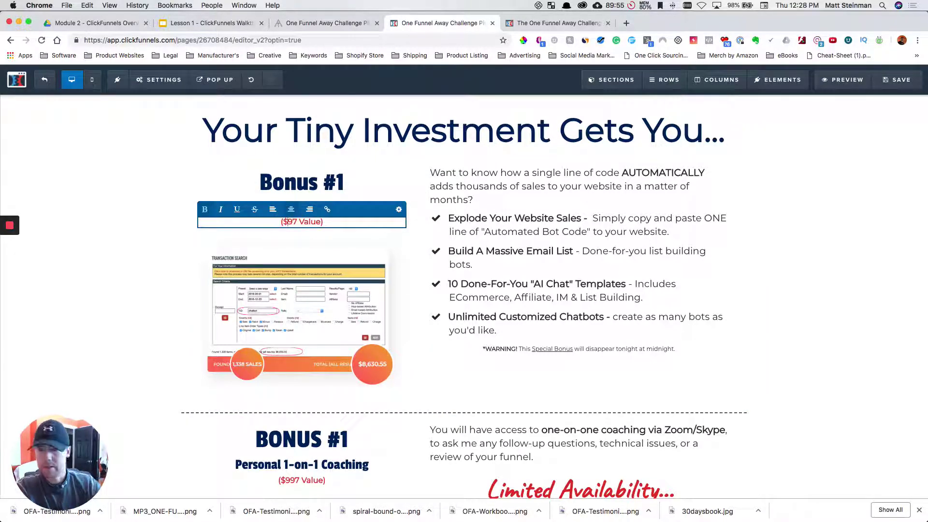
{"action": "left_click", "coordinate": [94, 200]}
Replace the transaction search image under the hardcover book title with 30daysbook.jpg, uploaded from the OFA Challenge Bonus folder.
{"action": "left_click", "coordinate": [562, 25]}
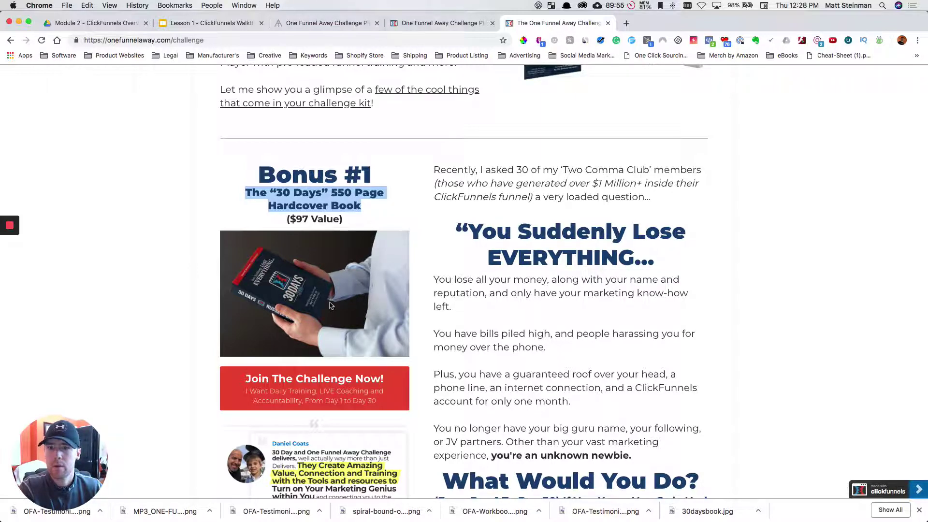
{"action": "left_click", "coordinate": [417, 15]}
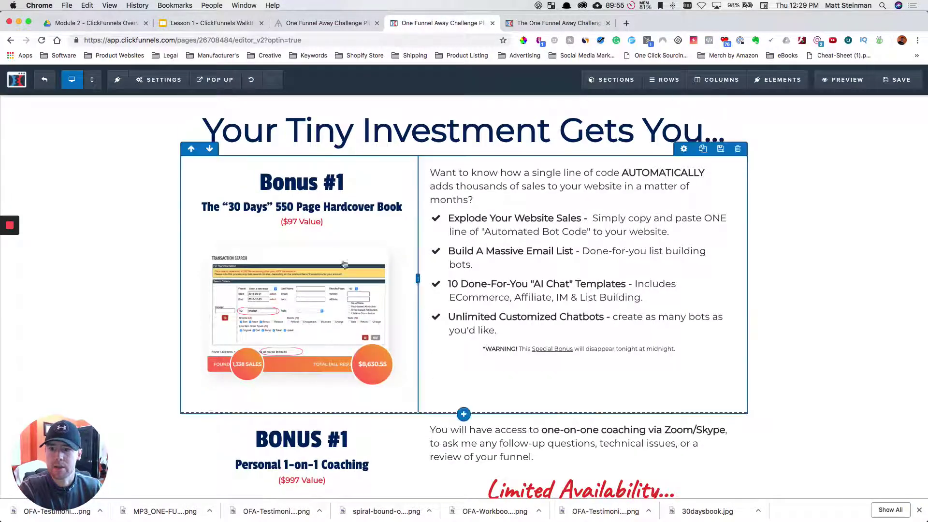
{"action": "left_click", "coordinate": [334, 292]}
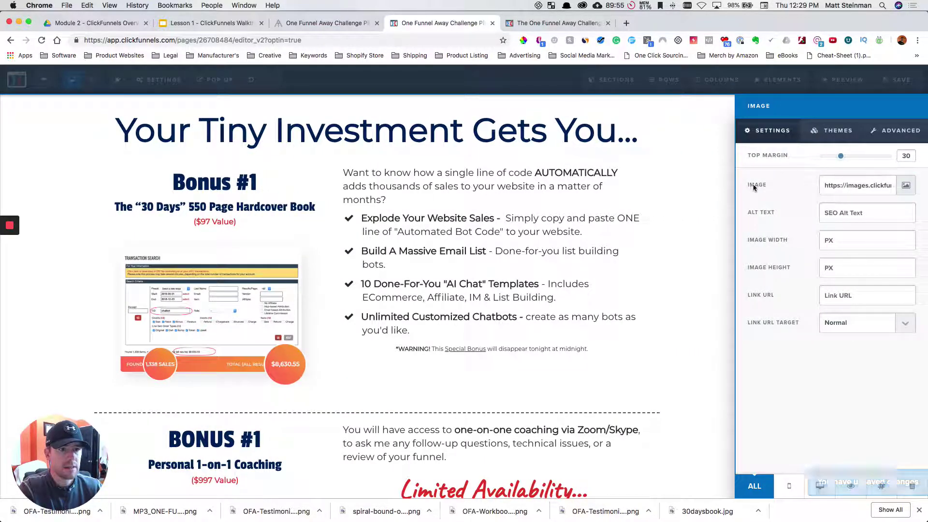
{"action": "left_click", "coordinate": [907, 185]}
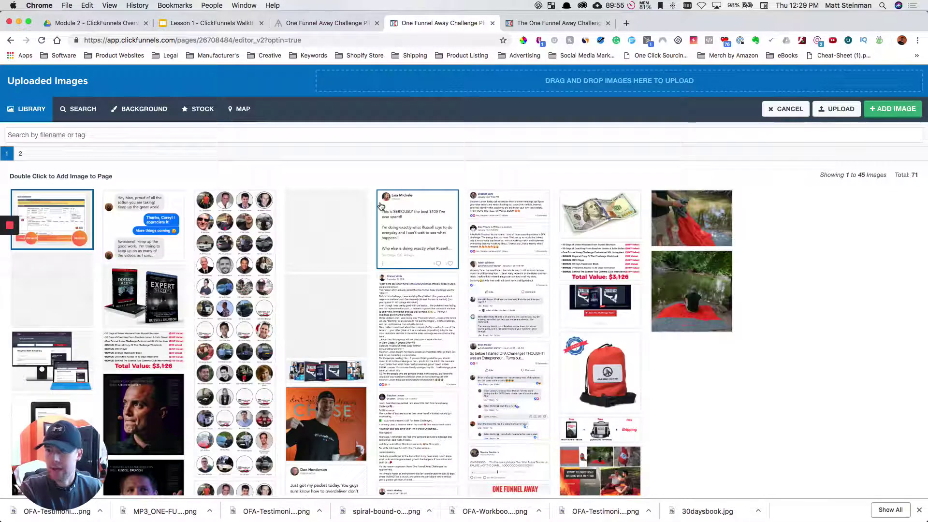
{"action": "left_click", "coordinate": [833, 115]}
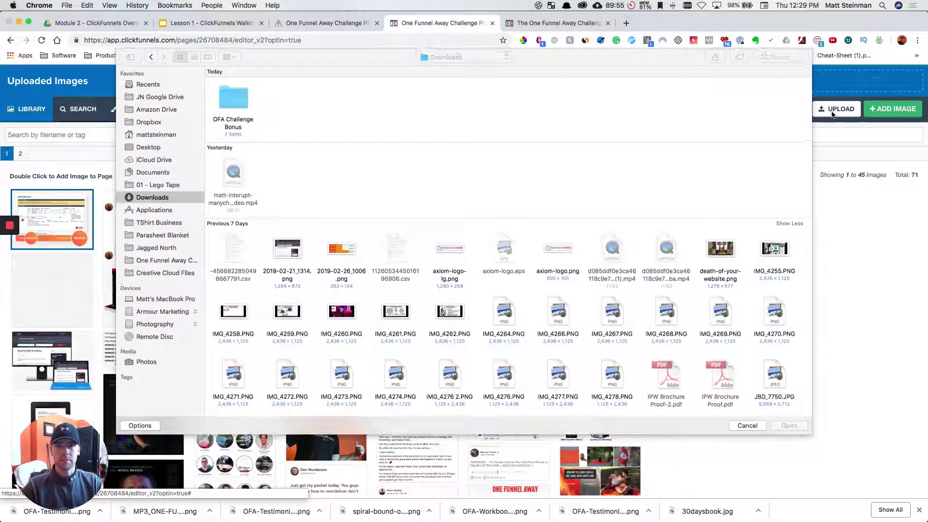
{"action": "left_click", "coordinate": [240, 101]}
{"action": "double_click", "coordinate": [240, 100]}
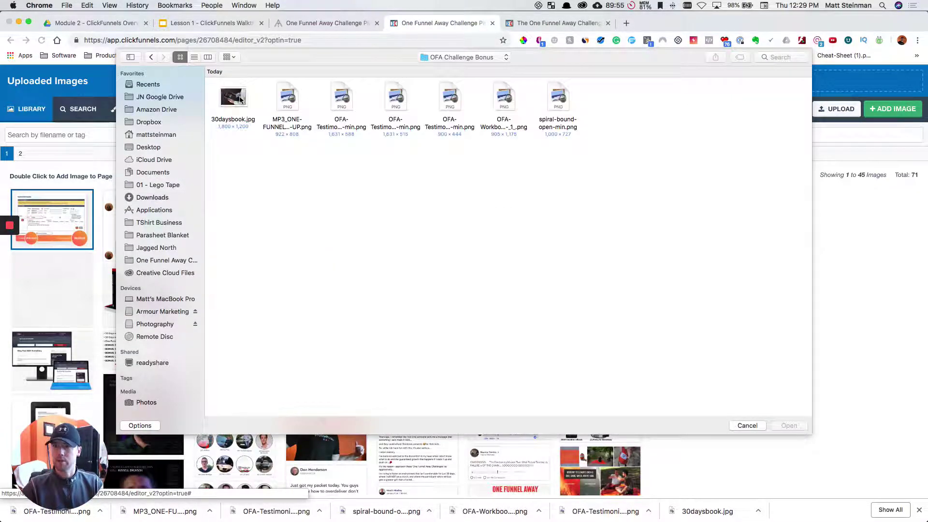
{"action": "left_click", "coordinate": [234, 102]}
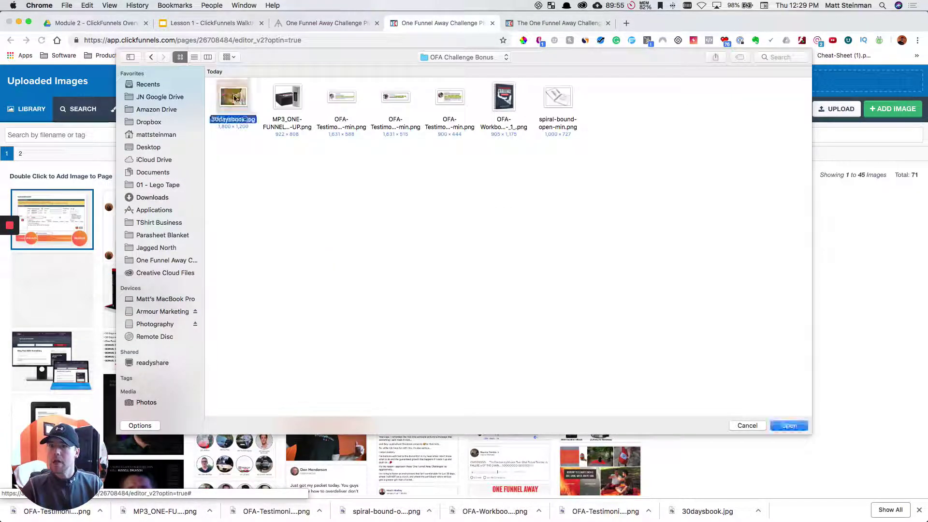
{"action": "left_click", "coordinate": [792, 428]}
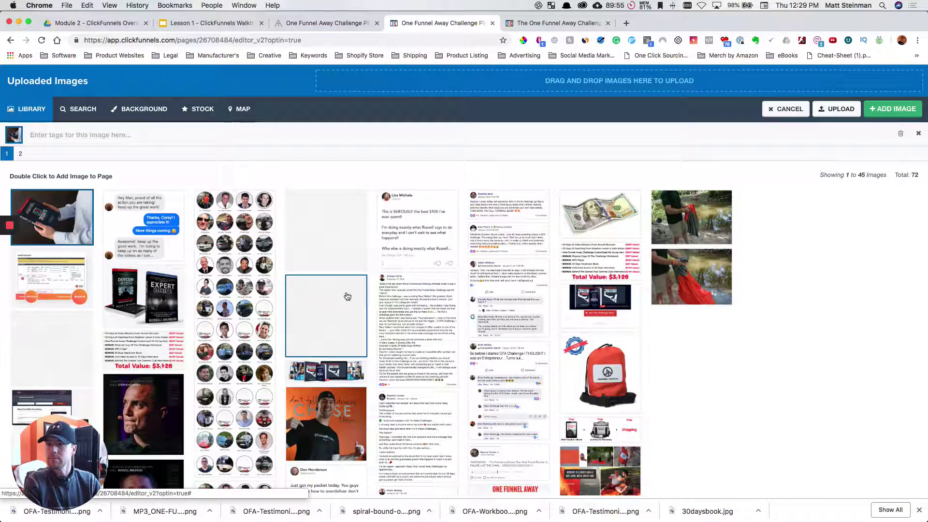
{"action": "left_click", "coordinate": [895, 107]}
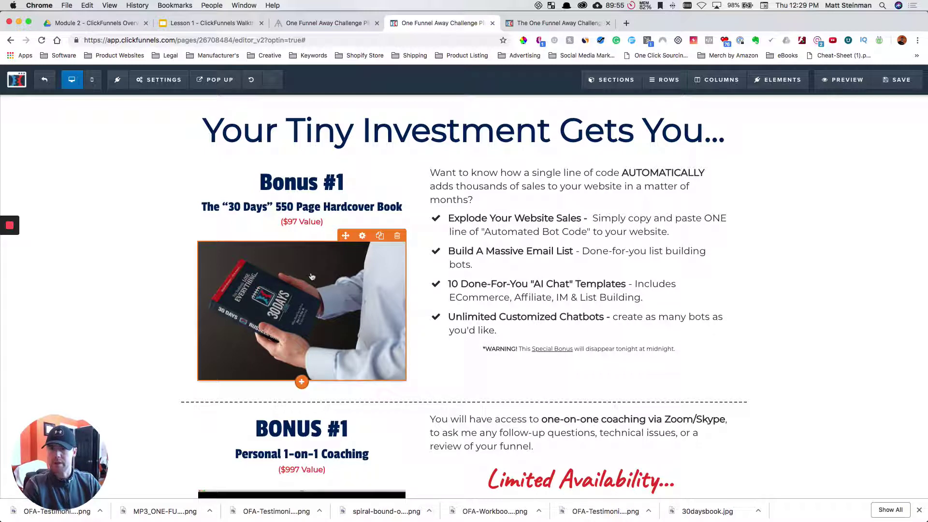
Try an image width of 250 px on the hardcover book picture, and clear the width again.
{"action": "left_click", "coordinate": [547, 24]}
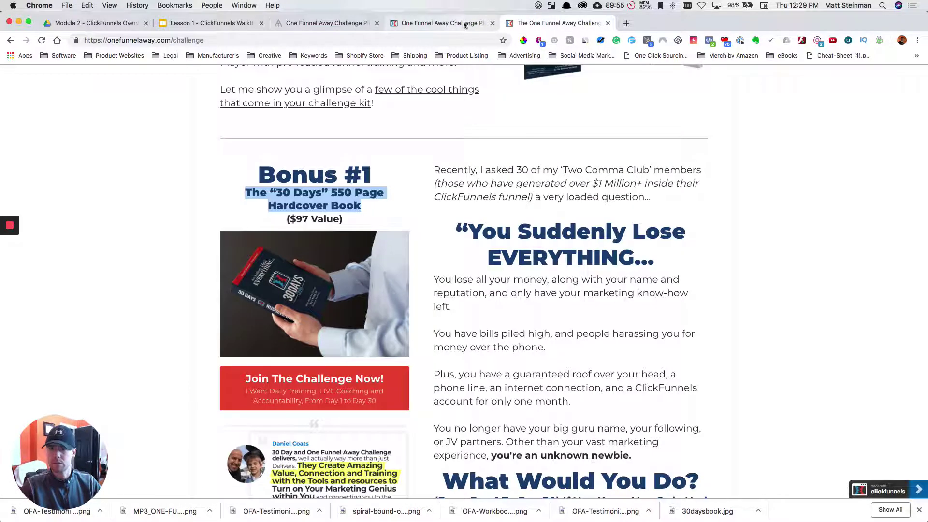
{"action": "left_click", "coordinate": [464, 24]}
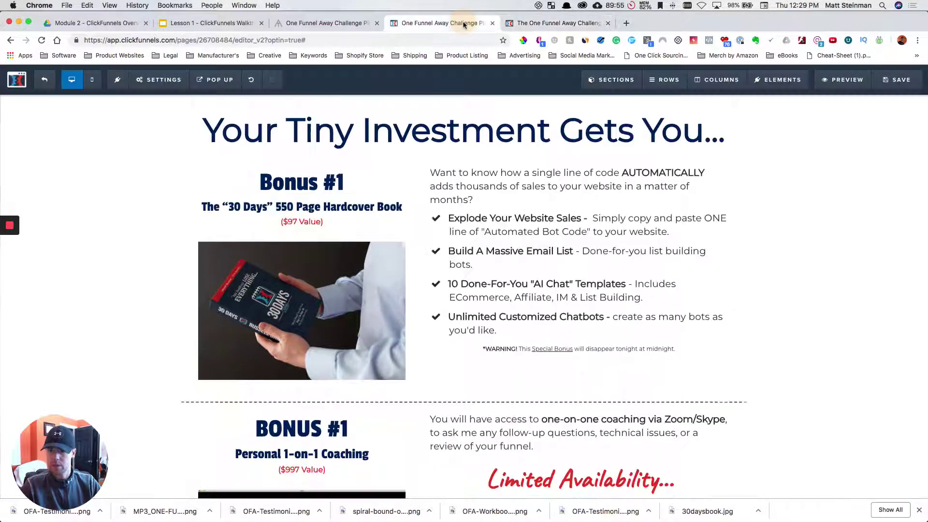
{"action": "left_click", "coordinate": [350, 285]}
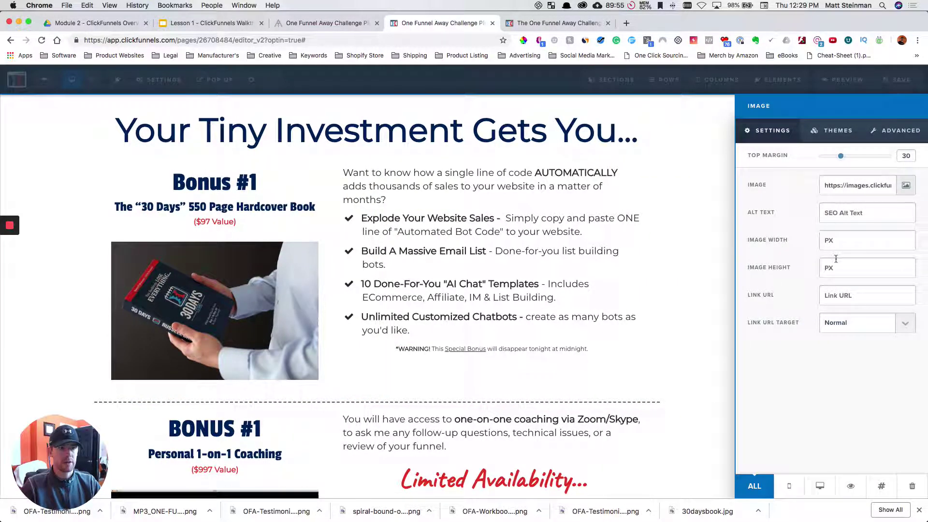
{"action": "left_click", "coordinate": [838, 241]}
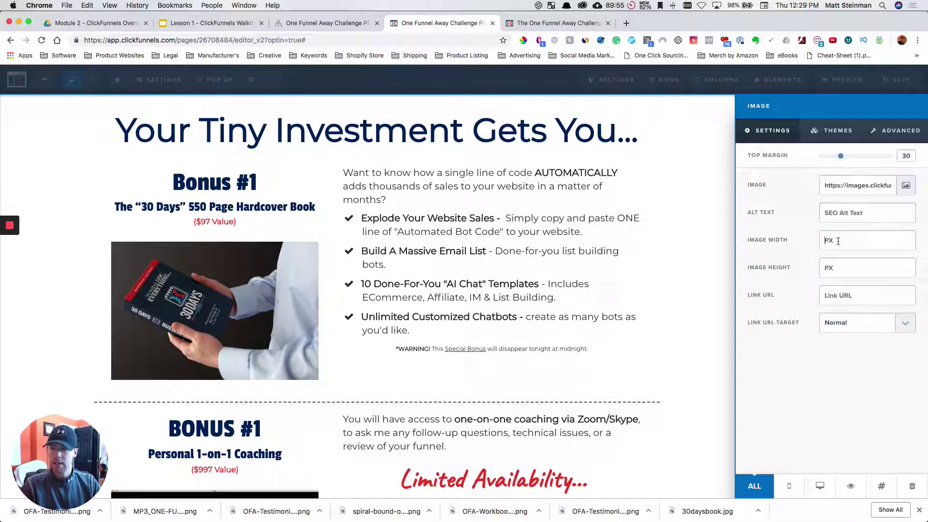
{"action": "type", "text": "250"}
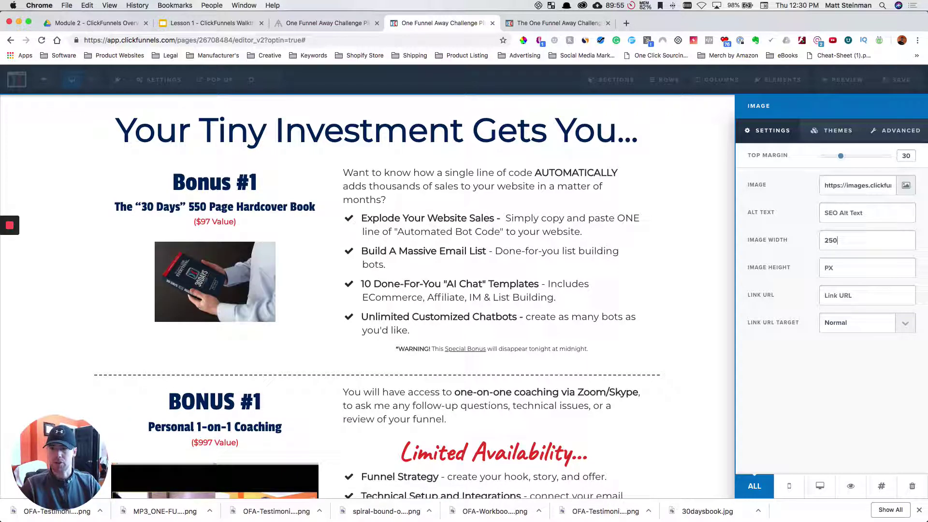
{"action": "double_click", "coordinate": [854, 242]}
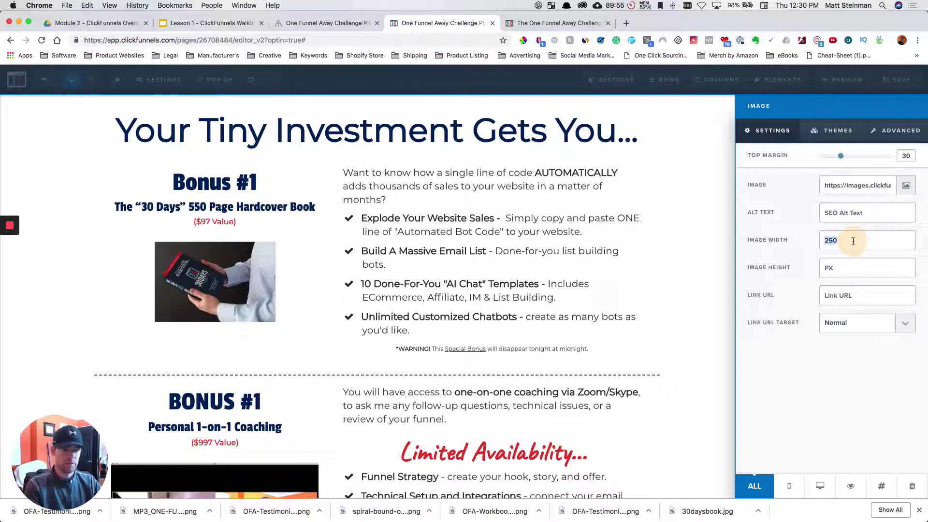
{"action": "key", "text": "BackSpace"}
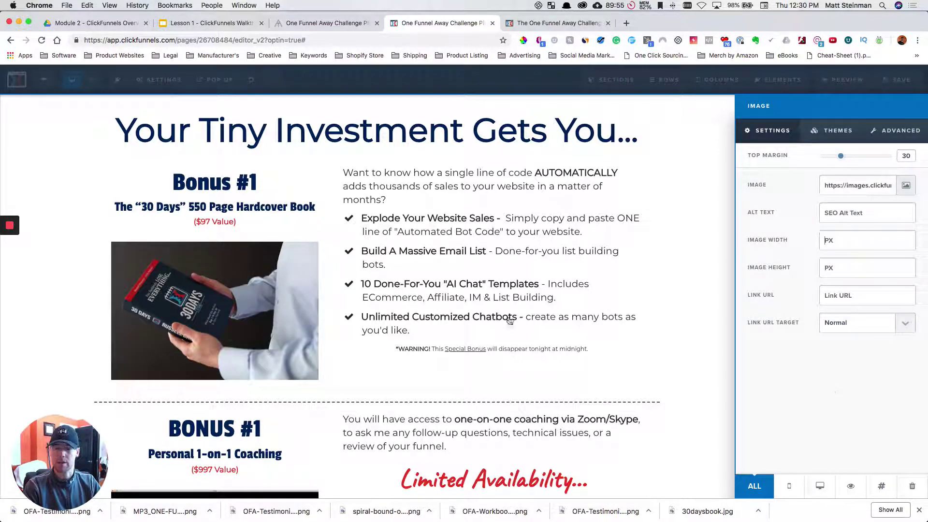
{"action": "left_click", "coordinate": [71, 299]}
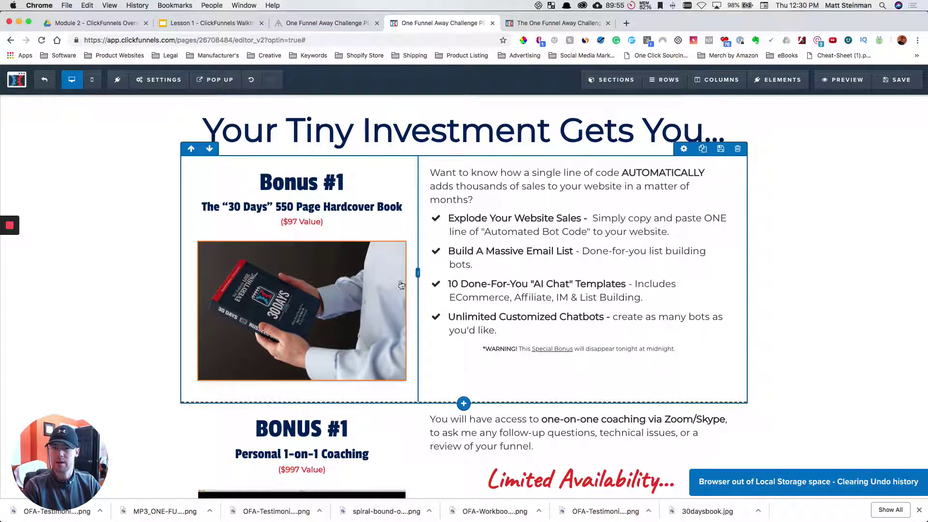
{"action": "mouse_move", "coordinate": [419, 273]}
{"action": "left_mouse_down"}
{"action": "mouse_move", "coordinate": [460, 274]}
{"action": "mouse_move", "coordinate": [380, 266]}
{"action": "mouse_move", "coordinate": [429, 276]}
{"action": "left_mouse_up"}
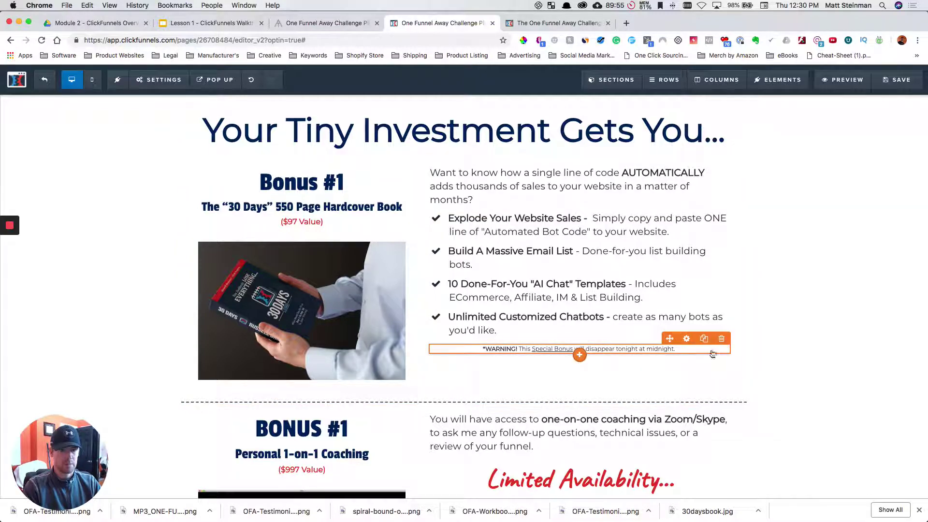
Delete the "*WARNING! This Special Bonus will disappear tonight at midnight." line below the Bonus #1 checklist.
{"action": "left_click", "coordinate": [722, 338]}
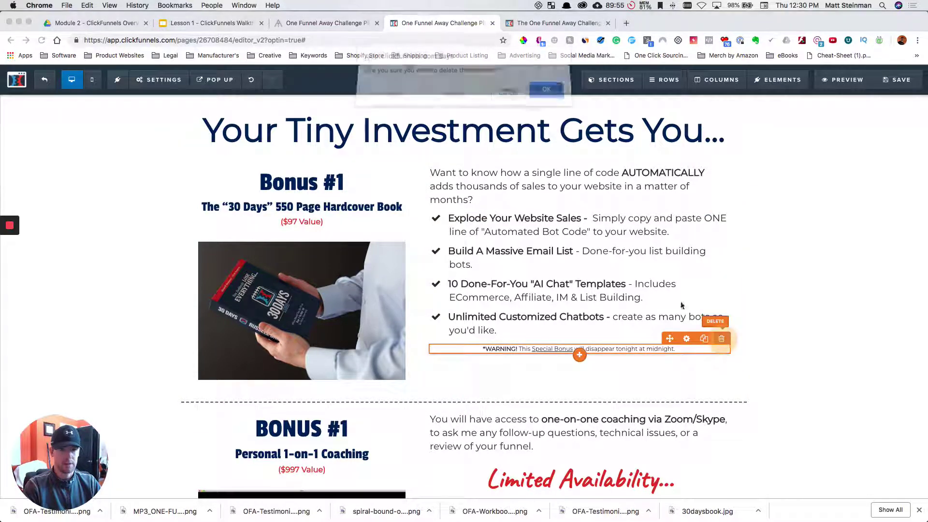
{"action": "left_click", "coordinate": [552, 97]}
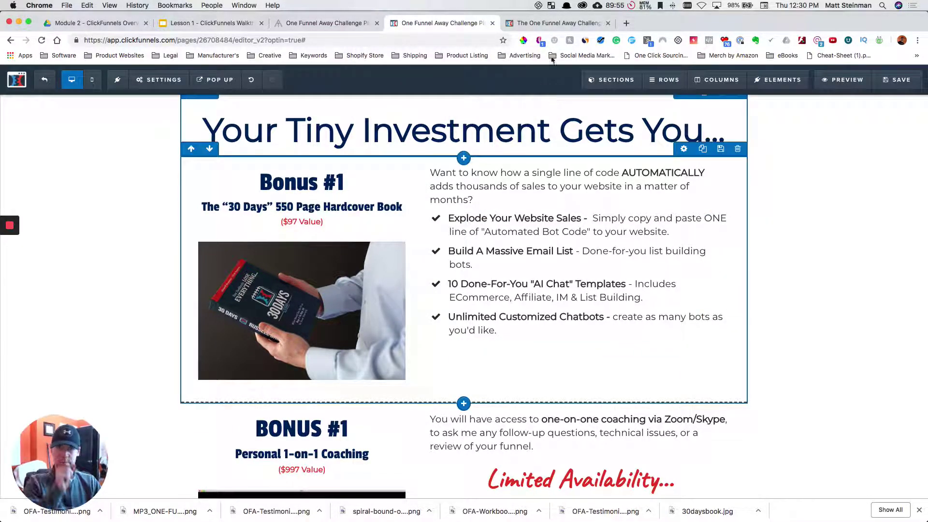
Replace the Bonus #1 intro paragraph with the "Recently, I asked 30 of my 'Two Comma Club' members..." text copied from the challenge page.
{"action": "left_click", "coordinate": [549, 25]}
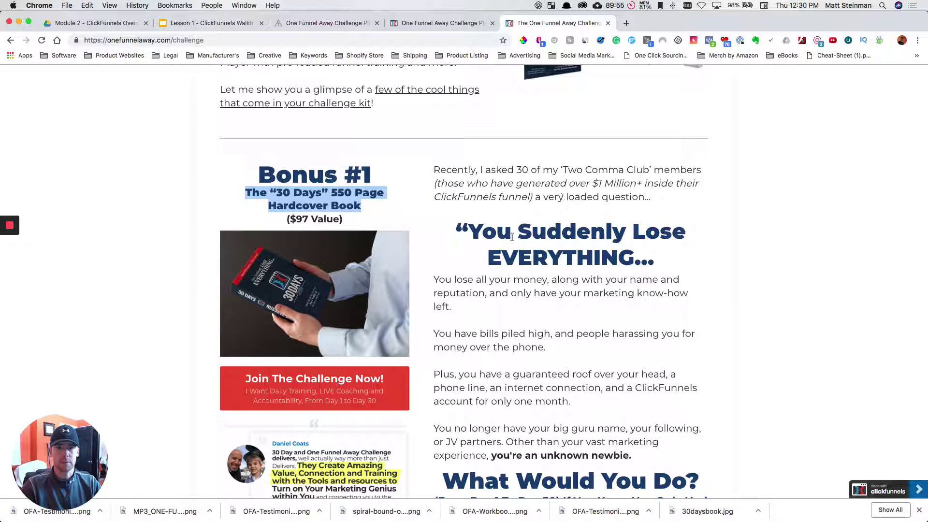
{"action": "scroll", "coordinate": [521, 291], "scroll_direction": "down", "scroll_amount": 1}
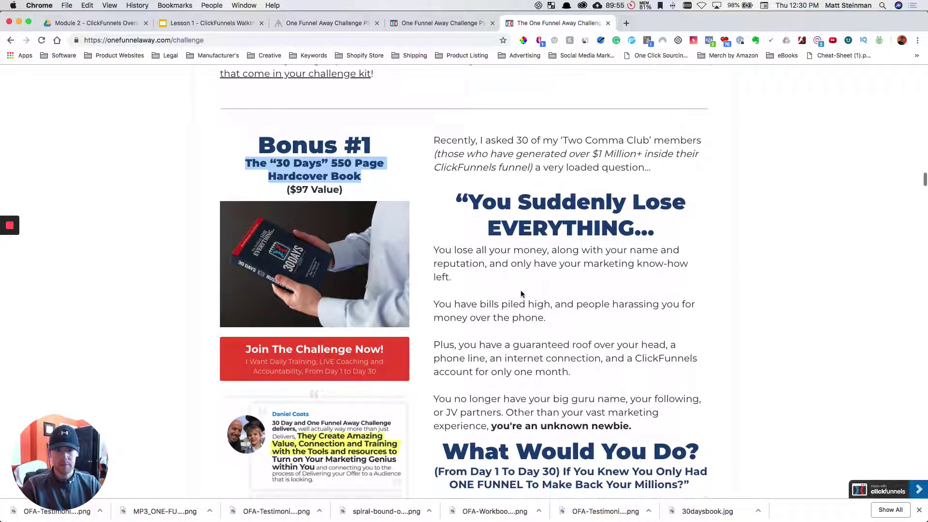
{"action": "left_click", "coordinate": [539, 301]}
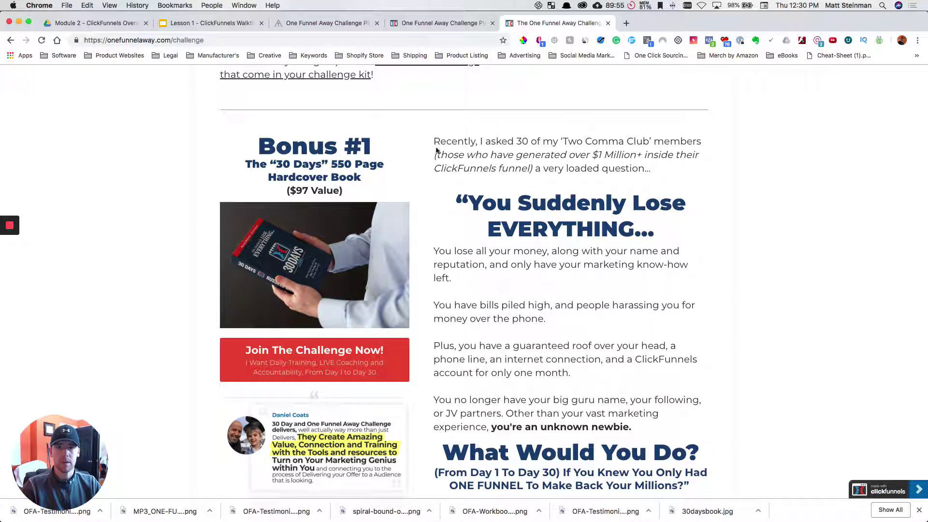
{"action": "left_click_drag", "start_coordinate": [436, 141], "coordinate": [651, 175]}
{"action": "key", "text": "super+c"}
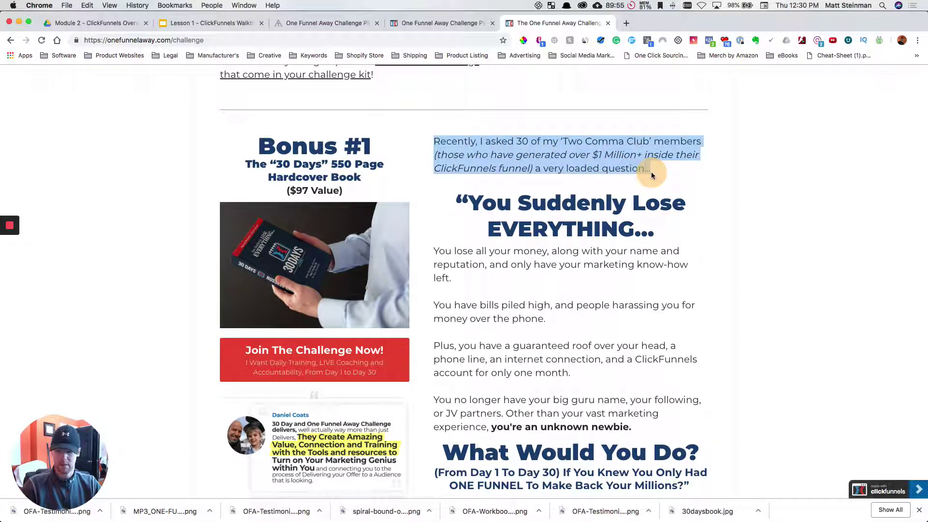
{"action": "left_click", "coordinate": [425, 27]}
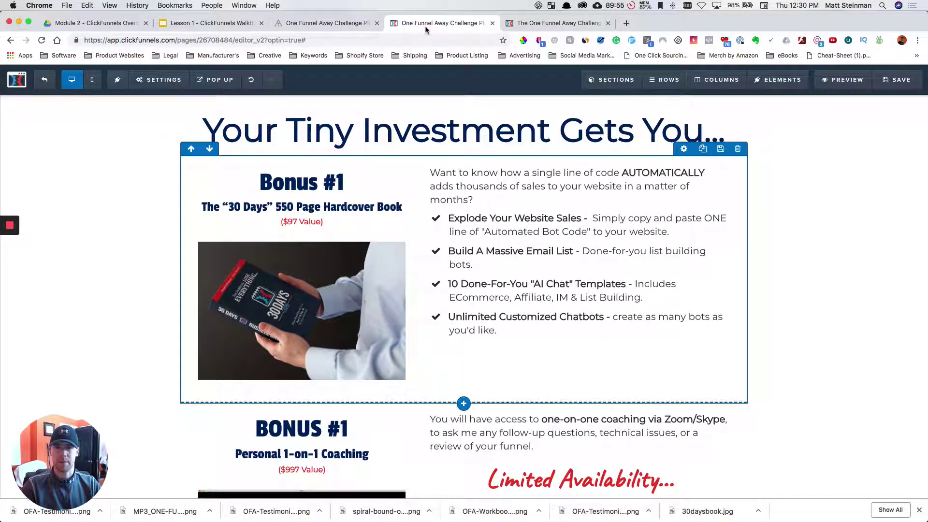
{"action": "left_click", "coordinate": [499, 183]}
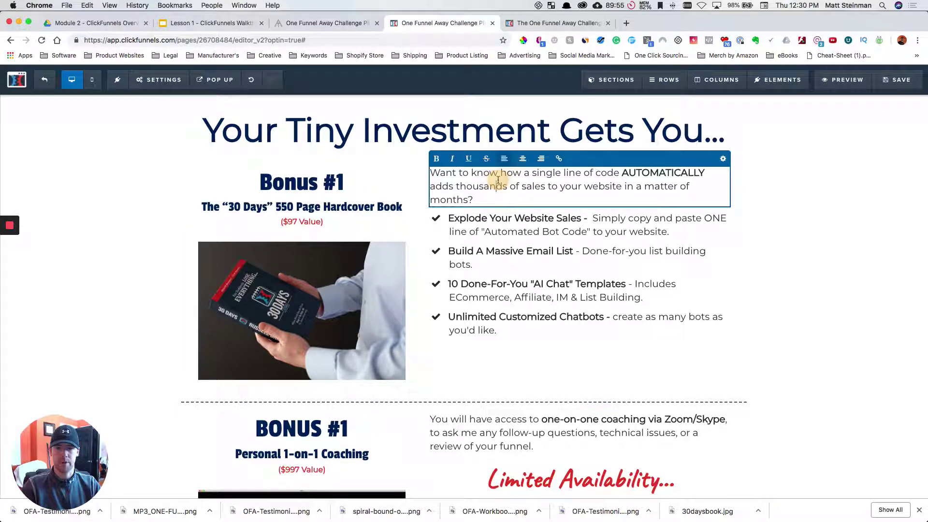
{"action": "double_click", "coordinate": [498, 184]}
{"action": "key", "text": "super+a"}
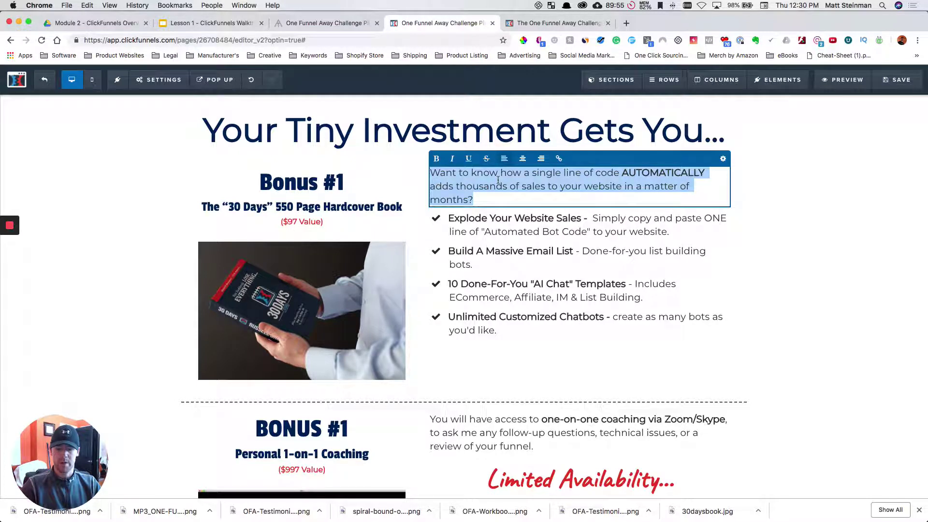
{"action": "key", "text": "super+v"}
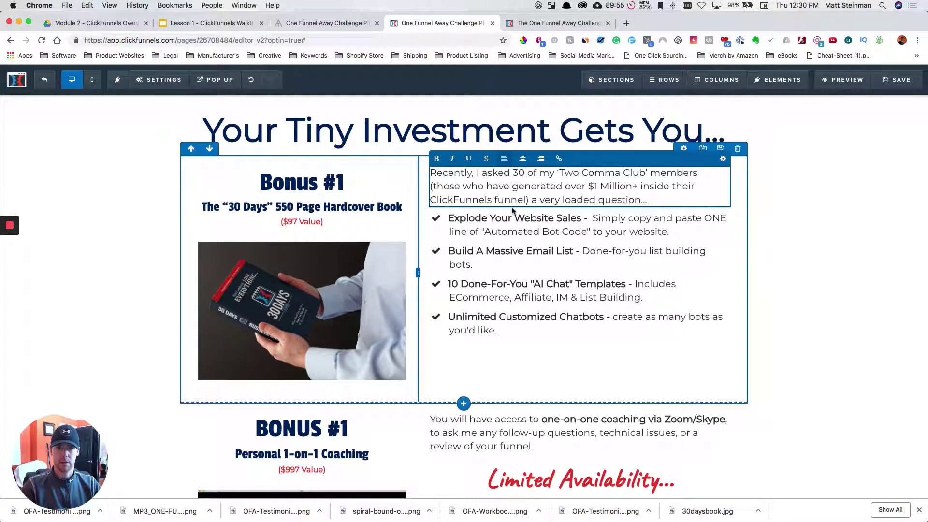
Move the onefunnelaway.com challenge page into its own browser window covering half of the screen.
{"action": "left_click", "coordinate": [561, 23]}
{"action": "scroll", "coordinate": [560, 291], "scroll_direction": "down", "scroll_amount": 10}
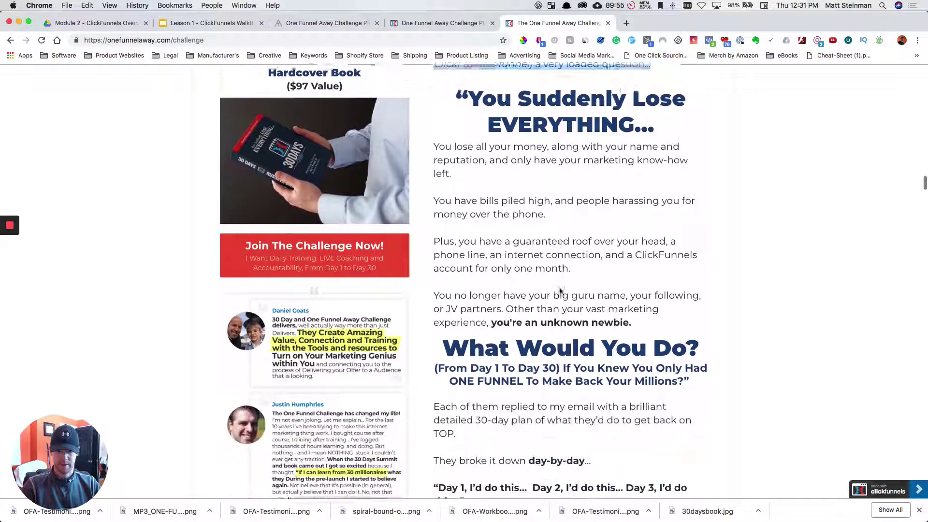
{"action": "scroll", "coordinate": [560, 291], "scroll_direction": "up", "scroll_amount": 2}
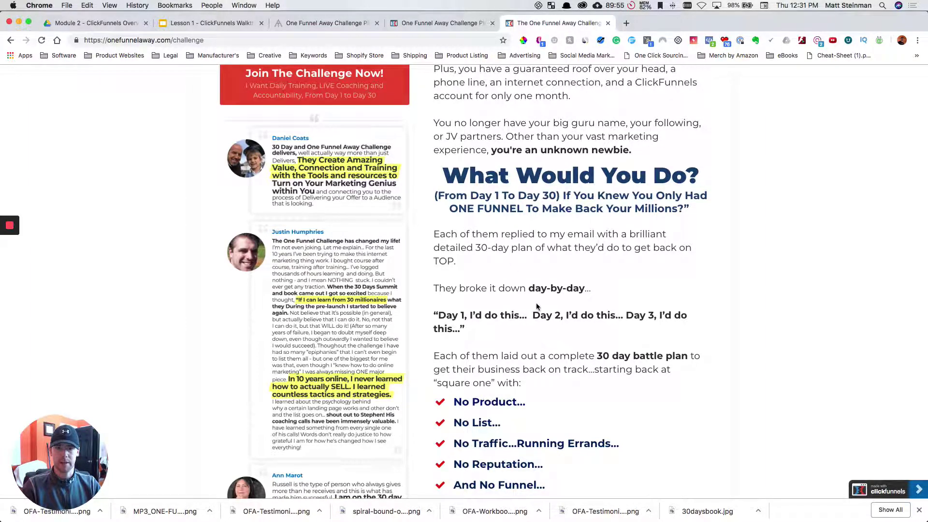
{"action": "scroll", "coordinate": [537, 307], "scroll_direction": "down", "scroll_amount": 2}
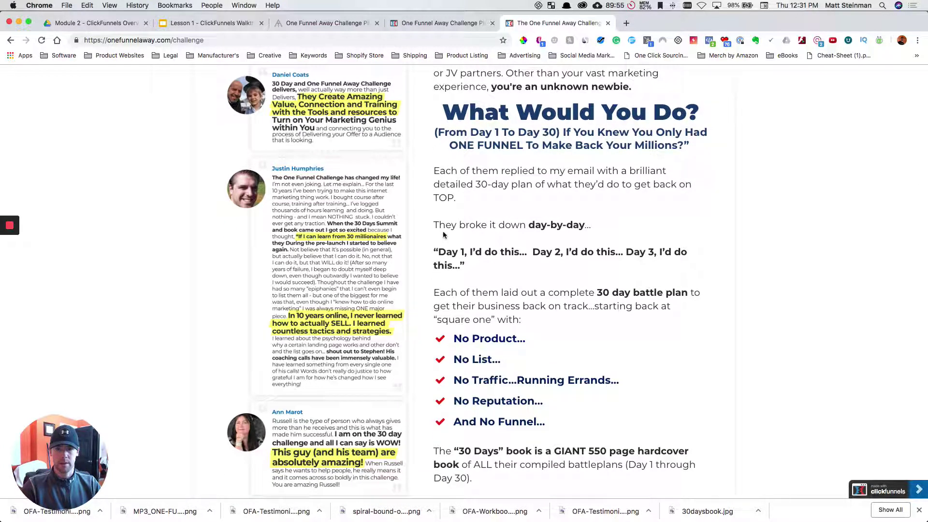
{"action": "scroll", "coordinate": [495, 333], "scroll_direction": "down", "scroll_amount": 3}
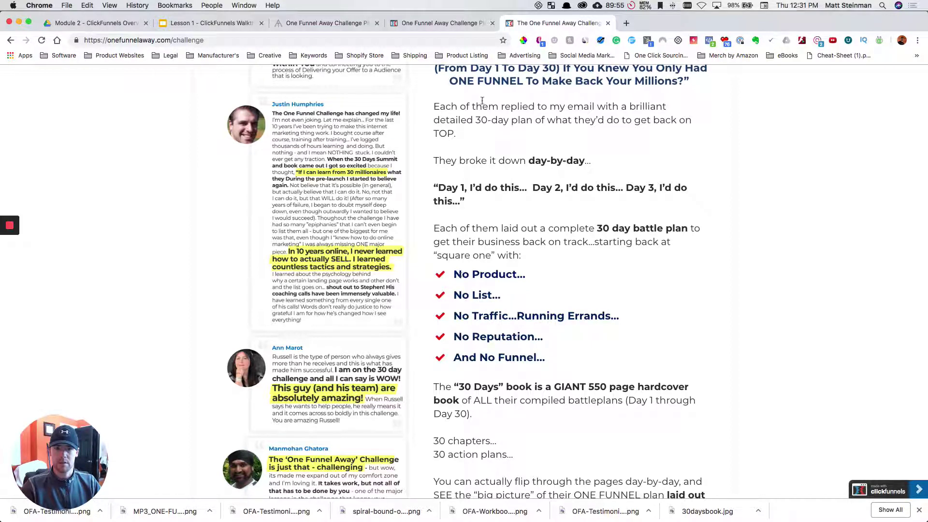
{"action": "left_click_drag", "start_coordinate": [541, 22], "coordinate": [513, 116]}
{"action": "left_click_drag", "start_coordinate": [927, 114], "coordinate": [927, 118]}
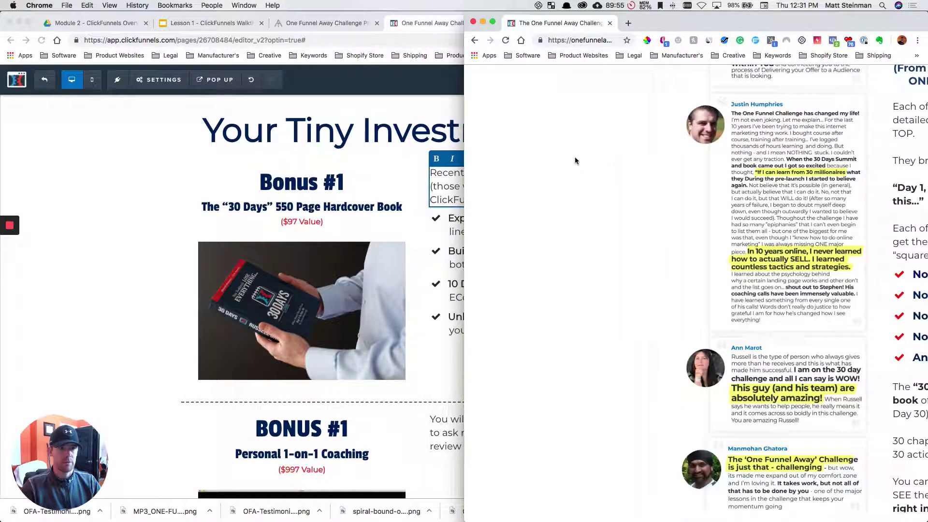
Find the challenge page's "What Would You Do?" checklist and fit the page editor window beside it.
{"action": "scroll", "coordinate": [673, 262], "scroll_direction": "up", "scroll_amount": 3}
{"action": "scroll", "coordinate": [672, 261], "scroll_direction": "up", "scroll_amount": 20}
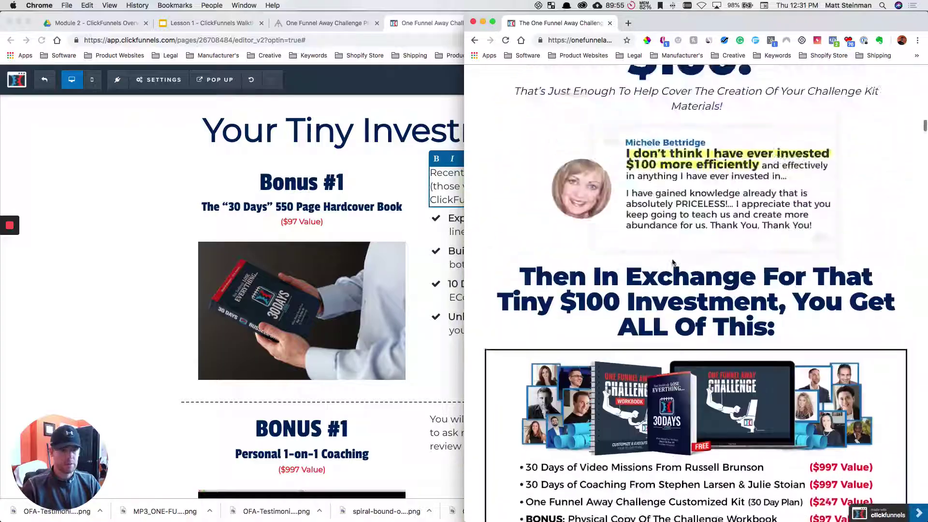
{"action": "scroll", "coordinate": [674, 261], "scroll_direction": "up", "scroll_amount": 10}
{"action": "scroll", "coordinate": [673, 261], "scroll_direction": "down", "scroll_amount": 20}
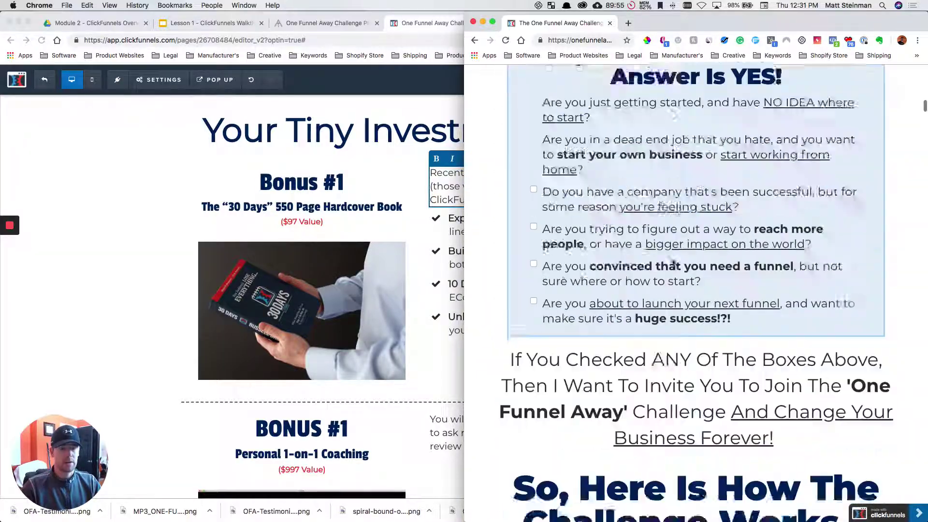
{"action": "scroll", "coordinate": [674, 262], "scroll_direction": "down", "scroll_amount": 20}
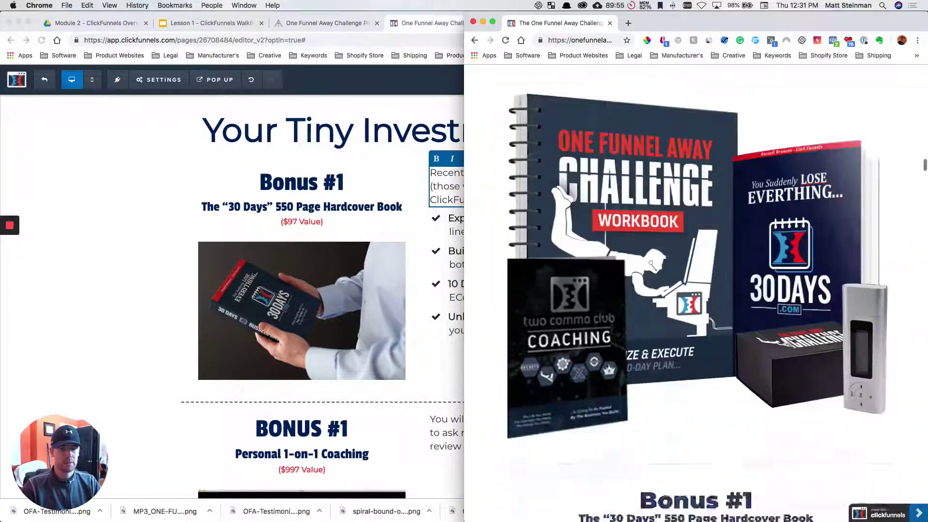
{"action": "scroll", "coordinate": [674, 263], "scroll_direction": "down", "scroll_amount": 20}
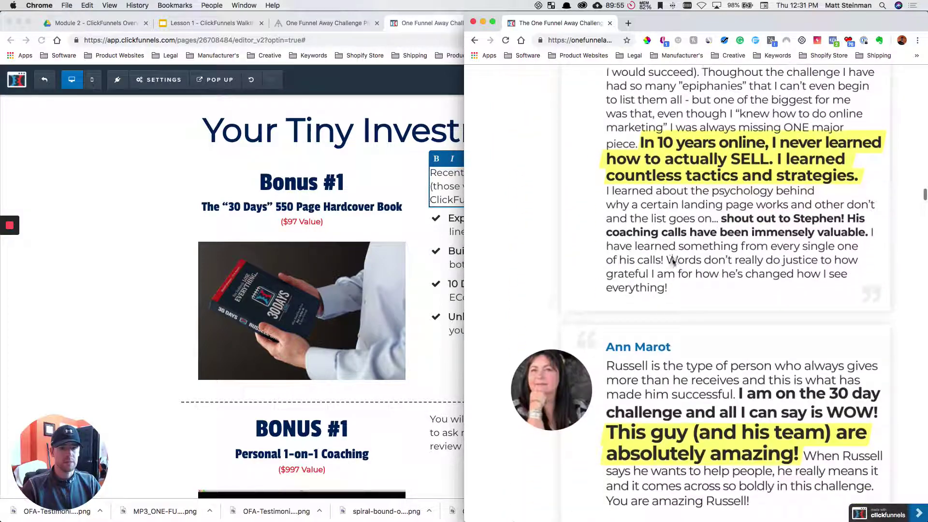
{"action": "scroll", "coordinate": [674, 263], "scroll_direction": "down", "scroll_amount": 15}
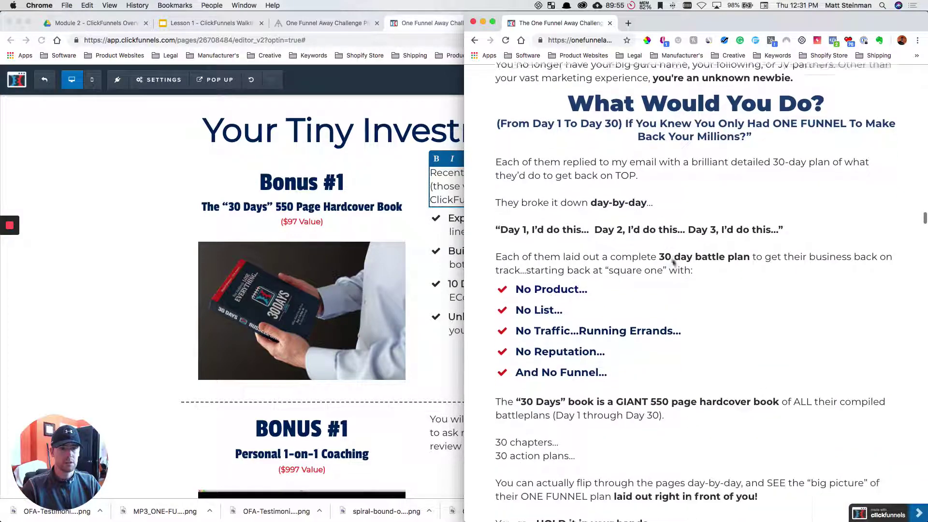
{"action": "left_click", "coordinate": [128, 231]}
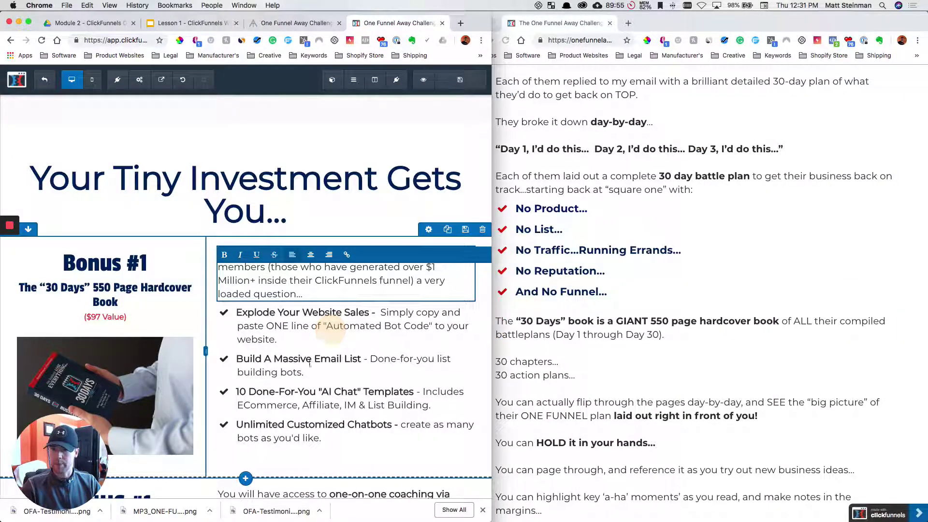
Replace the old chatbot items in the Bonus #1 checklist with "No Product..." and "No List...".
{"action": "left_click", "coordinate": [332, 326]}
{"action": "left_click_drag", "start_coordinate": [331, 439], "coordinate": [283, 315]}
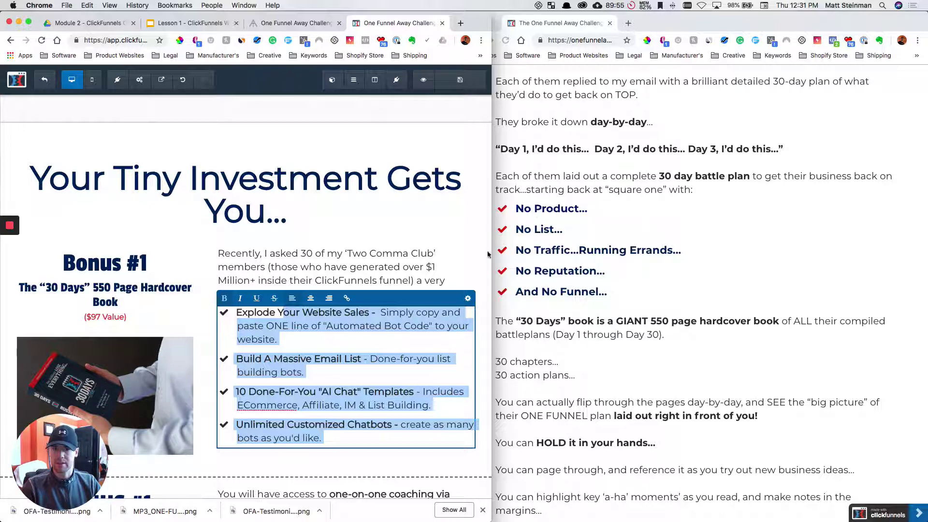
{"action": "key", "text": "BackSpace"}
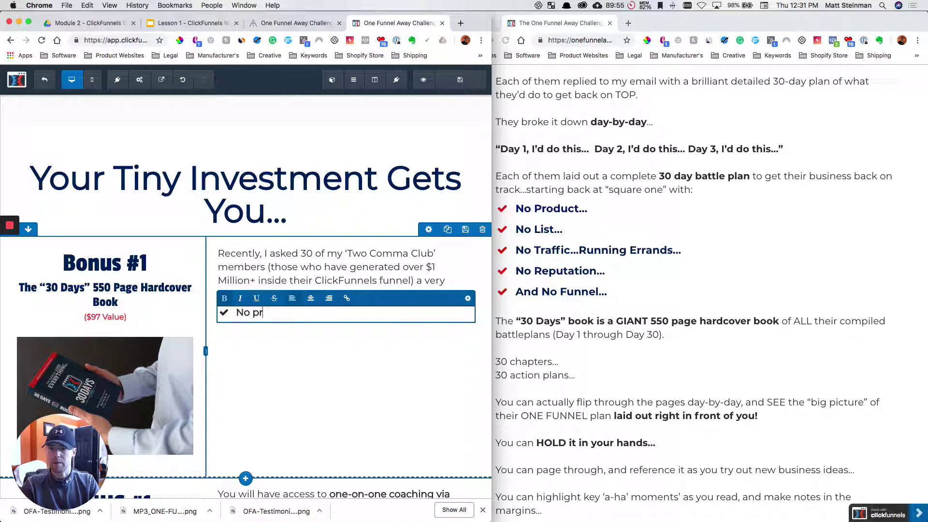
{"action": "key", "text": "BackSpace"}
{"action": "key", "text": "BackSpace"}
{"action": "type", "text": "Product..."}
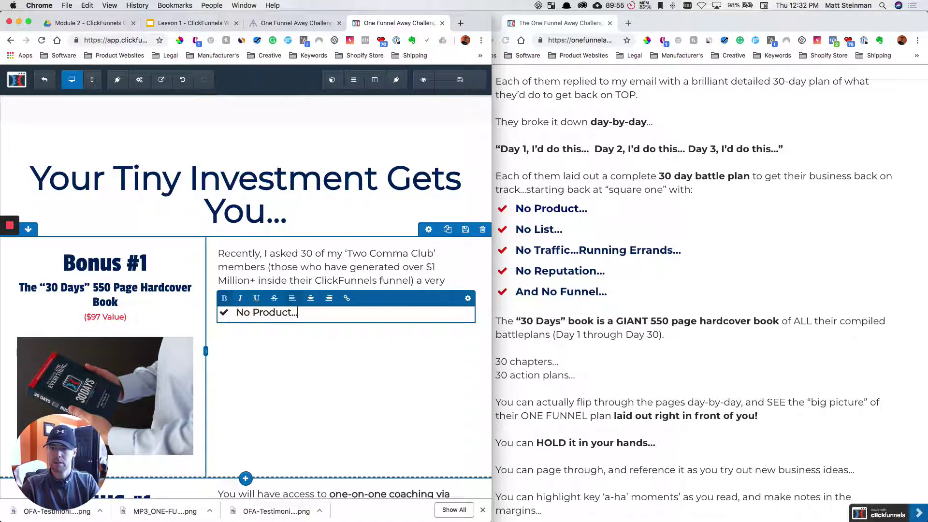
{"action": "key", "text": "Return"}
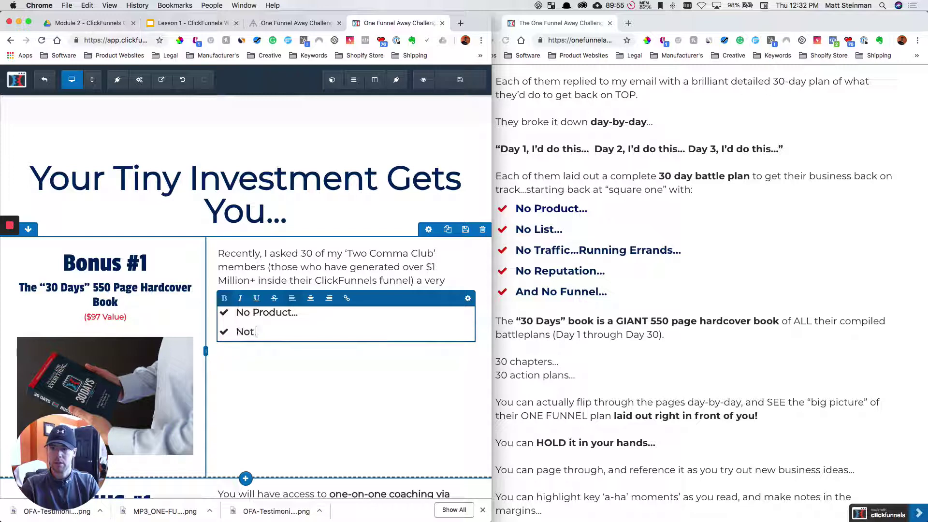
{"action": "type", "text": "No List..."}
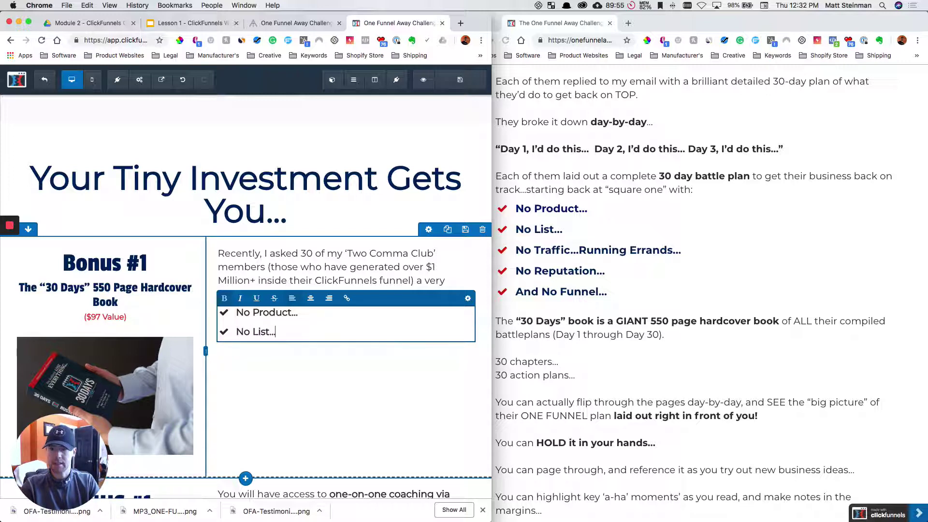
Add the checklist items "No Traffic...Running Errands...", "No Reputation..." and "And No Funnel..." below "No List...".
{"action": "key", "text": "Return"}
{"action": "type", "text": "No Traff"}
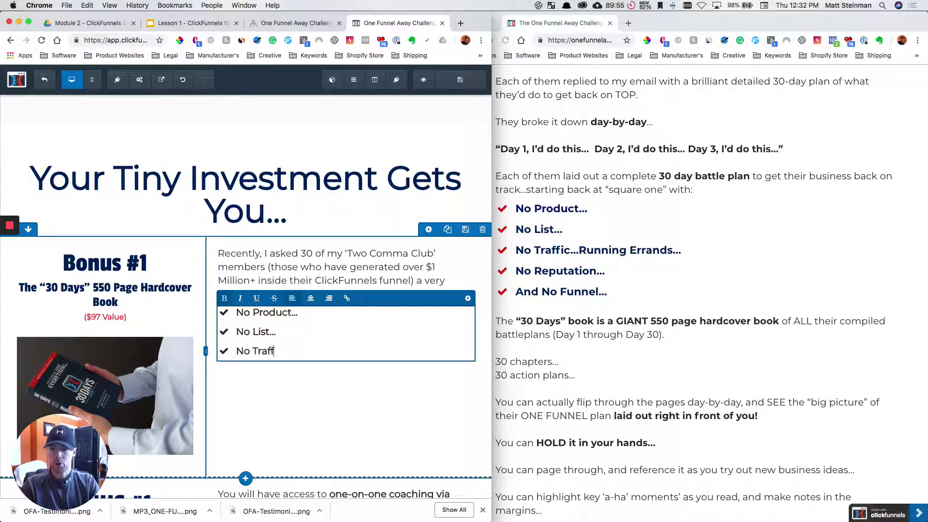
{"action": "type", "text": "ic...Runni"}
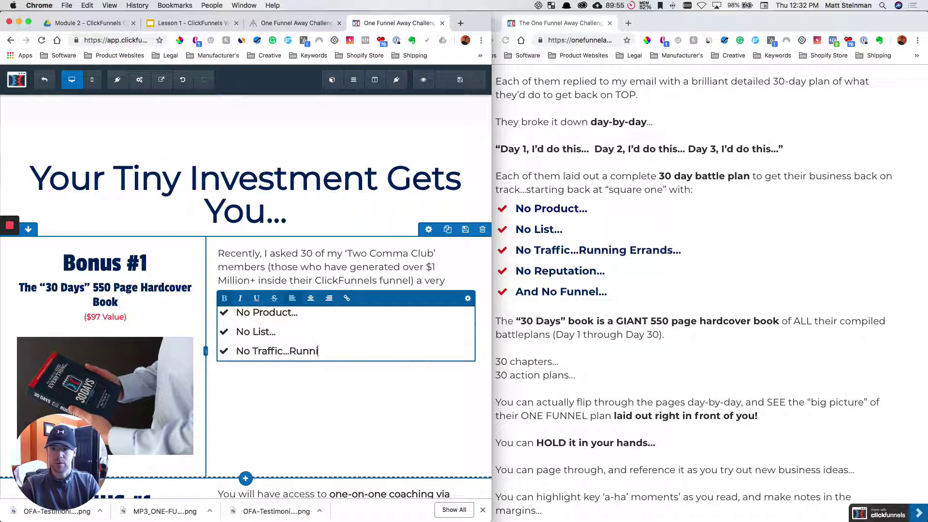
{"action": "type", "text": "ng Err"}
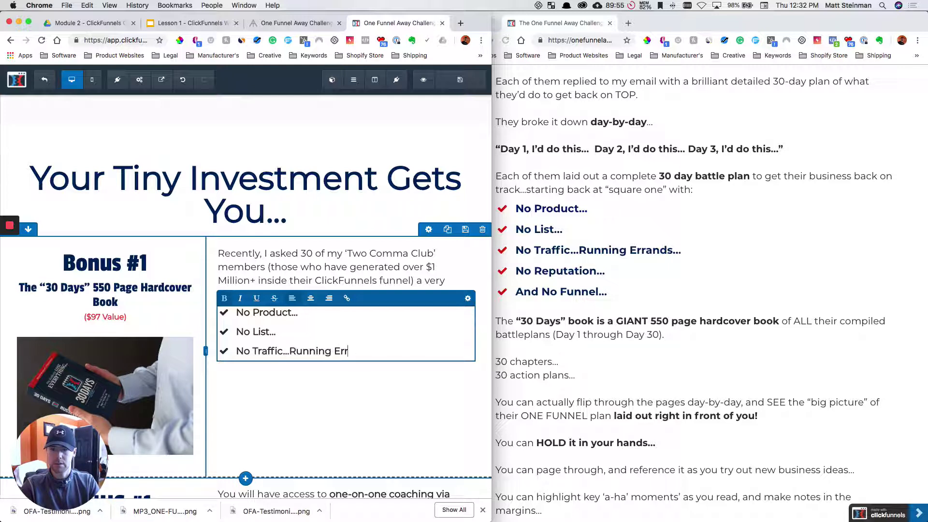
{"action": "type", "text": "ands..."}
{"action": "key", "text": "Return"}
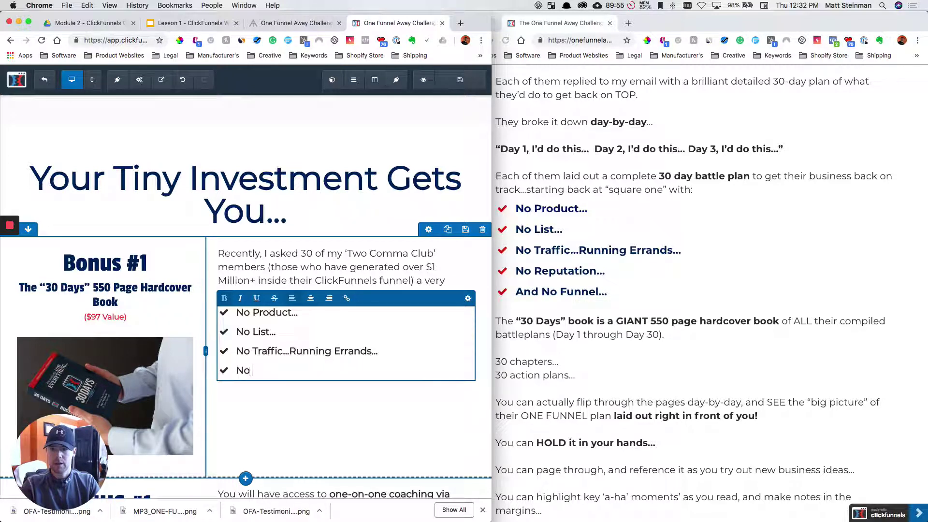
{"action": "type", "text": "No Repu"}
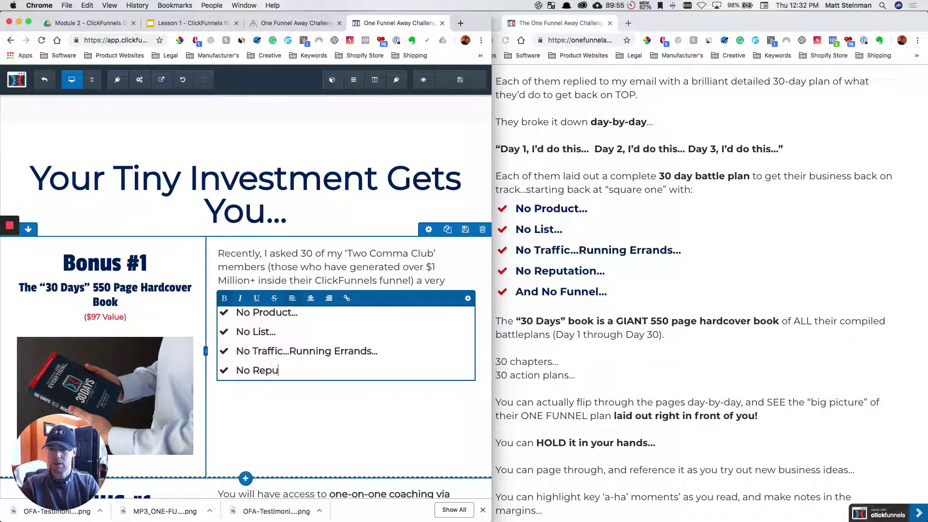
{"action": "type", "text": "tation..."}
{"action": "key", "text": "Return"}
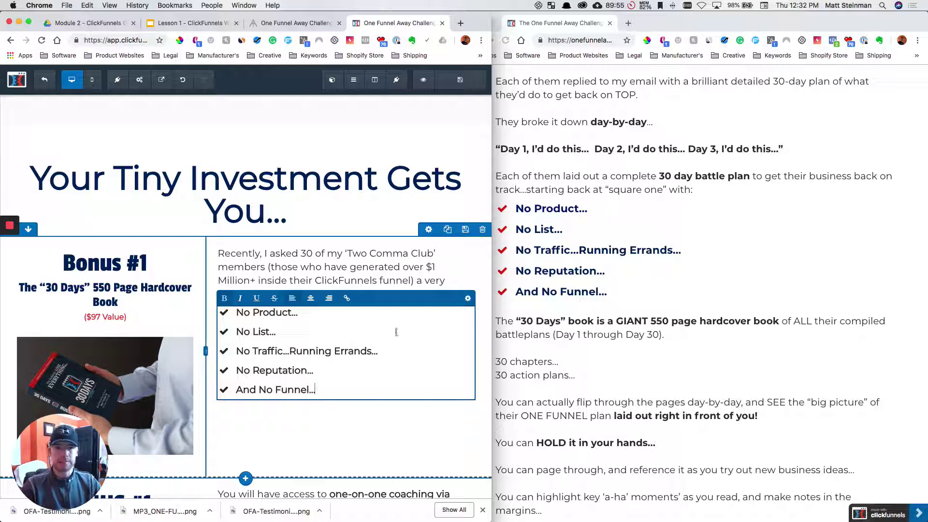
{"action": "left_click", "coordinate": [417, 426]}
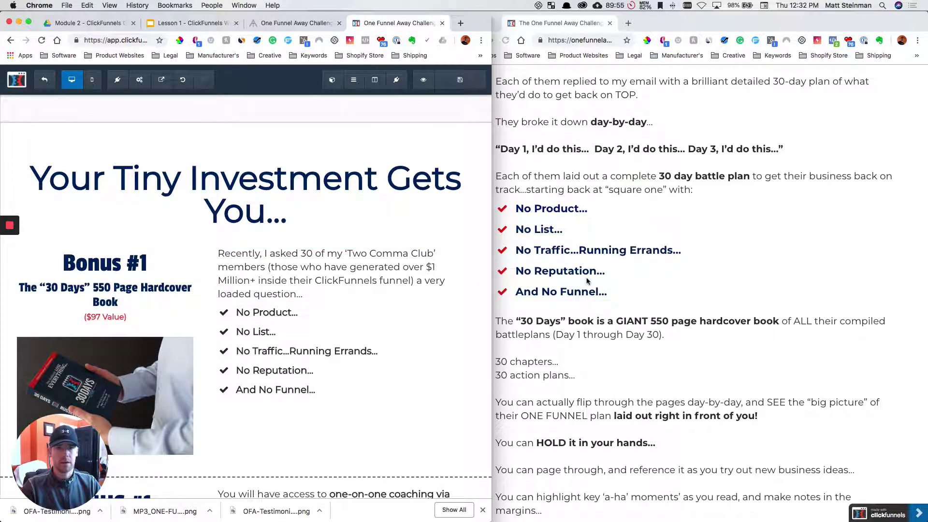
Copy the "Each of them laid out a complete 30 day battle plan..." sentence from the challenge page.
{"action": "scroll", "coordinate": [588, 280], "scroll_direction": "up", "scroll_amount": 1}
{"action": "left_click", "coordinate": [542, 232]}
{"action": "left_click_drag", "start_coordinate": [497, 204], "coordinate": [706, 230]}
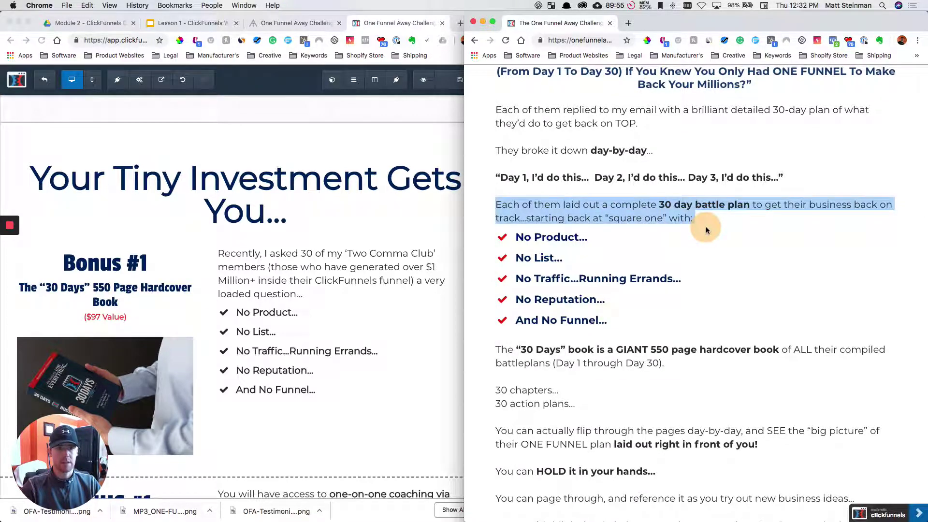
Insert a paragraph element between the Bonus #1 intro and checklist, replacing its placeholder text with the copied "Each of them laid out..." sentence.
{"action": "left_click", "coordinate": [302, 269]}
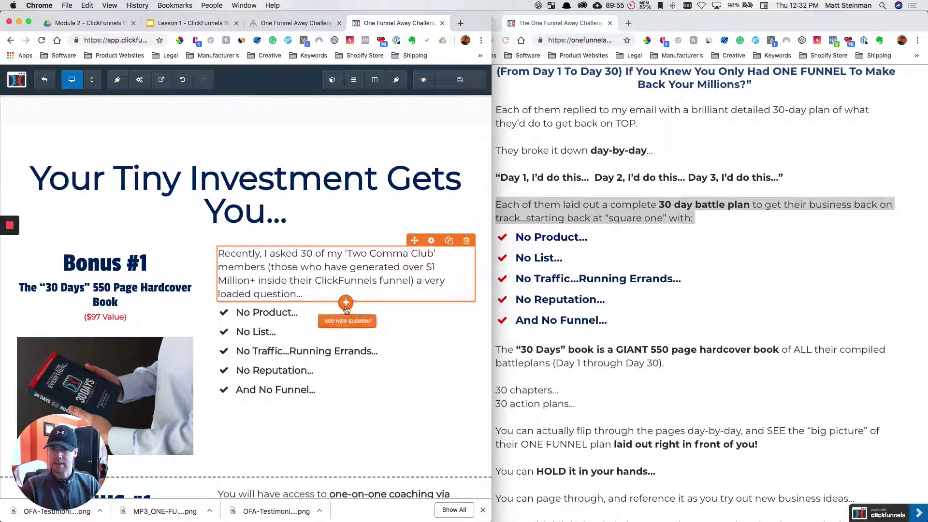
{"action": "left_click", "coordinate": [346, 303]}
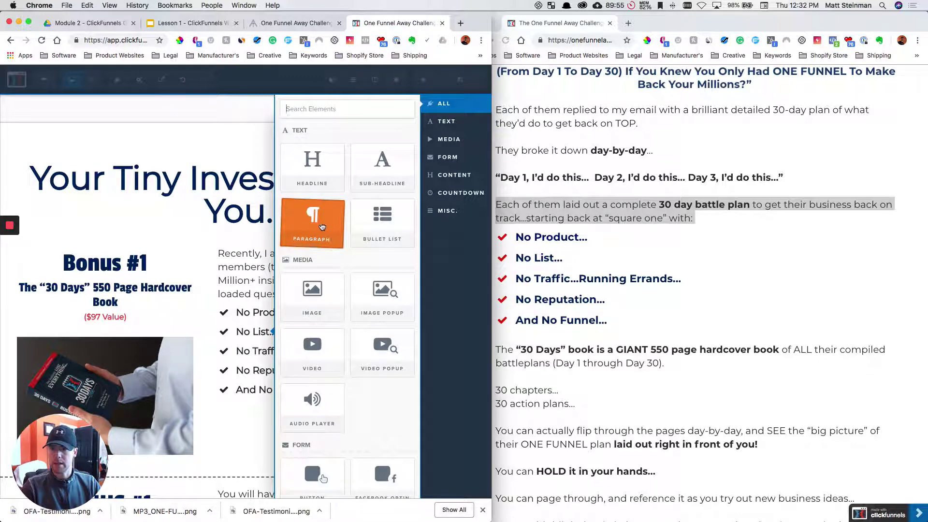
{"action": "left_click", "coordinate": [321, 223]}
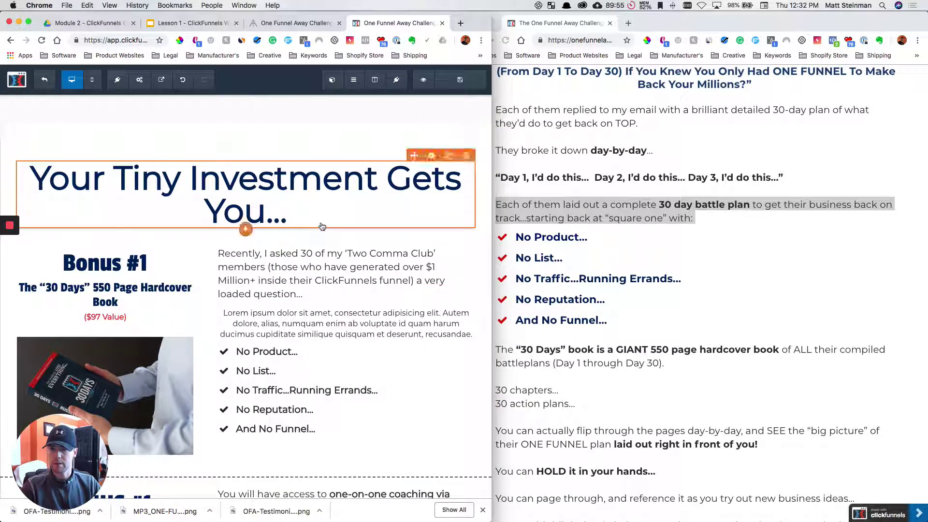
{"action": "left_click", "coordinate": [333, 326]}
{"action": "triple_click", "coordinate": [334, 326]}
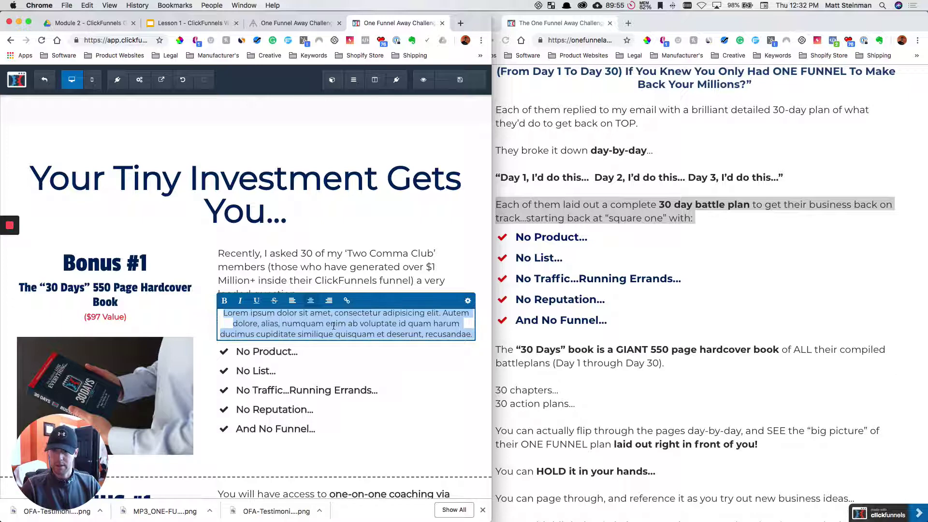
{"action": "type", "text": "Each of them laid out a complete 30 day battle plan to get their business back on track…starting back at \"square one\" with:"}
Left-align the "Each of them laid out..." paragraph and set its font size to 20.
{"action": "left_click", "coordinate": [295, 300]}
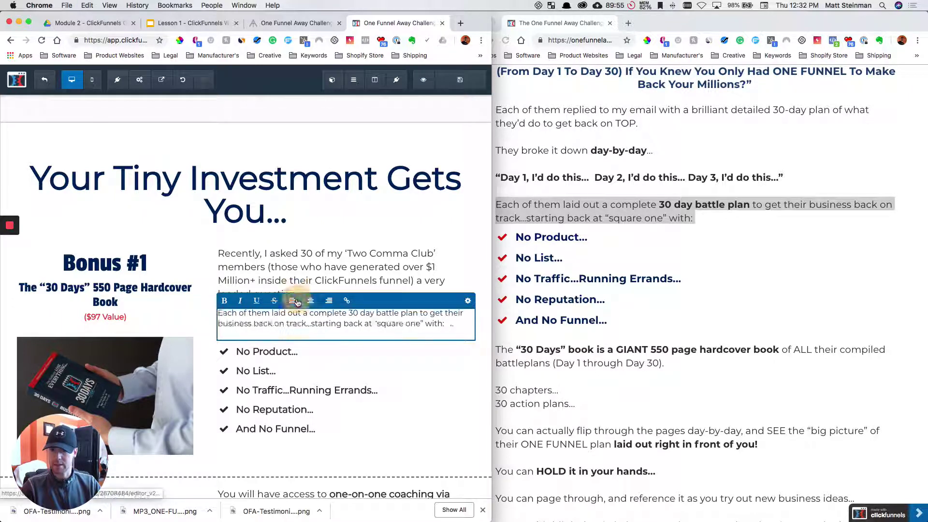
{"action": "left_click", "coordinate": [319, 321]}
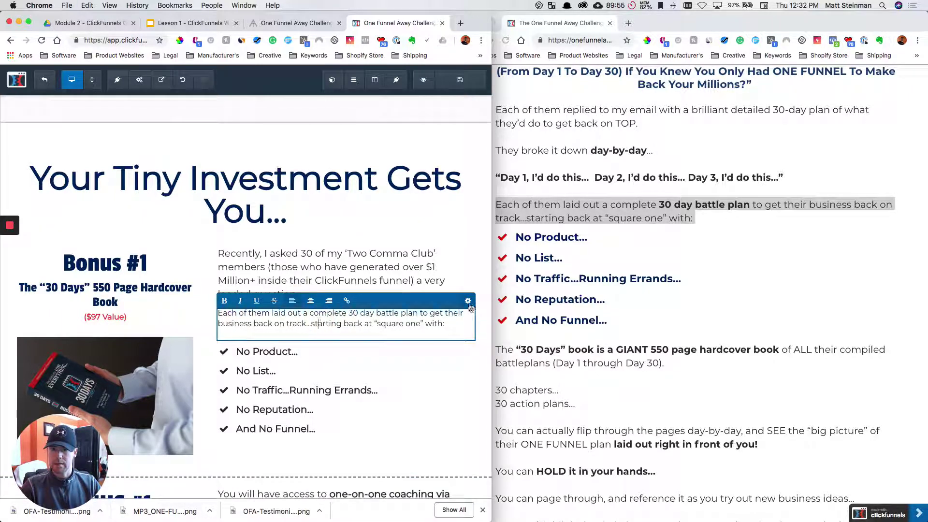
{"action": "left_click", "coordinate": [468, 301]}
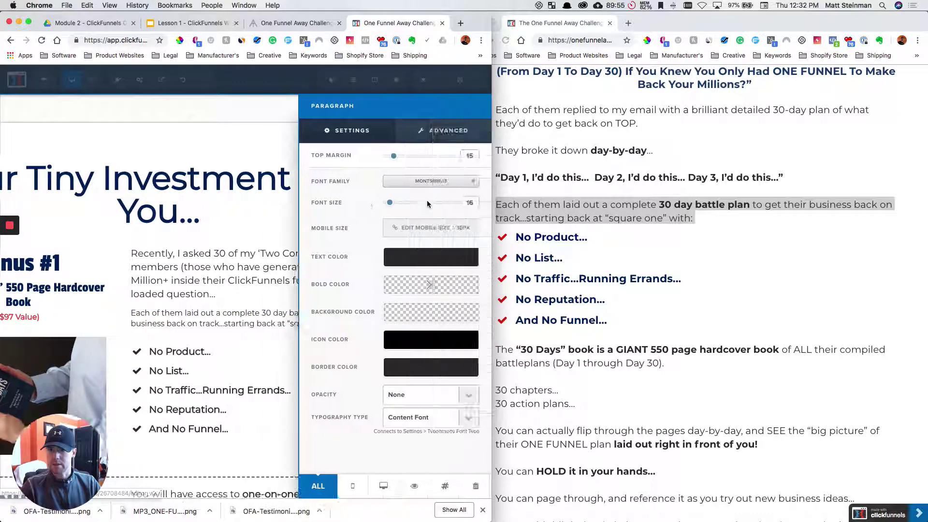
{"action": "double_click", "coordinate": [471, 202]}
{"action": "type", "text": "20"}
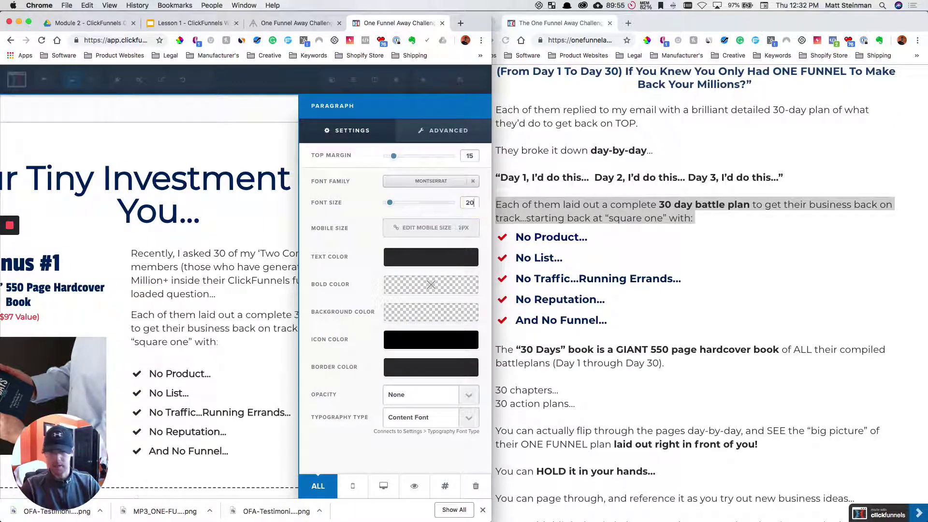
{"action": "left_click", "coordinate": [165, 286]}
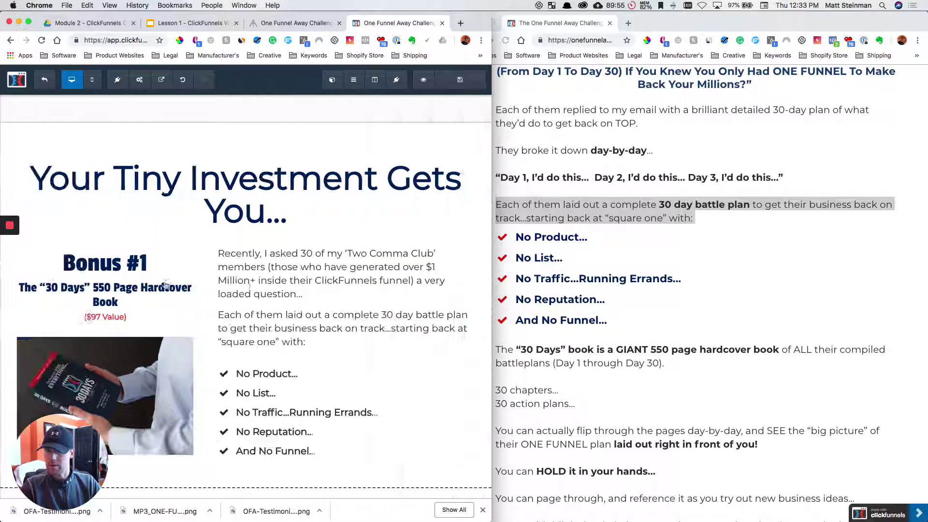
Remove the empty line at the end of the "Each of them laid out..." paragraph and increase its top margin.
{"action": "left_click", "coordinate": [291, 351]}
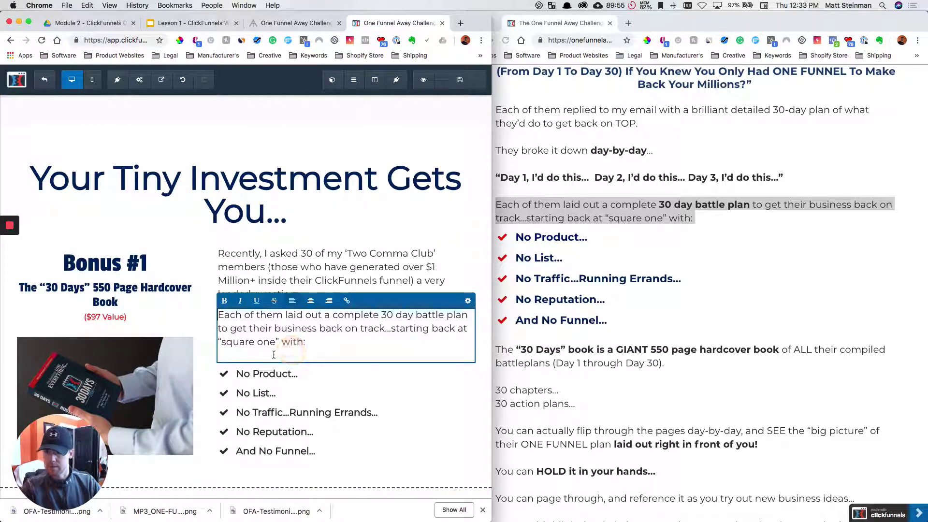
{"action": "key", "text": "BackSpace"}
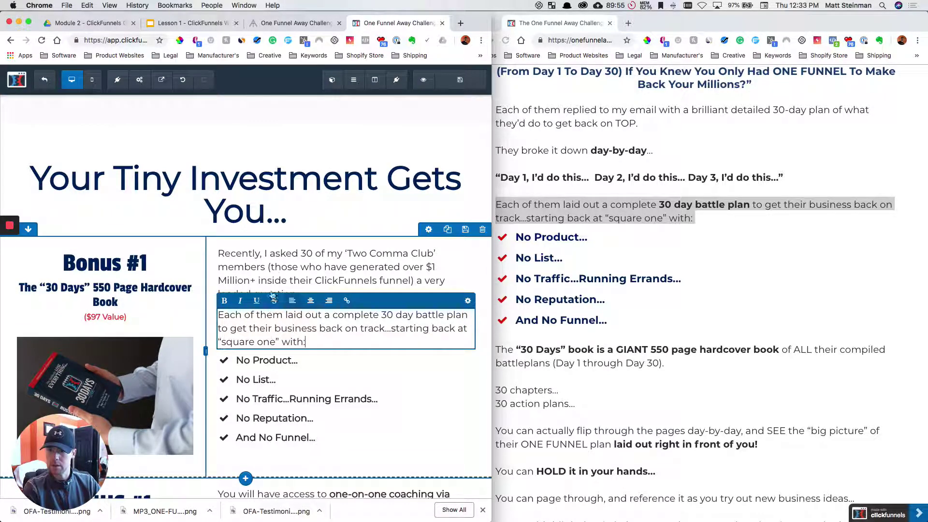
{"action": "left_click", "coordinate": [277, 269]}
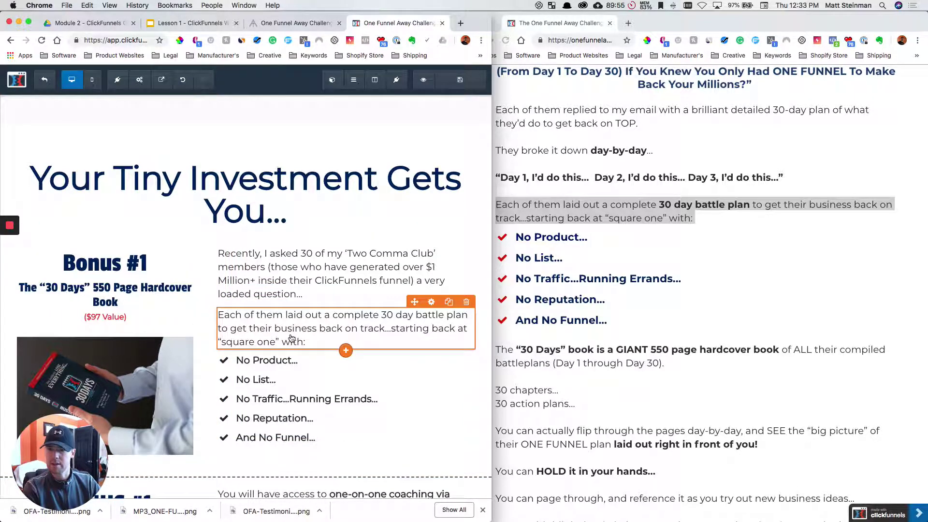
{"action": "left_click", "coordinate": [431, 301]}
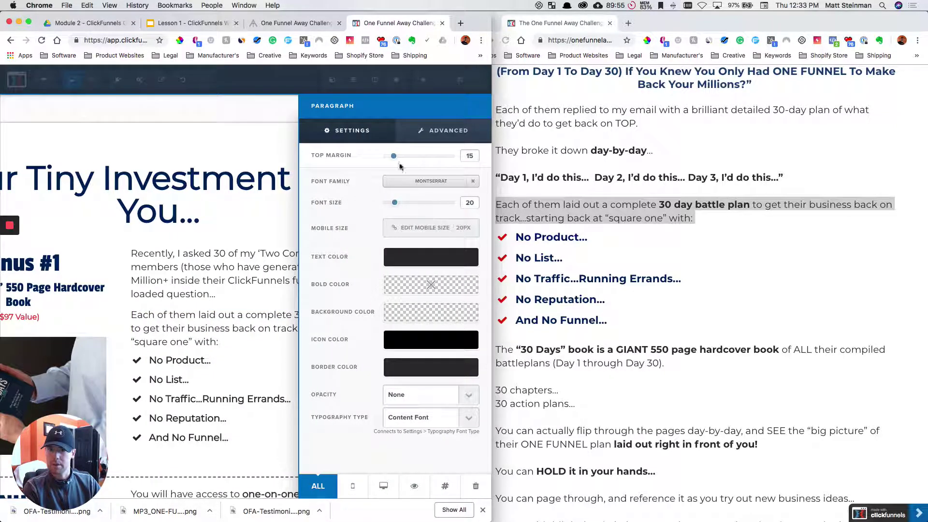
{"action": "left_click_drag", "start_coordinate": [395, 161], "coordinate": [409, 162]}
{"action": "left_click", "coordinate": [280, 205]}
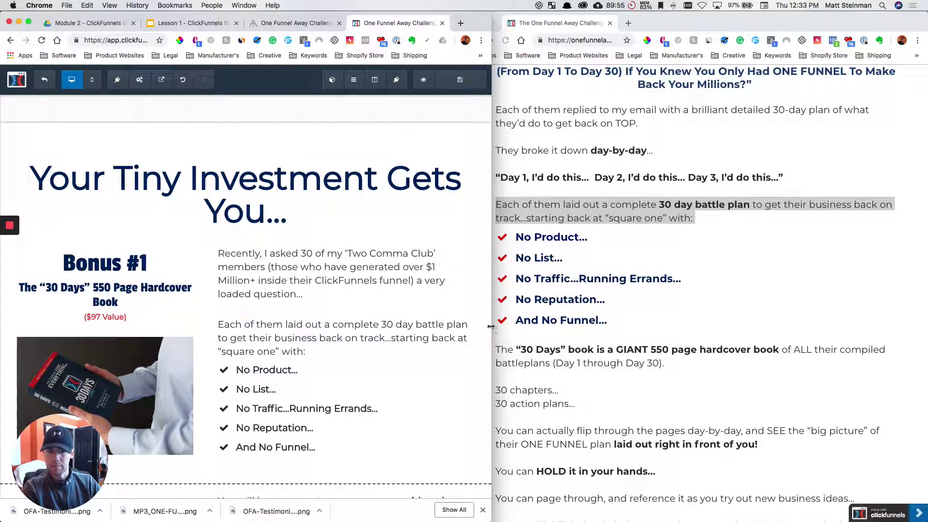
Widen the page editor window and copy the "You can HOLD it in your hands…" line from the challenge page.
{"action": "left_click_drag", "start_coordinate": [492, 329], "coordinate": [607, 309]}
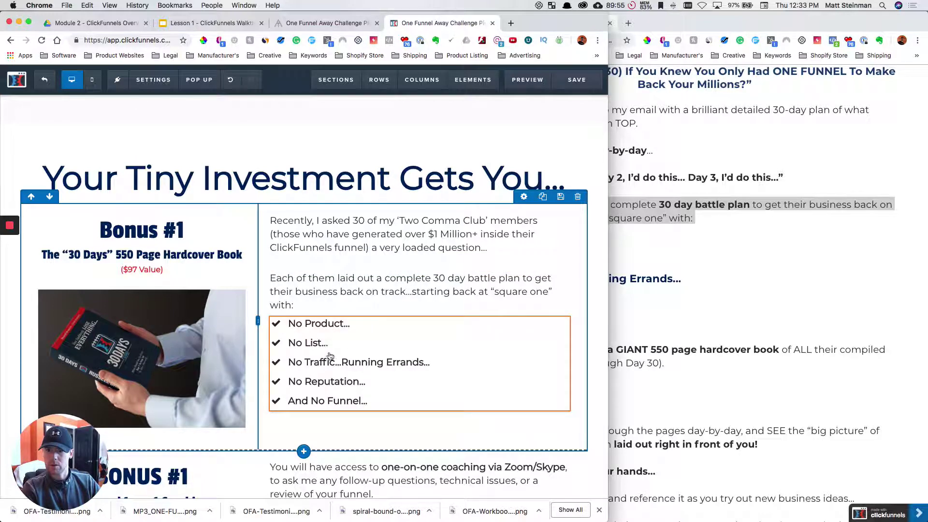
{"action": "left_click", "coordinate": [645, 354]}
{"action": "scroll", "coordinate": [646, 355], "scroll_direction": "down", "scroll_amount": 2}
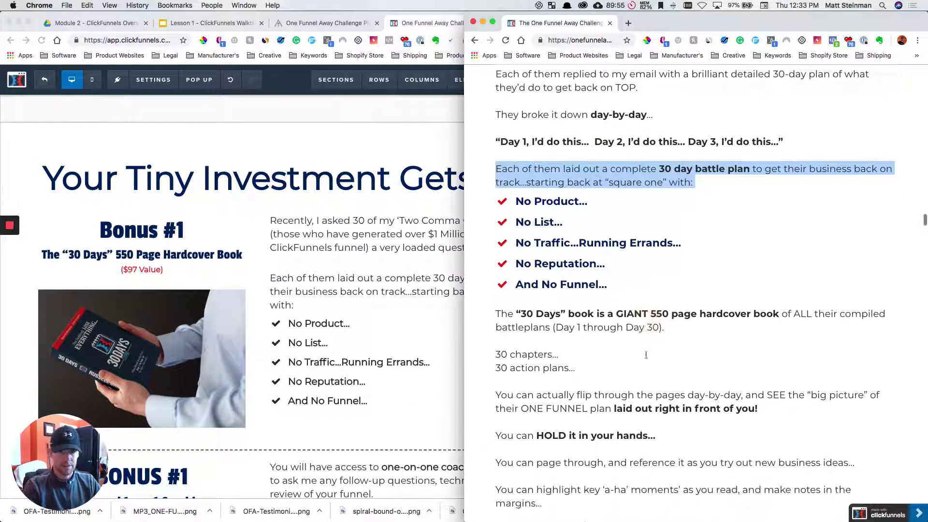
{"action": "scroll", "coordinate": [646, 356], "scroll_direction": "down", "scroll_amount": 10}
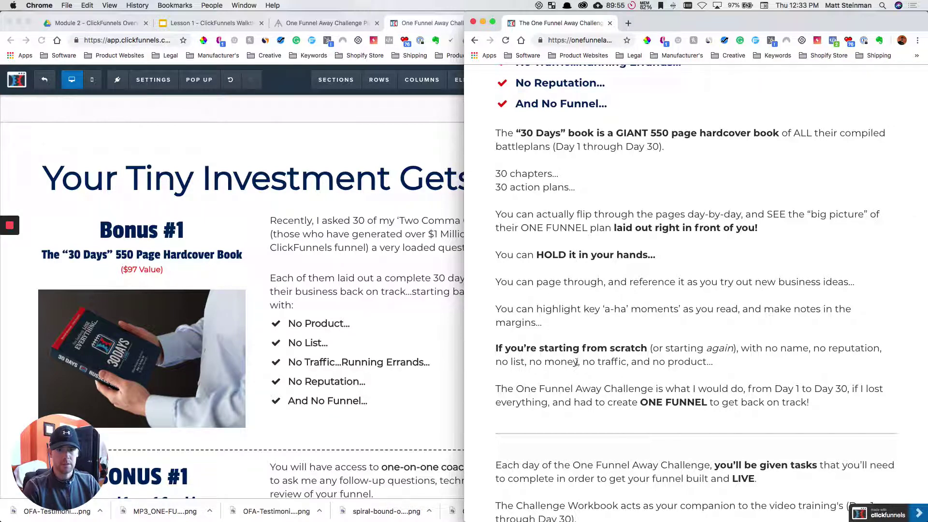
{"action": "left_click_drag", "start_coordinate": [498, 254], "coordinate": [699, 257]}
{"action": "key", "text": "ctrl+c"}
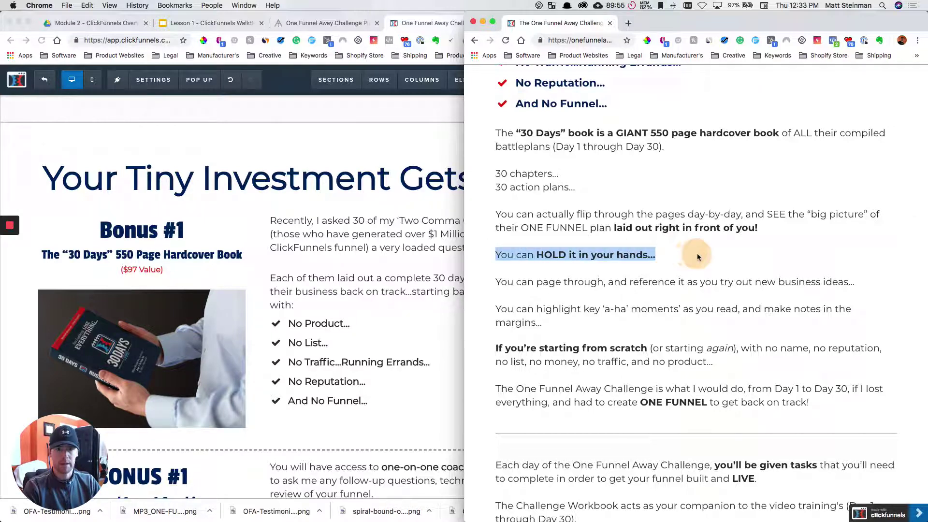
Duplicate the "Each of them laid out..." paragraph and move the copy below the Bonus #1 checklist.
{"action": "left_click", "coordinate": [338, 376]}
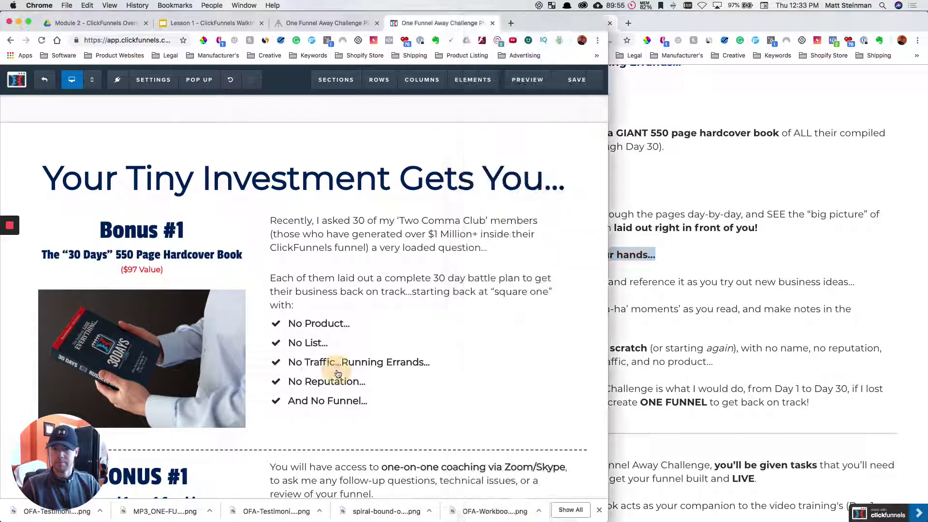
{"action": "left_click", "coordinate": [341, 376]}
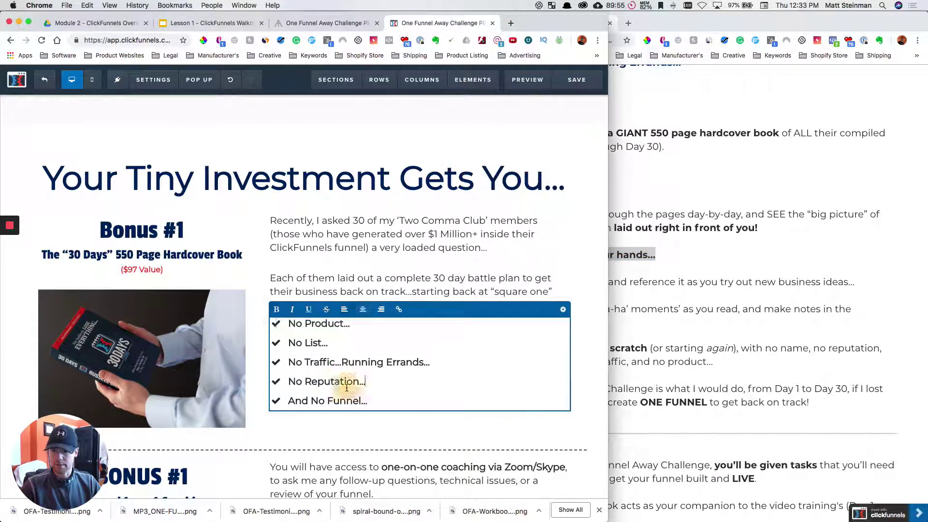
{"action": "left_click", "coordinate": [346, 387]}
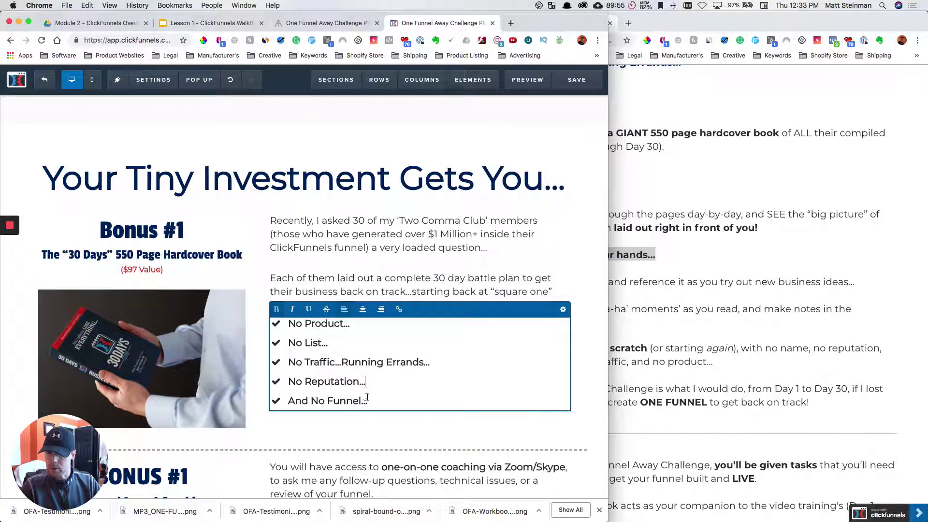
{"action": "left_click", "coordinate": [682, 338]}
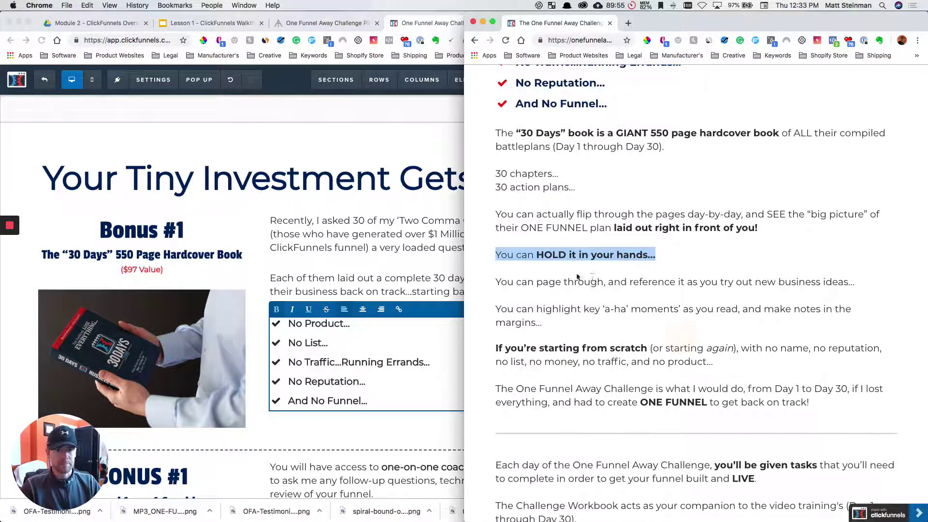
{"action": "left_click", "coordinate": [420, 272]}
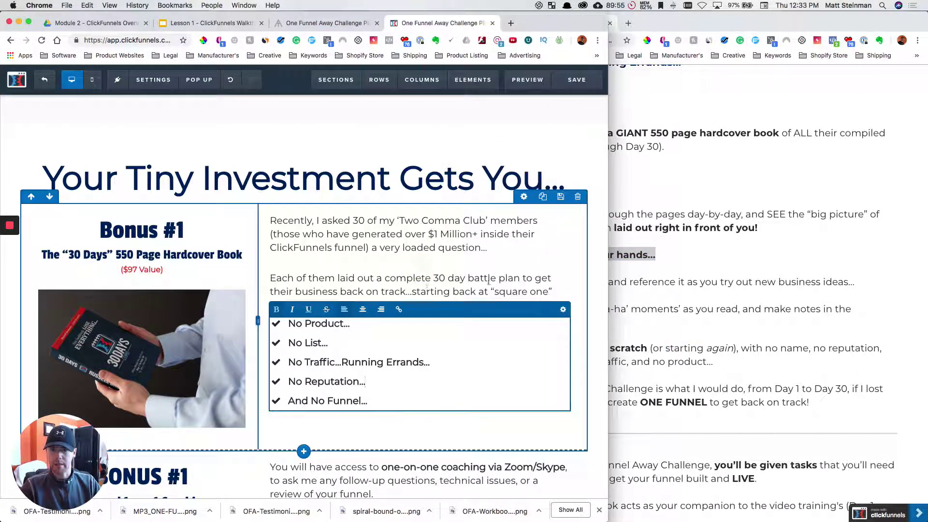
{"action": "left_click", "coordinate": [457, 282]}
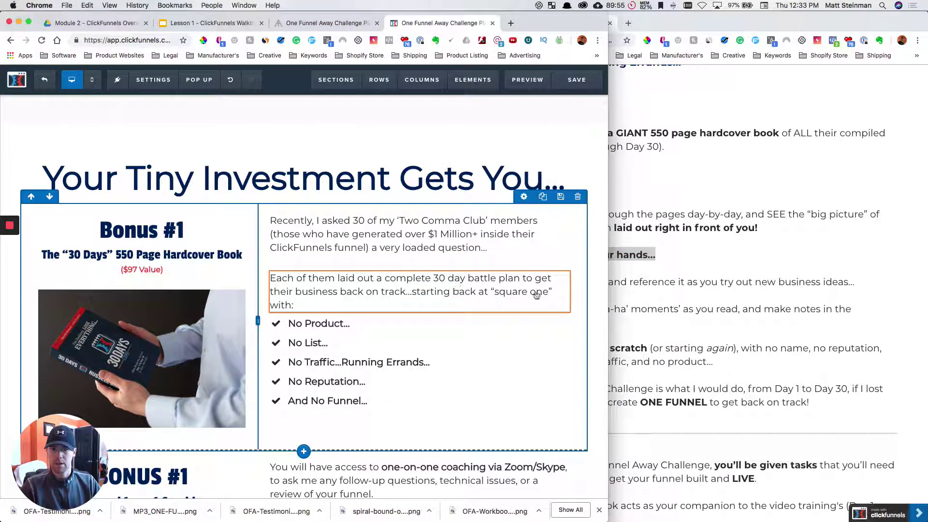
{"action": "left_click", "coordinate": [544, 265]}
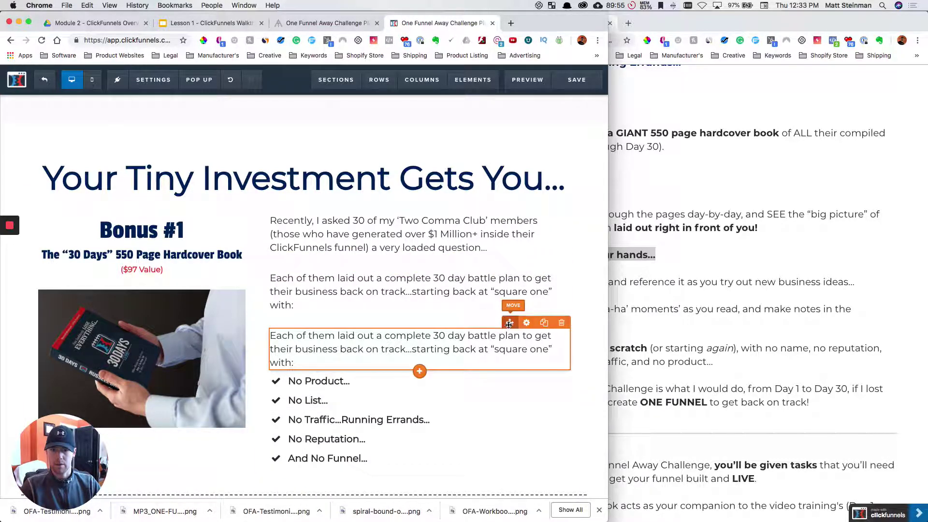
{"action": "left_click_drag", "start_coordinate": [509, 324], "coordinate": [429, 381]}
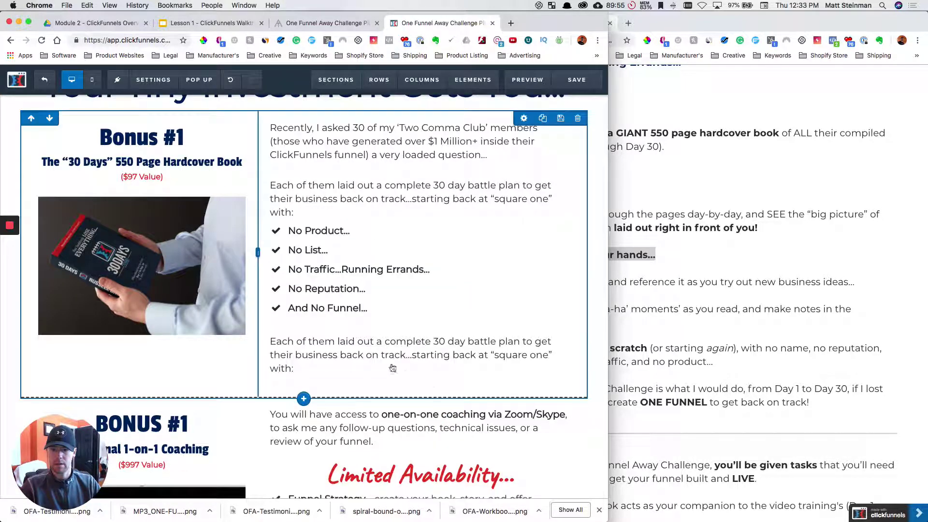
Replace the duplicated paragraph's text with the copied "You can HOLD it in your hands..." line and bold "HOLD it in your hands...".
{"action": "triple_click", "coordinate": [369, 355]}
{"action": "key", "text": "ctrl+v"}
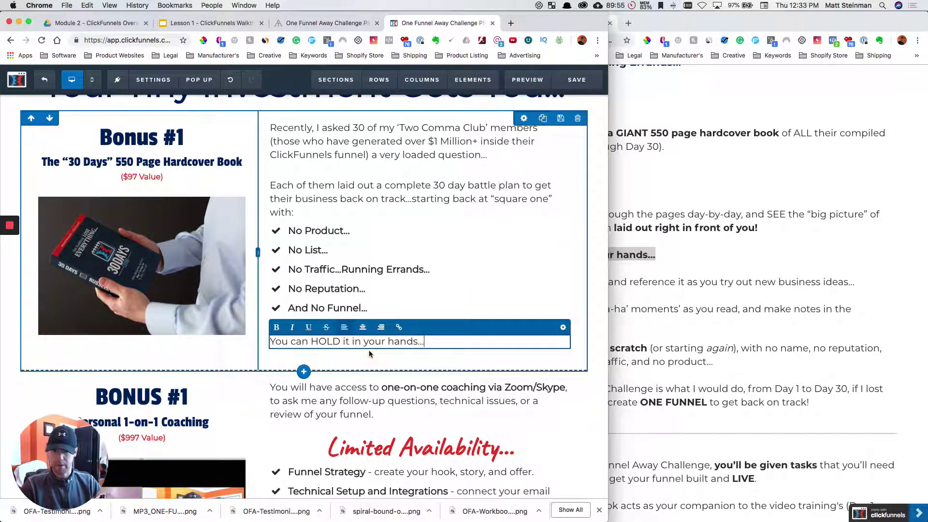
{"action": "left_click_drag", "start_coordinate": [311, 342], "coordinate": [426, 341]}
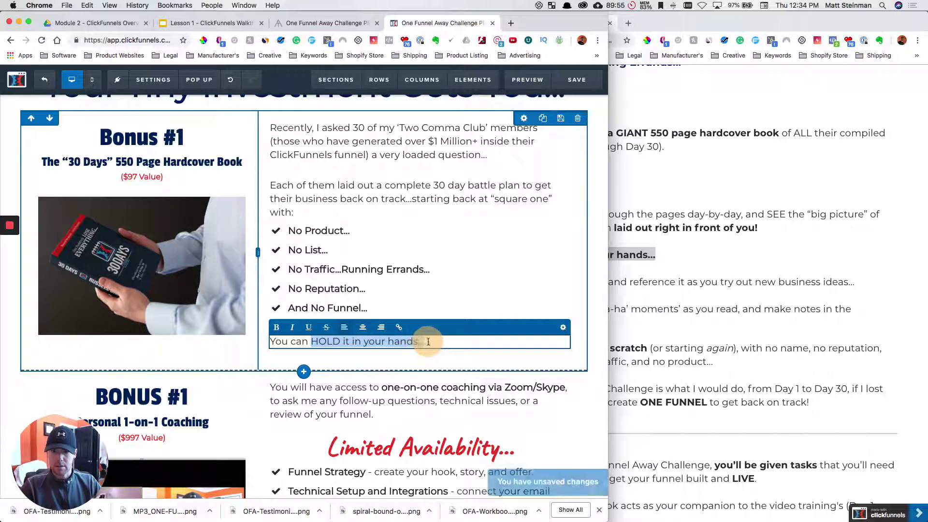
{"action": "left_click", "coordinate": [277, 328]}
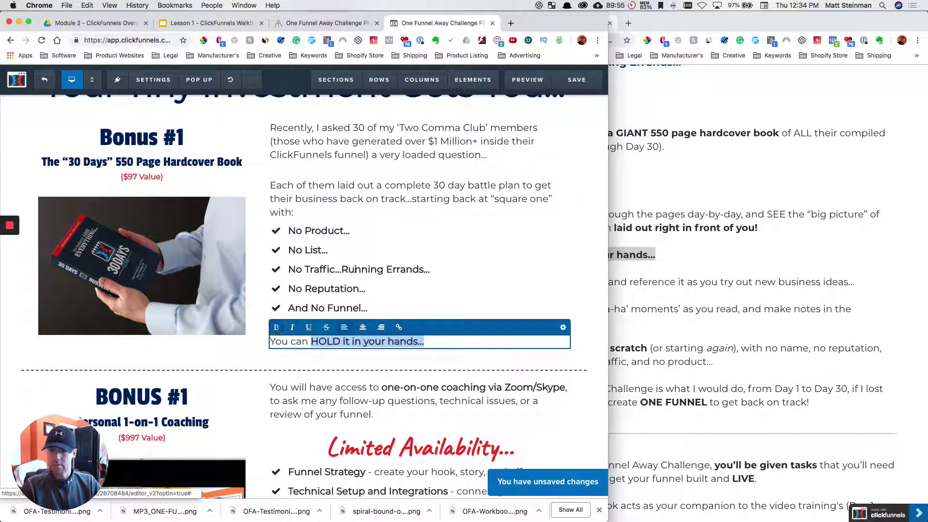
{"action": "left_click", "coordinate": [405, 217]}
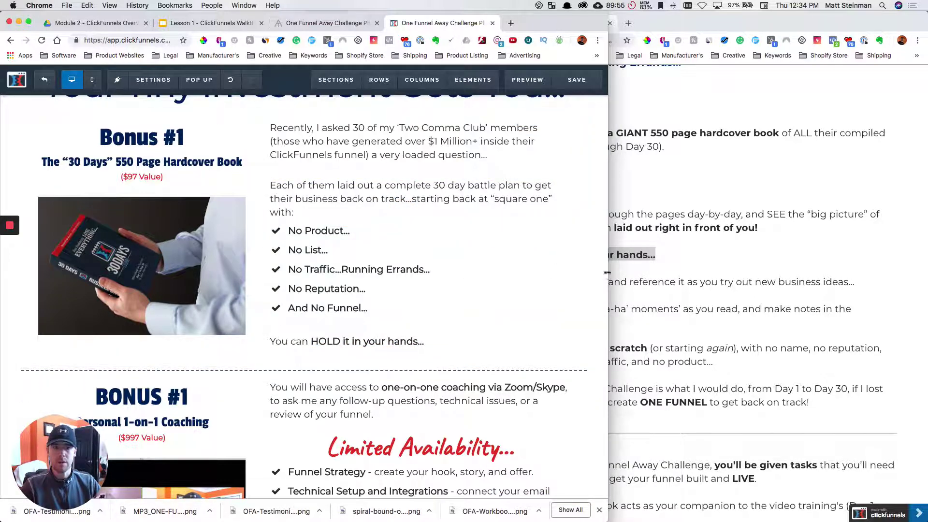
Increase the top margin of the two-column Bonus #1 row beneath the "Your Tiny Investment Gets You..." headline.
{"action": "scroll", "coordinate": [380, 266], "scroll_direction": "up", "scroll_amount": 2}
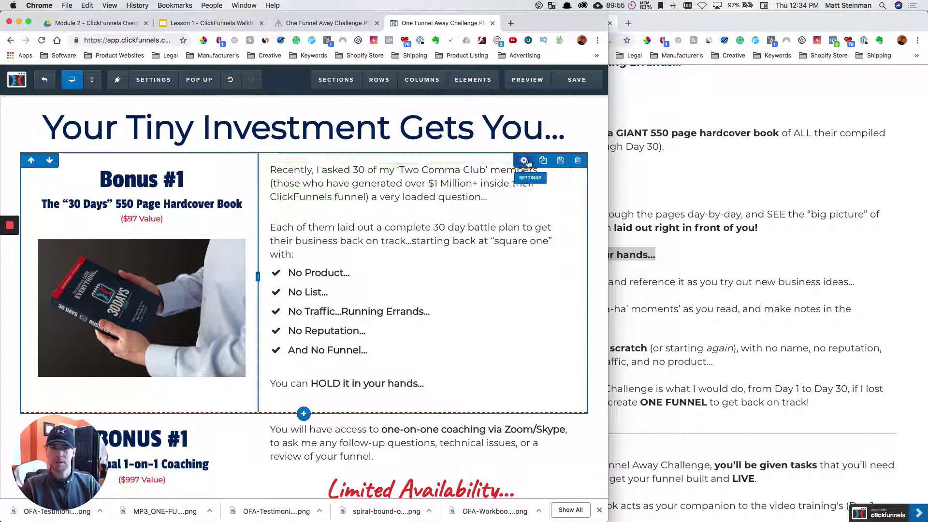
{"action": "left_click", "coordinate": [526, 160]}
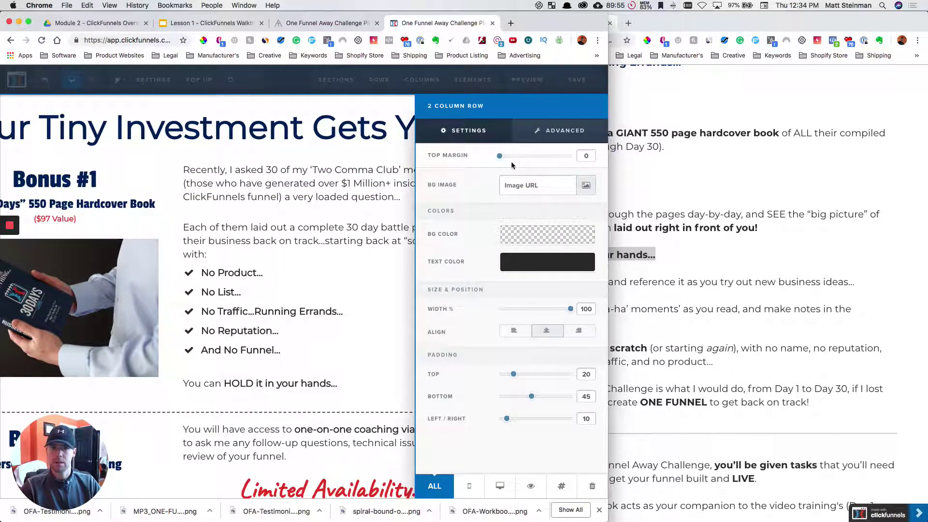
{"action": "left_click_drag", "start_coordinate": [504, 157], "coordinate": [516, 160]}
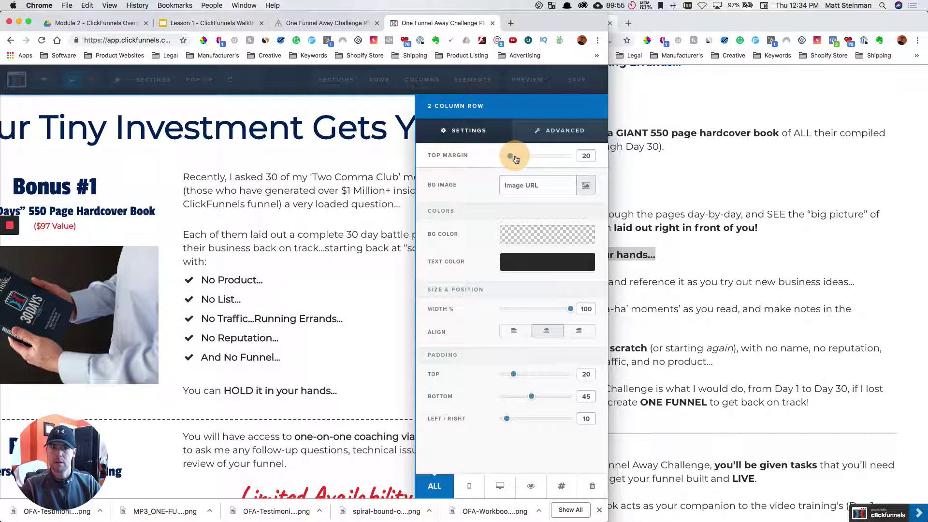
{"action": "left_click", "coordinate": [409, 172]}
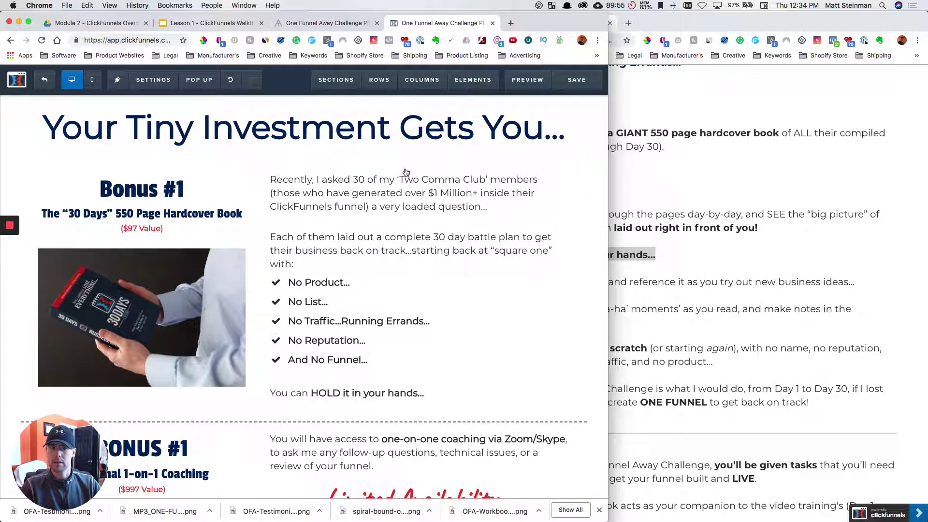
Merge the challenge page back into the editor's browser window as a tab and enlarge the window to full width.
{"action": "left_click", "coordinate": [710, 170]}
{"action": "left_click_drag", "start_coordinate": [543, 25], "coordinate": [498, 24]}
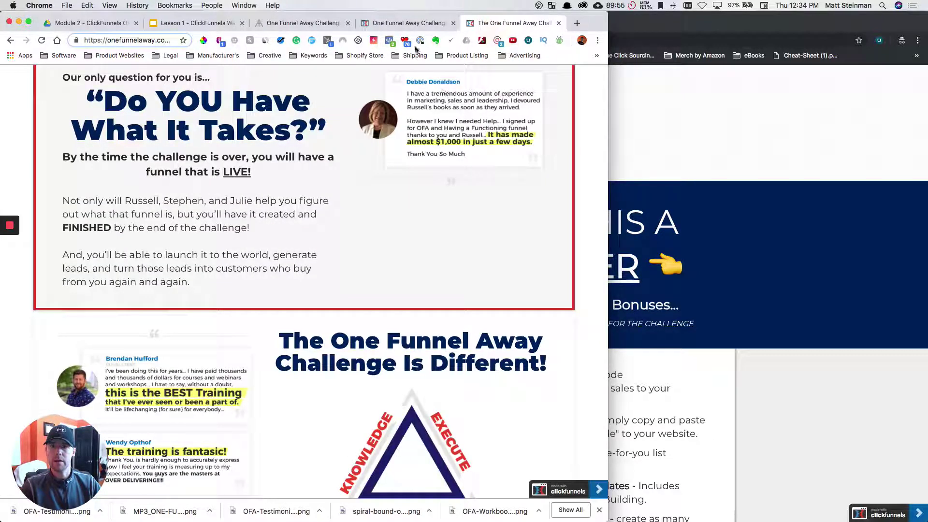
{"action": "double_click", "coordinate": [593, 18]}
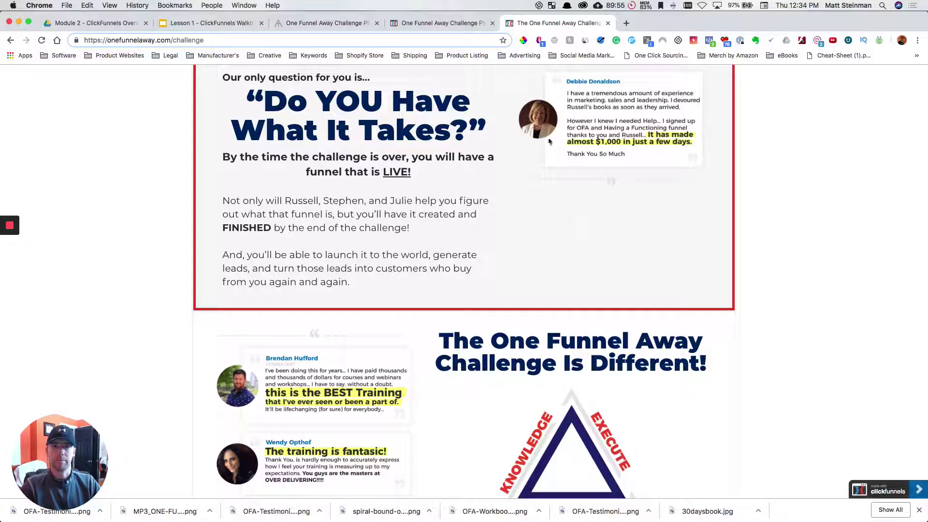
Examine the challenge page's bonus and testimonial sections, and the preview of the page being built, for layout reference.
{"action": "scroll", "coordinate": [488, 177], "scroll_direction": "up", "scroll_amount": 15}
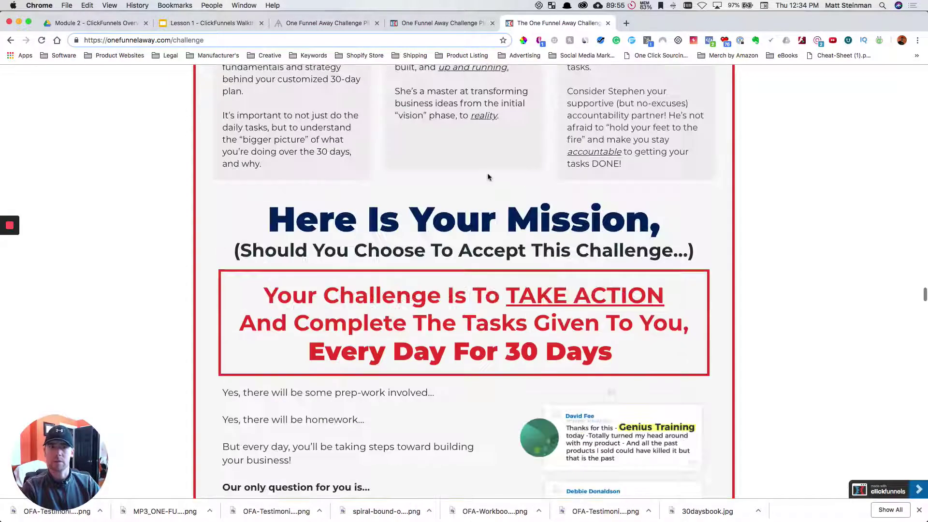
{"action": "scroll", "coordinate": [489, 177], "scroll_direction": "down", "scroll_amount": 20}
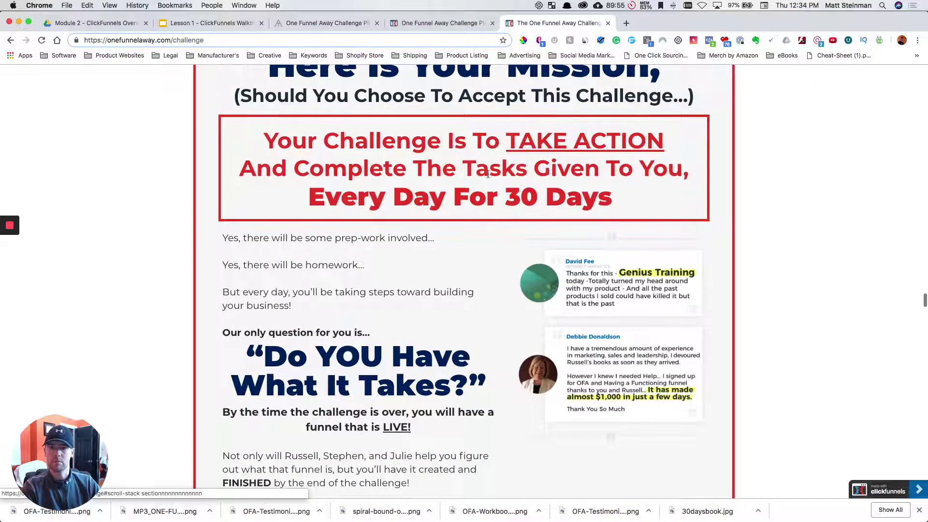
{"action": "scroll", "coordinate": [489, 175], "scroll_direction": "down", "scroll_amount": 20}
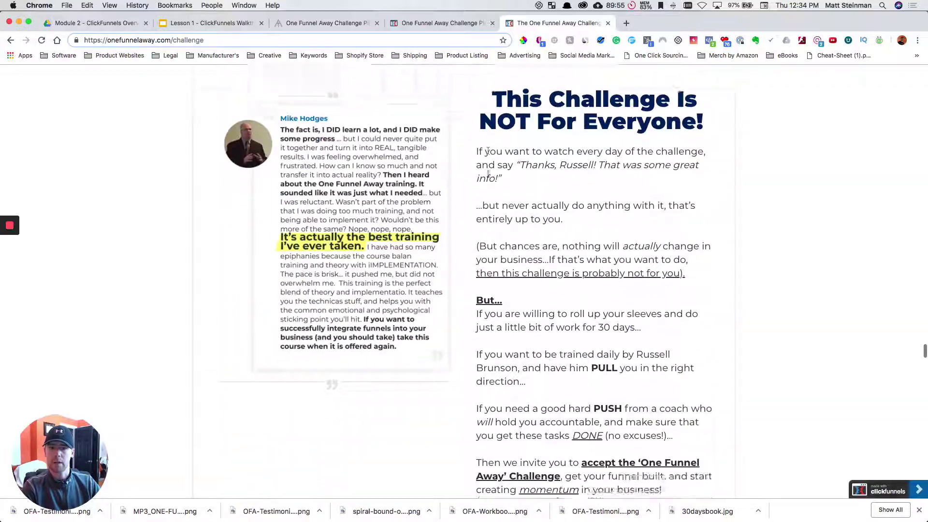
{"action": "scroll", "coordinate": [488, 177], "scroll_direction": "up", "scroll_amount": 20}
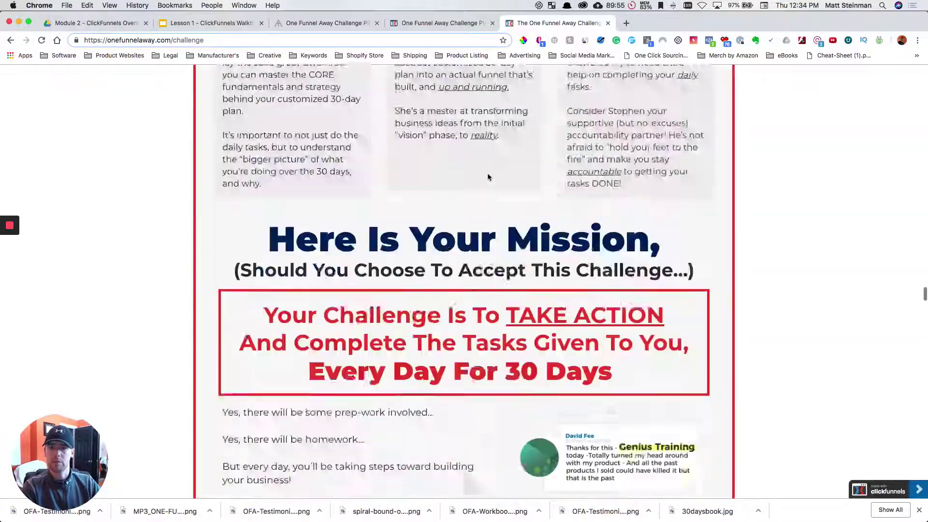
{"action": "scroll", "coordinate": [489, 177], "scroll_direction": "down", "scroll_amount": 8}
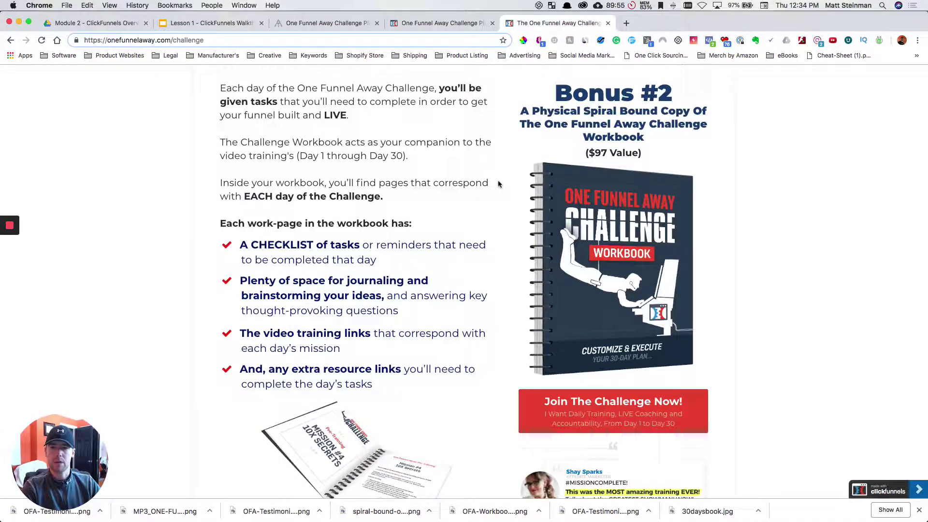
{"action": "scroll", "coordinate": [499, 184], "scroll_direction": "up", "scroll_amount": 15}
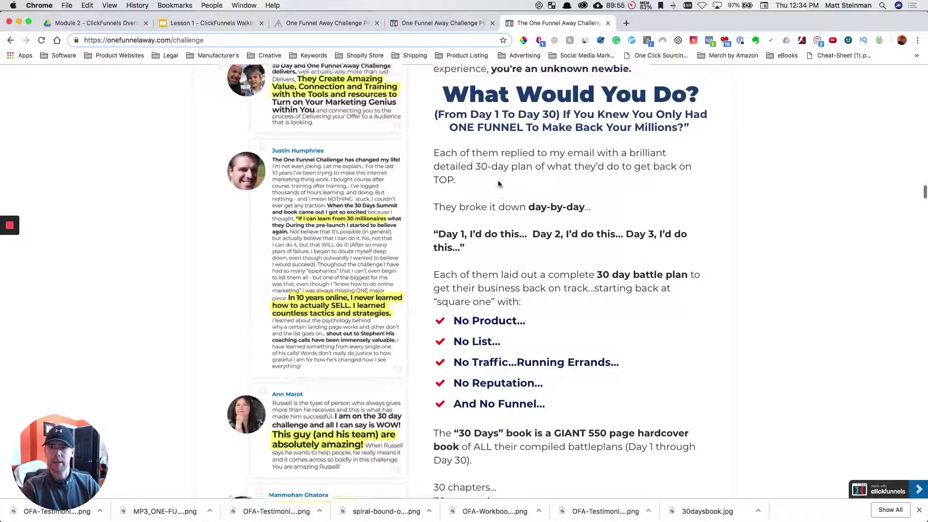
{"action": "scroll", "coordinate": [499, 183], "scroll_direction": "up", "scroll_amount": 3}
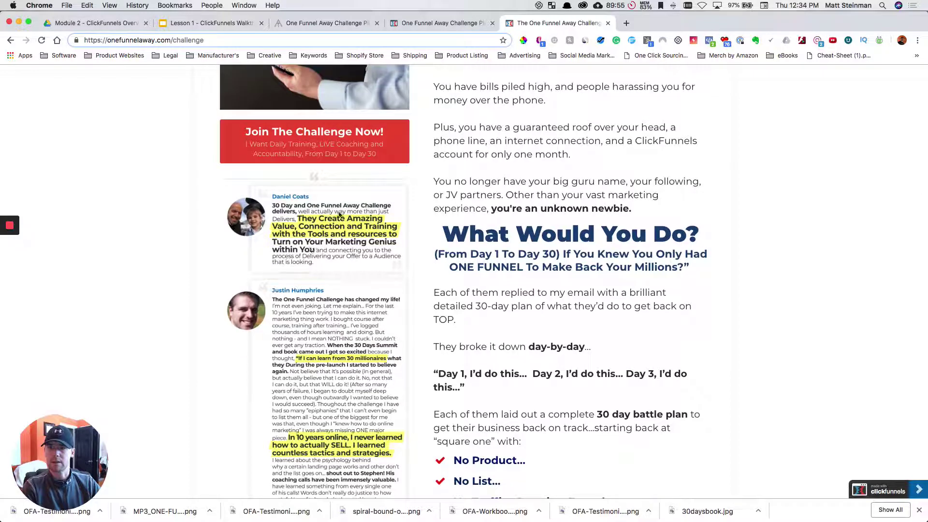
{"action": "left_click", "coordinate": [340, 29]}
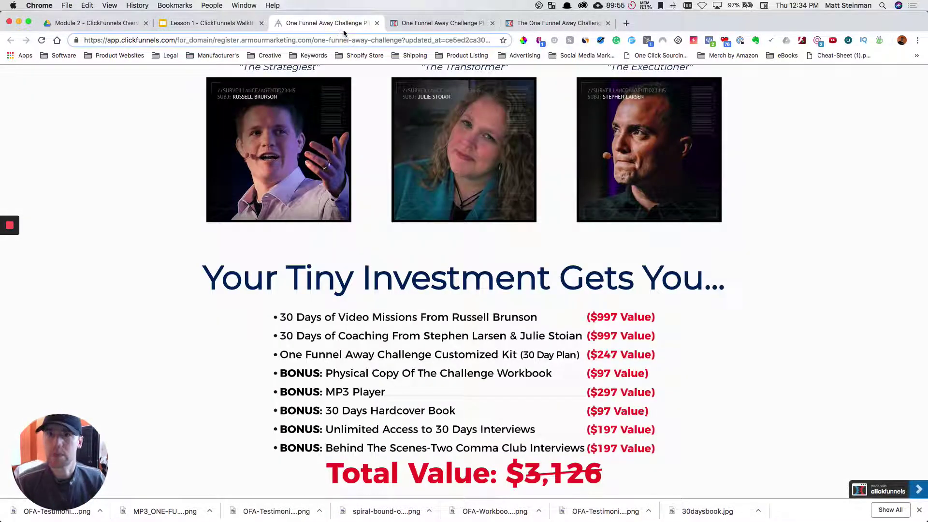
Return to the page editor, add an image element below the 30 Days book picture, and open its settings.
{"action": "left_click", "coordinate": [397, 26]}
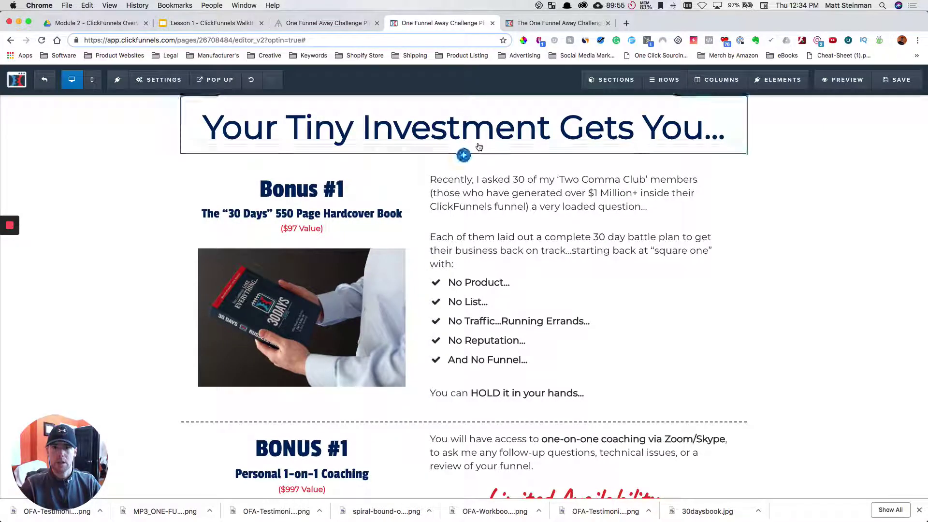
{"action": "scroll", "coordinate": [478, 255], "scroll_direction": "down", "scroll_amount": 3}
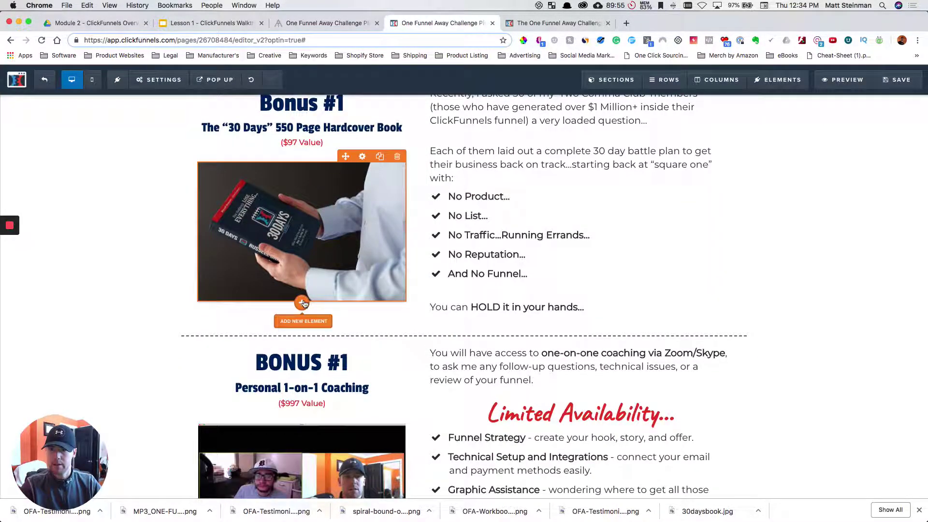
{"action": "left_click", "coordinate": [303, 303]}
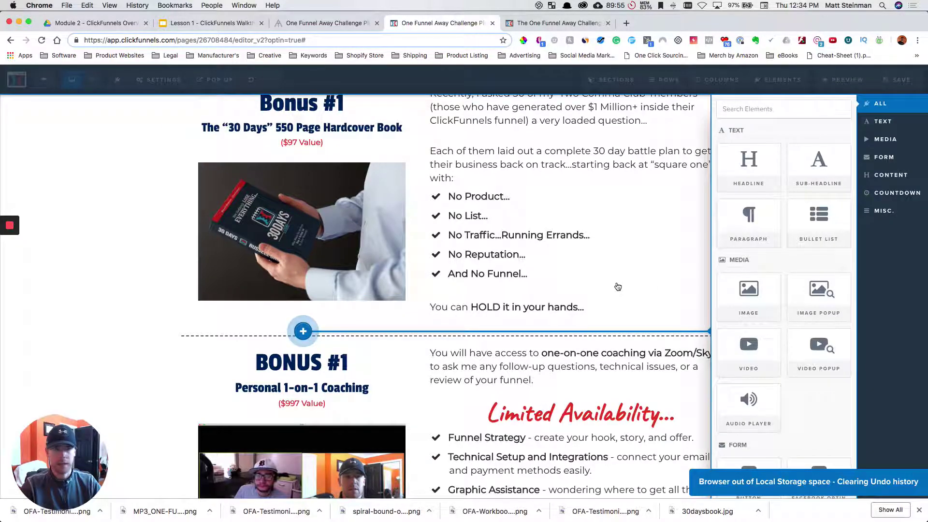
{"action": "left_click", "coordinate": [748, 290]}
{"action": "left_click", "coordinate": [332, 358]}
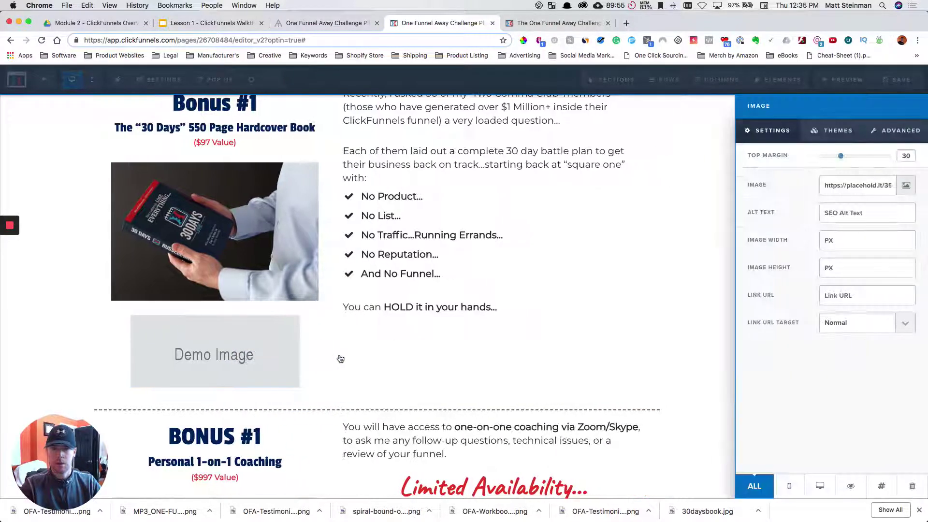
Start an image upload for the demo image below the book picture and preview the first two OFA-Testimonials files.
{"action": "left_click", "coordinate": [906, 185]}
{"action": "left_click", "coordinate": [837, 109]}
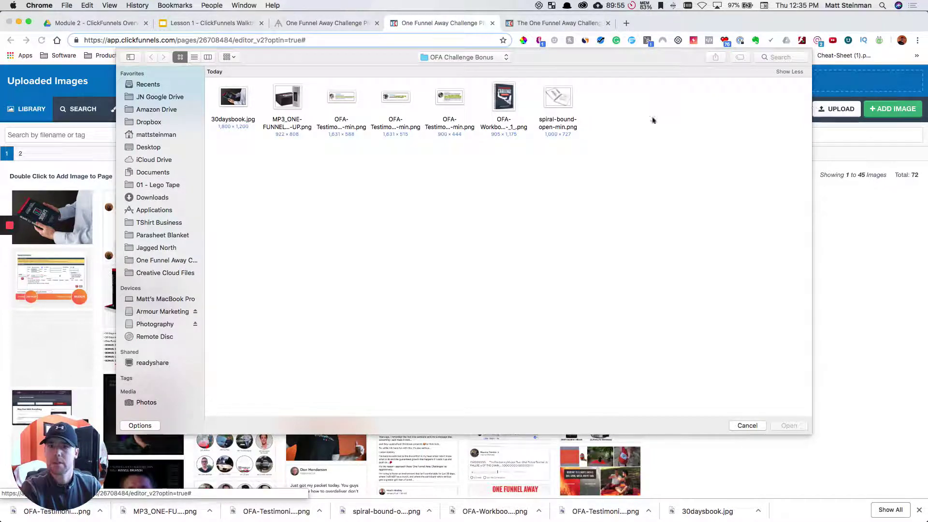
{"action": "left_click", "coordinate": [334, 100]}
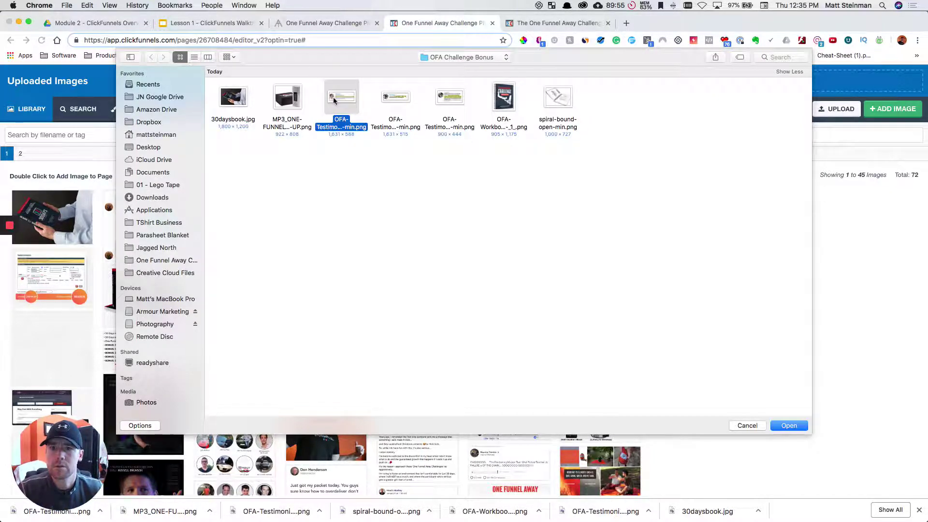
{"action": "key", "text": "space"}
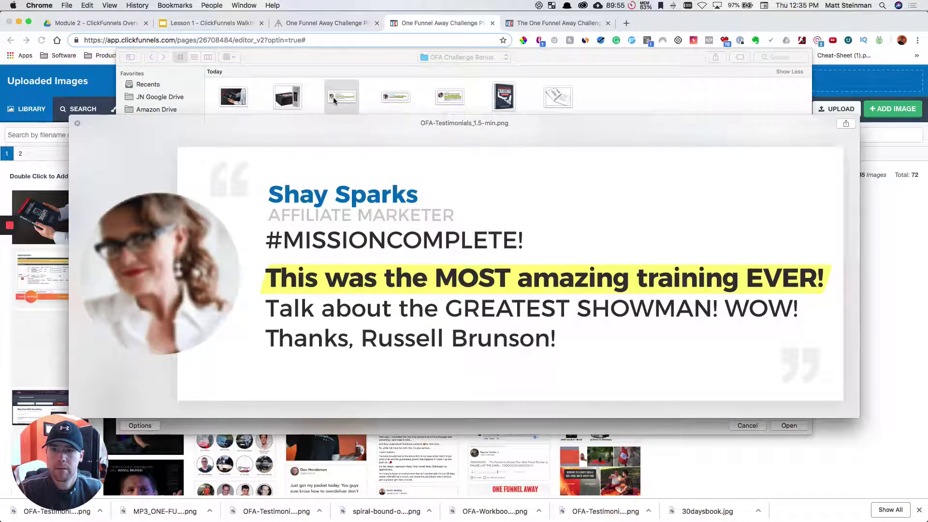
{"action": "key", "text": "space"}
{"action": "left_click", "coordinate": [400, 97]}
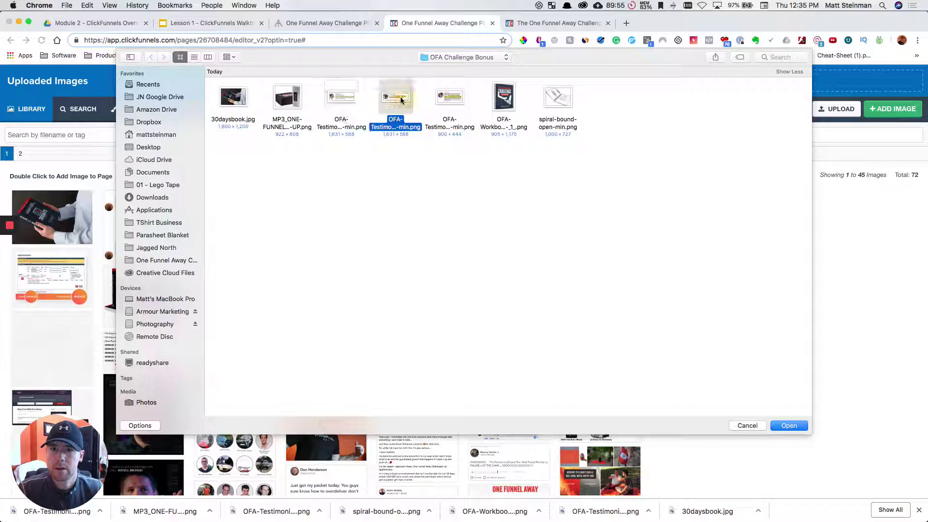
{"action": "key", "text": "space"}
{"action": "key", "text": "space"}
Preview and upload OFA-Testimonials_1.29-min.png, and insert it as the image below the 30 Days book picture.
{"action": "left_click", "coordinate": [454, 99]}
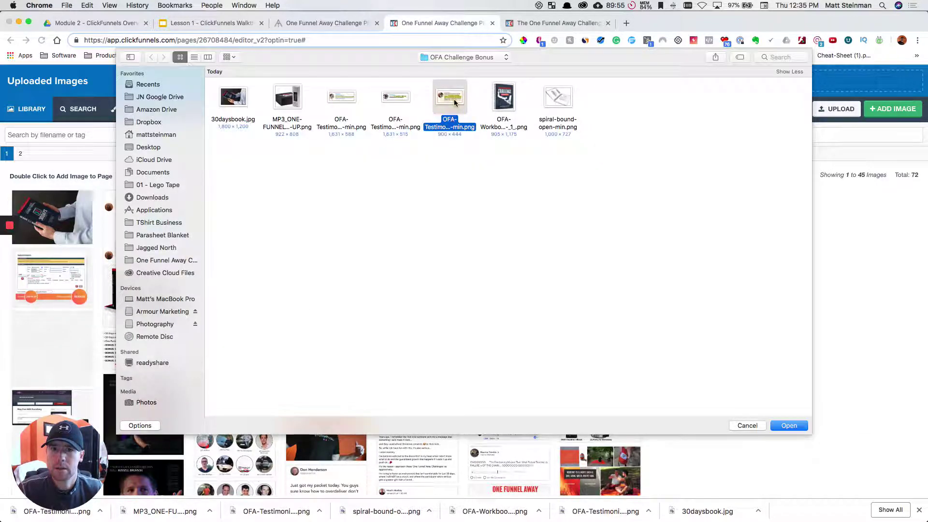
{"action": "key", "text": "space"}
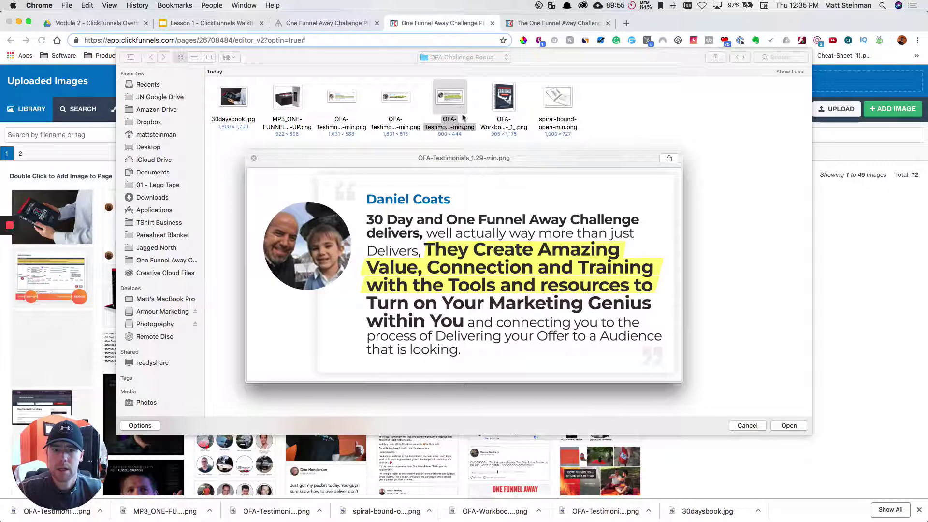
{"action": "key", "text": "space"}
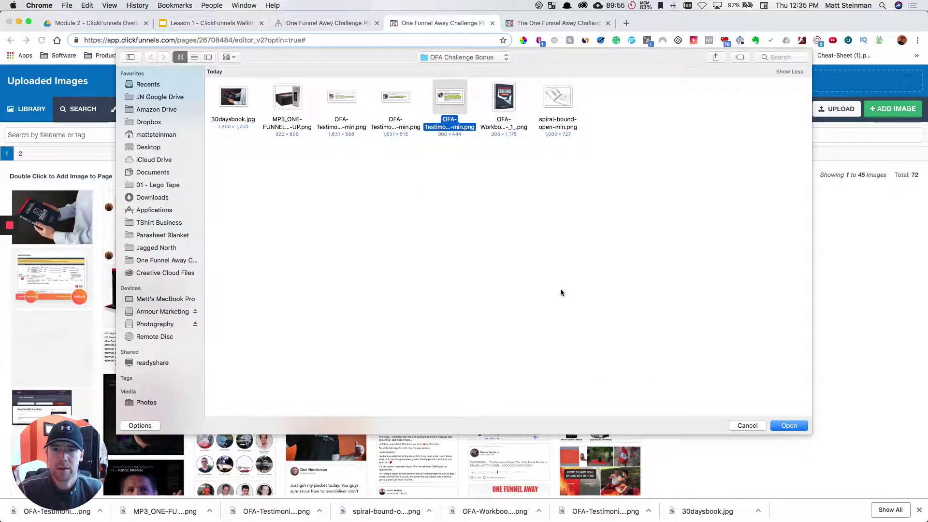
{"action": "left_click", "coordinate": [794, 426]}
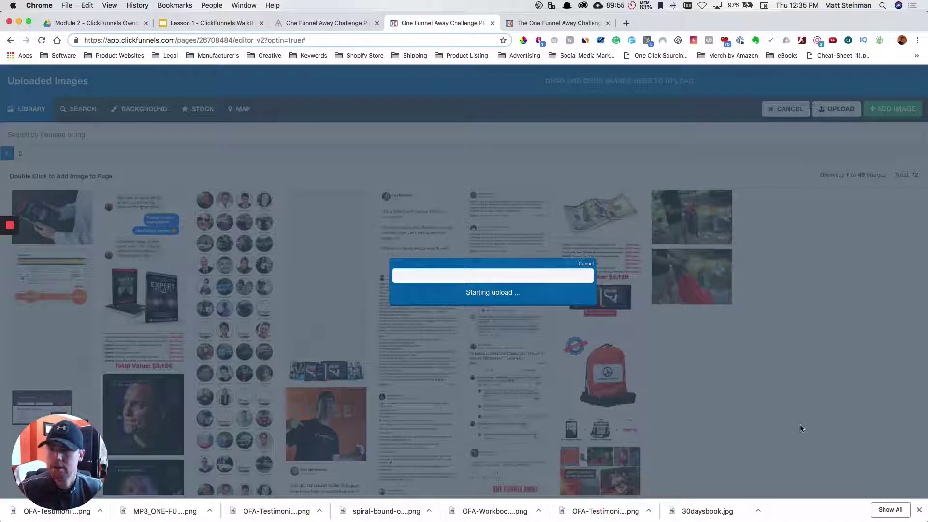
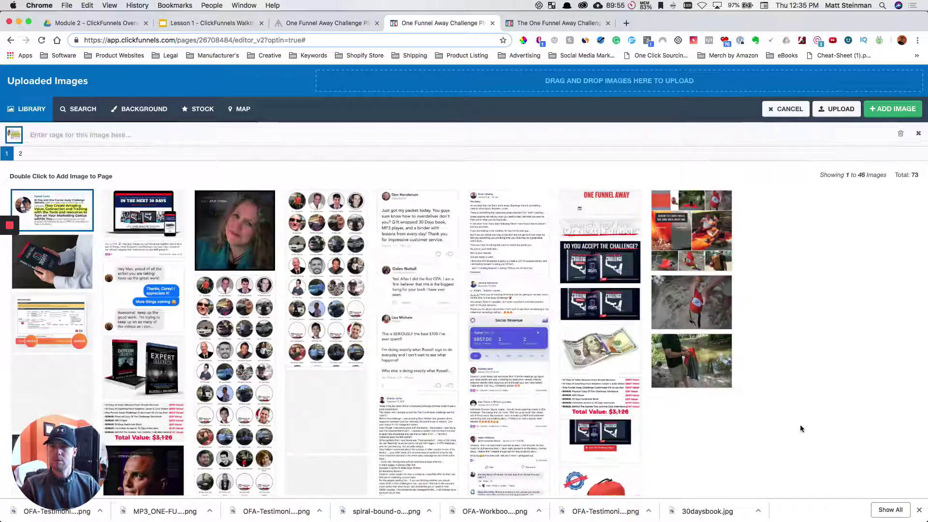
{"action": "left_click", "coordinate": [886, 110]}
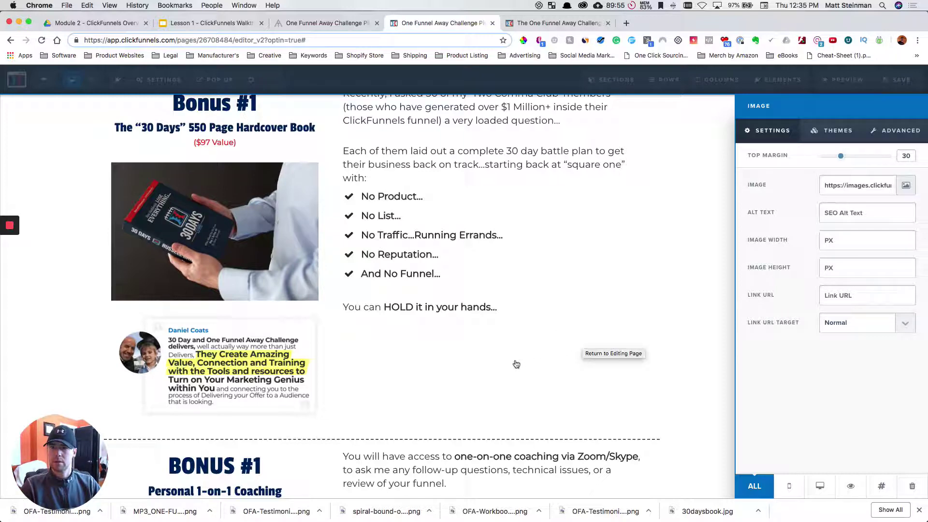
{"action": "left_click", "coordinate": [537, 289]}
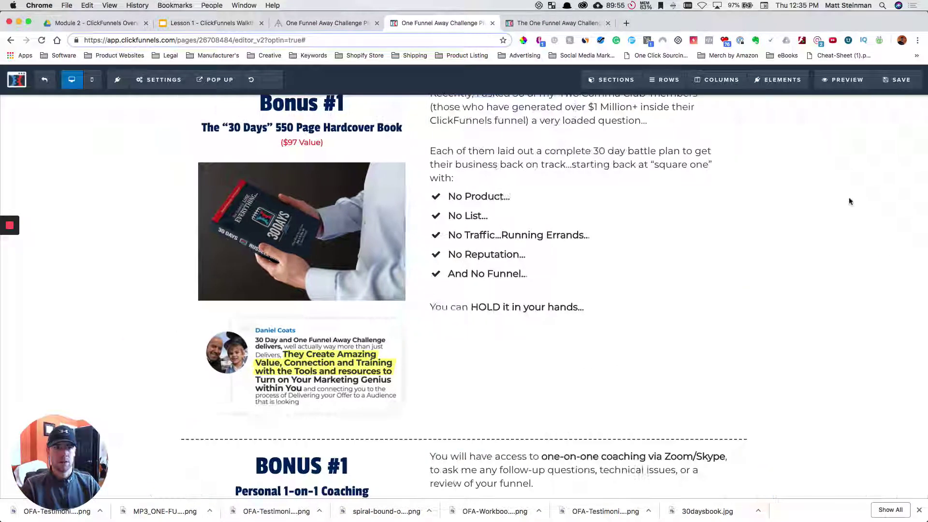
Compare the layout of the page's upper sections with the One Funnel Away Challenge KIT and Bonus #1 sections on the challenge page.
{"action": "scroll", "coordinate": [734, 206], "scroll_direction": "up", "scroll_amount": 3}
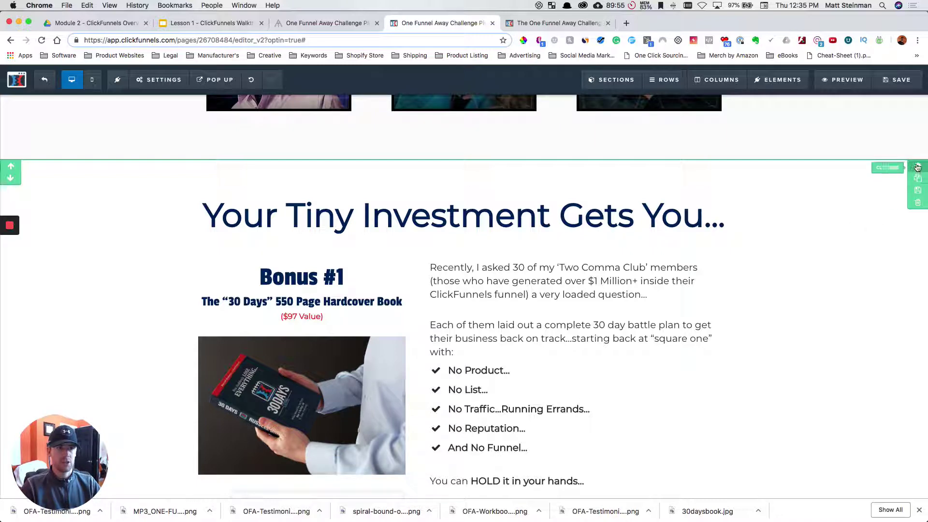
{"action": "scroll", "coordinate": [834, 173], "scroll_direction": "up", "scroll_amount": 6}
{"action": "scroll", "coordinate": [832, 173], "scroll_direction": "up", "scroll_amount": 9}
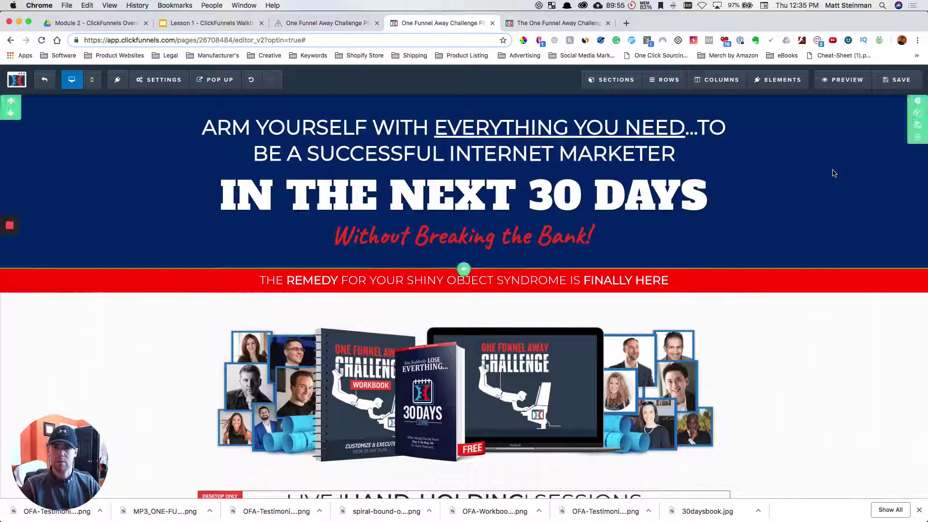
{"action": "scroll", "coordinate": [834, 174], "scroll_direction": "down", "scroll_amount": 8}
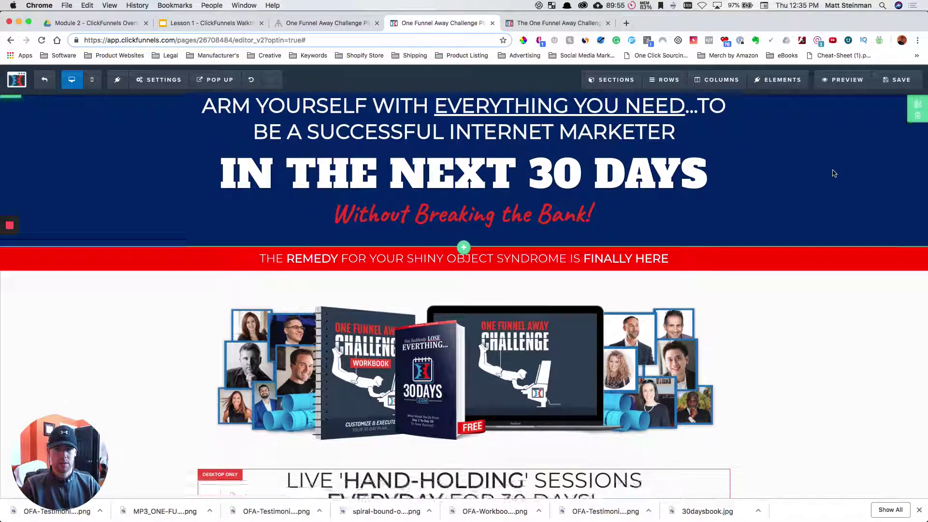
{"action": "left_click", "coordinate": [575, 22]}
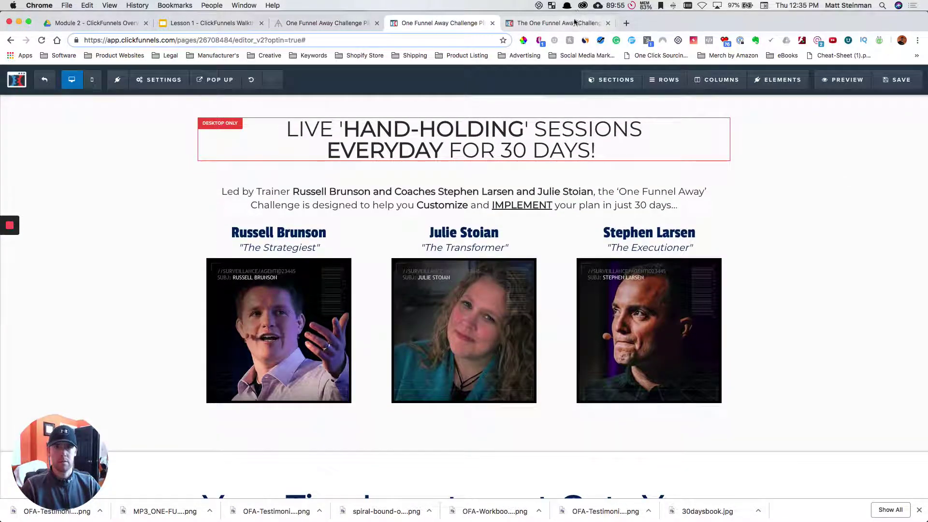
{"action": "scroll", "coordinate": [754, 259], "scroll_direction": "up", "scroll_amount": 3}
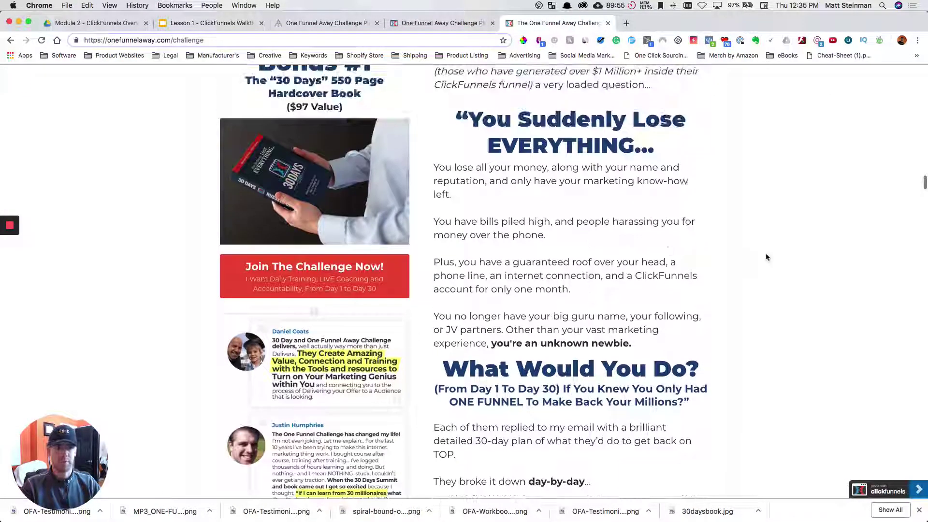
{"action": "scroll", "coordinate": [737, 263], "scroll_direction": "up", "scroll_amount": 10}
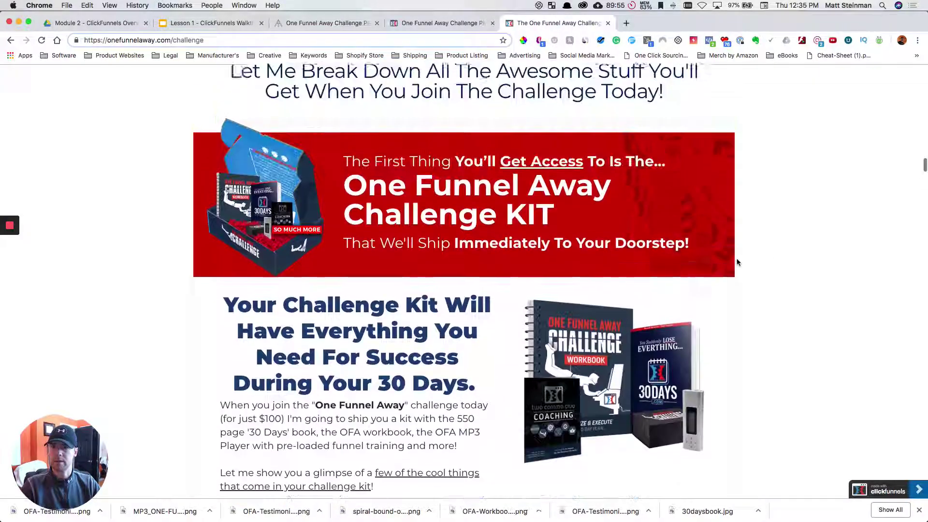
{"action": "left_click", "coordinate": [450, 23]}
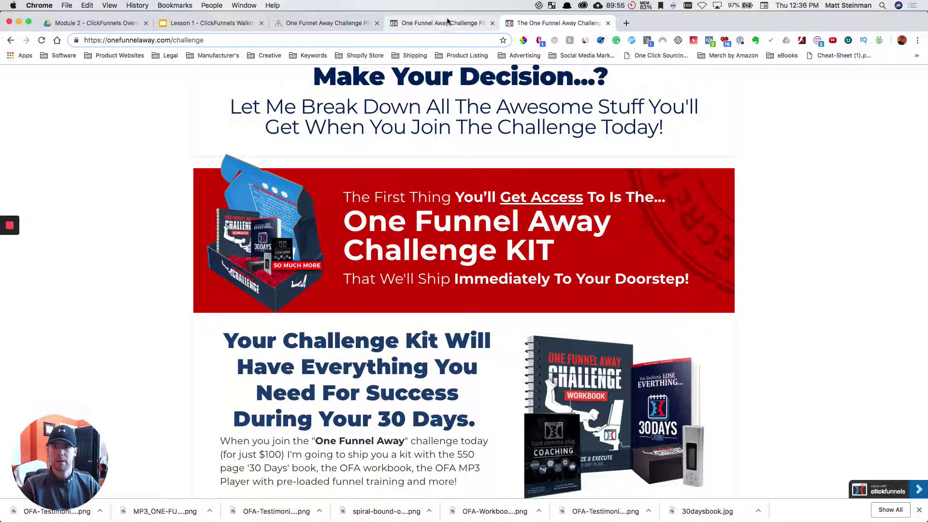
{"action": "left_click", "coordinate": [529, 24]}
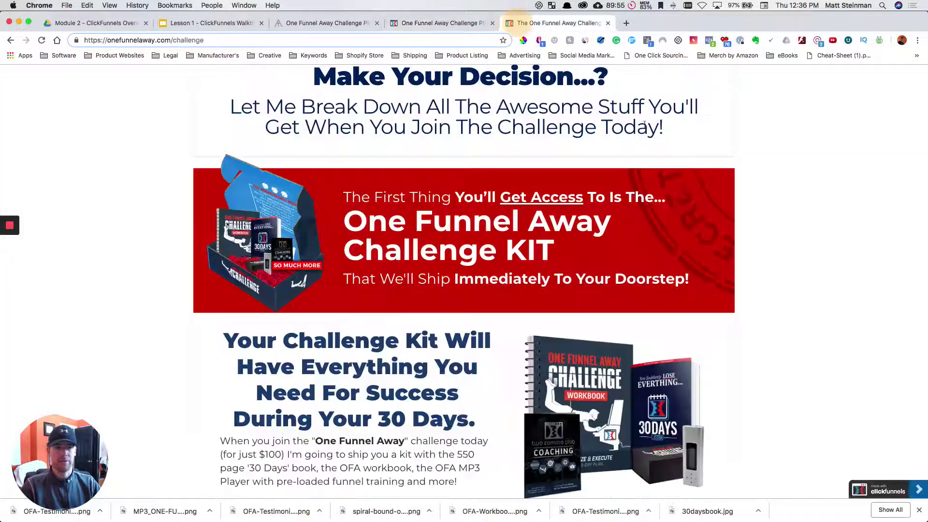
{"action": "scroll", "coordinate": [708, 450], "scroll_direction": "down", "scroll_amount": 3}
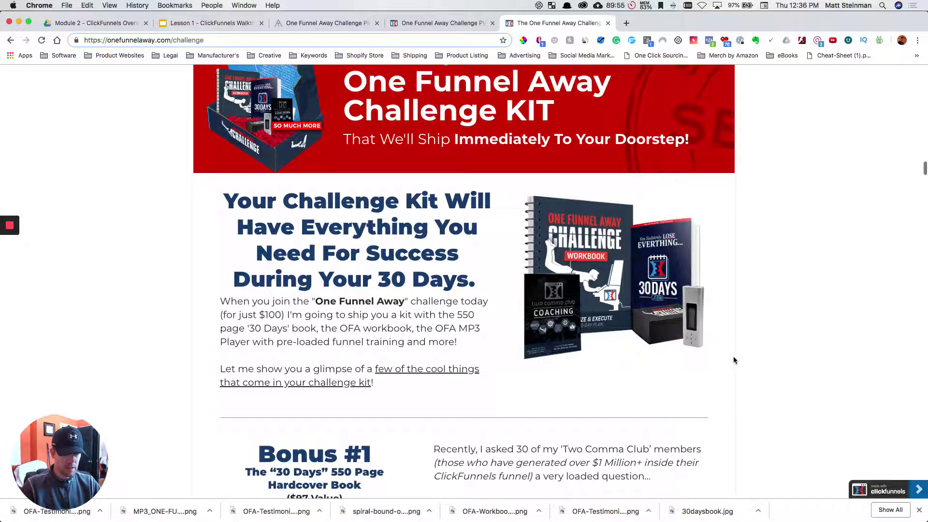
Return to the page editor and set the width of the "Your Tiny Investment Gets You..." section to Wide.
{"action": "left_click", "coordinate": [424, 27]}
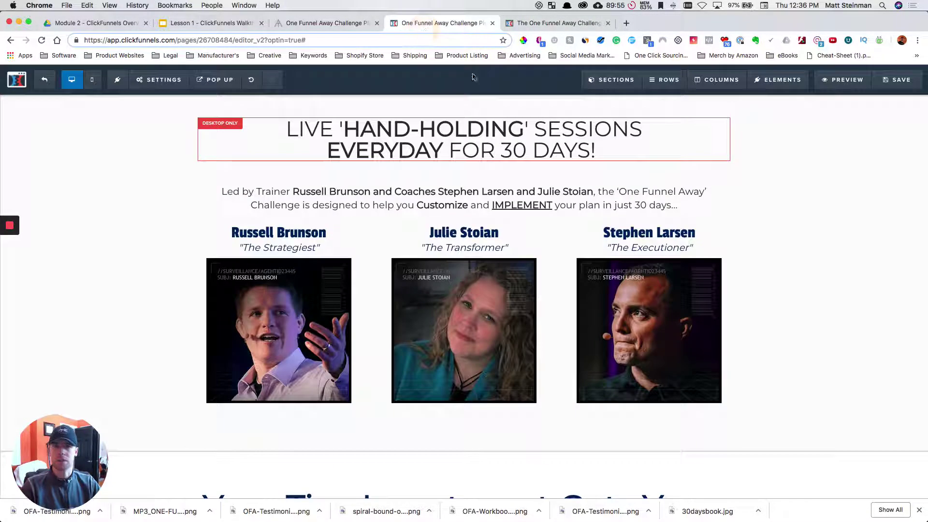
{"action": "scroll", "coordinate": [766, 291], "scroll_direction": "down", "scroll_amount": 5}
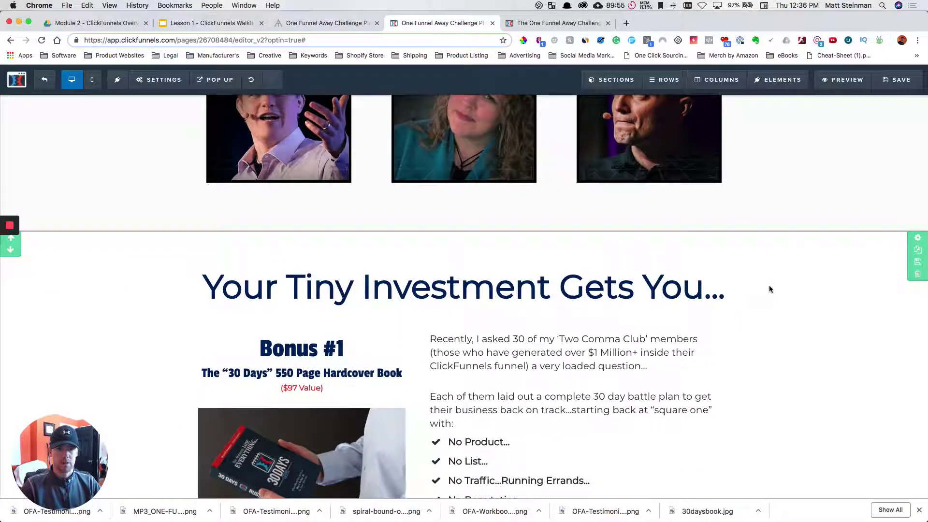
{"action": "left_click", "coordinate": [918, 239]}
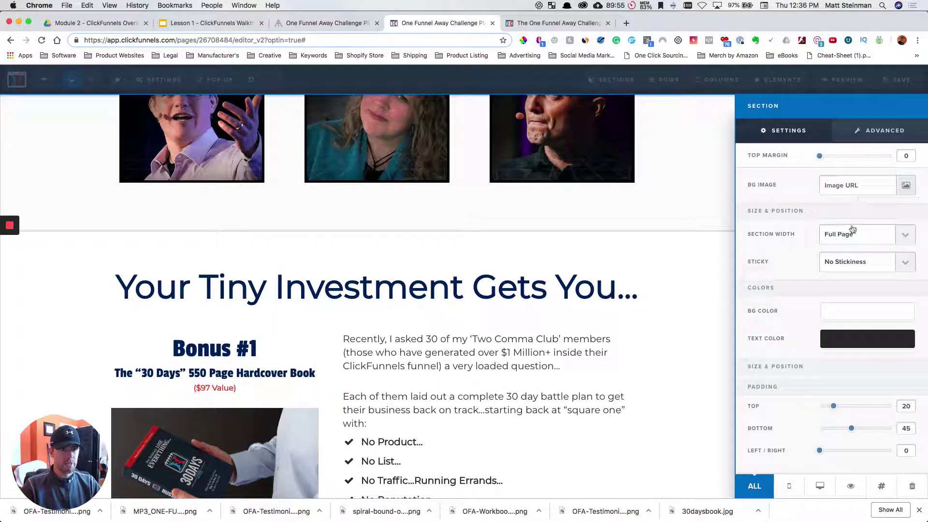
{"action": "left_click", "coordinate": [853, 230]}
{"action": "left_click", "coordinate": [850, 245]}
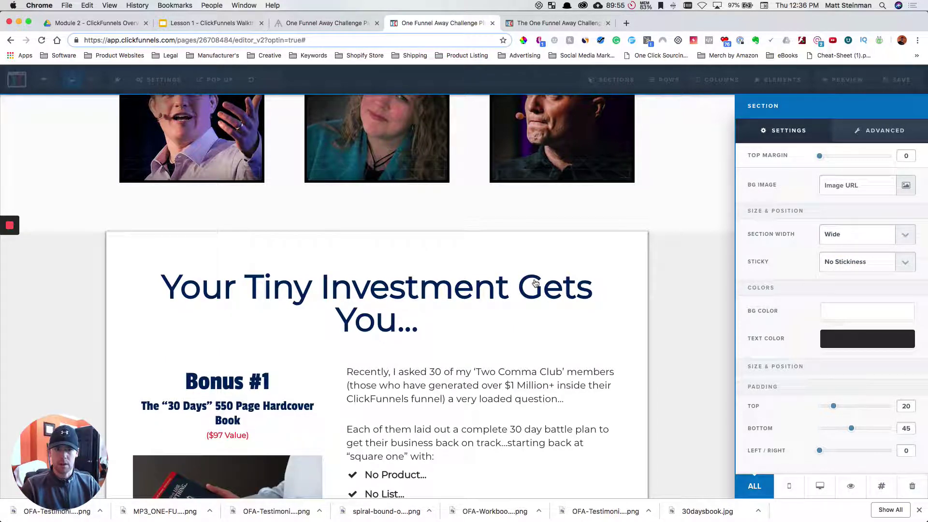
{"action": "left_click", "coordinate": [717, 323]}
Reduce the "Your Tiny Investment Gets You..." headline's font size to 62 so it fits on one line.
{"action": "scroll", "coordinate": [553, 292], "scroll_direction": "down", "scroll_amount": 2}
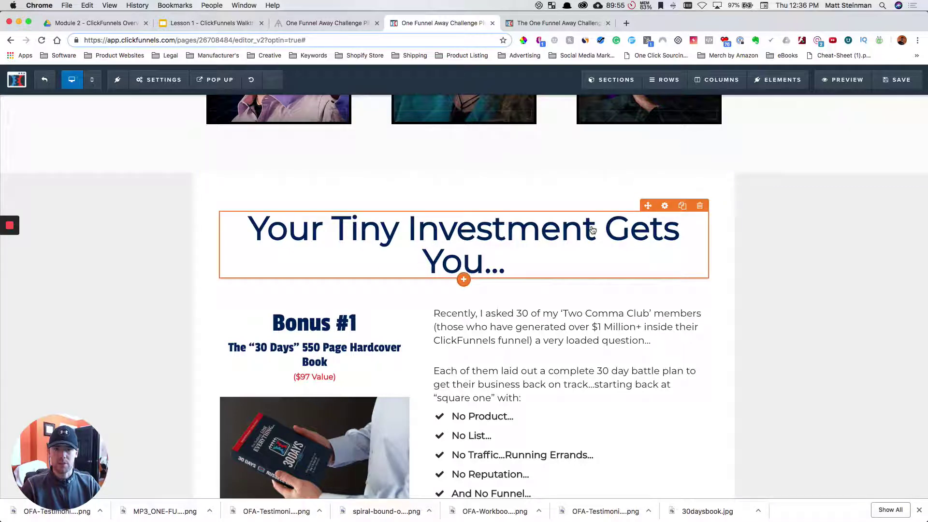
{"action": "left_click", "coordinate": [665, 207]}
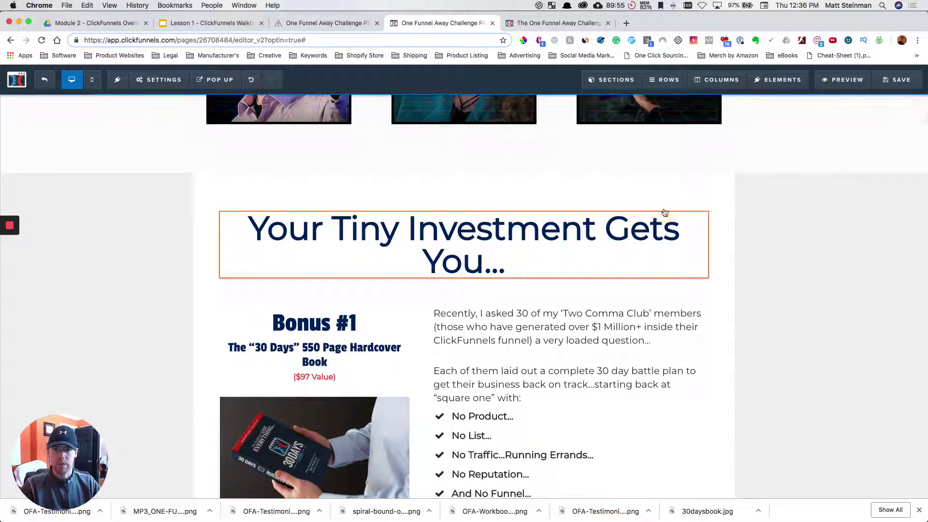
{"action": "left_click_drag", "start_coordinate": [886, 206], "coordinate": [880, 205]}
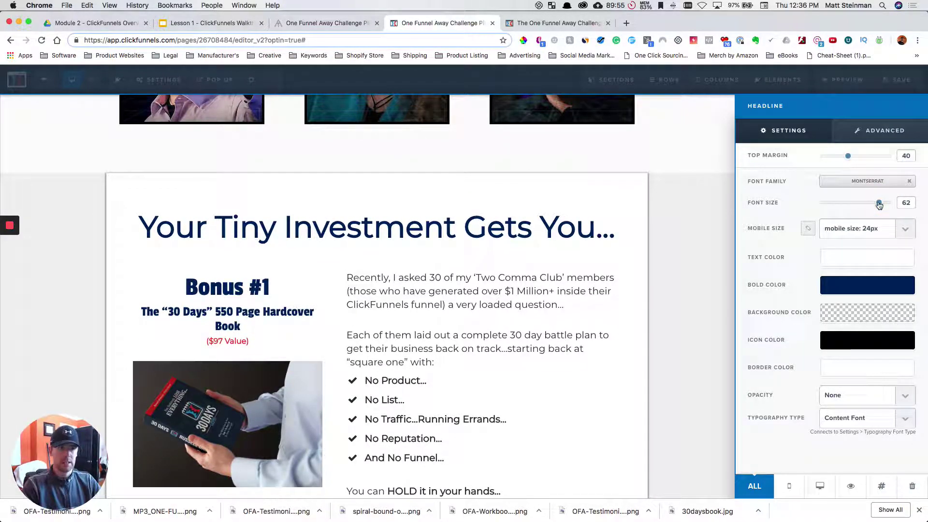
{"action": "left_click", "coordinate": [704, 234]}
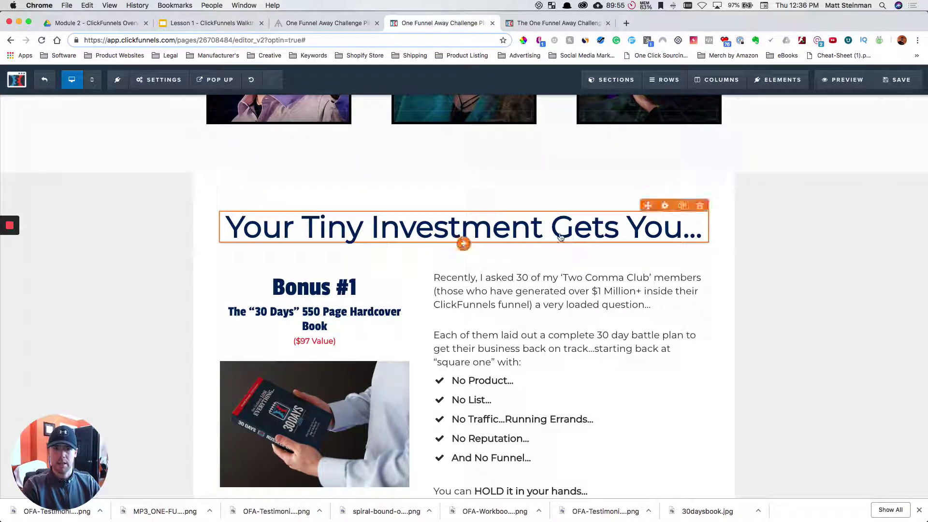
Set the "Your Tiny Investment Gets You..." headline's border option to Bottom Border in its advanced style settings.
{"action": "left_click", "coordinate": [666, 207]}
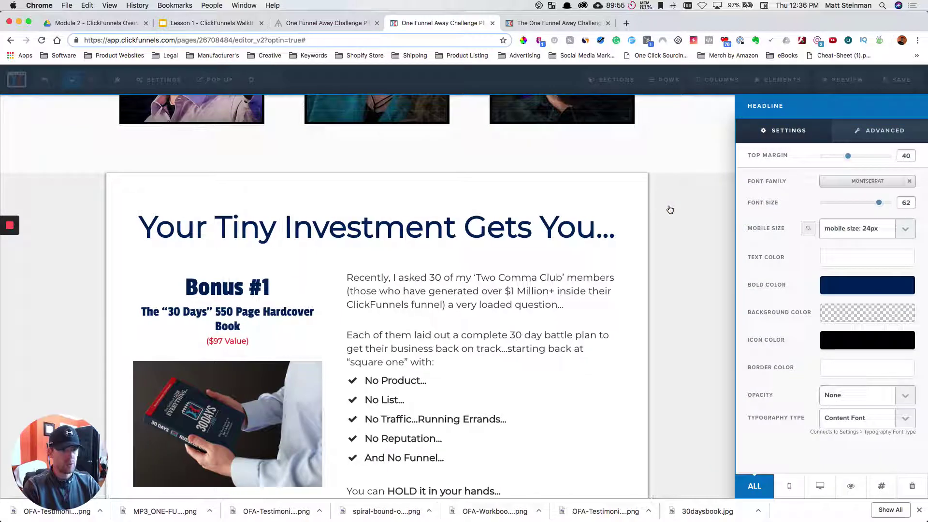
{"action": "left_click", "coordinate": [870, 135]}
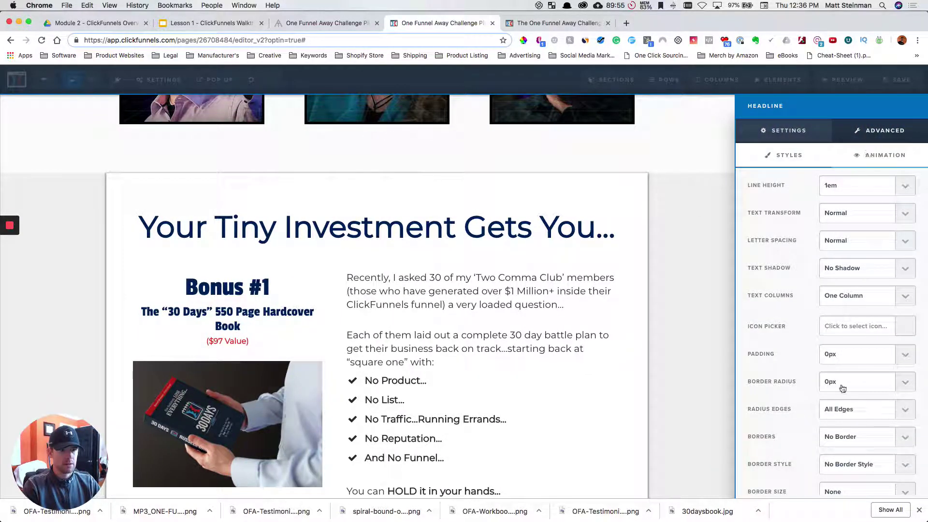
{"action": "scroll", "coordinate": [842, 431], "scroll_direction": "down", "scroll_amount": 2}
{"action": "left_click", "coordinate": [843, 405]}
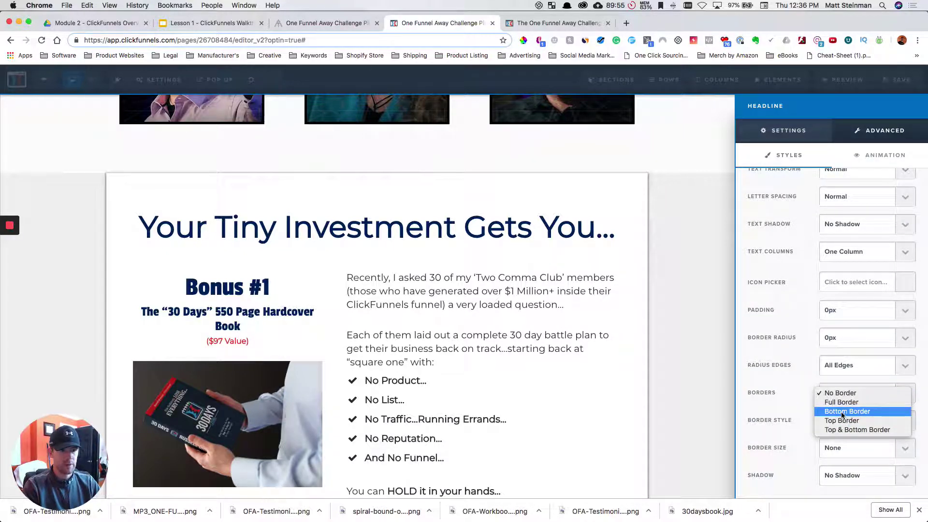
{"action": "left_click", "coordinate": [842, 412]}
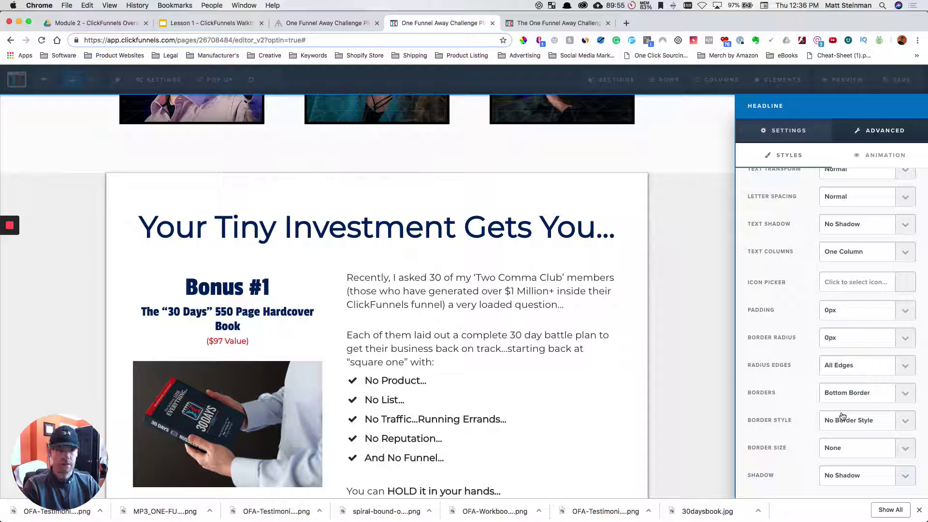
Give the headline's bottom border a Solid style and a size of 1px.
{"action": "left_click", "coordinate": [844, 420]}
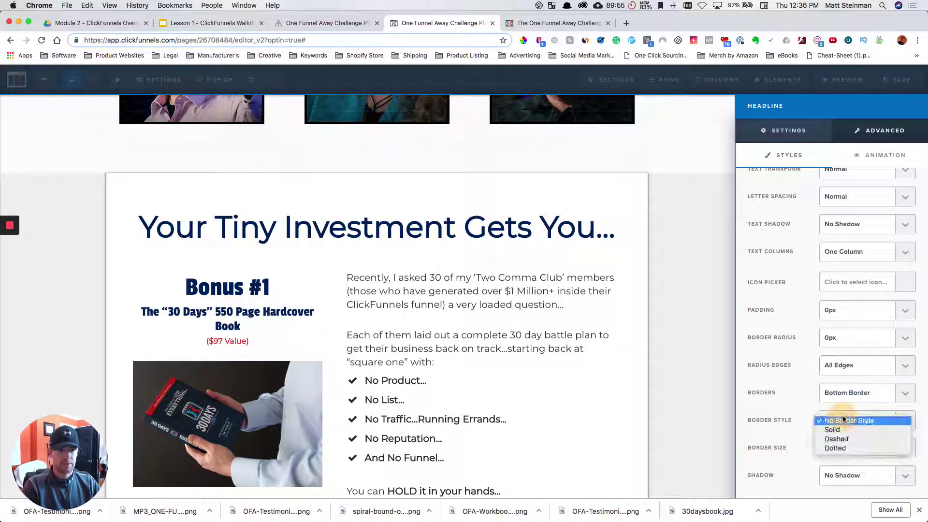
{"action": "left_click", "coordinate": [843, 431]}
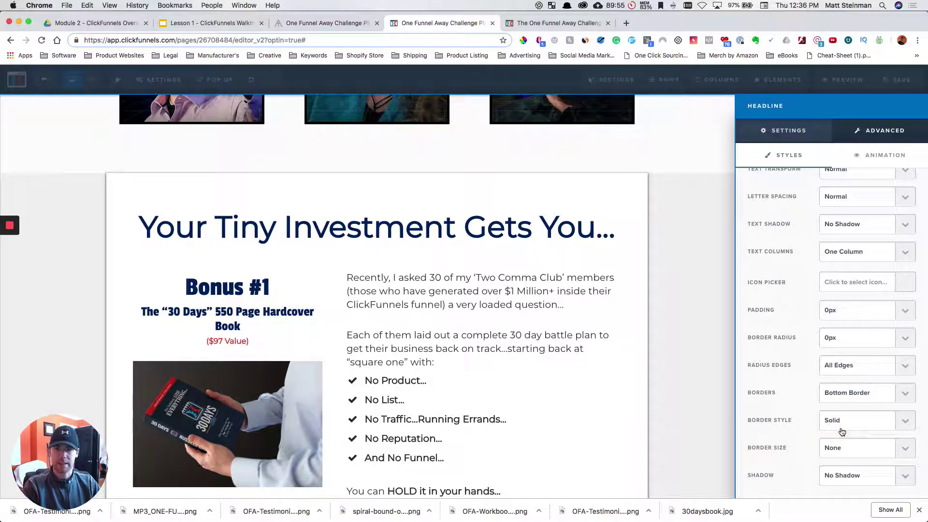
{"action": "left_click", "coordinate": [840, 451]}
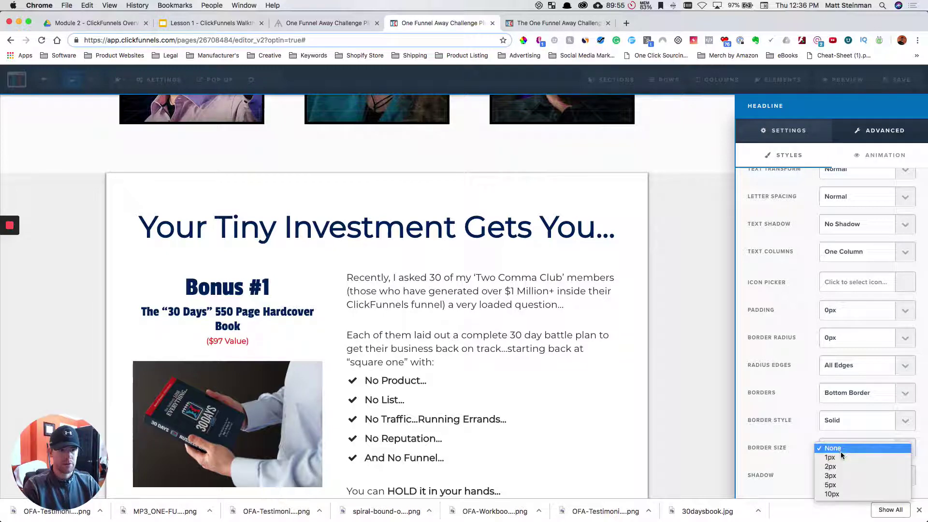
{"action": "left_click", "coordinate": [841, 454]}
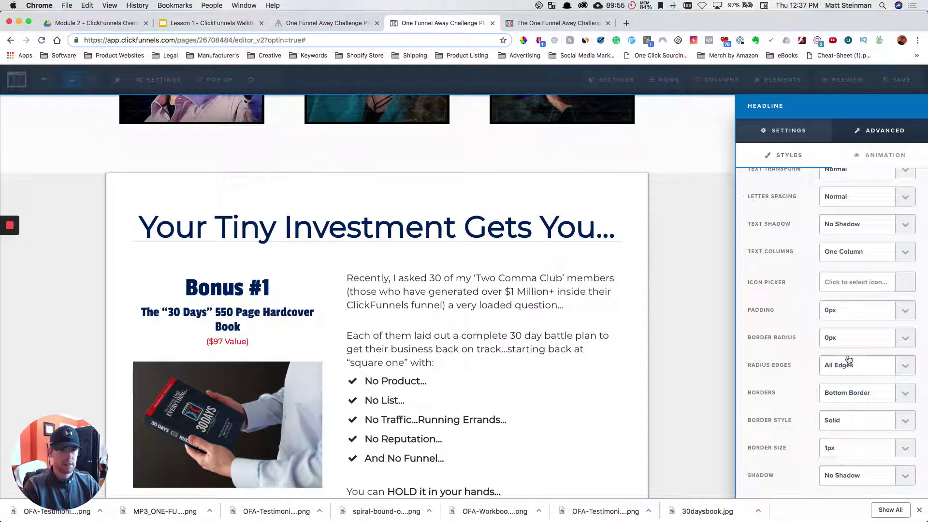
Try paddings of 20px and 15px on the headline, settle on 5px, and close its settings.
{"action": "left_click", "coordinate": [846, 313]}
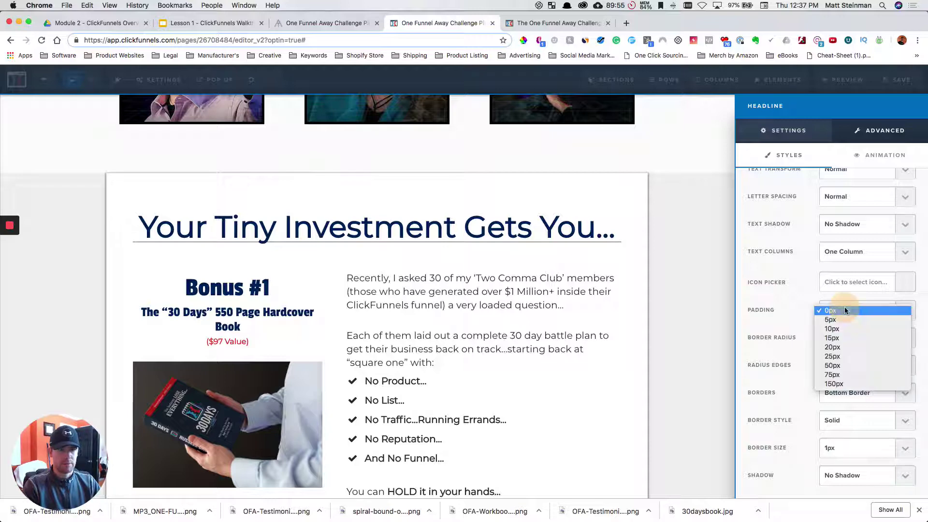
{"action": "left_click", "coordinate": [844, 348]}
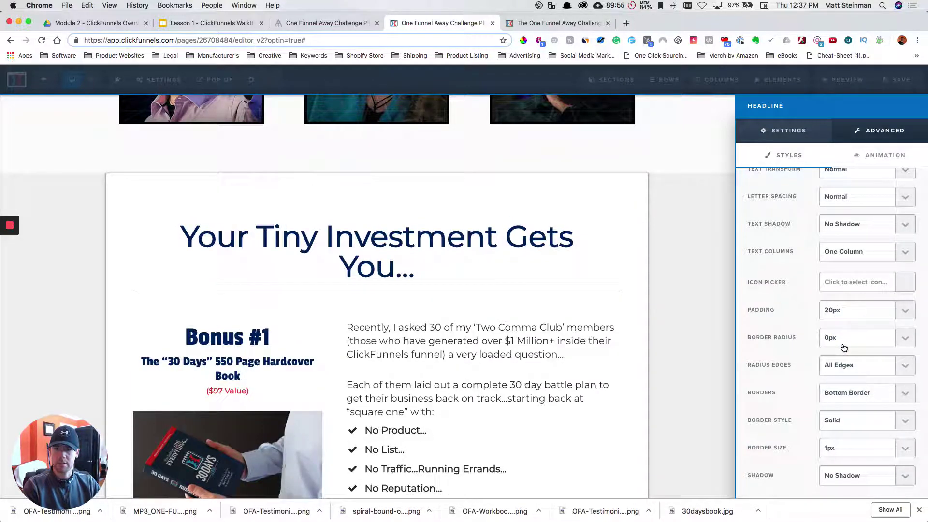
{"action": "left_click", "coordinate": [850, 311]}
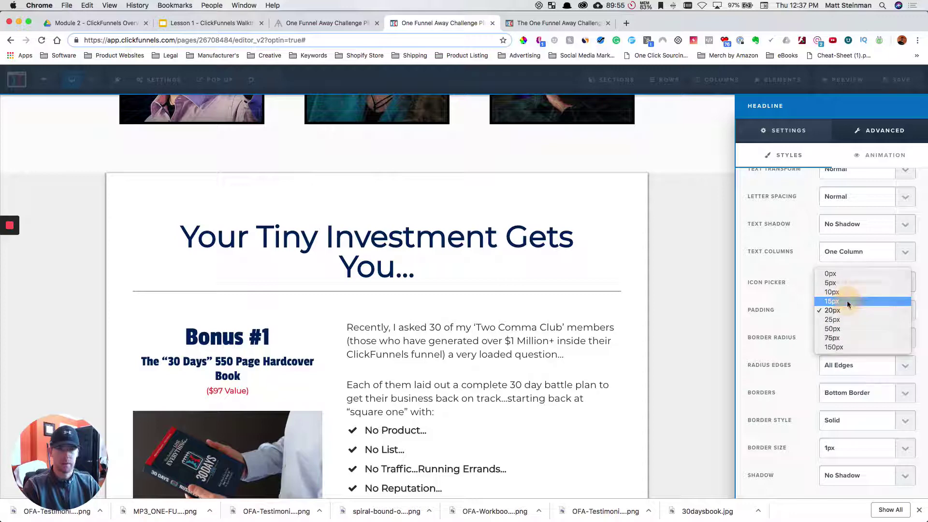
{"action": "left_click", "coordinate": [847, 301]}
{"action": "left_click", "coordinate": [847, 310]}
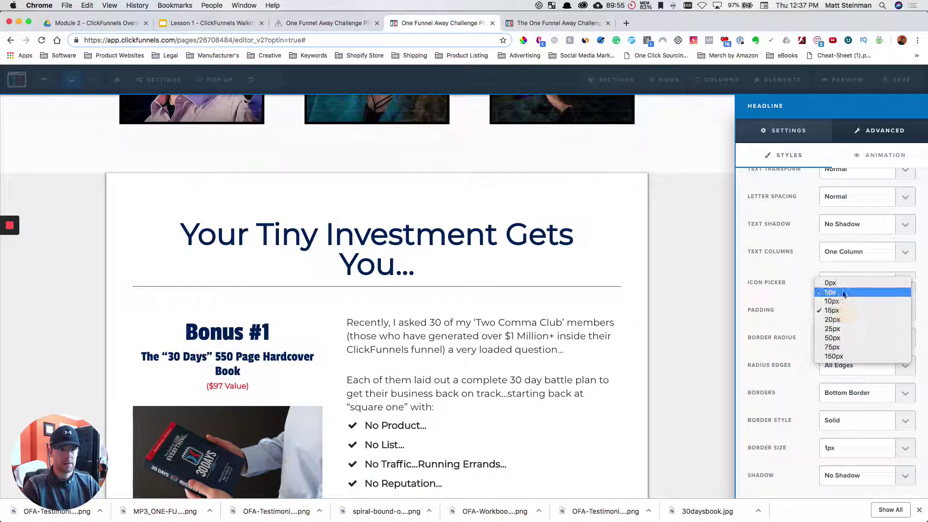
{"action": "left_click", "coordinate": [844, 295]}
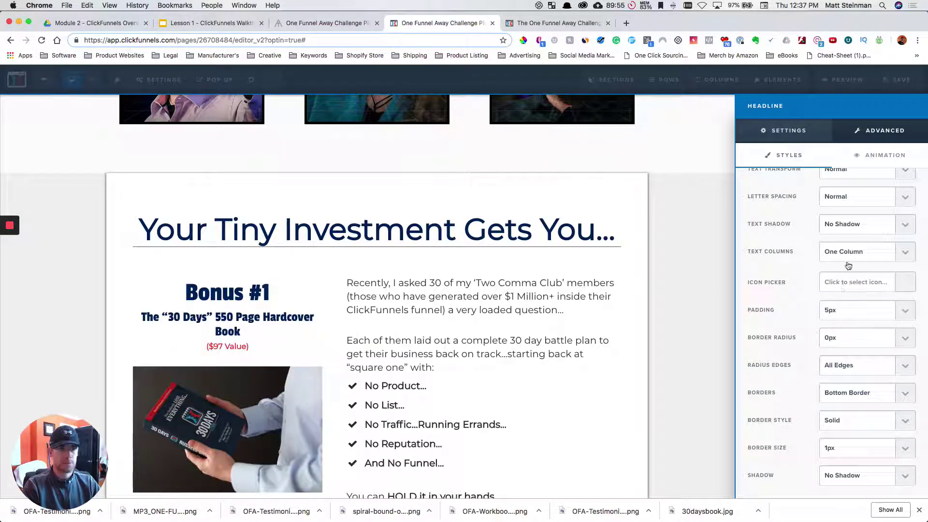
{"action": "scroll", "coordinate": [849, 266], "scroll_direction": "up", "scroll_amount": 2}
{"action": "left_click", "coordinate": [817, 131]}
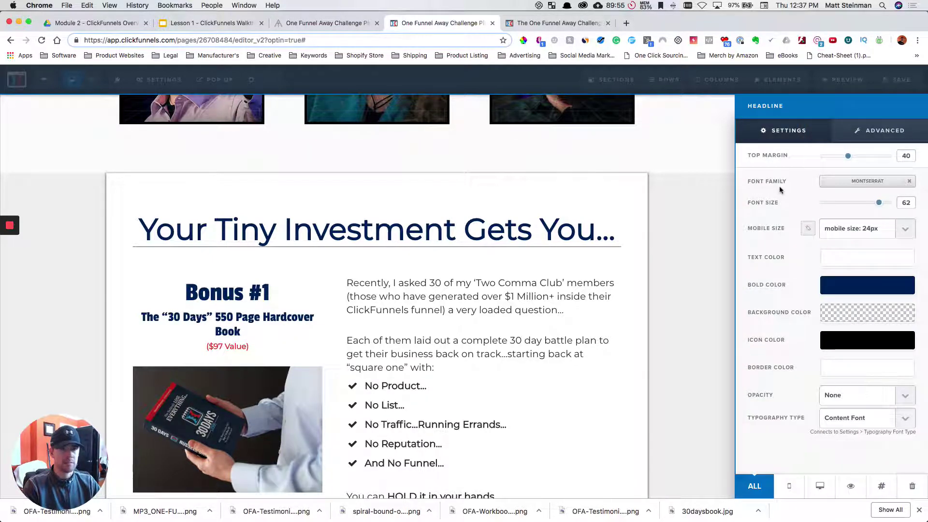
{"action": "left_click", "coordinate": [676, 276]}
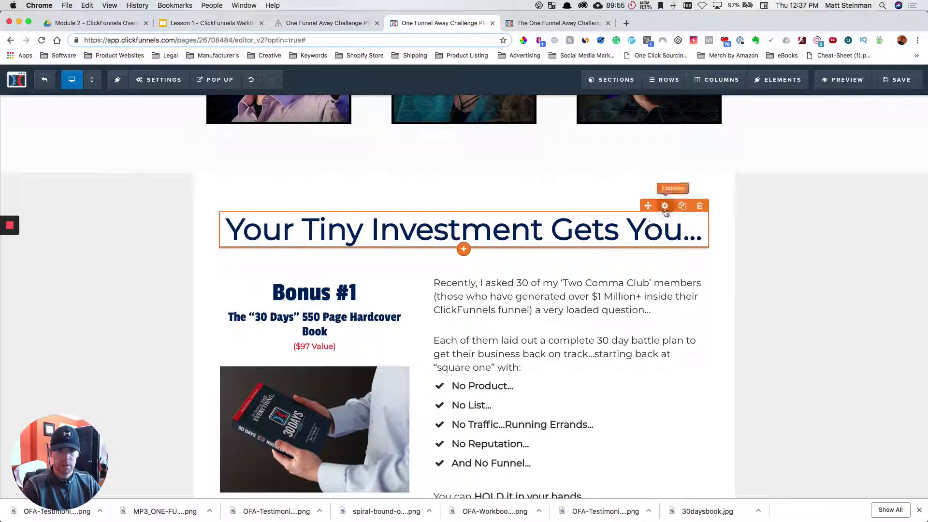
Set the "Your Tiny Investment Gets You..." headline's borders to No Border and close its settings.
{"action": "left_click", "coordinate": [665, 206]}
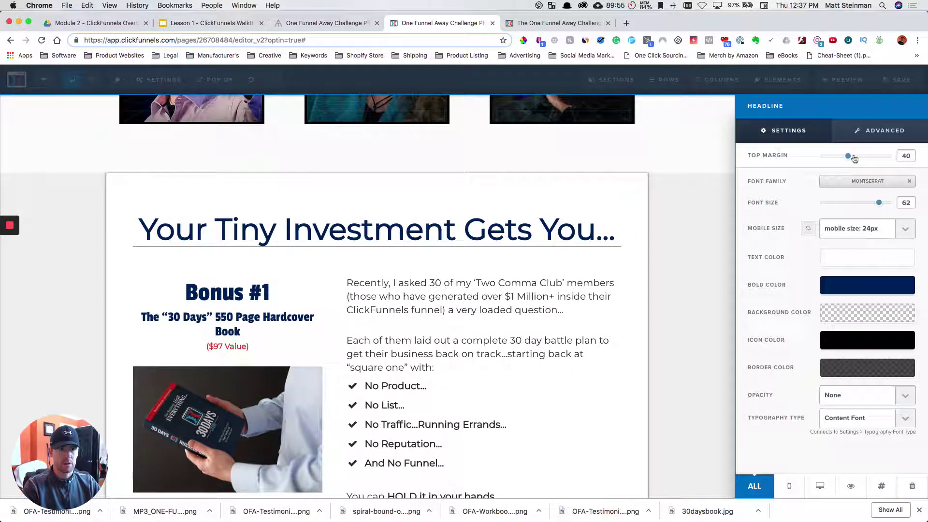
{"action": "left_click", "coordinate": [863, 130]}
{"action": "scroll", "coordinate": [828, 354], "scroll_direction": "down", "scroll_amount": 3}
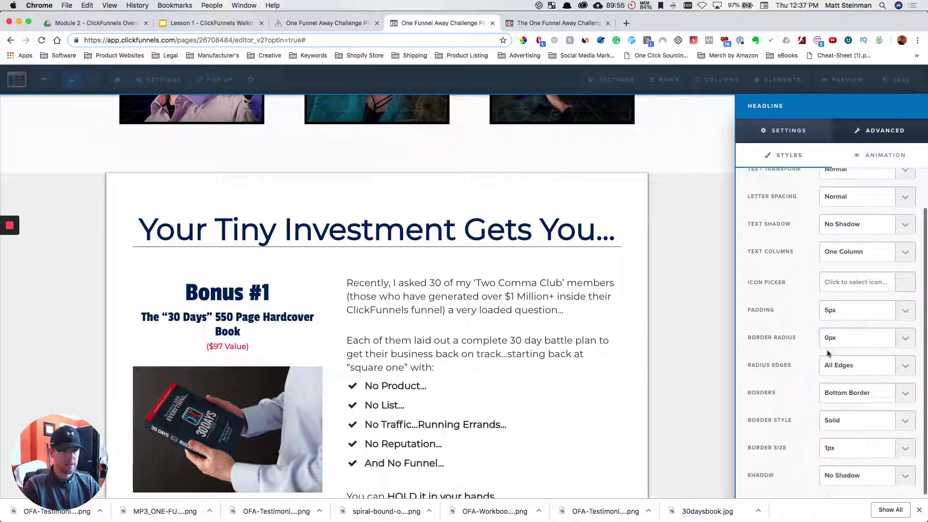
{"action": "left_click", "coordinate": [840, 365]}
{"action": "left_click", "coordinate": [843, 394]}
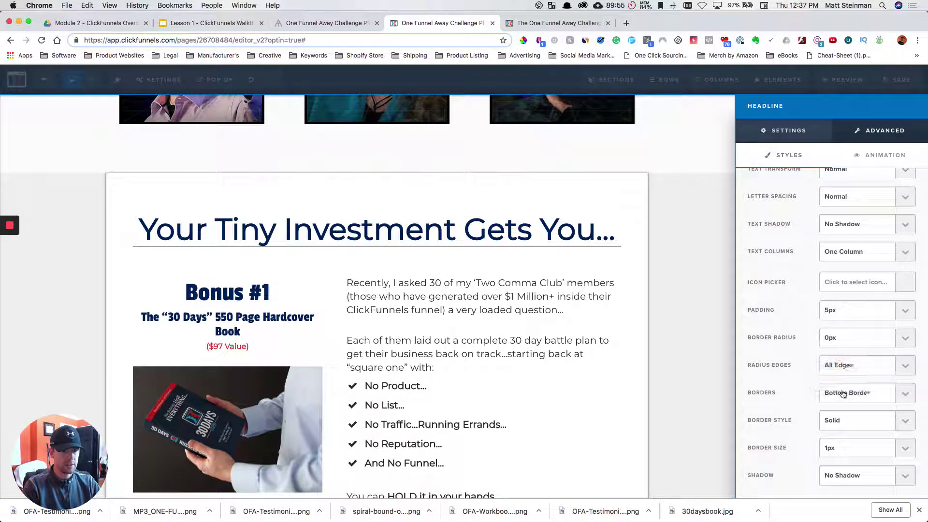
{"action": "left_click", "coordinate": [842, 394]}
{"action": "left_click", "coordinate": [841, 375]}
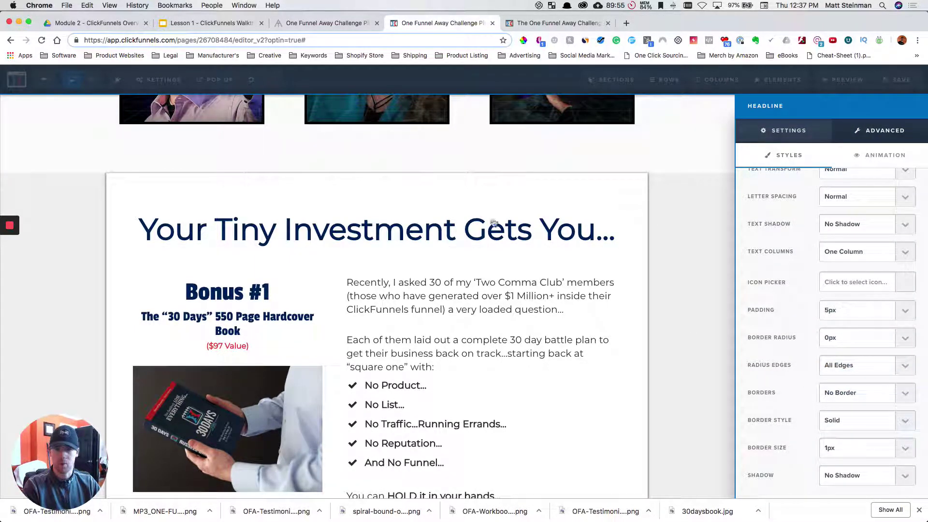
{"action": "left_click", "coordinate": [400, 211]}
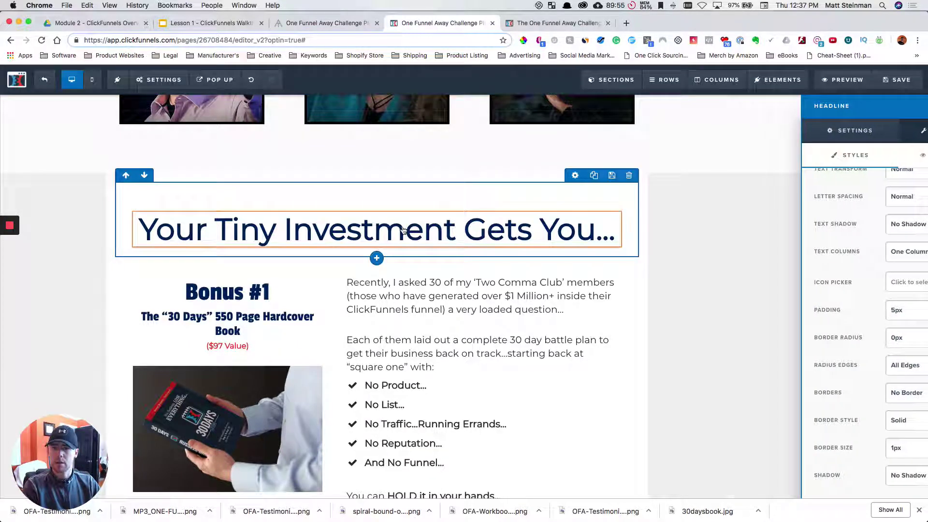
Add a Divider element directly below the "Your Tiny Investment Gets You..." headline.
{"action": "left_click", "coordinate": [464, 250]}
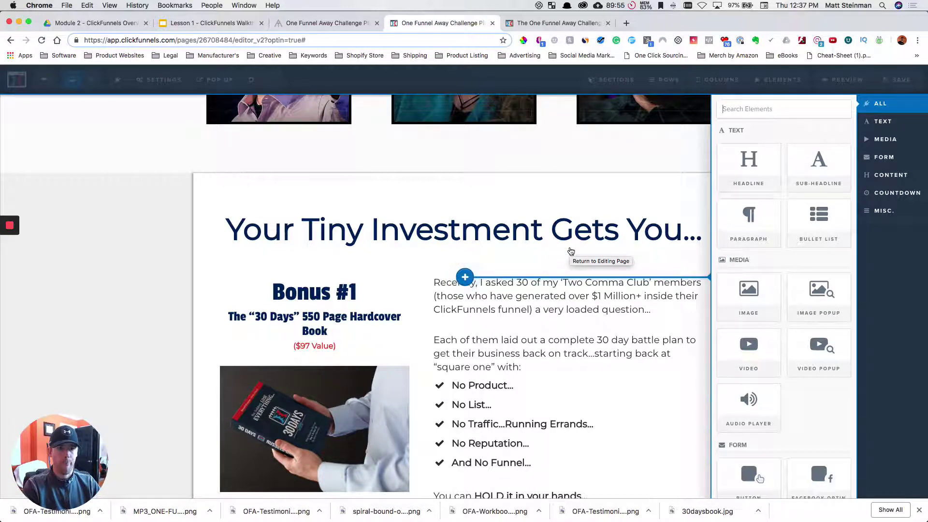
{"action": "scroll", "coordinate": [754, 348], "scroll_direction": "down", "scroll_amount": 6}
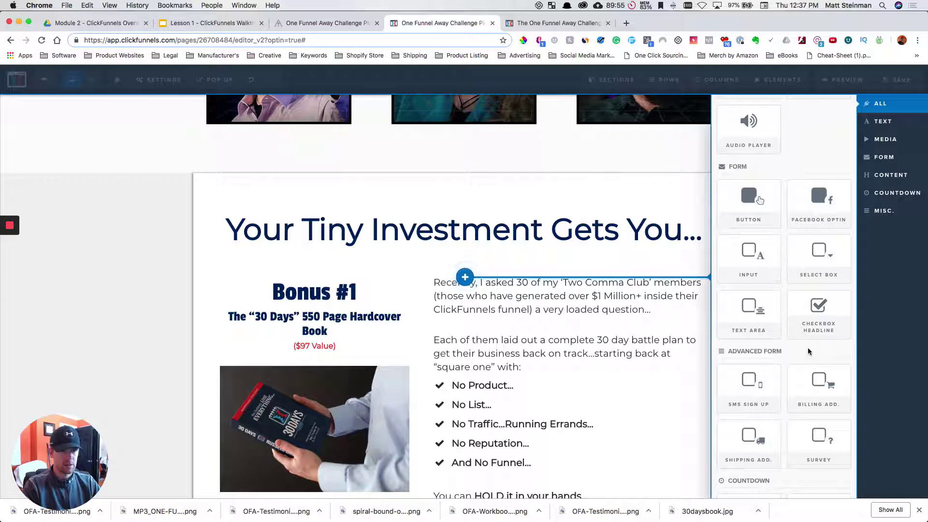
{"action": "scroll", "coordinate": [809, 352], "scroll_direction": "down", "scroll_amount": 6}
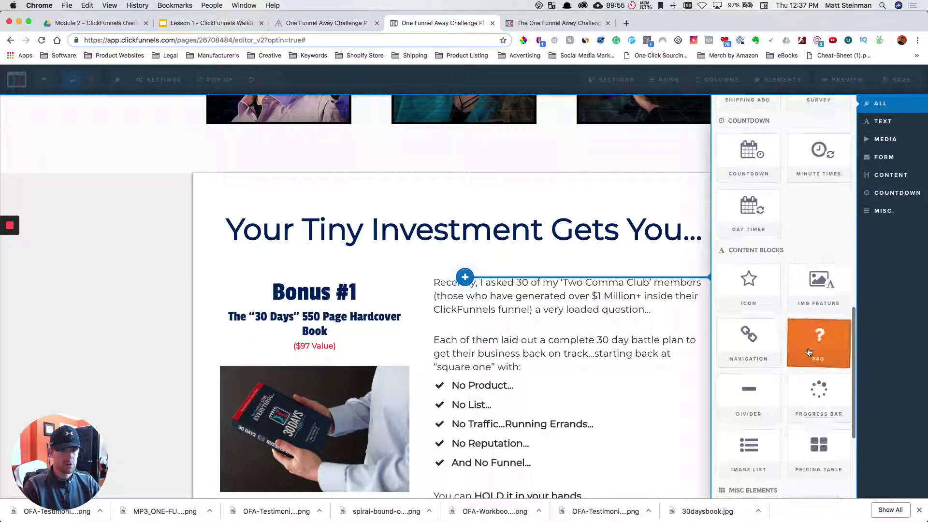
{"action": "left_click", "coordinate": [749, 399]}
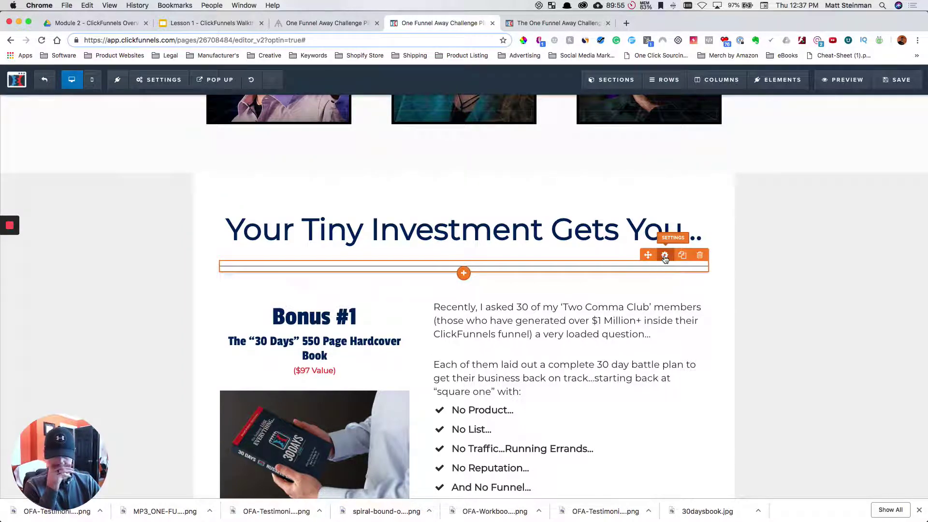
Set the new divider's width to 80 Percent and its alignment to Center.
{"action": "left_click", "coordinate": [665, 256]}
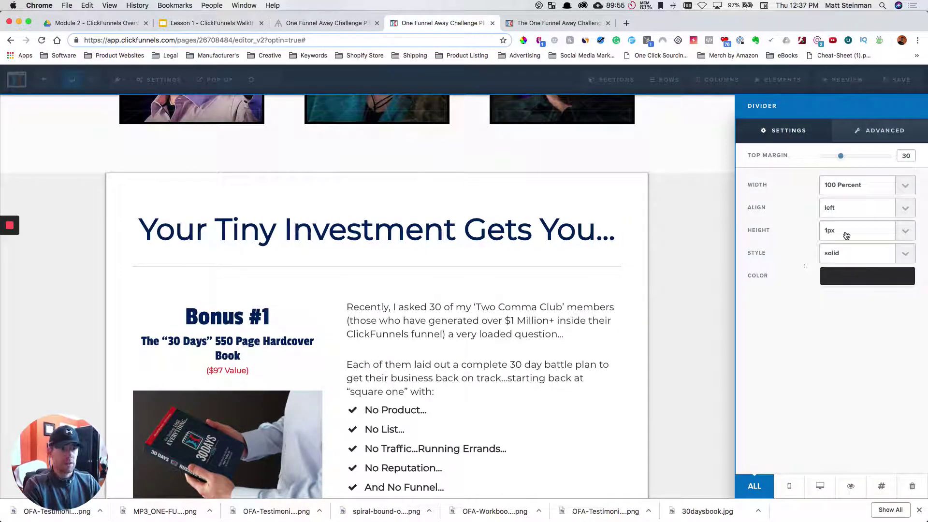
{"action": "left_click", "coordinate": [844, 187]}
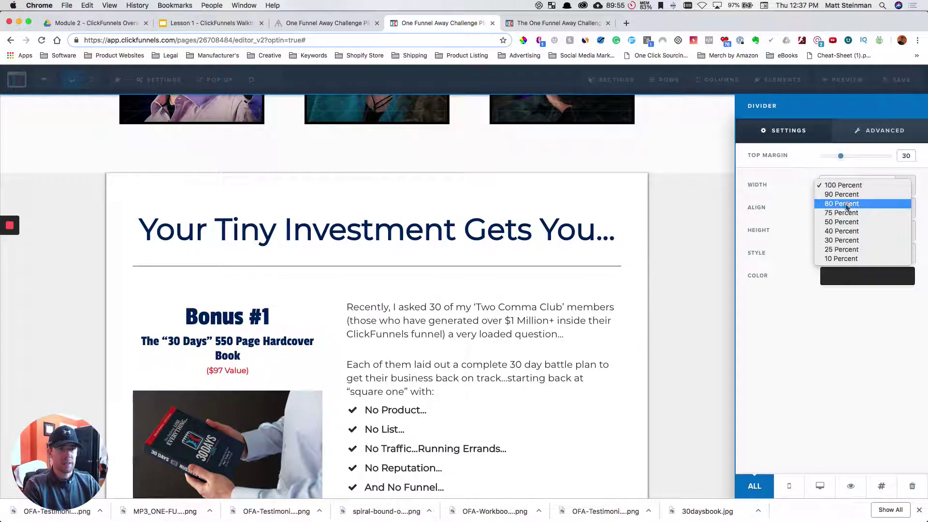
{"action": "left_click", "coordinate": [847, 208]}
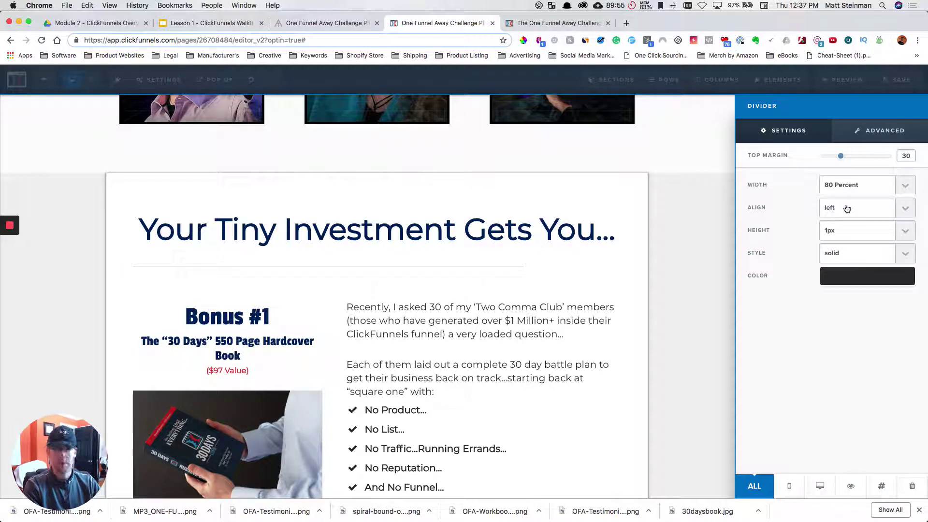
{"action": "left_click", "coordinate": [846, 208]}
{"action": "left_click", "coordinate": [843, 217]}
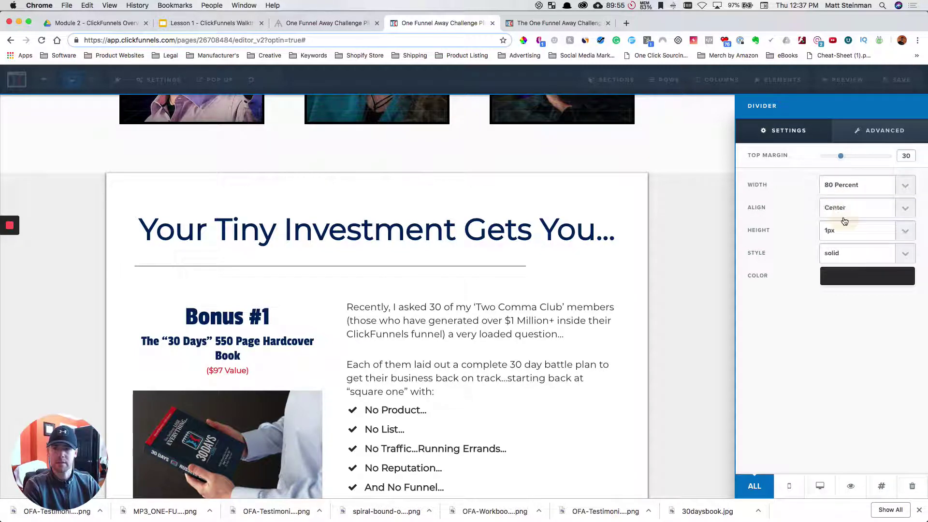
Reduce the divider color's opacity to 0.5 and set the divider's height to 2px.
{"action": "left_click", "coordinate": [853, 279]}
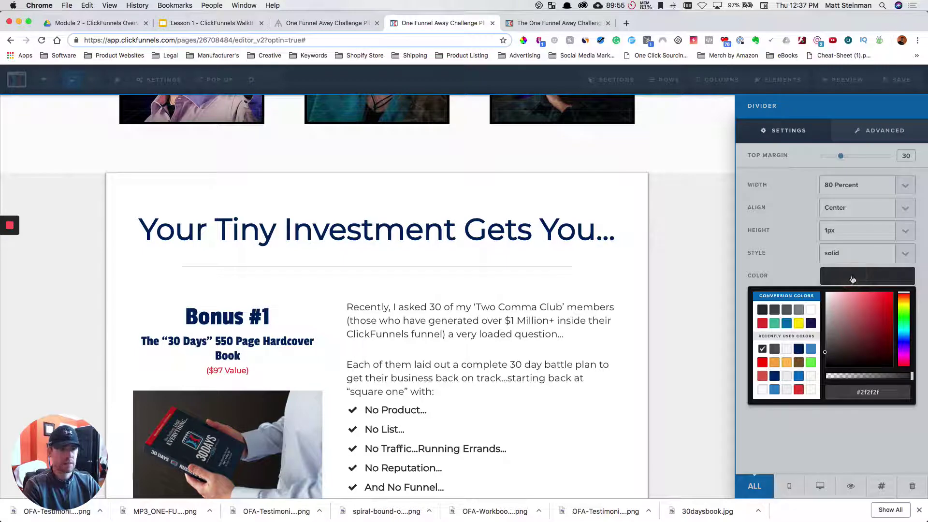
{"action": "left_click_drag", "start_coordinate": [913, 376], "coordinate": [869, 380]}
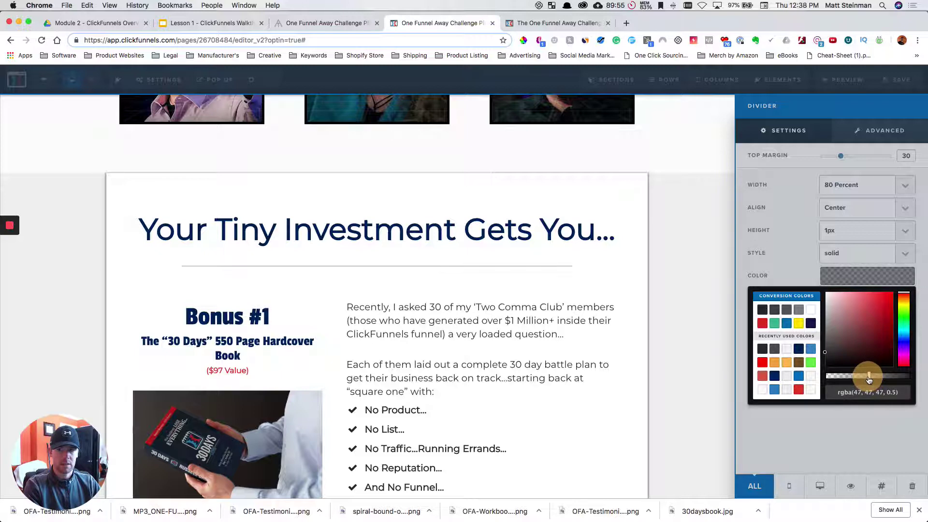
{"action": "left_click", "coordinate": [872, 420]}
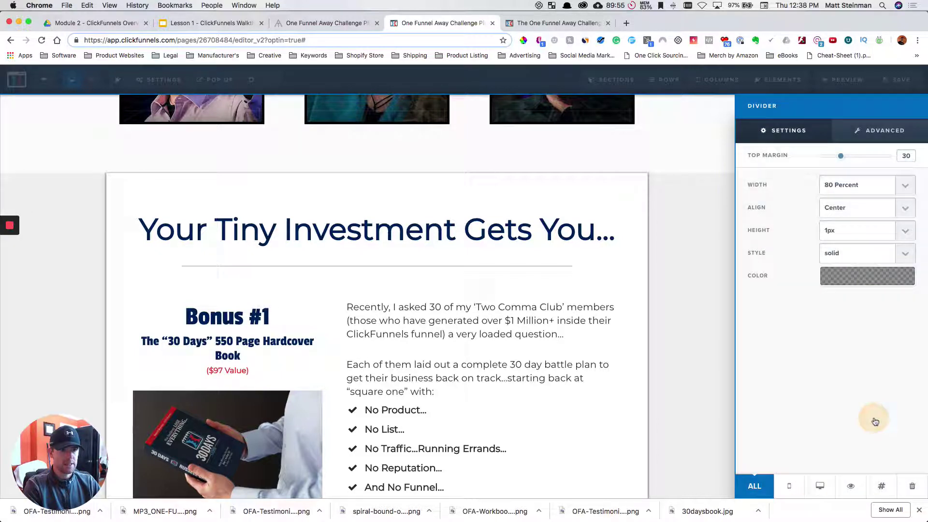
{"action": "left_click", "coordinate": [862, 233]}
{"action": "left_click", "coordinate": [862, 243]}
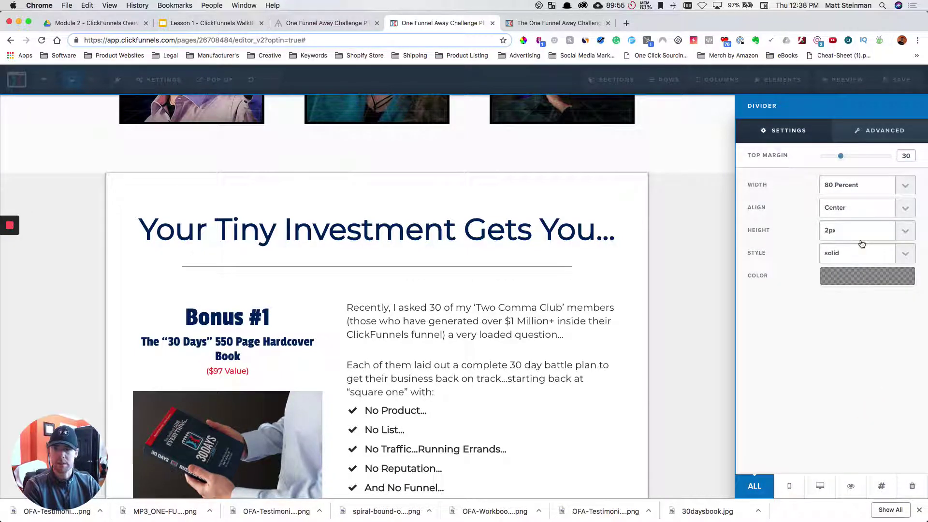
Reduce the divider's top margin to 15 and close its settings.
{"action": "left_click", "coordinate": [881, 130]}
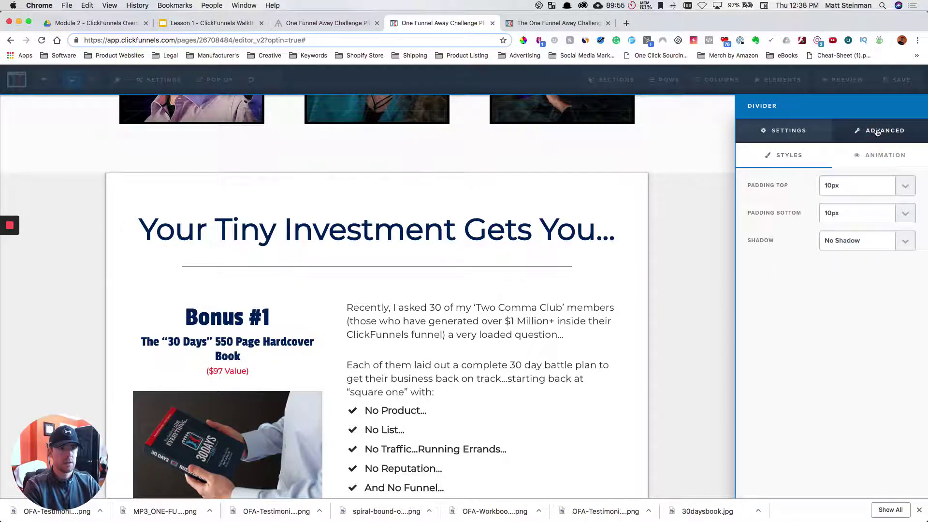
{"action": "left_click", "coordinate": [799, 132]}
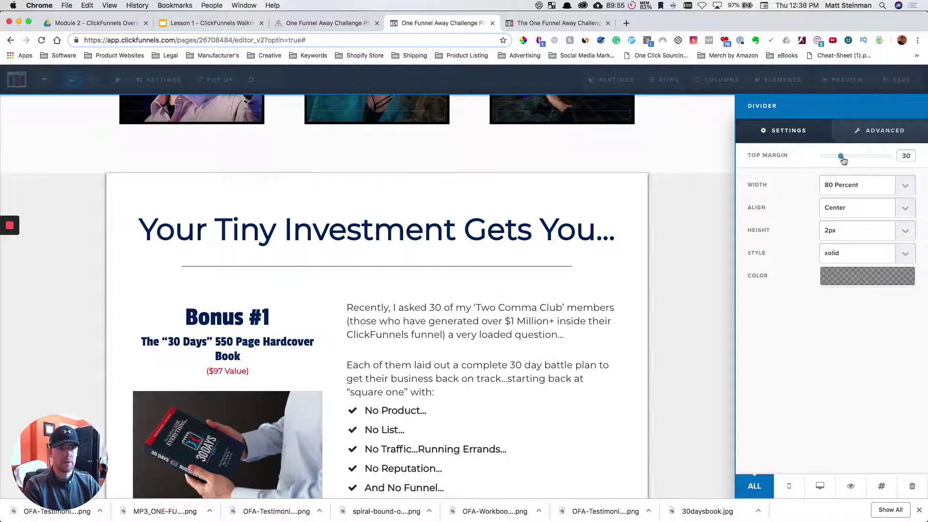
{"action": "left_click_drag", "start_coordinate": [842, 153], "coordinate": [830, 156]}
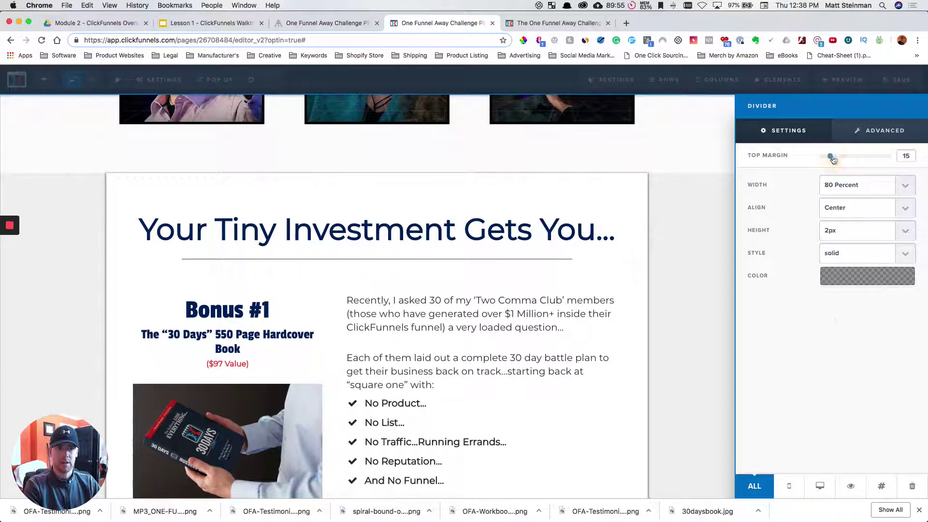
{"action": "left_click", "coordinate": [709, 324]}
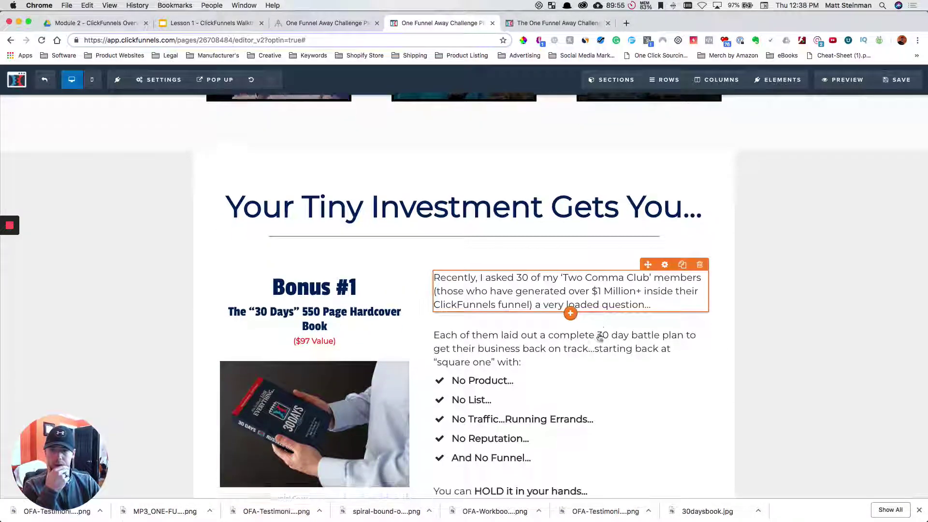
{"action": "scroll", "coordinate": [600, 336], "scroll_direction": "down", "scroll_amount": 5}
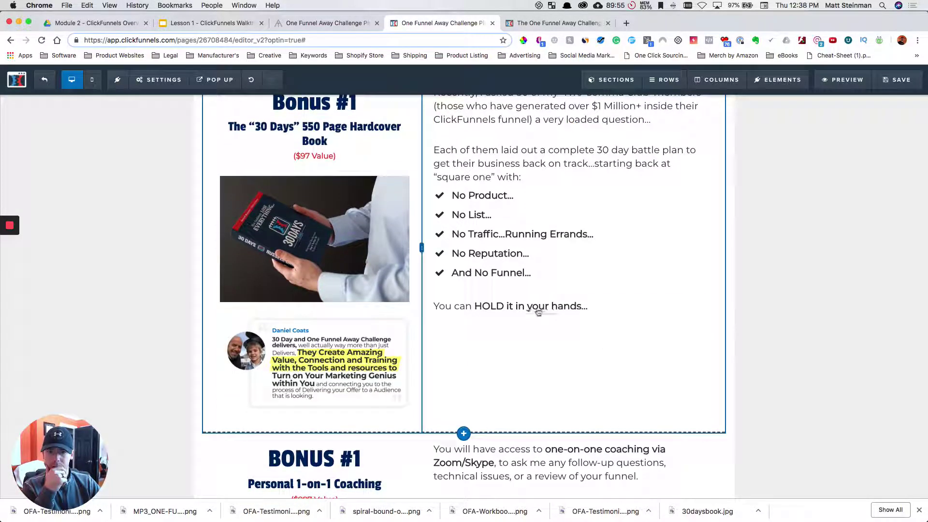
{"action": "scroll", "coordinate": [508, 362], "scroll_direction": "down", "scroll_amount": 4}
{"action": "scroll", "coordinate": [510, 365], "scroll_direction": "up", "scroll_amount": 9}
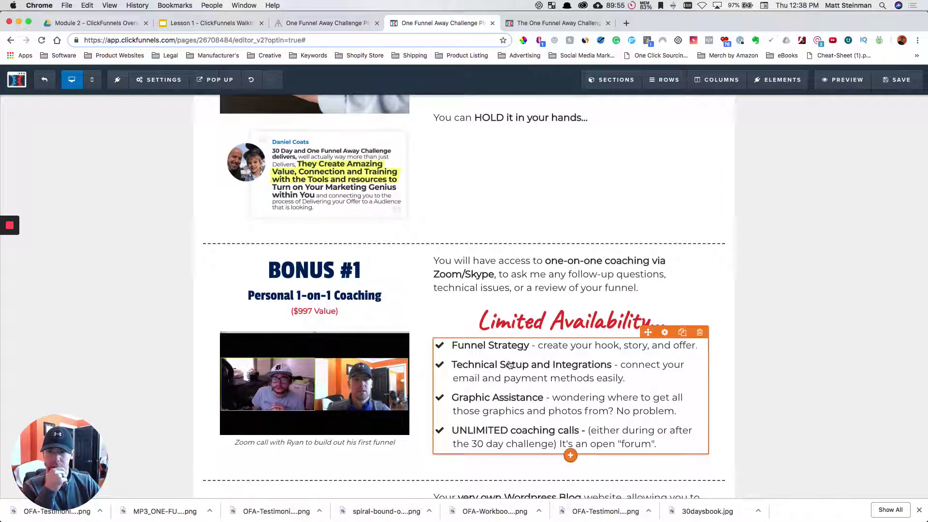
{"action": "scroll", "coordinate": [510, 365], "scroll_direction": "down", "scroll_amount": 7}
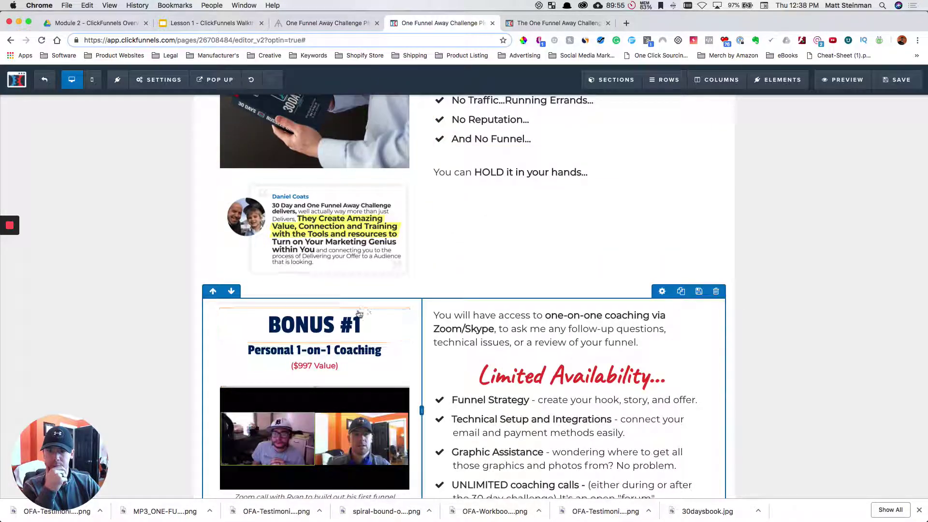
Change the duplicated coaching row's "BONUS #1" headline to "BONUS #2".
{"action": "left_click", "coordinate": [355, 325]}
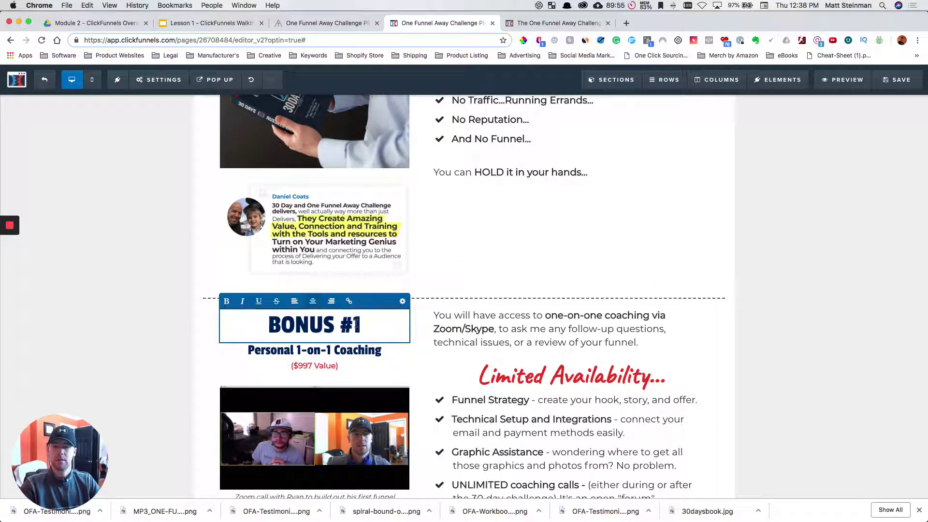
{"action": "key", "text": "Delete"}
{"action": "type", "text": "2"}
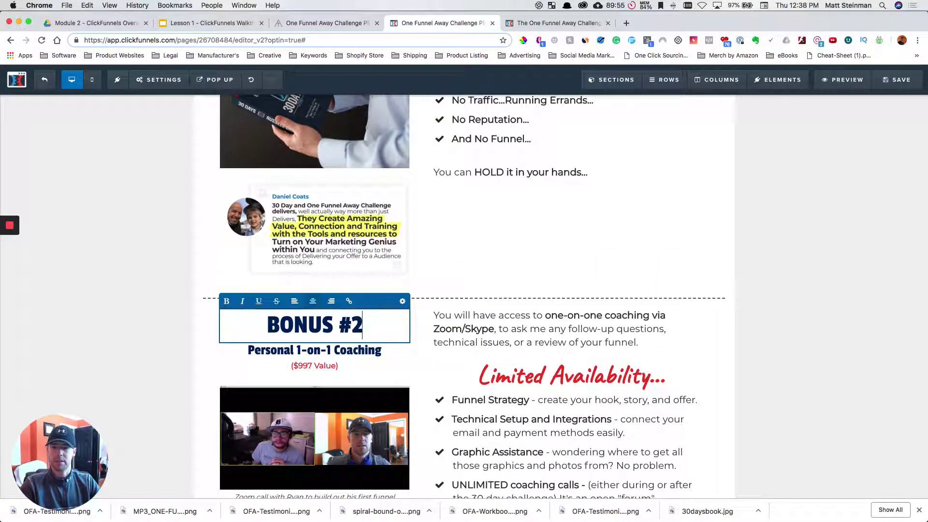
Switch to the onefunnelaway.com/challenge page and copy the Bonus #2 sub-headline "A Physical Spiral Bound Copy Of The One Funnel Away Challenge Workbook".
{"action": "left_click", "coordinate": [570, 23]}
{"action": "scroll", "coordinate": [567, 163], "scroll_direction": "down", "scroll_amount": 3}
{"action": "scroll", "coordinate": [567, 163], "scroll_direction": "down", "scroll_amount": 20}
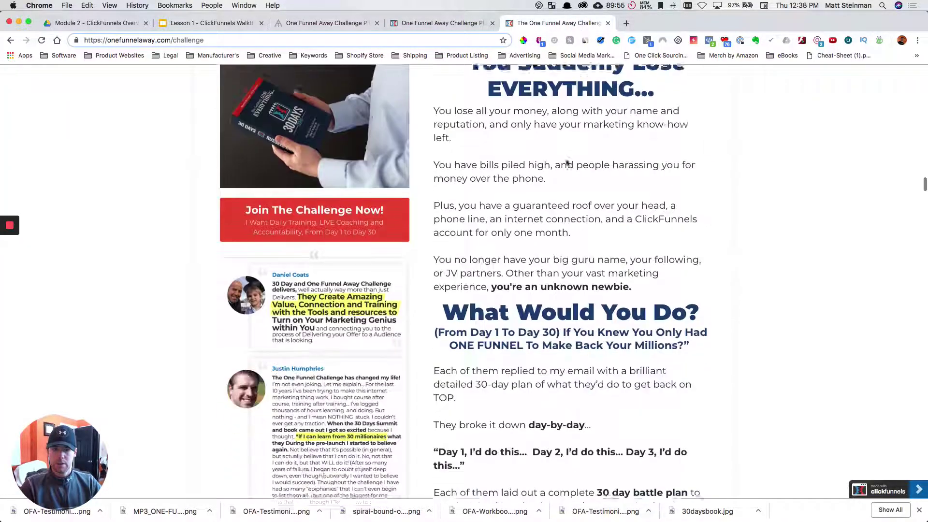
{"action": "scroll", "coordinate": [567, 163], "scroll_direction": "down", "scroll_amount": 4}
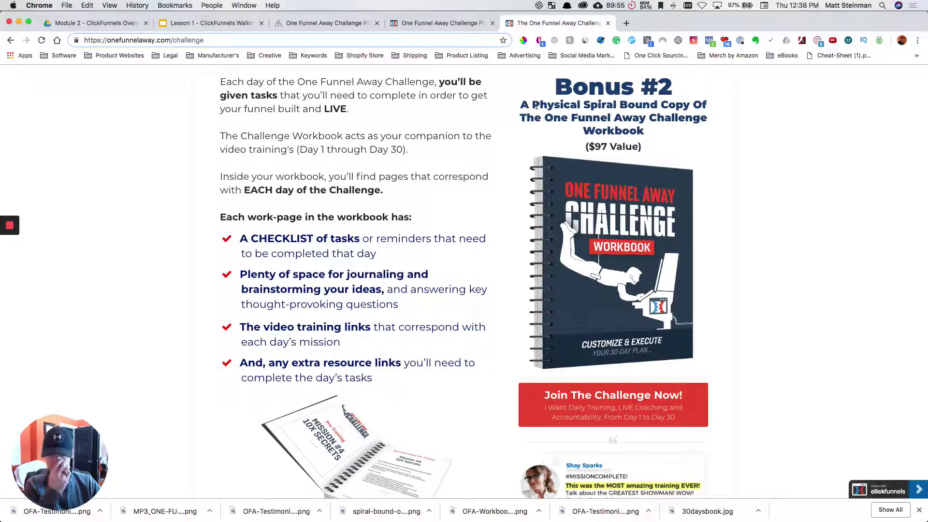
{"action": "left_click_drag", "start_coordinate": [523, 104], "coordinate": [651, 133]}
{"action": "key", "text": "cmd+c"}
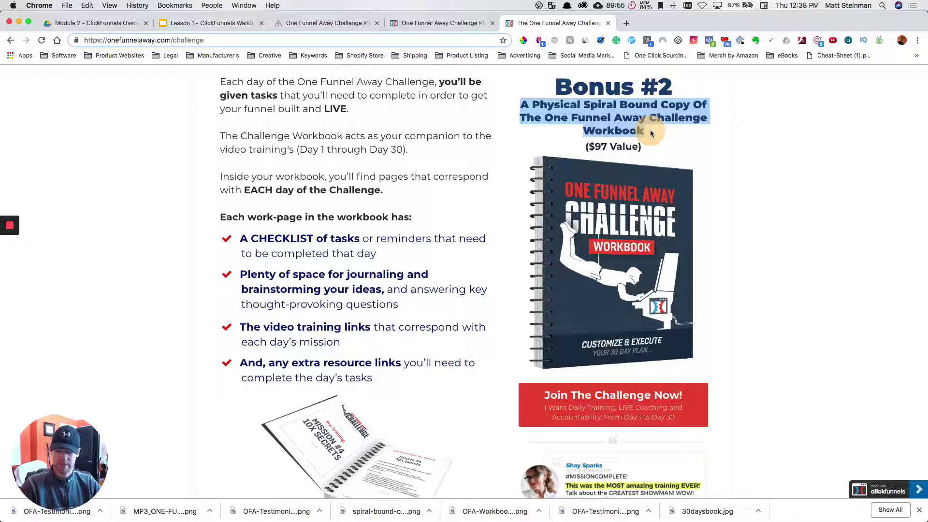
Back in the ClickFunnels editor, replace the "Personal 1-on-1 Coaching" sub-headline with the copied workbook sub-headline.
{"action": "left_click", "coordinate": [414, 24]}
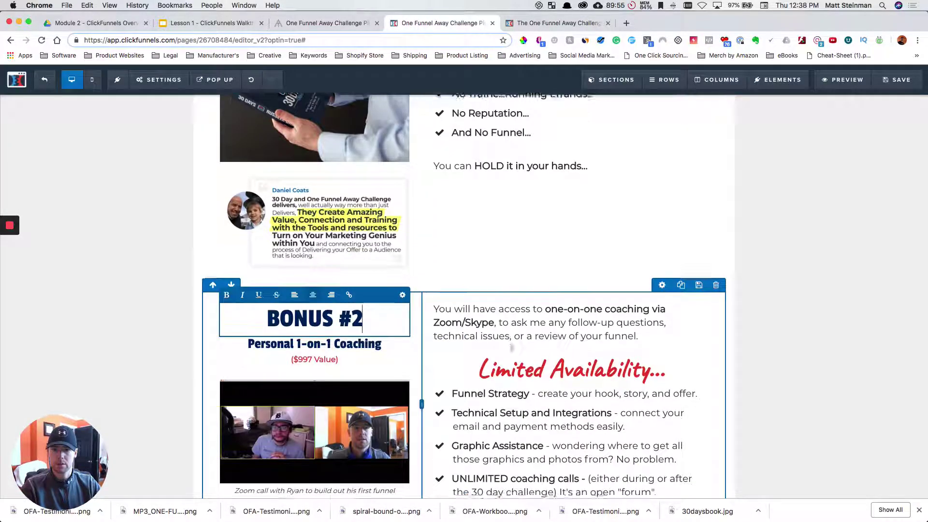
{"action": "scroll", "coordinate": [337, 309], "scroll_direction": "down", "scroll_amount": 2}
{"action": "triple_click", "coordinate": [337, 309]}
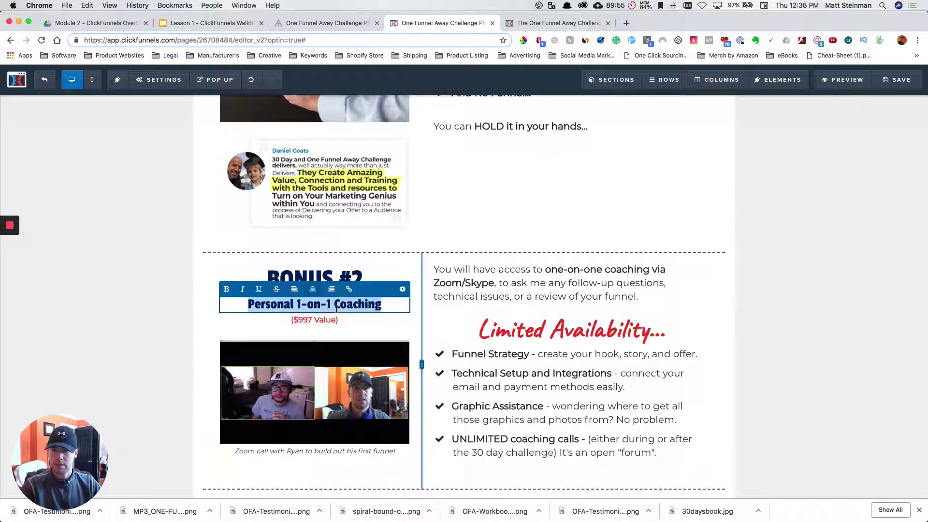
{"action": "key", "text": "cmd+v"}
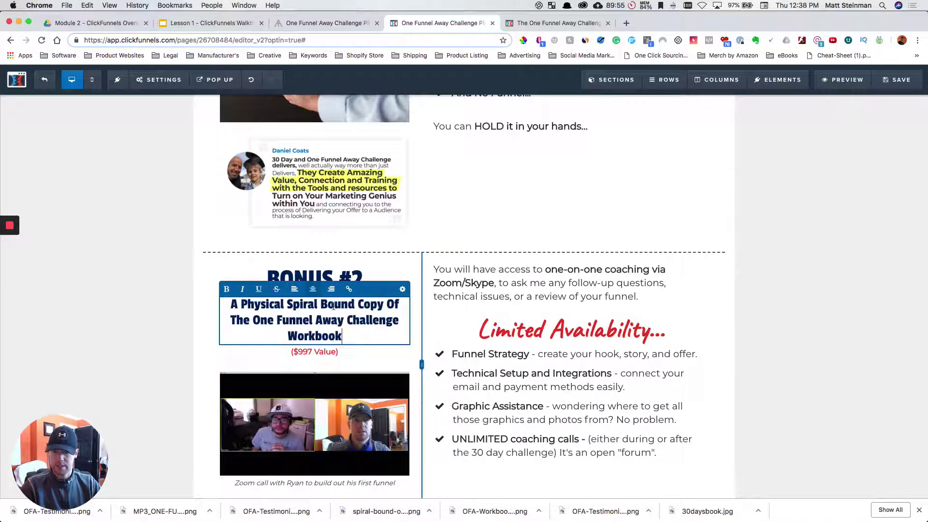
Change the value line under the workbook sub-headline to "($97 Value)".
{"action": "left_click", "coordinate": [303, 356]}
{"action": "left_click", "coordinate": [303, 356]}
{"action": "key", "text": "BackSpace"}
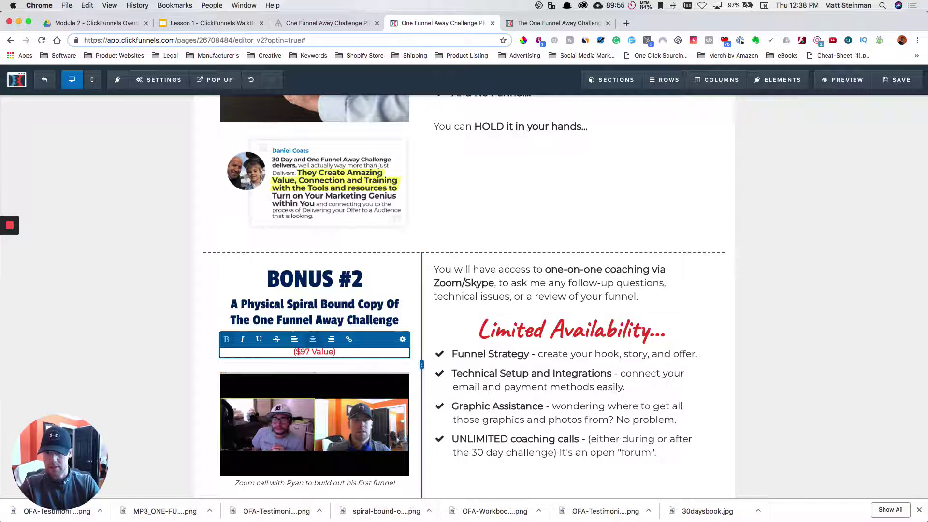
{"action": "left_click", "coordinate": [834, 368]}
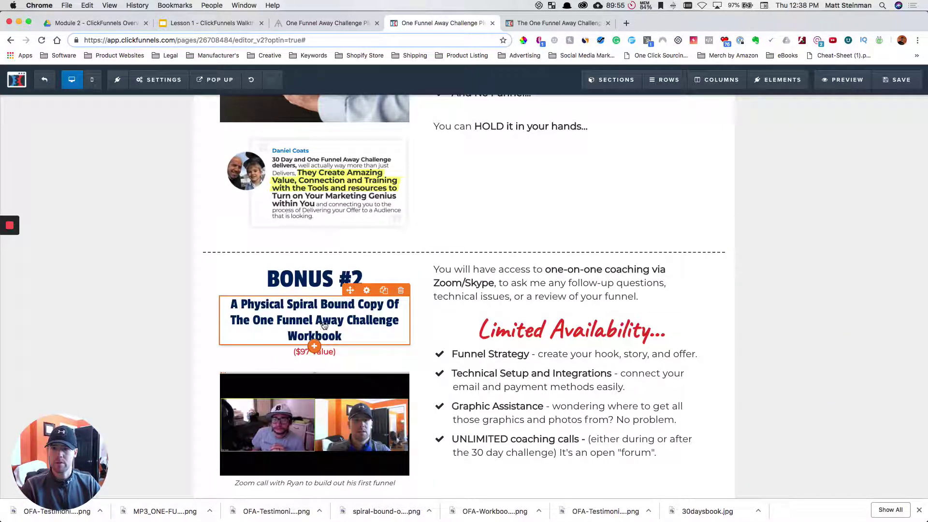
Delete the video-call image from the workbook bonus column, then undo the deletion.
{"action": "scroll", "coordinate": [365, 326], "scroll_direction": "down", "scroll_amount": 4}
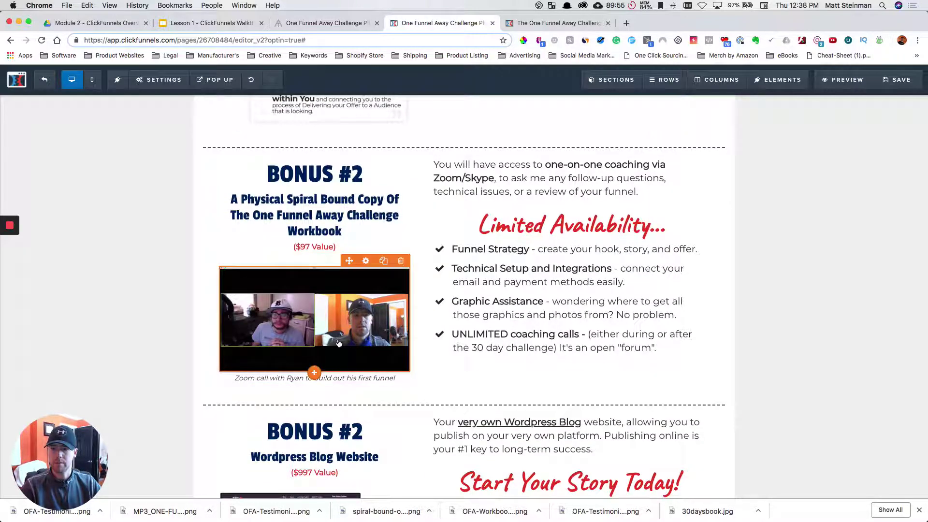
{"action": "left_click", "coordinate": [401, 264]}
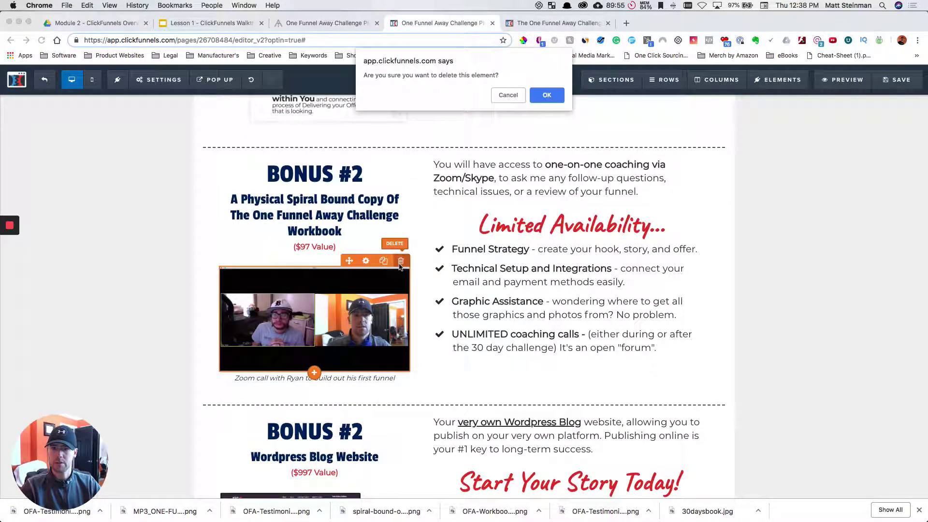
{"action": "left_click", "coordinate": [547, 96]}
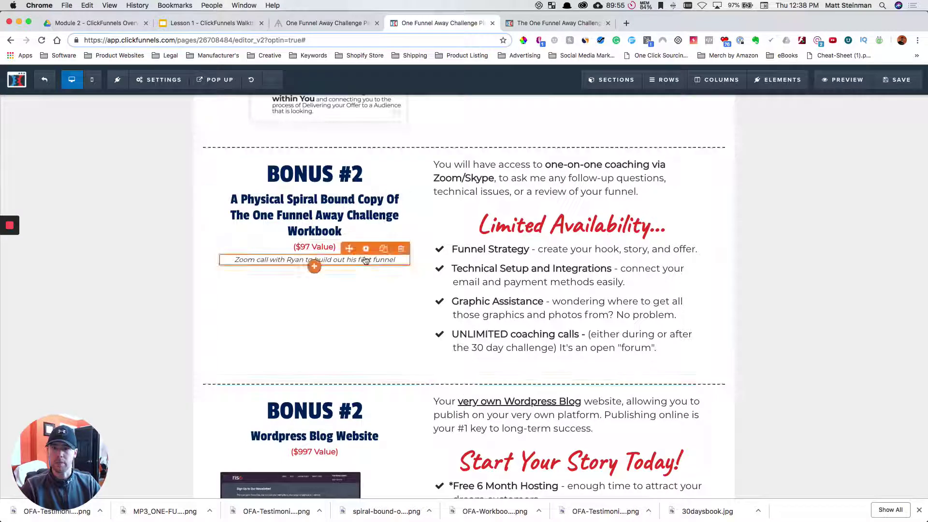
{"action": "left_click", "coordinate": [398, 251]}
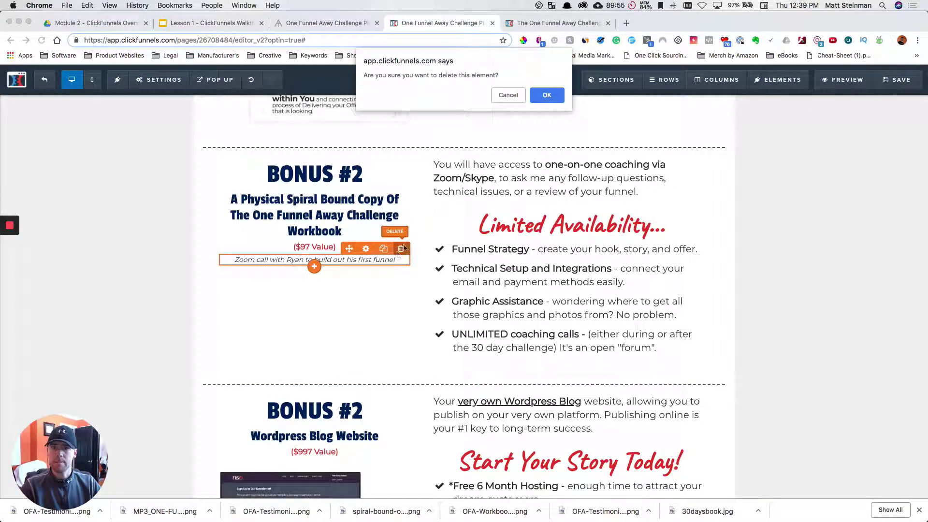
{"action": "left_click", "coordinate": [513, 98]}
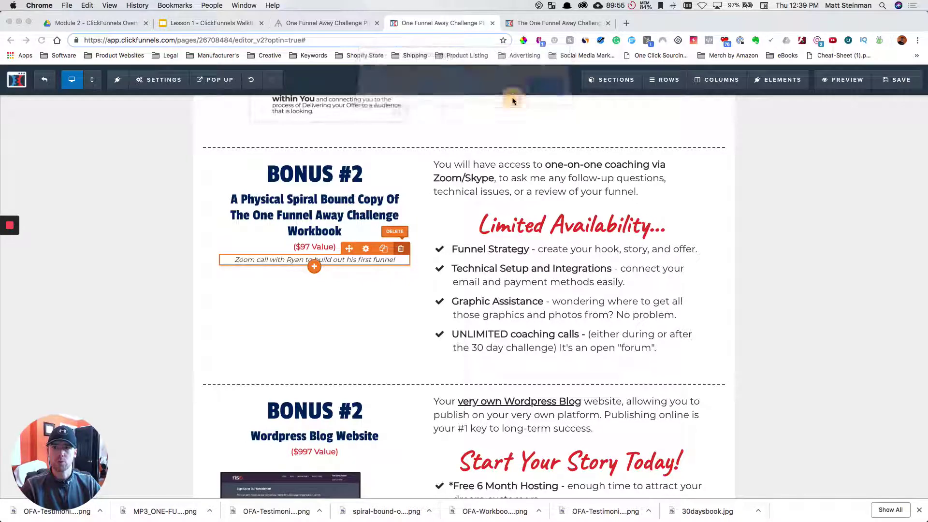
{"action": "left_click", "coordinate": [252, 81]}
{"action": "scroll", "coordinate": [266, 159], "scroll_direction": "up", "scroll_amount": 20}
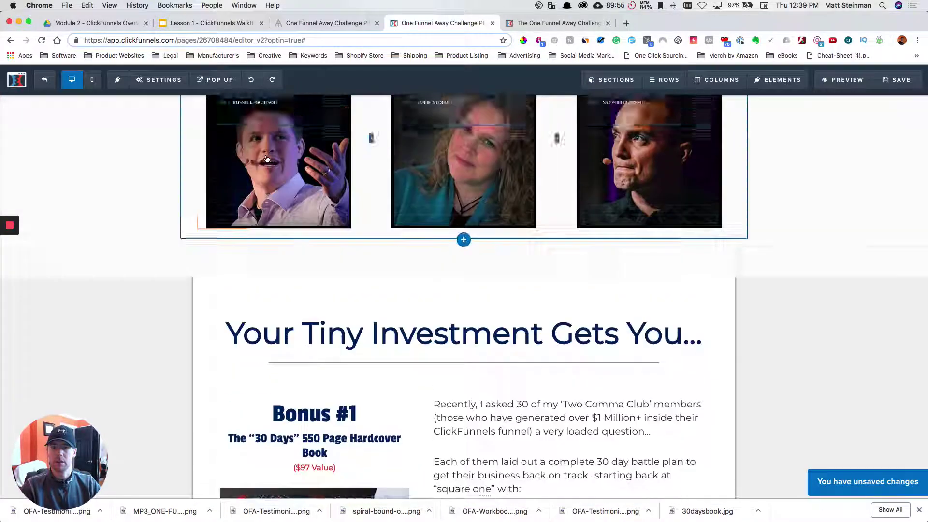
Delete the italic Zoom call caption below the video-call image.
{"action": "scroll", "coordinate": [271, 164], "scroll_direction": "down", "scroll_amount": 15}
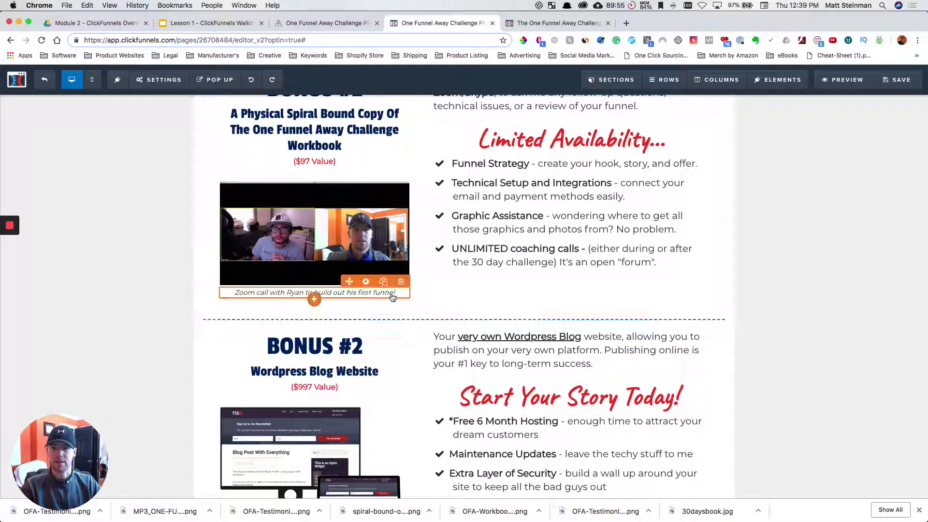
{"action": "left_click", "coordinate": [402, 282]}
{"action": "left_click", "coordinate": [547, 93]}
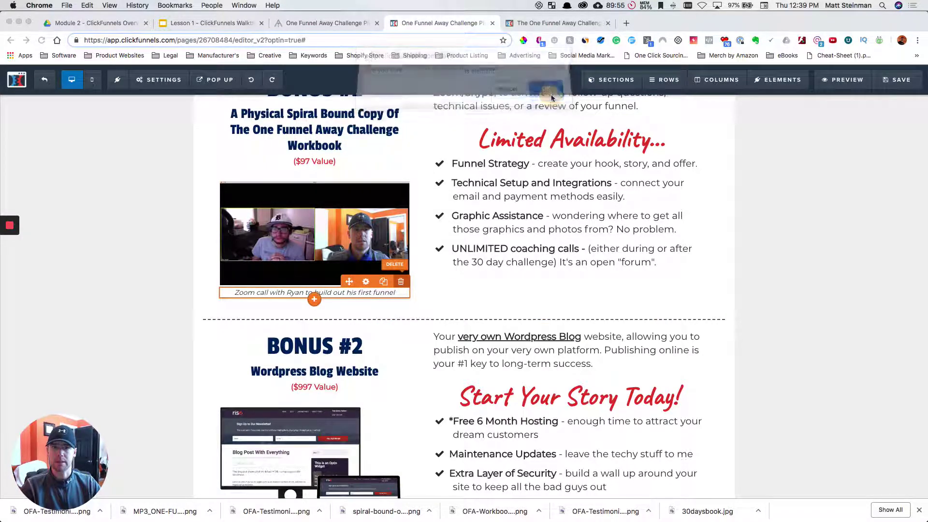
Upload the OFA-Workbook PNG from the OFA Challenge Bonus folder and use it in place of the video-call image.
{"action": "left_click", "coordinate": [301, 239]}
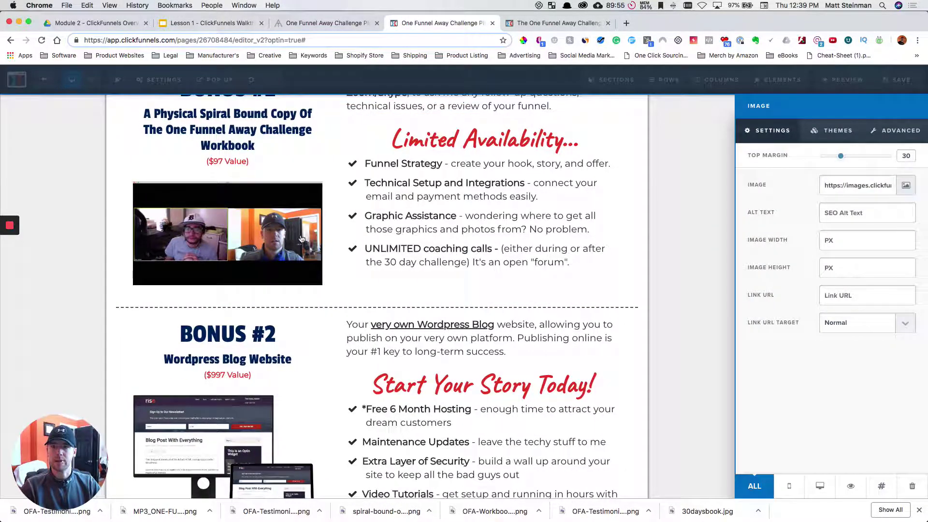
{"action": "left_click", "coordinate": [906, 185]}
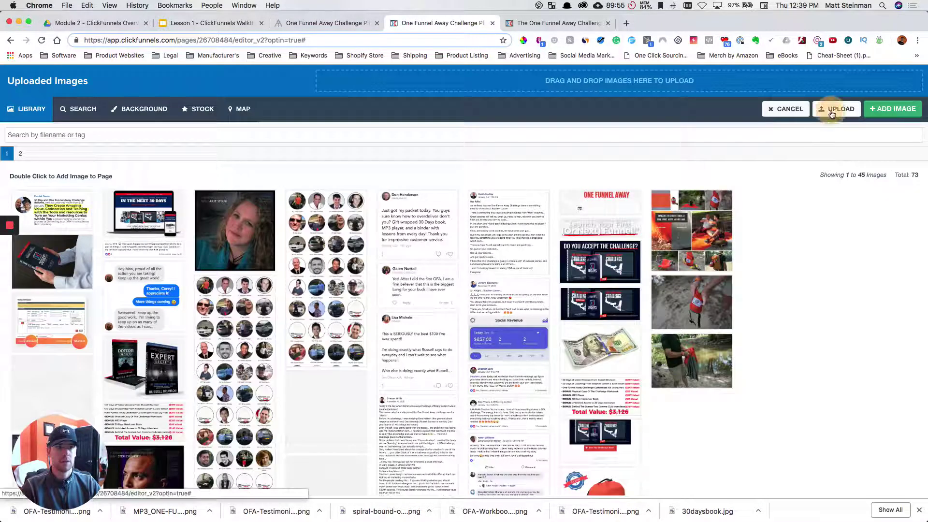
{"action": "left_click", "coordinate": [834, 111]}
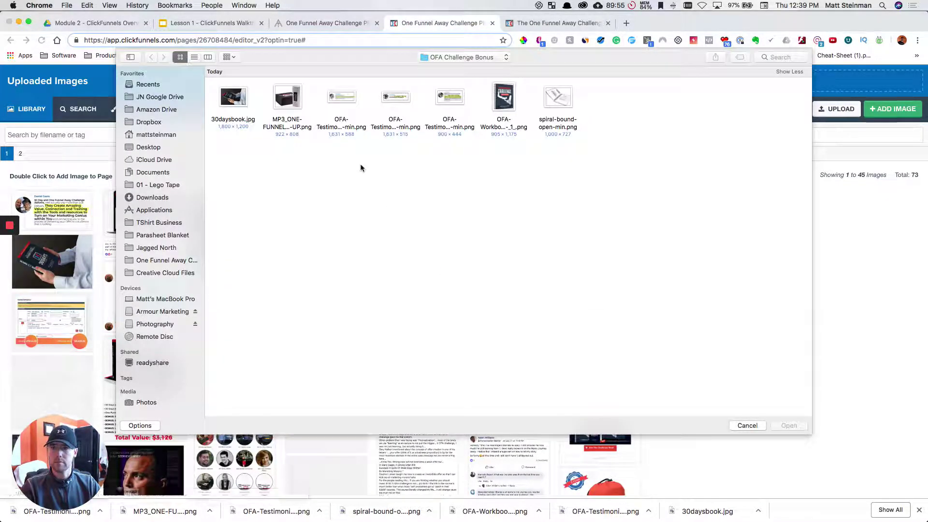
{"action": "left_click", "coordinate": [502, 96]}
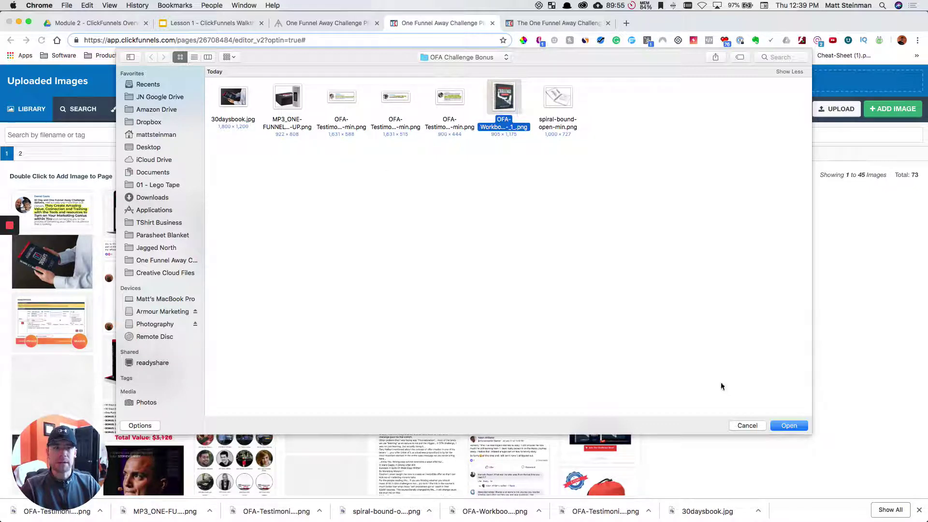
{"action": "left_click", "coordinate": [786, 427]}
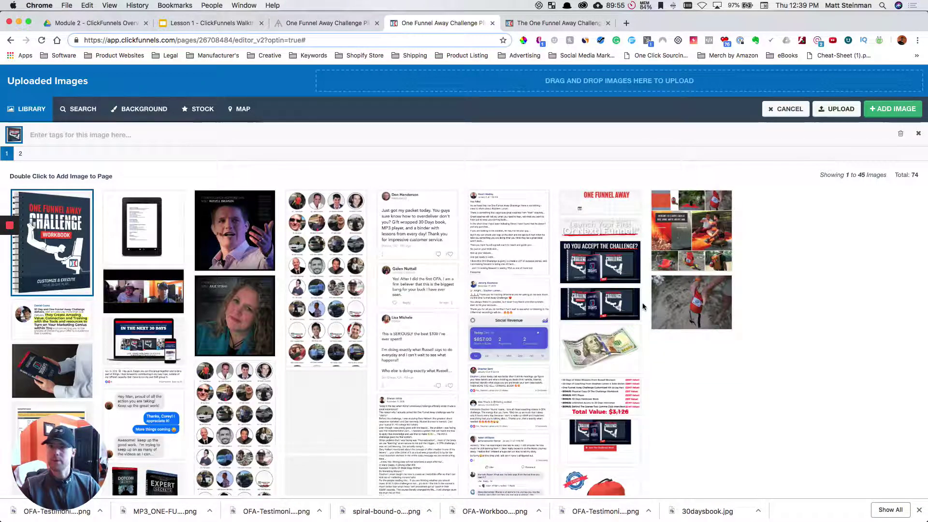
{"action": "left_click", "coordinate": [877, 108]}
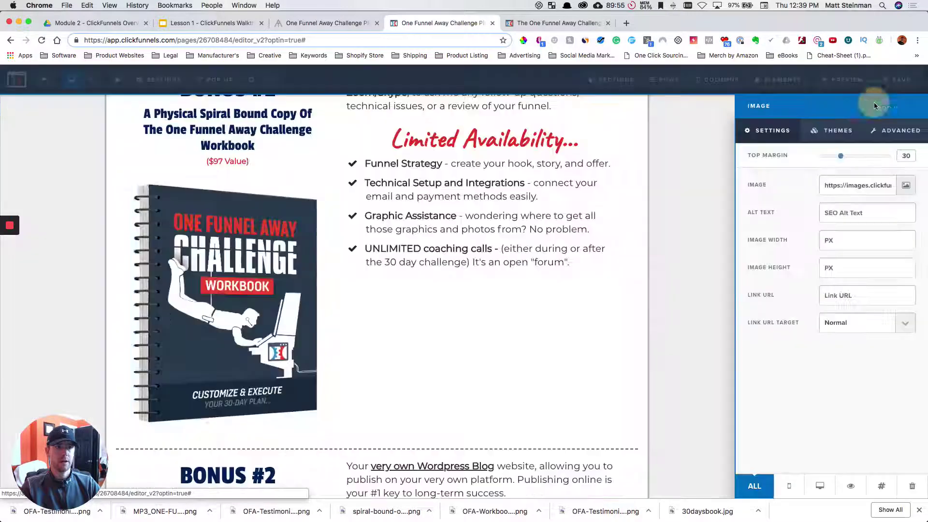
{"action": "left_click", "coordinate": [296, 296]}
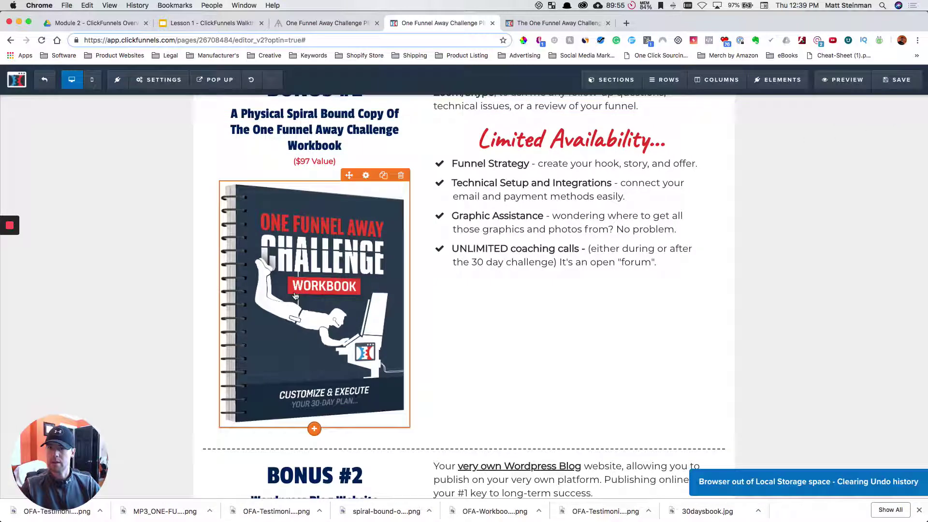
Set the workbook image's width to 250 px.
{"action": "left_click", "coordinate": [355, 228]}
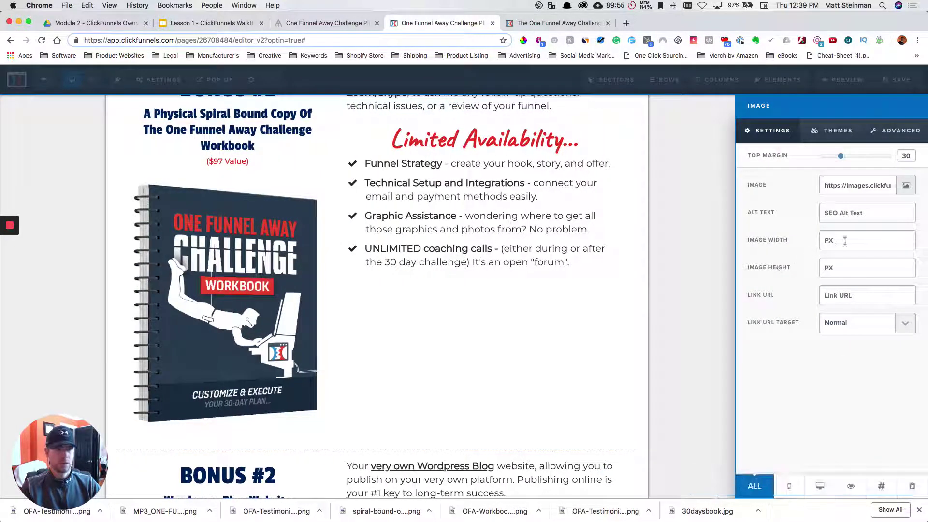
{"action": "left_click", "coordinate": [844, 239]}
{"action": "type", "text": "300"}
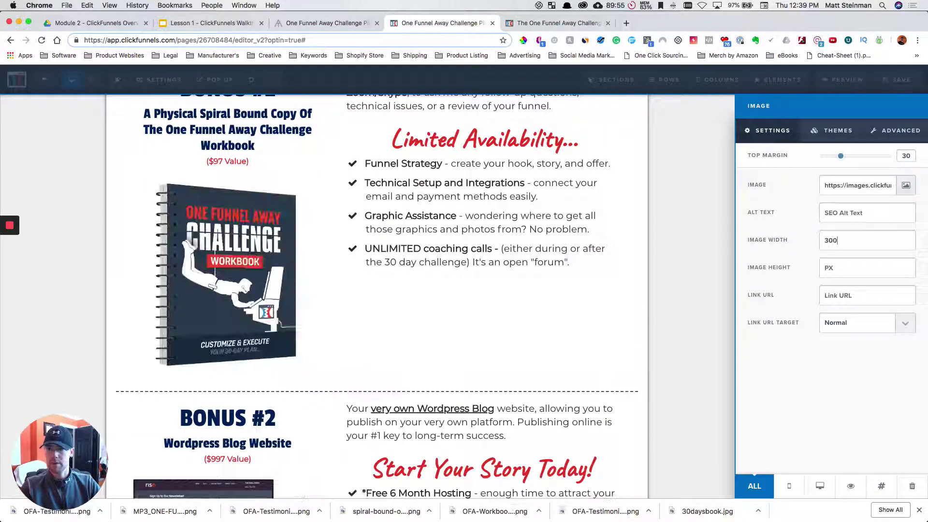
{"action": "key", "text": "BackSpace"}
{"action": "key", "text": "BackSpace"}
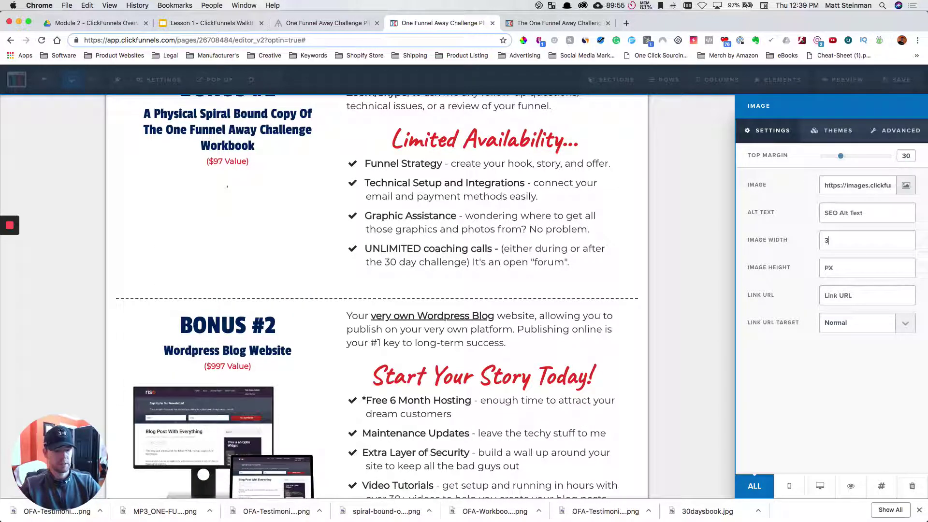
{"action": "key", "text": "BackSpace"}
{"action": "type", "text": "250"}
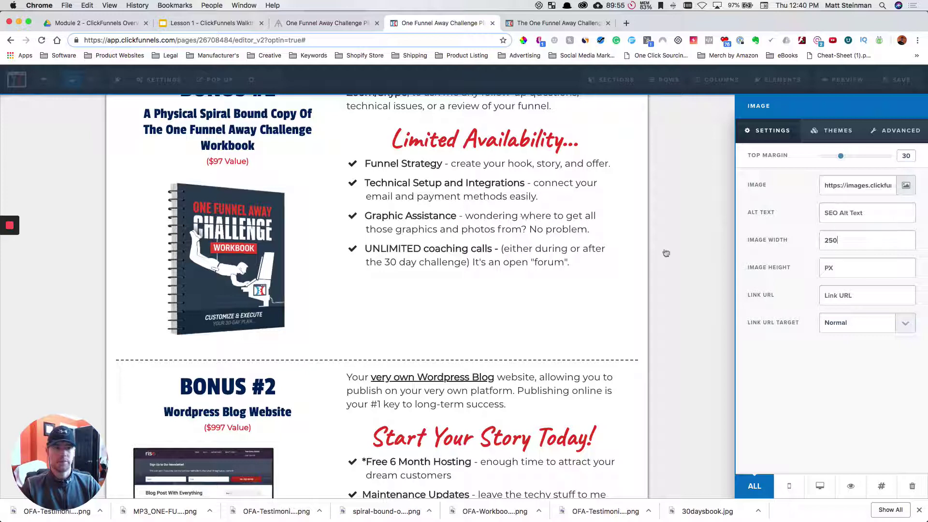
Set the workbook image's alt text to "One Funnel Away Challenge Workbooks" and close its settings.
{"action": "left_click", "coordinate": [845, 214]}
{"action": "type", "text": "One Funnel Away"}
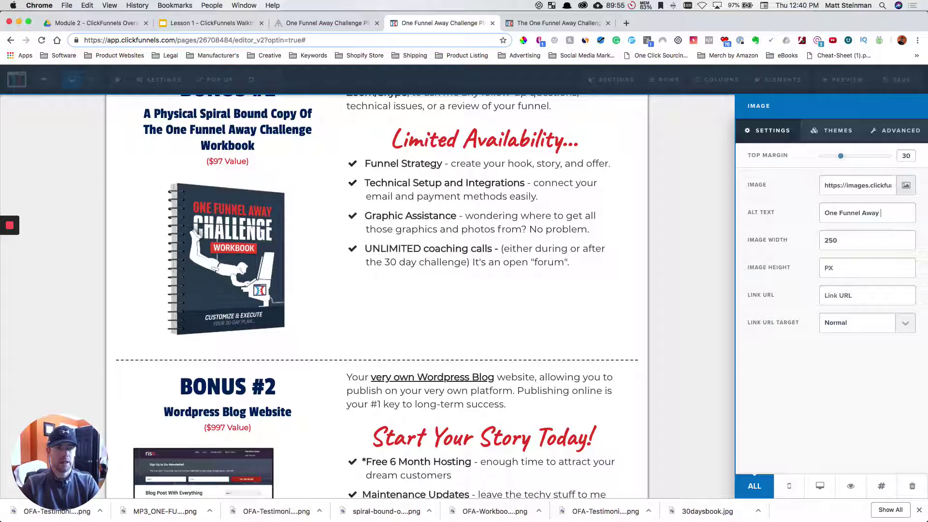
{"action": "type", "text": " Challenge "}
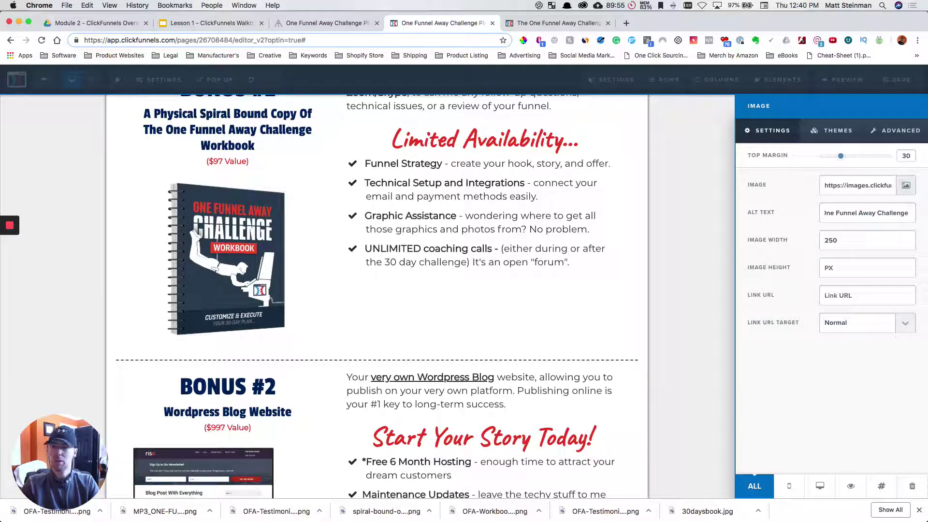
{"action": "type", "text": "Workbooks"}
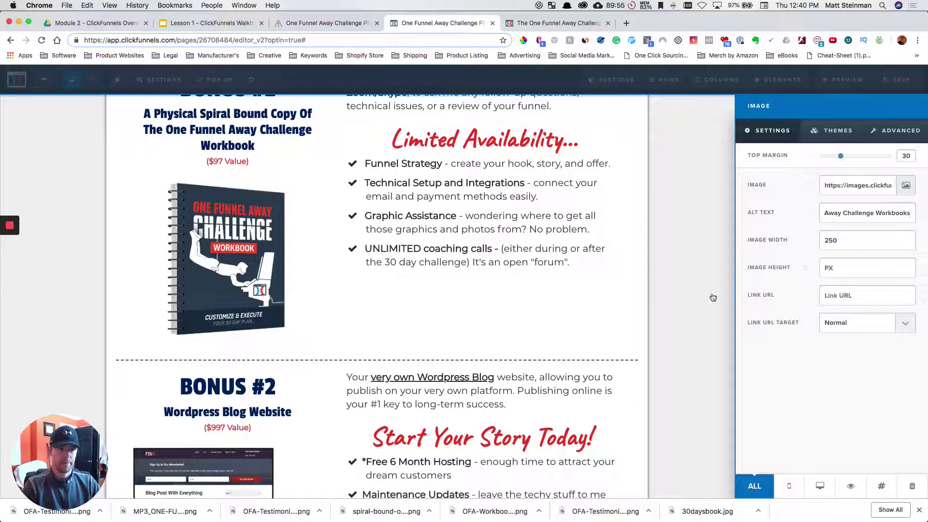
{"action": "left_click", "coordinate": [699, 301]}
{"action": "scroll", "coordinate": [617, 268], "scroll_direction": "up", "scroll_amount": 4}
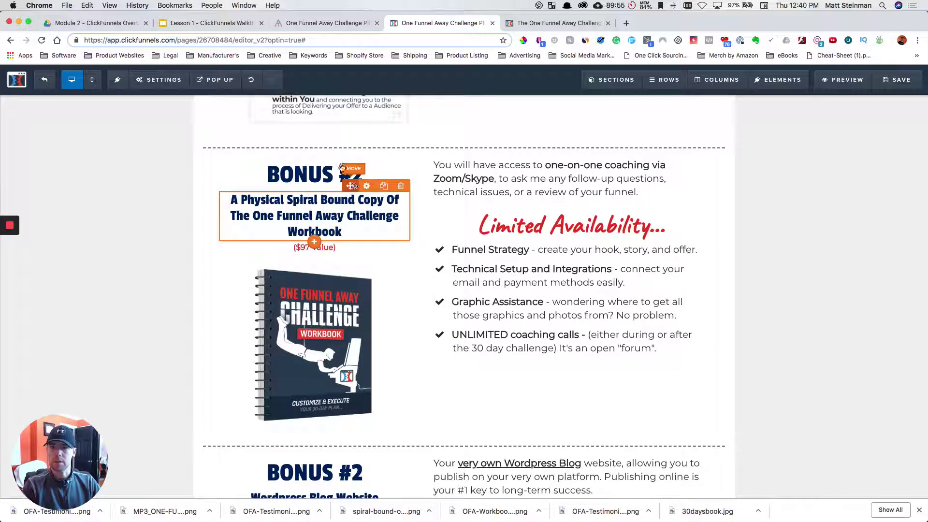
Copy the four workbook bullet points, from the checklist of tasks to the extra resource links, on the onefunnelaway.com challenge page.
{"action": "left_click", "coordinate": [545, 29]}
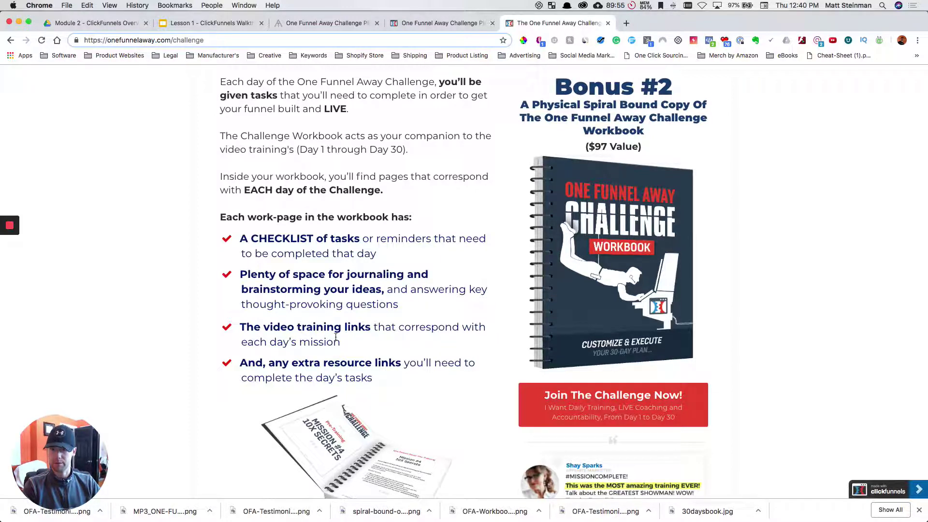
{"action": "scroll", "coordinate": [336, 337], "scroll_direction": "down", "scroll_amount": 2}
{"action": "scroll", "coordinate": [335, 337], "scroll_direction": "up", "scroll_amount": 7}
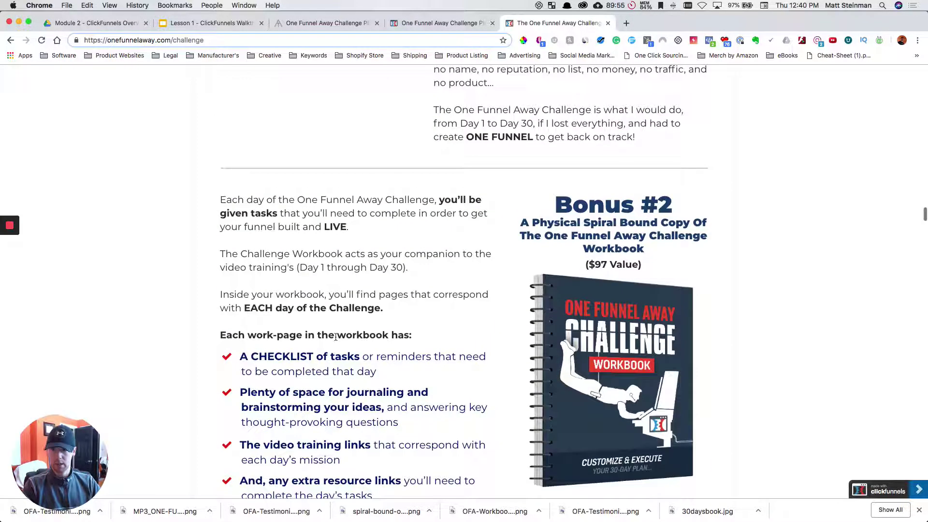
{"action": "scroll", "coordinate": [336, 337], "scroll_direction": "down", "scroll_amount": 6}
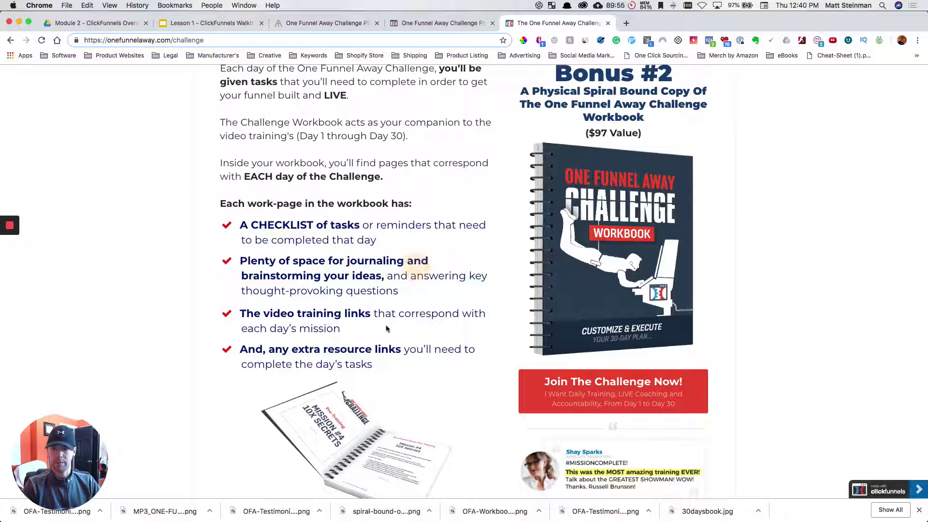
{"action": "left_click_drag", "start_coordinate": [372, 363], "coordinate": [244, 220]}
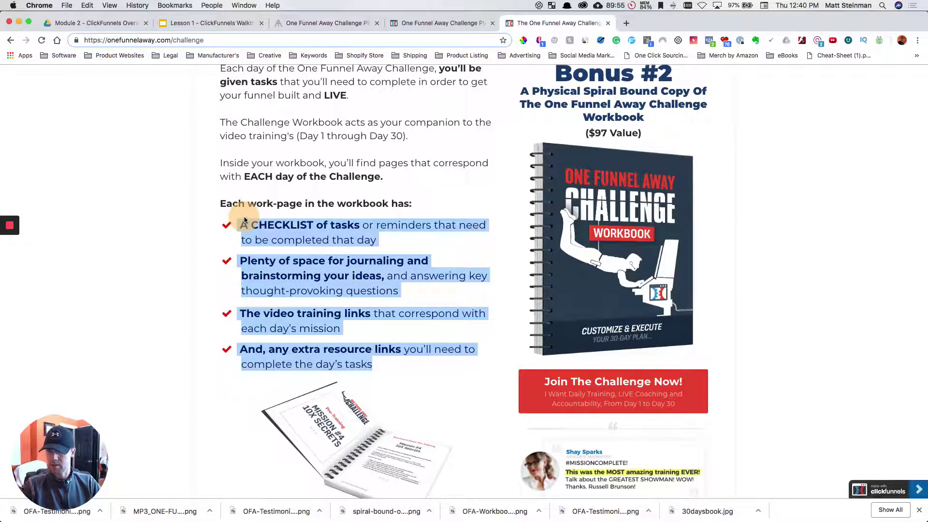
Return to the ClickFunnels page editor and save the page.
{"action": "left_click", "coordinate": [411, 24]}
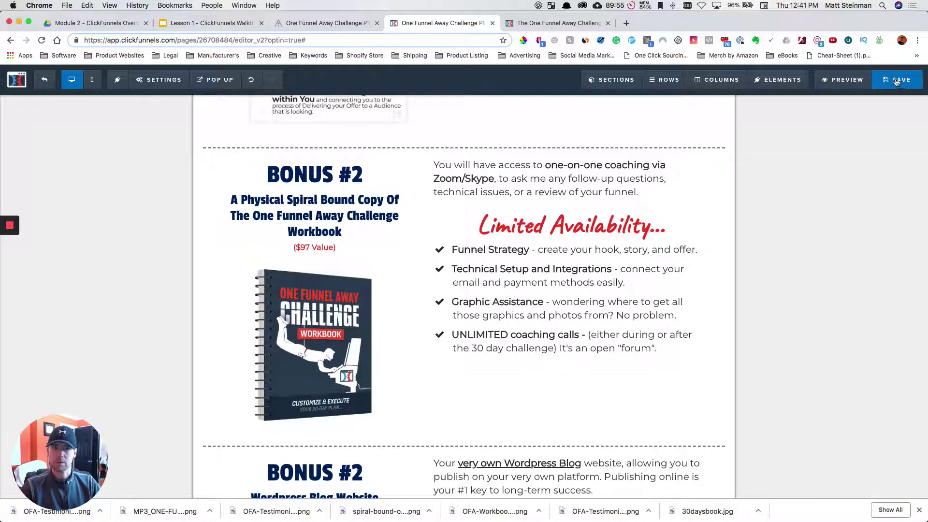
{"action": "left_click", "coordinate": [897, 81]}
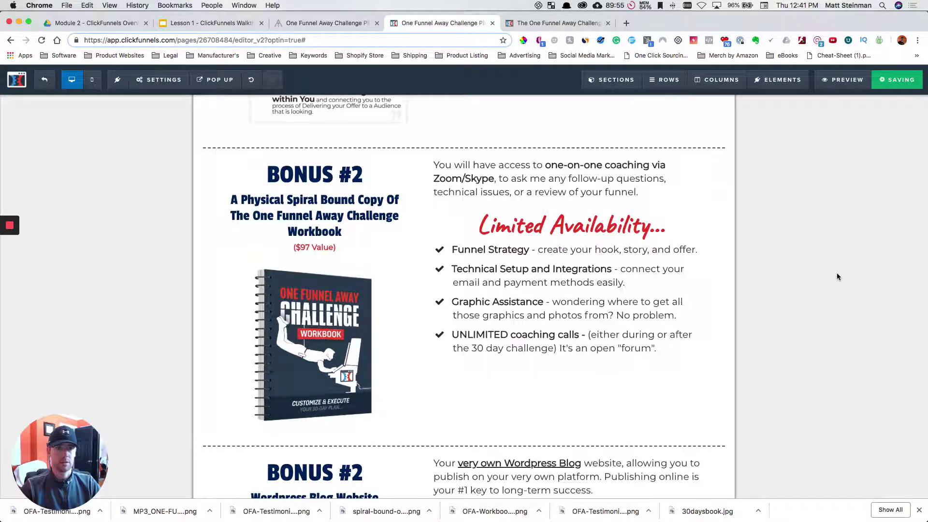
Try pasting the copied workbook bullets over the coaching bullet list in the Bonus #2 row, and undo the paste.
{"action": "scroll", "coordinate": [533, 290], "scroll_direction": "down", "scroll_amount": 2}
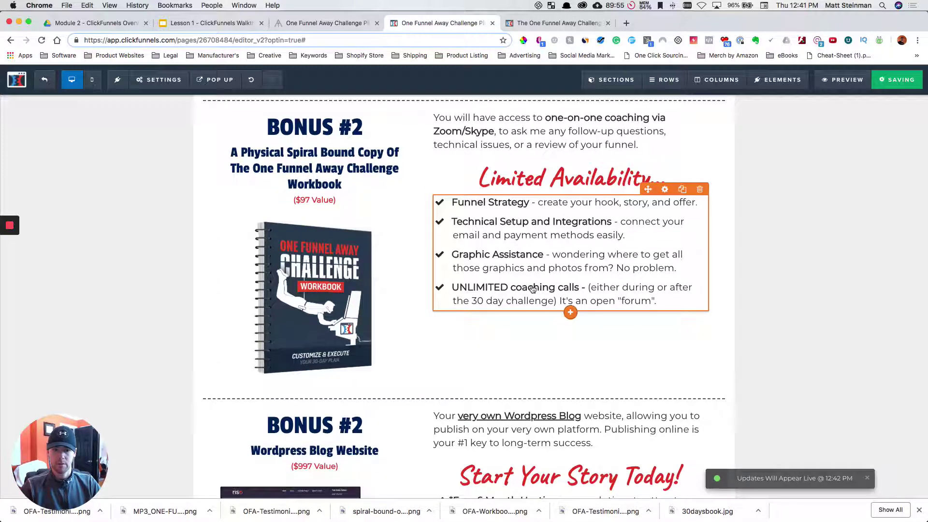
{"action": "scroll", "coordinate": [532, 289], "scroll_direction": "down", "scroll_amount": 3}
{"action": "scroll", "coordinate": [532, 286], "scroll_direction": "up", "scroll_amount": 4}
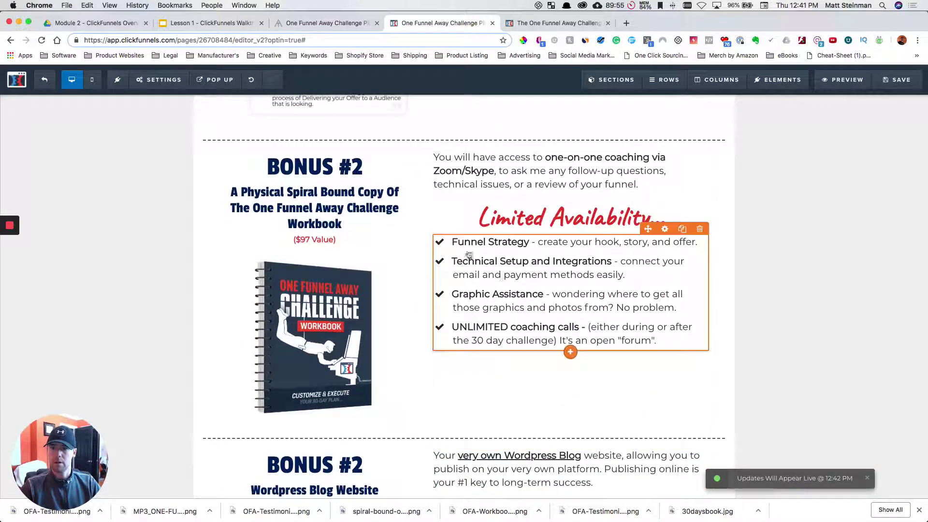
{"action": "left_click", "coordinate": [543, 280]}
{"action": "double_click", "coordinate": [542, 275]}
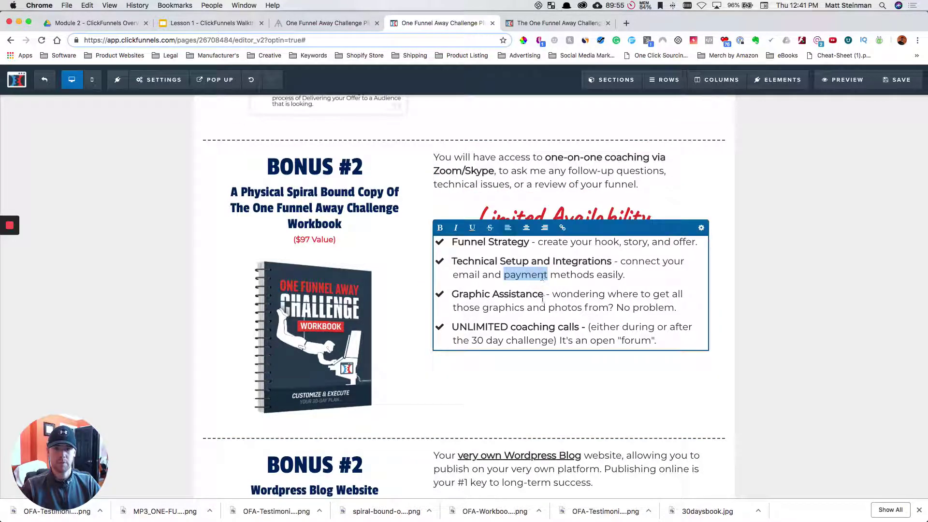
{"action": "key", "text": "super+a"}
{"action": "key", "text": "super+v"}
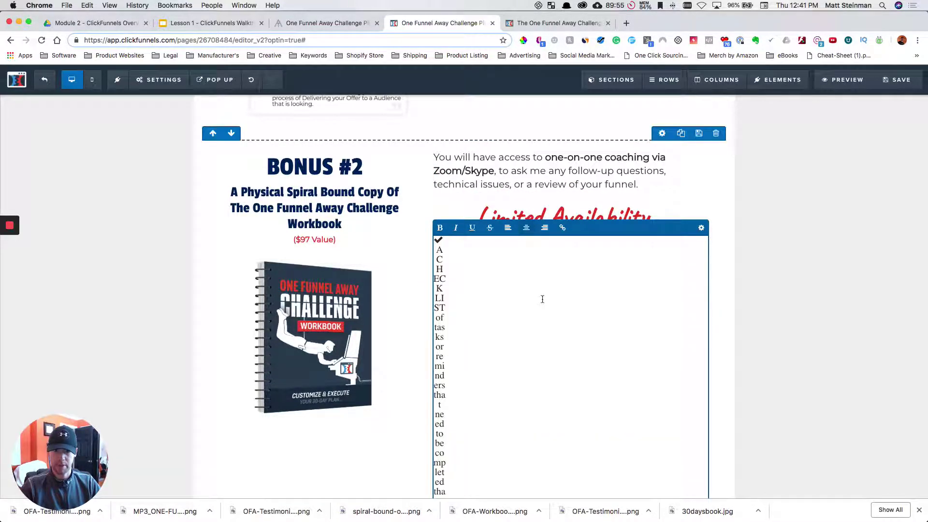
{"action": "key", "text": "super+z"}
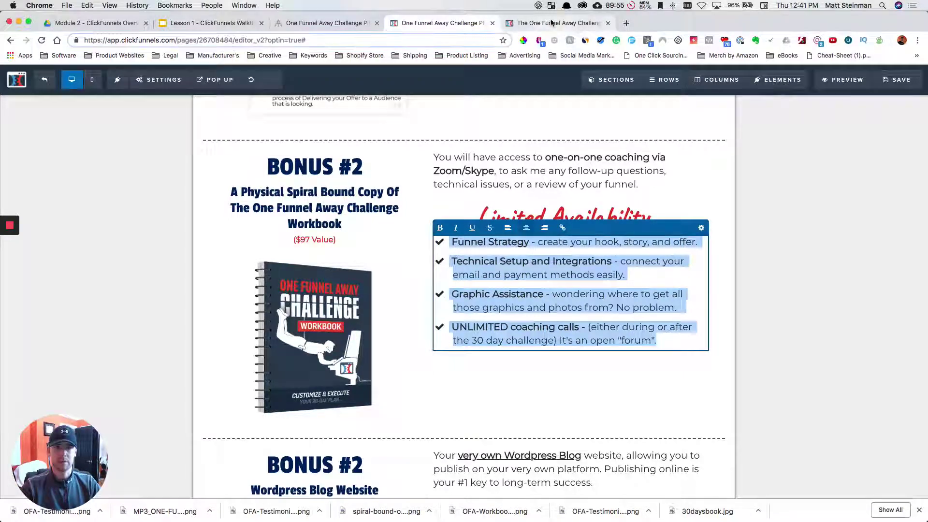
Move the One Funnel Away Challenge sales page into its own window and place it side by side with the editor.
{"action": "left_click_drag", "start_coordinate": [556, 23], "coordinate": [561, 109]}
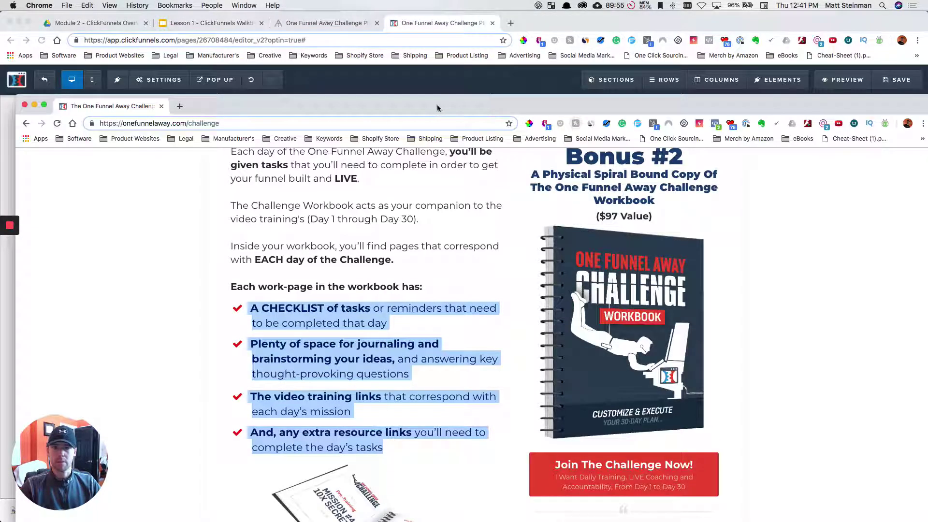
{"action": "left_click_drag", "start_coordinate": [435, 109], "coordinate": [923, 132]}
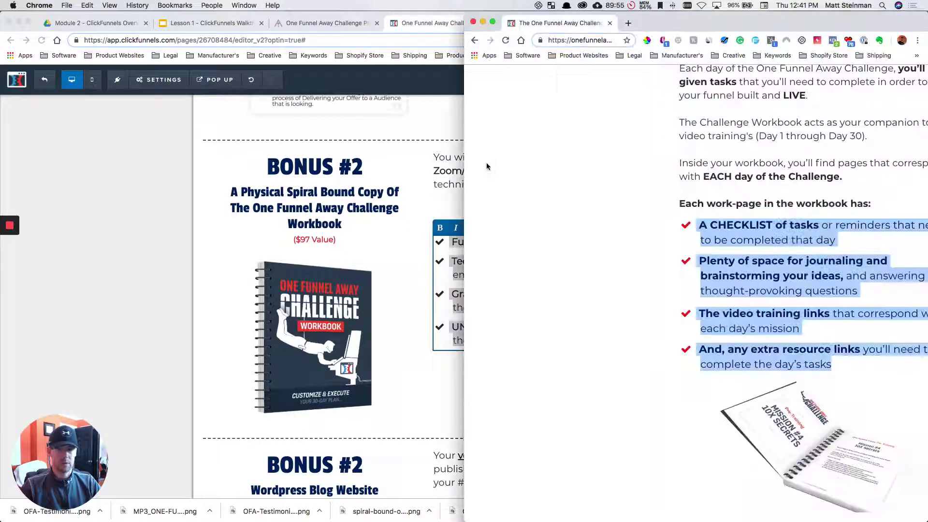
{"action": "left_click", "coordinate": [340, 198]}
{"action": "left_click_drag", "start_coordinate": [926, 242], "coordinate": [546, 246]}
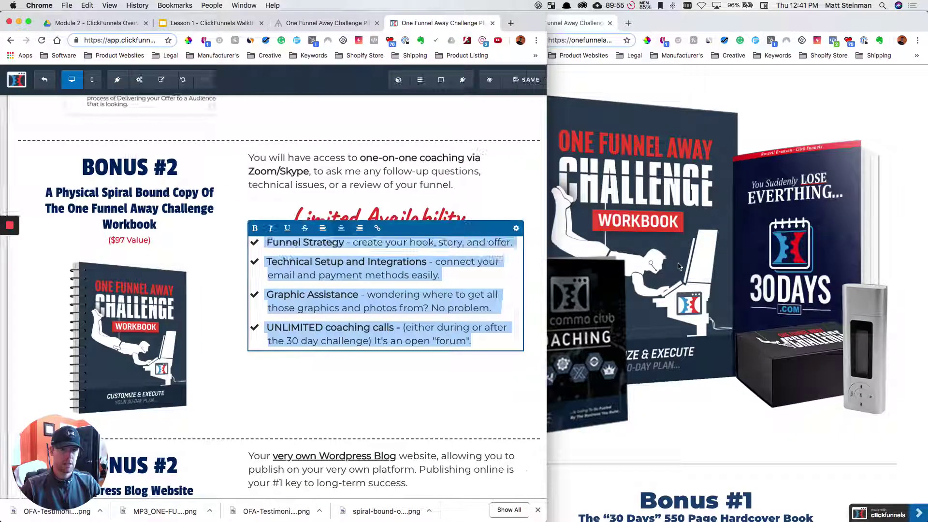
Locate the Bonus #2 workbook description on the sales page and narrow the editor window so the description is fully readable beside it.
{"action": "scroll", "coordinate": [679, 265], "scroll_direction": "up", "scroll_amount": 10}
{"action": "scroll", "coordinate": [679, 265], "scroll_direction": "down", "scroll_amount": 20}
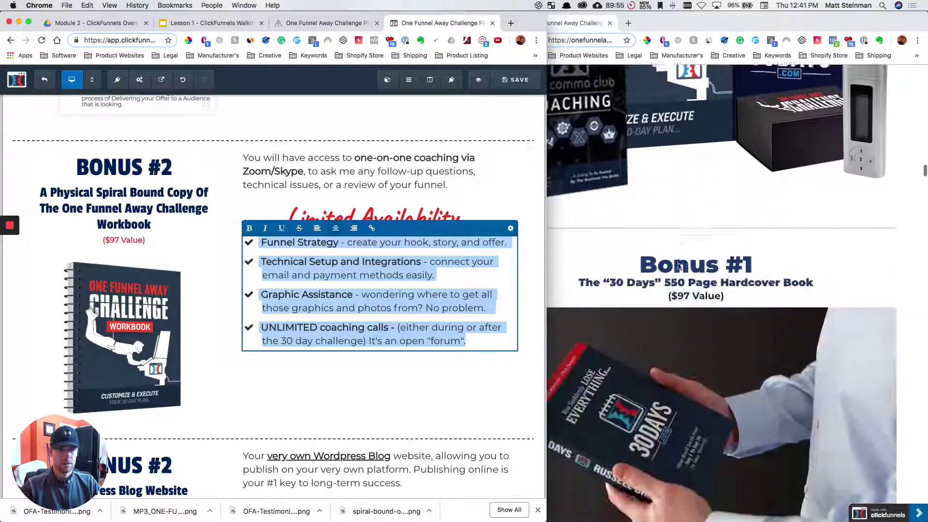
{"action": "scroll", "coordinate": [679, 265], "scroll_direction": "down", "scroll_amount": 20}
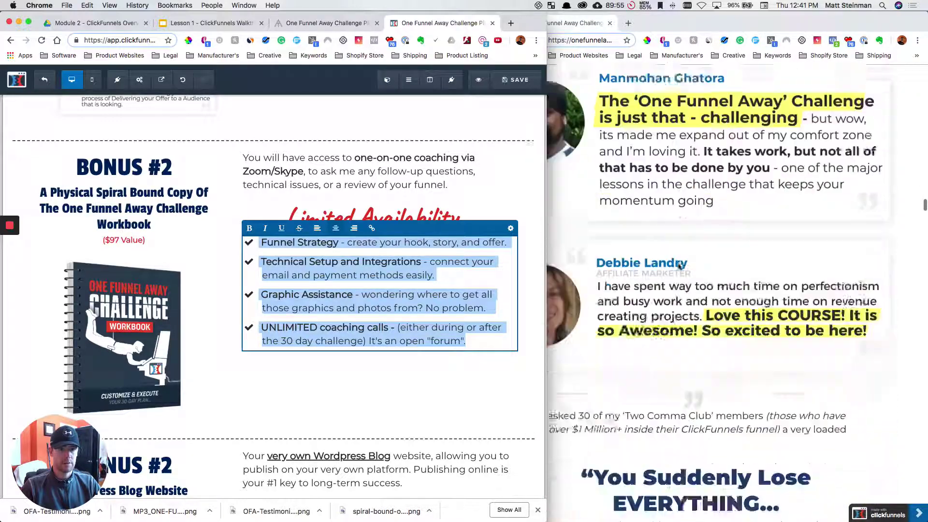
{"action": "scroll", "coordinate": [680, 266], "scroll_direction": "down", "scroll_amount": 20}
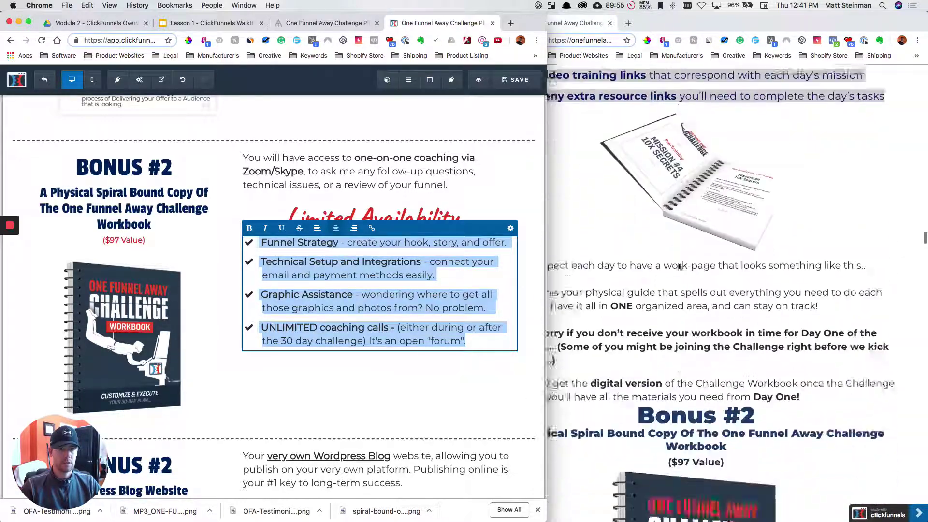
{"action": "scroll", "coordinate": [679, 266], "scroll_direction": "down", "scroll_amount": 5}
{"action": "scroll", "coordinate": [679, 266], "scroll_direction": "up", "scroll_amount": 15}
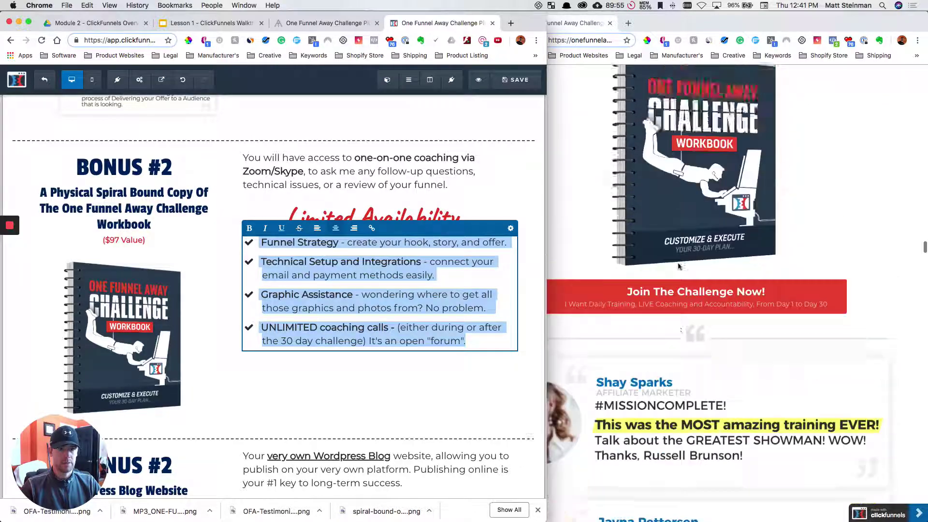
{"action": "scroll", "coordinate": [680, 266], "scroll_direction": "down", "scroll_amount": 20}
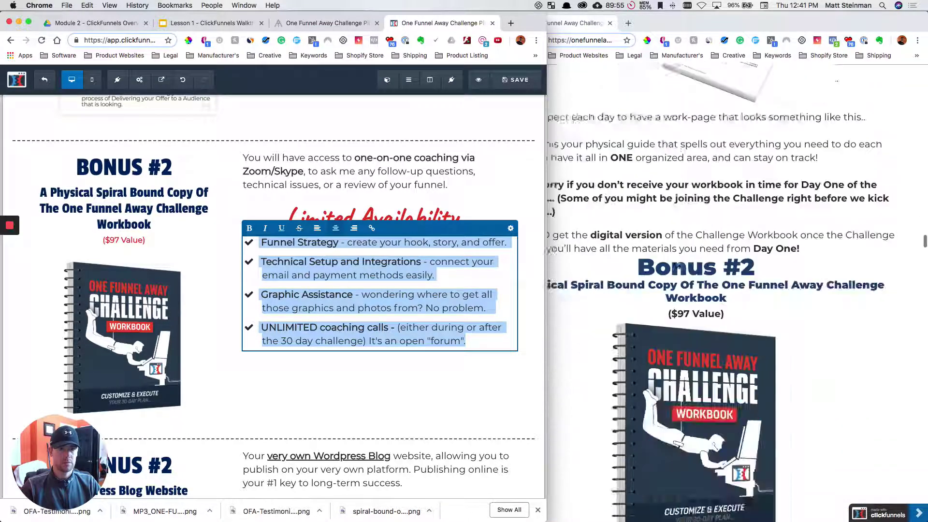
{"action": "scroll", "coordinate": [680, 266], "scroll_direction": "down", "scroll_amount": 5}
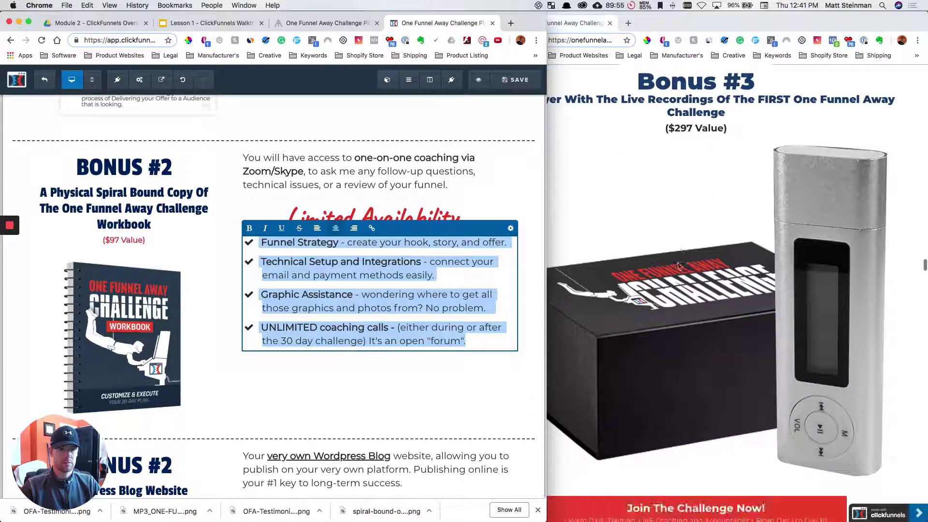
{"action": "scroll", "coordinate": [679, 265], "scroll_direction": "up", "scroll_amount": 20}
{"action": "scroll", "coordinate": [679, 265], "scroll_direction": "up", "scroll_amount": 5}
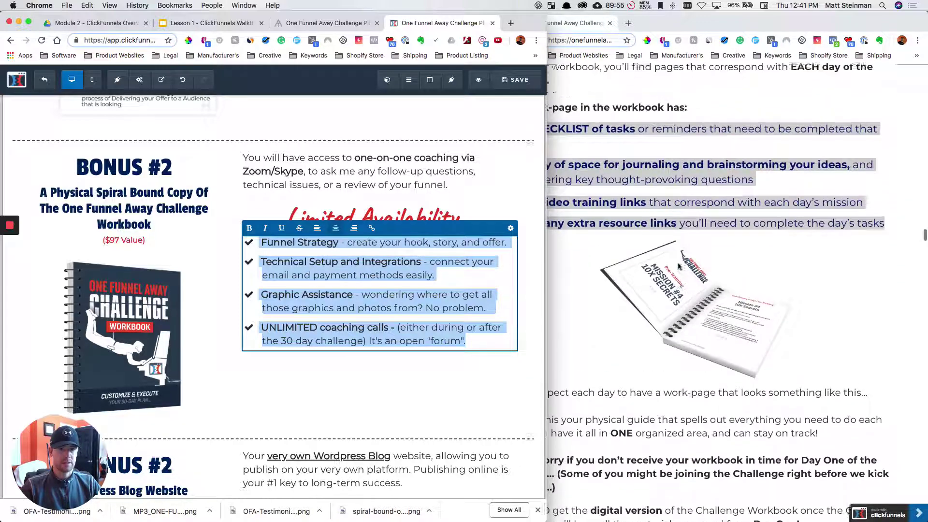
{"action": "left_click", "coordinate": [536, 191]}
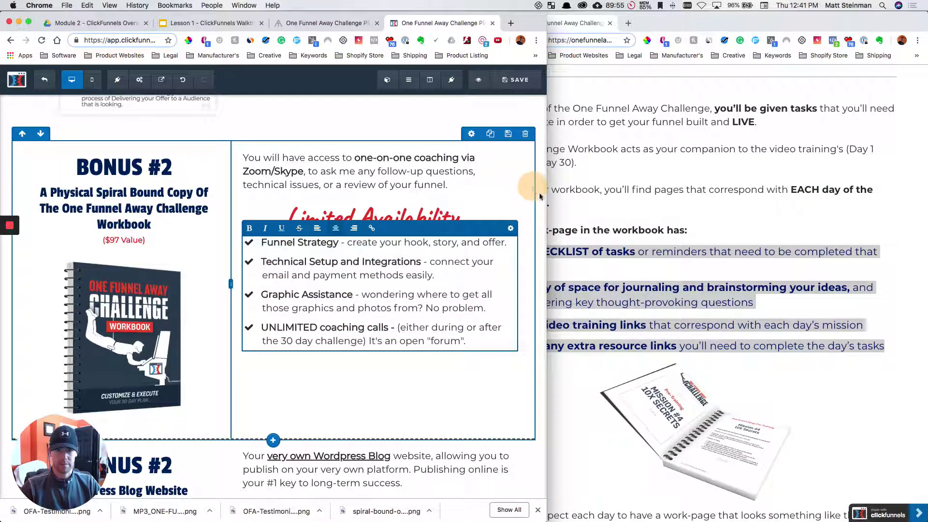
{"action": "left_click_drag", "start_coordinate": [543, 197], "coordinate": [485, 207]}
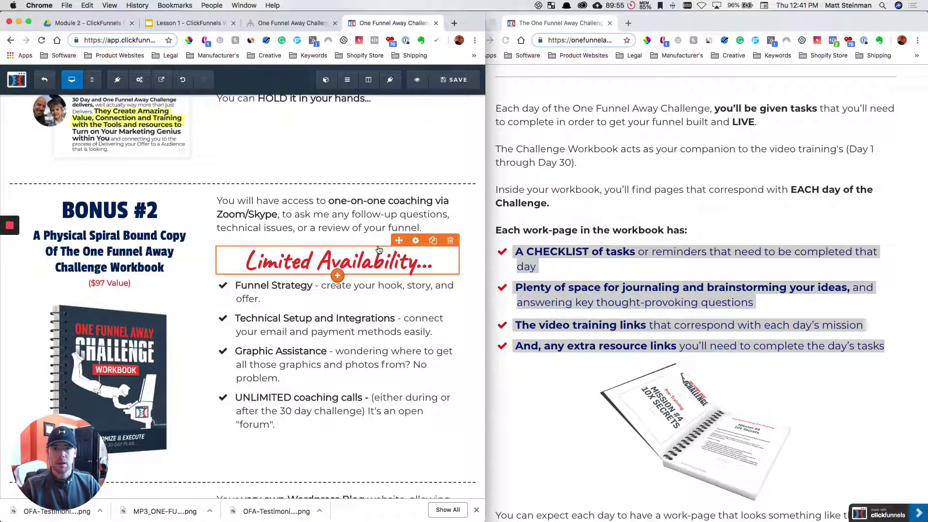
Replace the Bonus #2 one-on-one coaching paragraph with the sales page's paragraph starting "Each day of the One Funnel Away Challenge".
{"action": "left_click", "coordinate": [658, 127]}
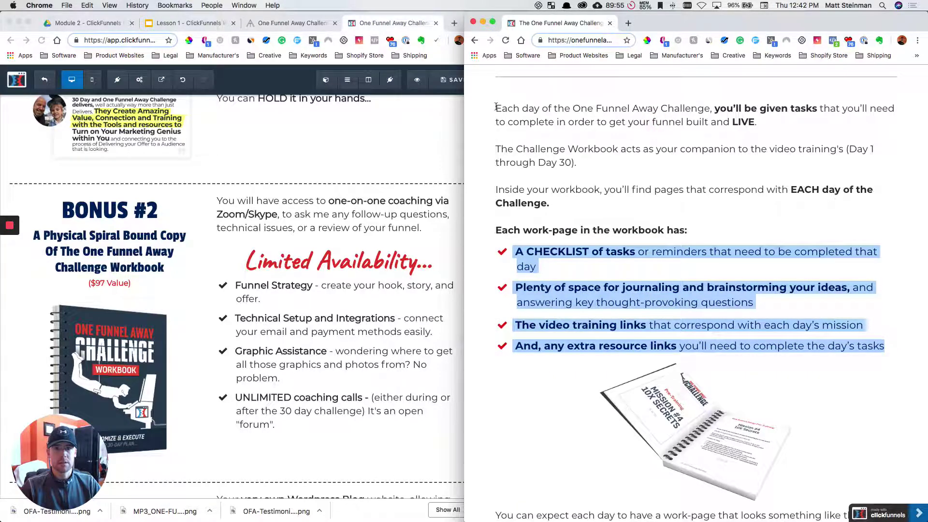
{"action": "left_click_drag", "start_coordinate": [496, 106], "coordinate": [778, 121]}
{"action": "key", "text": "super+c"}
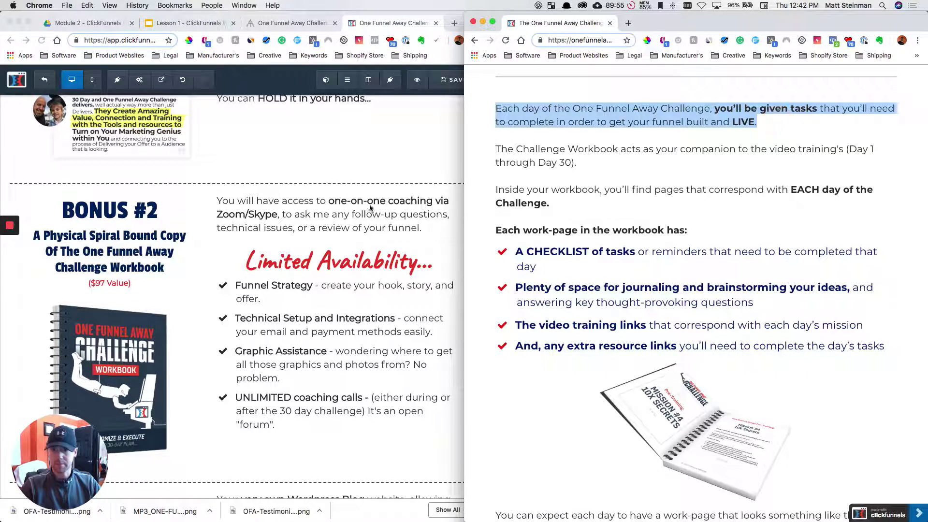
{"action": "left_click", "coordinate": [328, 212]}
{"action": "triple_click", "coordinate": [293, 211]}
{"action": "key", "text": "super+v"}
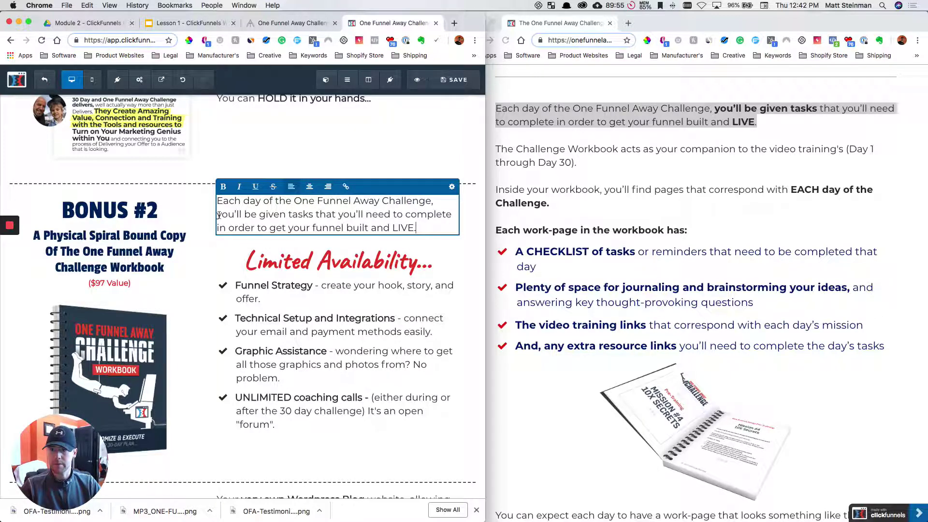
Bold "you'll be given tasks" and "LIVE" in the new Bonus #2 paragraph.
{"action": "left_click_drag", "start_coordinate": [218, 215], "coordinate": [312, 214]}
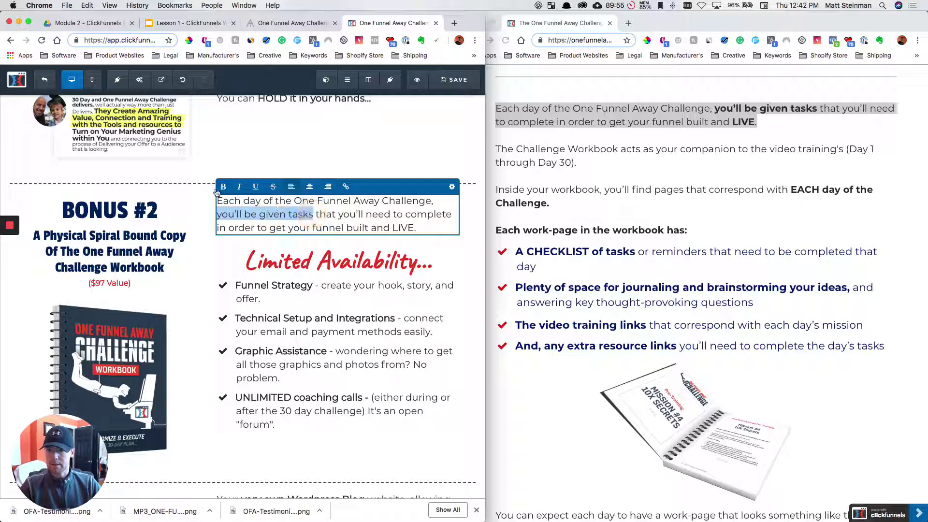
{"action": "left_click", "coordinate": [223, 186]}
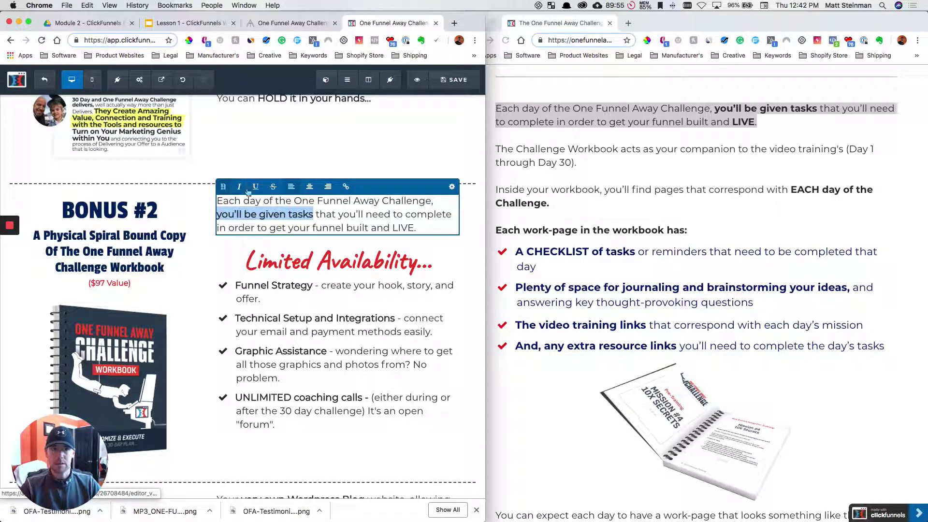
{"action": "double_click", "coordinate": [398, 228]}
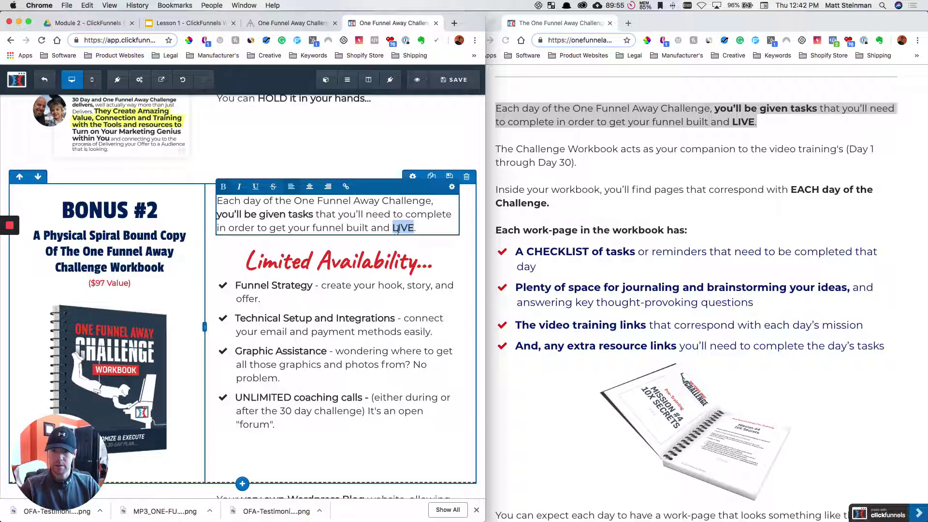
Delete the red "Limited Availability..." headline from the Bonus #2 row.
{"action": "left_click", "coordinate": [343, 262]}
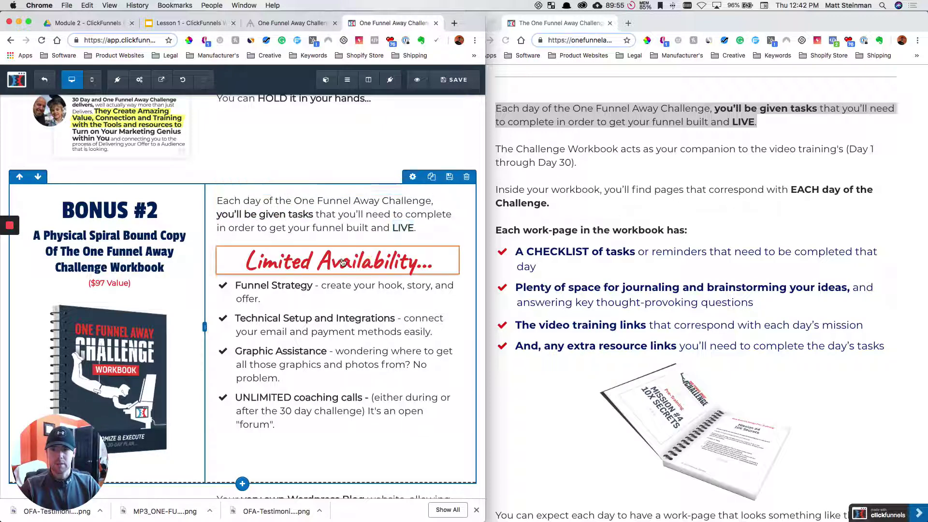
{"action": "left_click", "coordinate": [439, 262]}
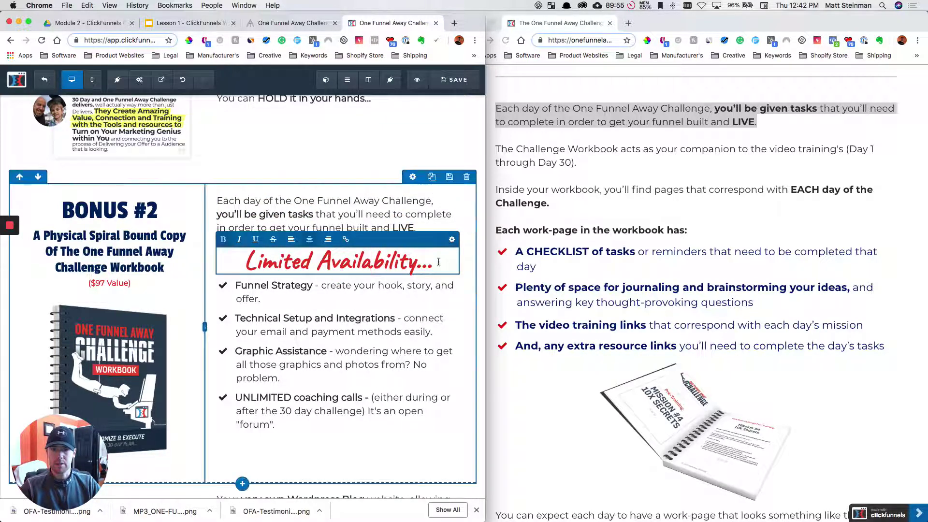
{"action": "left_click", "coordinate": [410, 293]}
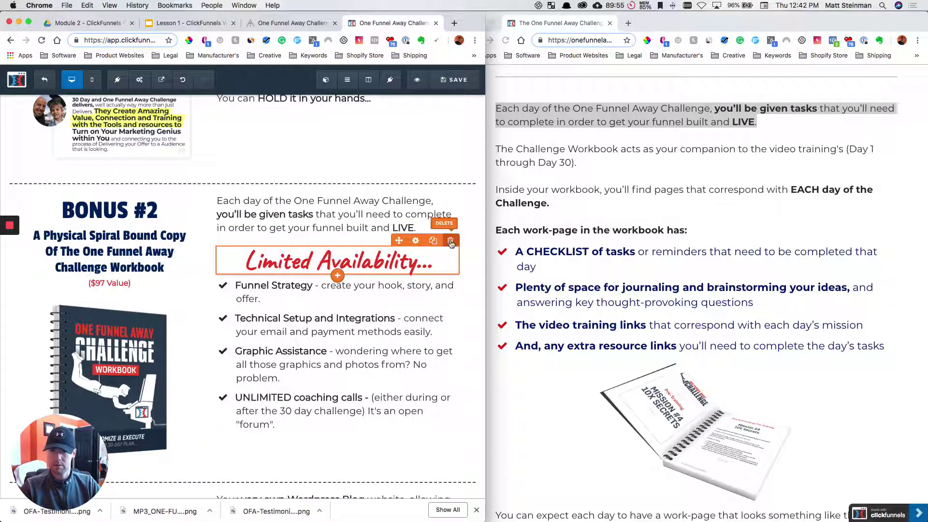
{"action": "left_click", "coordinate": [450, 243]}
{"action": "key", "text": "Return"}
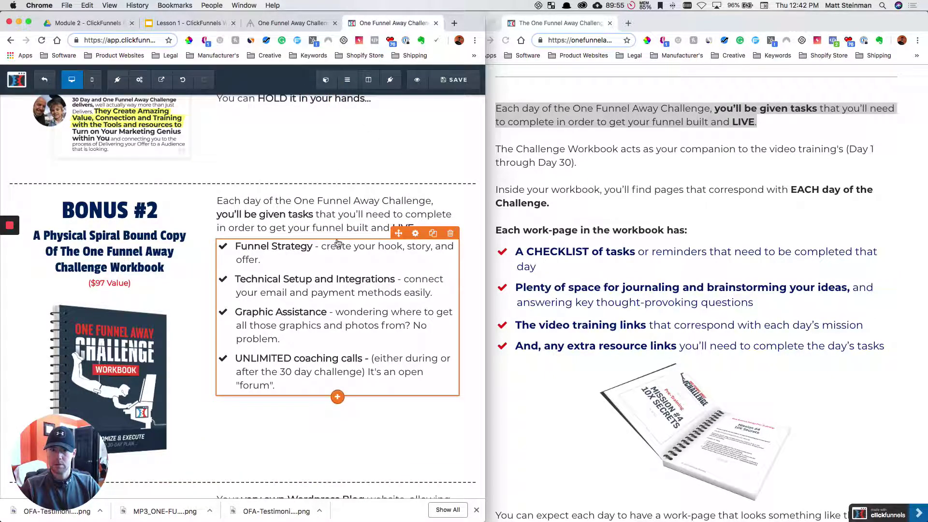
Replace the Bonus #2 workbook row's coaching bullets with "A CHECKLIST of tasks or reminders that need to be completed that day", correcting the misspelling.
{"action": "left_click", "coordinate": [309, 309]}
{"action": "left_click_drag", "start_coordinate": [278, 386], "coordinate": [239, 247]}
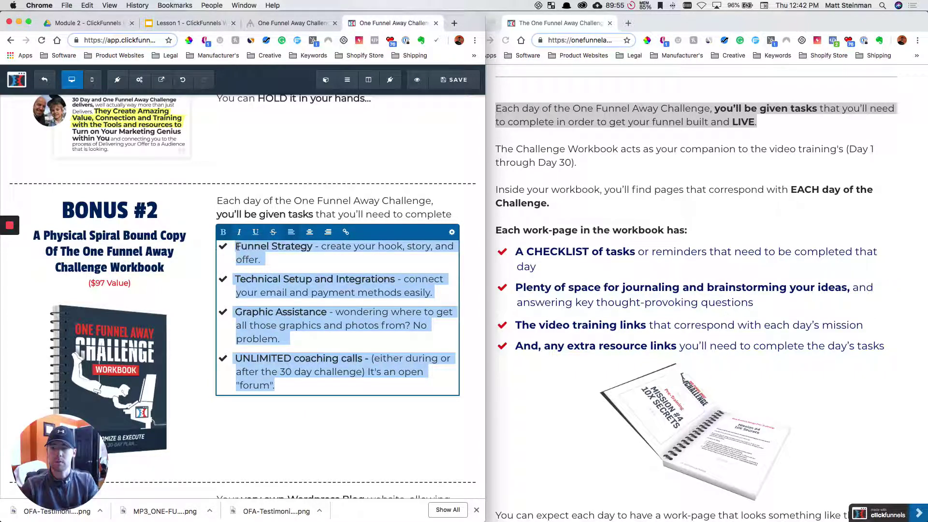
{"action": "type", "text": "A"}
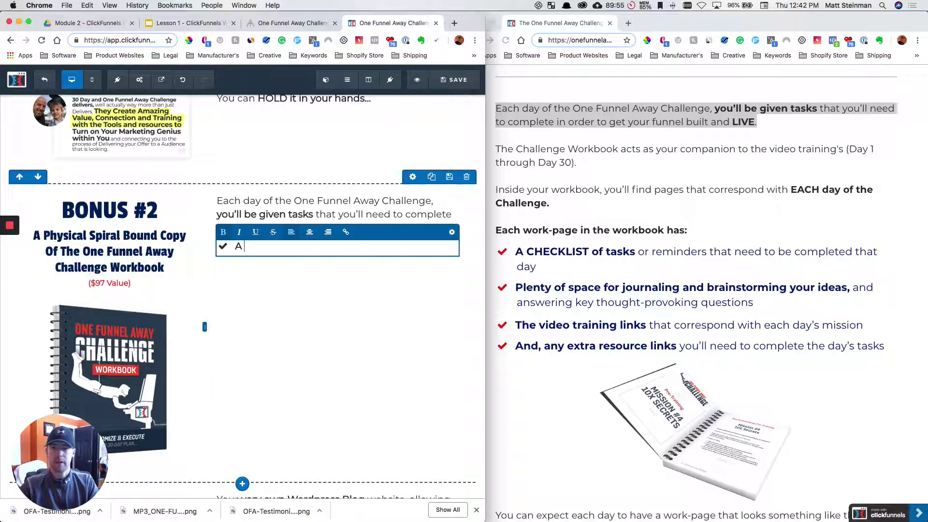
{"action": "type", "text": " CHECKLIST of tasks o"}
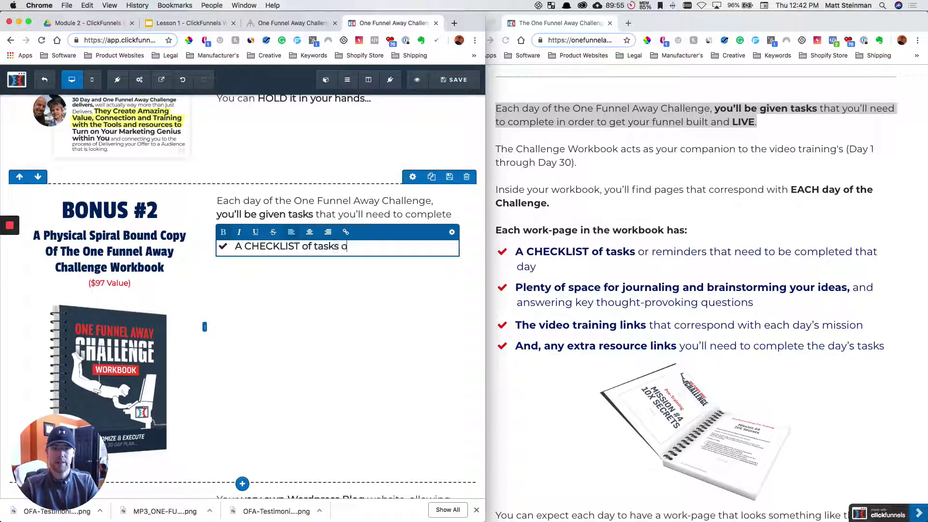
{"action": "type", "text": "r reminder"}
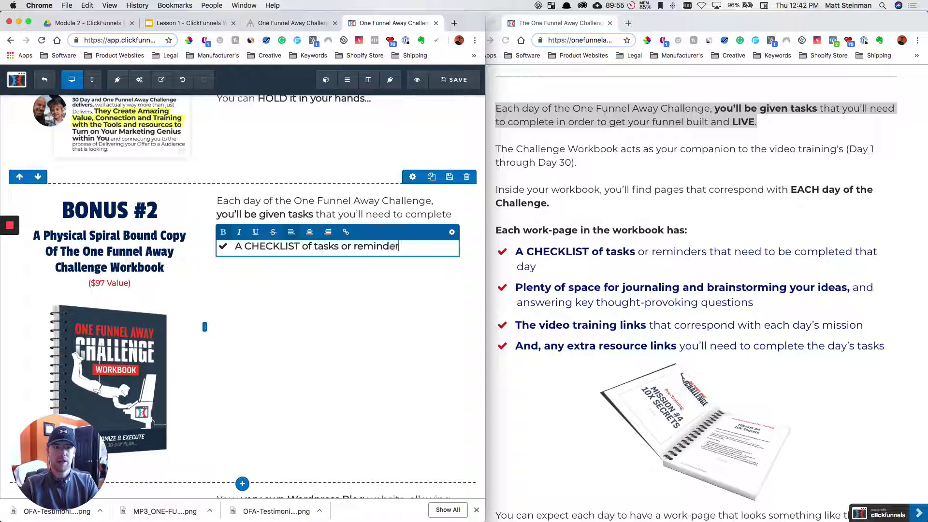
{"action": "type", "text": "s that need to be complted that day"}
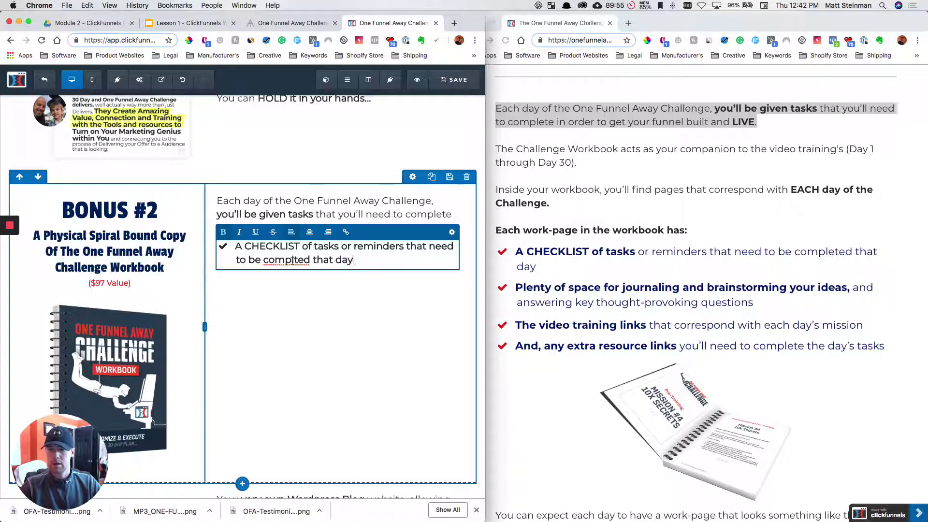
{"action": "right_click", "coordinate": [293, 261]}
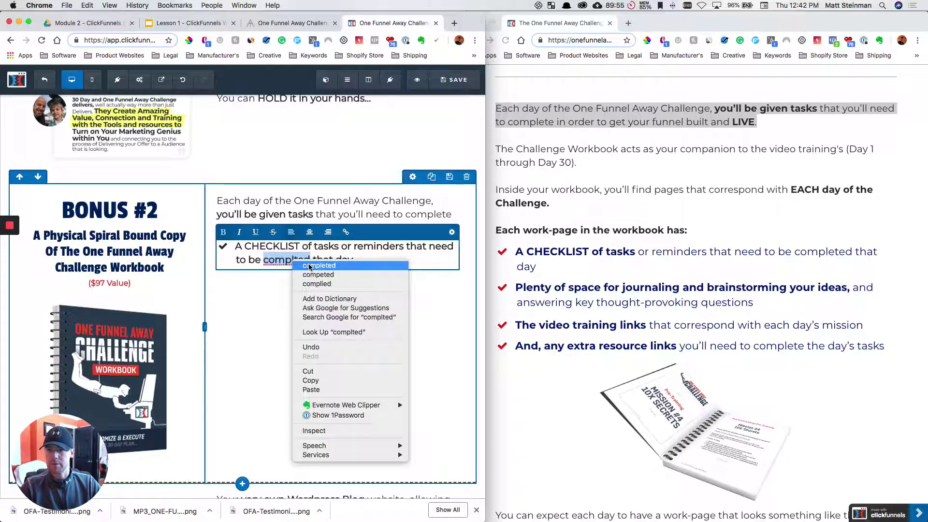
{"action": "left_click", "coordinate": [309, 266]}
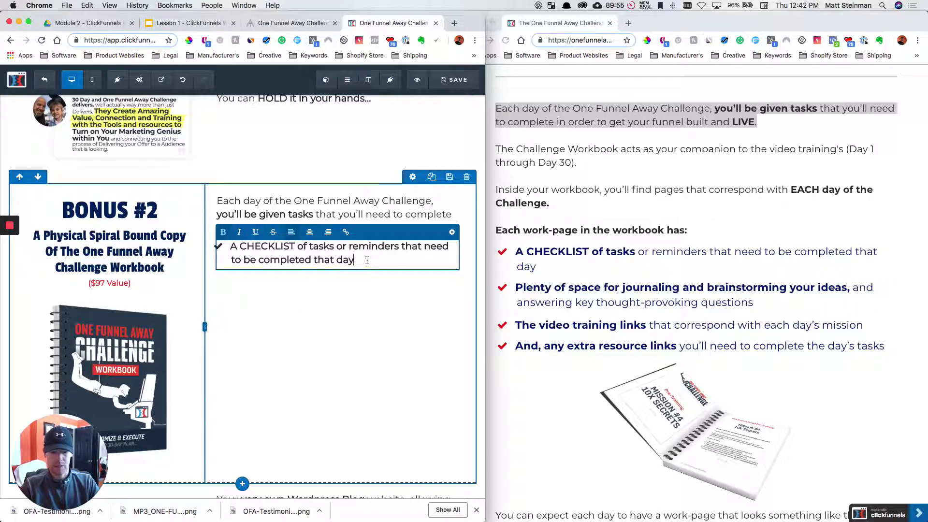
Start a second bullet and remove the bold from "or reminders that need to be completed that day" in the first bullet.
{"action": "key", "text": "Return"}
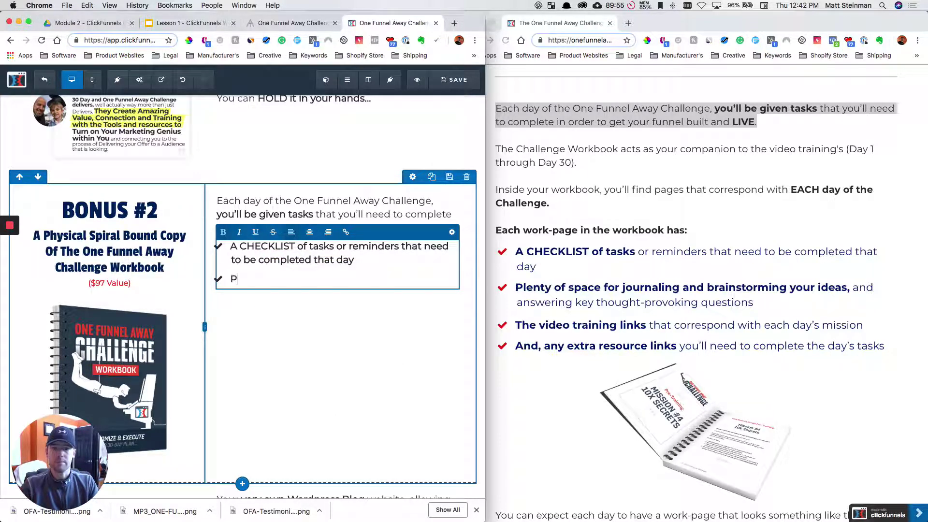
{"action": "type", "text": "Ples"}
{"action": "key", "text": "BackSpace"}
{"action": "key", "text": "BackSpace"}
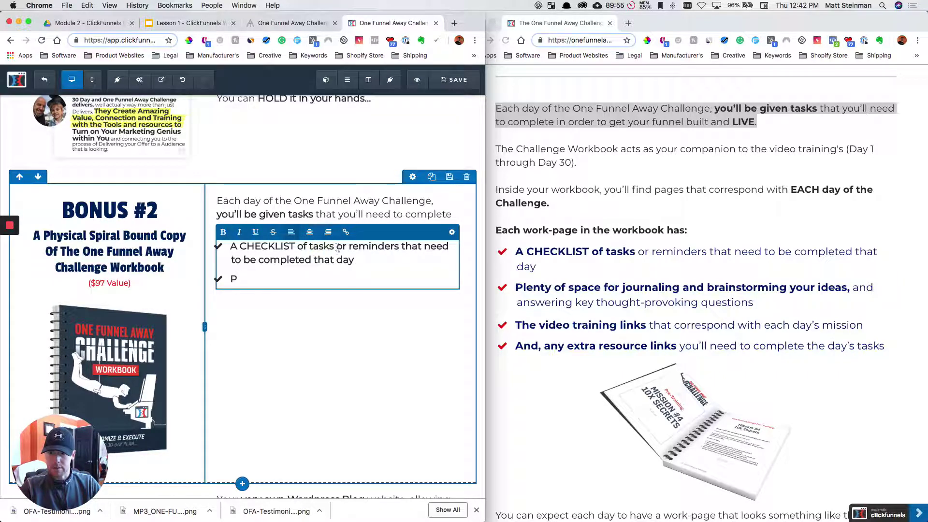
{"action": "left_click_drag", "start_coordinate": [339, 248], "coordinate": [351, 261]}
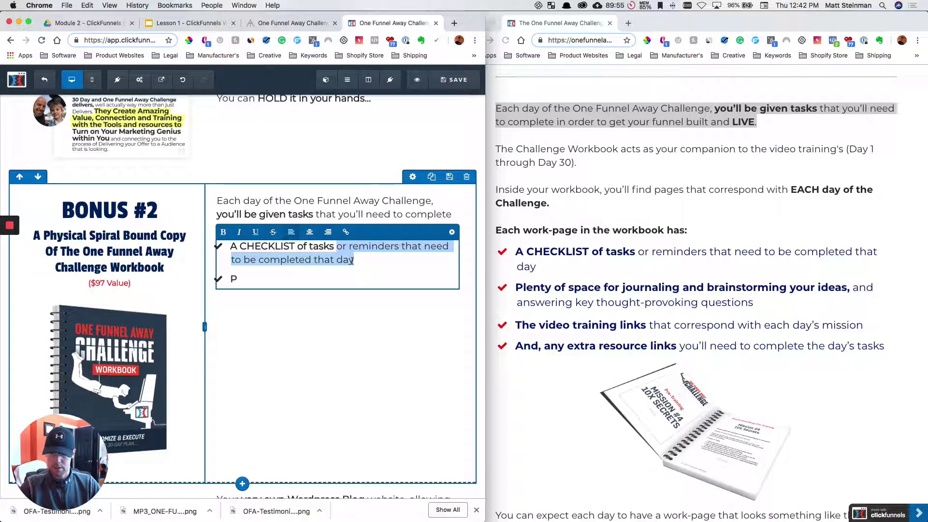
{"action": "left_click", "coordinate": [313, 274]}
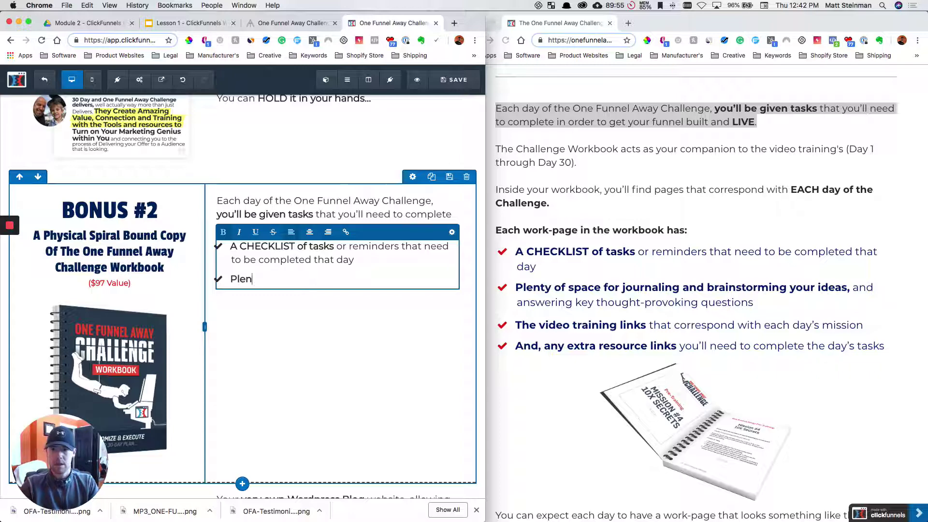
Write the second bullet as bold "Plenty of space for journaling and brainstorming your ideas," followed by regular "and answering key thought-provoking questions".
{"action": "type", "text": "lenty of space for "}
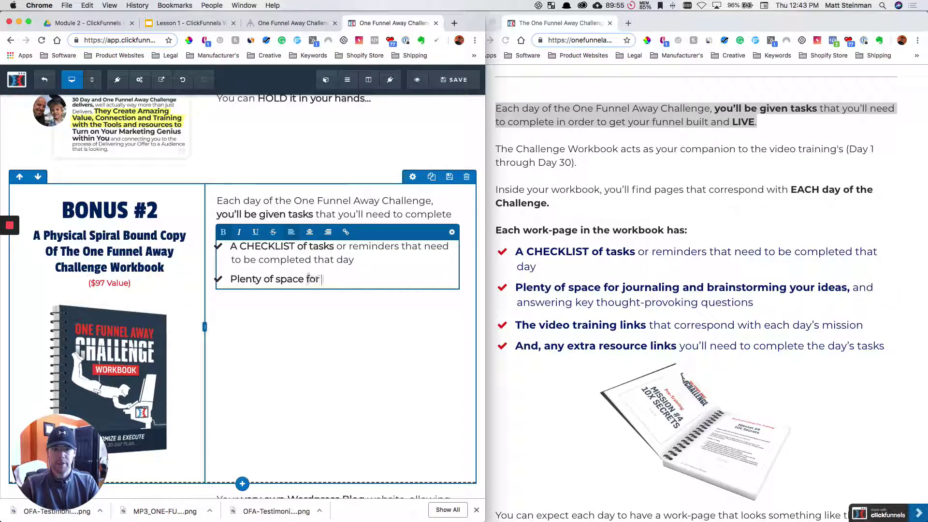
{"action": "type", "text": "journaling and bra"}
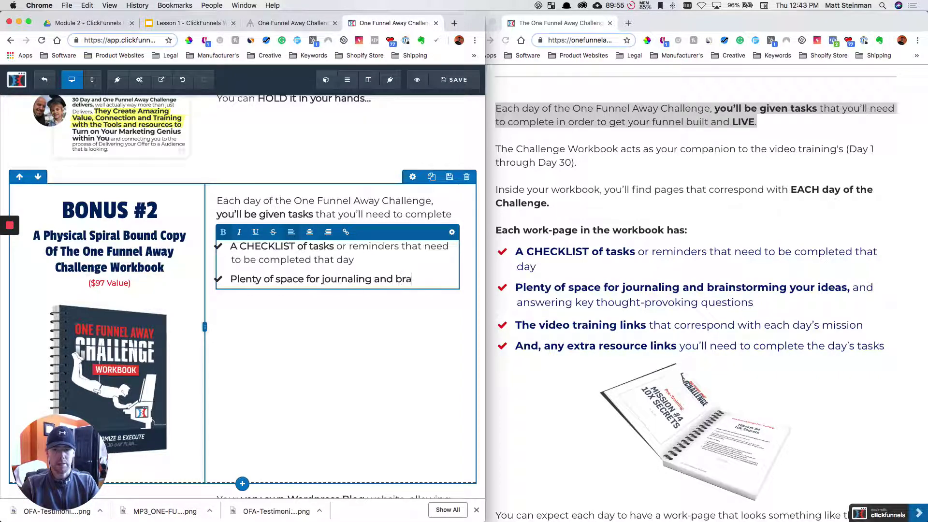
{"action": "type", "text": "instorming "}
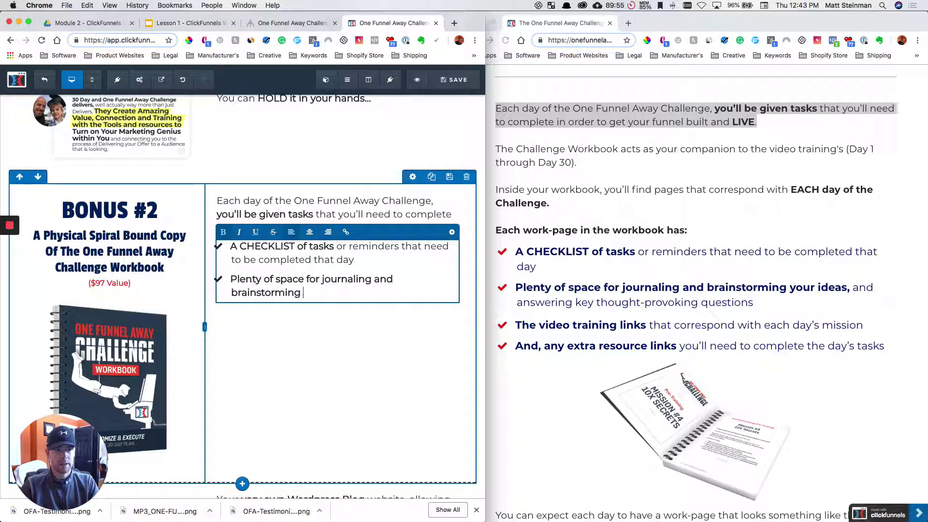
{"action": "type", "text": "your ideas, and answer"}
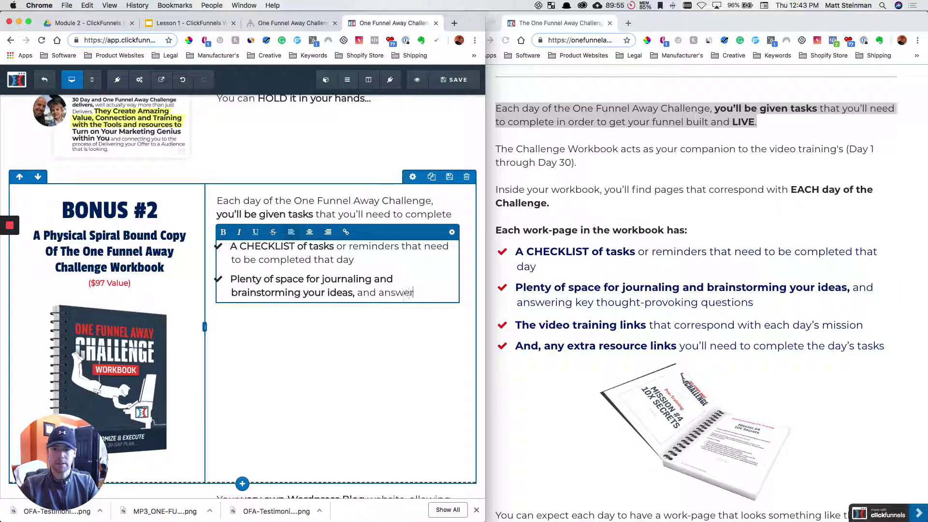
{"action": "type", "text": "ing key thought-"}
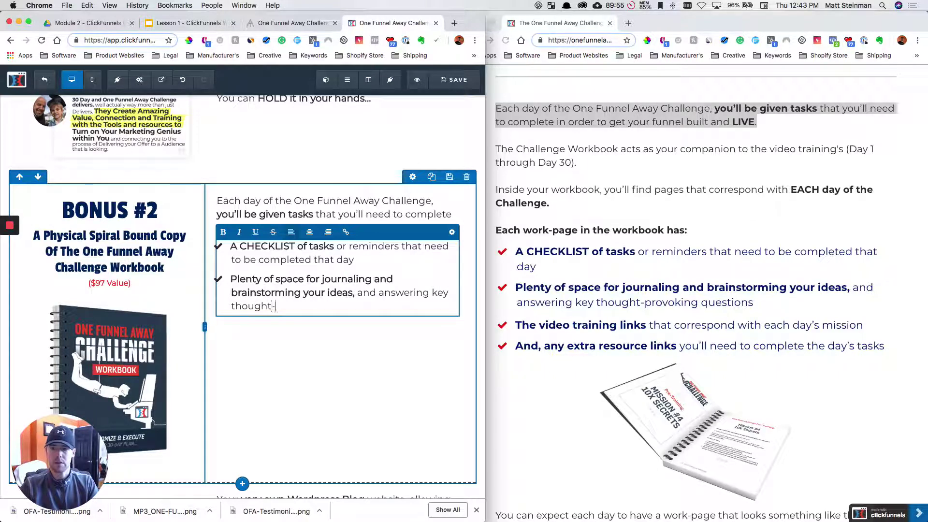
{"action": "type", "text": "provoking "}
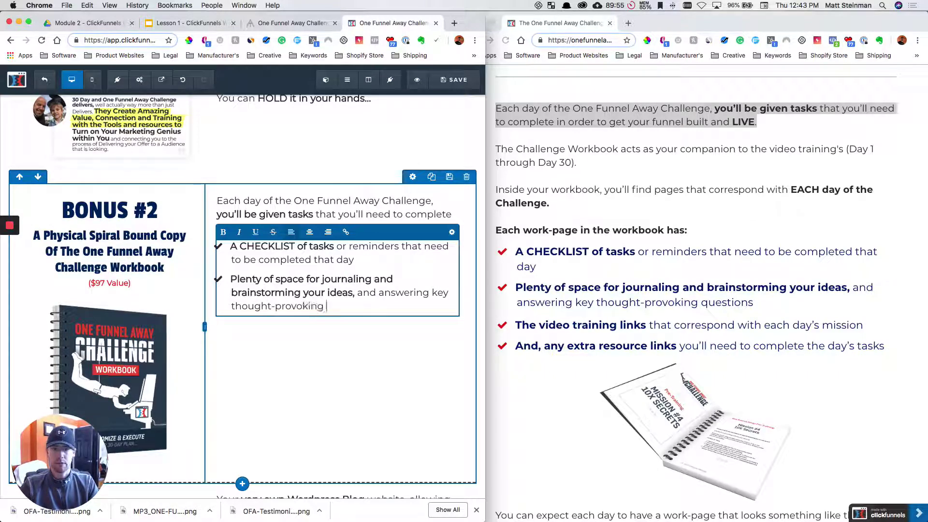
{"action": "type", "text": "questions"}
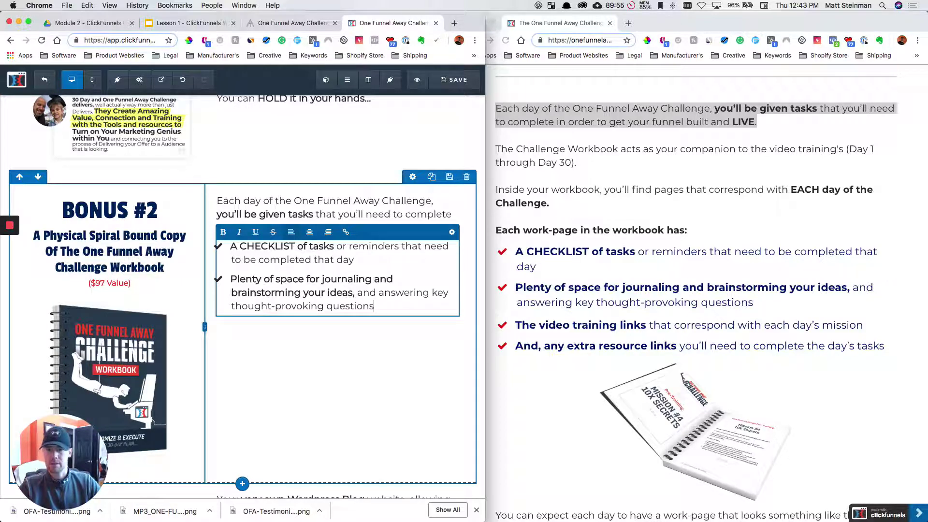
Check how the page's other bullets end and remove the period after "your blog posts" in the Wordpress Blog row above the $3,126 button.
{"action": "scroll", "coordinate": [370, 276], "scroll_direction": "up", "scroll_amount": 10}
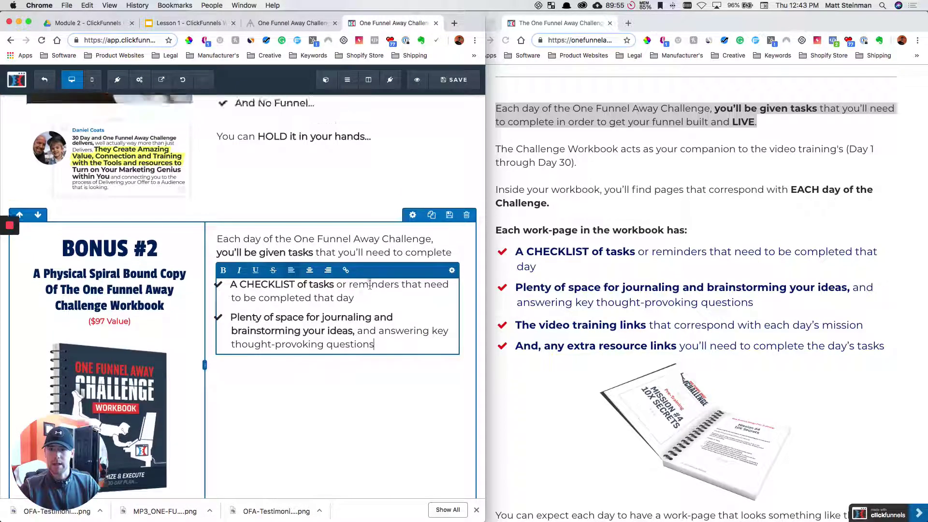
{"action": "scroll", "coordinate": [370, 279], "scroll_direction": "up", "scroll_amount": 3}
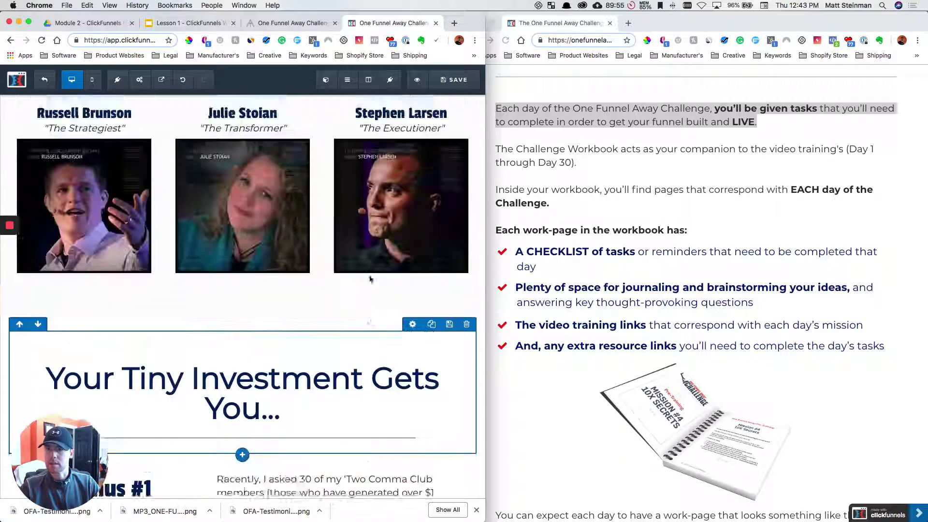
{"action": "scroll", "coordinate": [370, 279], "scroll_direction": "down", "scroll_amount": 12}
{"action": "scroll", "coordinate": [370, 276], "scroll_direction": "down", "scroll_amount": 7}
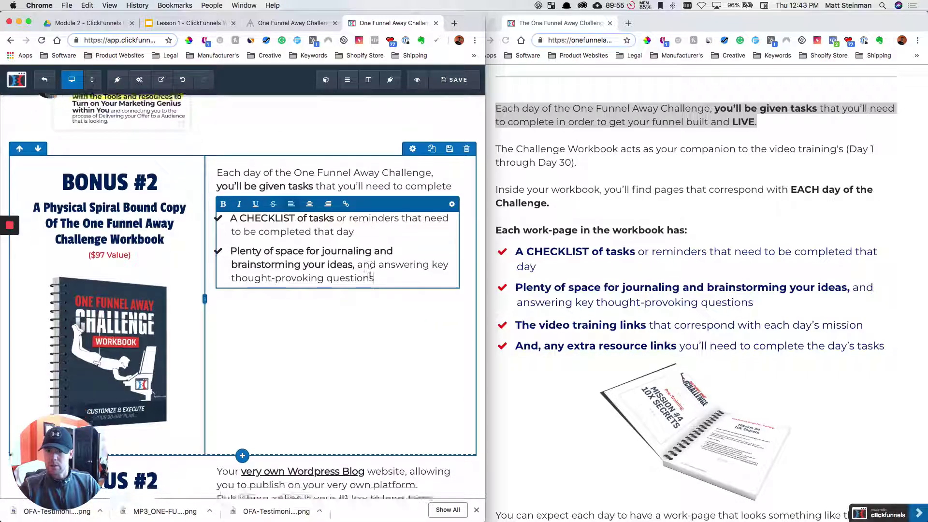
{"action": "scroll", "coordinate": [370, 278], "scroll_direction": "down", "scroll_amount": 1}
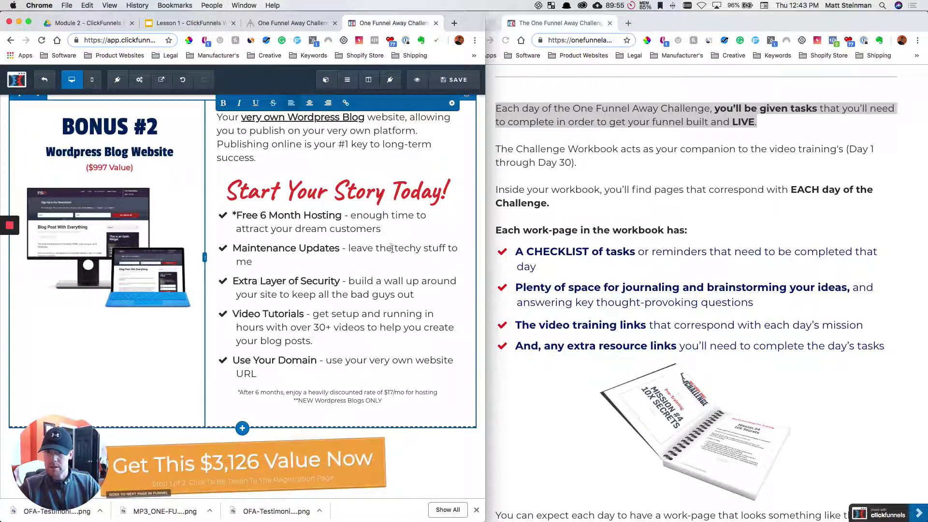
{"action": "left_click", "coordinate": [315, 340]}
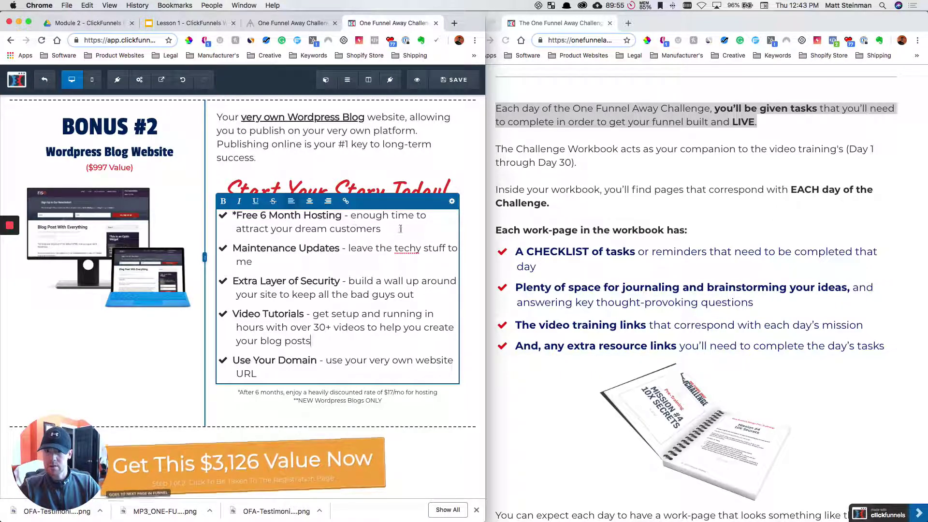
Remove the periods that end the bullets in the Special Bonus automated bot software list.
{"action": "scroll", "coordinate": [344, 303], "scroll_direction": "down", "scroll_amount": 15}
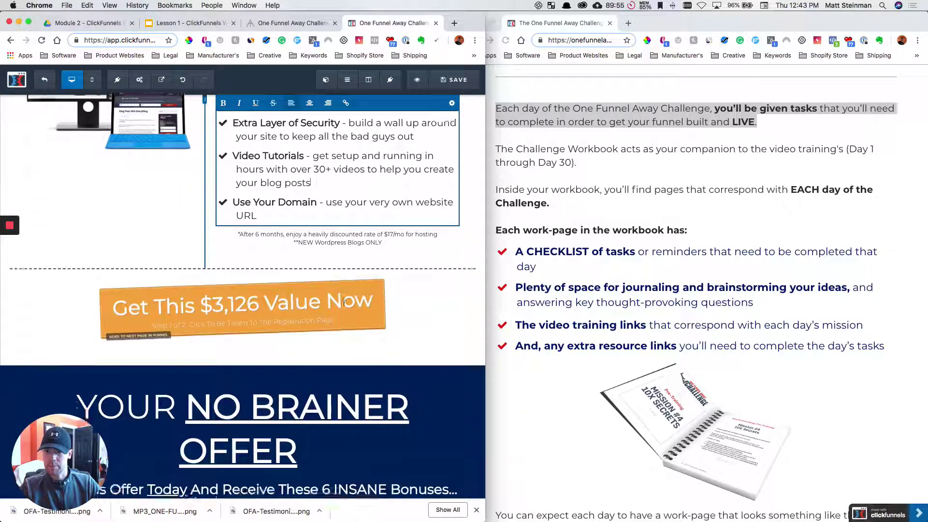
{"action": "scroll", "coordinate": [345, 305], "scroll_direction": "down", "scroll_amount": 1}
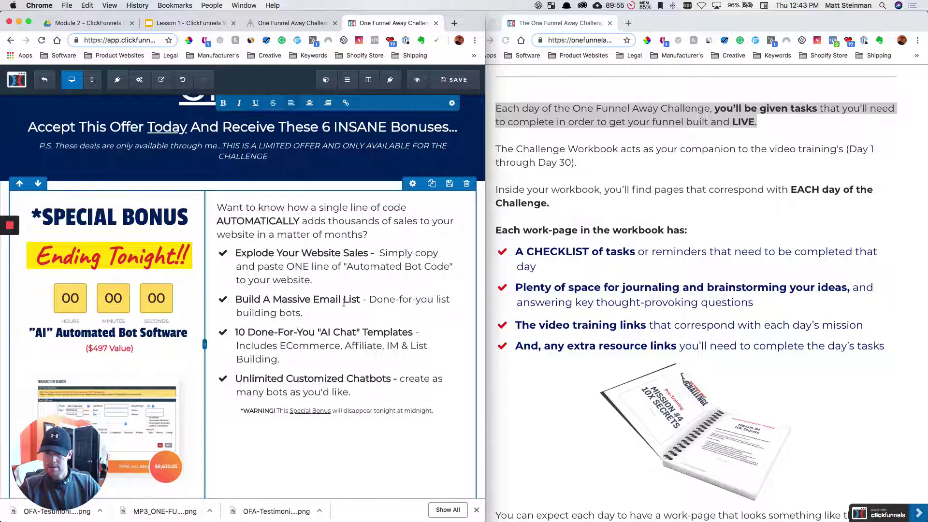
{"action": "left_click", "coordinate": [324, 279]}
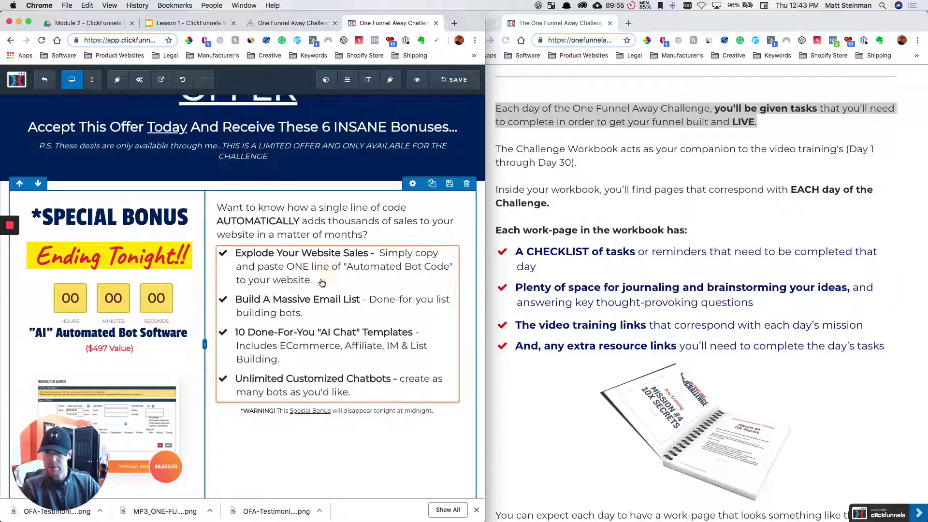
{"action": "left_click", "coordinate": [303, 313]}
{"action": "key", "text": "BackSpace"}
{"action": "left_click", "coordinate": [280, 359]}
{"action": "key", "text": "BackSpace"}
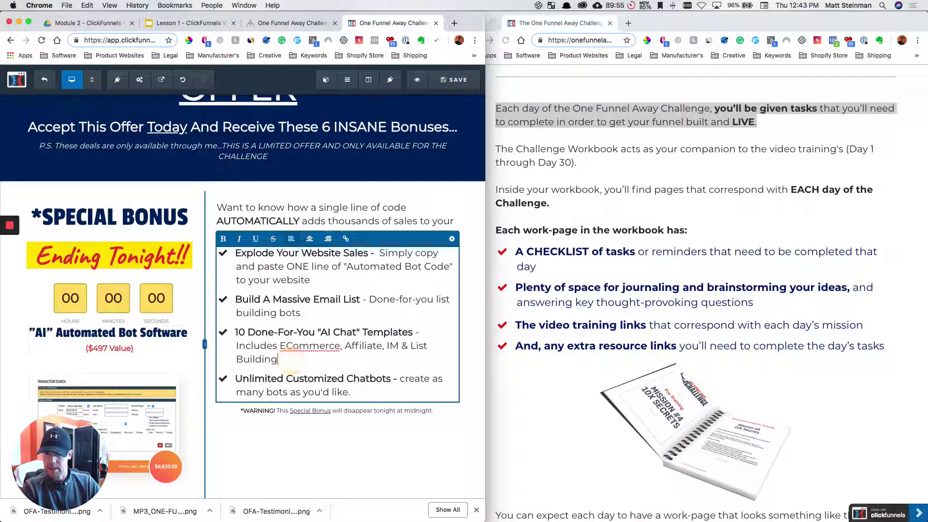
{"action": "left_click", "coordinate": [353, 391]}
Remove the periods that end the four bullets in the Bonus #1 Personal 1-on-1 Coaching list under the No Brainer Offer.
{"action": "scroll", "coordinate": [334, 378], "scroll_direction": "down", "scroll_amount": 6}
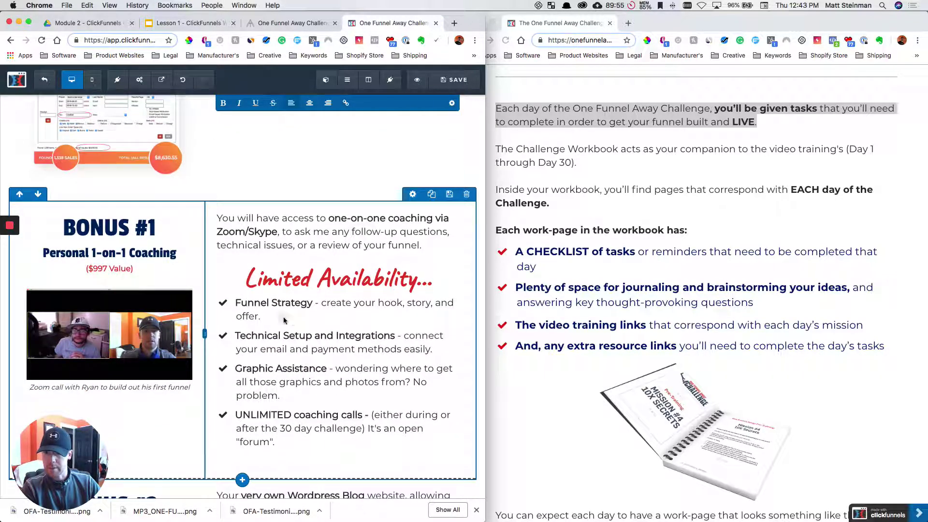
{"action": "left_click", "coordinate": [267, 318]}
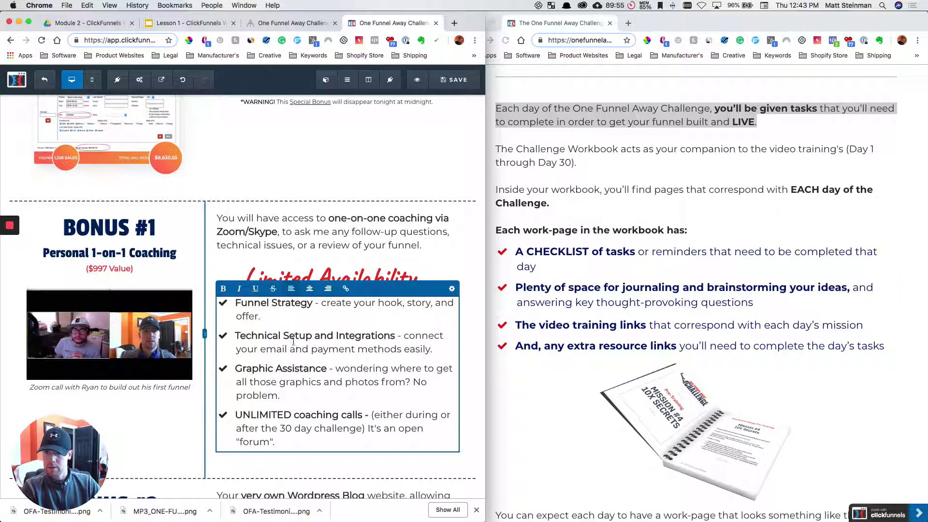
{"action": "left_click", "coordinate": [435, 352]}
{"action": "key", "text": "BackSpace"}
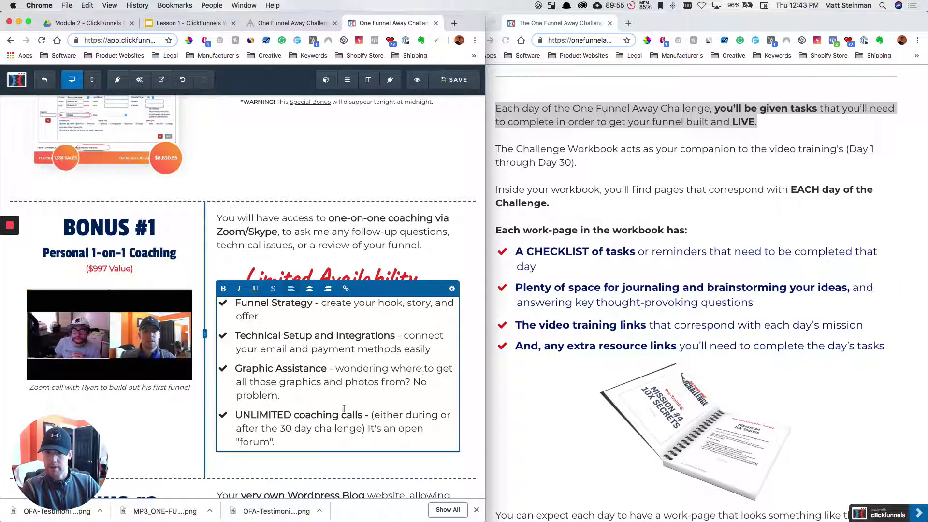
{"action": "left_click", "coordinate": [279, 396]}
{"action": "type", "text": "."}
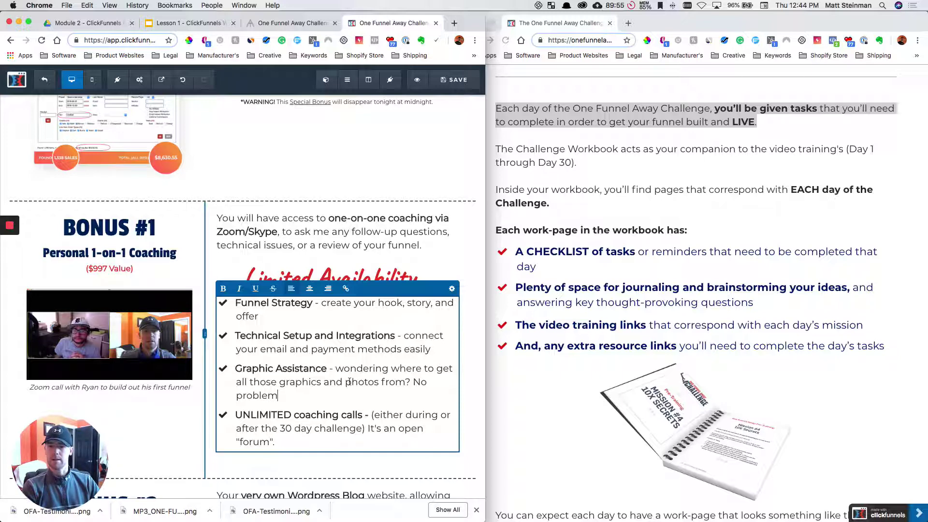
{"action": "scroll", "coordinate": [376, 374], "scroll_direction": "down", "scroll_amount": 5}
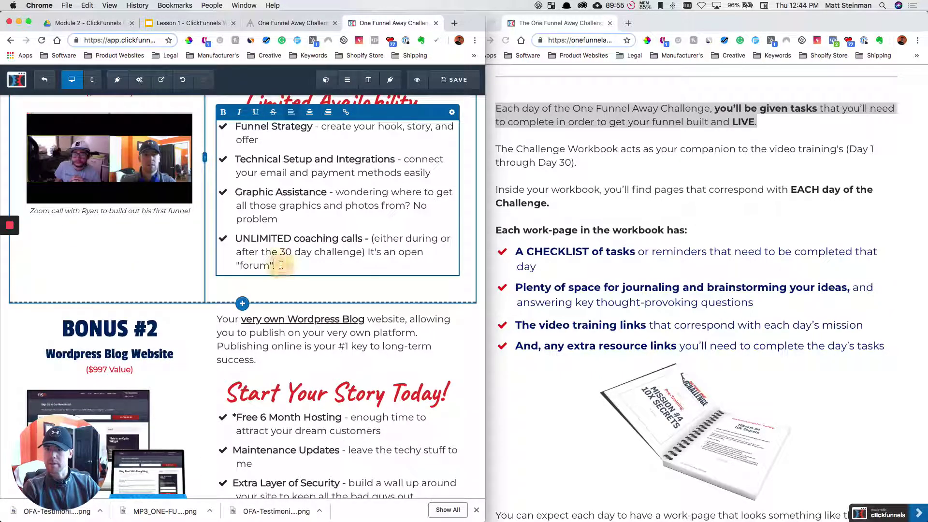
{"action": "scroll", "coordinate": [337, 443], "scroll_direction": "down", "scroll_amount": 1}
Remove the period after "your blog posts" in the No Brainer Offer's Bonus #2 Wordpress Blog list.
{"action": "scroll", "coordinate": [337, 443], "scroll_direction": "down", "scroll_amount": 4}
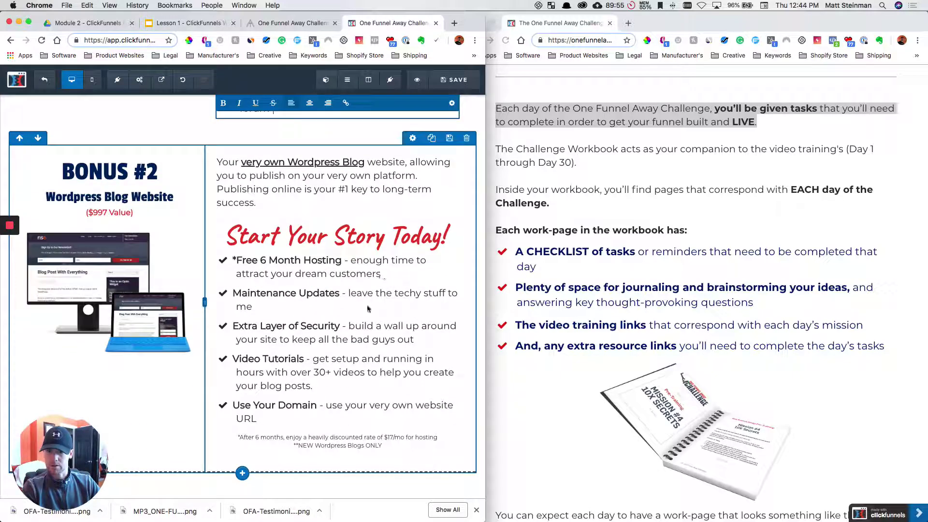
{"action": "left_click", "coordinate": [318, 388]}
{"action": "left_click", "coordinate": [318, 389]}
{"action": "key", "text": "BackSpace"}
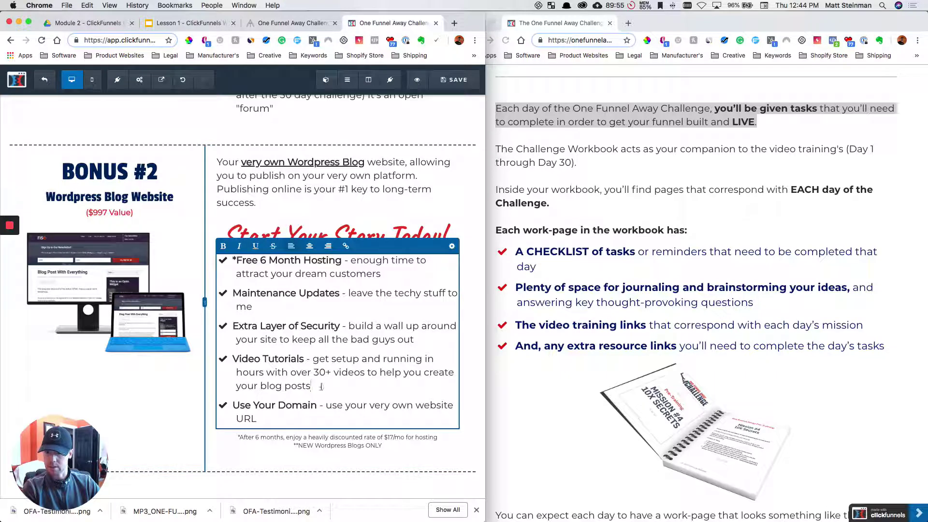
{"action": "scroll", "coordinate": [322, 387], "scroll_direction": "down", "scroll_amount": 6}
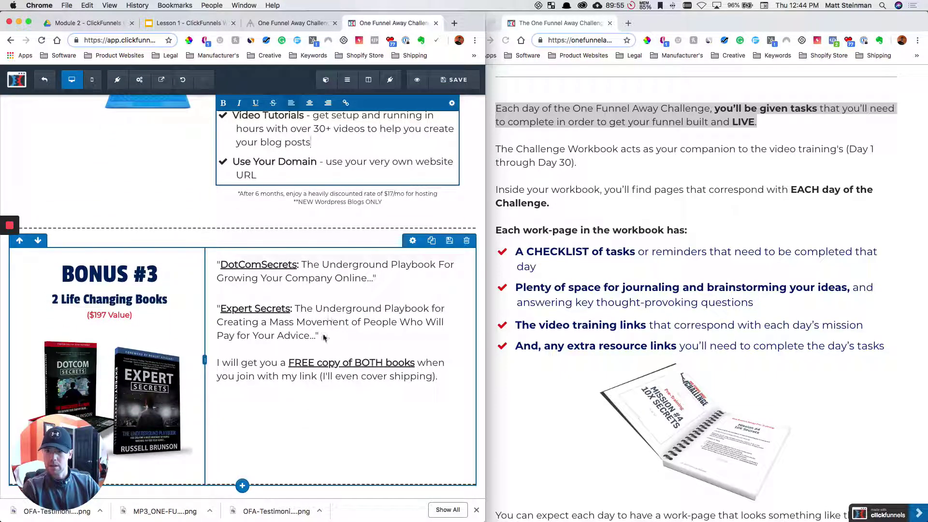
Check how the descriptive text ends in the Bonus #3 books and Bonus #4 funnel page rows.
{"action": "left_click", "coordinate": [438, 380]}
{"action": "left_click", "coordinate": [437, 380]}
{"action": "scroll", "coordinate": [368, 372], "scroll_direction": "down", "scroll_amount": 7}
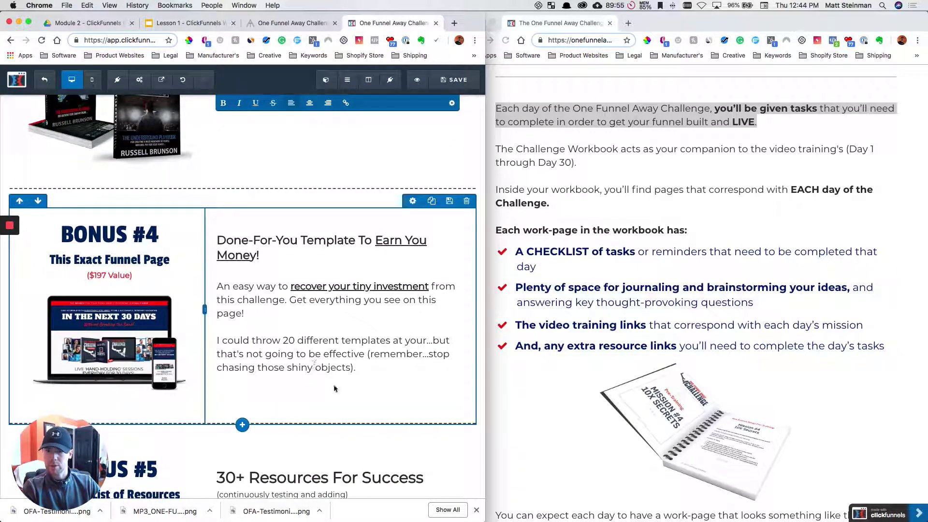
{"action": "scroll", "coordinate": [339, 343], "scroll_direction": "down", "scroll_amount": 1}
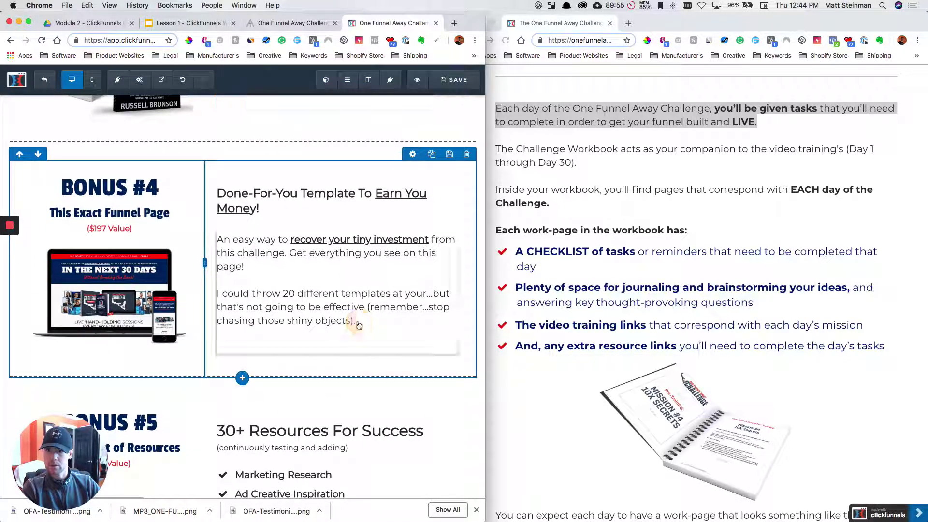
{"action": "left_click", "coordinate": [316, 315]}
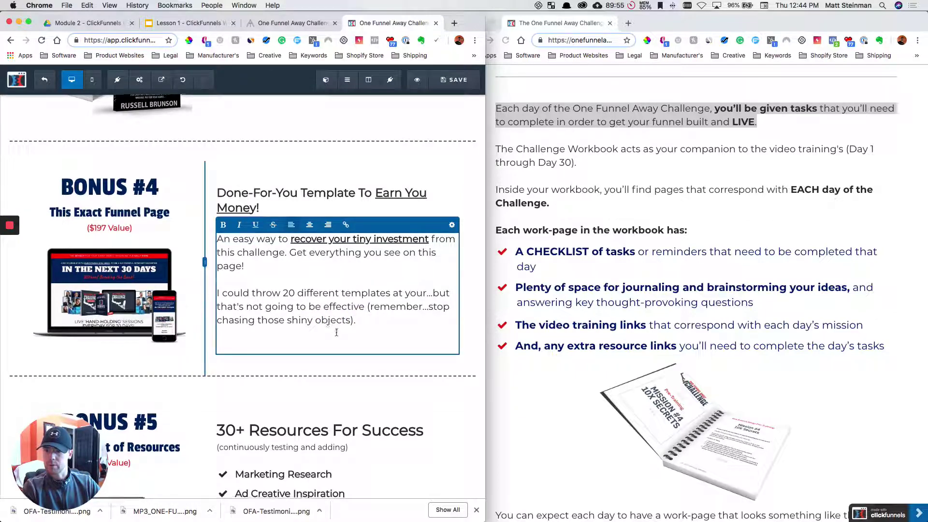
{"action": "scroll", "coordinate": [319, 324], "scroll_direction": "down", "scroll_amount": 5}
{"action": "scroll", "coordinate": [333, 333], "scroll_direction": "up", "scroll_amount": 20}
{"action": "scroll", "coordinate": [337, 335], "scroll_direction": "down", "scroll_amount": 8}
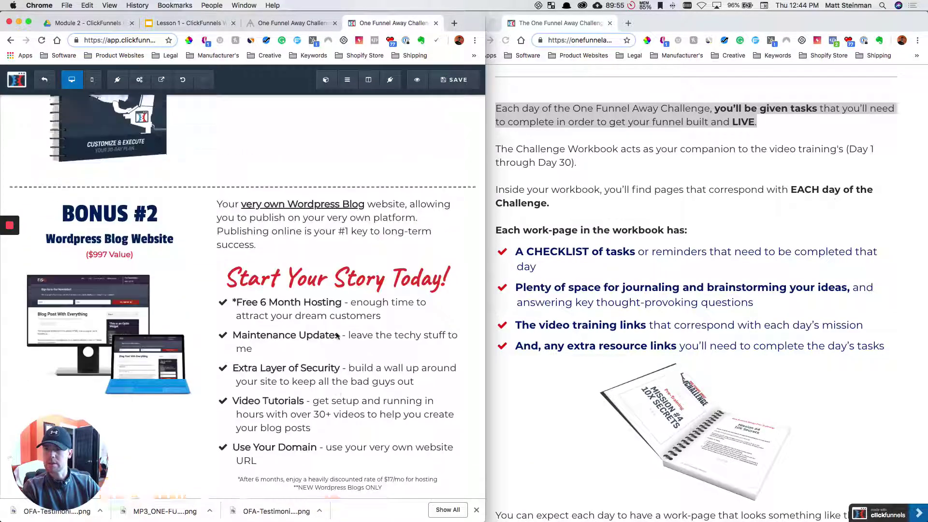
Add the workbook bullet "The video training links that correspond with each day's mission" under Bonus #2, with "The video training links" in bold.
{"action": "scroll", "coordinate": [337, 335], "scroll_direction": "up", "scroll_amount": 4}
{"action": "scroll", "coordinate": [337, 332], "scroll_direction": "down", "scroll_amount": 2}
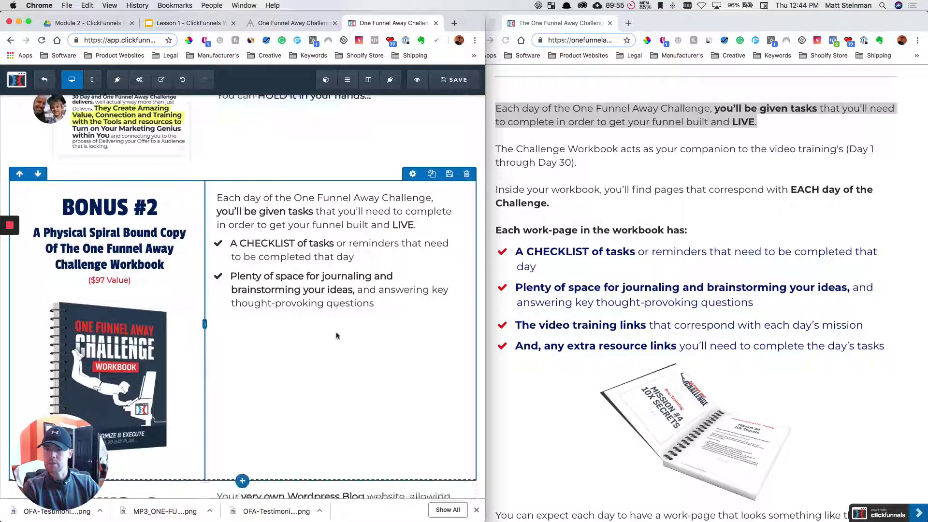
{"action": "left_click", "coordinate": [380, 308]}
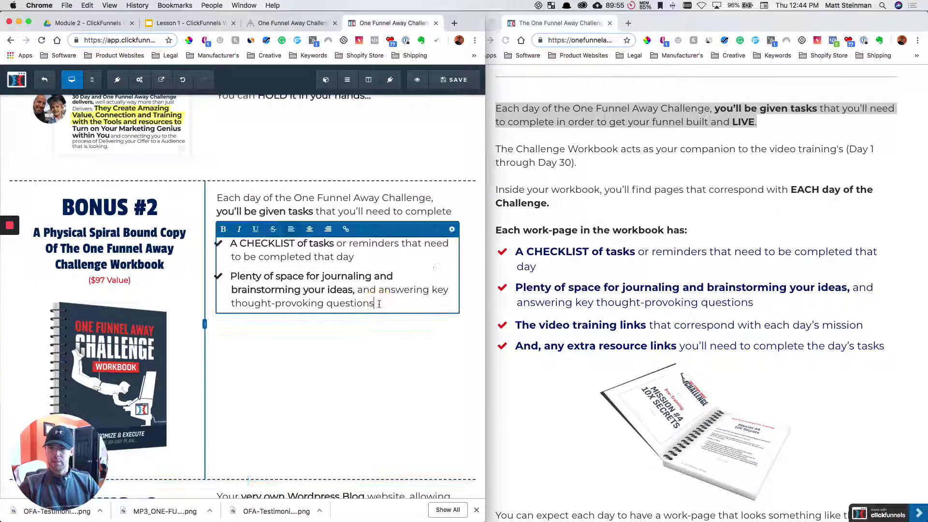
{"action": "key", "text": "Return"}
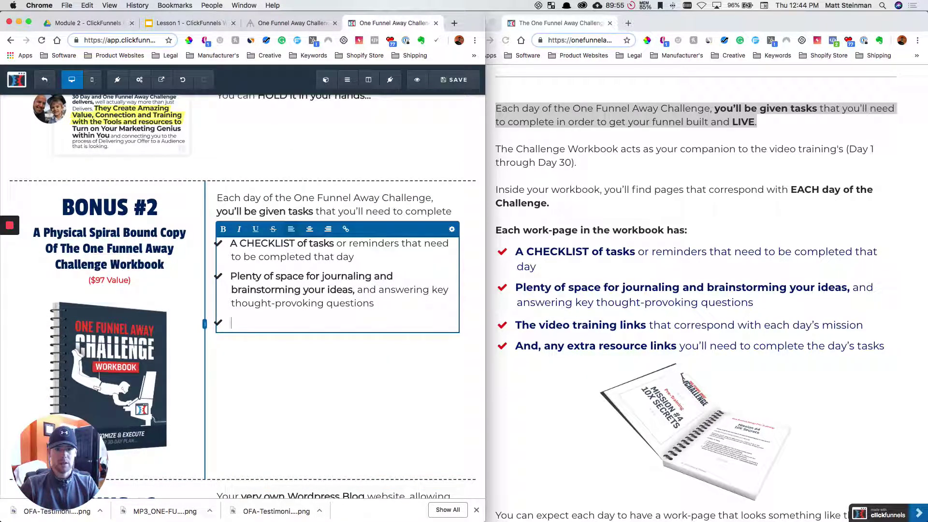
{"action": "type", "text": "The video"}
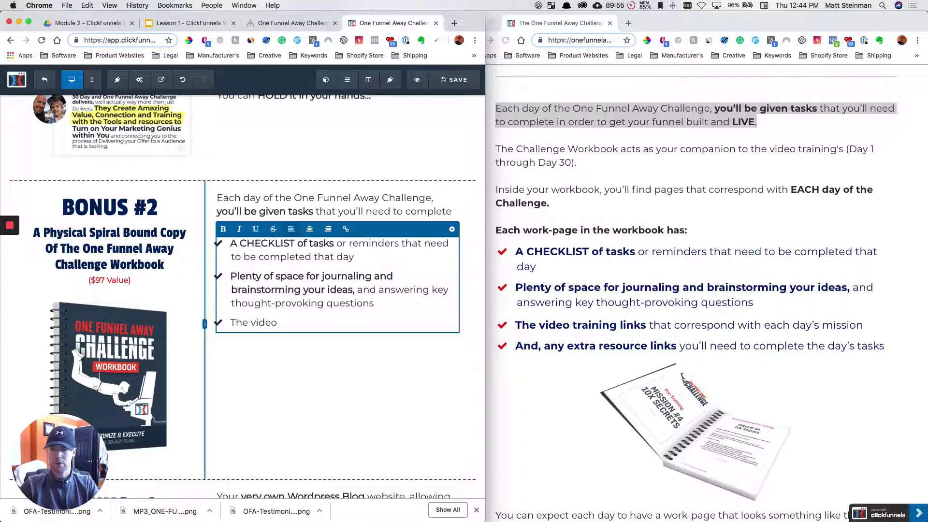
{"action": "key", "text": "BackSpace"}
{"action": "key", "text": "BackSpace"}
{"action": "key", "text": "BackSpace"}
{"action": "key", "text": "BackSpace"}
{"action": "key", "text": "BackSpace"}
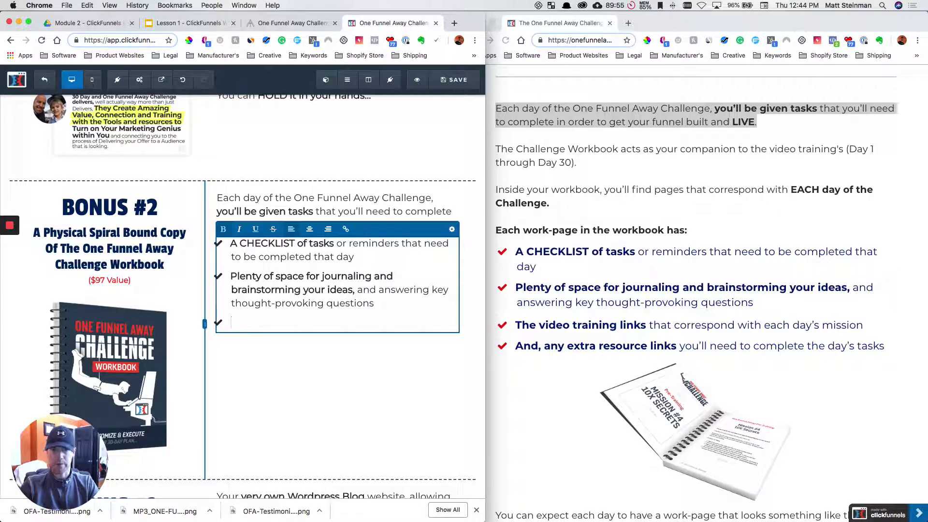
{"action": "type", "text": "video train"}
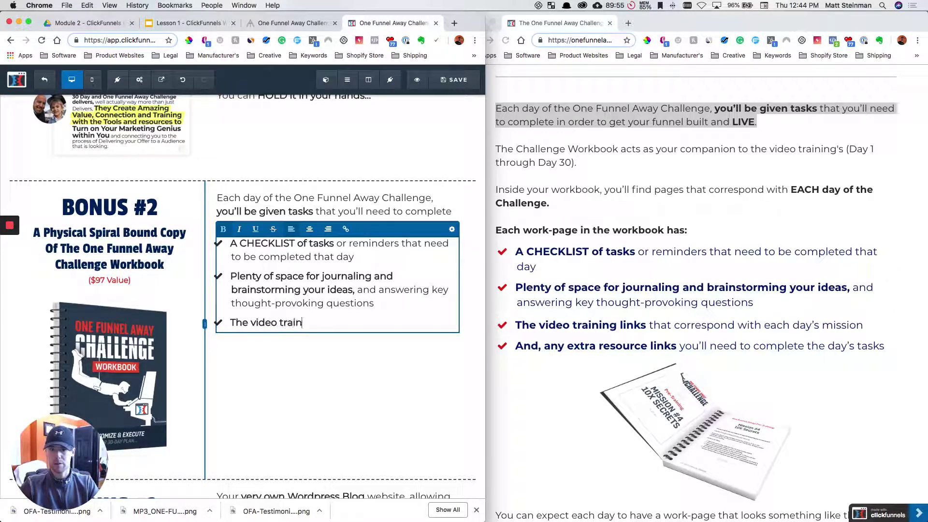
{"action": "type", "text": "ing links that corre"}
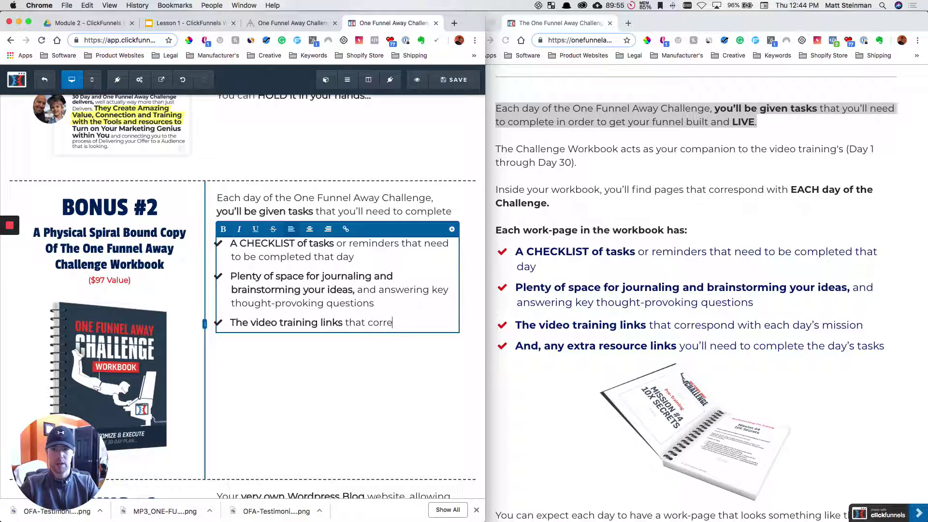
{"action": "type", "text": "spond with ea"}
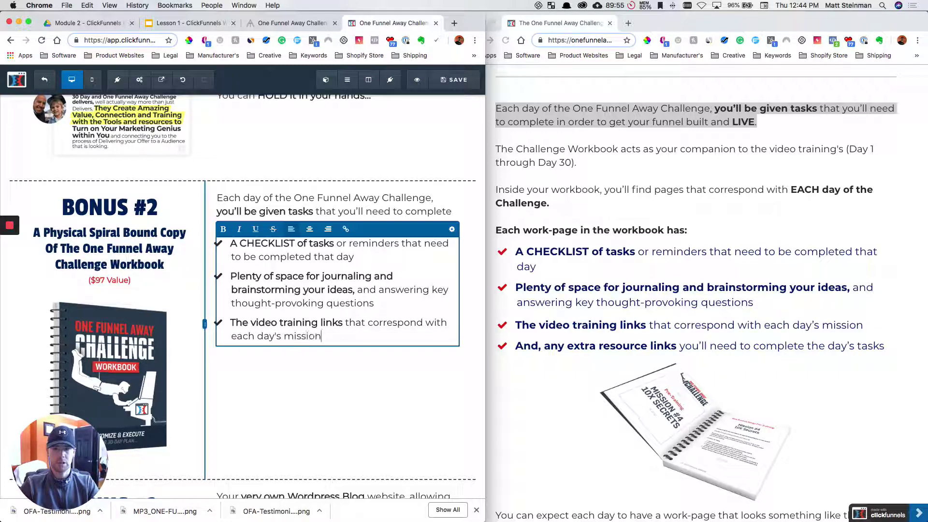
{"action": "type", "text": "ch day's mission"}
Add a fourth workbook bullet, "And, any extra resource links you'll need to complete the day's tasks", with "And, any extra resource links" in bold.
{"action": "key", "text": "Return"}
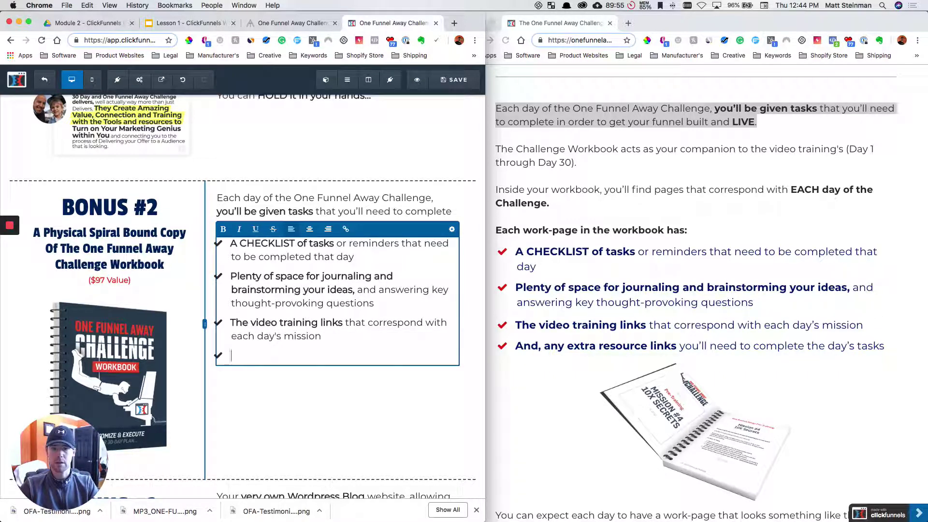
{"action": "type", "text": "And"}
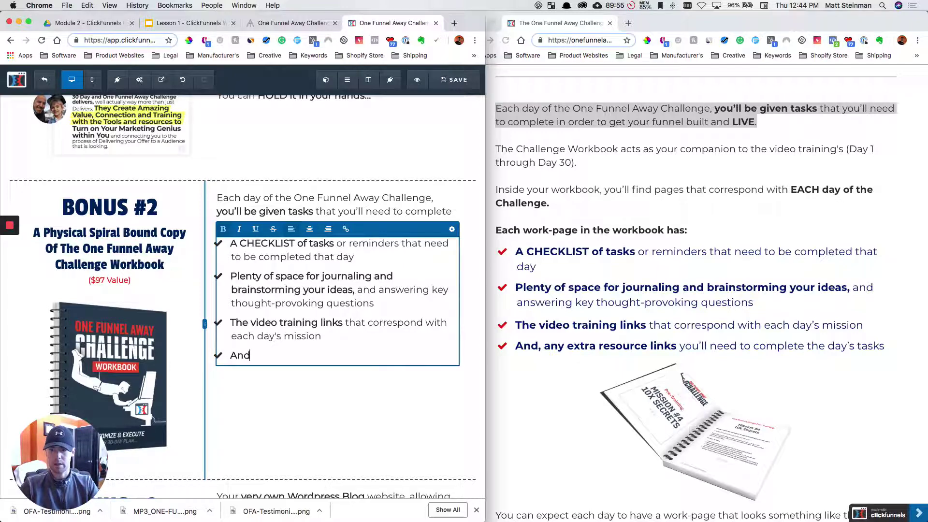
{"action": "type", "text": ", any extra r"}
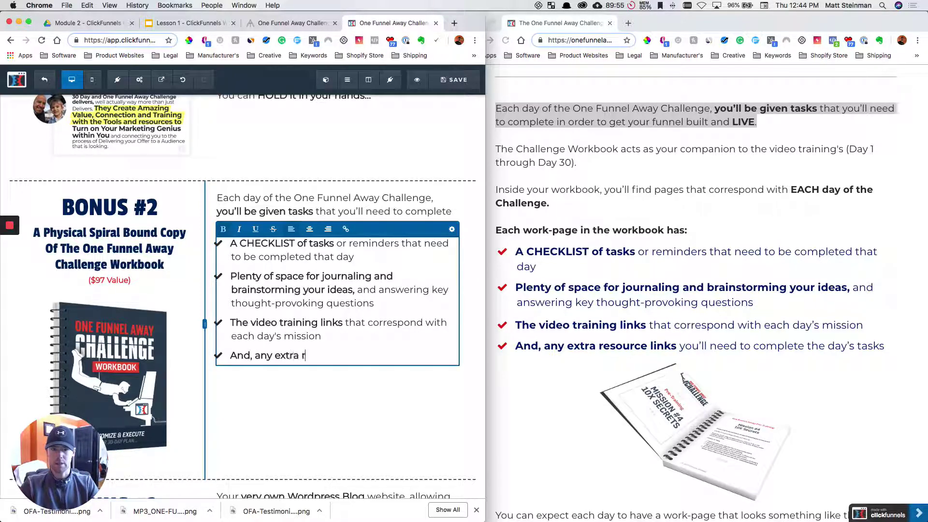
{"action": "type", "text": "esourc"}
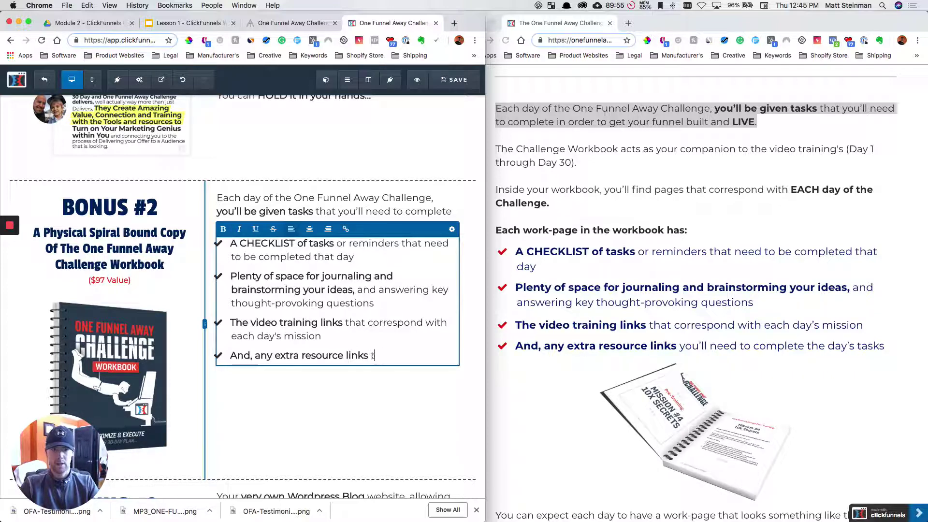
{"action": "type", "text": "e links you'll need to"}
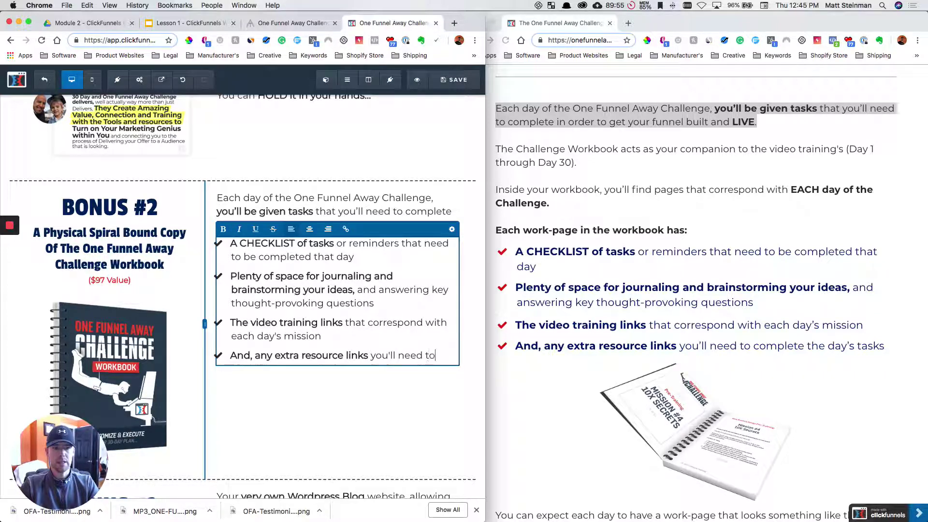
{"action": "type", "text": " copmlet"}
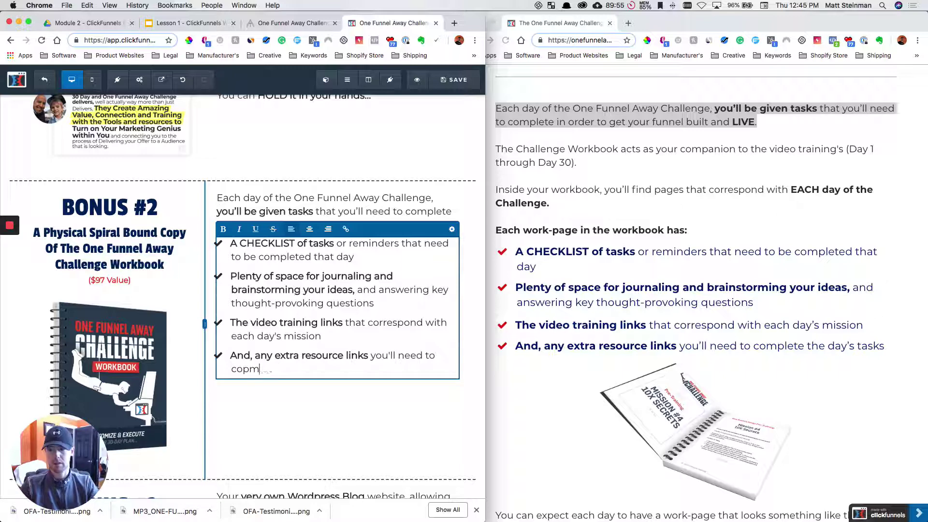
{"action": "key", "text": "BackSpace"}
{"action": "key", "text": "BackSpace"}
{"action": "type", "text": "mplete the"}
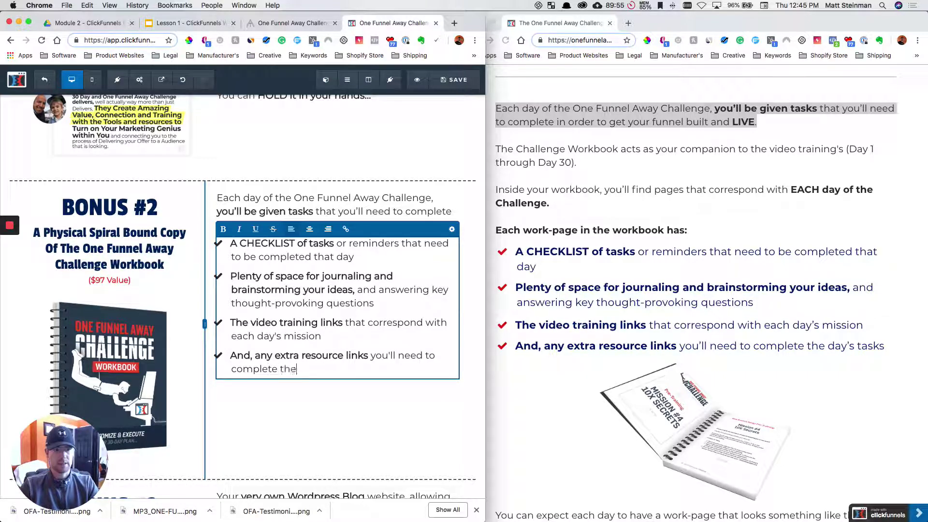
{"action": "type", "text": " day's tasks"}
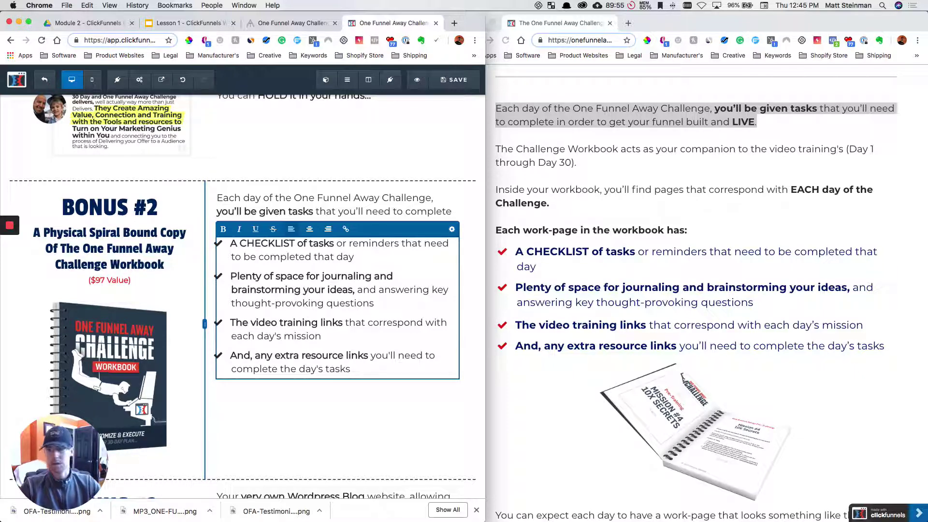
{"action": "left_click", "coordinate": [384, 419]}
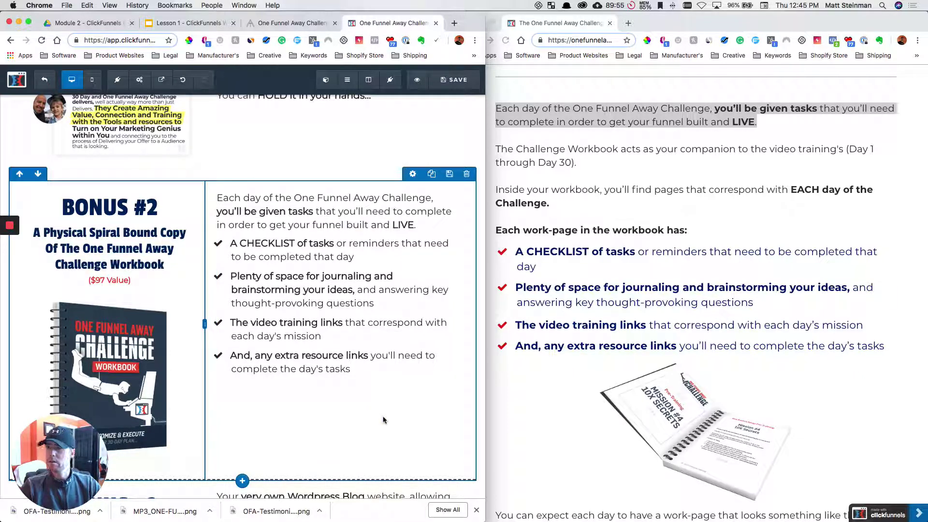
Move the reference One Funnel Away Challenge page into the page editor's browser window as a tab and return to the editor.
{"action": "scroll", "coordinate": [384, 420], "scroll_direction": "down", "scroll_amount": 3}
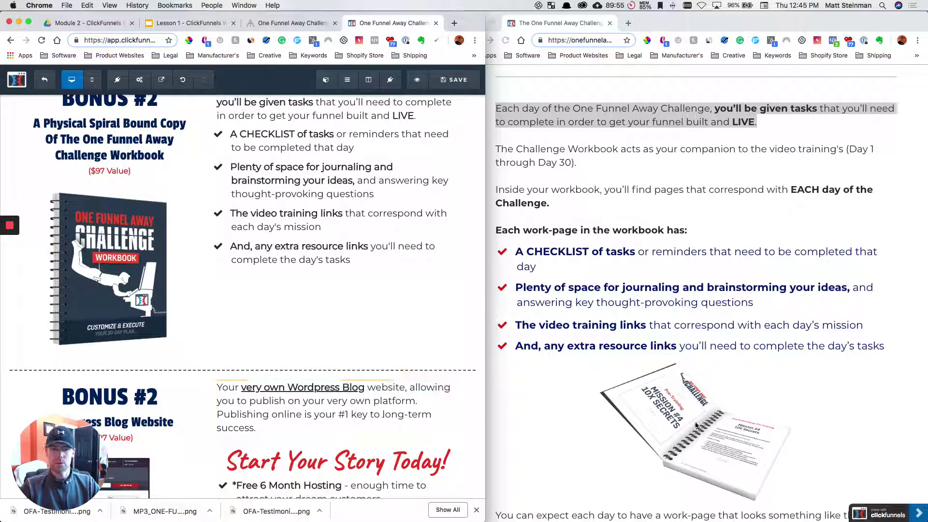
{"action": "scroll", "coordinate": [697, 426], "scroll_direction": "down", "scroll_amount": 3}
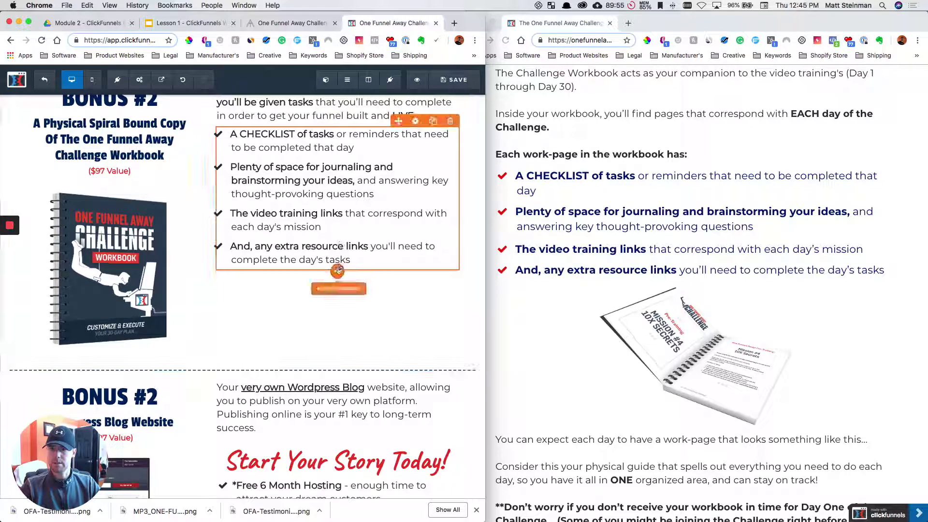
{"action": "left_click", "coordinate": [339, 288]}
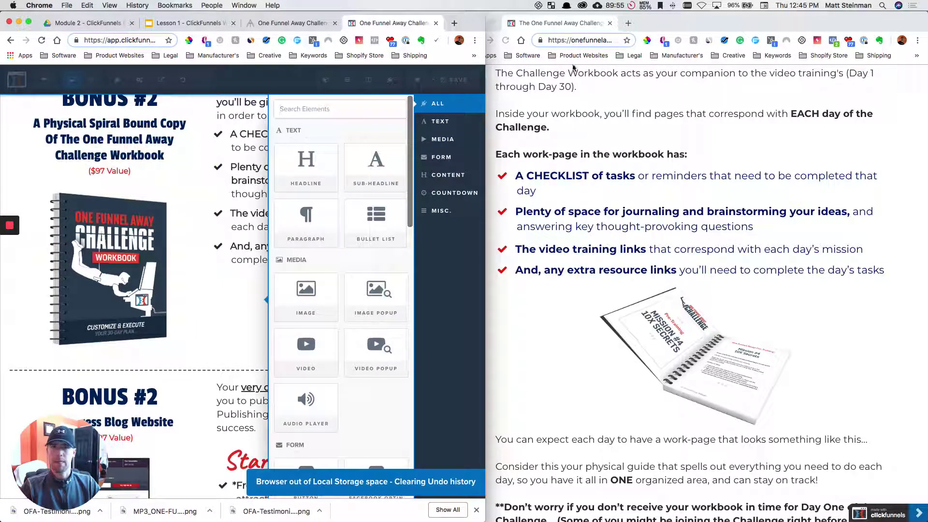
{"action": "left_click_drag", "start_coordinate": [563, 27], "coordinate": [486, 27]}
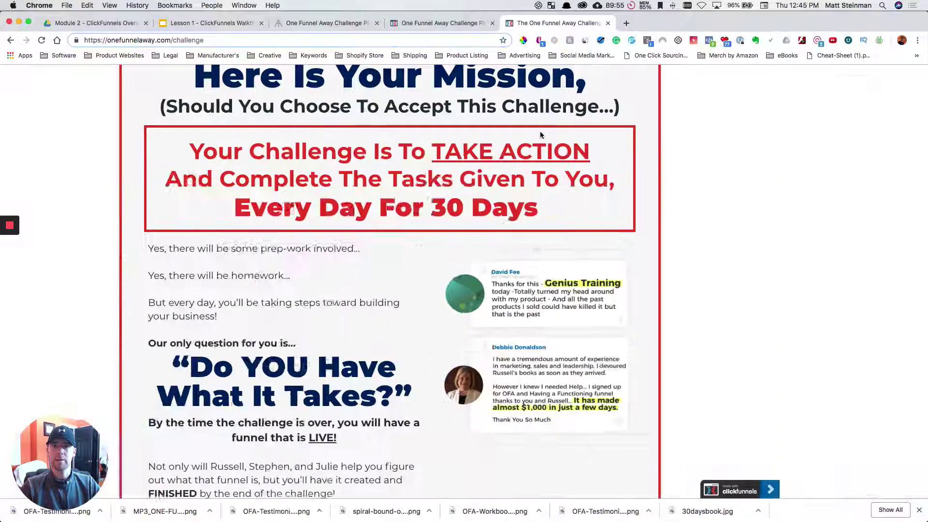
{"action": "left_click", "coordinate": [456, 22]}
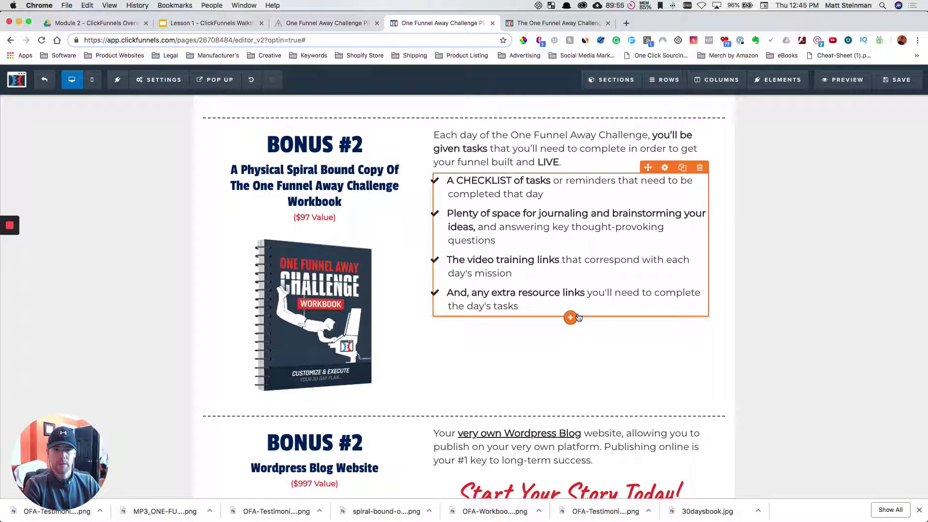
Add an image element below the Bonus #2 workbook bullets and fill it with the uploaded file spiral-bound-open-min.png.
{"action": "left_click", "coordinate": [571, 320]}
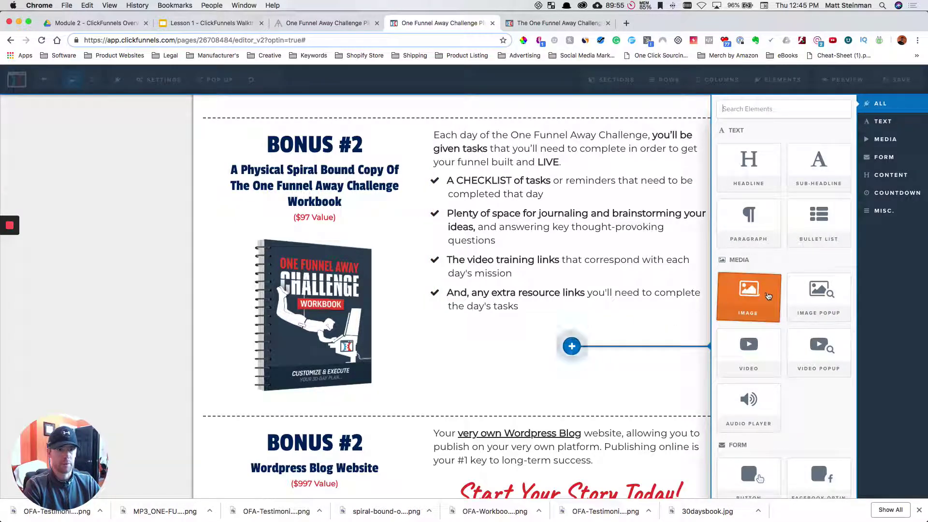
{"action": "left_click", "coordinate": [766, 293]}
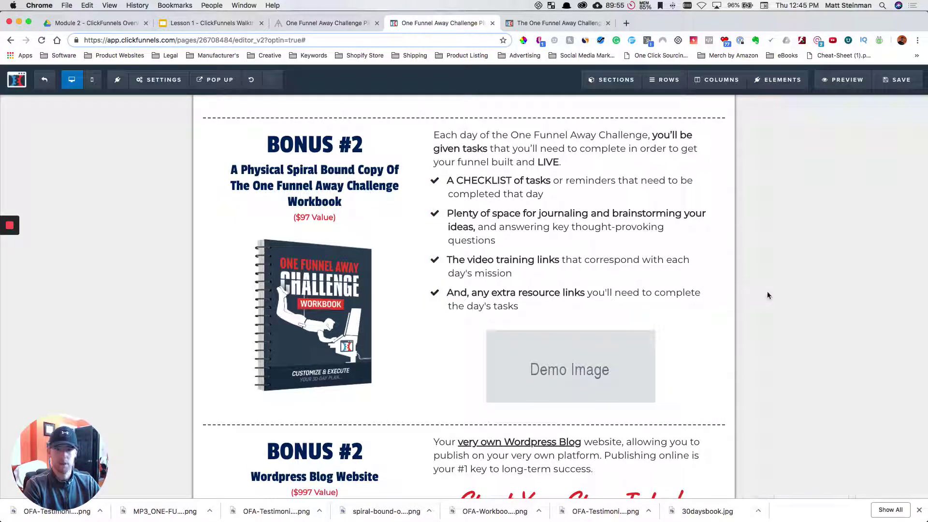
{"action": "left_click", "coordinate": [584, 361]}
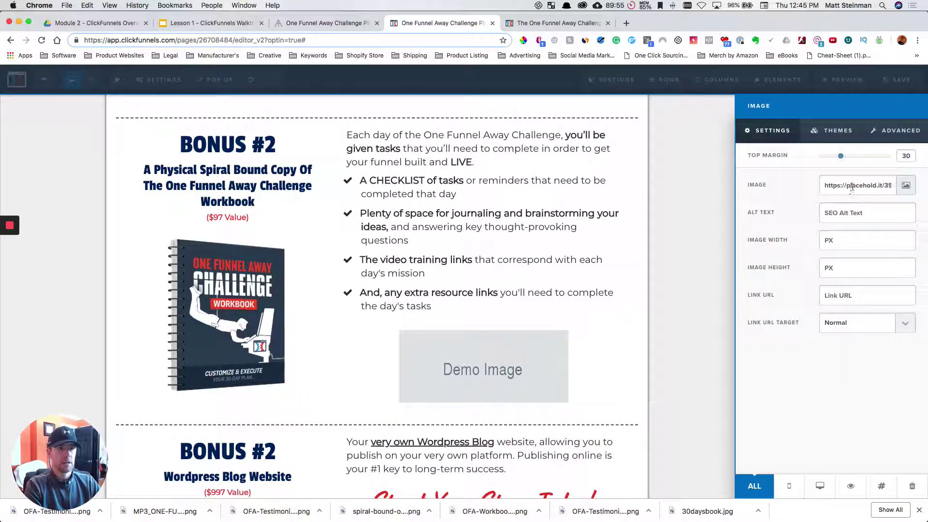
{"action": "left_click", "coordinate": [902, 188]}
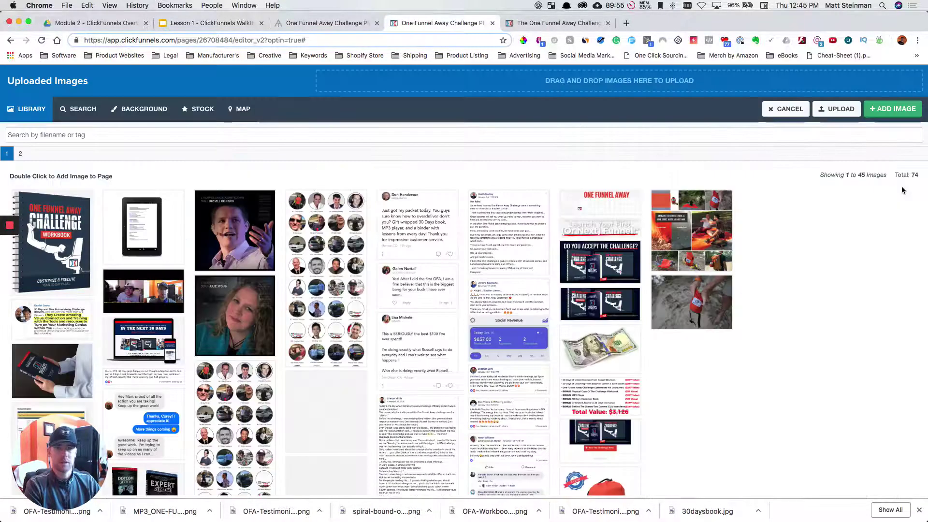
{"action": "left_click", "coordinate": [825, 110]}
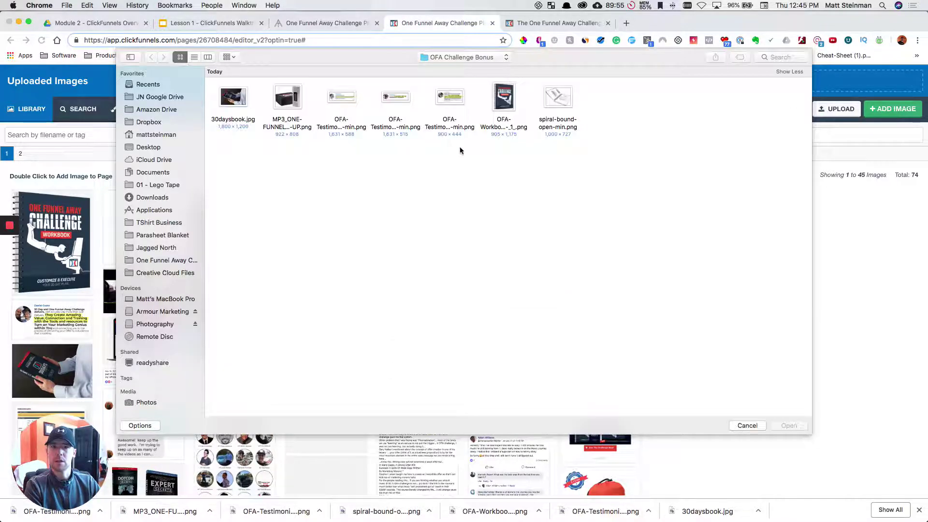
{"action": "double_click", "coordinate": [546, 104]}
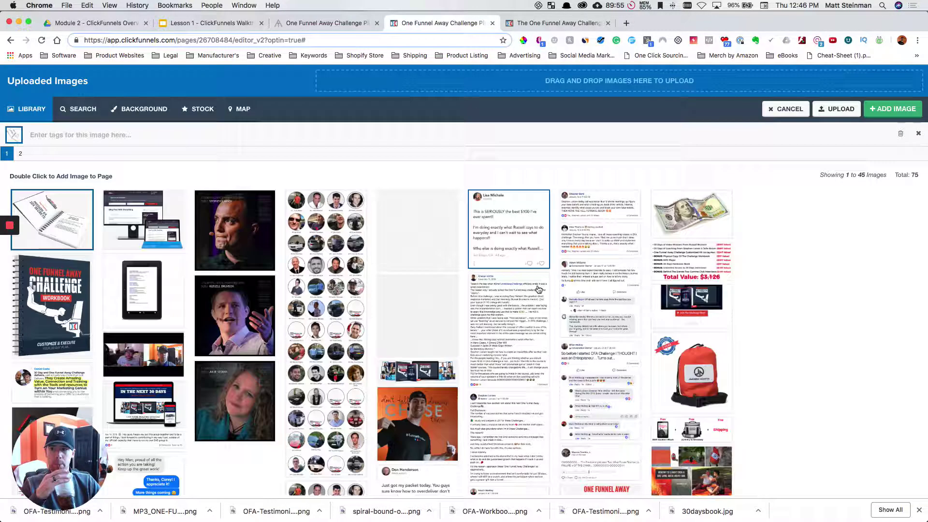
{"action": "left_click", "coordinate": [881, 115]}
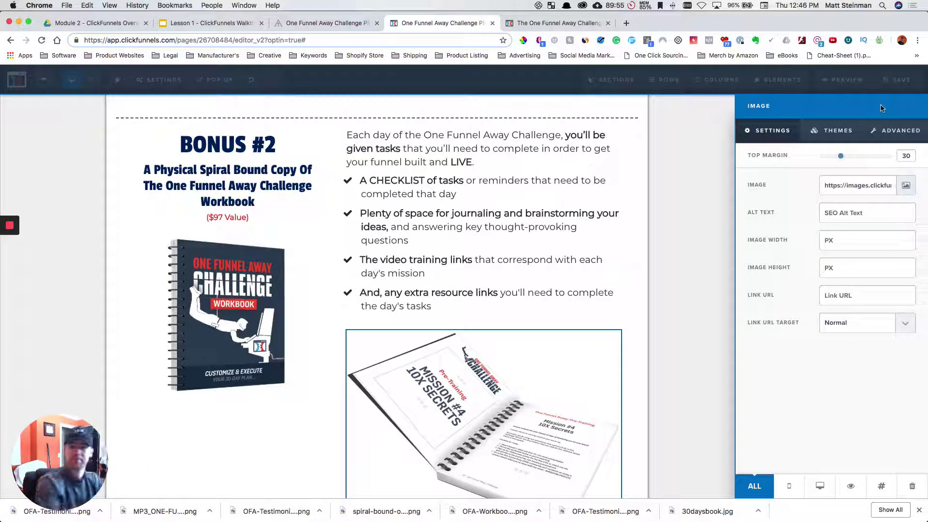
{"action": "left_click", "coordinate": [486, 429]}
Set the width of the open-workbook image below the Bonus #2 bullets to 300 px.
{"action": "scroll", "coordinate": [532, 405], "scroll_direction": "down", "scroll_amount": 3}
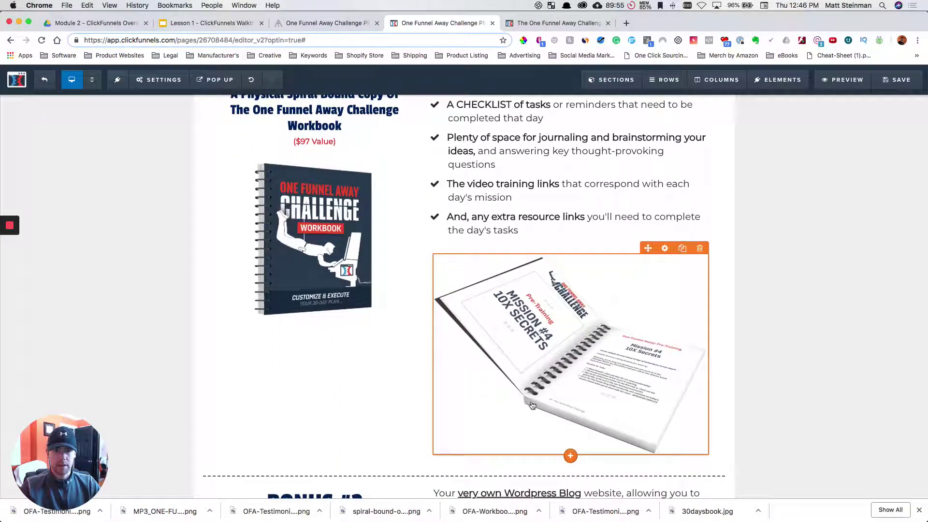
{"action": "left_click", "coordinate": [557, 361]}
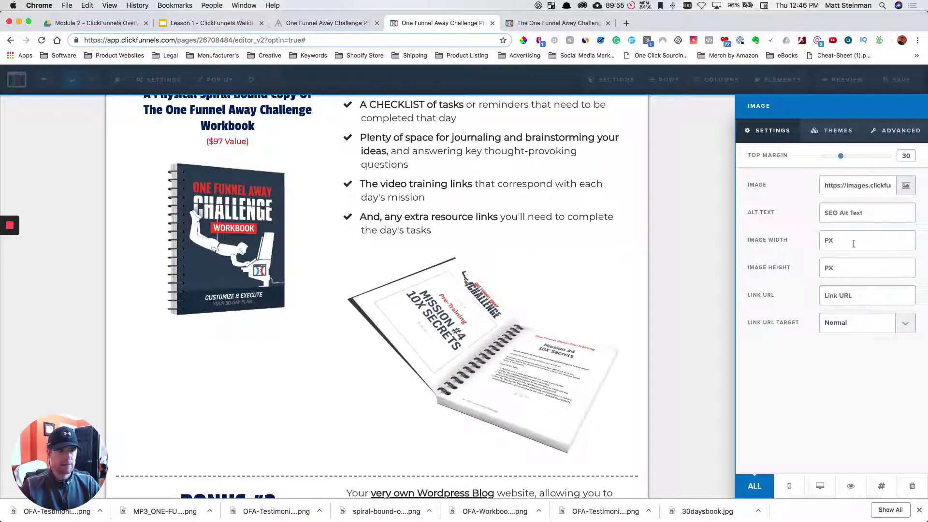
{"action": "left_click", "coordinate": [854, 243]}
{"action": "type", "text": "300"}
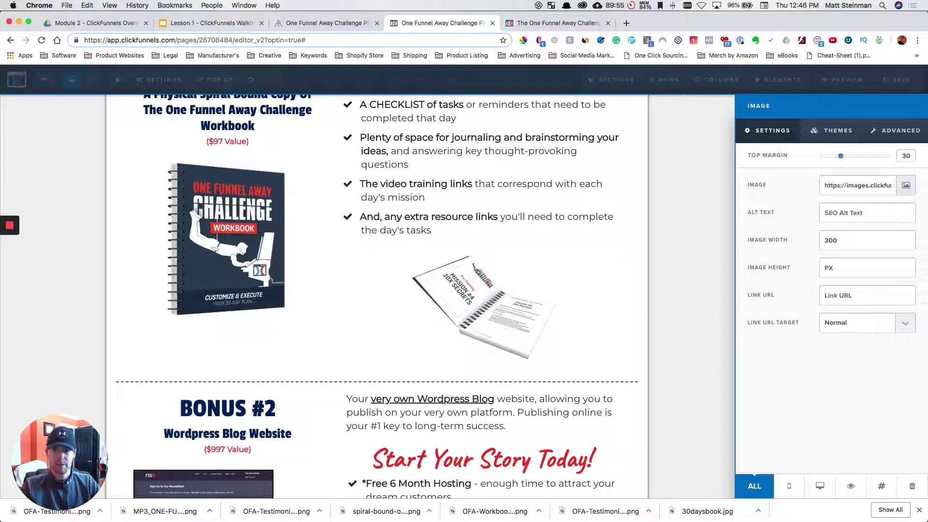
{"action": "left_click", "coordinate": [678, 260]}
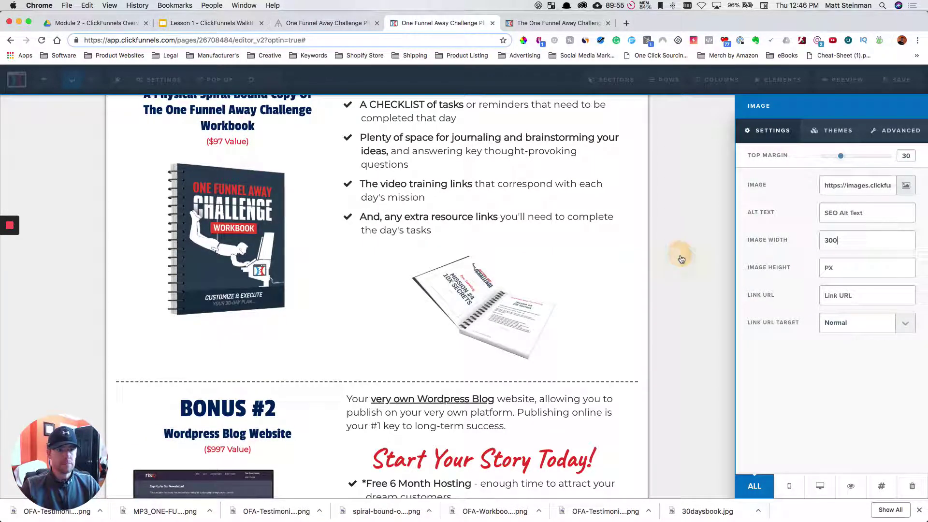
{"action": "left_click", "coordinate": [636, 270]}
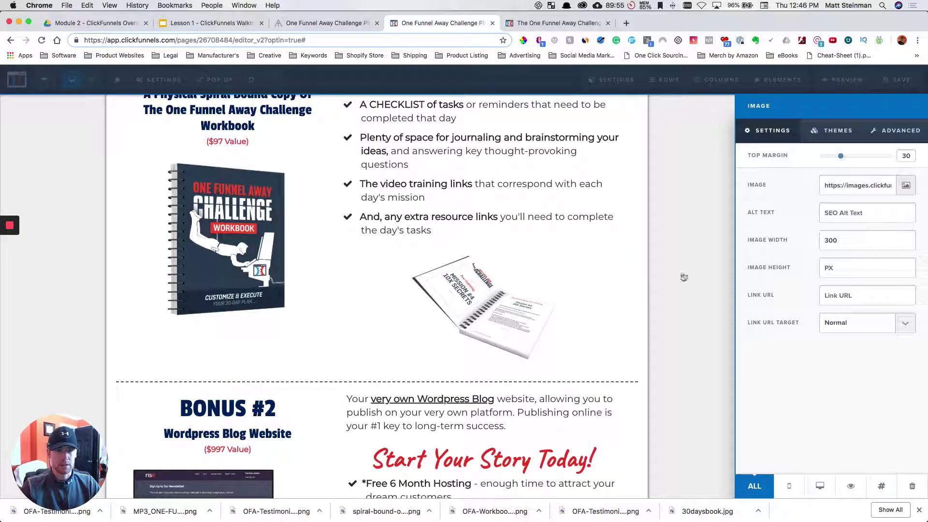
Copy the alt text of the workbook cover image into the open-workbook image's alt text.
{"action": "left_click", "coordinate": [840, 218]}
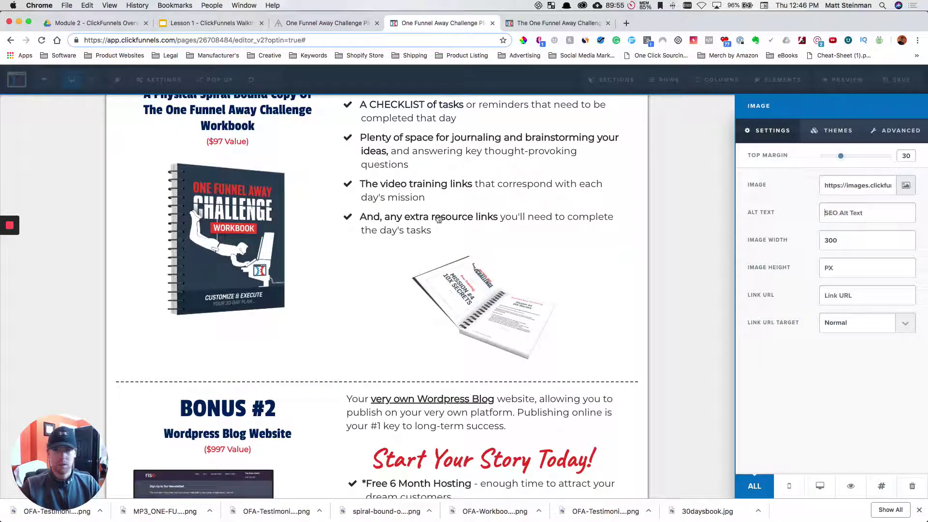
{"action": "left_click", "coordinate": [225, 241]}
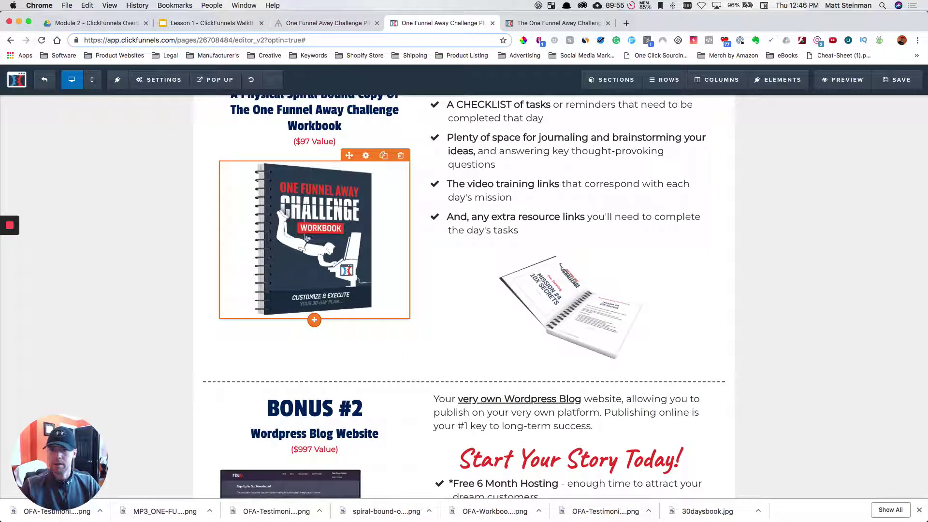
{"action": "left_click", "coordinate": [310, 235]}
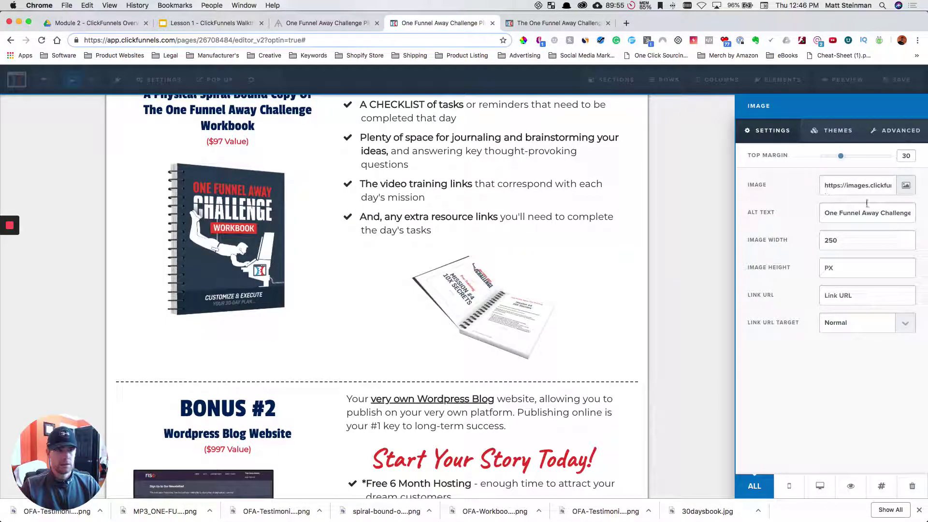
{"action": "triple_click", "coordinate": [873, 215]}
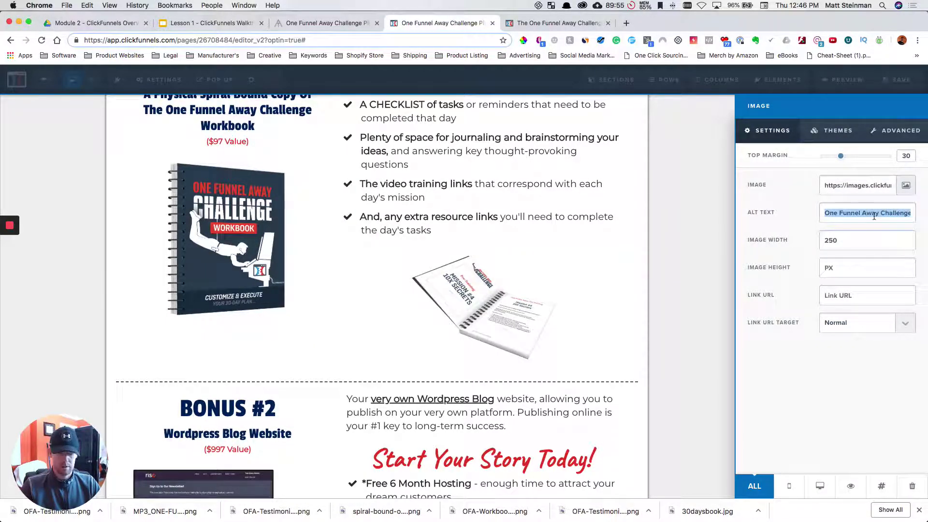
{"action": "left_click", "coordinate": [493, 315]}
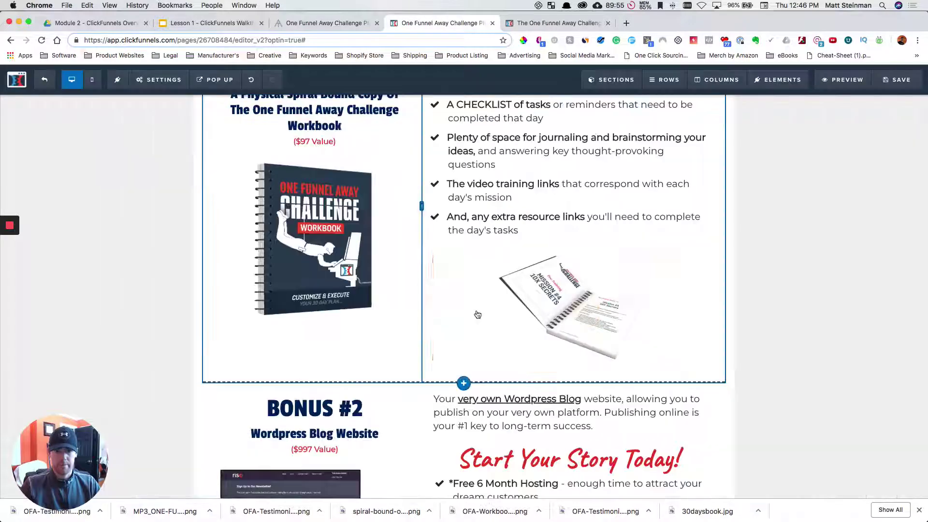
{"action": "left_click", "coordinate": [556, 297]}
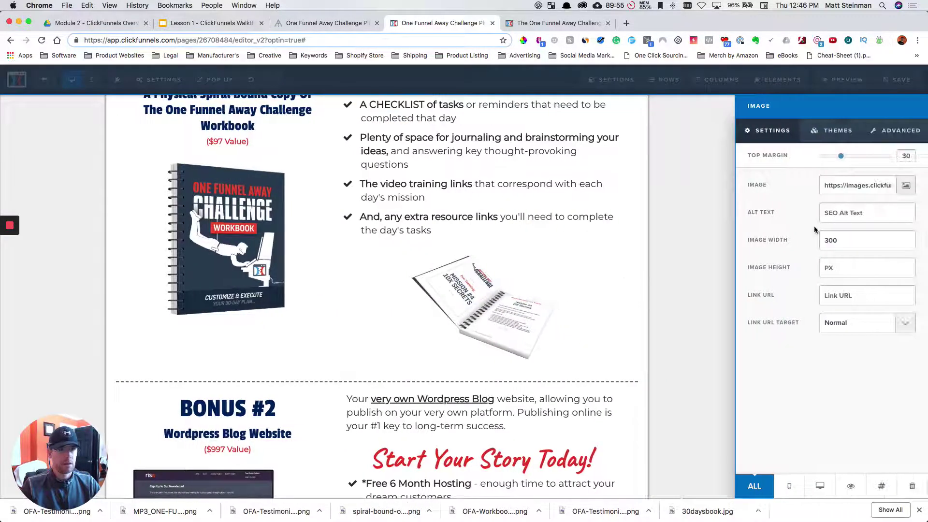
{"action": "left_click", "coordinate": [836, 213]}
{"action": "key", "text": "super+v"}
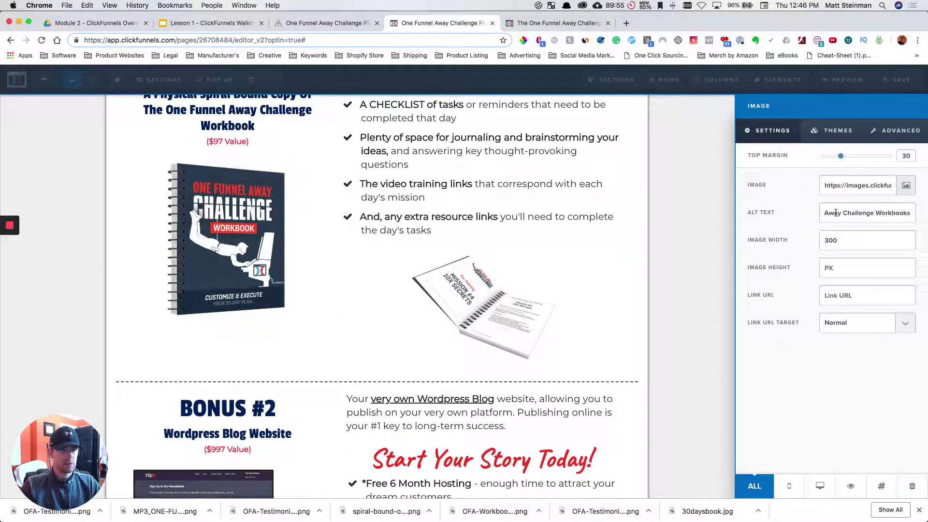
Edit the open-workbook image's alt text to read "One Funnel Away Challenge Open Spiral Bound Workbook".
{"action": "key", "text": "BackSpace"}
{"action": "key", "text": "BackSpace"}
{"action": "key", "text": "BackSpace"}
{"action": "key", "text": "BackSpace"}
{"action": "key", "text": "BackSpace"}
{"action": "key", "text": "BackSpace"}
{"action": "key", "text": "BackSpace"}
{"action": "key", "text": "BackSpace"}
{"action": "key", "text": "BackSpace"}
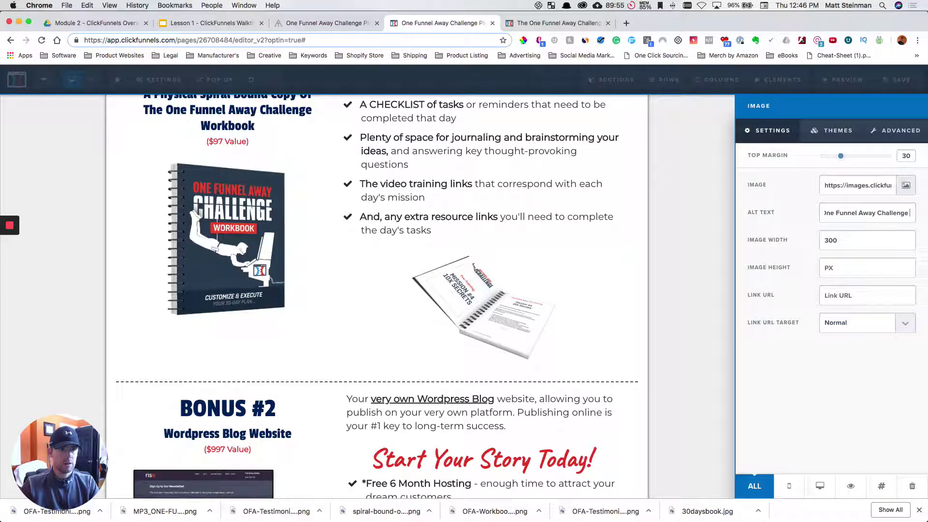
{"action": "type", "text": "Open"}
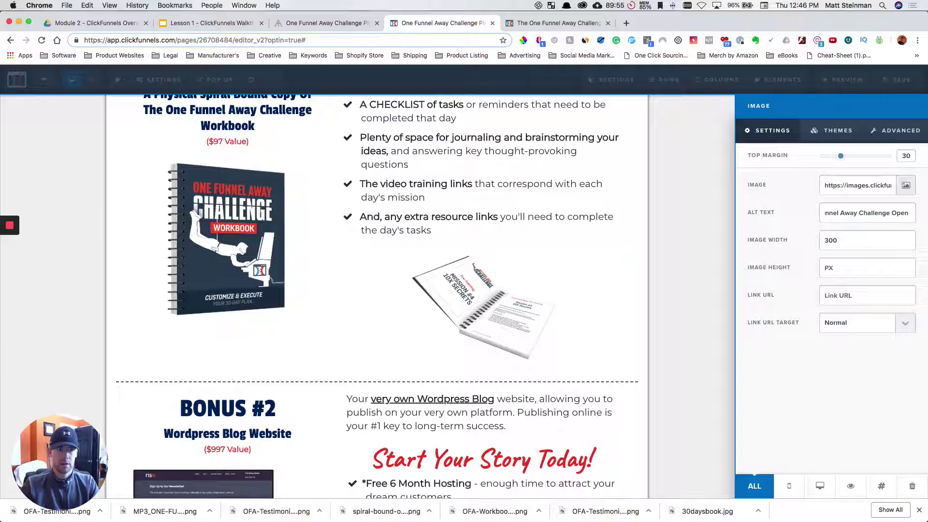
{"action": "type", "text": " Spiral Bou"}
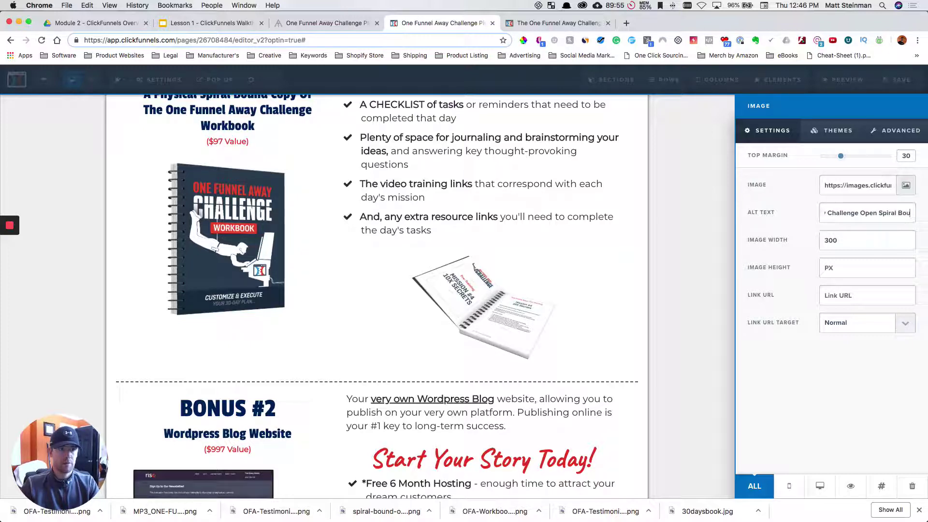
{"action": "type", "text": "nd Wor"}
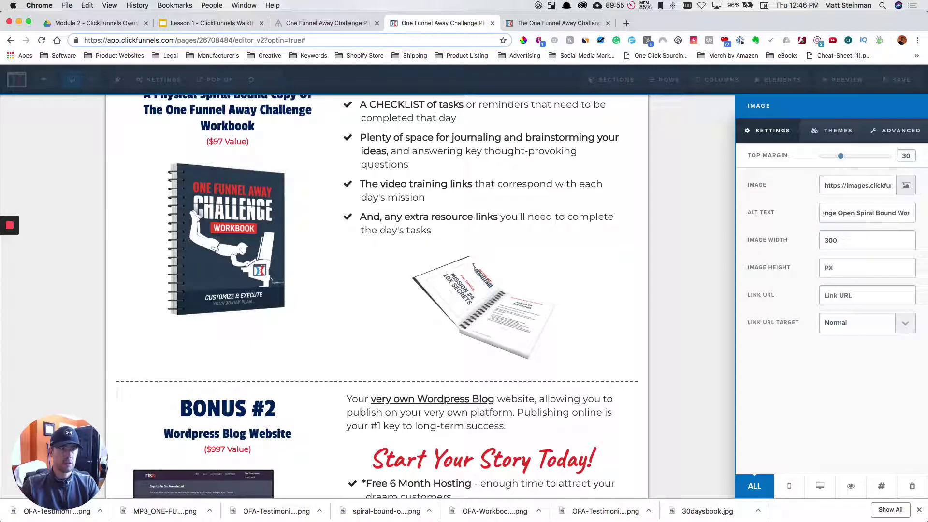
{"action": "type", "text": "kbook"}
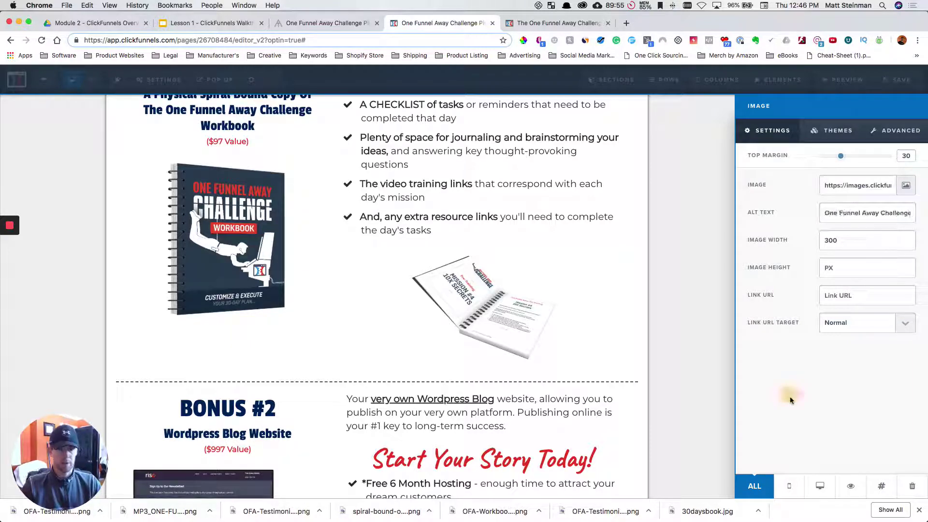
{"action": "left_click", "coordinate": [687, 368]}
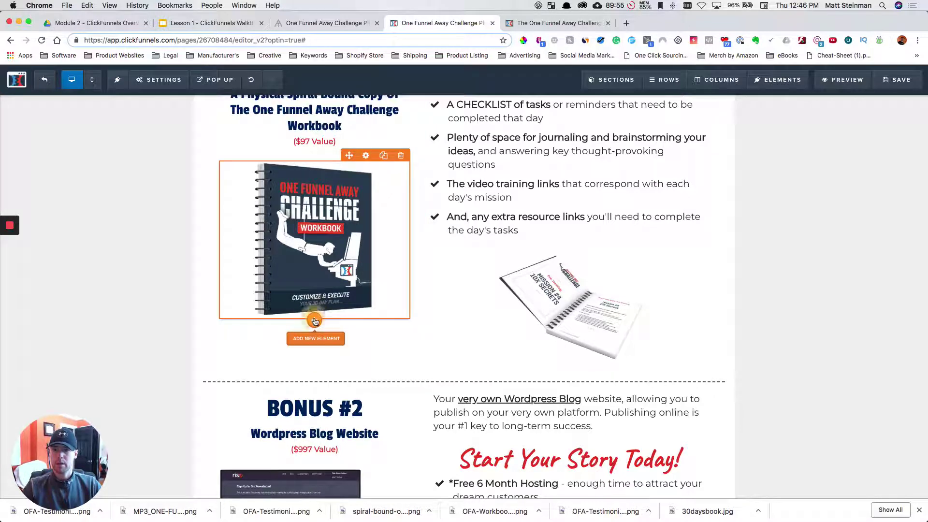
Add an image element below the Bonus #2 workbook cover and open its settings.
{"action": "left_click", "coordinate": [314, 319]}
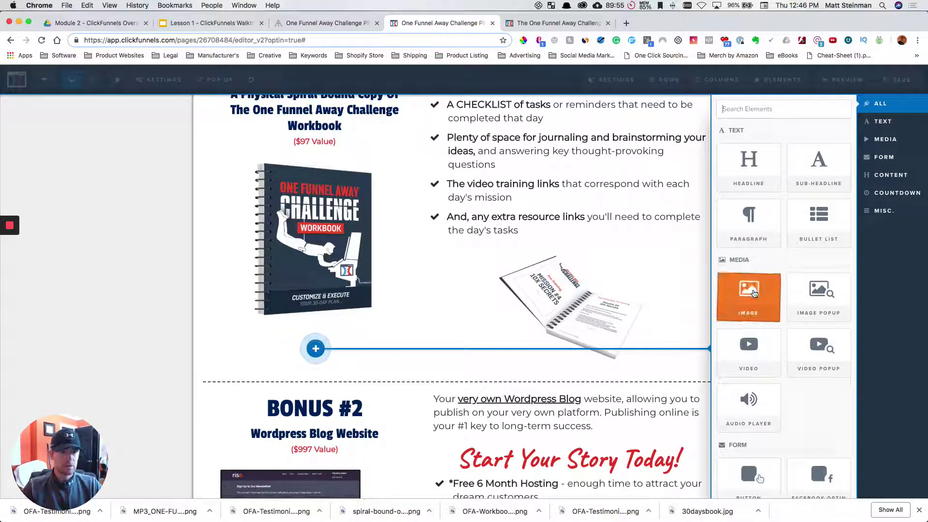
{"action": "left_click", "coordinate": [752, 290]}
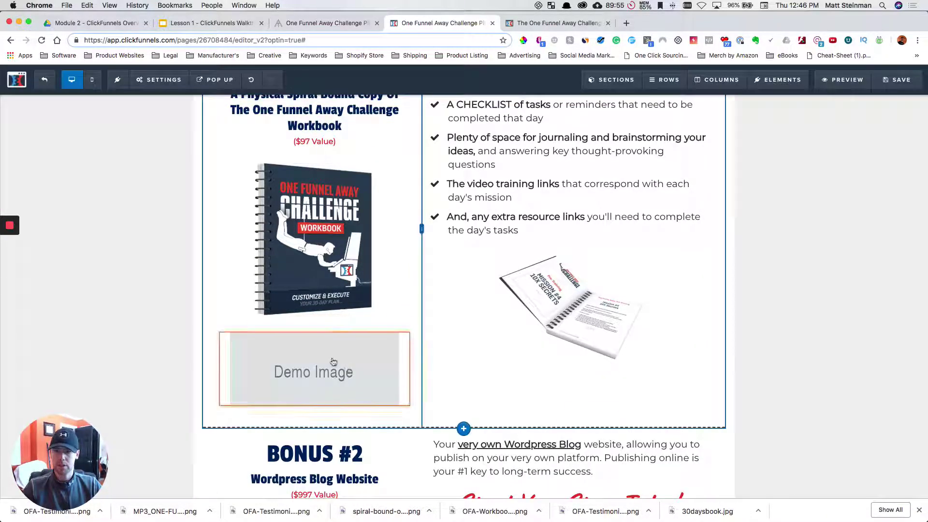
{"action": "left_click", "coordinate": [321, 370]}
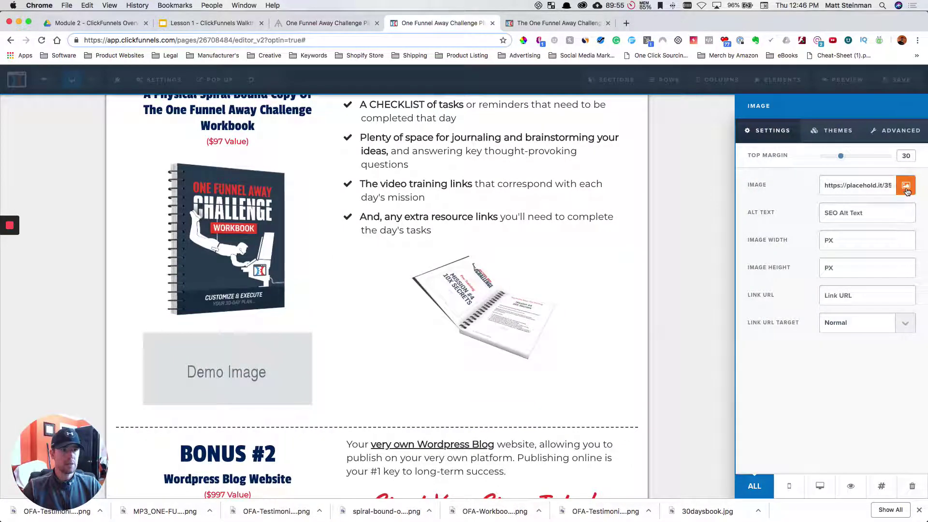
Upload the "I've gotten 10X my investment already!!!" testimonial image from the OFA Challenge Bonus folder into the new image element and save the page.
{"action": "left_click", "coordinate": [899, 192]}
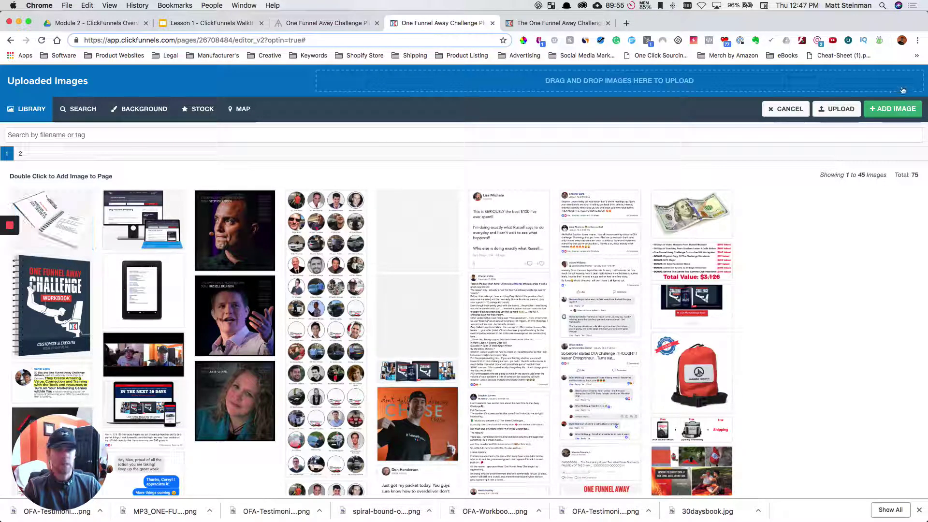
{"action": "left_click", "coordinate": [834, 113]}
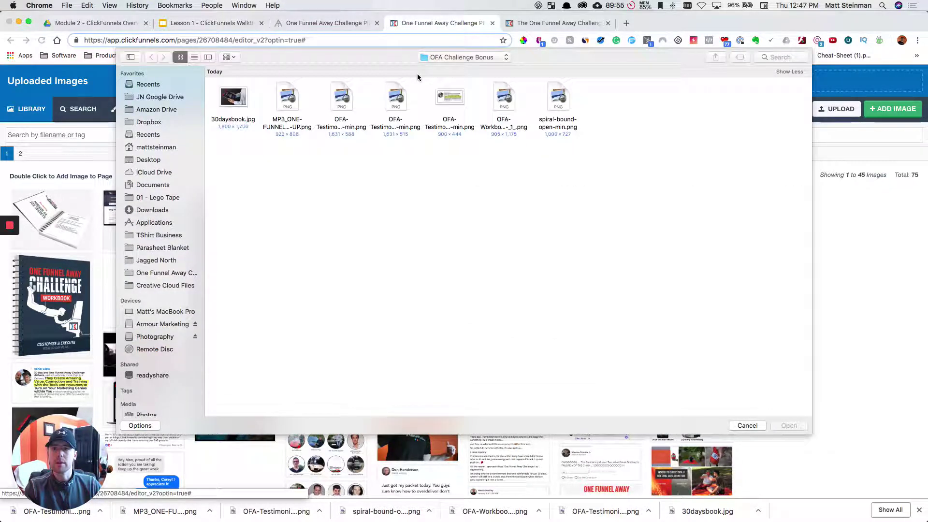
{"action": "left_click", "coordinate": [395, 97]}
{"action": "key", "text": "Return"}
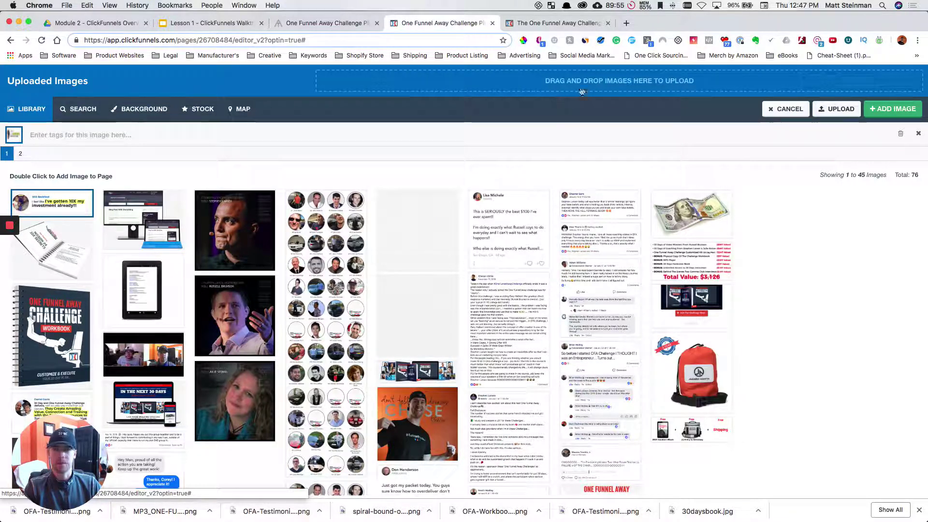
{"action": "left_click_drag", "start_coordinate": [565, 83], "coordinate": [547, 87]}
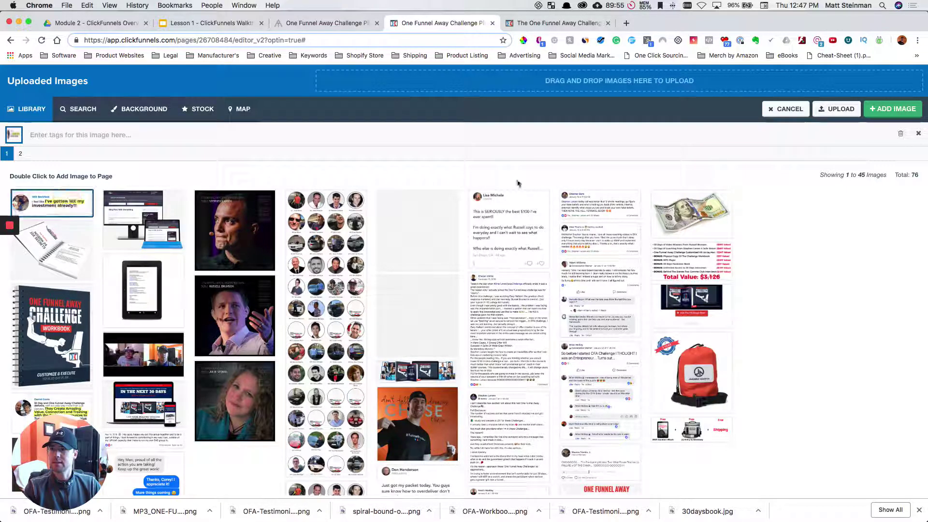
{"action": "left_click", "coordinate": [890, 112]}
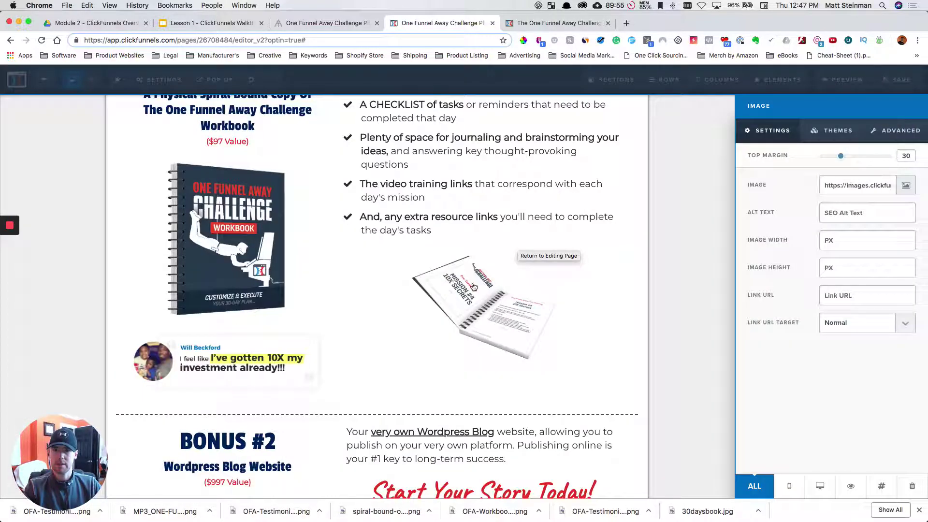
{"action": "left_click", "coordinate": [692, 309]}
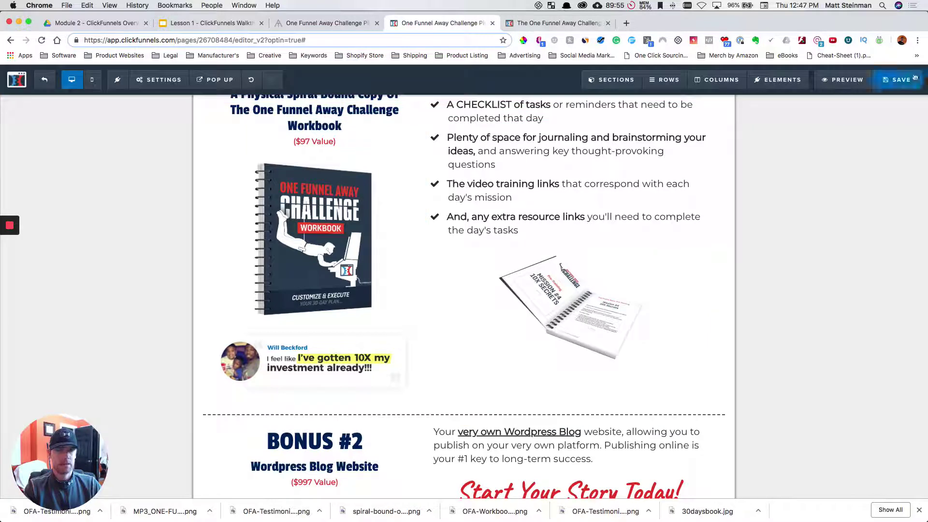
{"action": "left_click", "coordinate": [915, 77]}
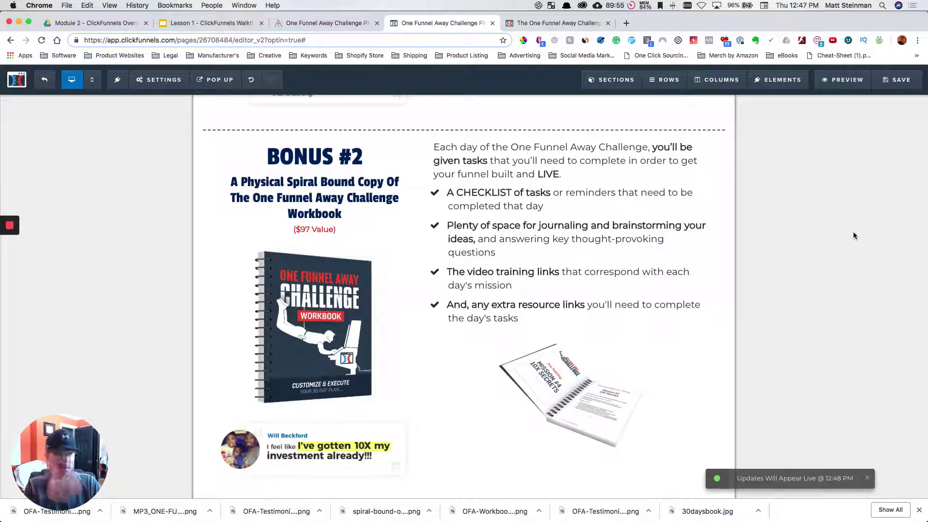
Set the top margin of the Bonus #2 workbook row to 30.
{"action": "scroll", "coordinate": [546, 266], "scroll_direction": "up", "scroll_amount": 7}
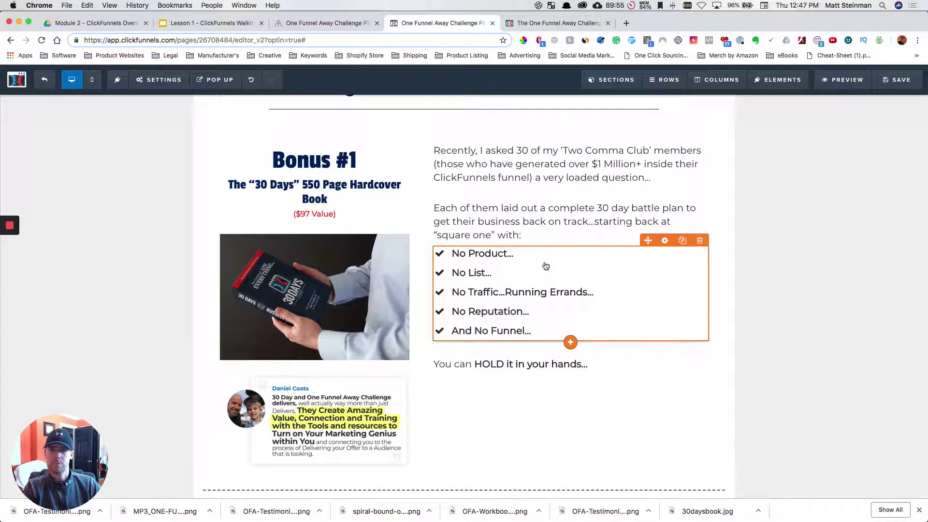
{"action": "scroll", "coordinate": [545, 266], "scroll_direction": "down", "scroll_amount": 4}
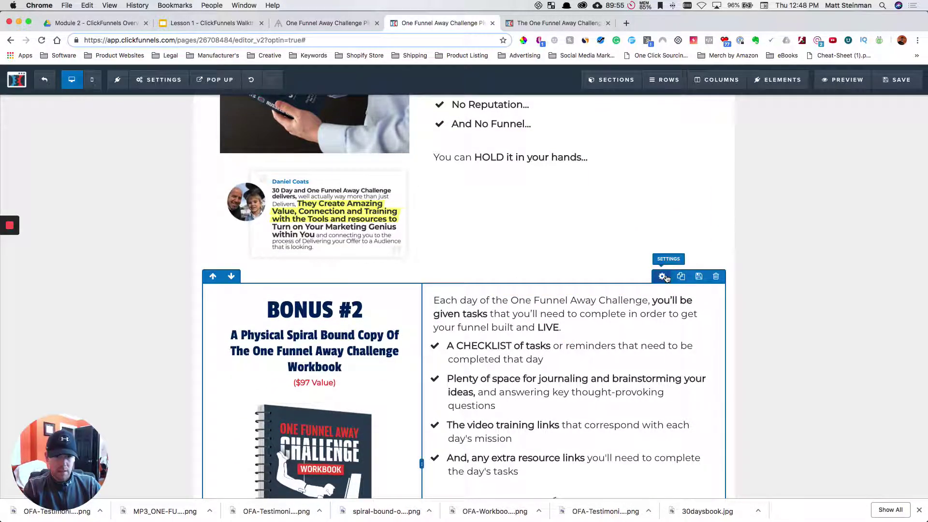
{"action": "left_click", "coordinate": [662, 276]}
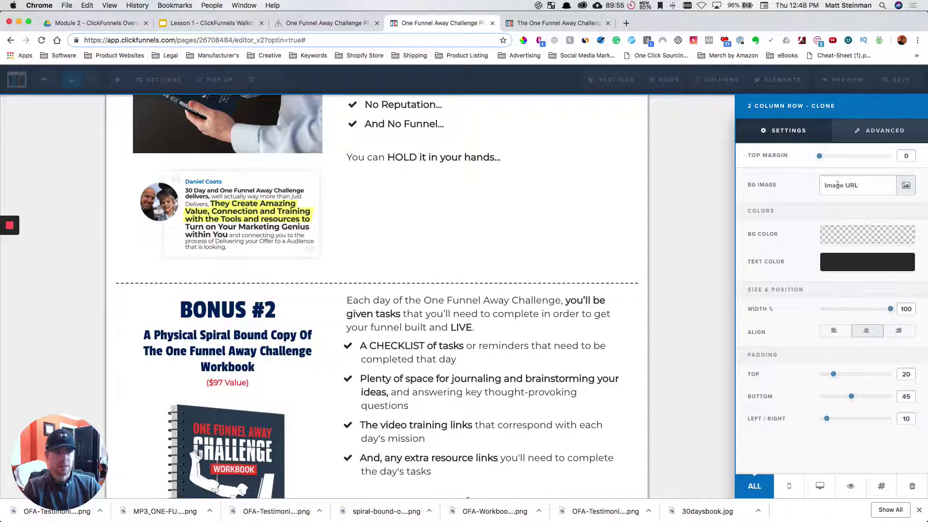
{"action": "left_click_drag", "start_coordinate": [821, 159], "coordinate": [842, 164]}
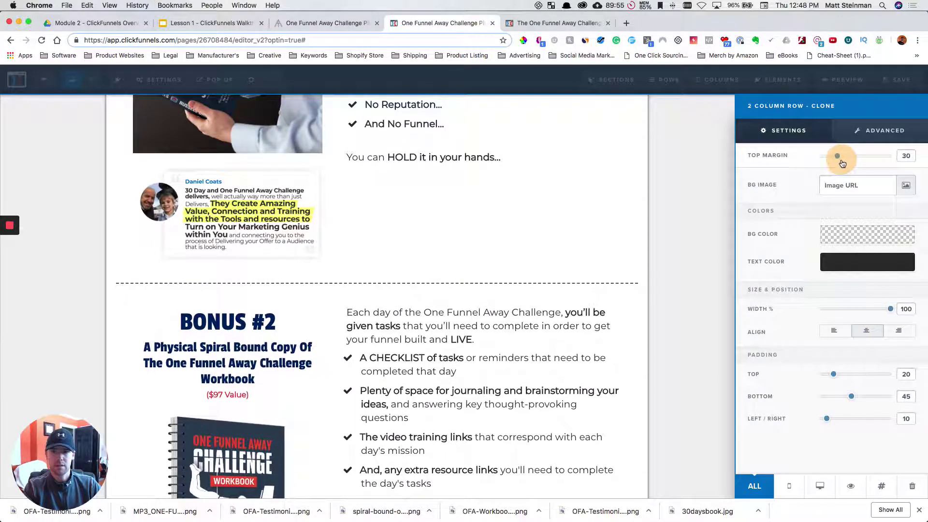
{"action": "left_click", "coordinate": [706, 213]}
Renumber the heading above "Wordpress Blog Website" to read "BONUS #3".
{"action": "scroll", "coordinate": [613, 280], "scroll_direction": "down", "scroll_amount": 5}
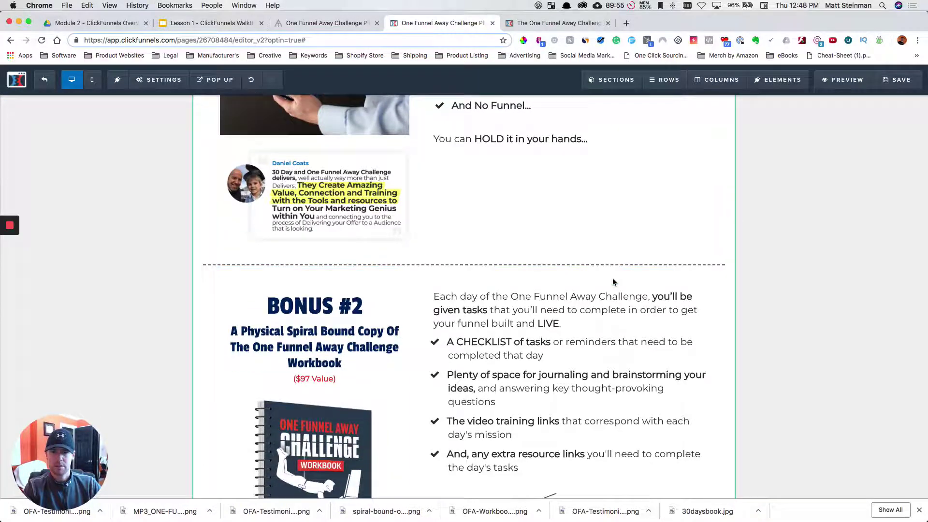
{"action": "scroll", "coordinate": [613, 277], "scroll_direction": "down", "scroll_amount": 10}
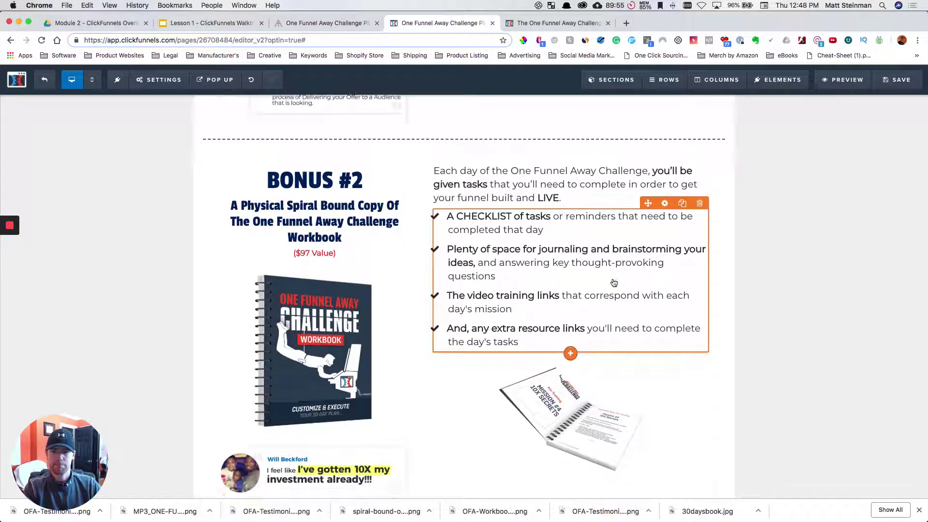
{"action": "scroll", "coordinate": [614, 283], "scroll_direction": "down", "scroll_amount": 3}
{"action": "left_click", "coordinate": [363, 247]}
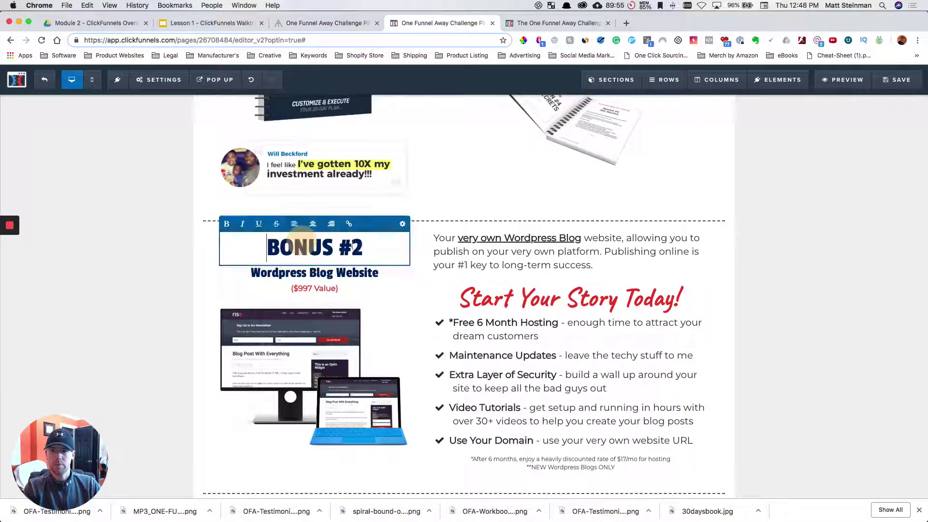
{"action": "key", "text": "BackSpace"}
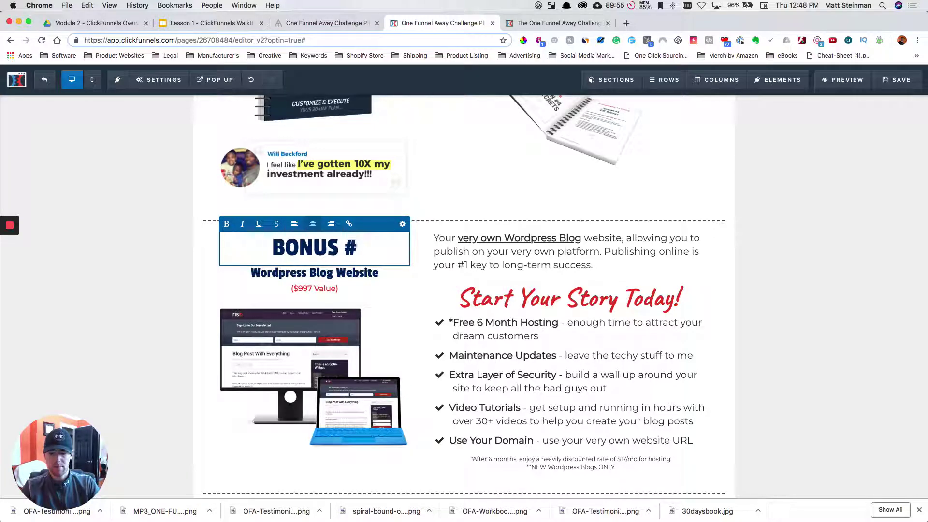
{"action": "type", "text": "3"}
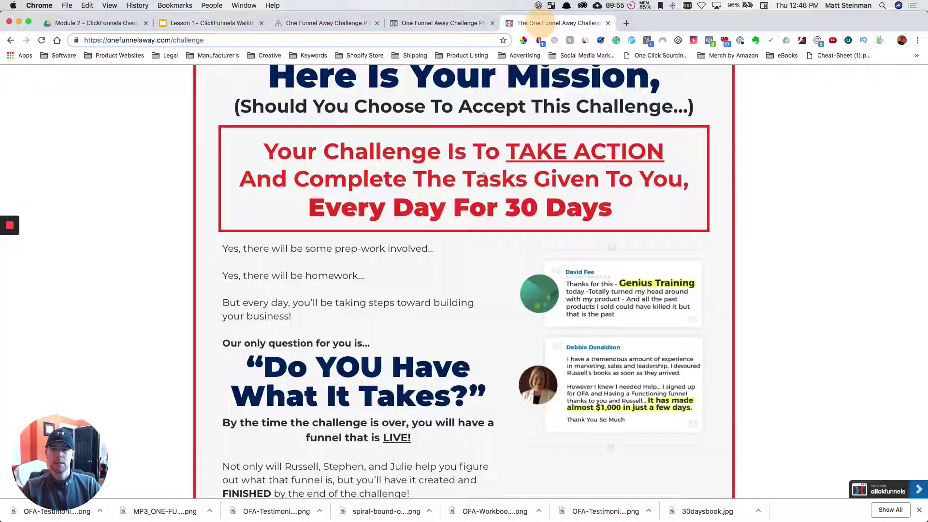
Copy the Bonus #3 title "MP3 Player With The Live Recordings Of The FIRST One Funnel Away Challenge" from the live onefunnelaway.com challenge page.
{"action": "left_click", "coordinate": [541, 23]}
{"action": "scroll", "coordinate": [468, 220], "scroll_direction": "down", "scroll_amount": 8}
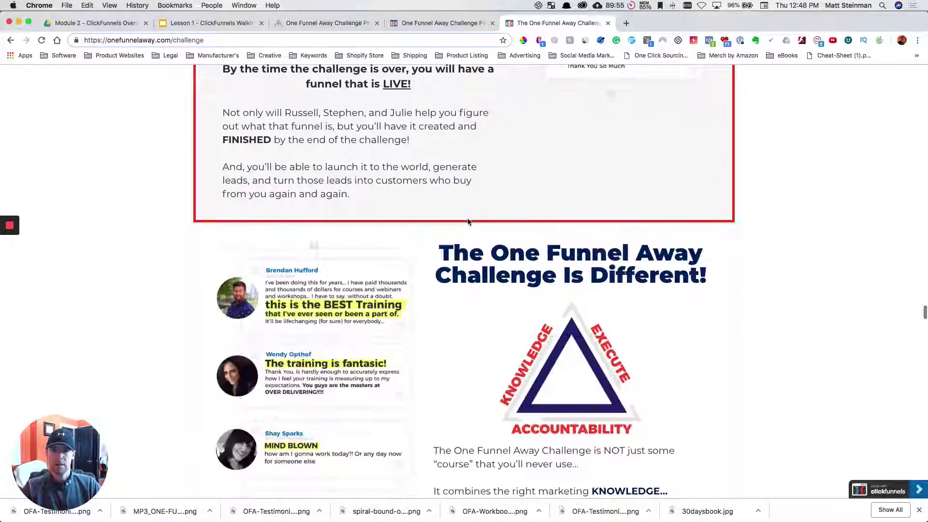
{"action": "scroll", "coordinate": [468, 220], "scroll_direction": "up", "scroll_amount": 9}
{"action": "scroll", "coordinate": [468, 220], "scroll_direction": "down", "scroll_amount": 20}
{"action": "scroll", "coordinate": [468, 220], "scroll_direction": "up", "scroll_amount": 15}
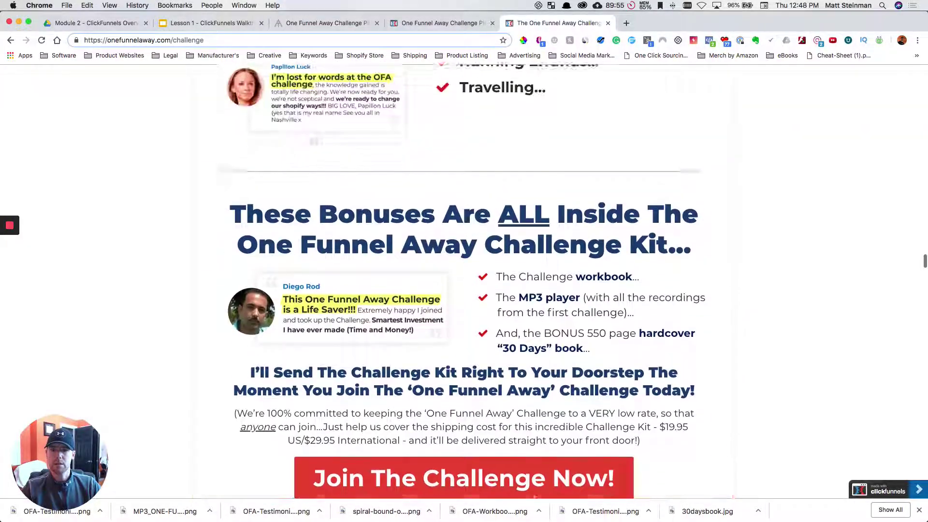
{"action": "scroll", "coordinate": [468, 220], "scroll_direction": "down", "scroll_amount": 3}
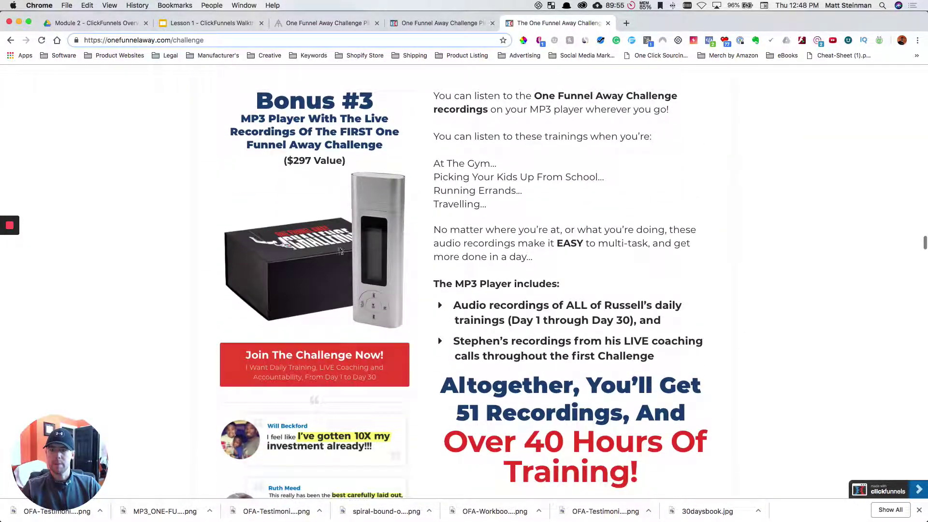
{"action": "left_click_drag", "start_coordinate": [241, 118], "coordinate": [380, 147]}
{"action": "key", "text": "super+c"}
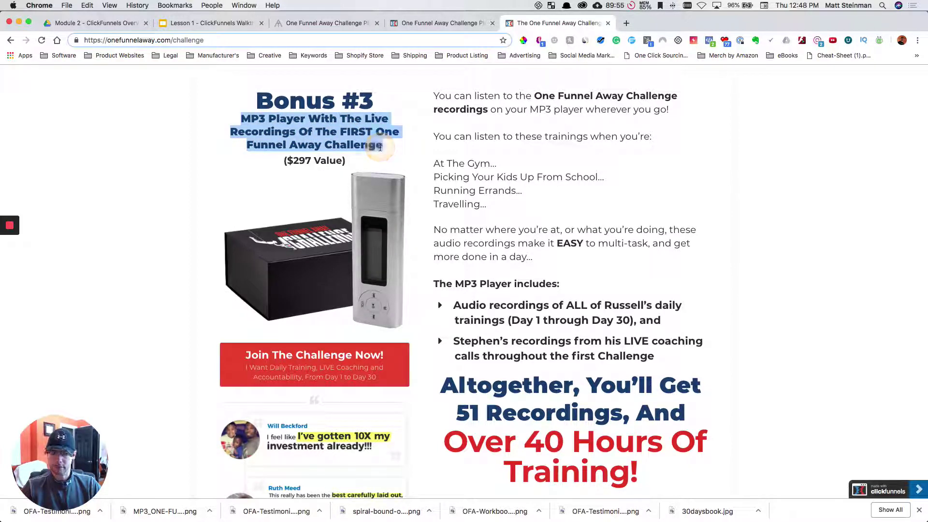
In the page editor, change the Bonus #3 value to "($297 Value)" and replace the "Wordpress Blog Website" subheading with the copied MP3 player title.
{"action": "left_click", "coordinate": [413, 24]}
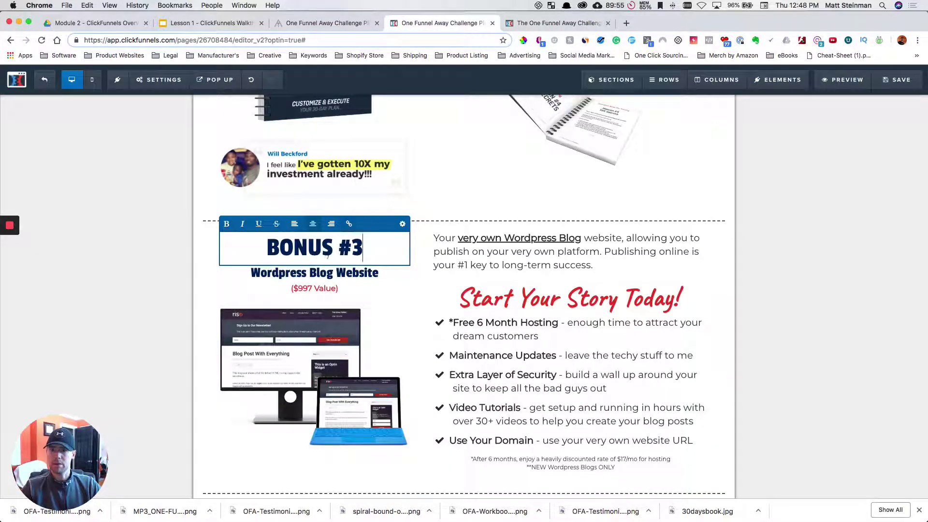
{"action": "left_click", "coordinate": [304, 289]}
{"action": "left_click", "coordinate": [303, 289]}
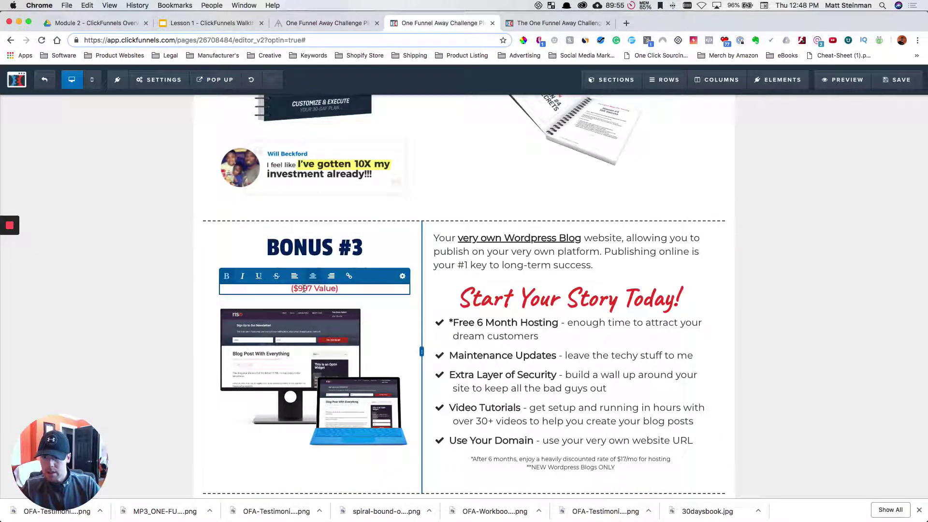
{"action": "type", "text": "Wordpress Blog Website"}
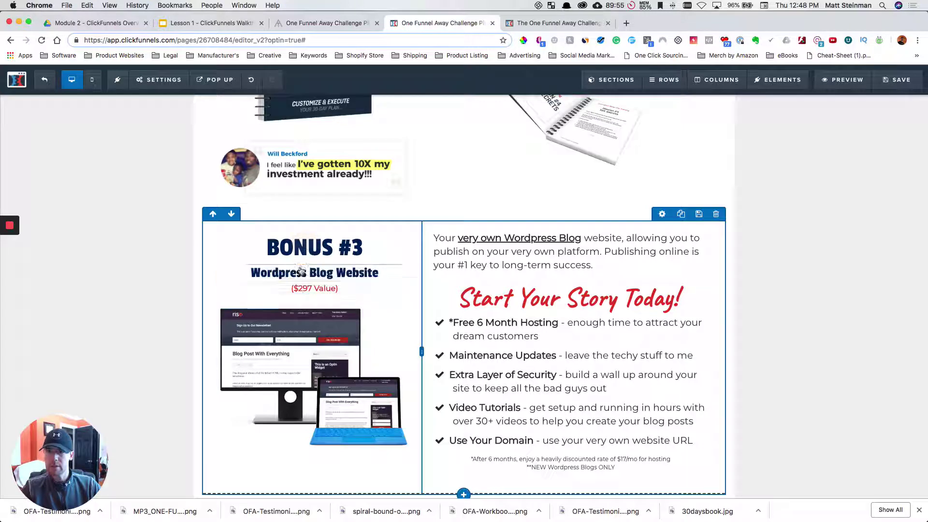
{"action": "triple_click", "coordinate": [299, 272]}
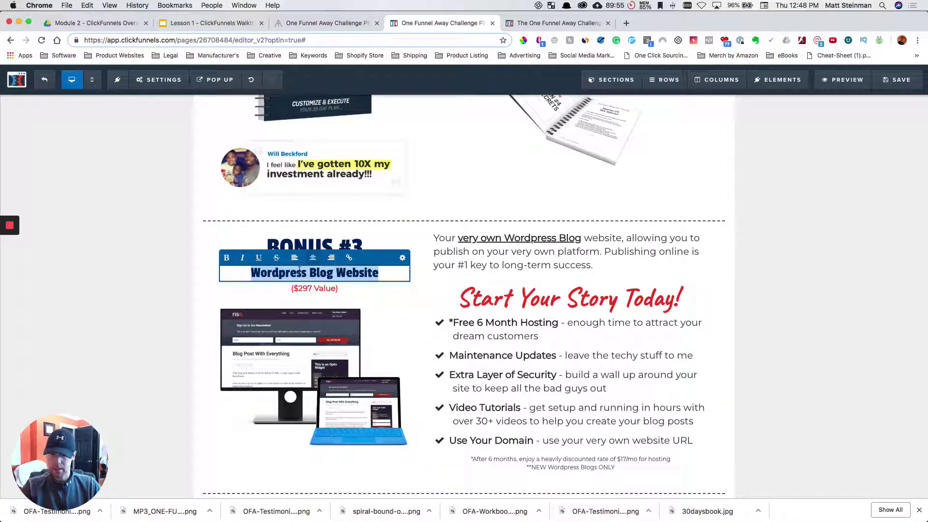
{"action": "key", "text": "super+v"}
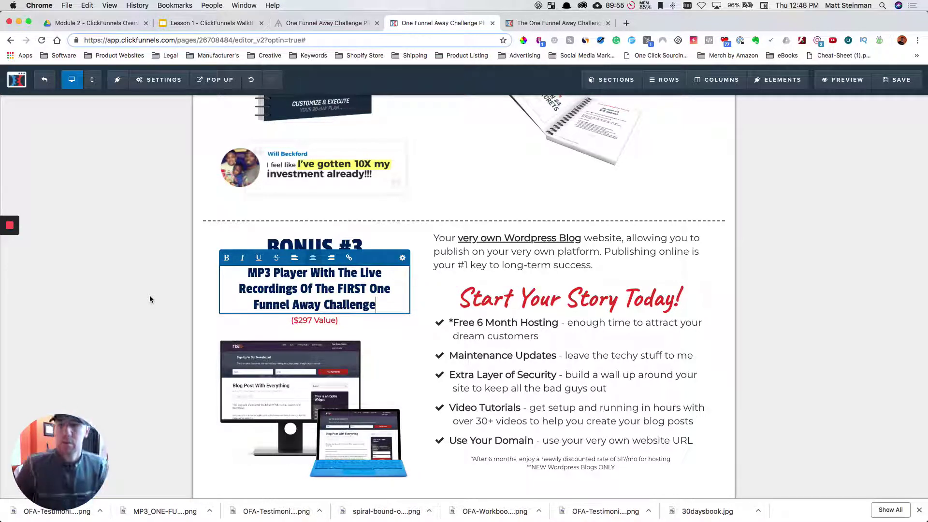
Replace the blog mockup image under Bonus #3 by uploading the MP3 player image from the OFA Challenge Bonus folder.
{"action": "left_click", "coordinate": [308, 391]}
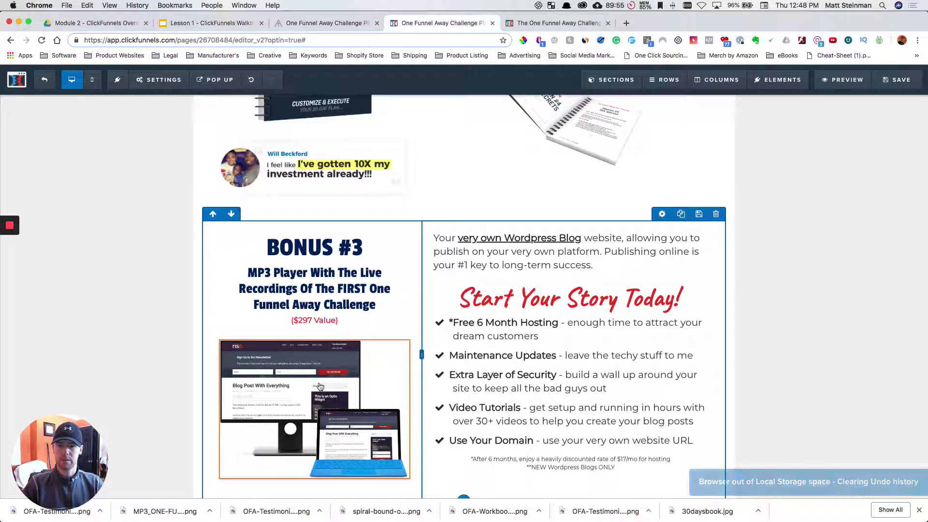
{"action": "scroll", "coordinate": [844, 283], "scroll_direction": "down", "scroll_amount": 3}
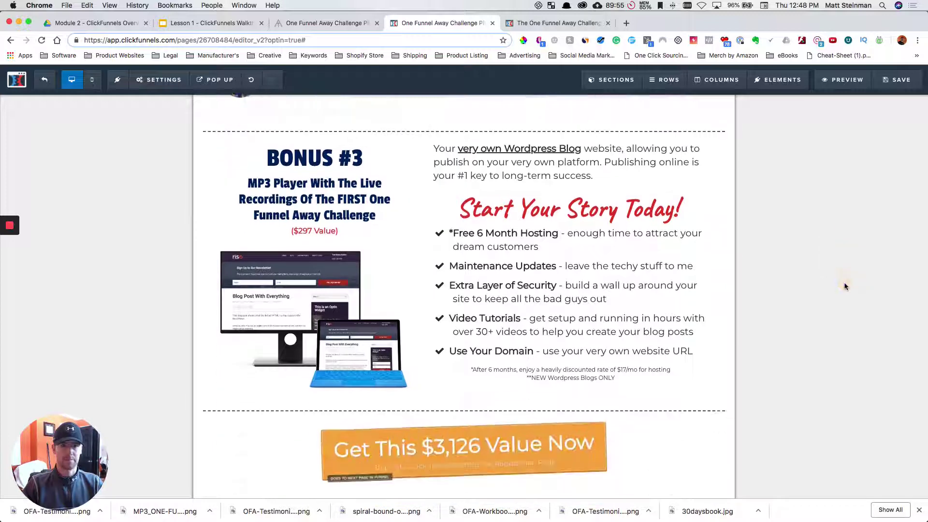
{"action": "left_click", "coordinate": [286, 287]}
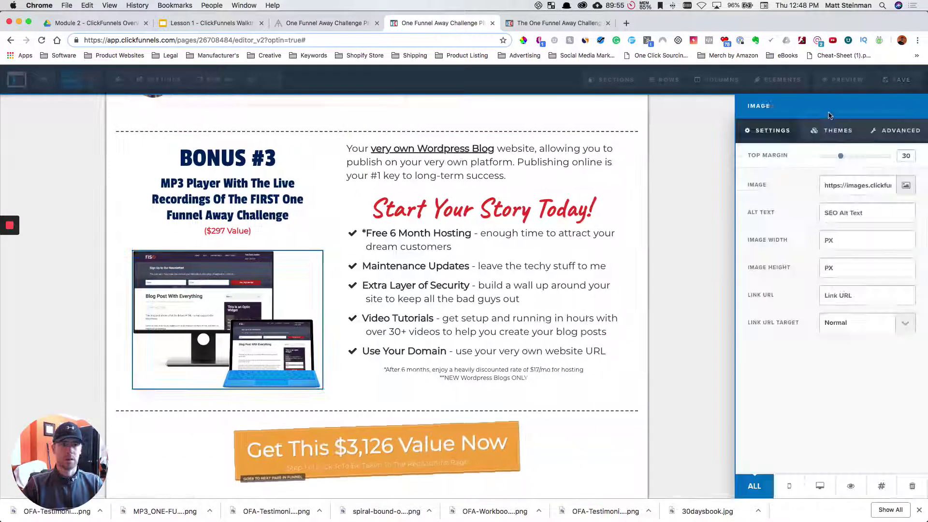
{"action": "left_click", "coordinate": [909, 185]}
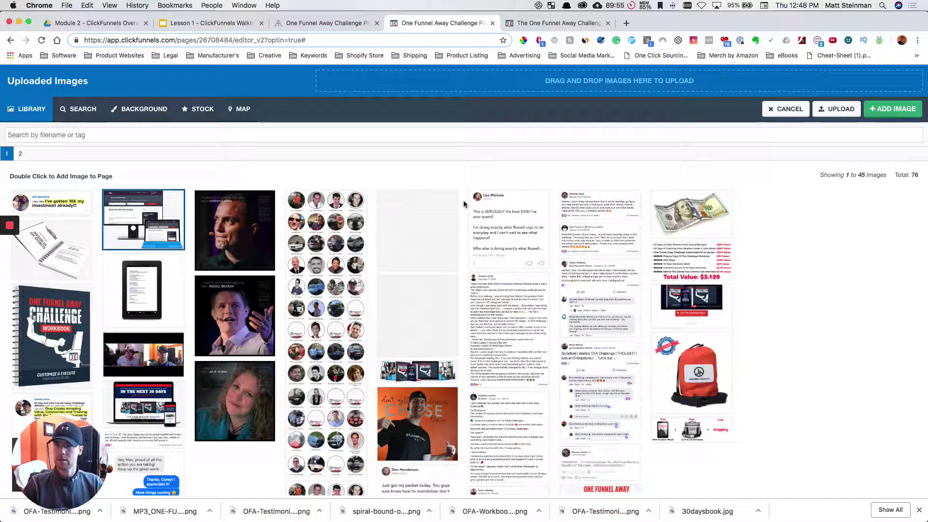
{"action": "left_click", "coordinate": [836, 109]}
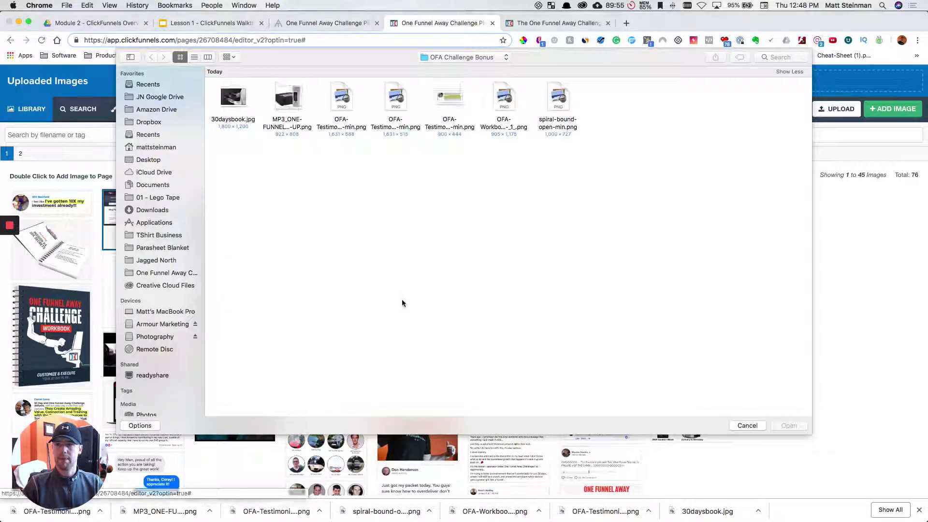
{"action": "double_click", "coordinate": [286, 99]}
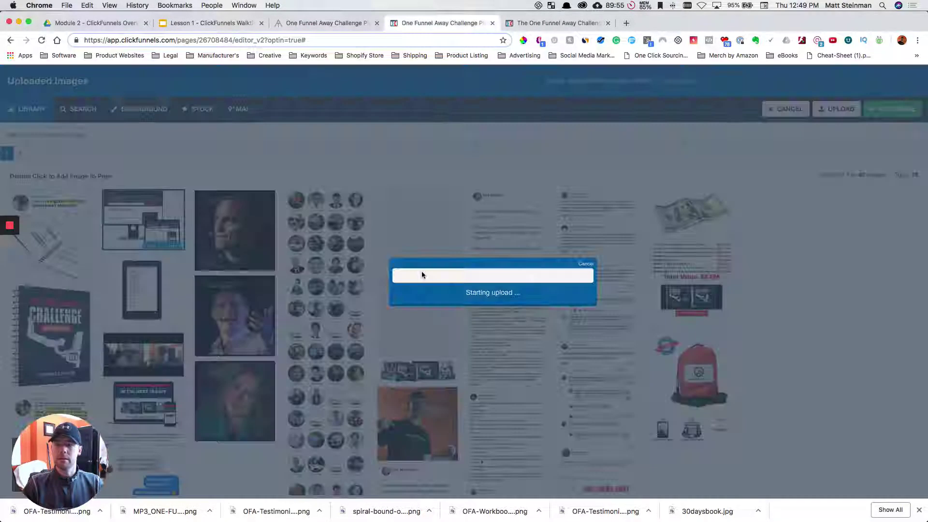
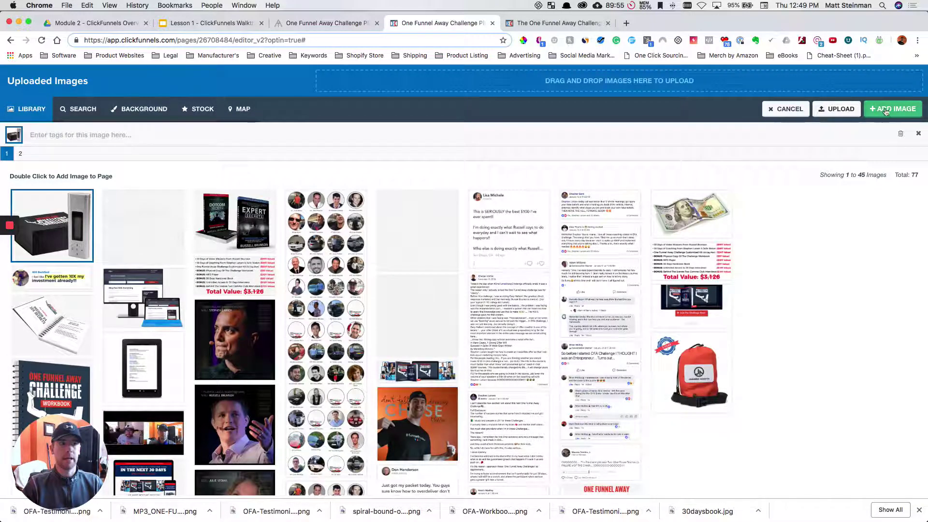
{"action": "left_click", "coordinate": [894, 108]}
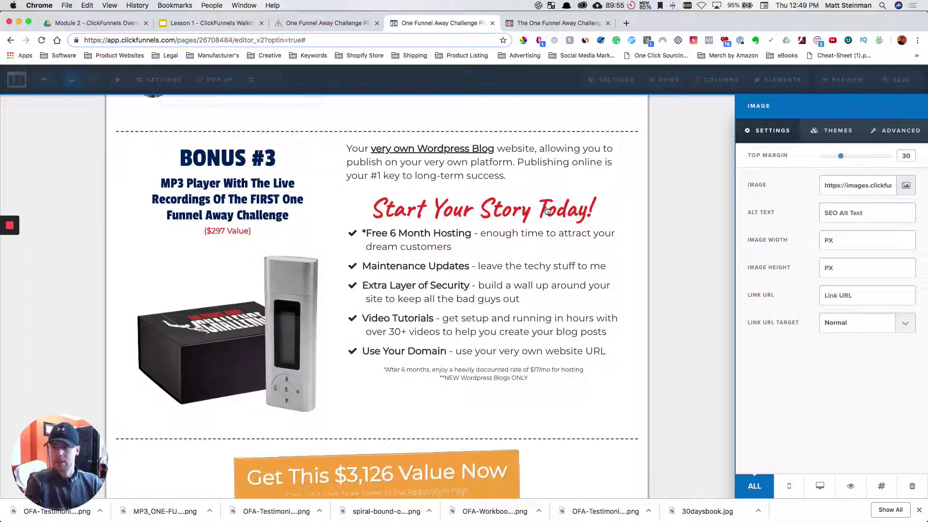
Set the Bonus #3 MP3 player image's width to 320 px.
{"action": "left_click", "coordinate": [300, 329]}
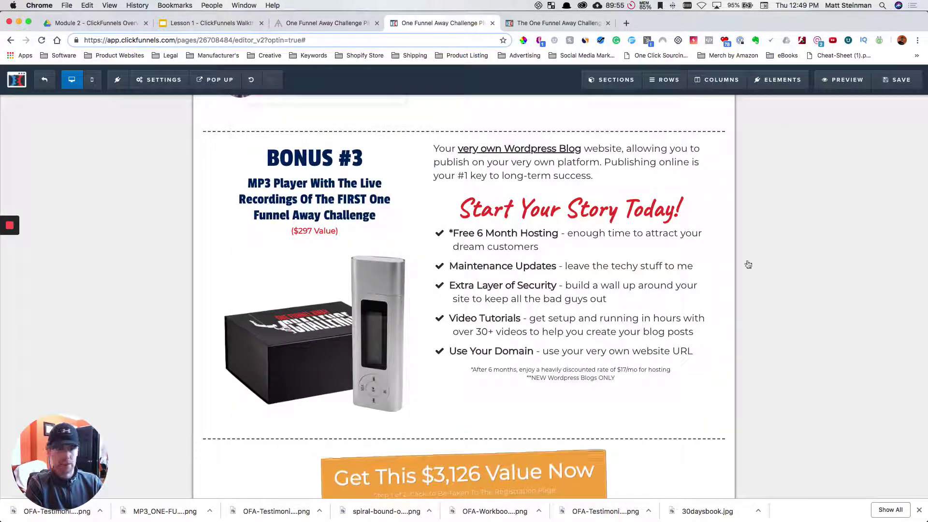
{"action": "left_click", "coordinate": [314, 296]}
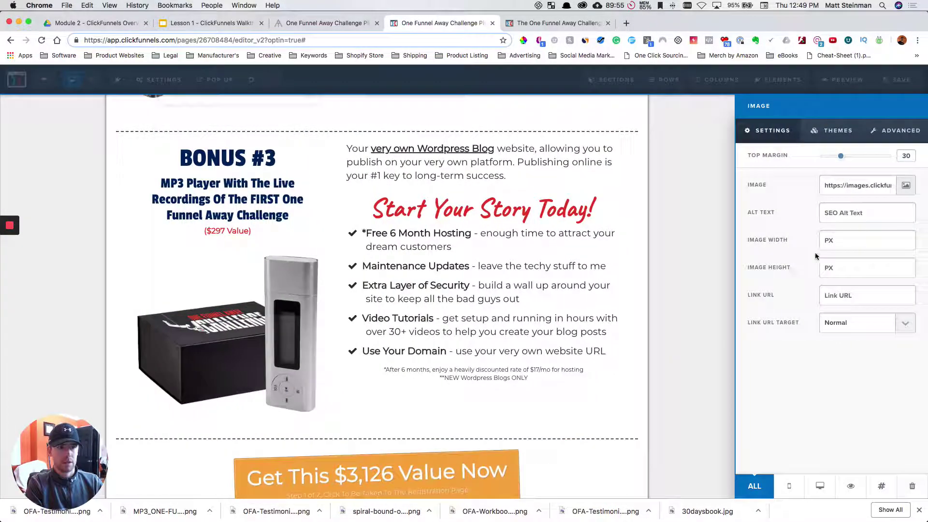
{"action": "left_click", "coordinate": [842, 245]}
{"action": "type", "text": "320"}
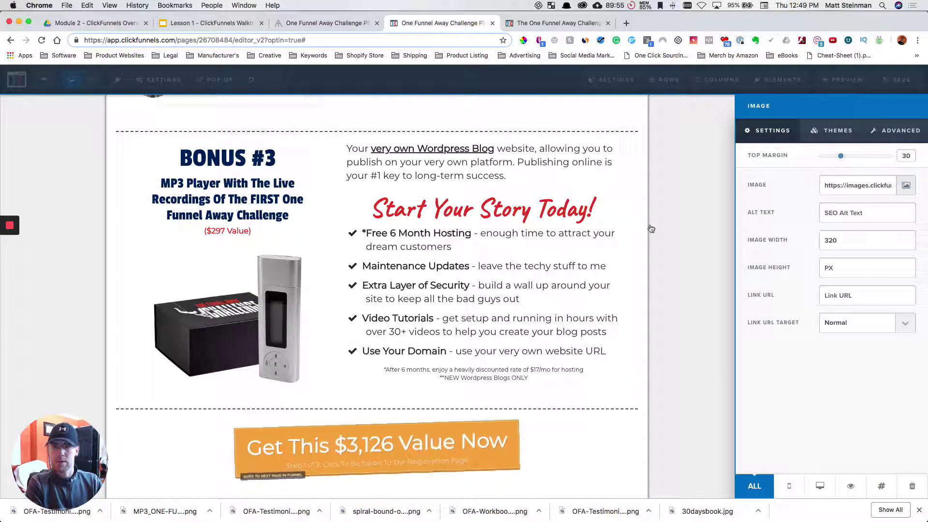
Review the Bonus #3 text on the live challenge page and copy its opening sentence about listening to the recordings on the MP3 player.
{"action": "left_click", "coordinate": [536, 24]}
{"action": "scroll", "coordinate": [560, 166], "scroll_direction": "up", "scroll_amount": 2}
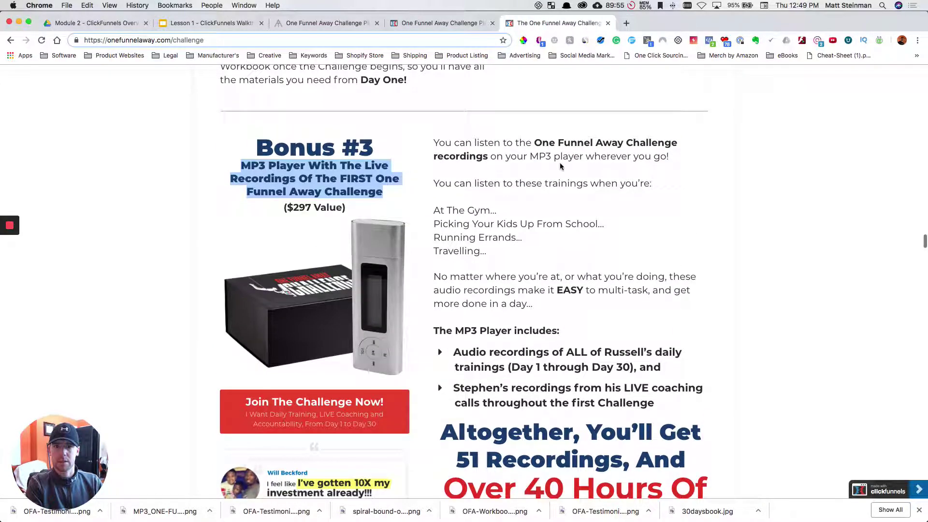
{"action": "left_click", "coordinate": [507, 155]}
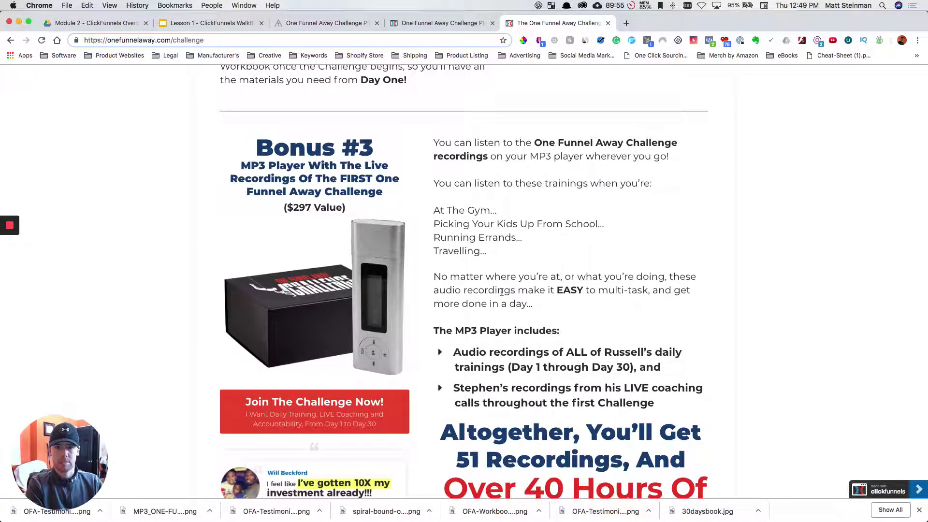
{"action": "scroll", "coordinate": [502, 291], "scroll_direction": "down", "scroll_amount": 2}
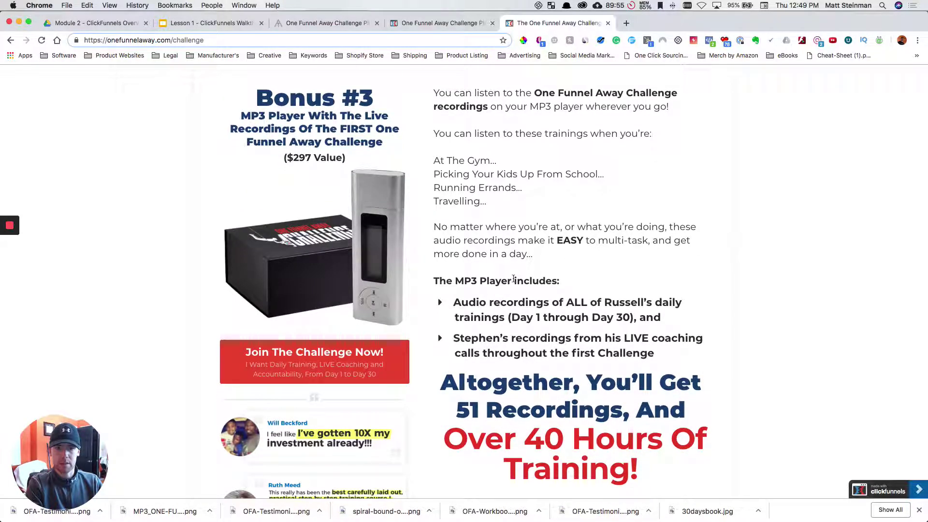
{"action": "scroll", "coordinate": [514, 279], "scroll_direction": "down", "scroll_amount": 4}
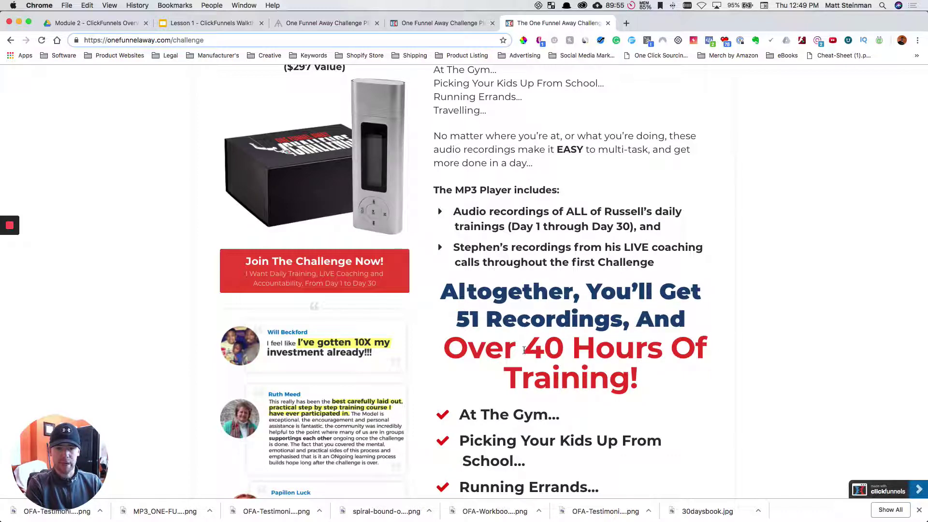
{"action": "scroll", "coordinate": [521, 372], "scroll_direction": "down", "scroll_amount": 1}
{"action": "scroll", "coordinate": [527, 290], "scroll_direction": "up", "scroll_amount": 8}
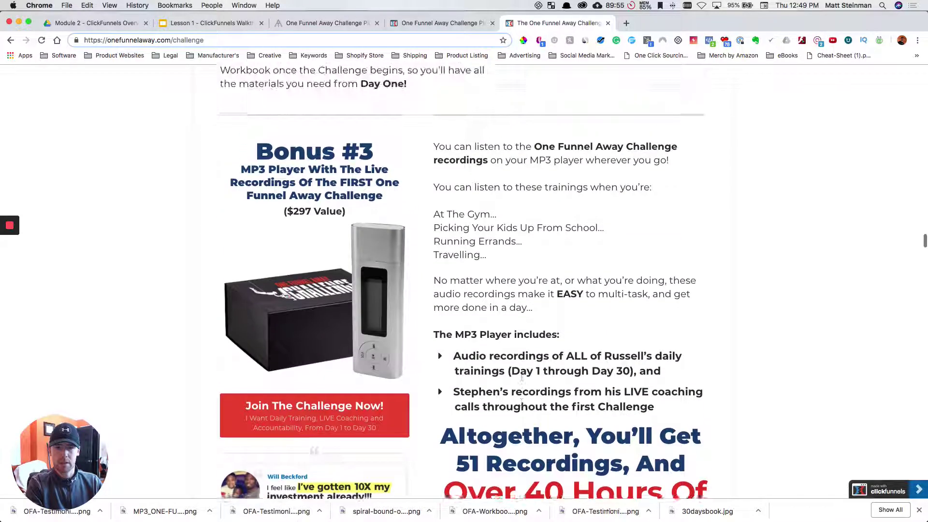
{"action": "left_click_drag", "start_coordinate": [434, 158], "coordinate": [687, 172]}
{"action": "key", "text": "ctrl+c"}
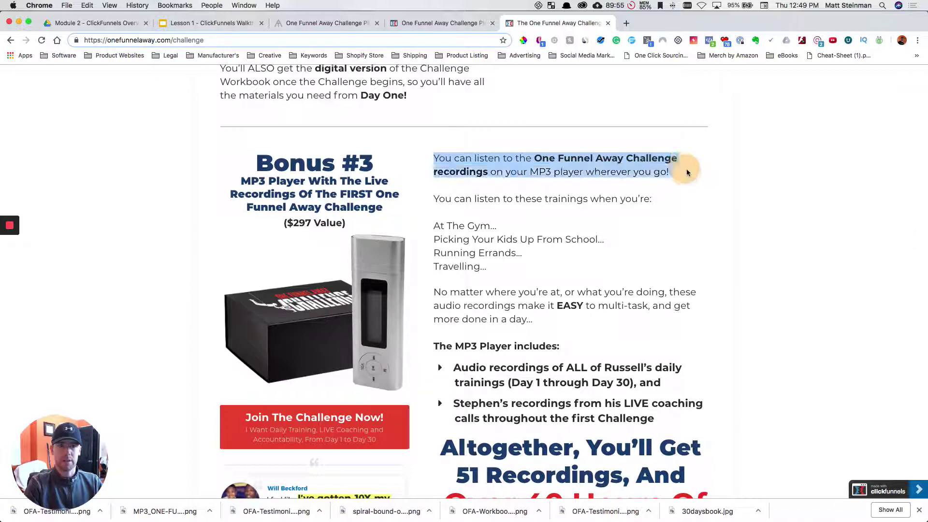
Replace the Wordpress Blog intro paragraph in the editor's Bonus #3 row with the copied "You can listen to the One Funnel Away Challenge recordings" sentence.
{"action": "left_click", "coordinate": [419, 24]}
{"action": "left_click", "coordinate": [425, 168]}
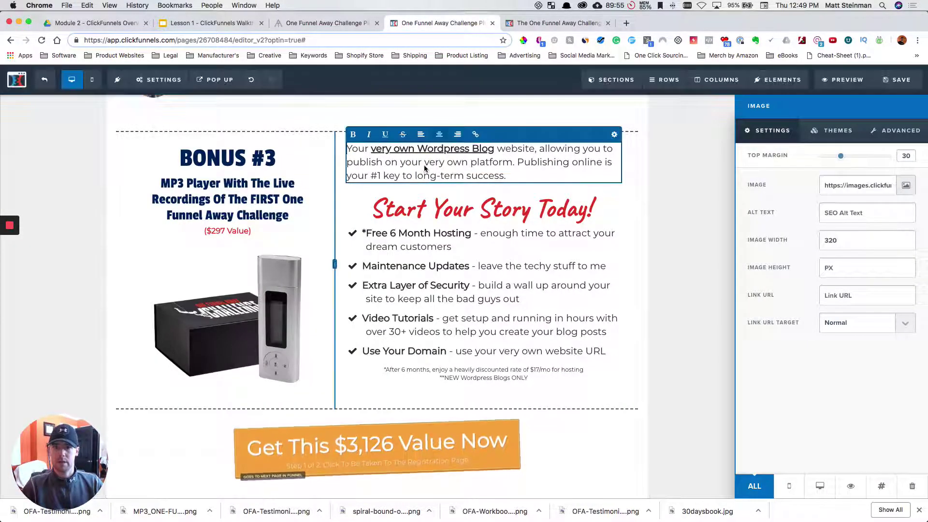
{"action": "key", "text": "ctrl+a"}
{"action": "key", "text": "ctrl+v"}
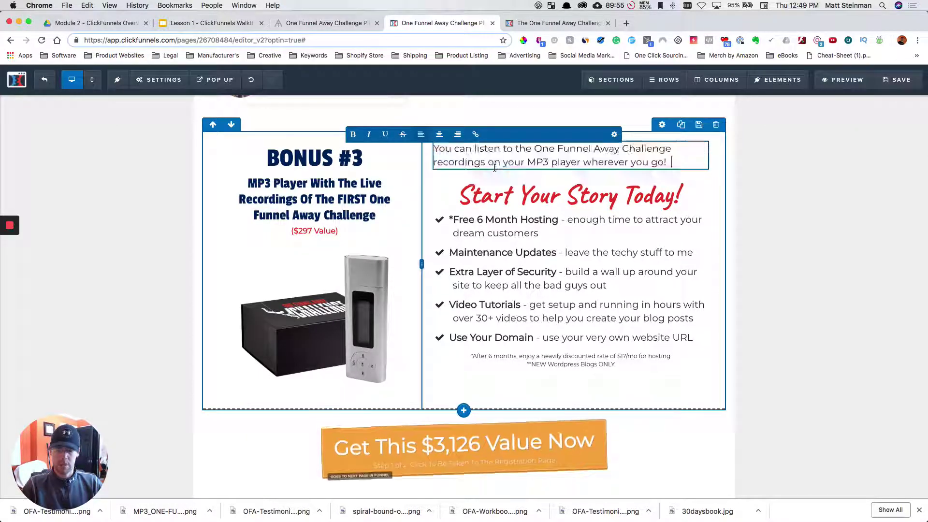
Bold "One Funnel Away Challenge recordings" in the intro sentence of the editor's Bonus #3 row.
{"action": "left_click", "coordinate": [538, 24]}
{"action": "left_click", "coordinate": [478, 25]}
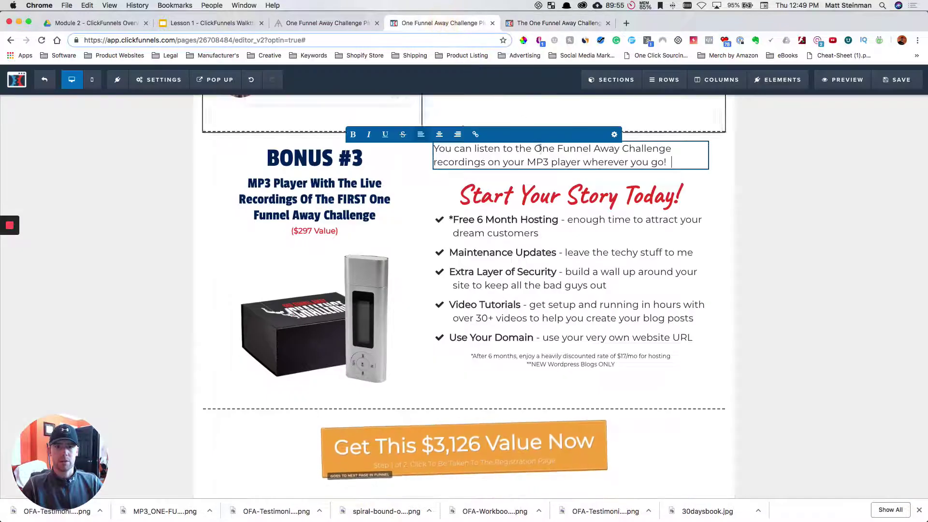
{"action": "left_click_drag", "start_coordinate": [534, 149], "coordinate": [486, 164]}
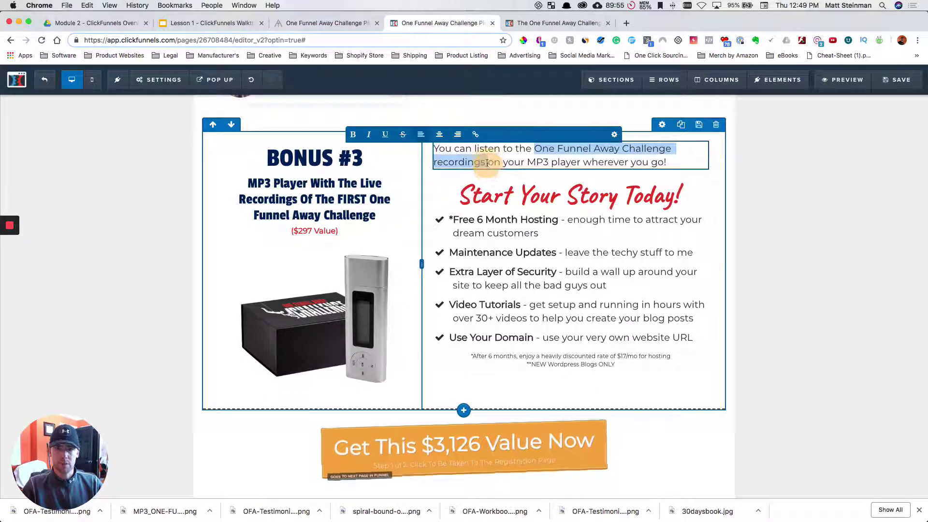
{"action": "left_click", "coordinate": [353, 134]}
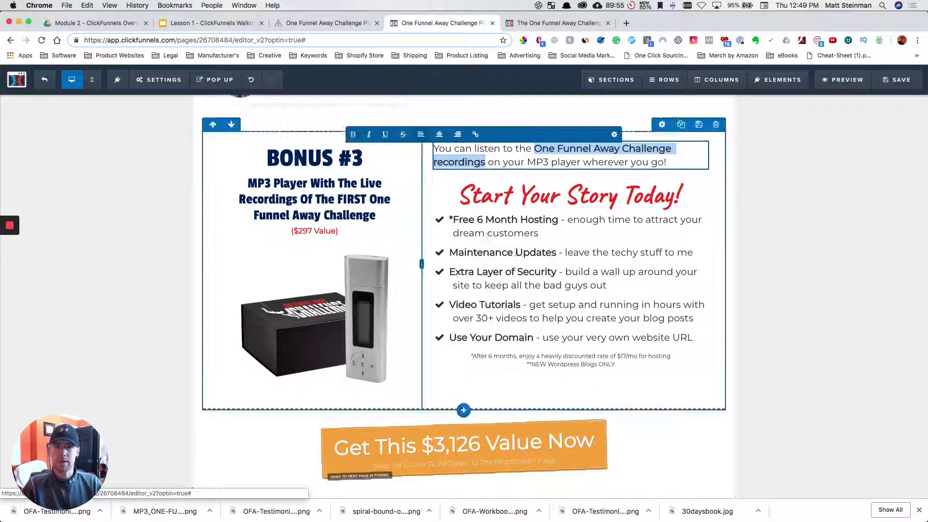
{"action": "left_click", "coordinate": [627, 194]}
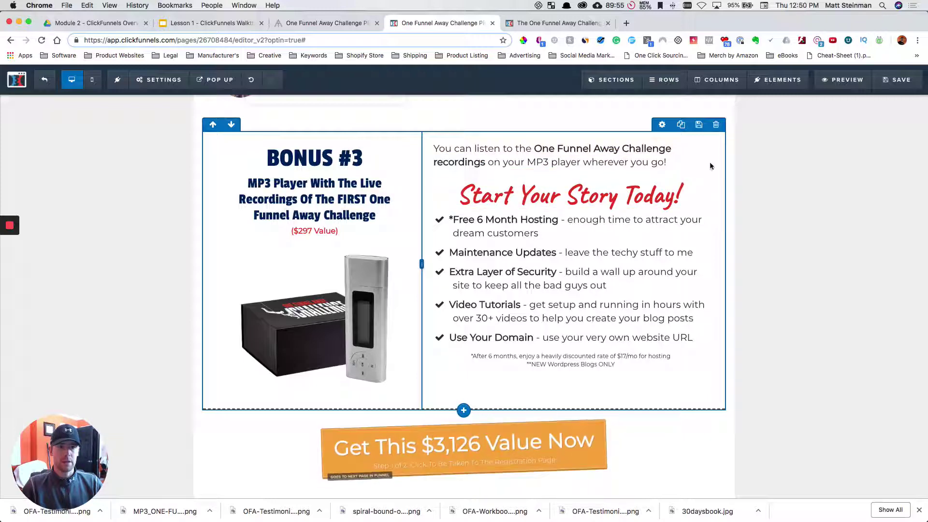
Delete the "Start Your Story Today!" headline from the Bonus #3 row.
{"action": "mouse_move", "coordinate": [696, 195]}
{"action": "left_click", "coordinate": [699, 176]}
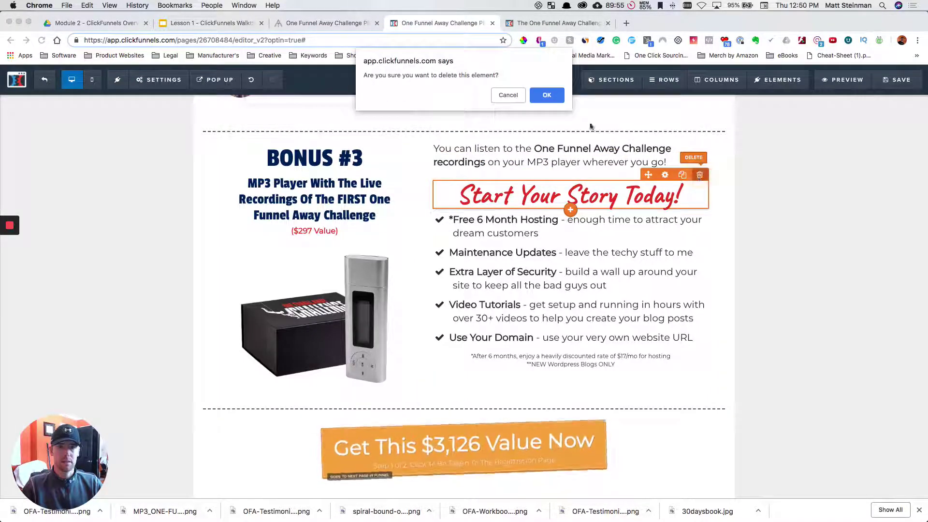
{"action": "left_click", "coordinate": [545, 97]}
Set the Bonus #3 bullet list's top margin to 50 and delete the hosting discount footnote below the list.
{"action": "mouse_move", "coordinate": [677, 183]}
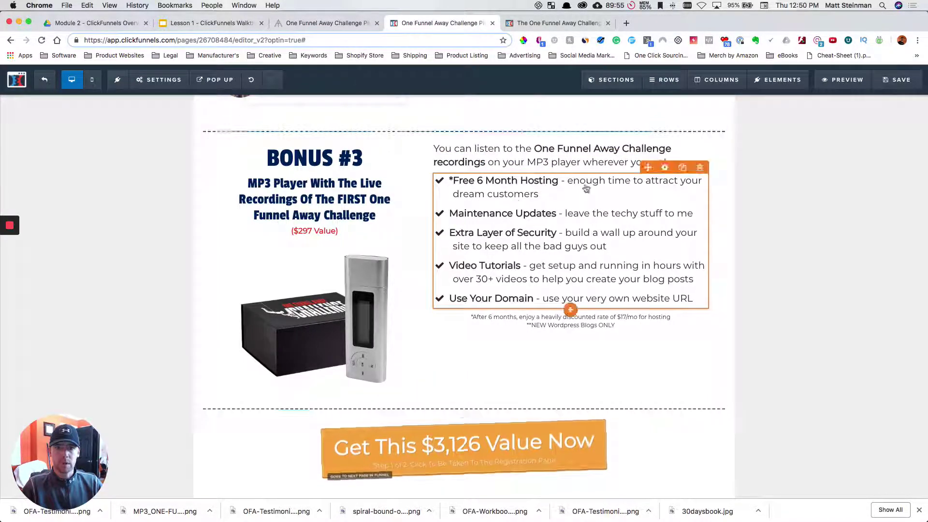
{"action": "left_click", "coordinate": [666, 169]}
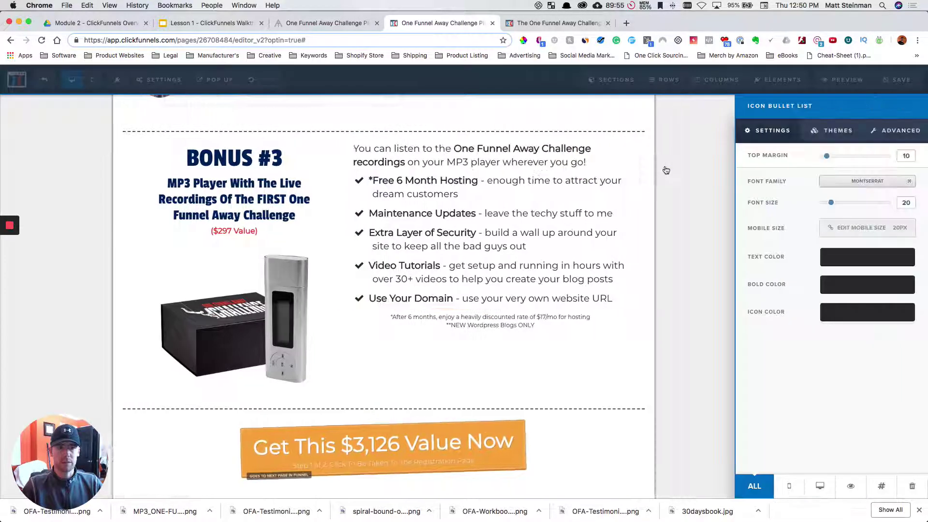
{"action": "left_click_drag", "start_coordinate": [830, 159], "coordinate": [860, 158]}
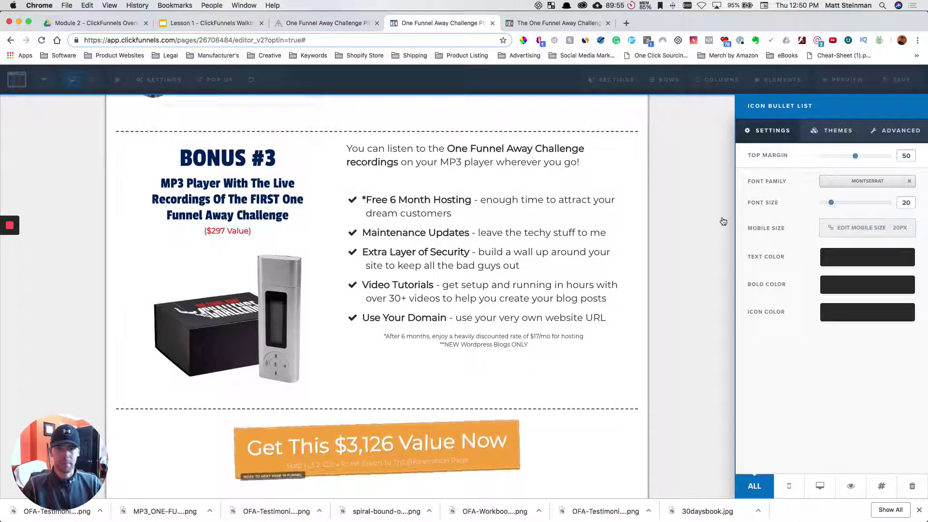
{"action": "left_click", "coordinate": [722, 220]}
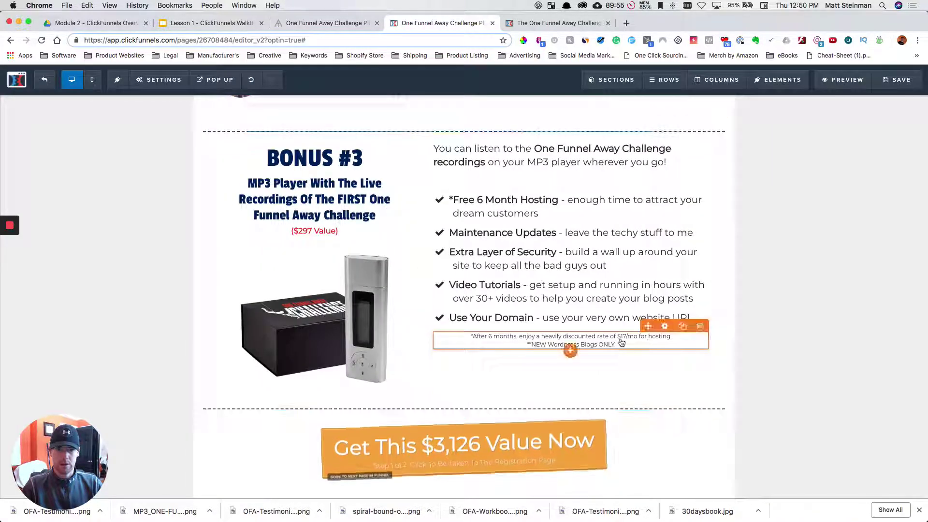
{"action": "left_click", "coordinate": [699, 327]}
{"action": "left_click", "coordinate": [541, 97]}
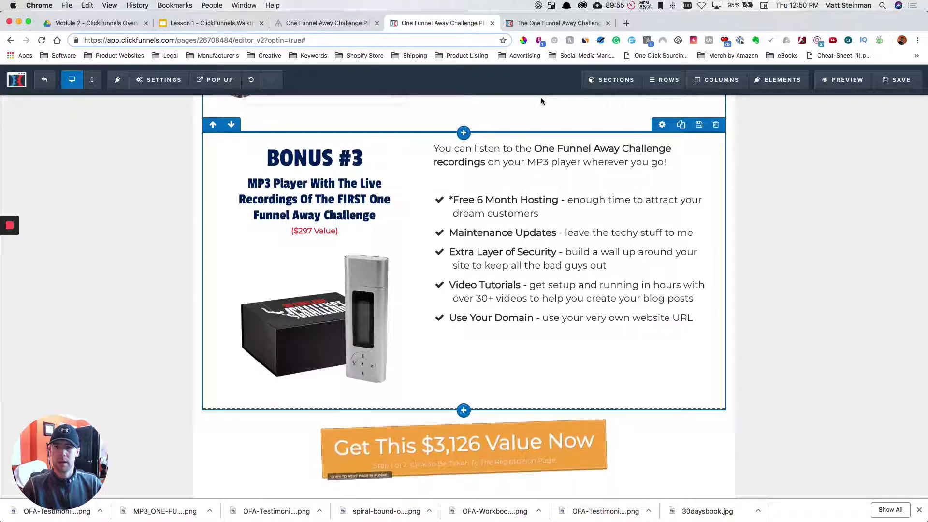
Place the live challenge page in its own window beside the editor and bring its Bonus #3 MP3 player text into view.
{"action": "left_click", "coordinate": [539, 23]}
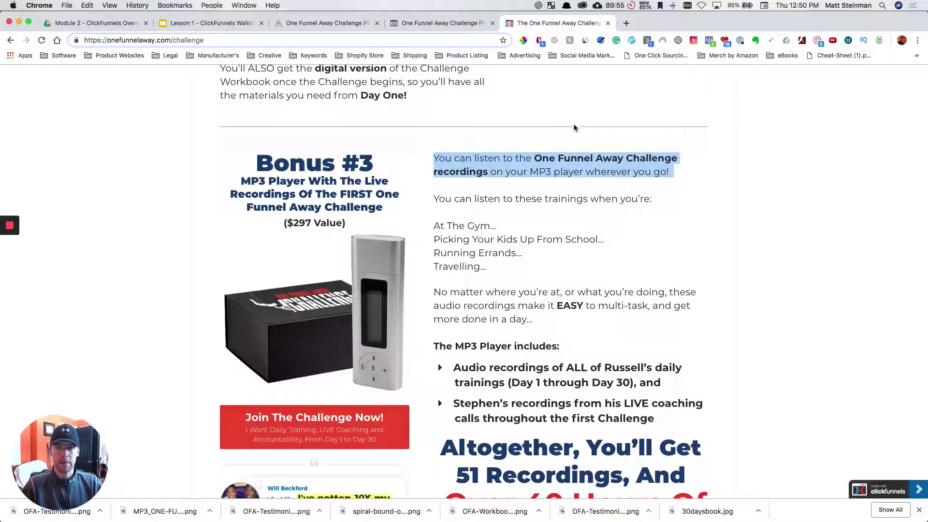
{"action": "scroll", "coordinate": [575, 128], "scroll_direction": "down", "scroll_amount": 5}
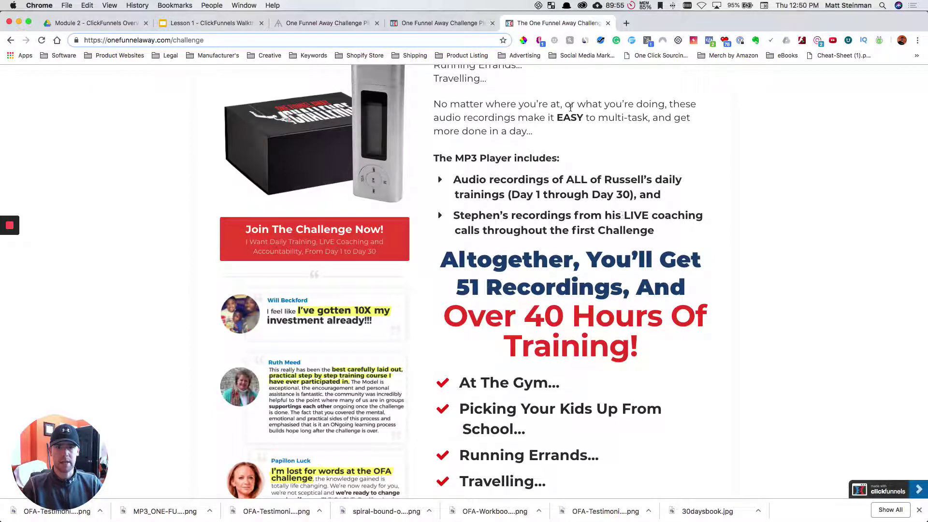
{"action": "left_click_drag", "start_coordinate": [556, 23], "coordinate": [530, 141]}
{"action": "left_click_drag", "start_coordinate": [923, 141], "coordinate": [923, 141]}
{"action": "scroll", "coordinate": [696, 290], "scroll_direction": "down", "scroll_amount": 10}
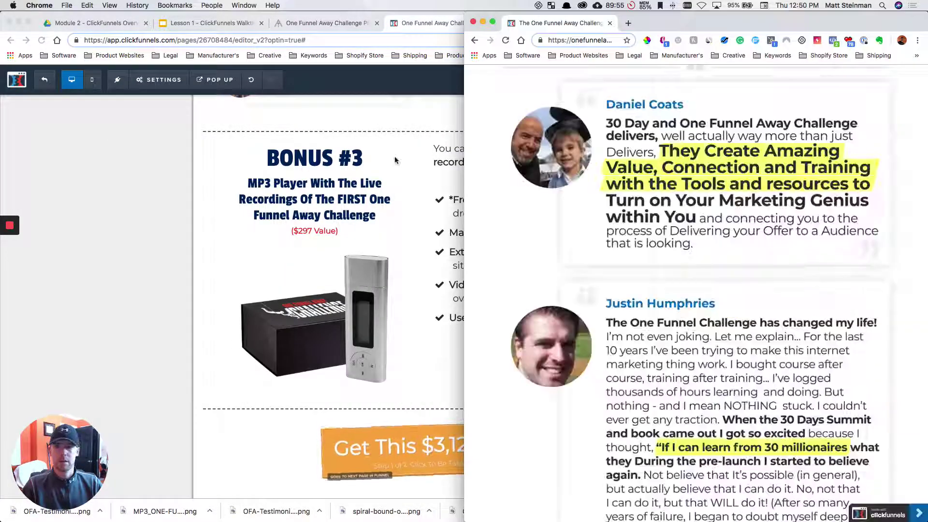
{"action": "key", "text": "super+grave"}
{"action": "left_click_drag", "start_coordinate": [925, 183], "coordinate": [497, 209]}
{"action": "scroll", "coordinate": [684, 242], "scroll_direction": "up", "scroll_amount": 10}
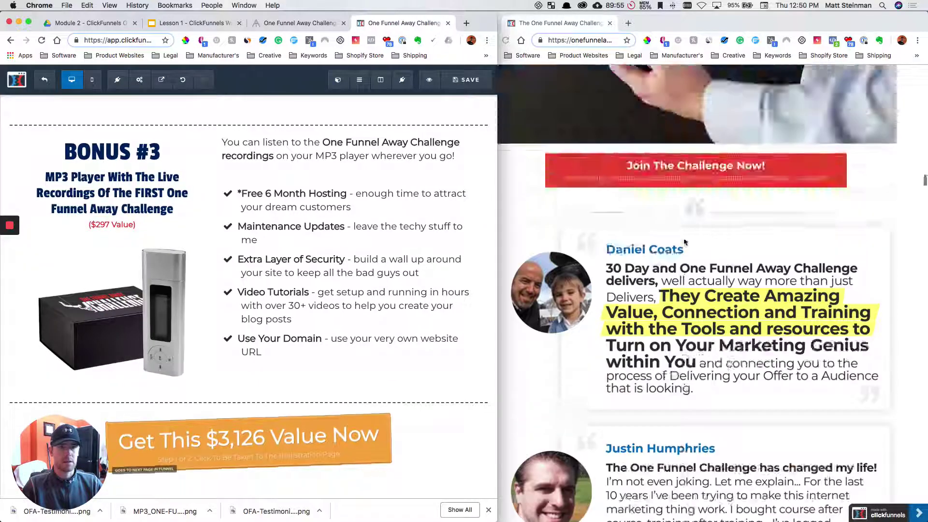
{"action": "scroll", "coordinate": [684, 242], "scroll_direction": "down", "scroll_amount": 15}
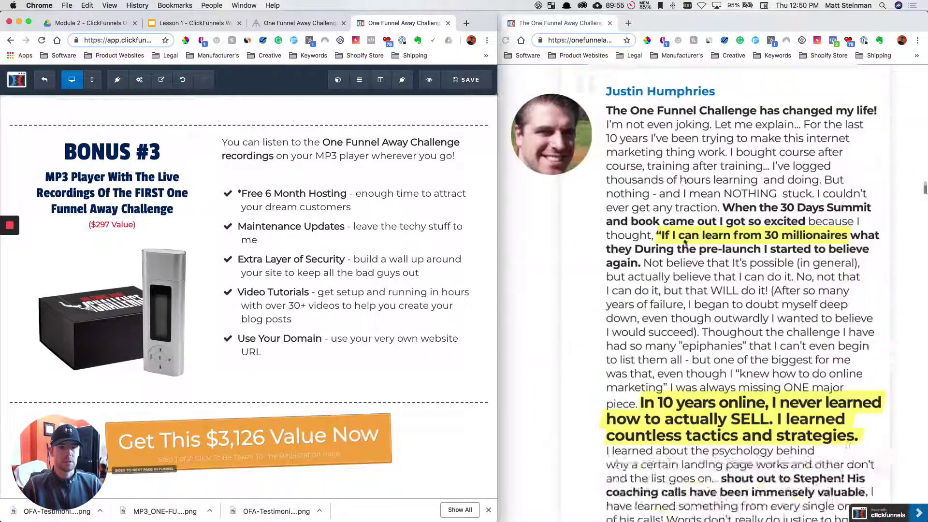
{"action": "scroll", "coordinate": [685, 242], "scroll_direction": "down", "scroll_amount": 15}
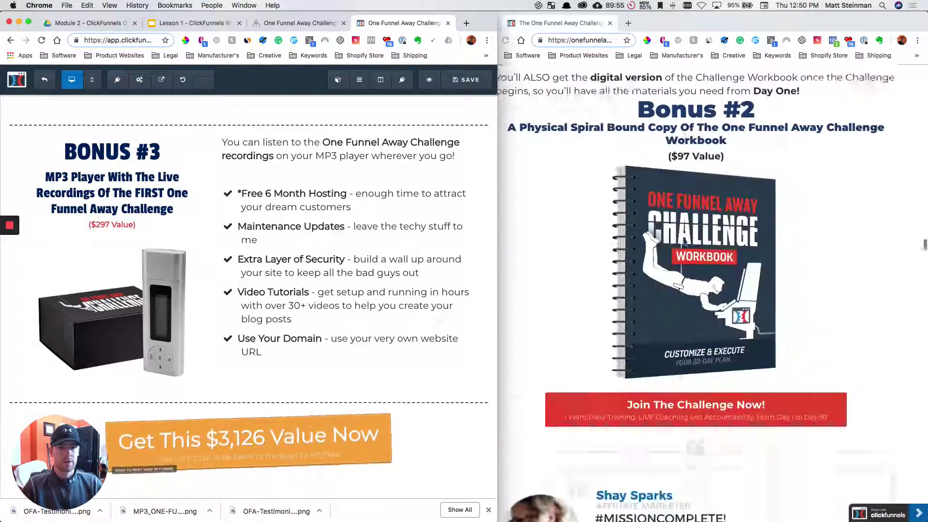
{"action": "scroll", "coordinate": [684, 242], "scroll_direction": "down", "scroll_amount": 15}
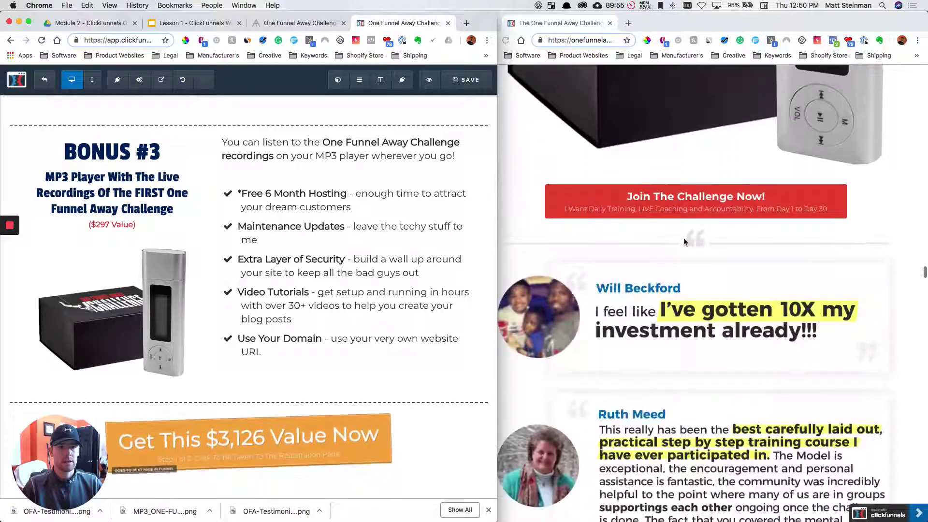
{"action": "scroll", "coordinate": [684, 242], "scroll_direction": "down", "scroll_amount": 4}
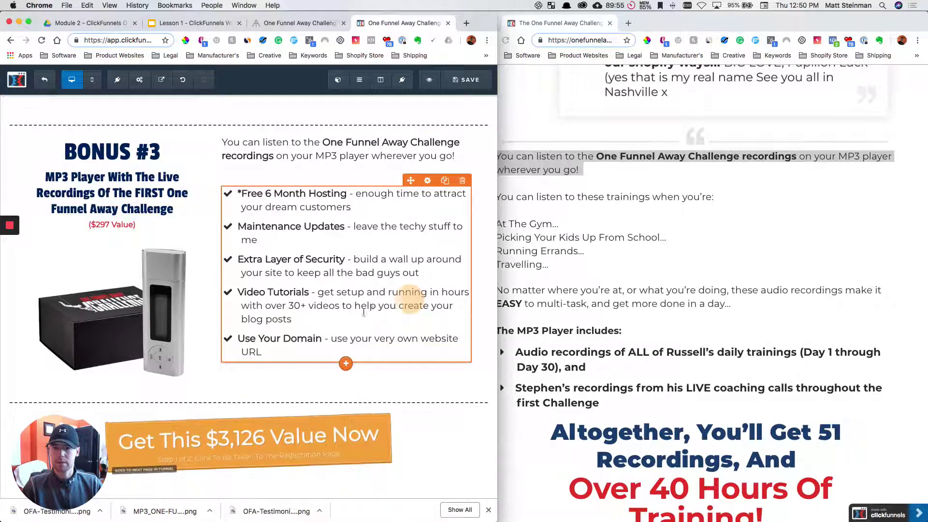
Replace all the blog bullets in the Bonus #3 list with "Audio recordings of ALL of Russell's daily trainings (Day 1 through Day 30), and".
{"action": "left_click", "coordinate": [411, 299]}
{"action": "left_click_drag", "start_coordinate": [310, 352], "coordinate": [245, 195]}
{"action": "key", "text": "BackSpace"}
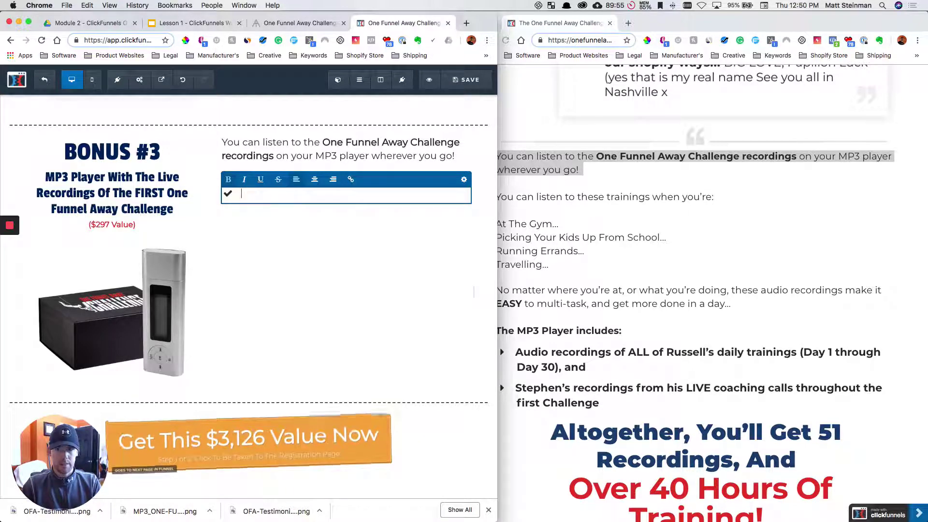
{"action": "key", "text": "BackSpace"}
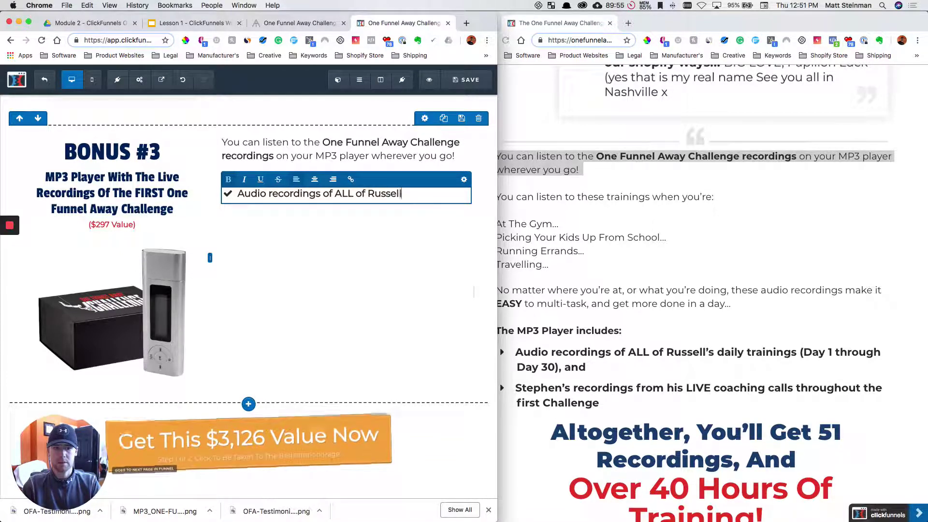
{"action": "type", "text": "inings (Day 1 through Day 30), and"}
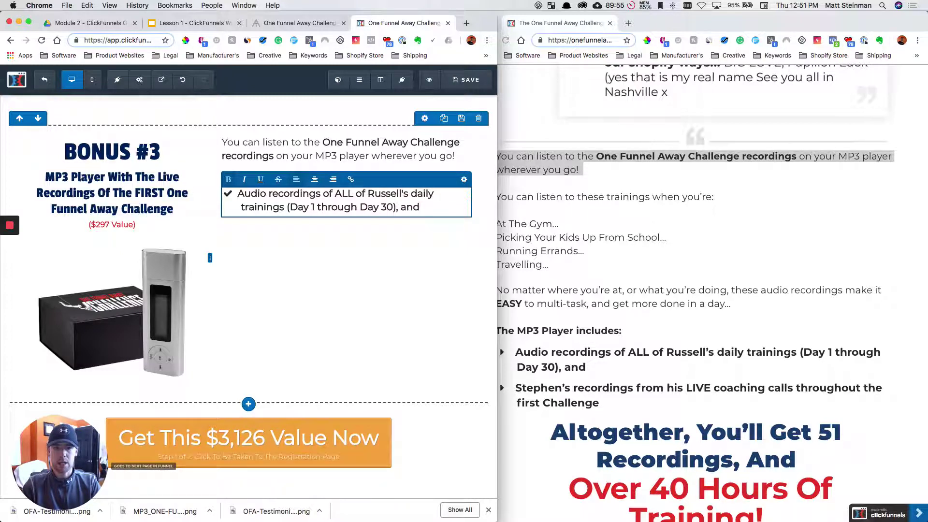
Add a second bullet reading "Stephen's recordings from his LIVE coaching calls throughout the first Challenge".
{"action": "key", "text": "Return"}
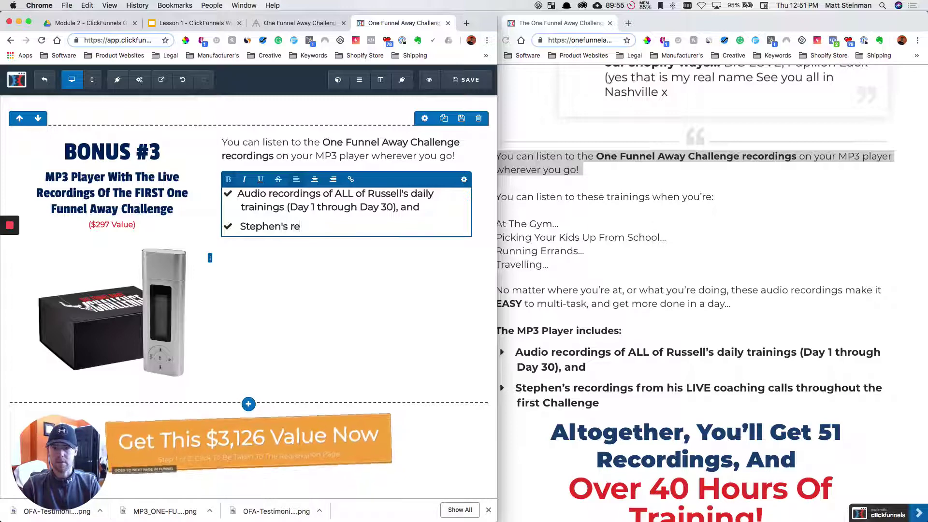
{"action": "type", "text": "crodin"}
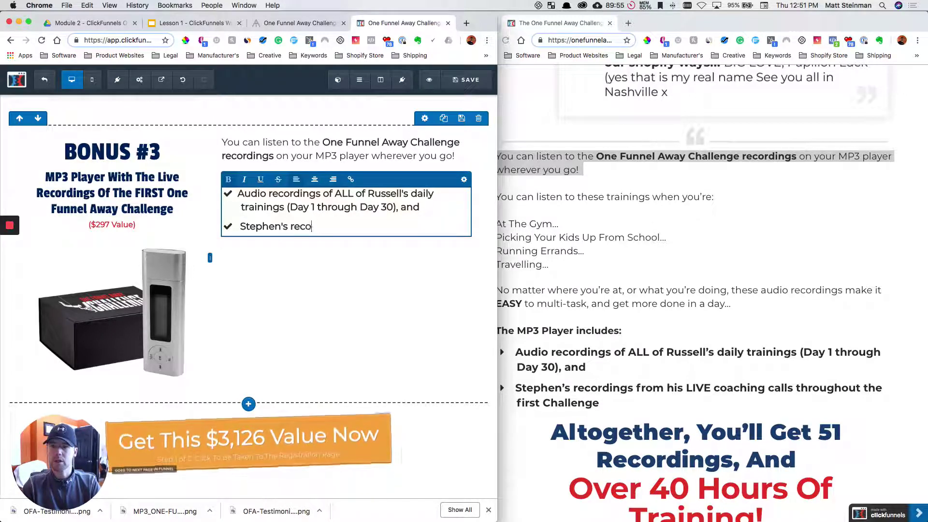
{"action": "type", "text": "rdings from"}
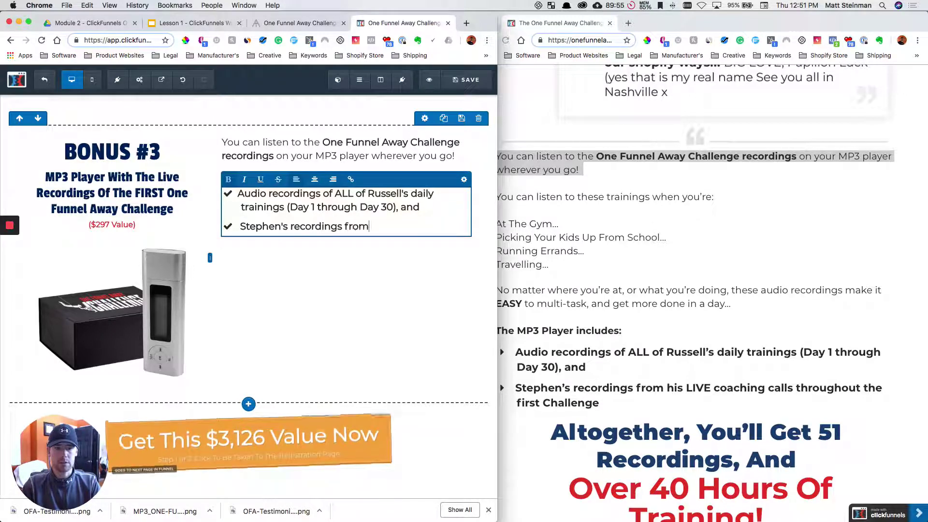
{"action": "type", "text": " his LIVE"}
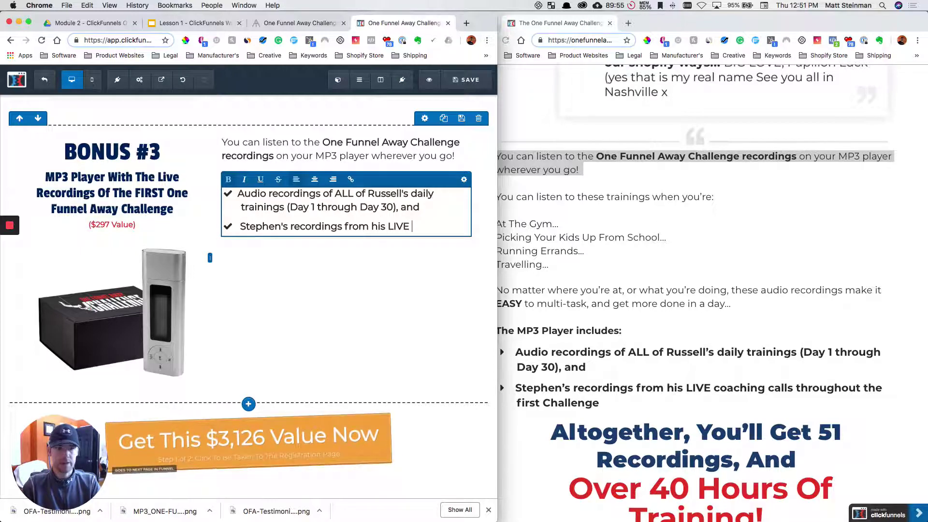
{"action": "type", "text": " coaching calls t"}
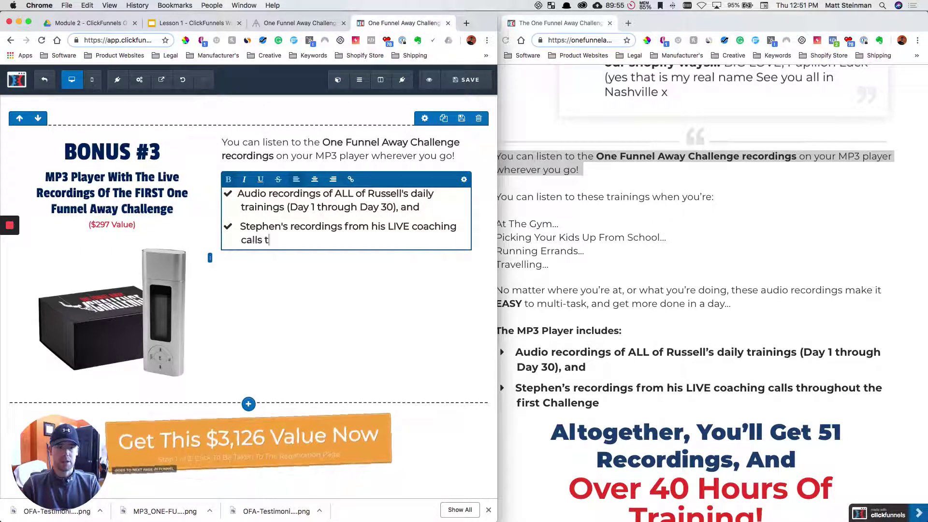
{"action": "type", "text": "hroughout the c"}
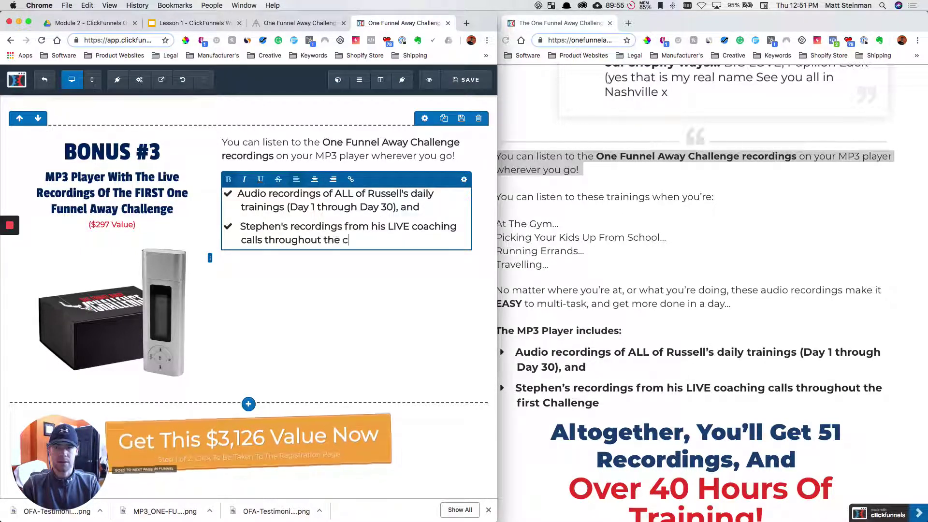
{"action": "key", "text": "BackSpace"}
{"action": "type", "text": "first Challenge"}
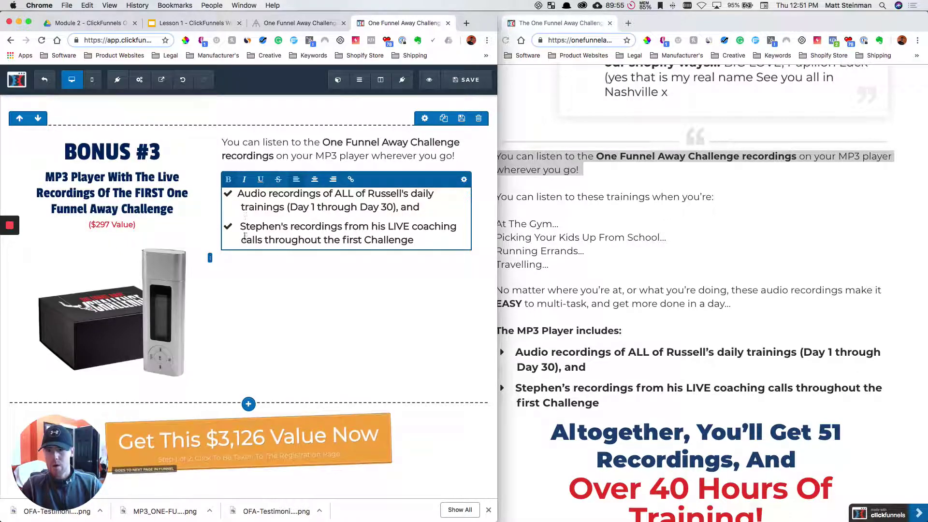
{"action": "left_click", "coordinate": [275, 293]}
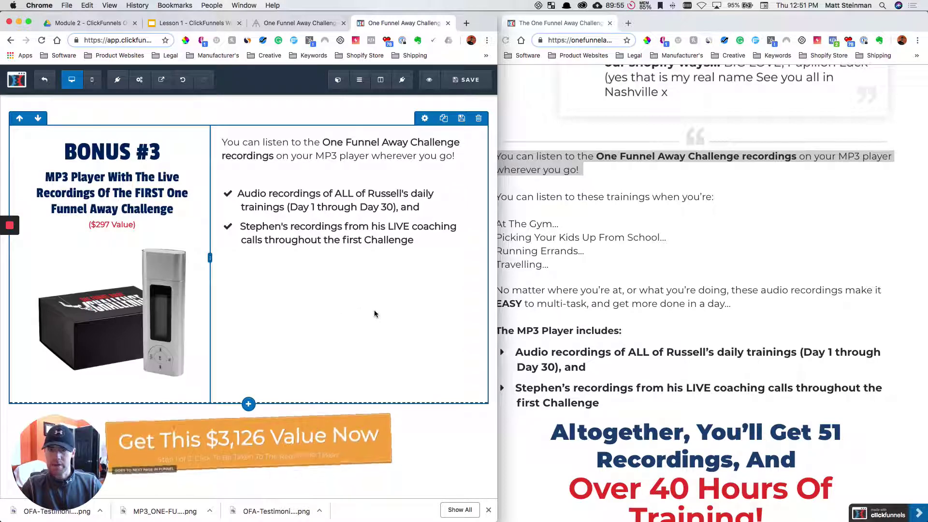
{"action": "scroll", "coordinate": [715, 327], "scroll_direction": "down", "scroll_amount": 10}
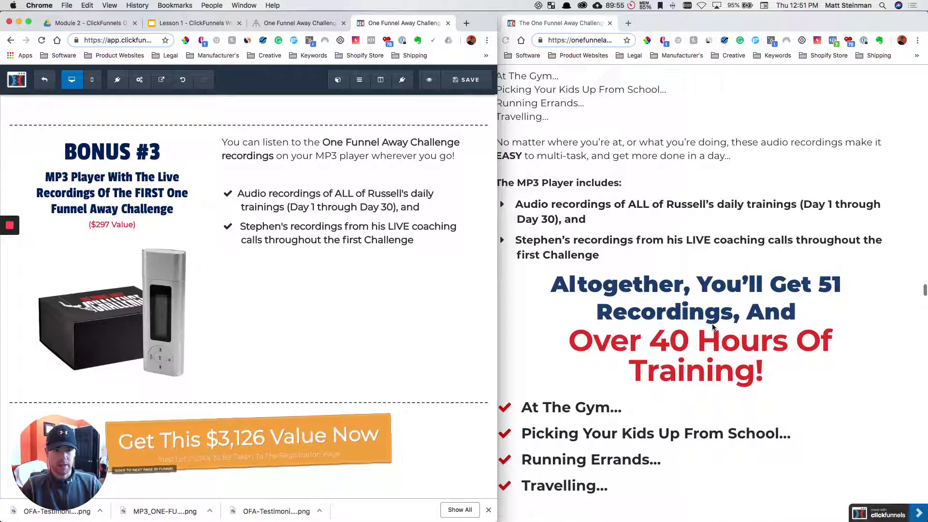
{"action": "scroll", "coordinate": [714, 327], "scroll_direction": "up", "scroll_amount": 5}
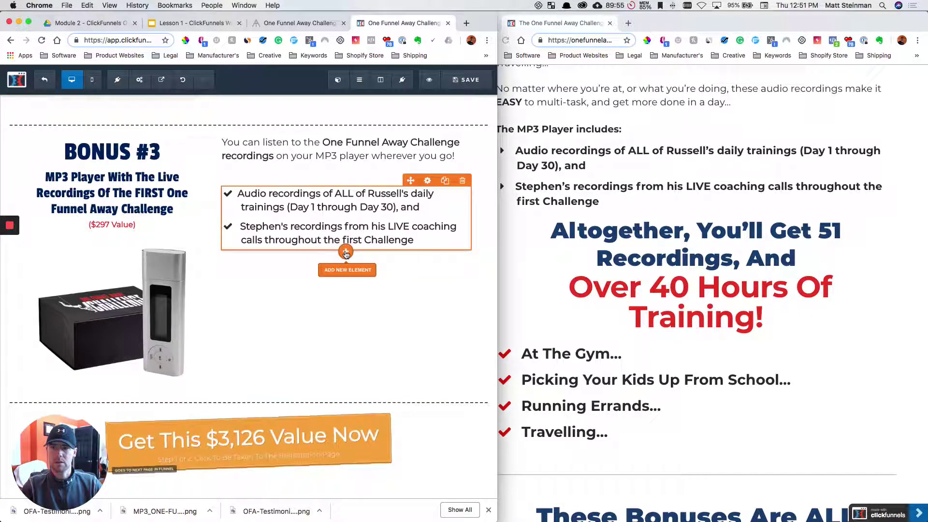
{"action": "left_click", "coordinate": [345, 253]}
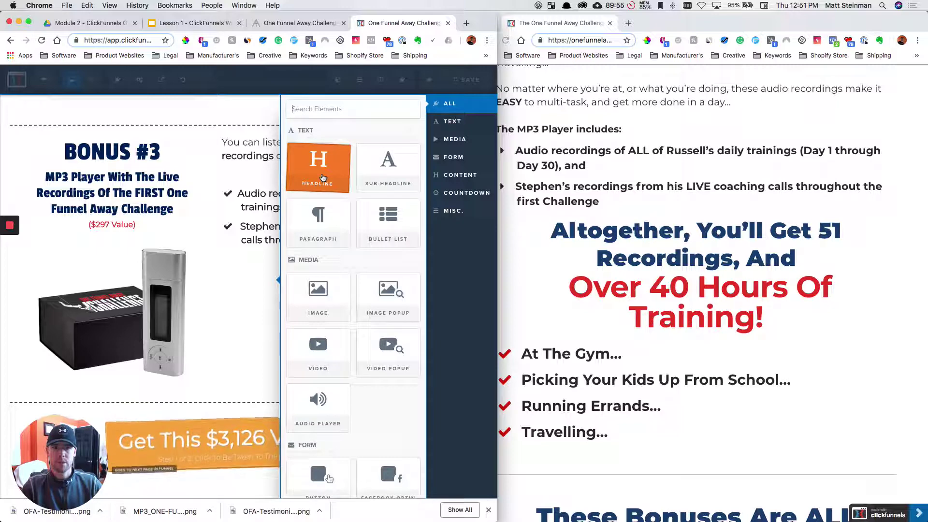
{"action": "left_click", "coordinate": [248, 213]}
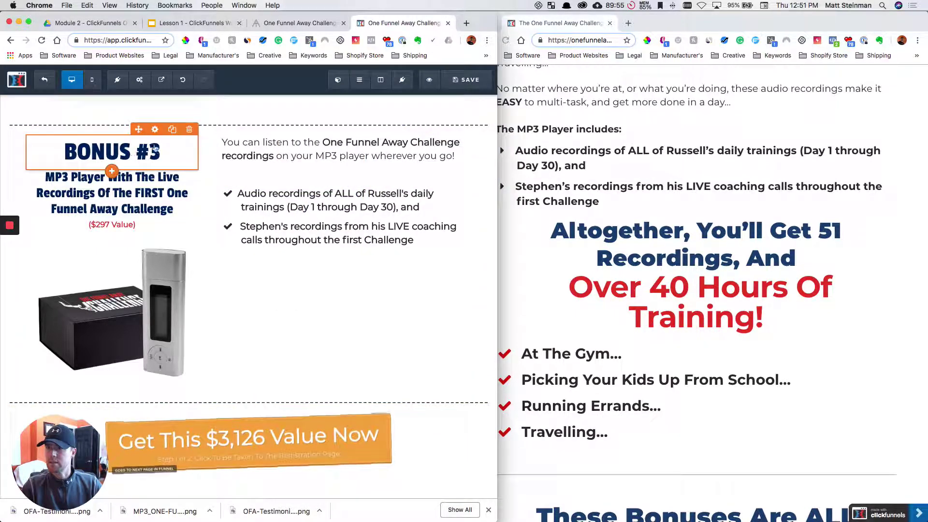
Duplicate the "BONUS #3" headline and move the copy below the bullet list in the adjacent column.
{"action": "left_click", "coordinate": [172, 129]}
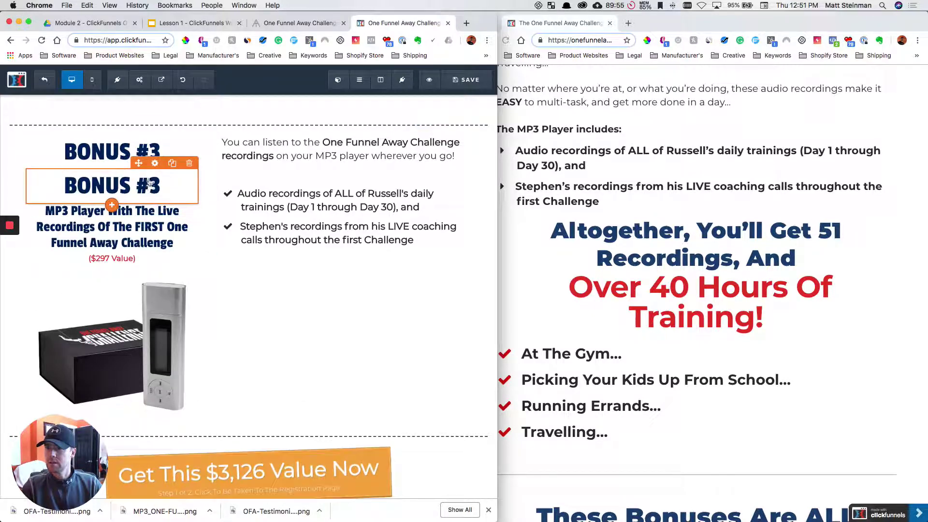
{"action": "mouse_move", "coordinate": [142, 164]}
{"action": "left_click_drag", "start_coordinate": [142, 163], "coordinate": [339, 256]}
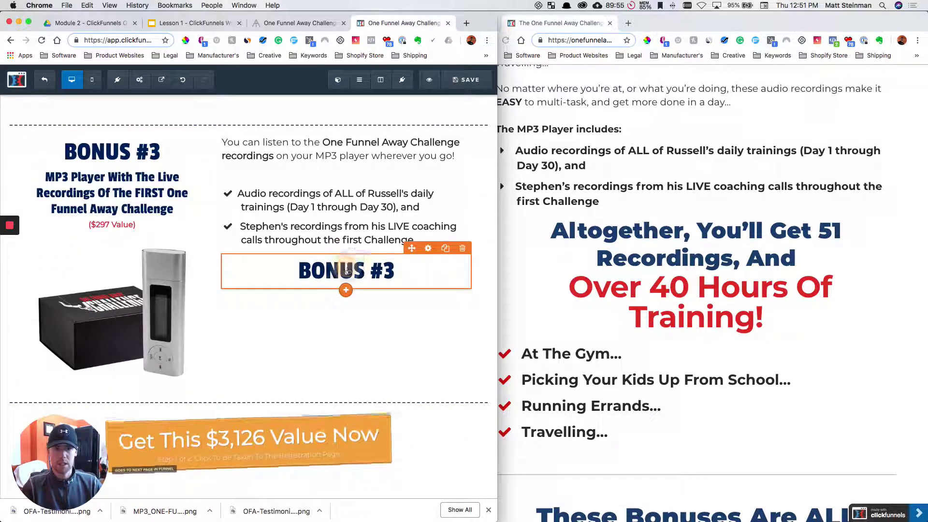
Replace the text of the duplicated "BONUS #3" headline below the bullets with "Altogether, You'll Get 51 Recordings, And".
{"action": "double_click", "coordinate": [348, 269]}
{"action": "triple_click", "coordinate": [349, 269]}
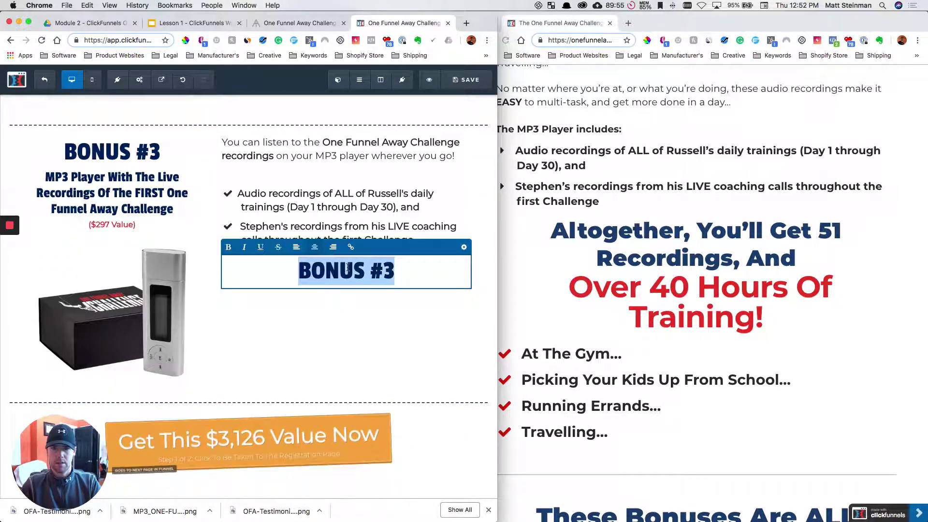
{"action": "type", "text": "BBO"}
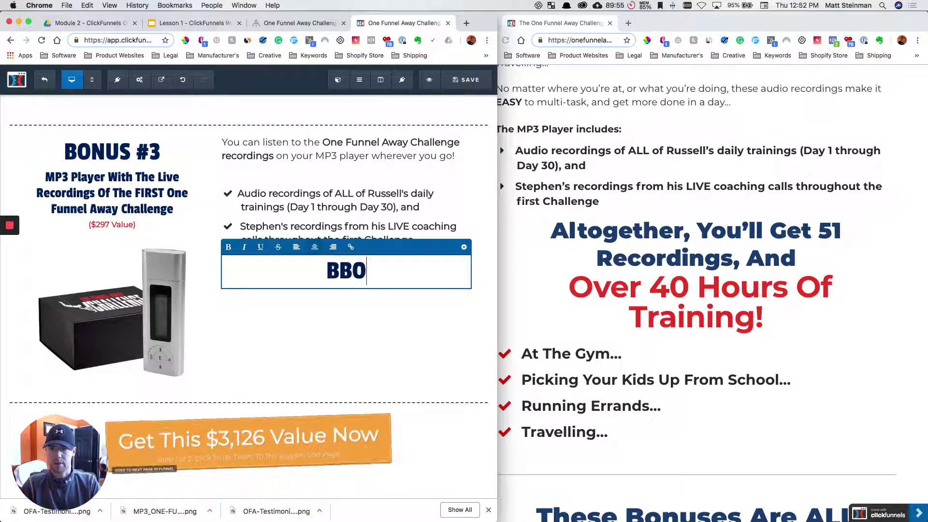
{"action": "key", "text": "BackSpace"}
{"action": "key", "text": "BackSpace"}
{"action": "type", "text": "oo"}
{"action": "key", "text": "BackSpace"}
{"action": "key", "text": "BackSpace"}
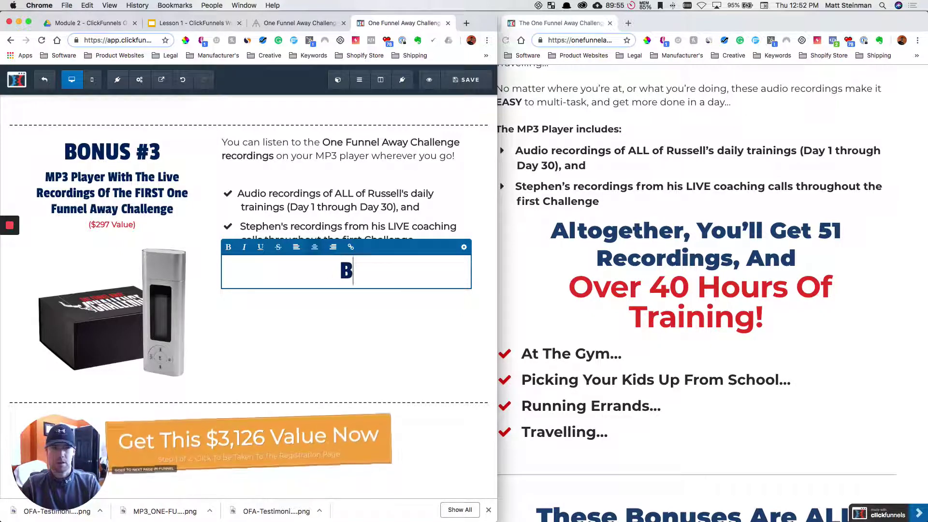
{"action": "key", "text": "BackSpace"}
{"action": "type", "text": "Alth"}
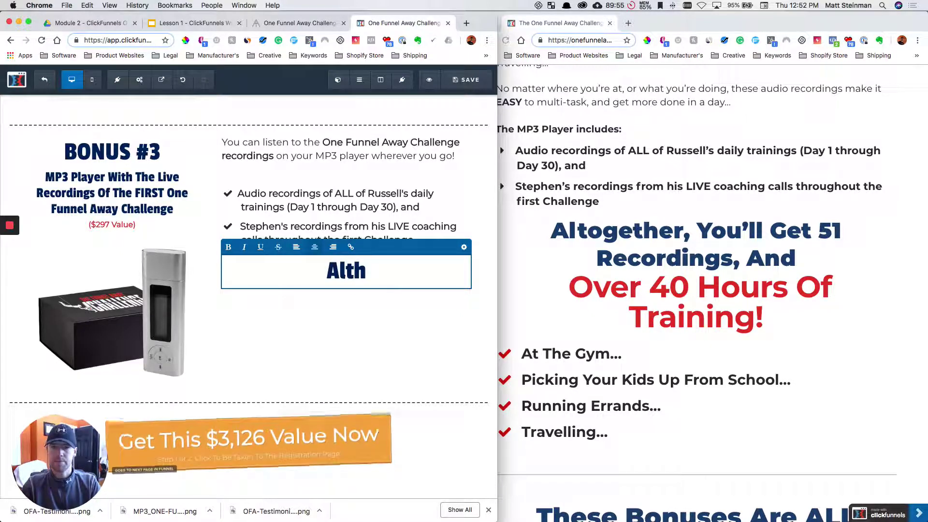
{"action": "key", "text": "BackSpace"}
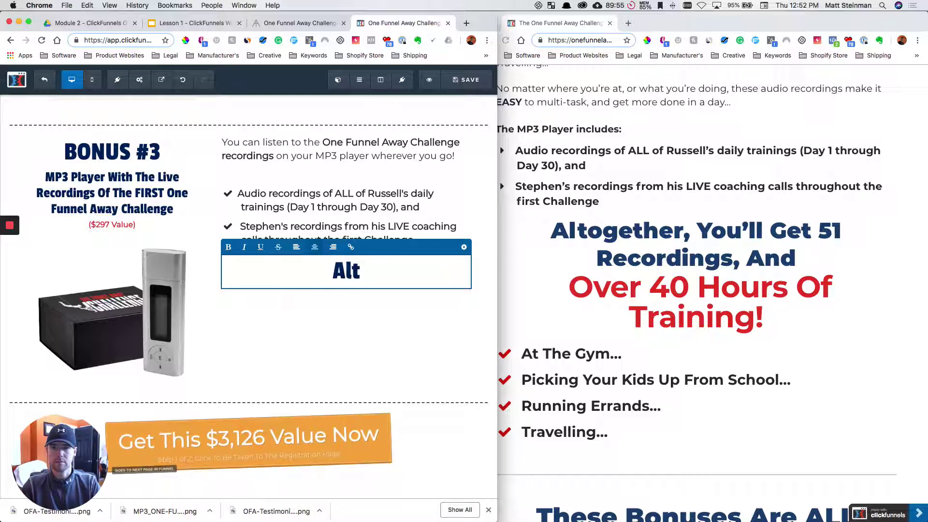
{"action": "type", "text": "og"}
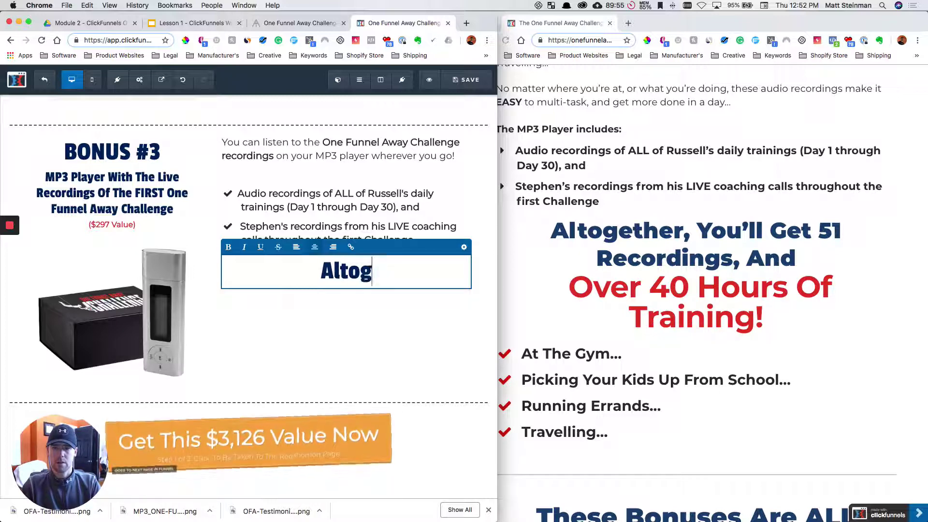
{"action": "type", "text": "ether, You’ll "}
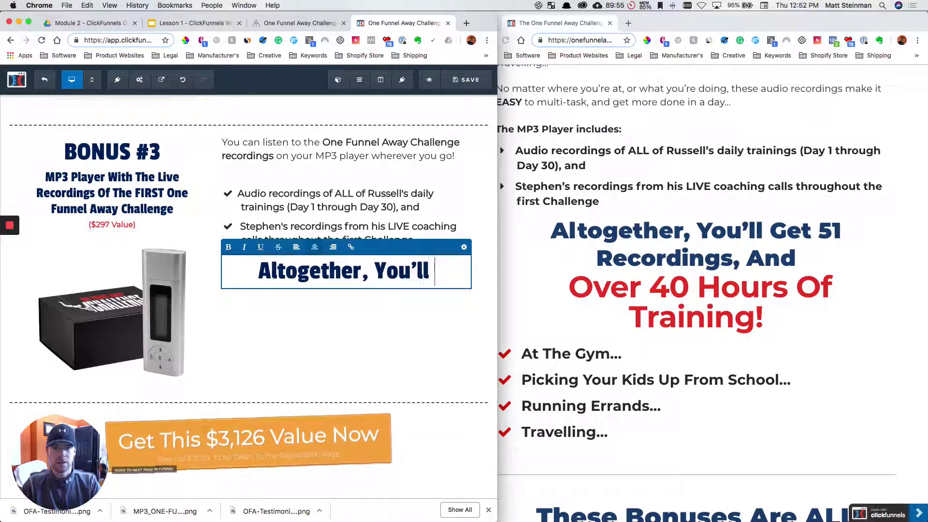
{"action": "type", "text": "Get 51"}
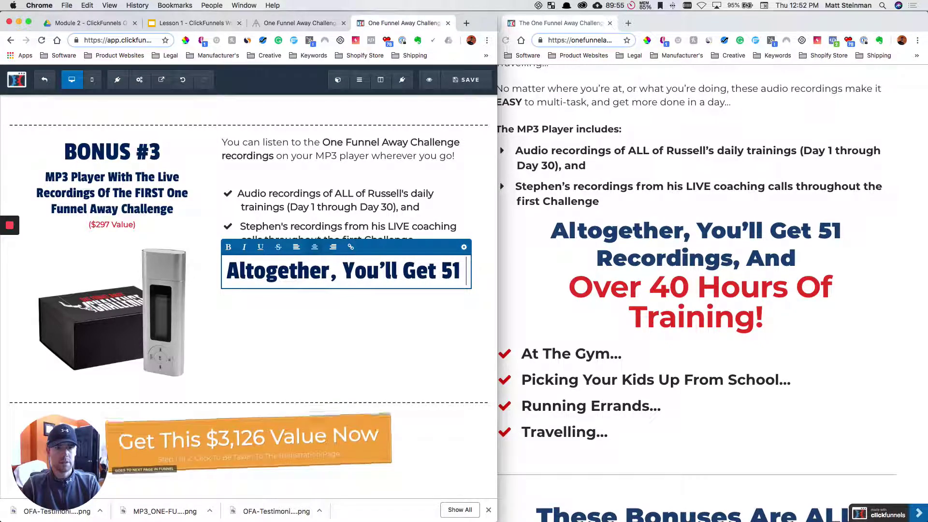
{"action": "type", "text": " Recordings, AN"}
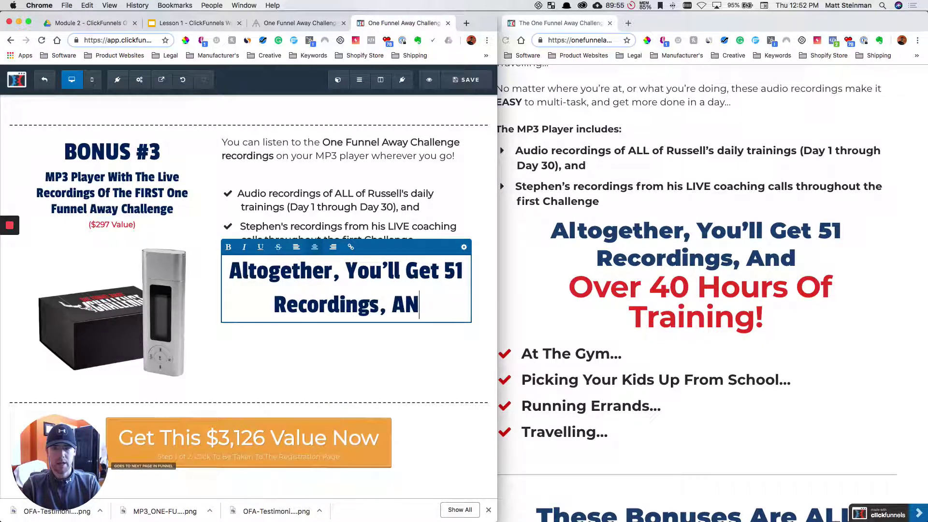
{"action": "key", "text": "BackSpace"}
{"action": "type", "text": "nd"}
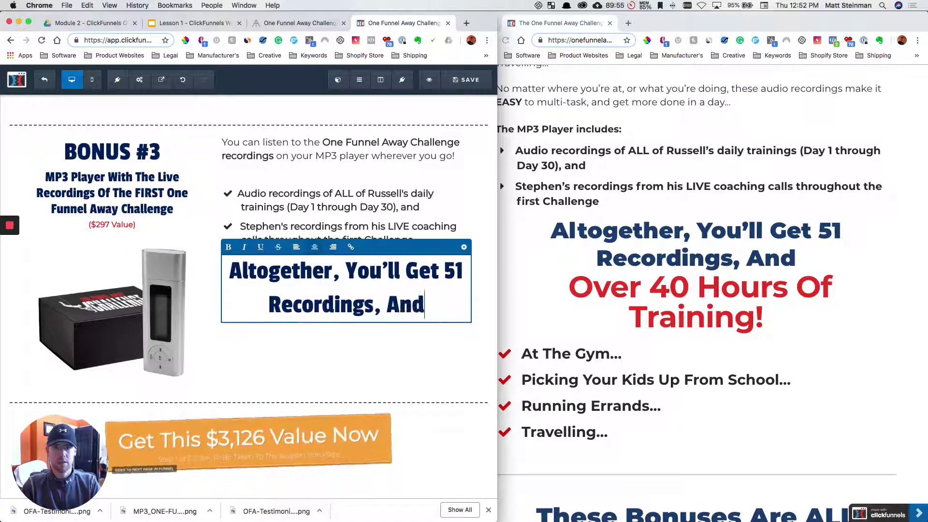
Set the line height of the "Altogether, You'll Get 51 Recordings, And" headline to 1em.
{"action": "triple_click", "coordinate": [317, 287]}
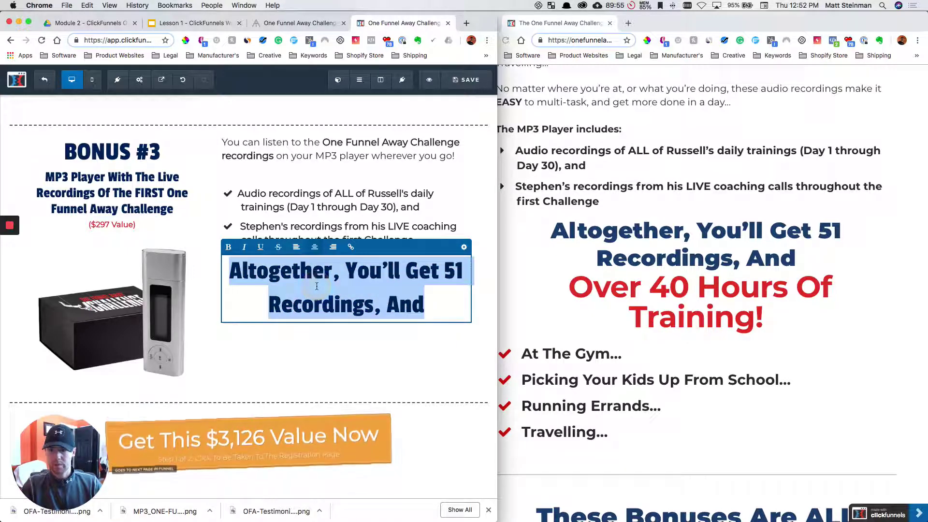
{"action": "left_click", "coordinate": [460, 249]}
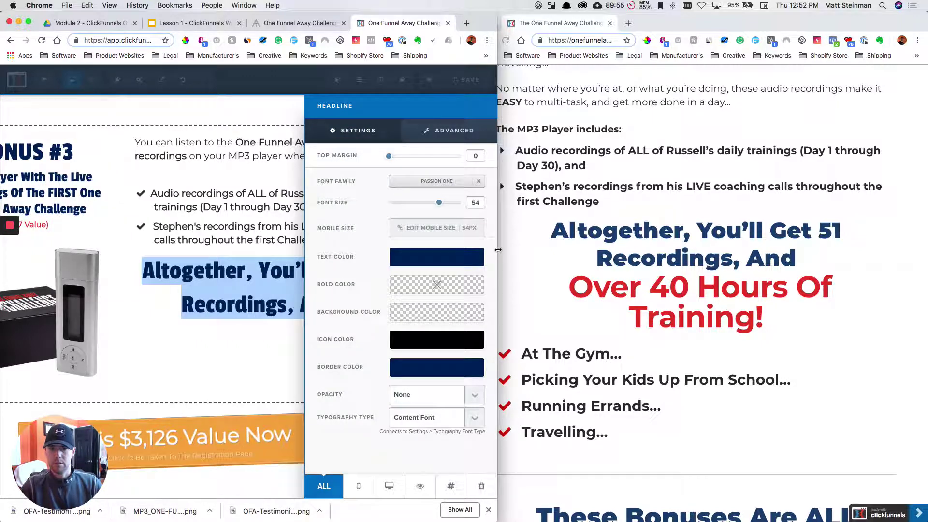
{"action": "left_click_drag", "start_coordinate": [498, 249], "coordinate": [776, 248]}
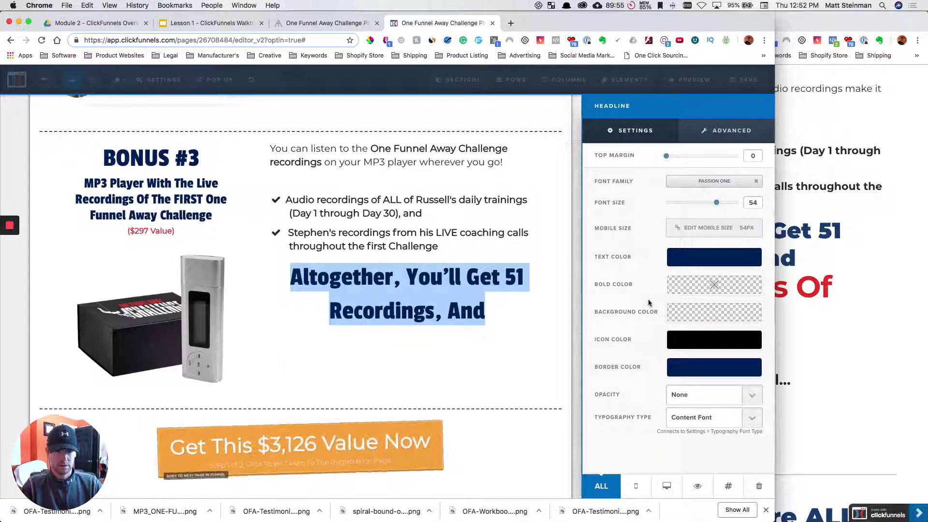
{"action": "left_click", "coordinate": [711, 133]}
{"action": "left_click", "coordinate": [704, 187]}
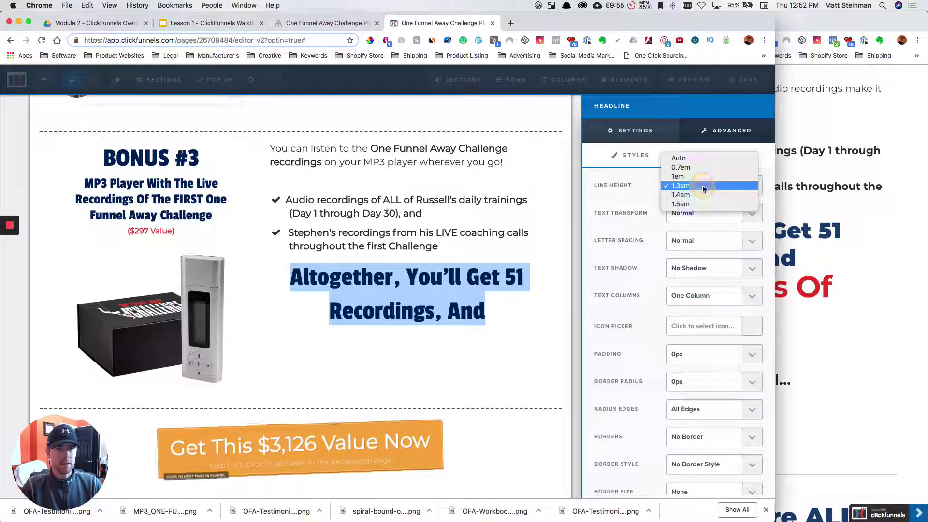
{"action": "left_click", "coordinate": [698, 177]}
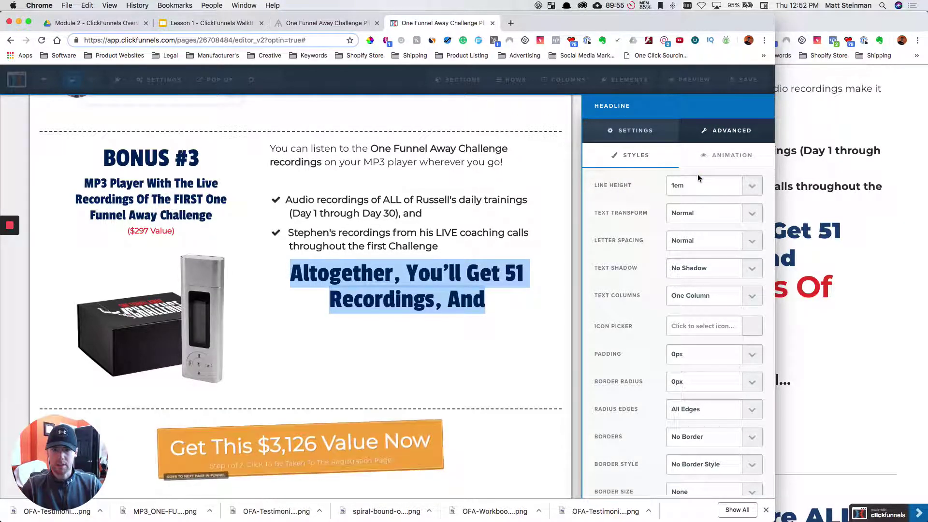
{"action": "left_click", "coordinate": [490, 282]}
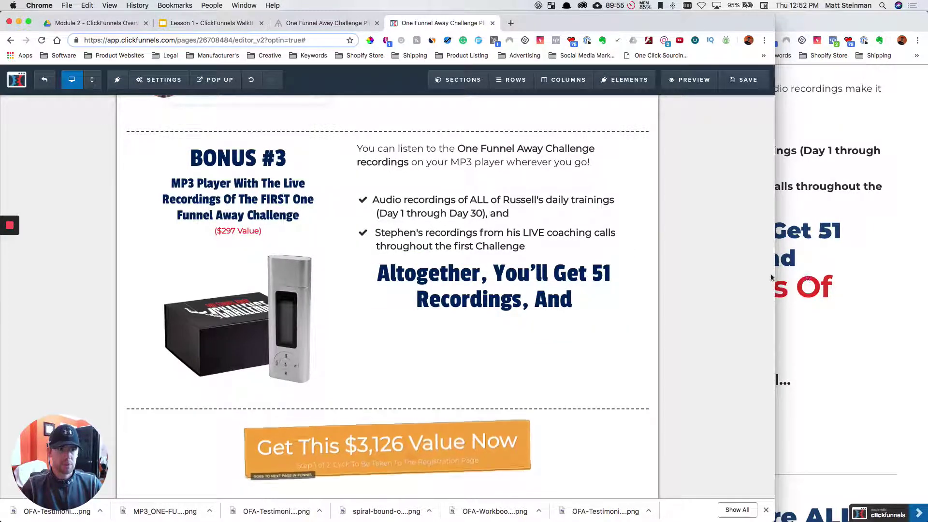
Bring the live challenge page back to the front beside the editor and open Chrome's Developer Tools on it.
{"action": "left_click_drag", "start_coordinate": [672, 276], "coordinate": [579, 281]}
{"action": "left_click", "coordinate": [693, 317]}
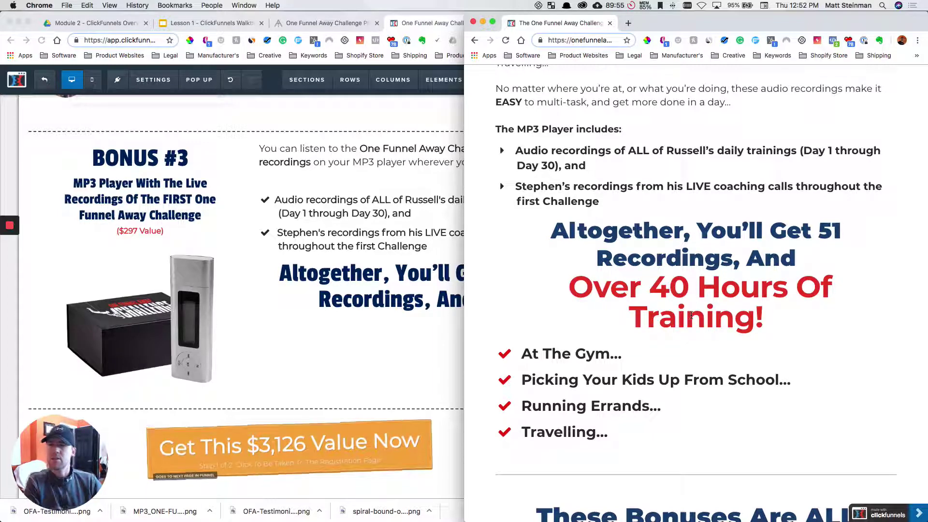
{"action": "left_click", "coordinate": [175, 6]}
{"action": "mouse_move", "coordinate": [109, 5]}
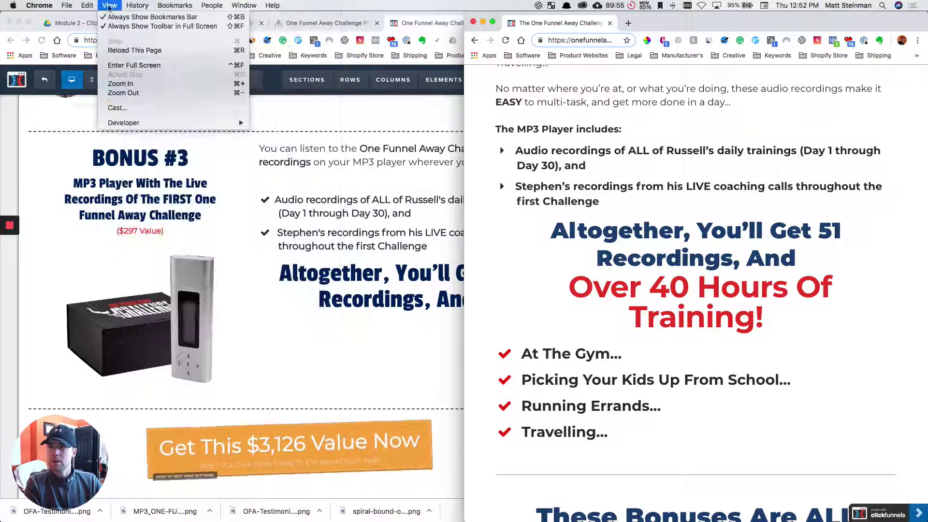
{"action": "mouse_move", "coordinate": [125, 125]}
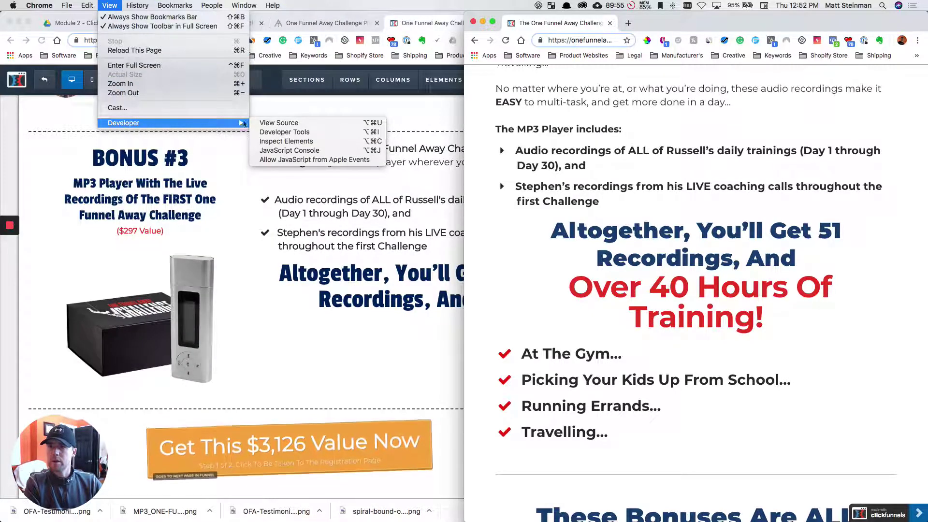
{"action": "left_click", "coordinate": [299, 133]}
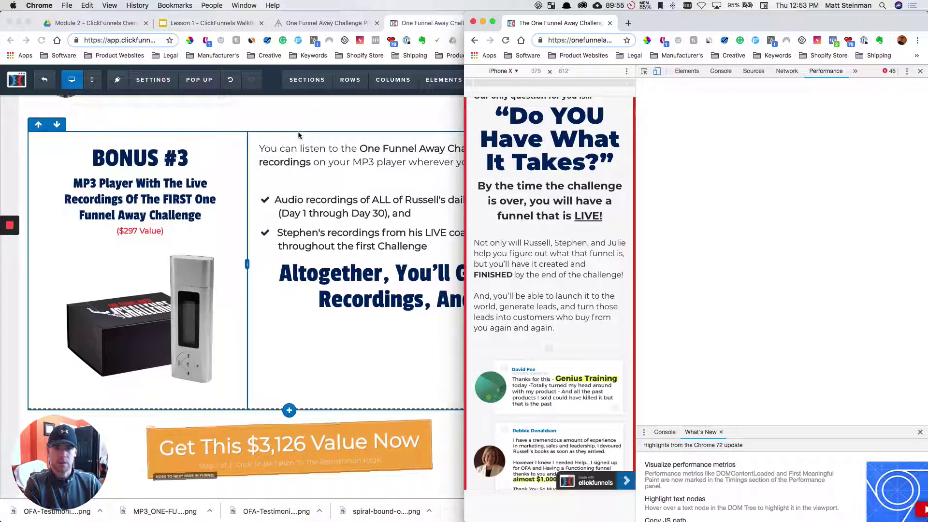
Look through the sections of the live challenge page in its iPhone X layout.
{"action": "scroll", "coordinate": [588, 241], "scroll_direction": "up", "scroll_amount": 4}
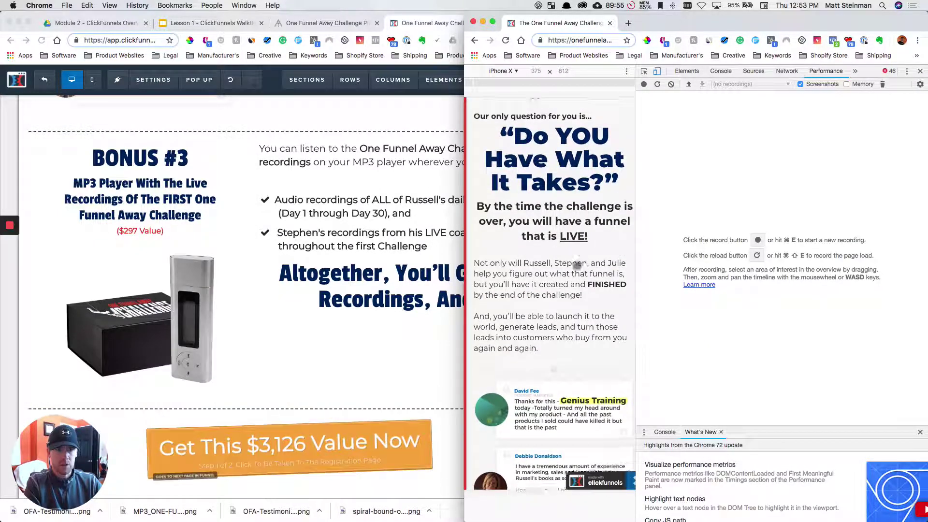
{"action": "scroll", "coordinate": [577, 266], "scroll_direction": "down", "scroll_amount": 5}
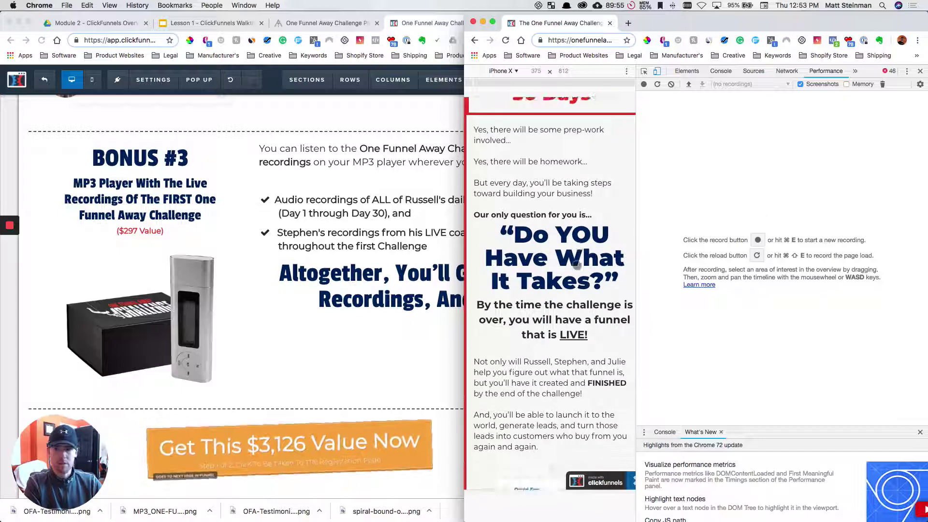
{"action": "scroll", "coordinate": [577, 263], "scroll_direction": "down", "scroll_amount": 6}
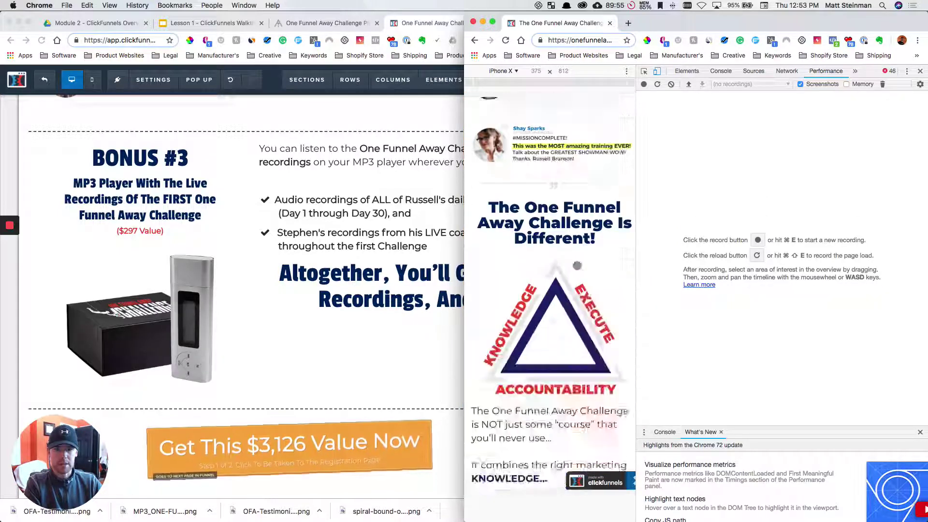
{"action": "scroll", "coordinate": [577, 265], "scroll_direction": "up", "scroll_amount": 10}
{"action": "scroll", "coordinate": [577, 266], "scroll_direction": "up", "scroll_amount": 10}
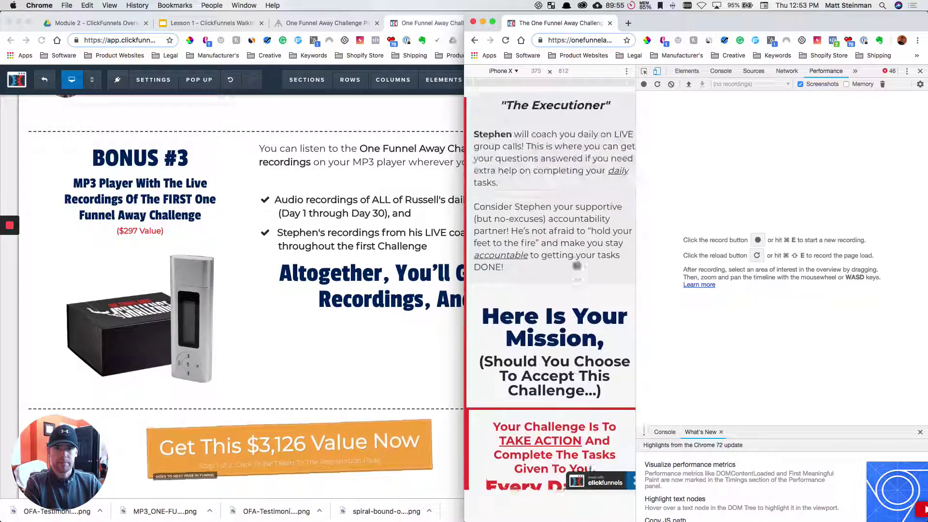
{"action": "scroll", "coordinate": [577, 266], "scroll_direction": "up", "scroll_amount": 6}
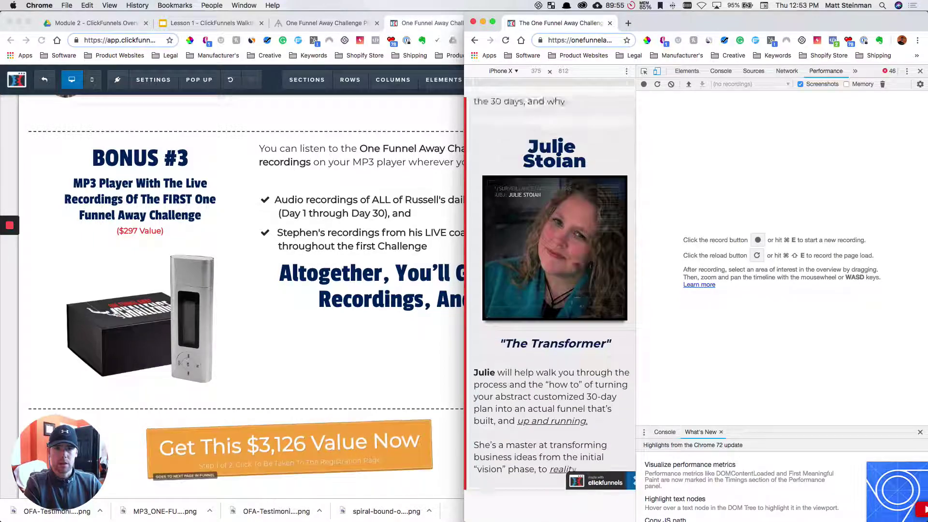
Inspect the "Why Time Is Of The Essence..." headline in the mobile preview and examine its CSS styles for the font.
{"action": "scroll", "coordinate": [577, 265], "scroll_direction": "down", "scroll_amount": 15}
{"action": "scroll", "coordinate": [577, 266], "scroll_direction": "down", "scroll_amount": 15}
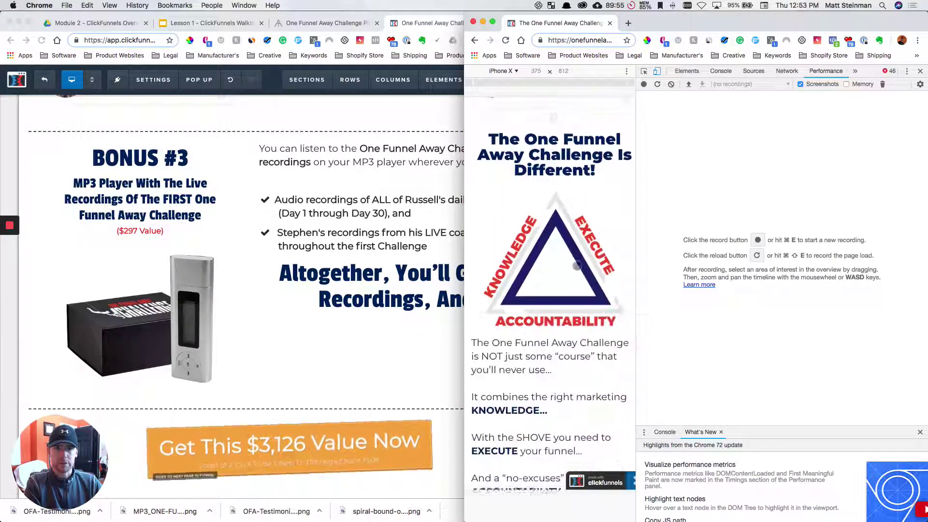
{"action": "scroll", "coordinate": [577, 265], "scroll_direction": "down", "scroll_amount": 15}
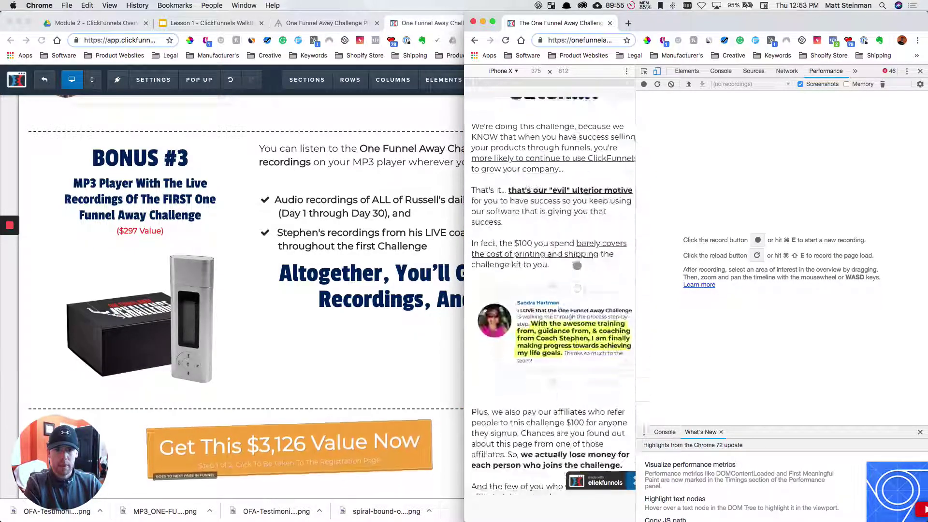
{"action": "scroll", "coordinate": [578, 265], "scroll_direction": "down", "scroll_amount": 5}
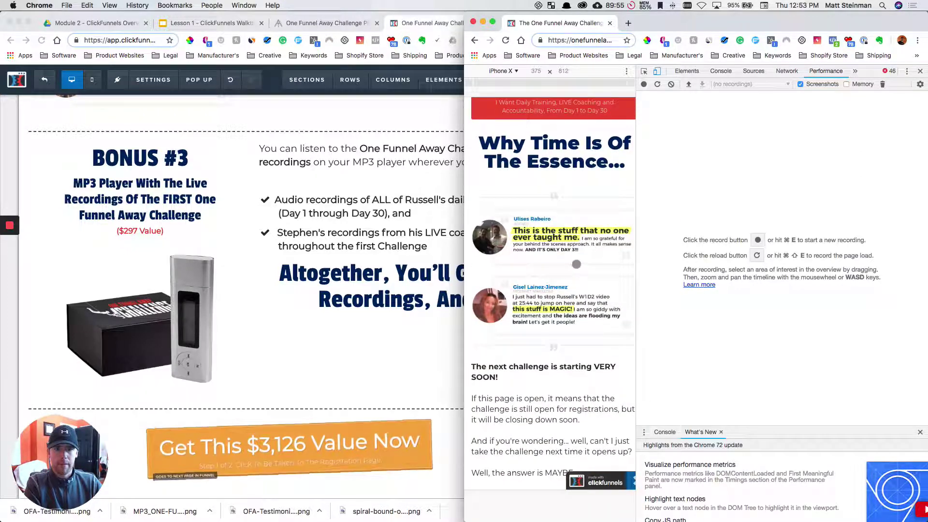
{"action": "scroll", "coordinate": [551, 155], "scroll_direction": "up", "scroll_amount": 3}
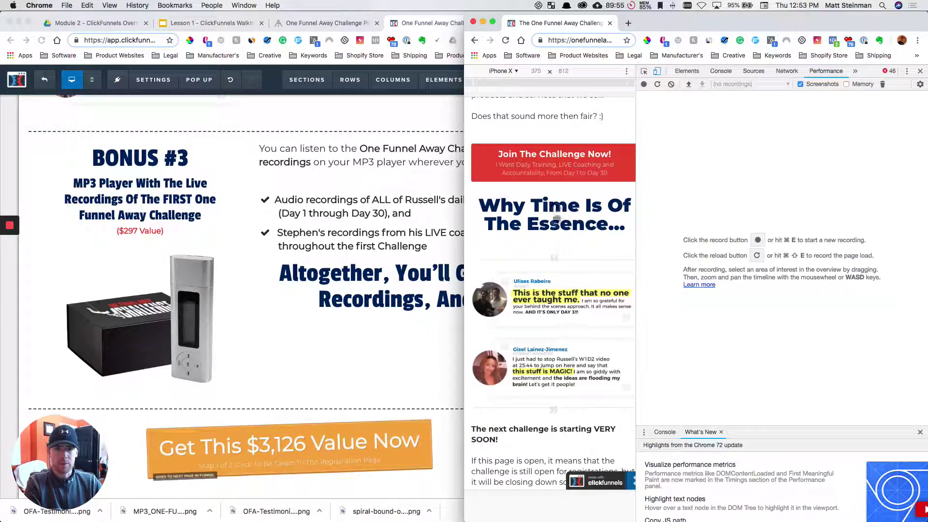
{"action": "left_click", "coordinate": [645, 71]}
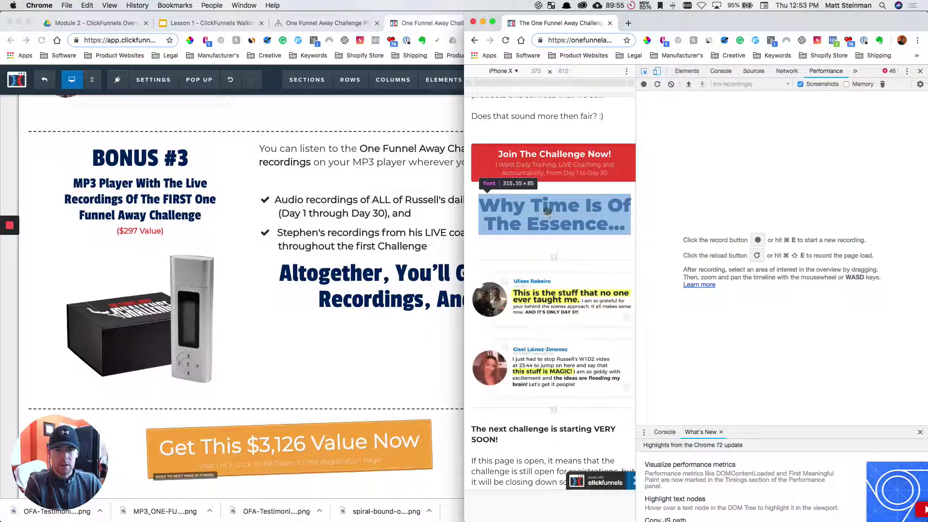
{"action": "left_click", "coordinate": [547, 210]}
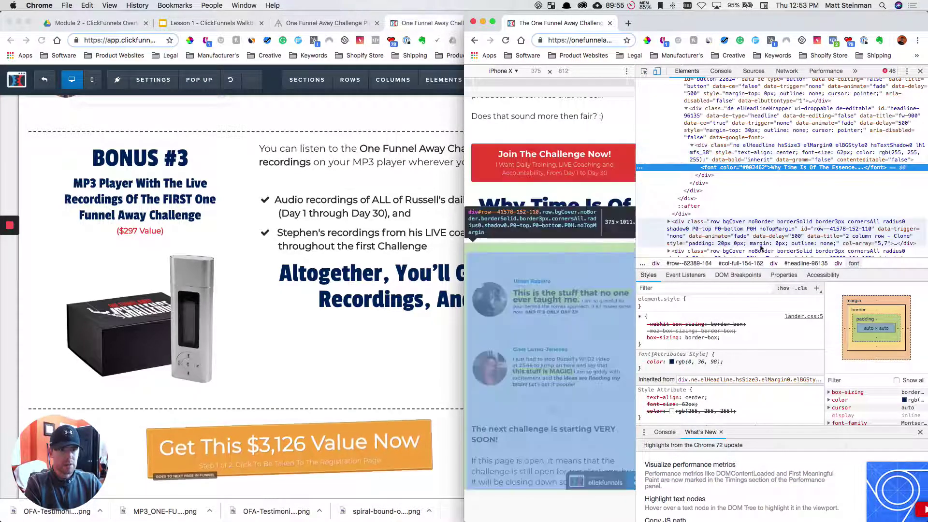
{"action": "left_click_drag", "start_coordinate": [759, 271], "coordinate": [755, 179]}
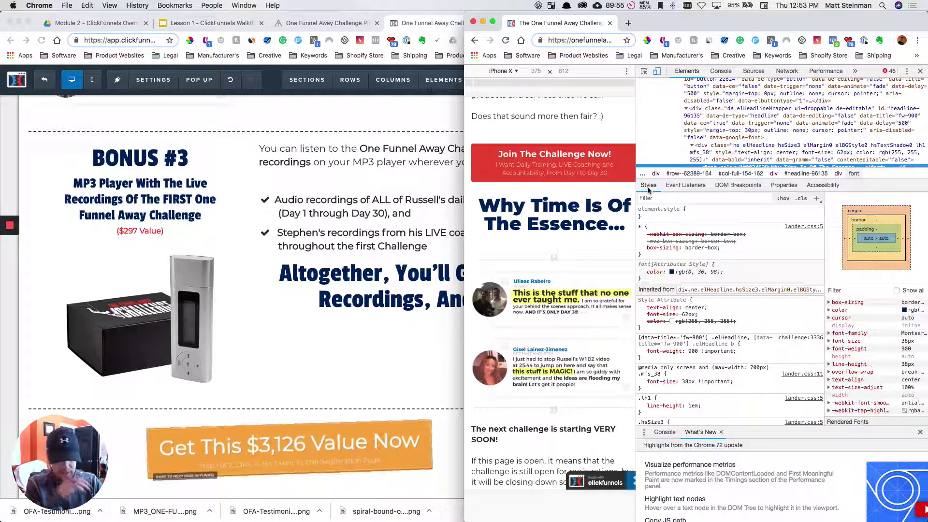
{"action": "scroll", "coordinate": [731, 323], "scroll_direction": "down", "scroll_amount": 5}
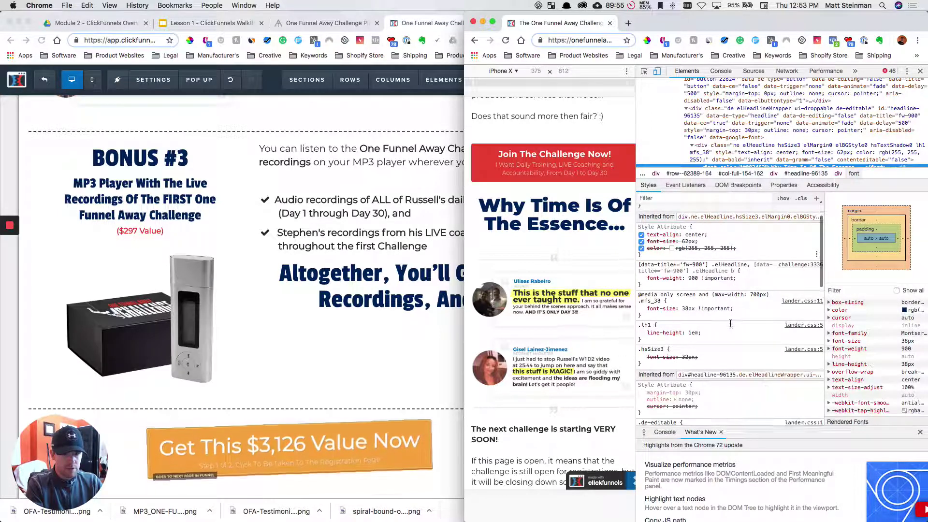
{"action": "scroll", "coordinate": [730, 323], "scroll_direction": "down", "scroll_amount": 8}
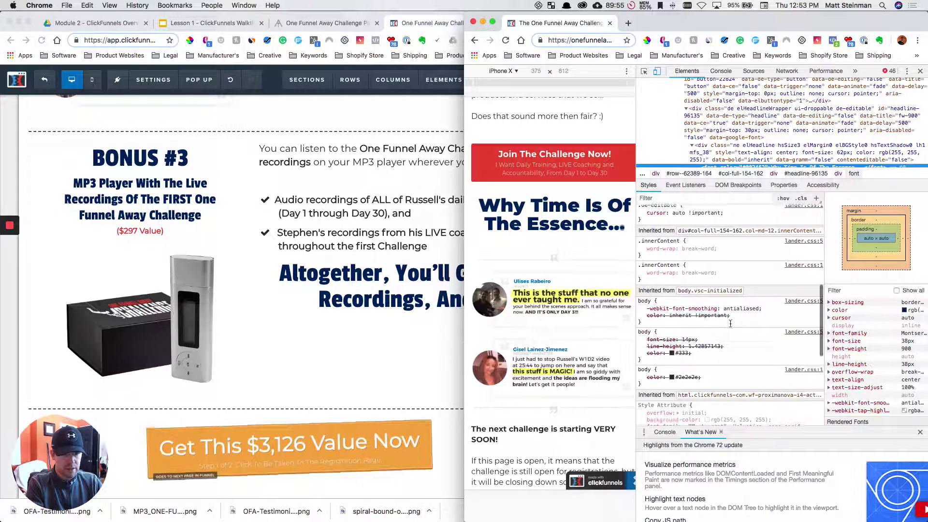
{"action": "scroll", "coordinate": [730, 323], "scroll_direction": "down", "scroll_amount": 3}
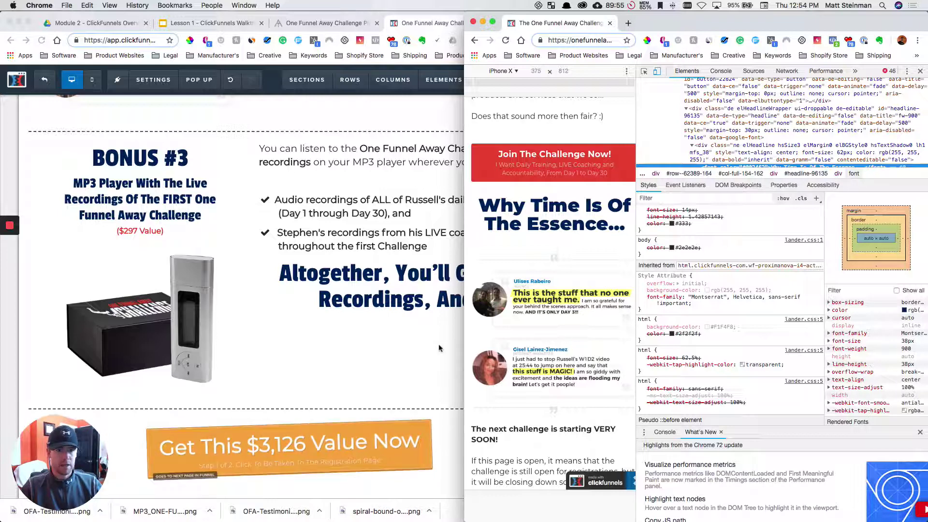
Close the developer tools and find the "Altogether, You'll Get 51 Recordings, And" headline on the live reference page.
{"action": "left_click", "coordinate": [921, 73]}
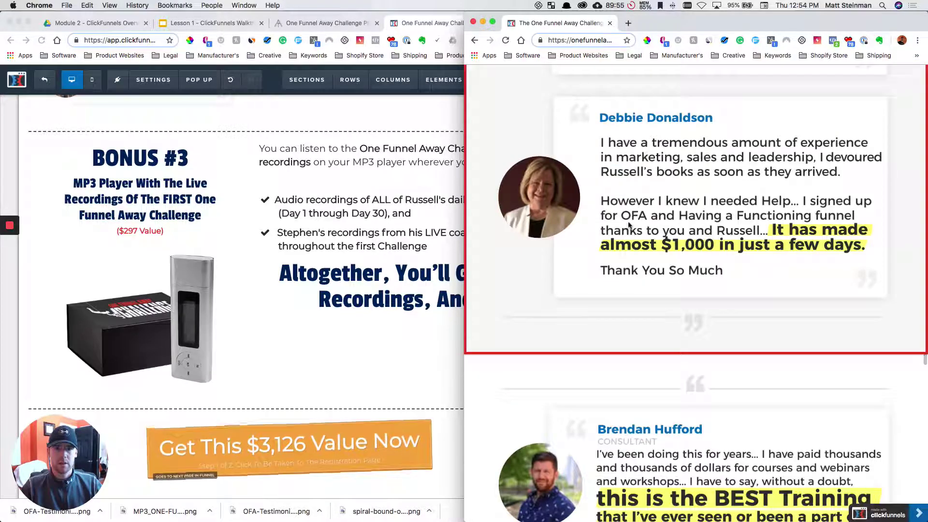
{"action": "scroll", "coordinate": [629, 225], "scroll_direction": "up", "scroll_amount": 10}
{"action": "scroll", "coordinate": [629, 225], "scroll_direction": "down", "scroll_amount": 10}
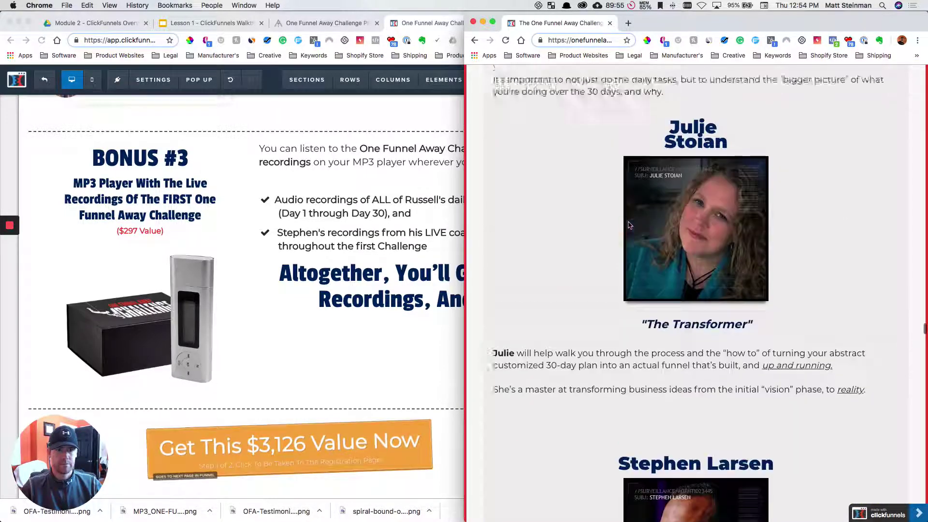
{"action": "scroll", "coordinate": [629, 225], "scroll_direction": "up", "scroll_amount": 15}
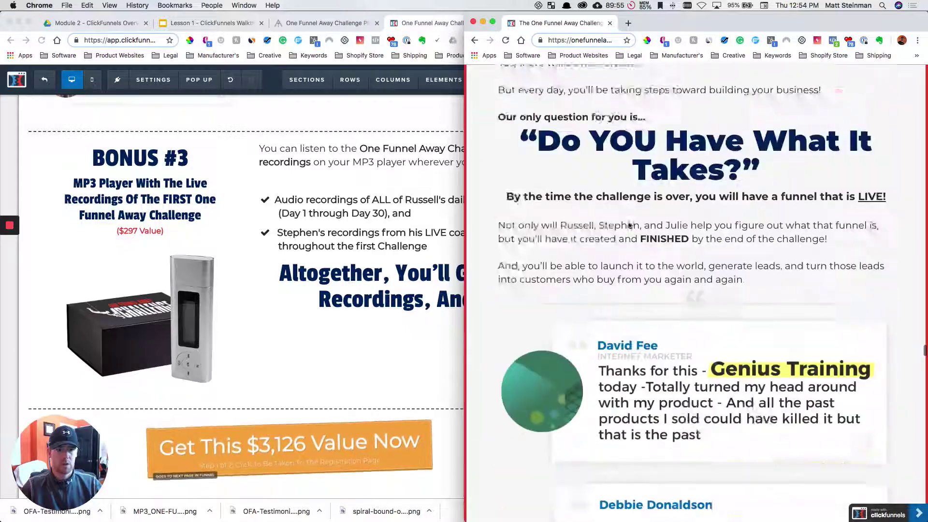
{"action": "scroll", "coordinate": [628, 224], "scroll_direction": "up", "scroll_amount": 15}
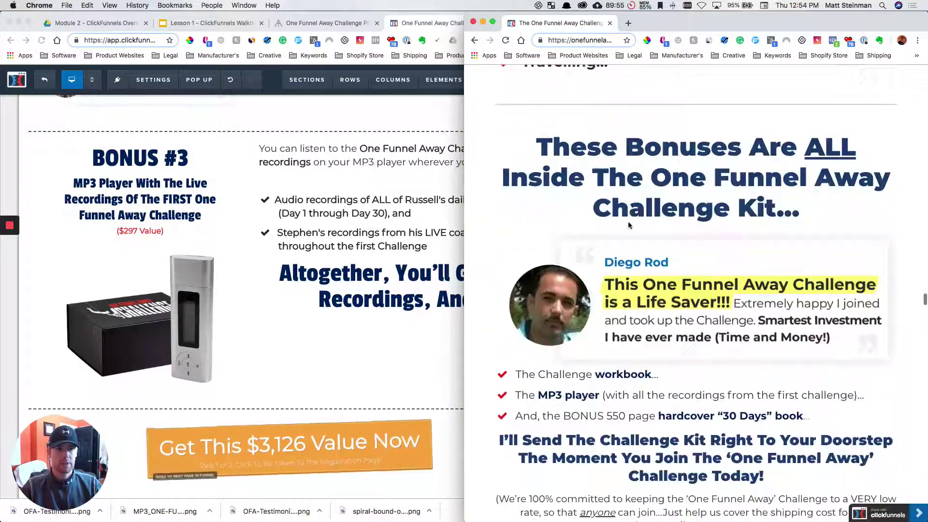
{"action": "scroll", "coordinate": [629, 225], "scroll_direction": "down", "scroll_amount": 6}
{"action": "scroll", "coordinate": [628, 268], "scroll_direction": "down", "scroll_amount": 2}
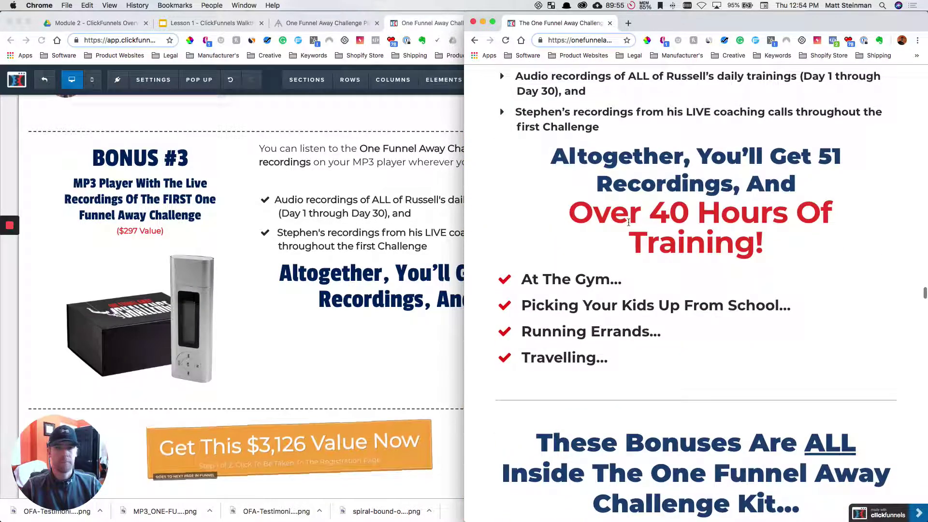
Change the "Altogether, You'll Get 51 Recordings, And" headline under Bonus #3 to the Montserrat font at size 46.
{"action": "left_click", "coordinate": [407, 275]}
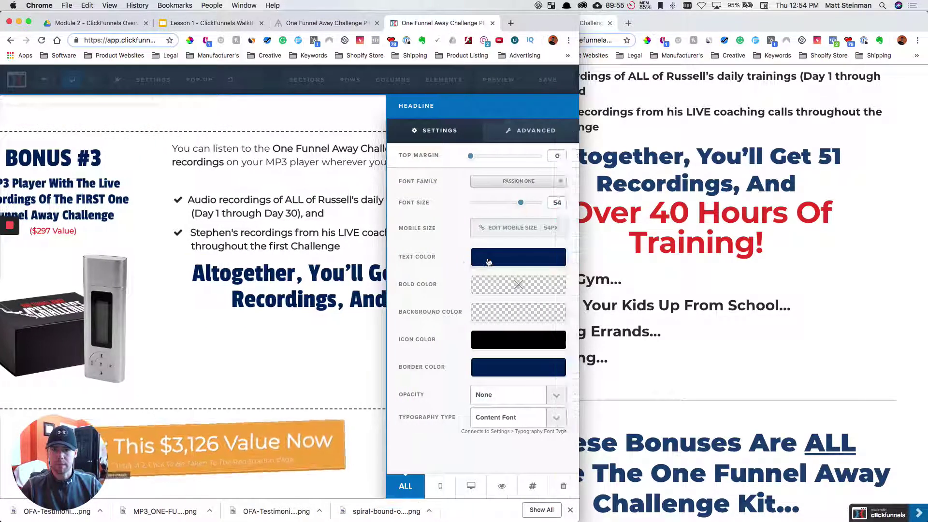
{"action": "left_click", "coordinate": [518, 182]}
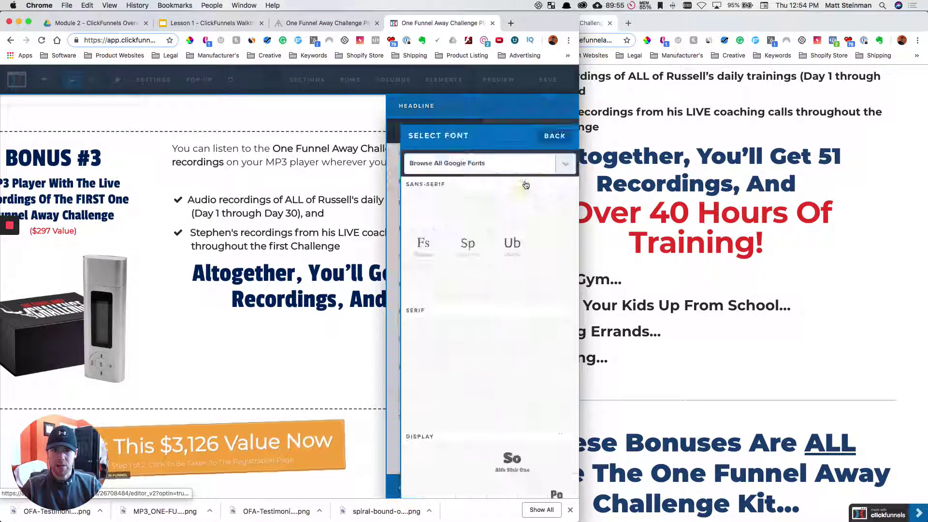
{"action": "left_click", "coordinate": [492, 161]}
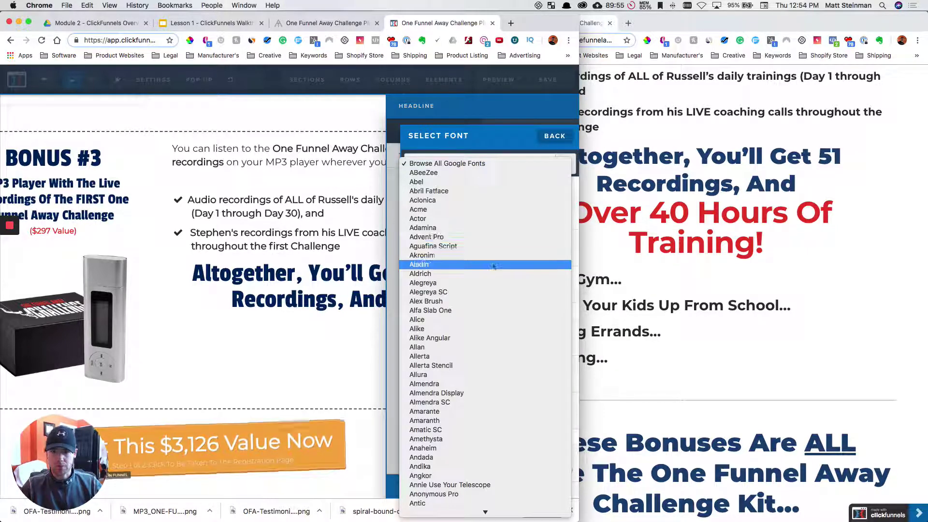
{"action": "scroll", "coordinate": [491, 266], "scroll_direction": "down", "scroll_amount": 20}
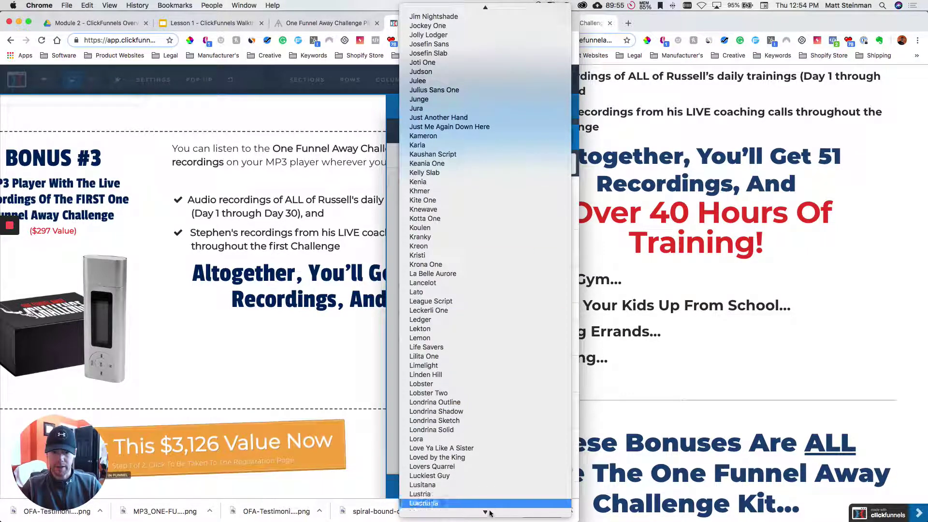
{"action": "mouse_move", "coordinate": [487, 514]}
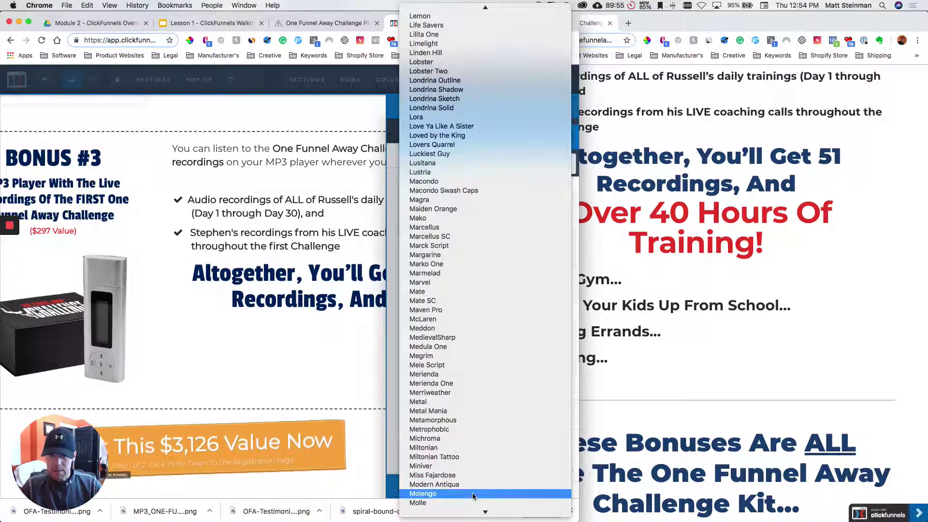
{"action": "scroll", "coordinate": [477, 492], "scroll_direction": "down", "scroll_amount": 5}
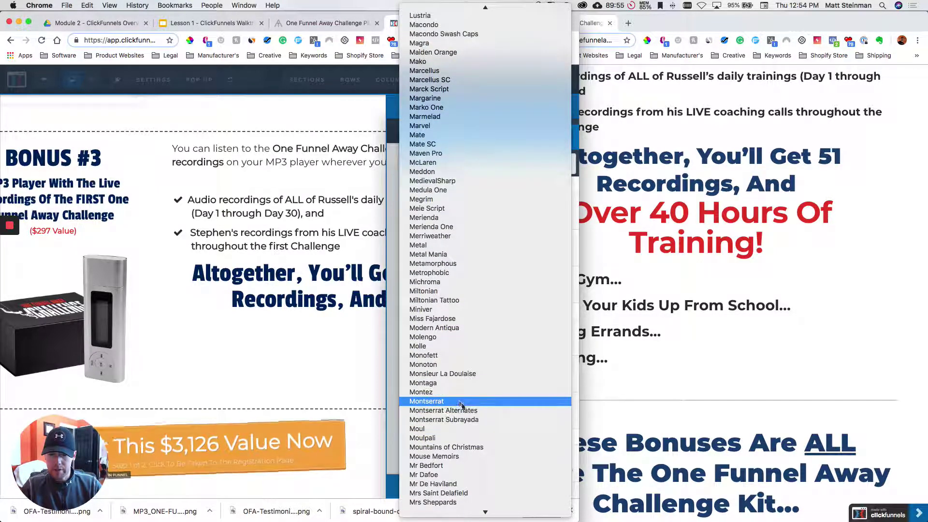
{"action": "left_click", "coordinate": [460, 401]}
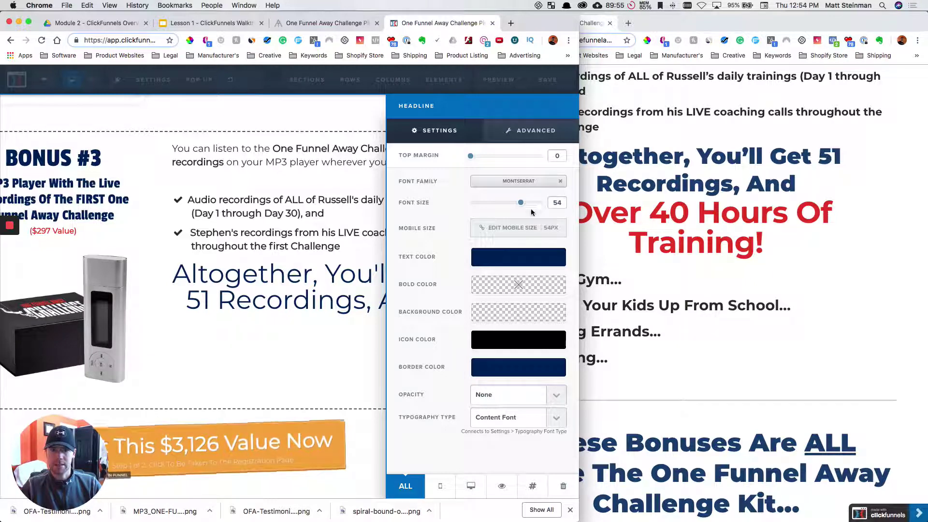
{"action": "left_click_drag", "start_coordinate": [523, 206], "coordinate": [515, 206]}
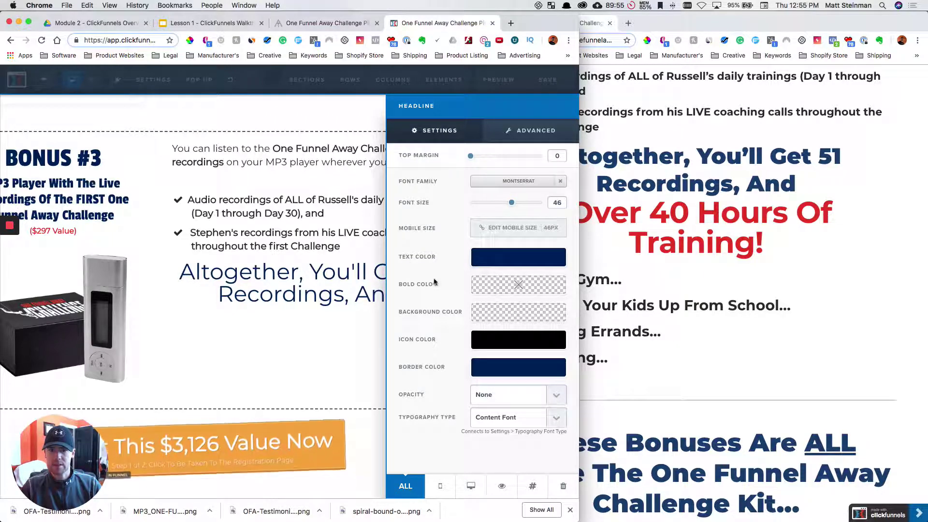
Copy the headline's text color #002462 and apply it as its bold color.
{"action": "left_click", "coordinate": [497, 287]}
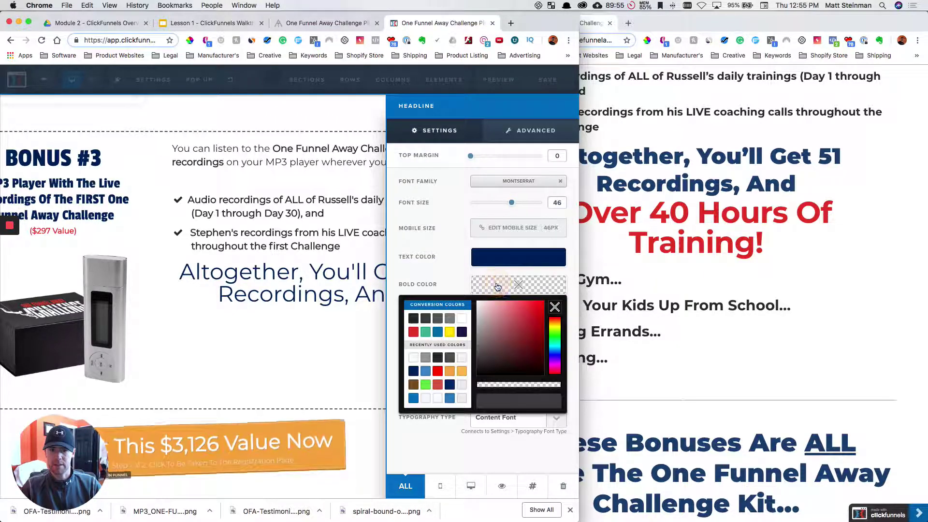
{"action": "left_click", "coordinate": [439, 274]}
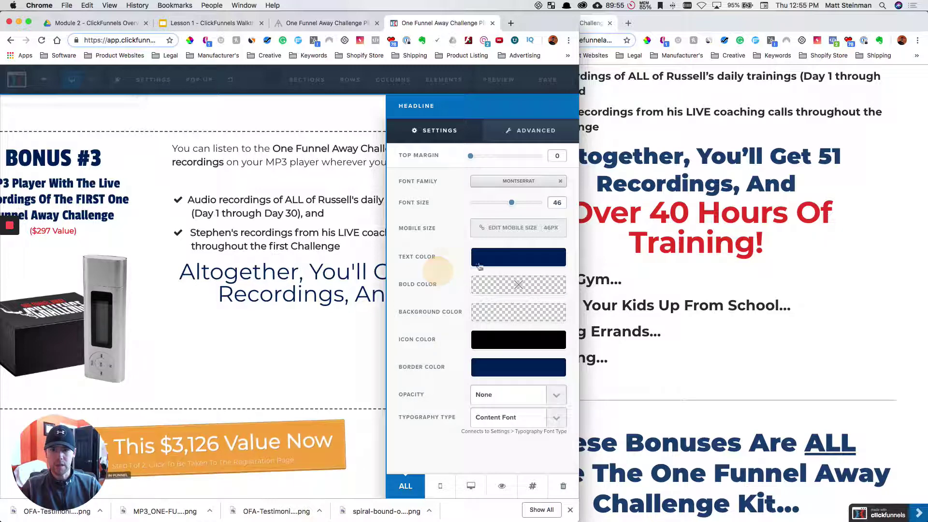
{"action": "left_click", "coordinate": [499, 261]}
{"action": "left_click", "coordinate": [523, 373]}
{"action": "key", "text": "super+c"}
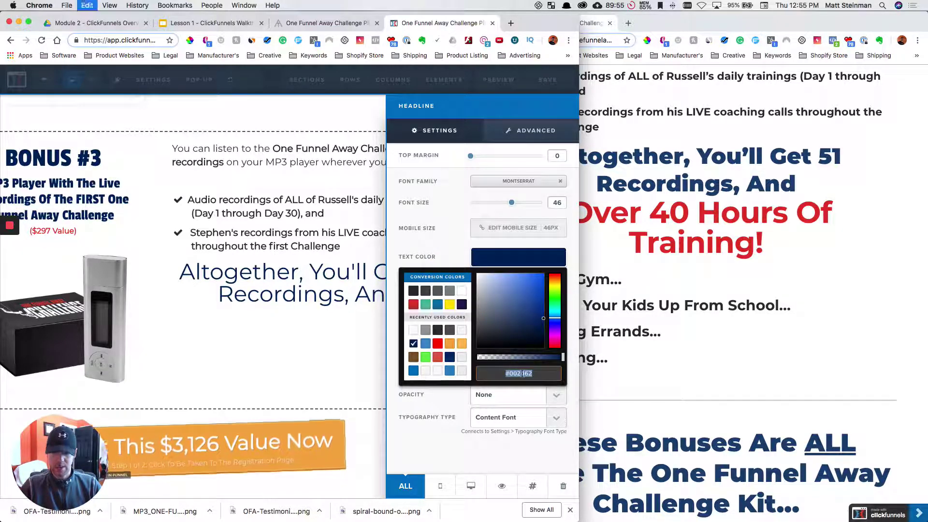
{"action": "left_click", "coordinate": [436, 250]}
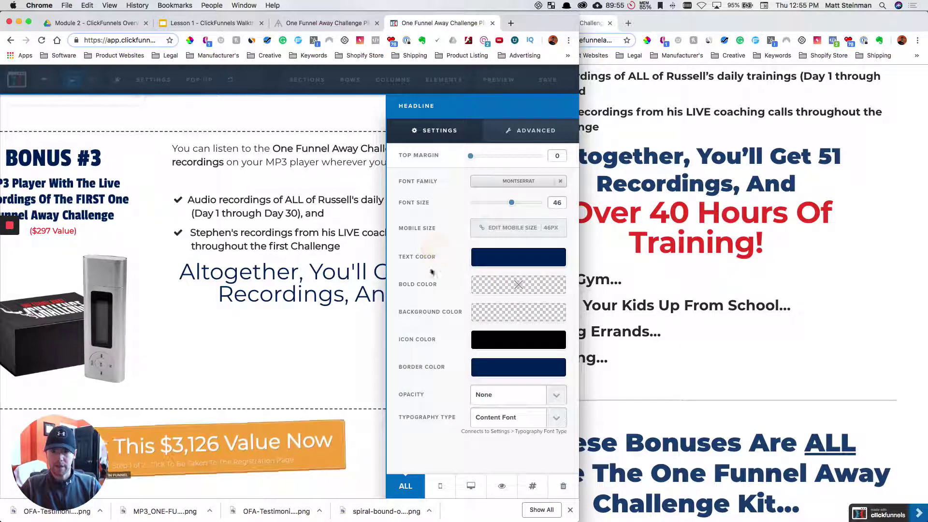
{"action": "left_click", "coordinate": [501, 285]}
{"action": "left_click", "coordinate": [514, 396]}
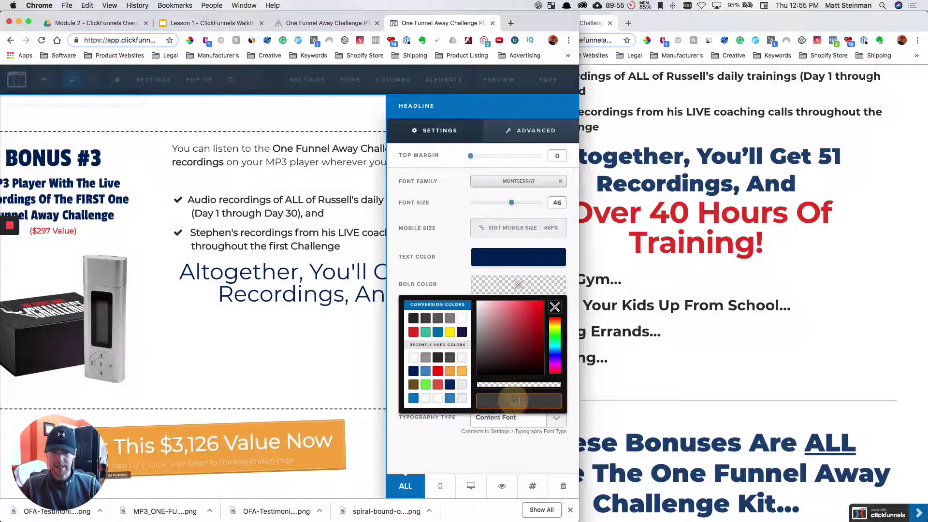
{"action": "key", "text": "super+v"}
{"action": "left_click", "coordinate": [433, 269]}
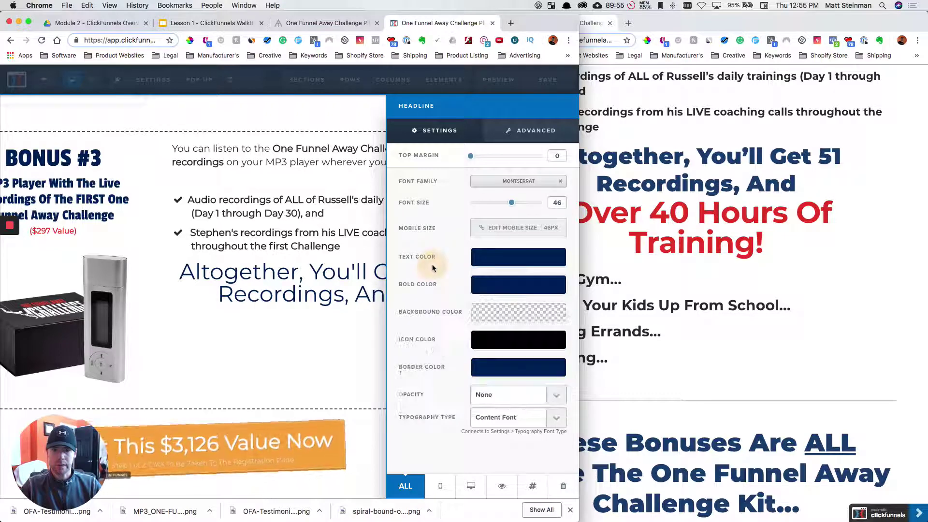
Make the whole "Altogether, You'll Get 51 Recordings, And" headline text bold.
{"action": "left_click", "coordinate": [323, 337]}
{"action": "triple_click", "coordinate": [395, 285]}
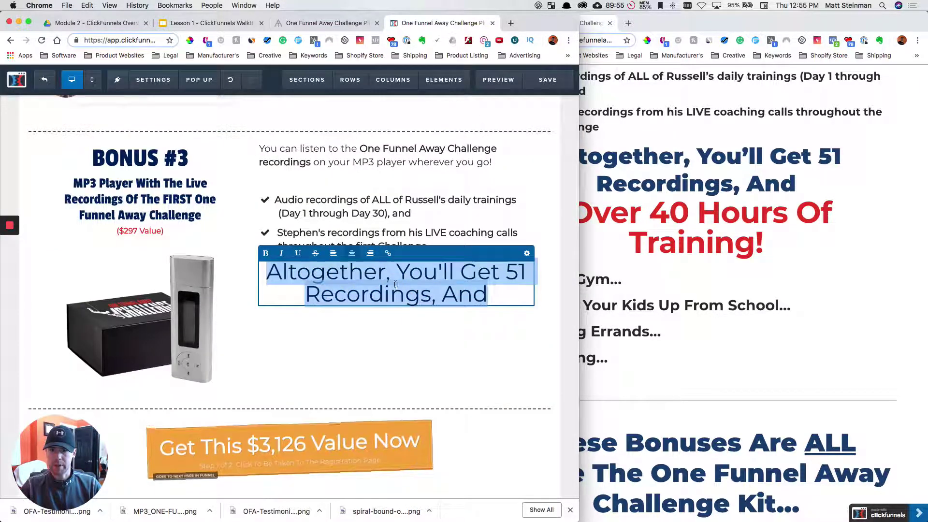
{"action": "left_click", "coordinate": [360, 224]}
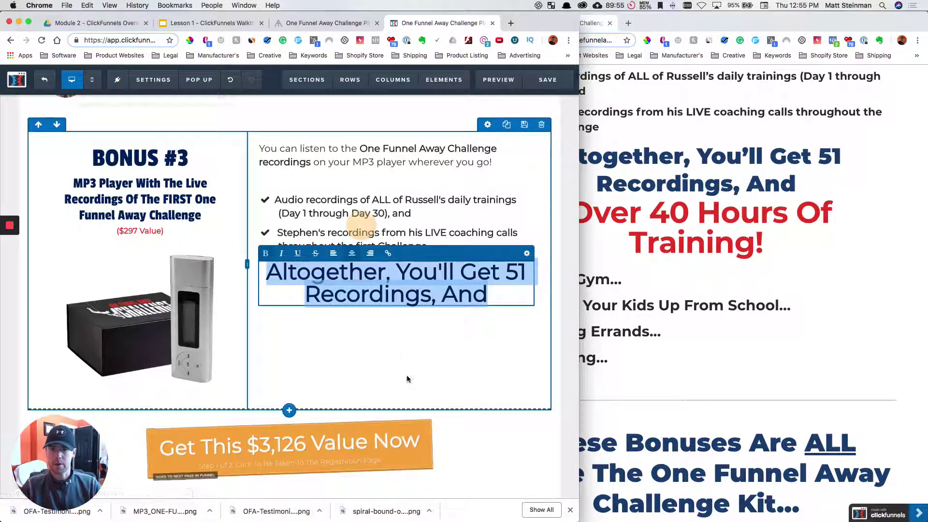
{"action": "left_click", "coordinate": [408, 379]}
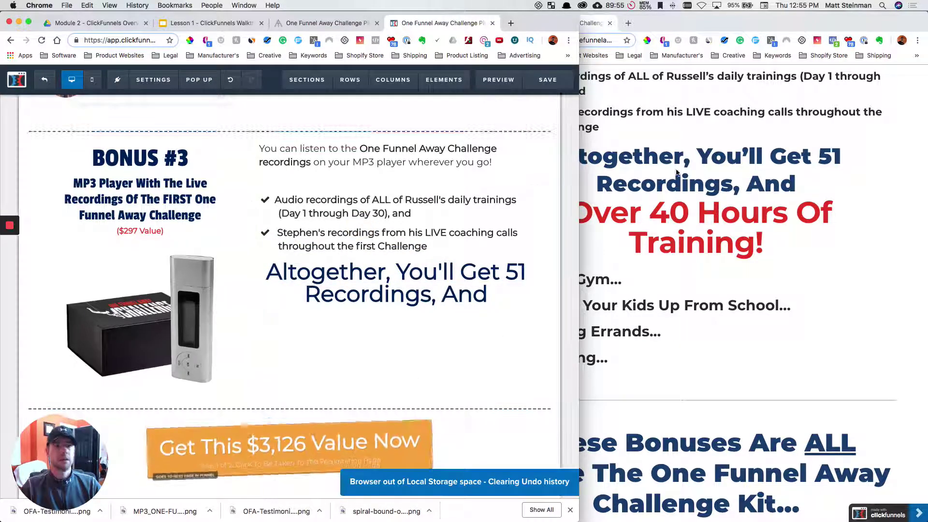
Set the line height of the "Altogether, You'll Get 51 Recordings, And" headline to 1.3em.
{"action": "mouse_move", "coordinate": [488, 261]}
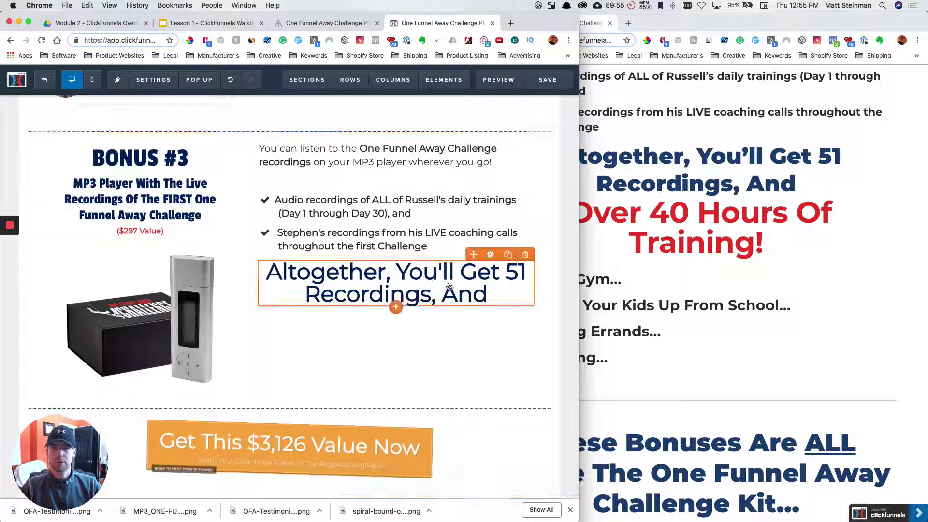
{"action": "left_click", "coordinate": [487, 257]}
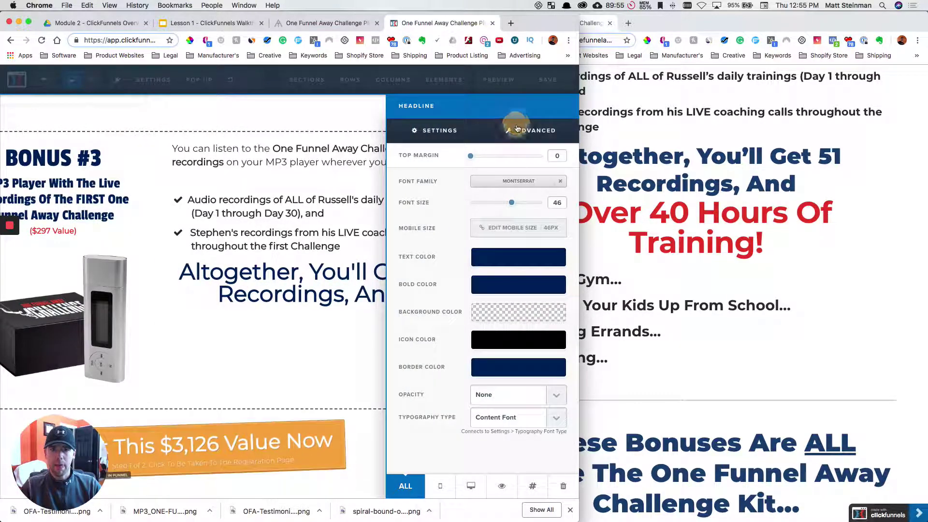
{"action": "left_click", "coordinate": [517, 129]}
{"action": "left_click", "coordinate": [509, 195]}
{"action": "left_click", "coordinate": [509, 197]}
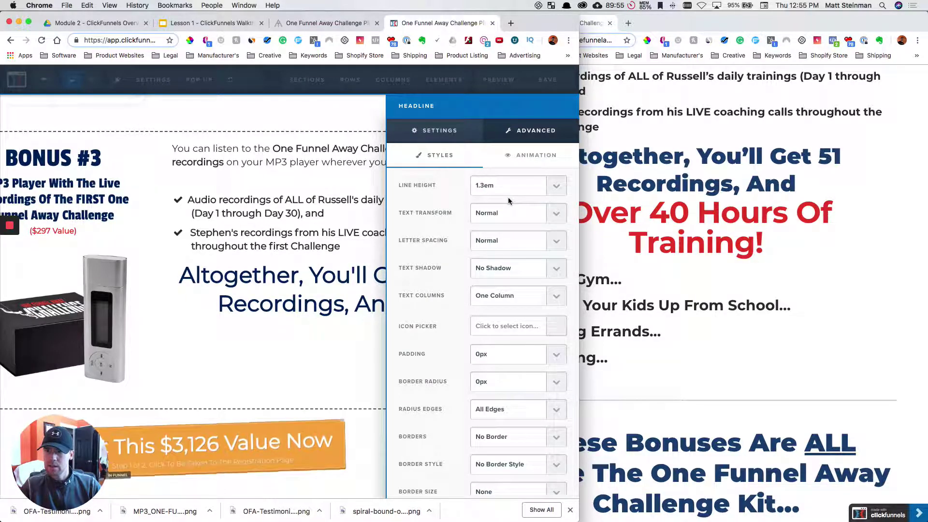
Set the top margin of the "Altogether, You'll Get 51 Recordings, And" headline to 30.
{"action": "left_click", "coordinate": [440, 129]}
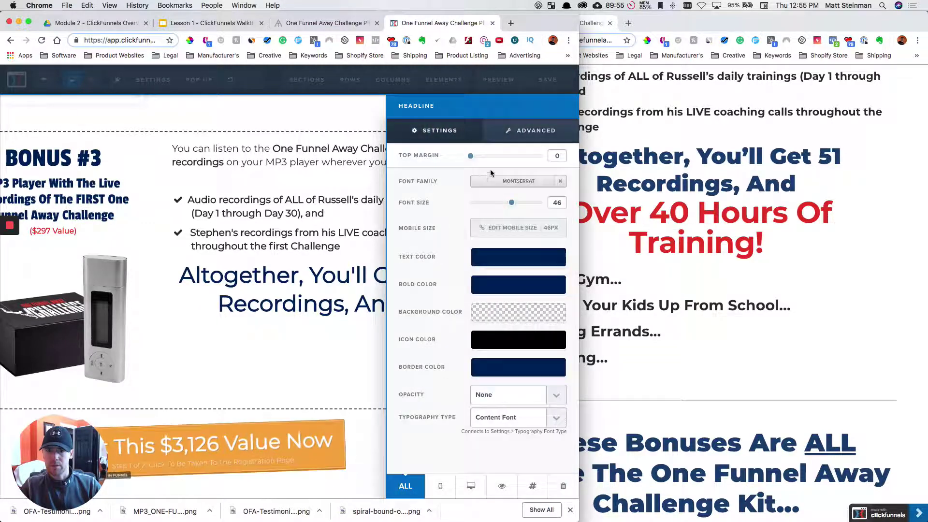
{"action": "left_click_drag", "start_coordinate": [471, 159], "coordinate": [493, 160]}
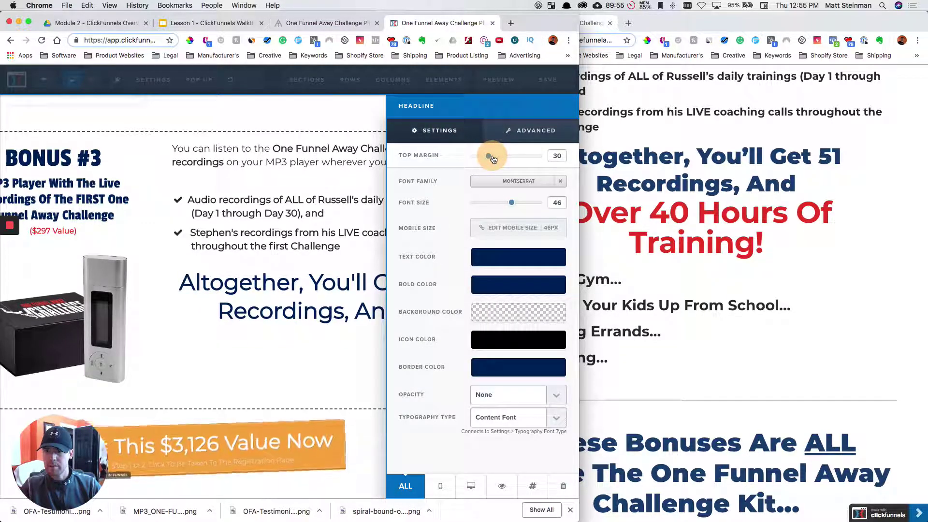
{"action": "left_click", "coordinate": [351, 165]}
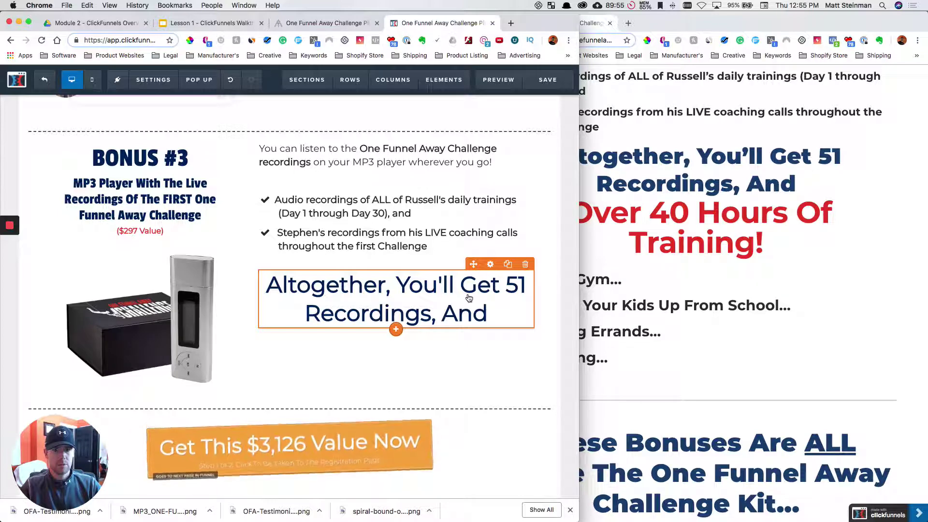
{"action": "left_click", "coordinate": [492, 266]}
{"action": "left_click", "coordinate": [323, 256]}
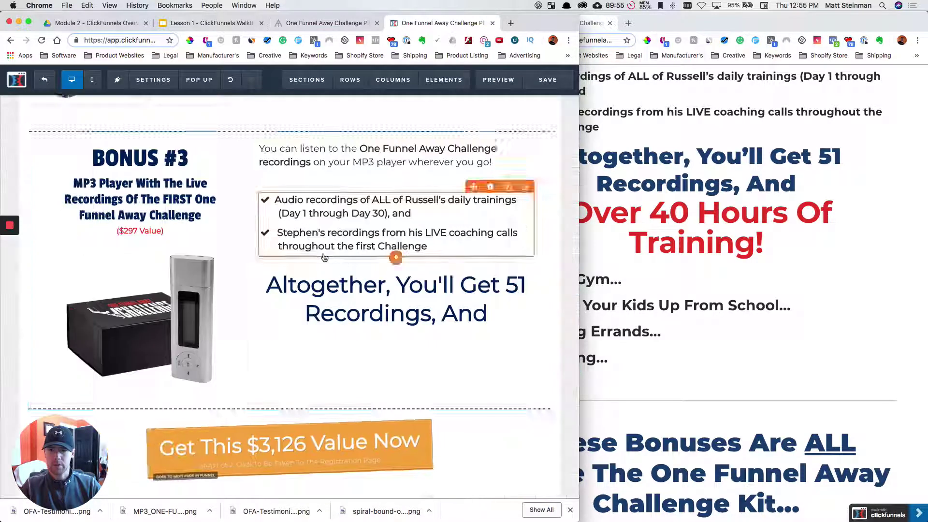
Duplicate the "Altogether, You'll Get 51 Recordings, And" headline and set the copy's top margin to 0.
{"action": "left_click", "coordinate": [510, 264]}
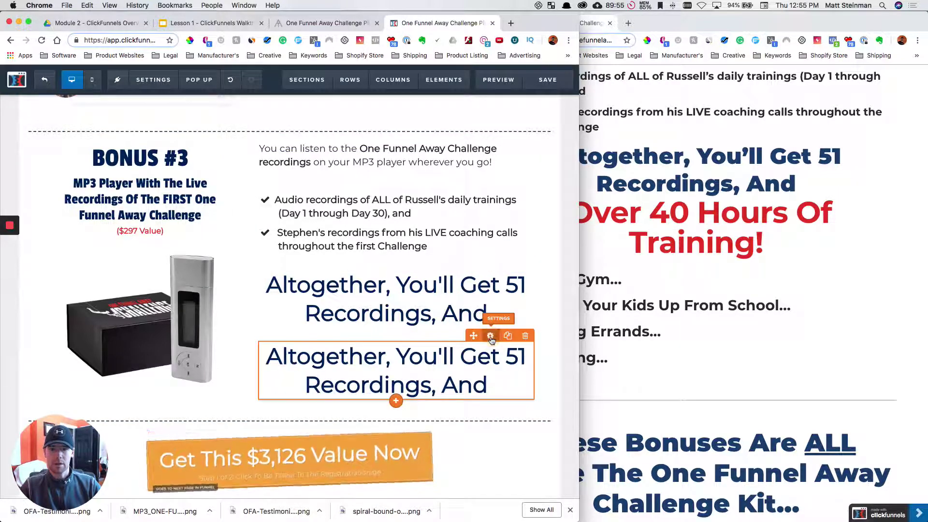
{"action": "left_click", "coordinate": [490, 337]}
{"action": "left_click_drag", "start_coordinate": [493, 158], "coordinate": [462, 156]}
{"action": "left_click", "coordinate": [331, 207]}
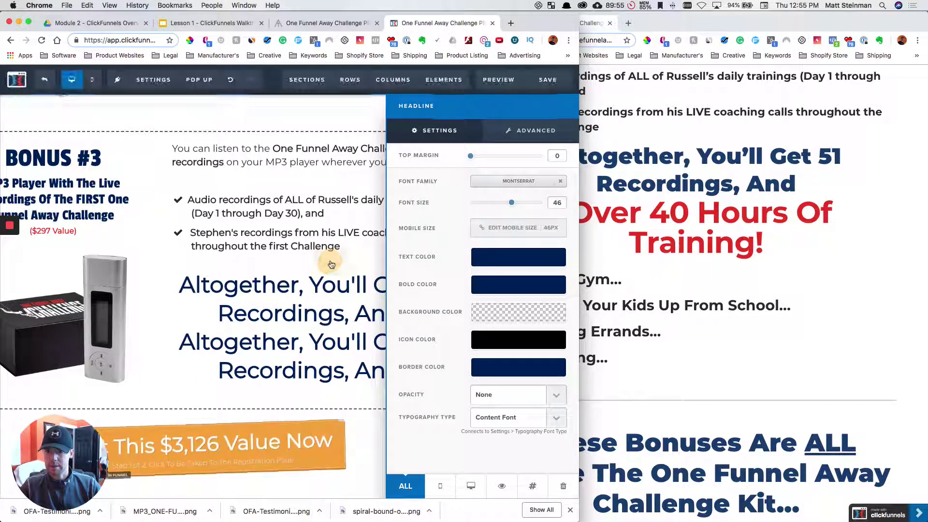
Replace the duplicated headline's text with "Over 40 Hours Of Training!".
{"action": "left_click", "coordinate": [411, 347]}
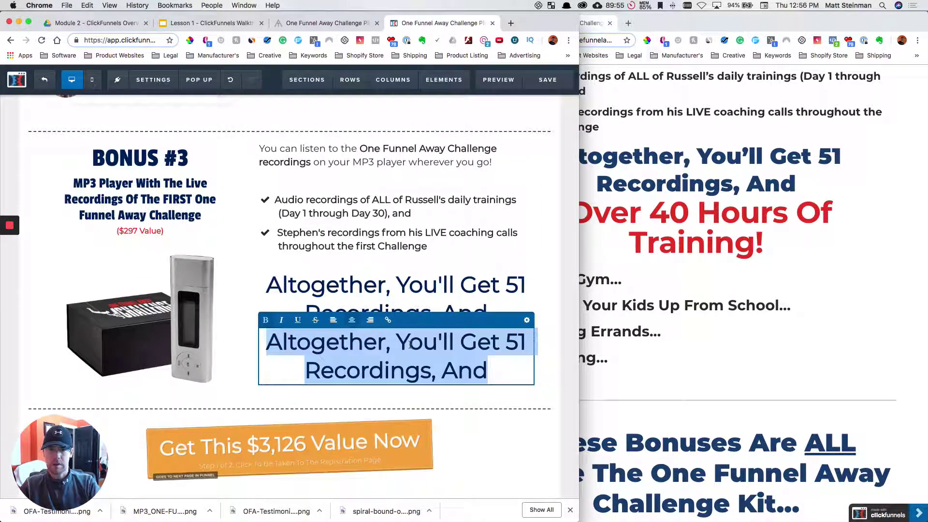
{"action": "type", "text": "Over 40 "}
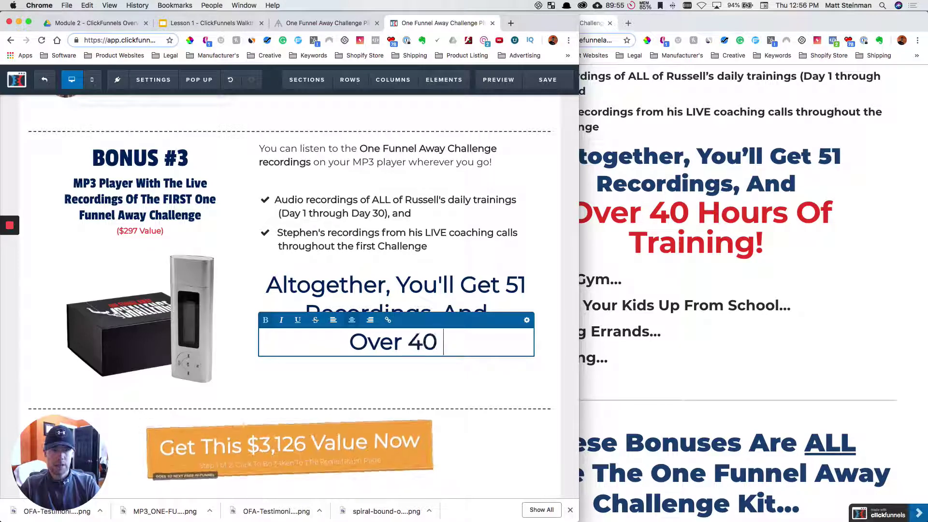
{"action": "type", "text": "Hours Of Training!"}
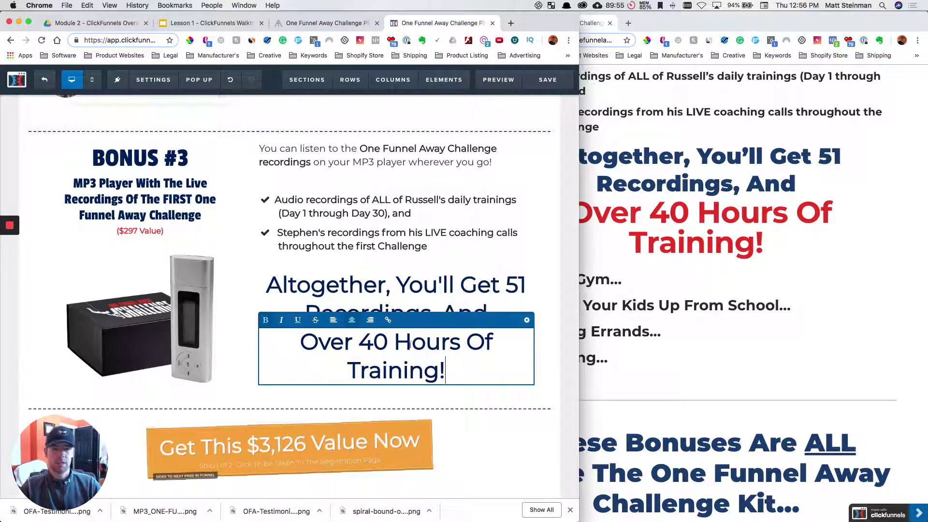
{"action": "left_click", "coordinate": [449, 343]}
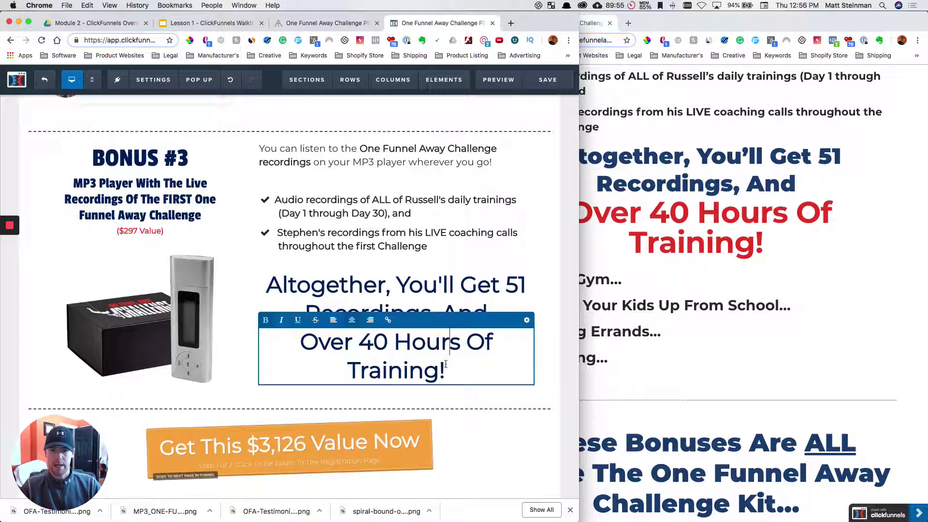
Sample the red E43A2C from the "Over 40 Hours Of Training!" headline on the live reference page and copy its hex code.
{"action": "left_click", "coordinate": [724, 290]}
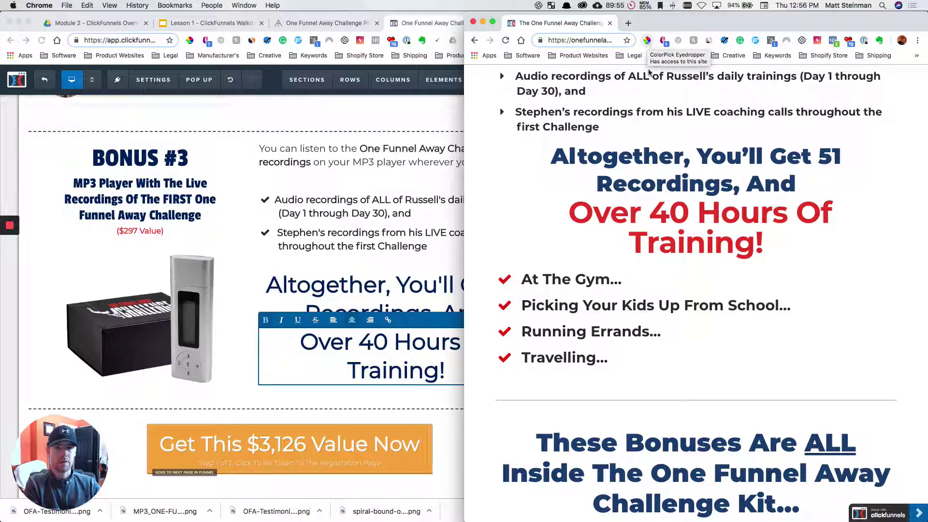
{"action": "left_click", "coordinate": [647, 40]}
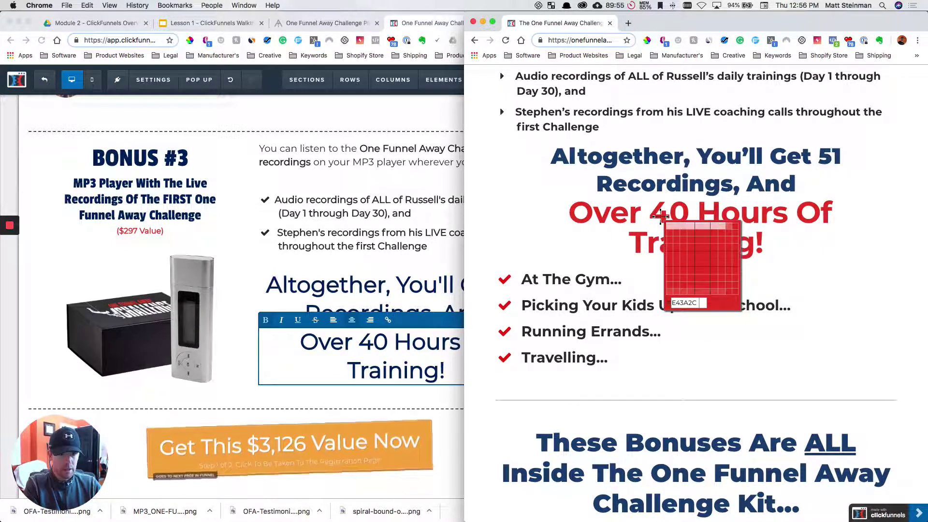
{"action": "left_click", "coordinate": [661, 216]}
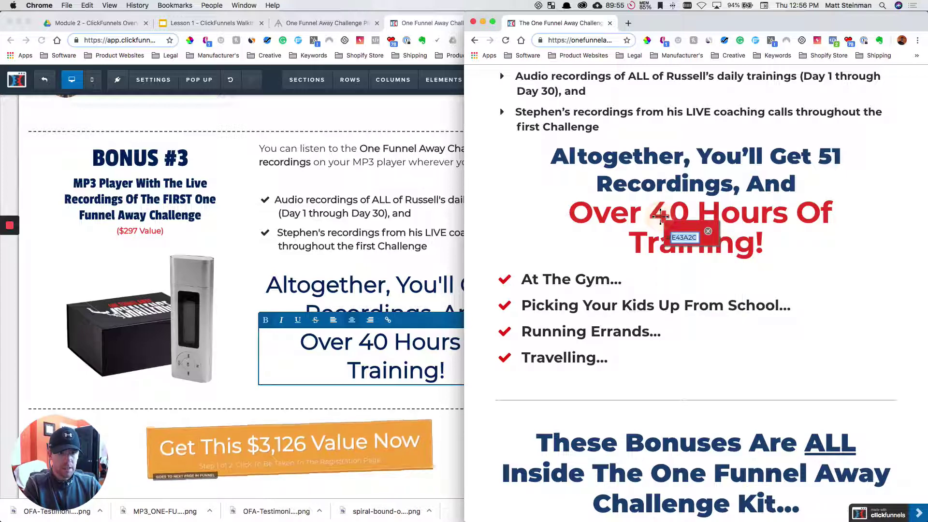
{"action": "key", "text": "super+c"}
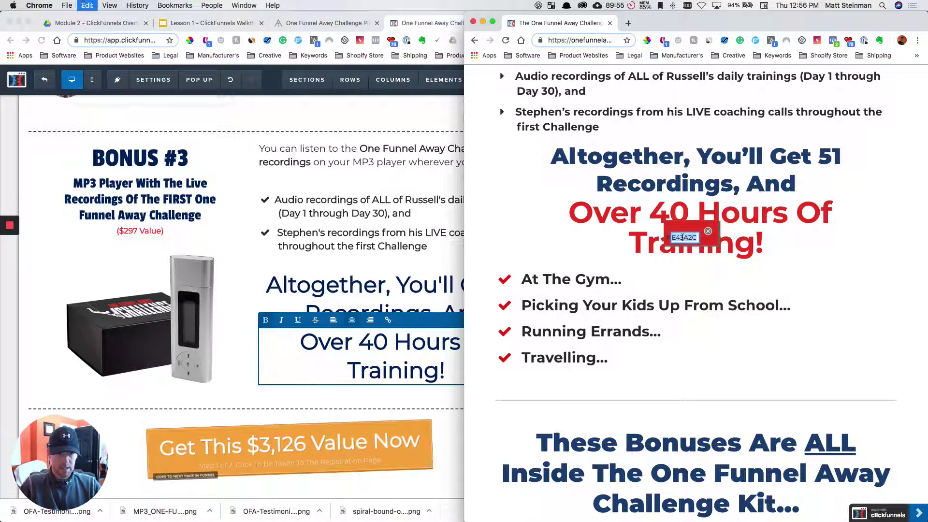
{"action": "key", "text": "Escape"}
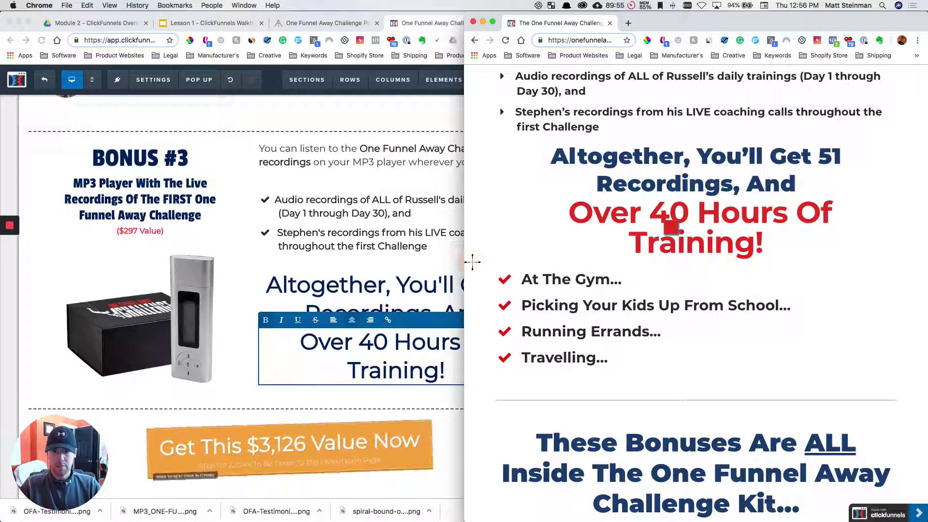
Set the bold color of the "Over 40 Hours Of Training!" headline to the copied red #e43a2c.
{"action": "left_click", "coordinate": [412, 346]}
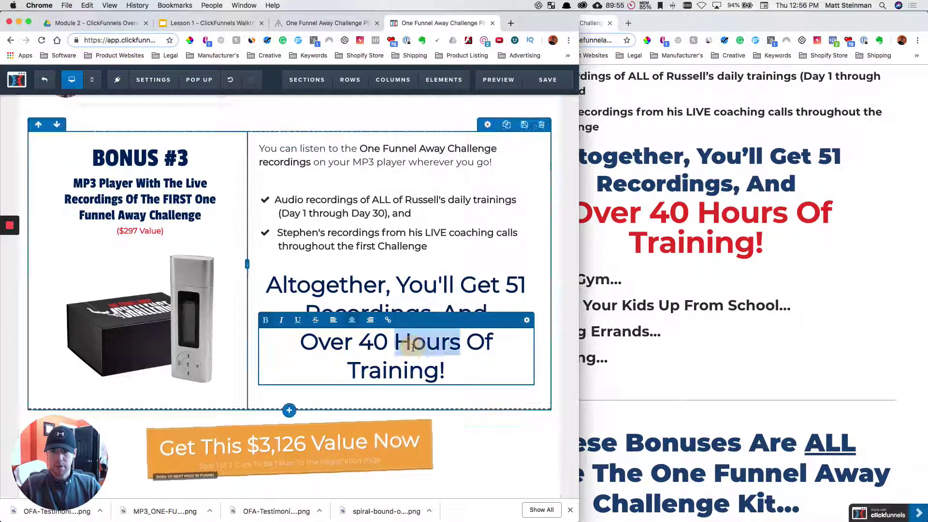
{"action": "triple_click", "coordinate": [412, 346]}
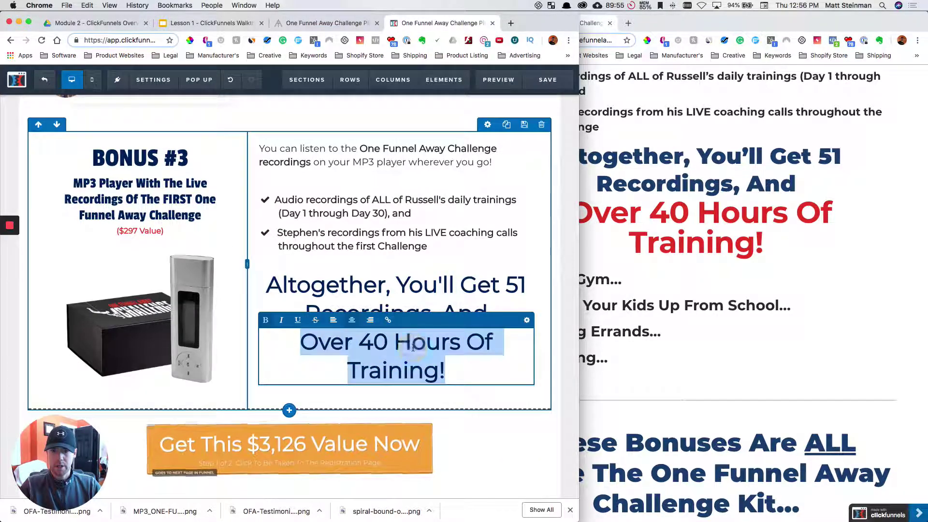
{"action": "left_click", "coordinate": [526, 320]}
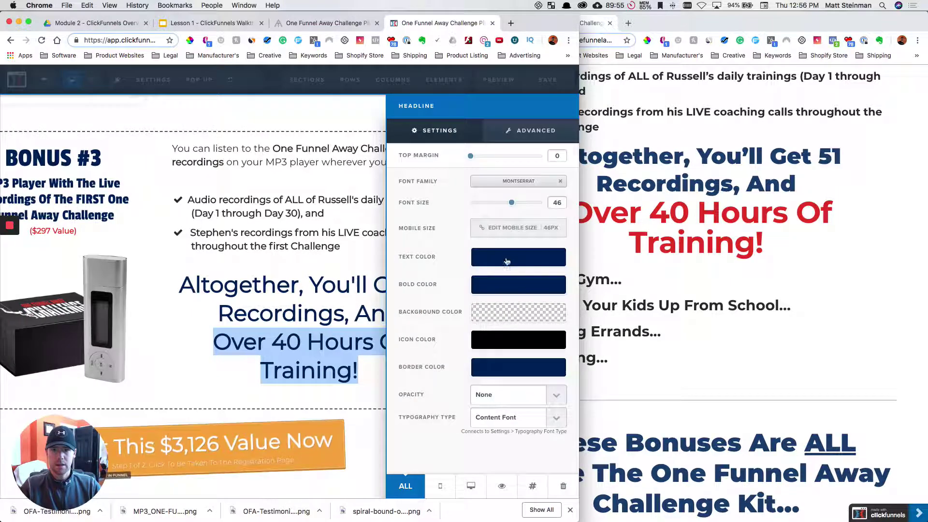
{"action": "left_click", "coordinate": [507, 261]}
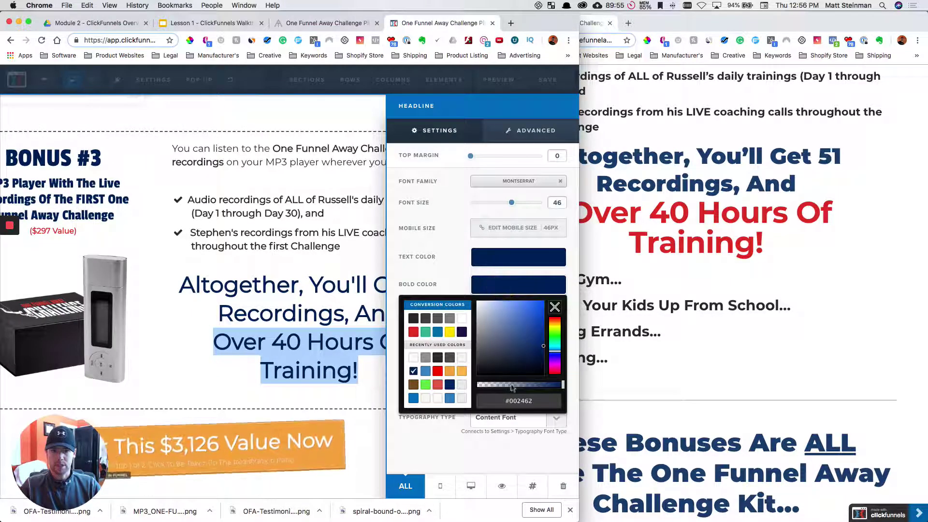
{"action": "triple_click", "coordinate": [518, 400]}
{"action": "key", "text": "super+v"}
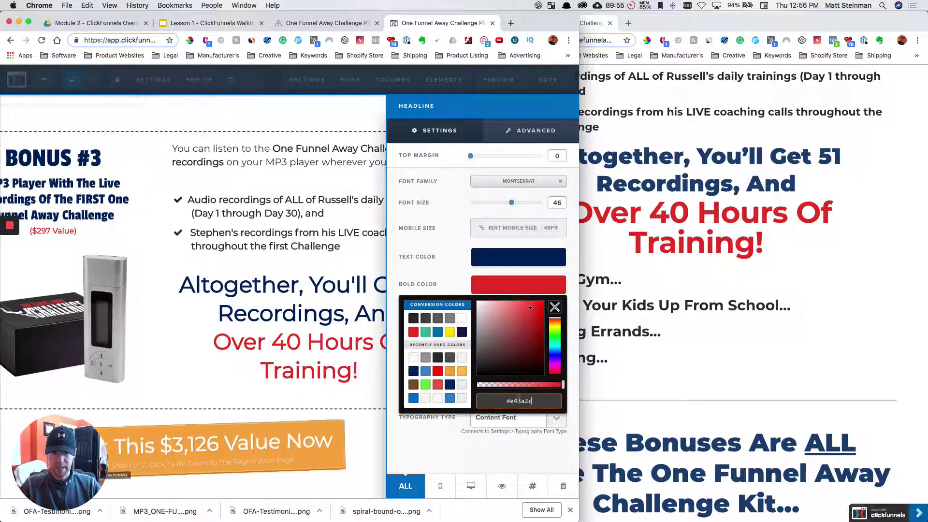
{"action": "left_click", "coordinate": [286, 400]}
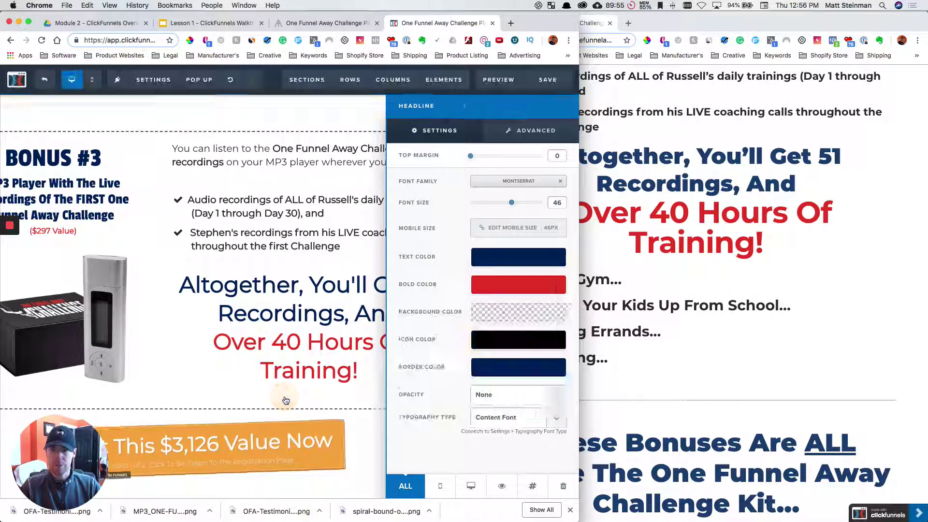
{"action": "triple_click", "coordinate": [428, 371]}
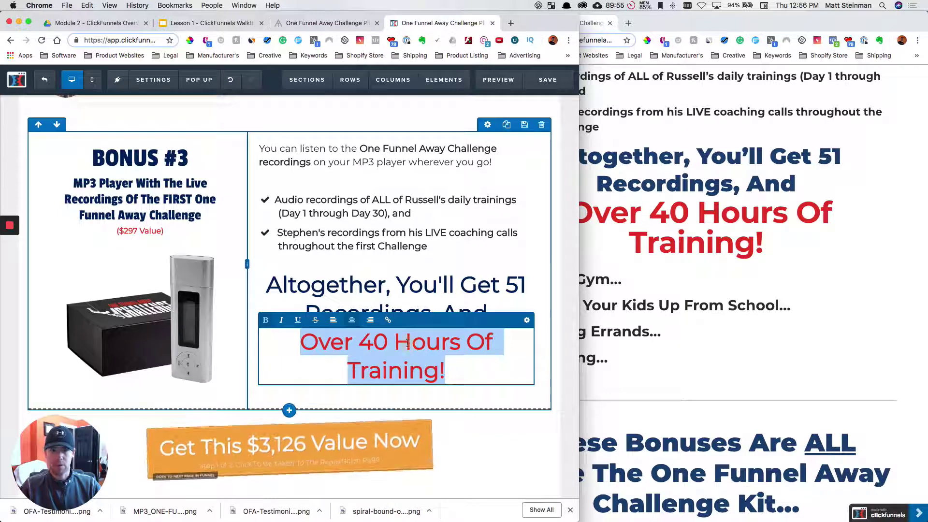
{"action": "left_click", "coordinate": [407, 252]}
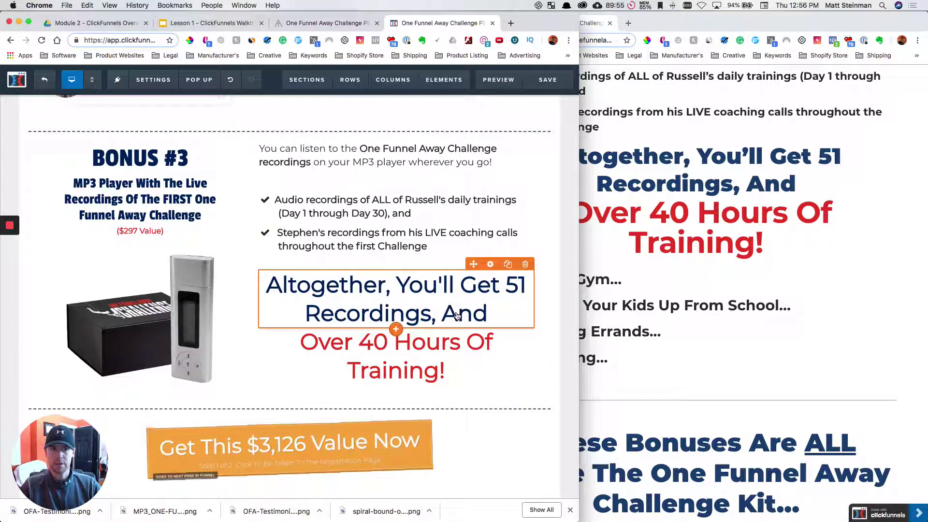
Add an image element below the MP3 player picture in the Bonus #3 row.
{"action": "scroll", "coordinate": [440, 358], "scroll_direction": "down", "scroll_amount": 3}
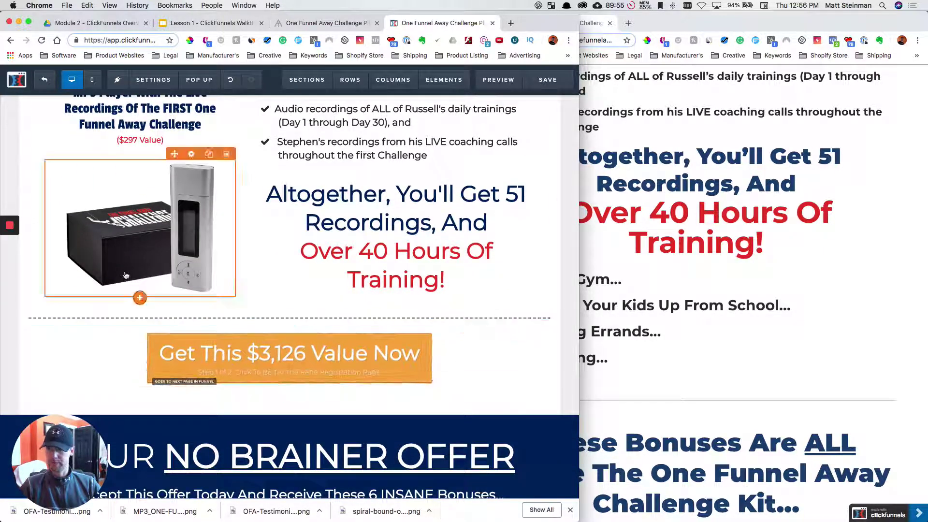
{"action": "left_click", "coordinate": [139, 298]}
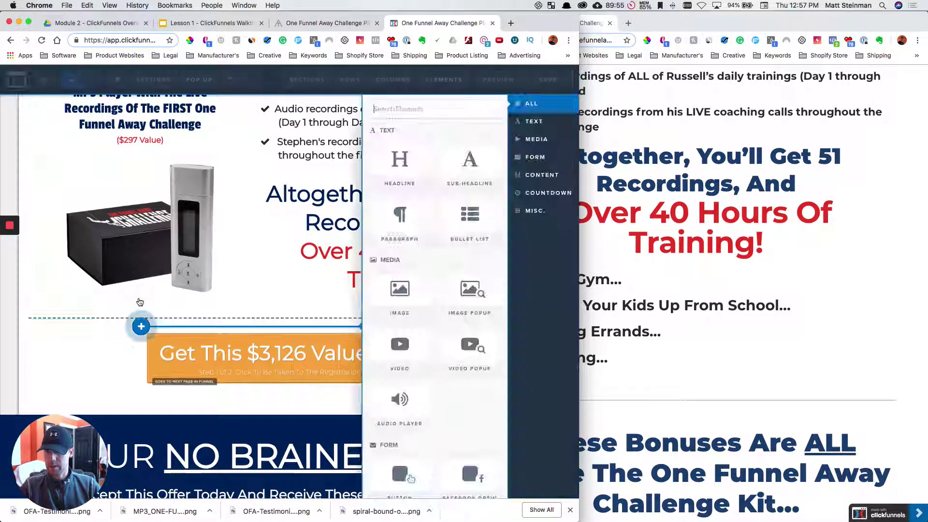
{"action": "left_click", "coordinate": [407, 298]}
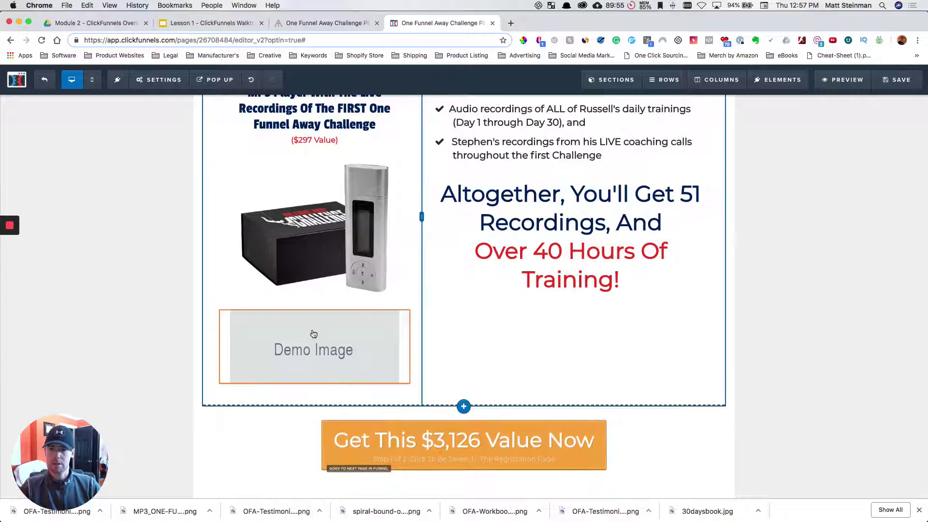
Upload OFA-Testimonials_1.5-min.png from the OFA Challenge Bonus folder and use it in place of the demo image.
{"action": "left_click", "coordinate": [313, 333]}
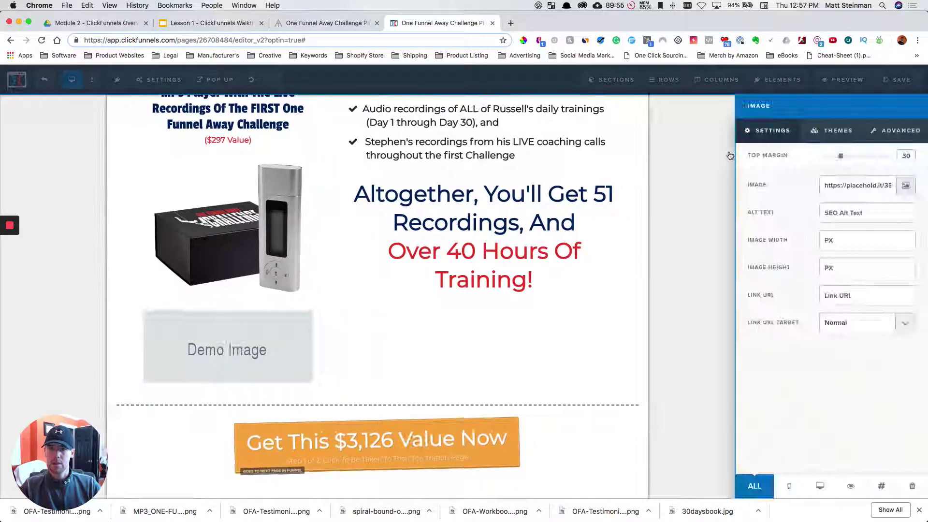
{"action": "left_click", "coordinate": [907, 186]}
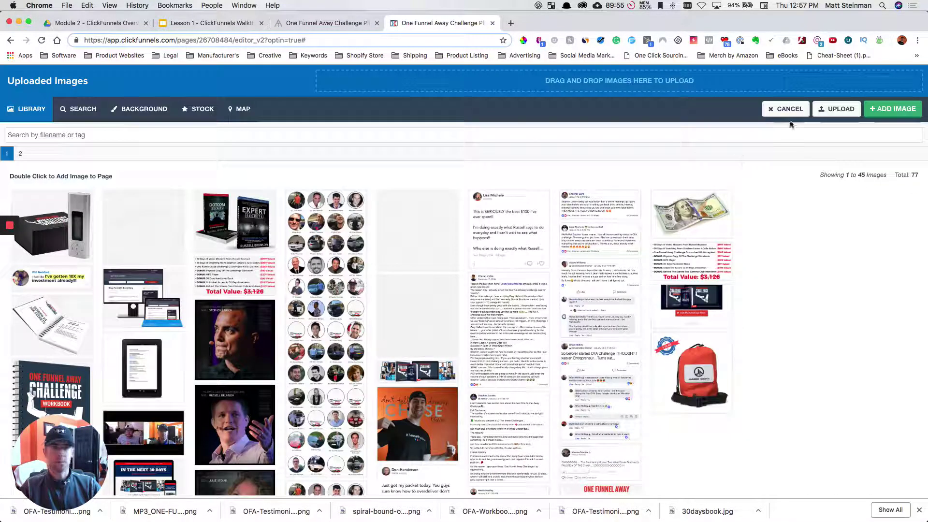
{"action": "left_click", "coordinate": [841, 108]}
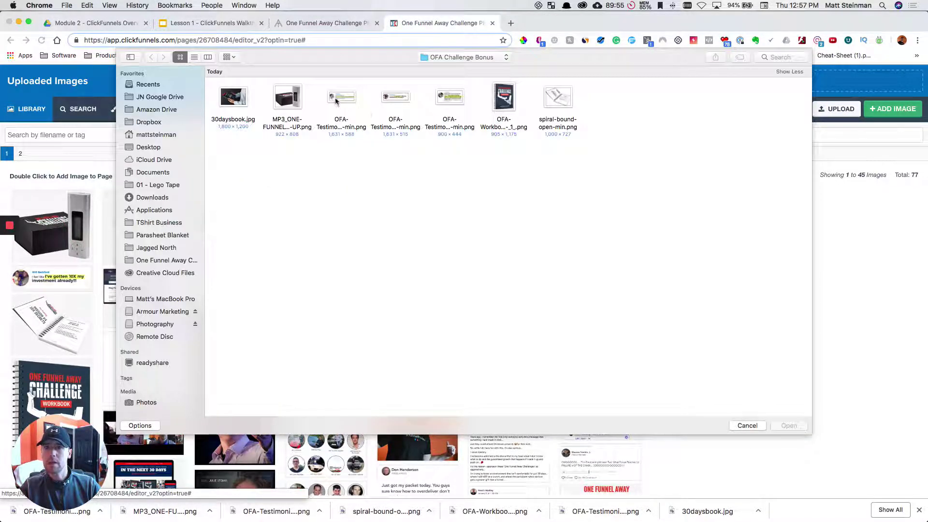
{"action": "left_click", "coordinate": [336, 100]}
{"action": "key", "text": "space"}
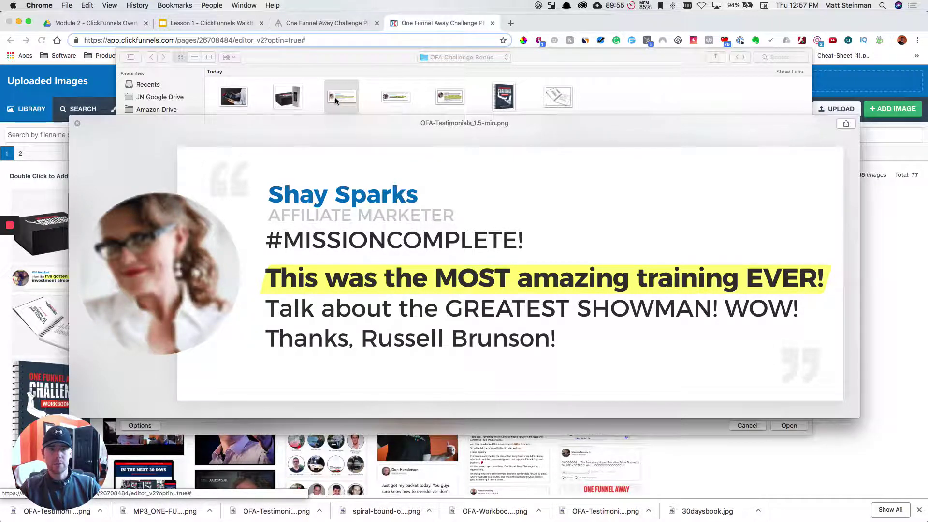
{"action": "key", "text": "space"}
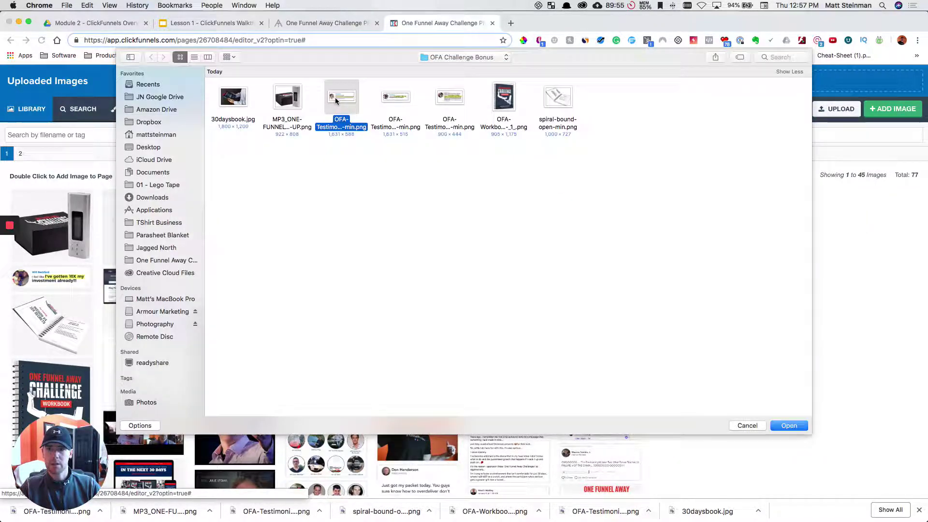
{"action": "left_click", "coordinate": [794, 428]}
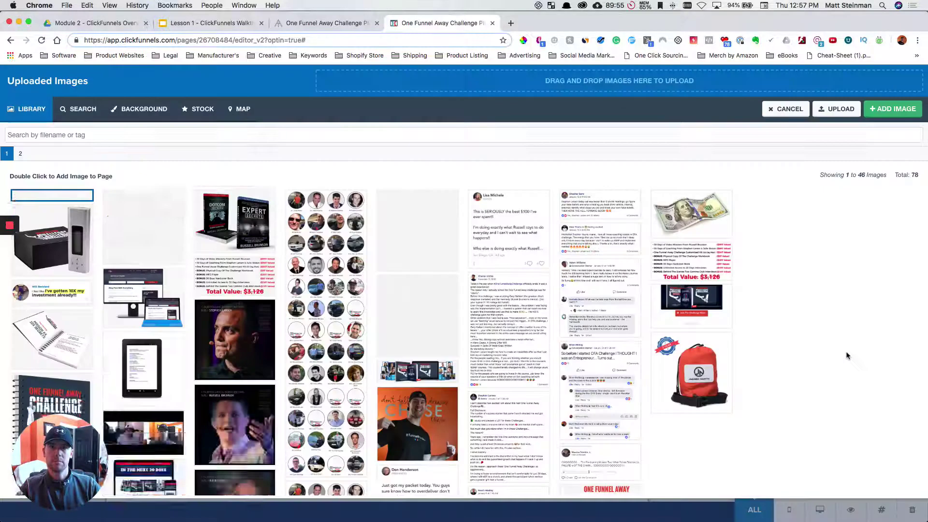
{"action": "left_click", "coordinate": [880, 111]}
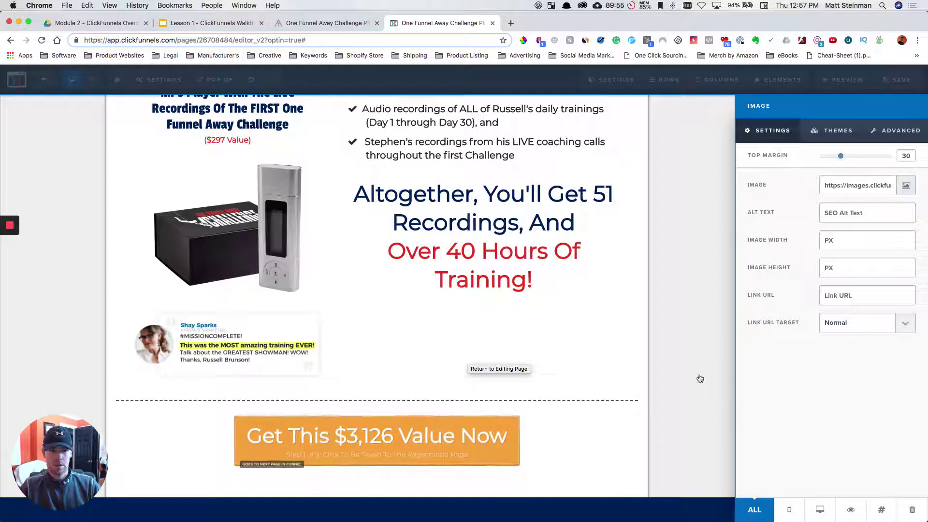
{"action": "left_click", "coordinate": [622, 381]}
{"action": "scroll", "coordinate": [622, 383], "scroll_direction": "down", "scroll_amount": 3}
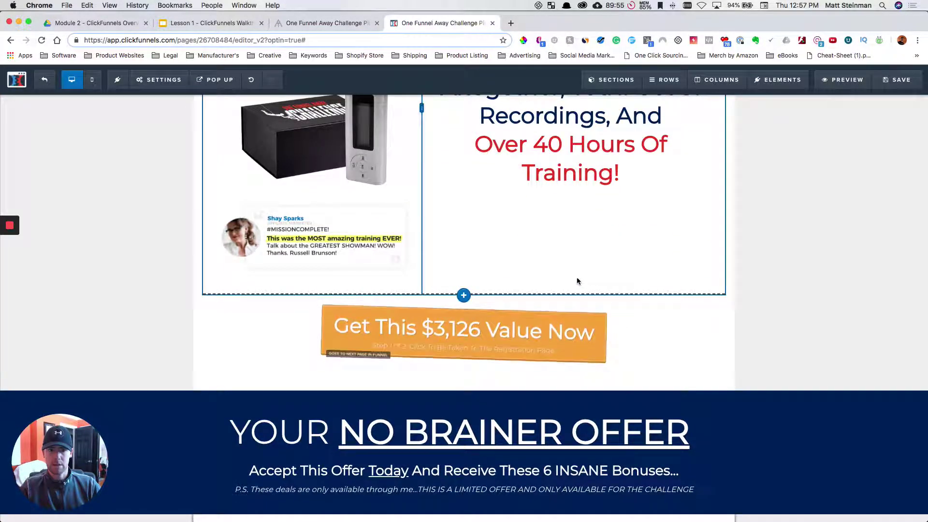
{"action": "scroll", "coordinate": [614, 277], "scroll_direction": "up", "scroll_amount": 2}
{"action": "scroll", "coordinate": [615, 277], "scroll_direction": "up", "scroll_amount": 3}
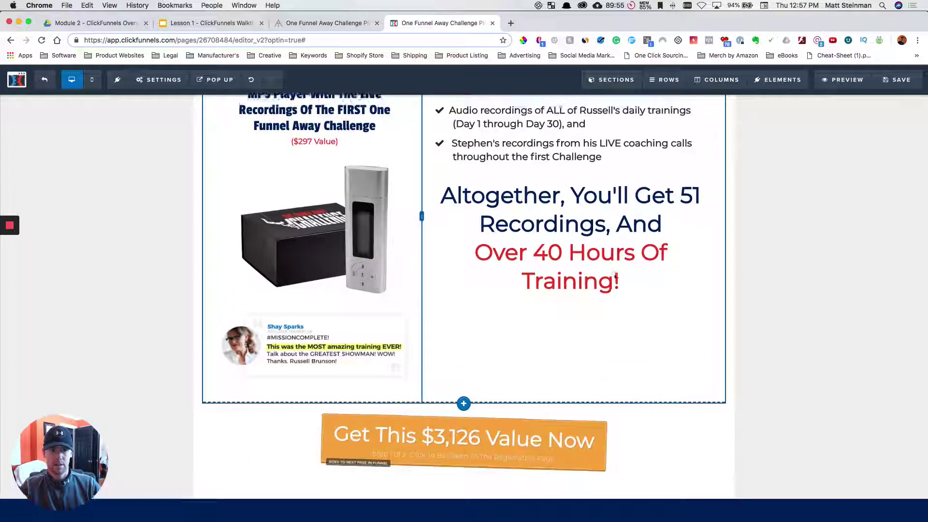
Set the border of the Bonus #3 two-column row to None.
{"action": "scroll", "coordinate": [700, 341], "scroll_direction": "up", "scroll_amount": 2}
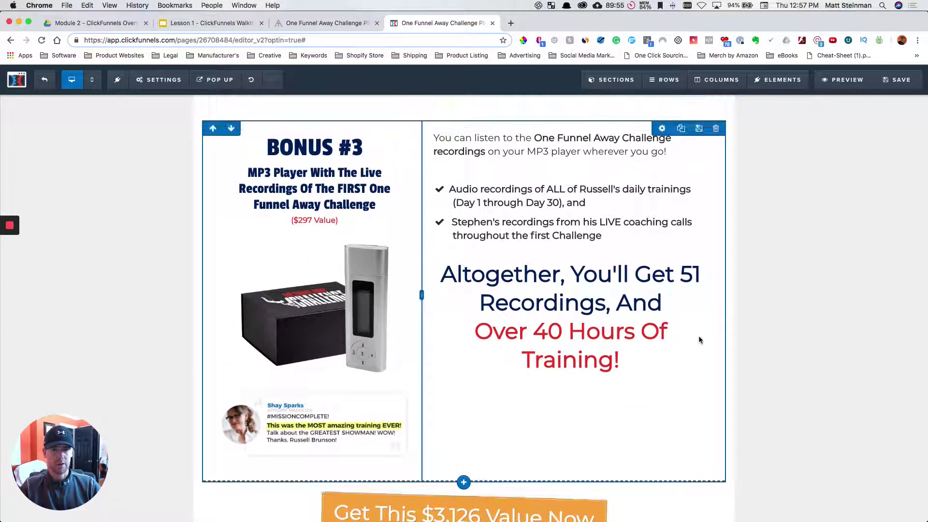
{"action": "left_click", "coordinate": [662, 129]}
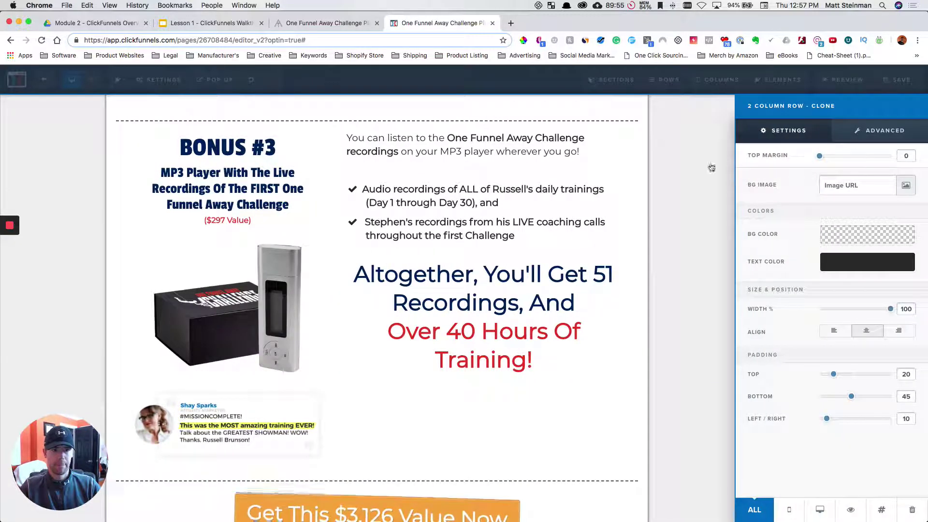
{"action": "left_click", "coordinate": [846, 141]}
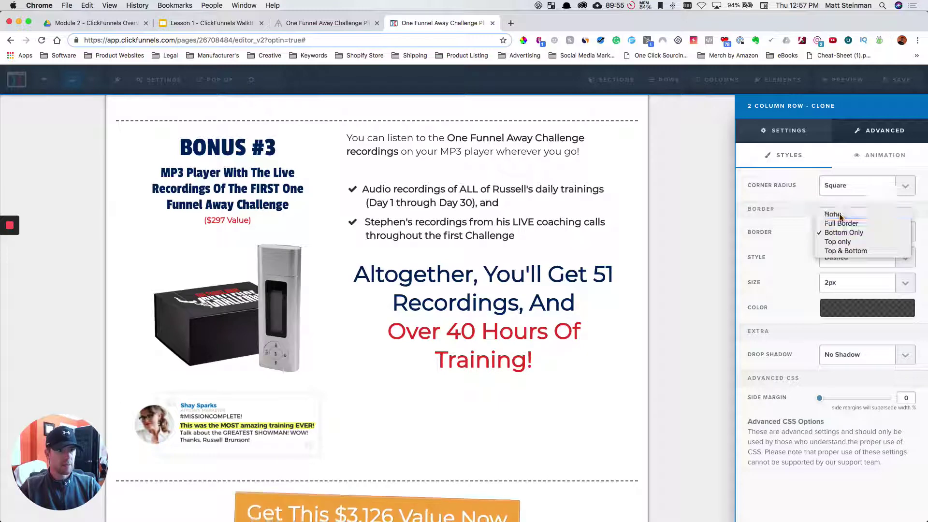
{"action": "left_click", "coordinate": [833, 215]}
{"action": "left_click", "coordinate": [718, 281]}
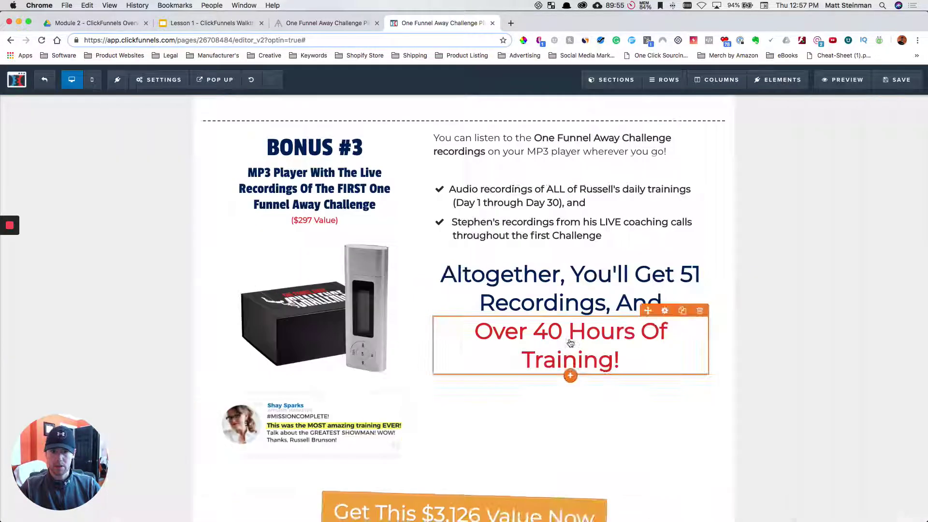
Delete the empty row between the three coach portraits and the "Your Tiny Investment Gets You..." section.
{"action": "scroll", "coordinate": [571, 348], "scroll_direction": "down", "scroll_amount": 4}
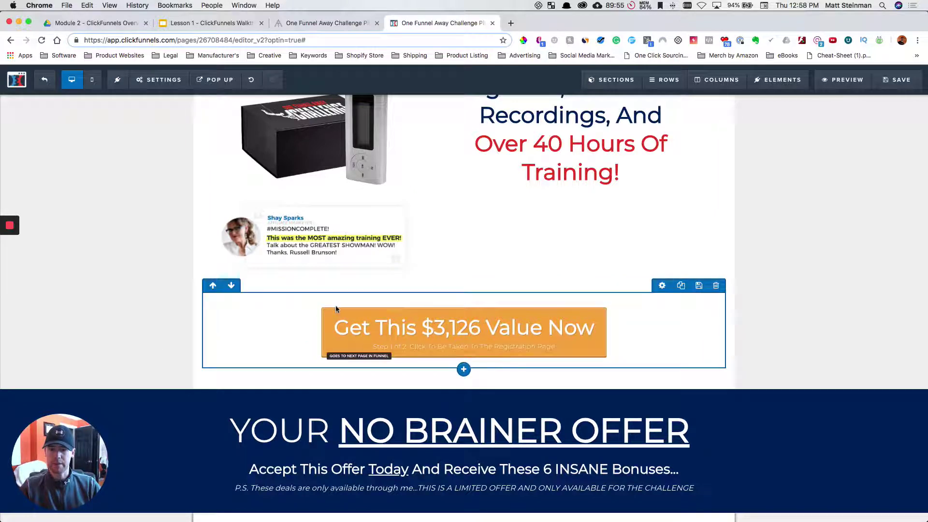
{"action": "scroll", "coordinate": [336, 305], "scroll_direction": "down", "scroll_amount": 1}
{"action": "scroll", "coordinate": [337, 309], "scroll_direction": "up", "scroll_amount": 15}
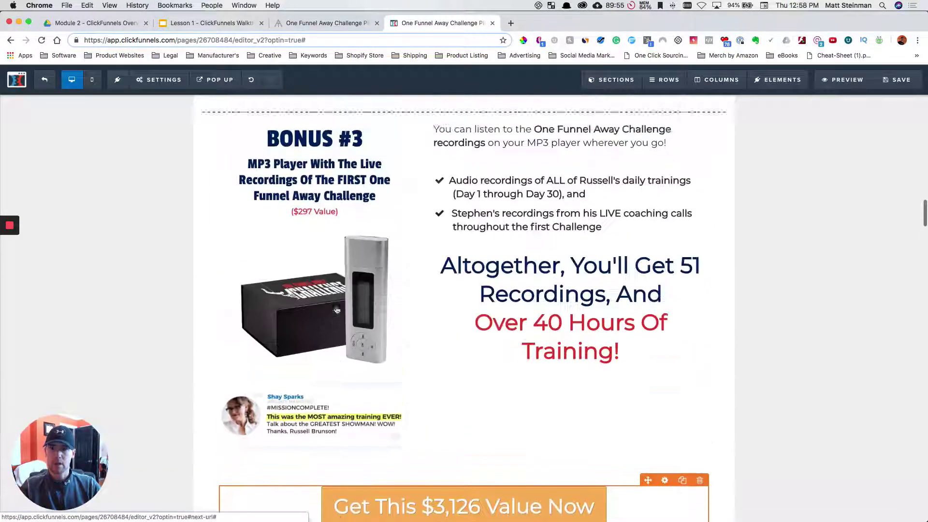
{"action": "scroll", "coordinate": [337, 309], "scroll_direction": "up", "scroll_amount": 12}
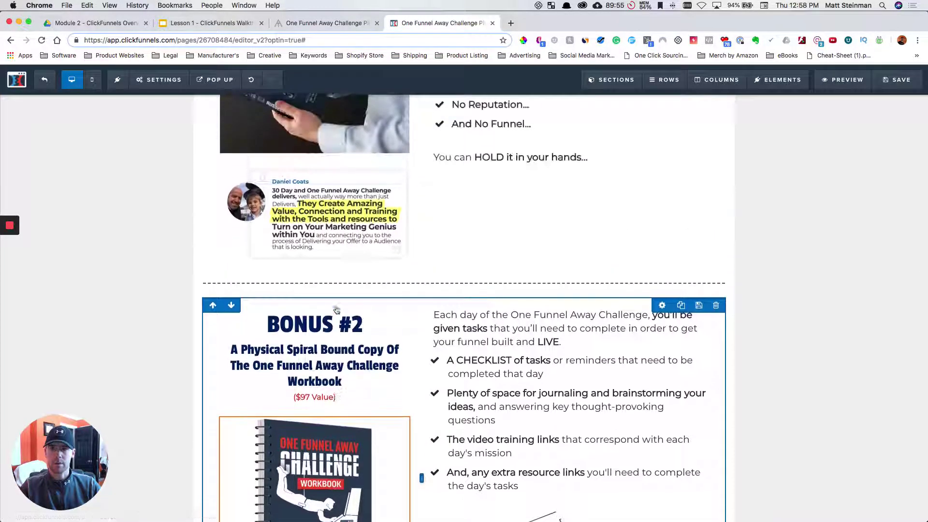
{"action": "scroll", "coordinate": [337, 309], "scroll_direction": "up", "scroll_amount": 6}
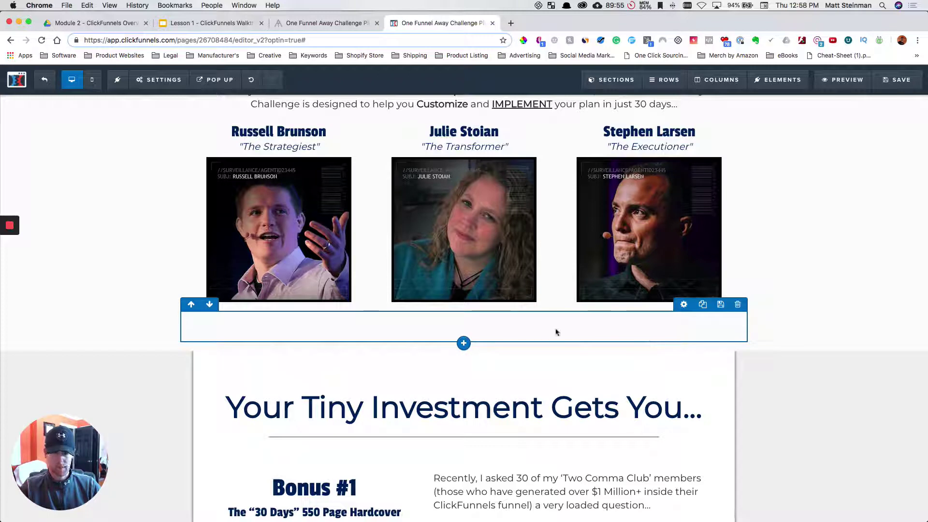
{"action": "left_click", "coordinate": [739, 305]}
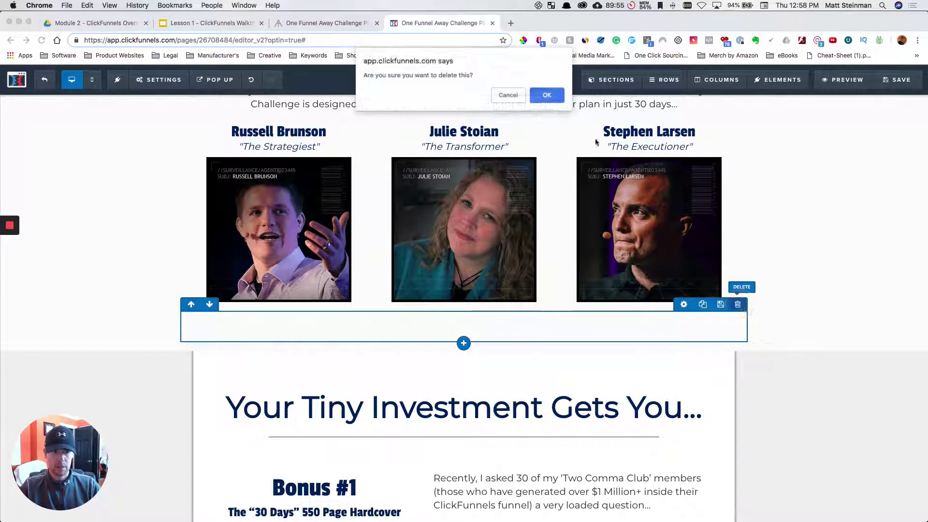
{"action": "left_click", "coordinate": [547, 95]}
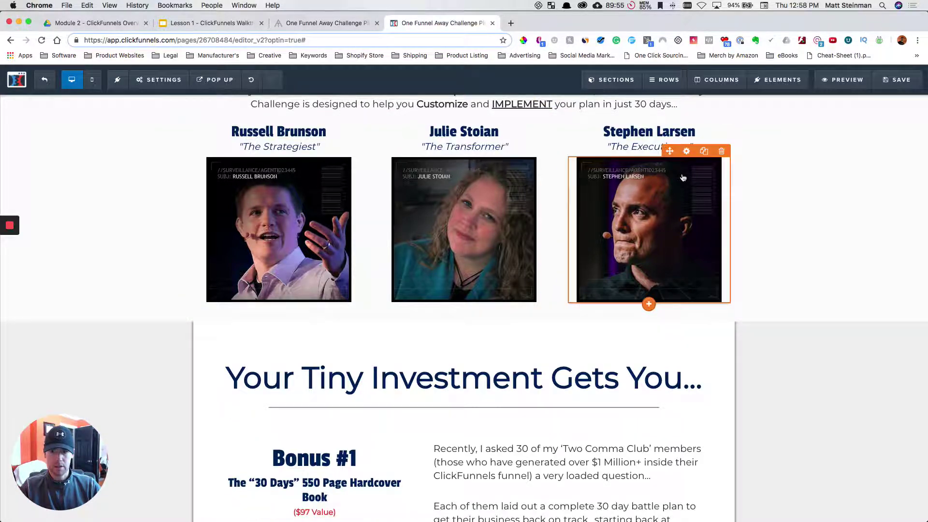
Set the top margin of the "Your Tiny Investment Gets You..." section to 60.
{"action": "scroll", "coordinate": [830, 211], "scroll_direction": "up", "scroll_amount": 5}
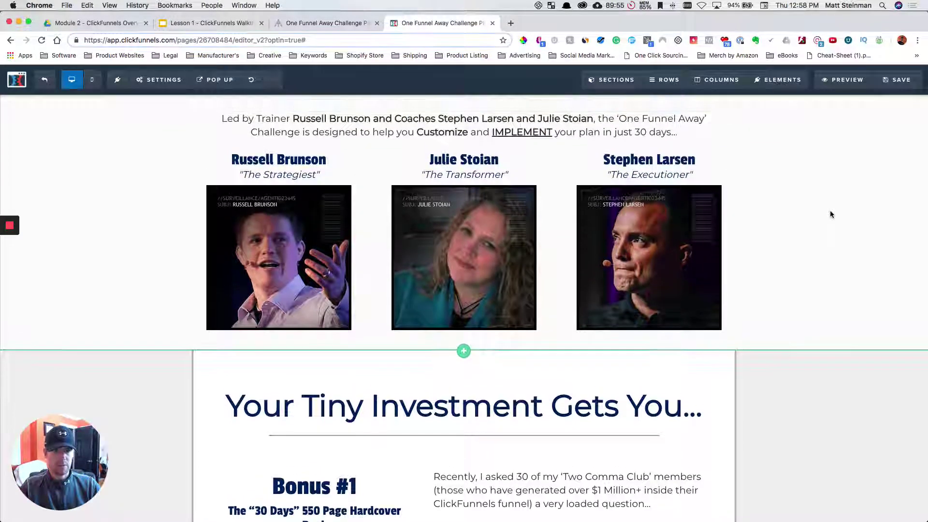
{"action": "scroll", "coordinate": [831, 214], "scroll_direction": "up", "scroll_amount": 6}
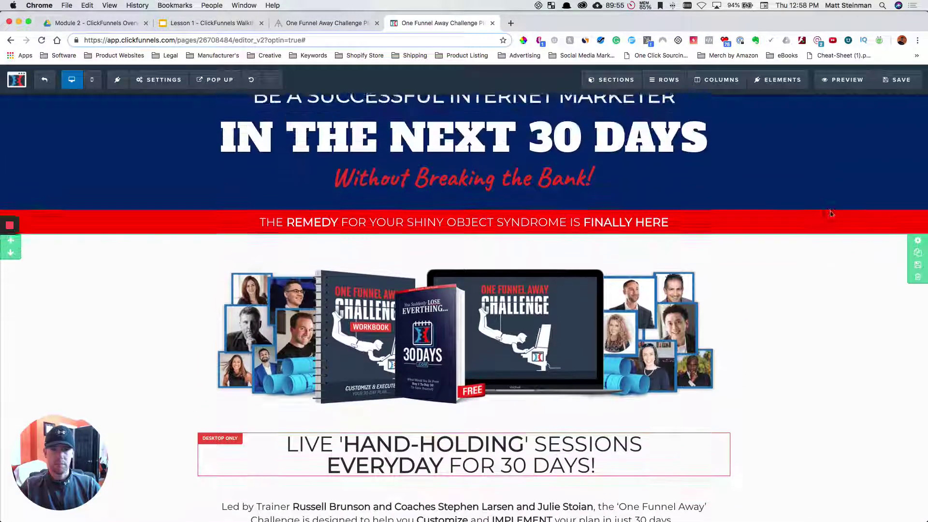
{"action": "scroll", "coordinate": [831, 214], "scroll_direction": "down", "scroll_amount": 7}
{"action": "scroll", "coordinate": [831, 215], "scroll_direction": "down", "scroll_amount": 5}
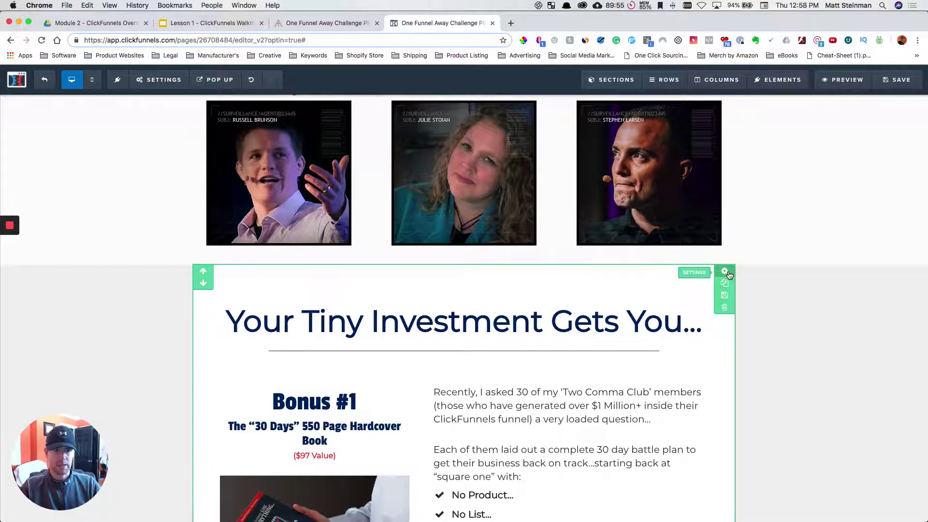
{"action": "left_click", "coordinate": [724, 271]}
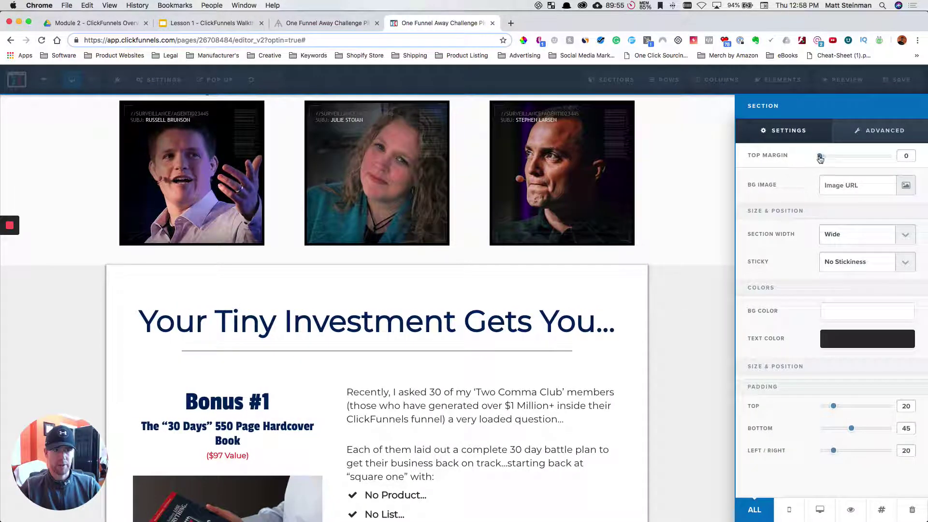
{"action": "left_click_drag", "start_coordinate": [821, 158], "coordinate": [863, 160]}
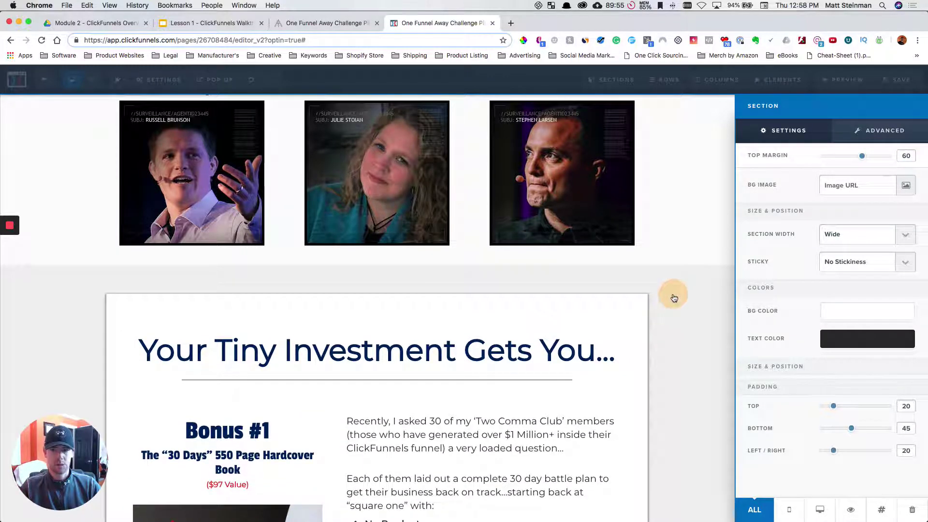
{"action": "left_click", "coordinate": [672, 297]}
Review the spacing and layout of the Bonus #1, #2 and #3 rows down to the "Get This $3,126 Value Now" button.
{"action": "scroll", "coordinate": [723, 357], "scroll_direction": "down", "scroll_amount": 3}
{"action": "scroll", "coordinate": [724, 358], "scroll_direction": "down", "scroll_amount": 4}
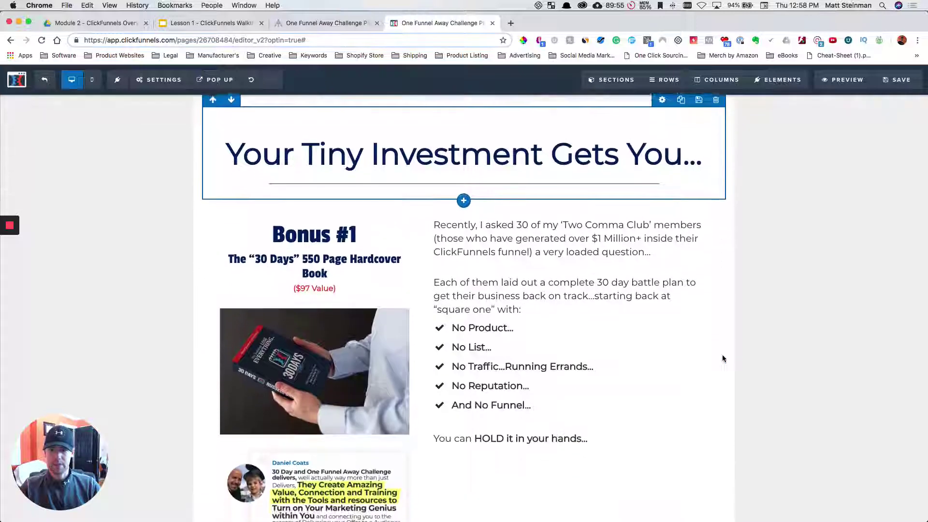
{"action": "scroll", "coordinate": [723, 358], "scroll_direction": "down", "scroll_amount": 4}
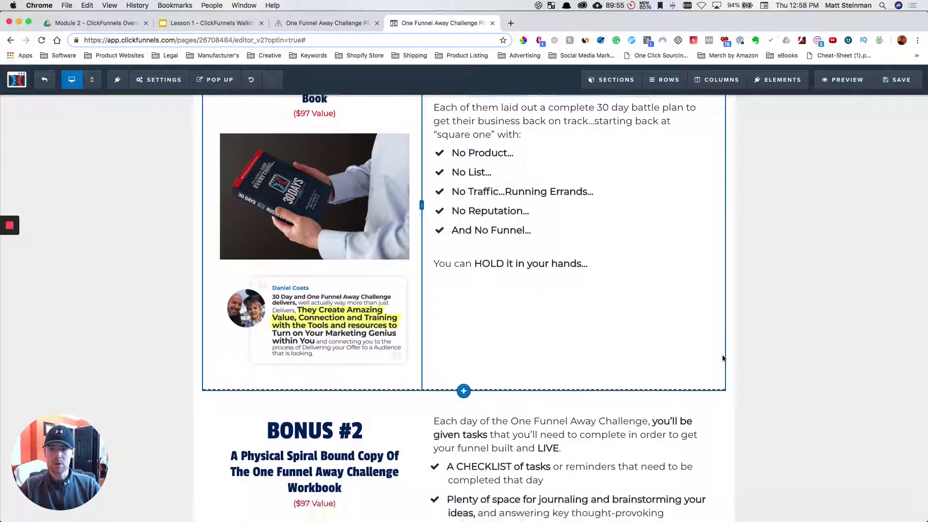
{"action": "scroll", "coordinate": [723, 358], "scroll_direction": "up", "scroll_amount": 2}
{"action": "scroll", "coordinate": [723, 357], "scroll_direction": "up", "scroll_amount": 6}
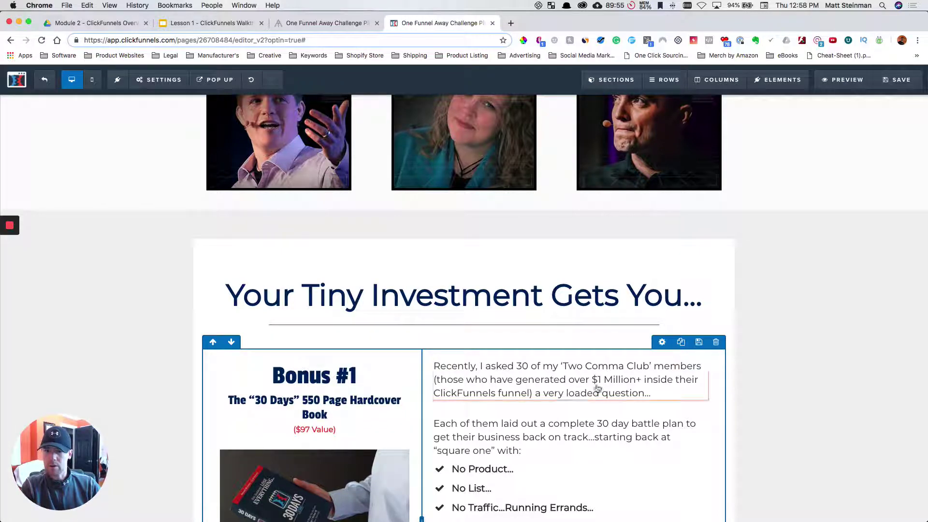
{"action": "scroll", "coordinate": [571, 401], "scroll_direction": "down", "scroll_amount": 6}
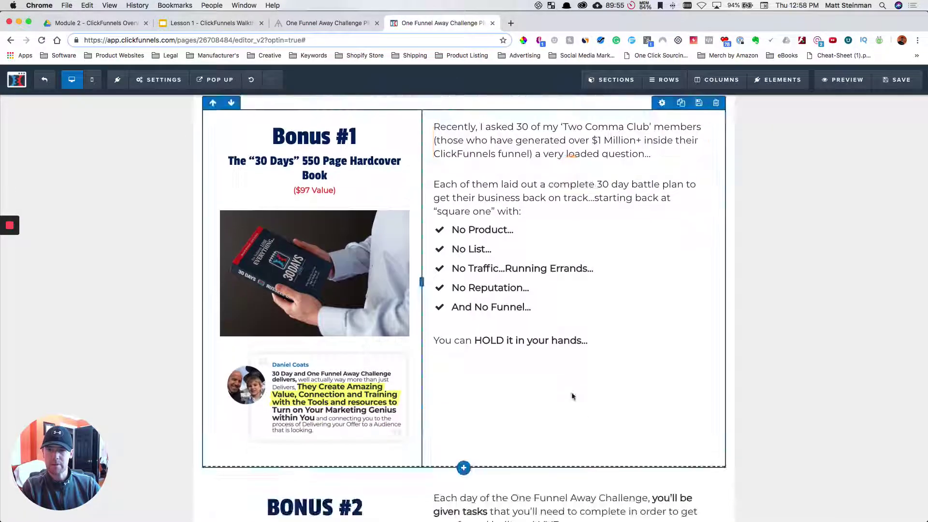
{"action": "scroll", "coordinate": [572, 396], "scroll_direction": "down", "scroll_amount": 1}
{"action": "scroll", "coordinate": [572, 396], "scroll_direction": "up", "scroll_amount": 1}
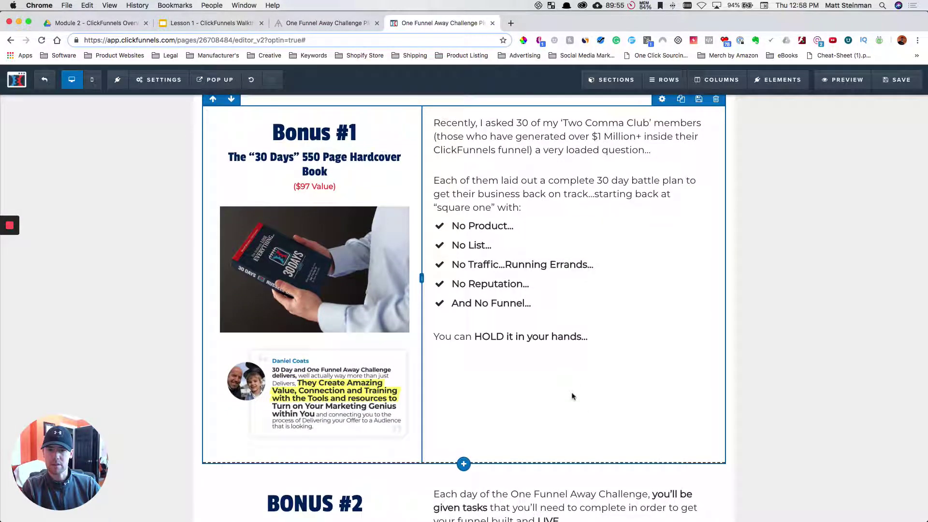
{"action": "scroll", "coordinate": [567, 382], "scroll_direction": "down", "scroll_amount": 8}
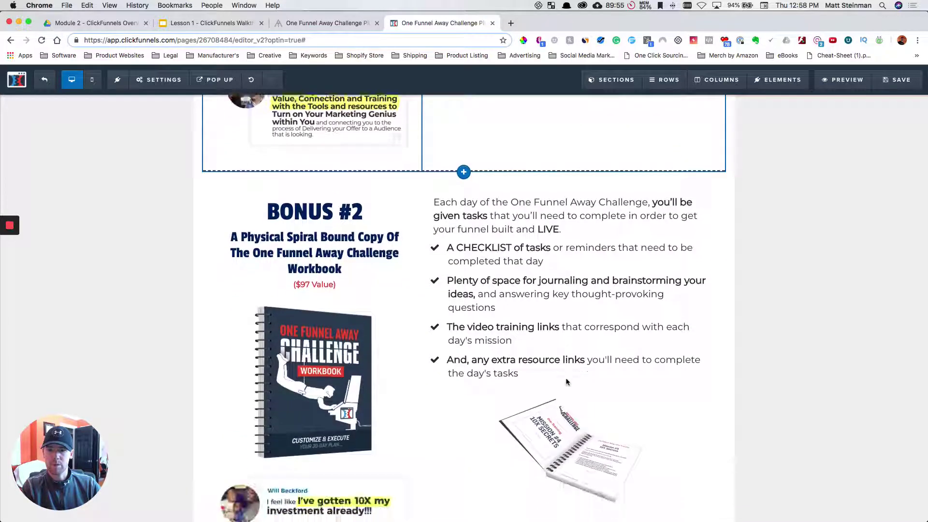
{"action": "scroll", "coordinate": [567, 383], "scroll_direction": "down", "scroll_amount": 12}
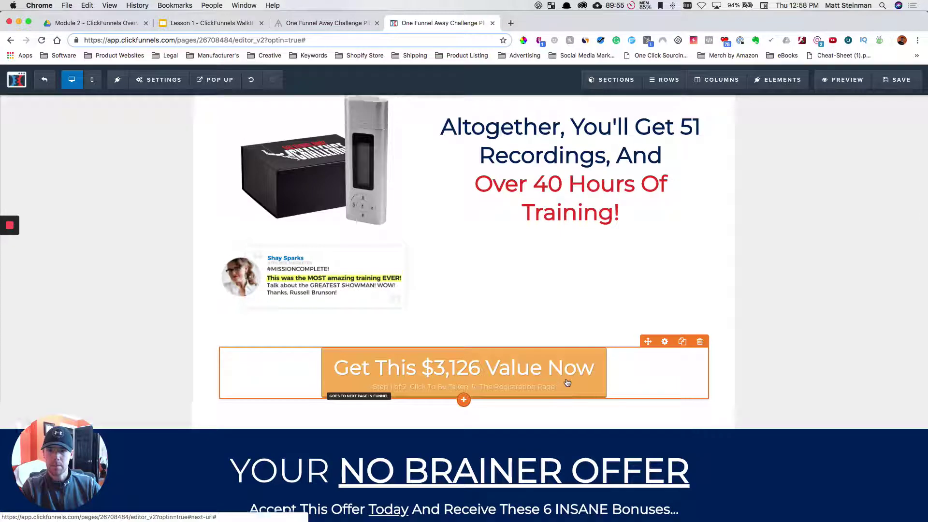
{"action": "scroll", "coordinate": [567, 382], "scroll_direction": "up", "scroll_amount": 15}
{"action": "scroll", "coordinate": [567, 383], "scroll_direction": "up", "scroll_amount": 7}
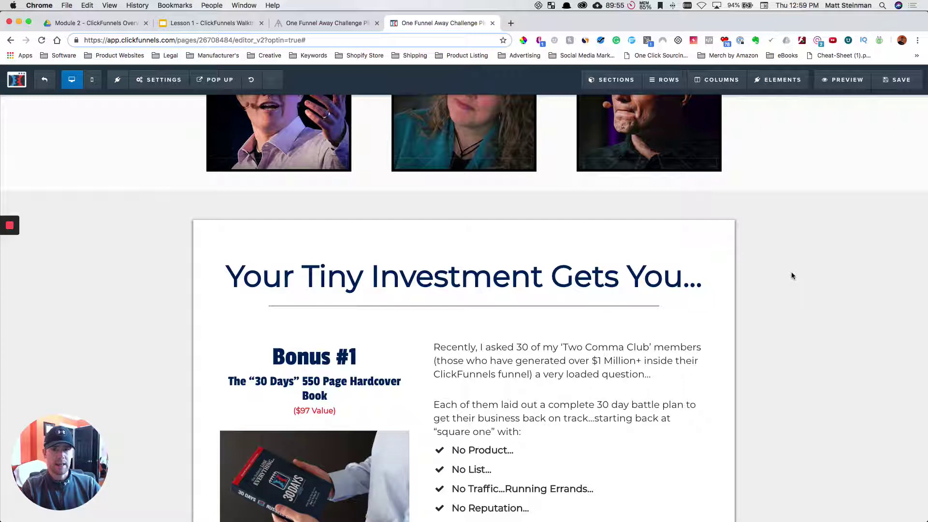
Look through the list of columns on the page, locating the columns of the bonus rows.
{"action": "left_click", "coordinate": [726, 83]}
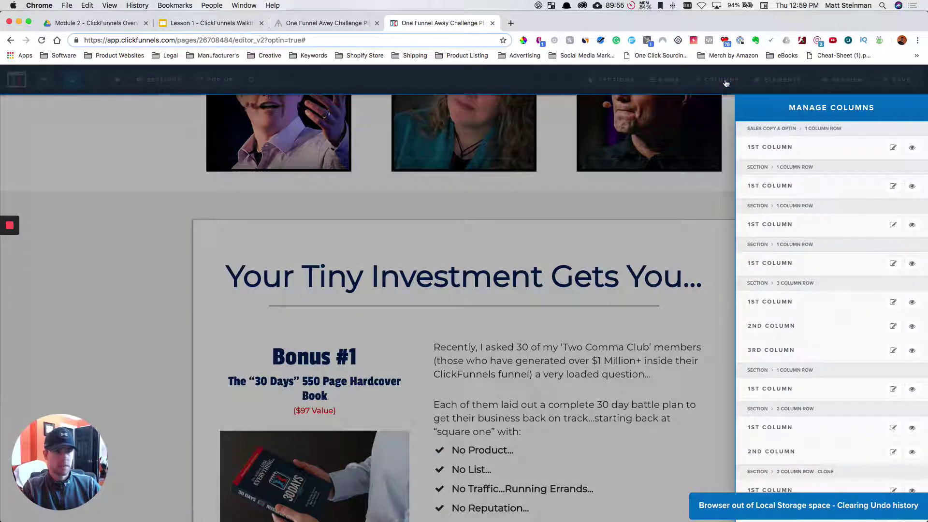
{"action": "scroll", "coordinate": [822, 307], "scroll_direction": "down", "scroll_amount": 5}
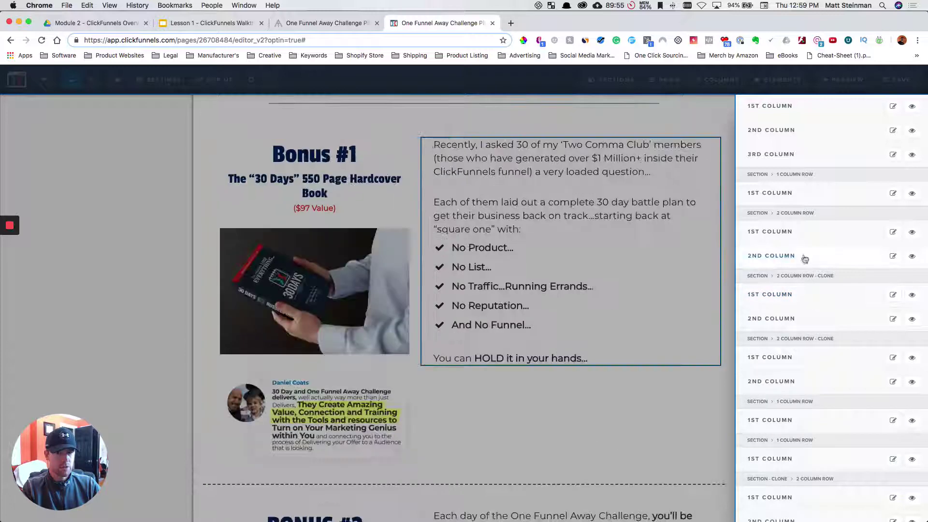
{"action": "scroll", "coordinate": [800, 204], "scroll_direction": "up", "scroll_amount": 5}
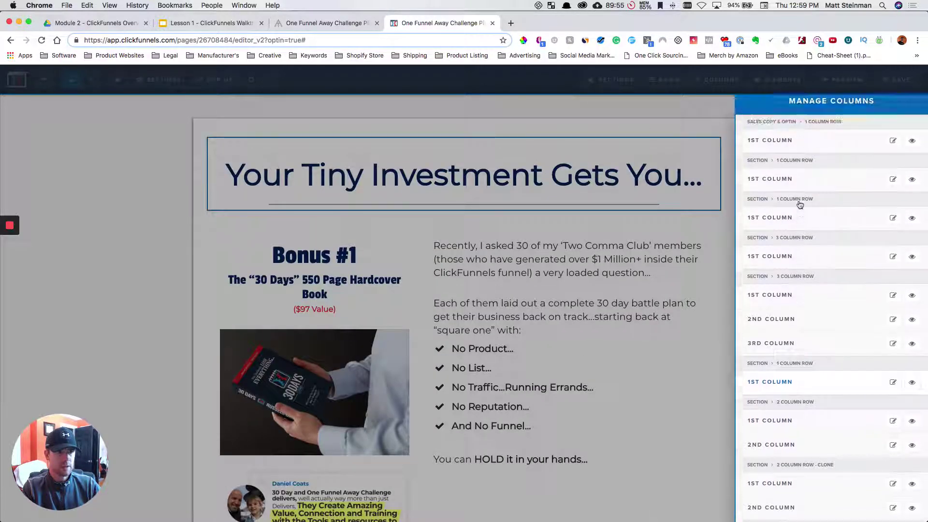
{"action": "left_click", "coordinate": [693, 219]}
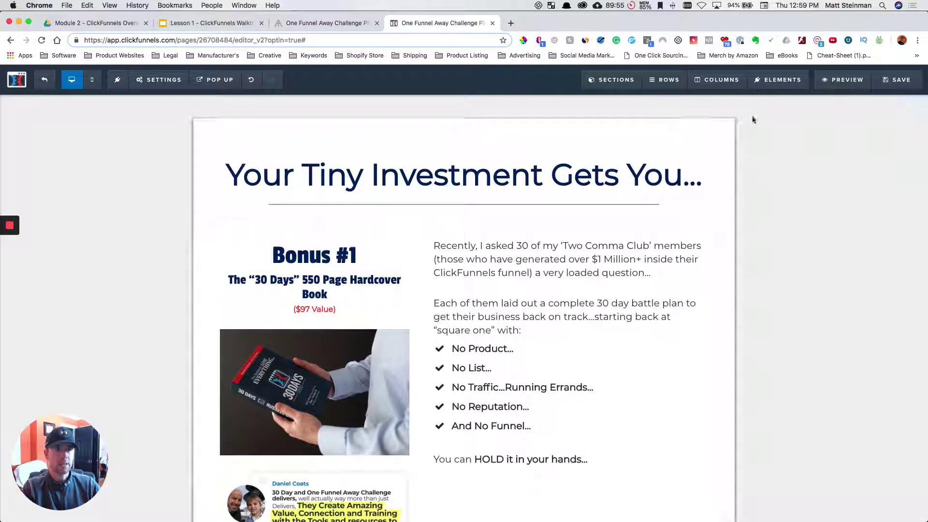
Look through the list of elements on the page, from the opening headlines to the sections below the bonus rows.
{"action": "mouse_move", "coordinate": [779, 81]}
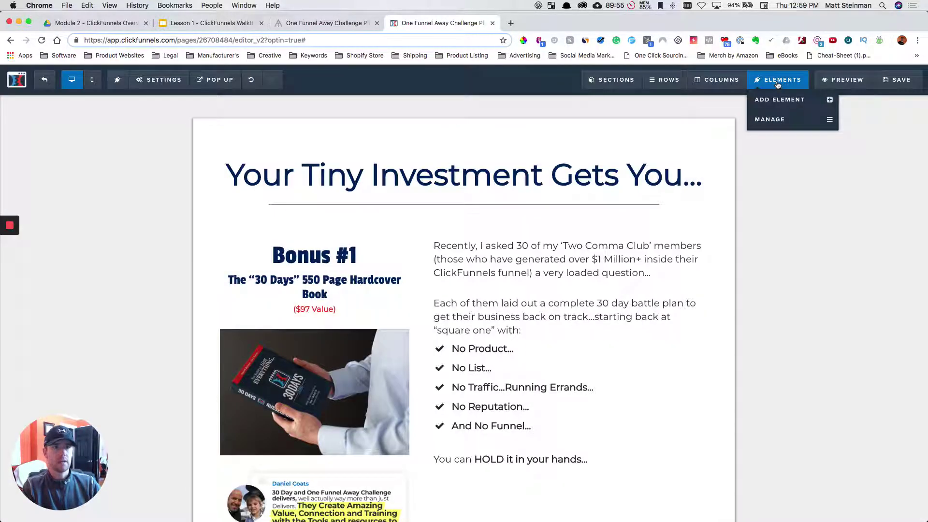
{"action": "left_click", "coordinate": [776, 121]}
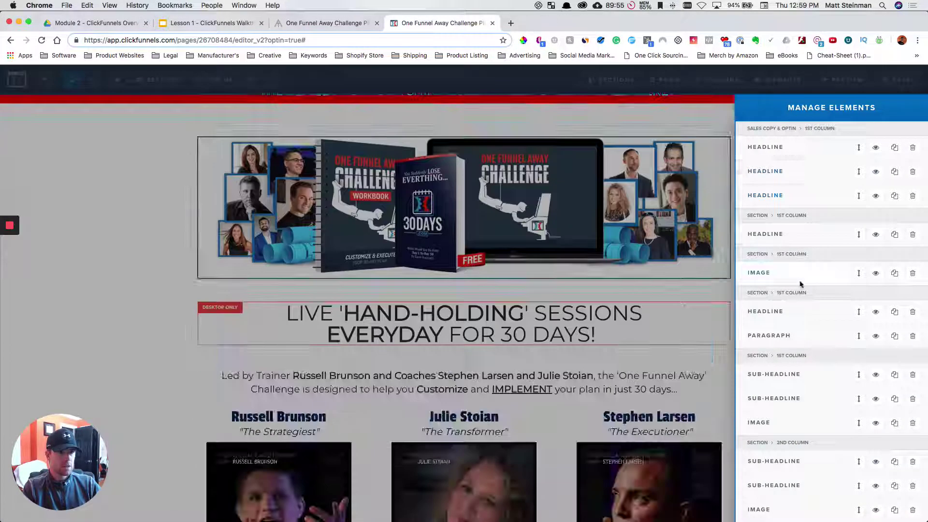
{"action": "scroll", "coordinate": [799, 345], "scroll_direction": "down", "scroll_amount": 7}
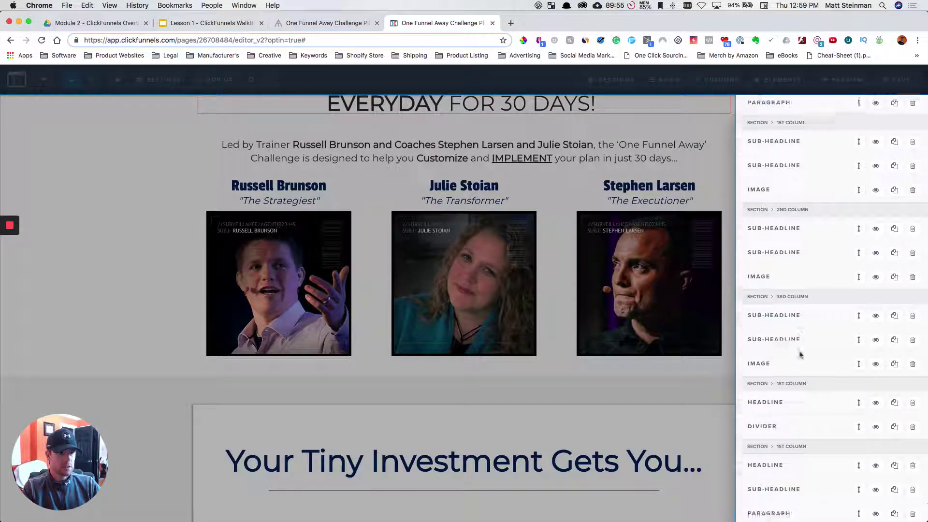
{"action": "scroll", "coordinate": [800, 355], "scroll_direction": "down", "scroll_amount": 1}
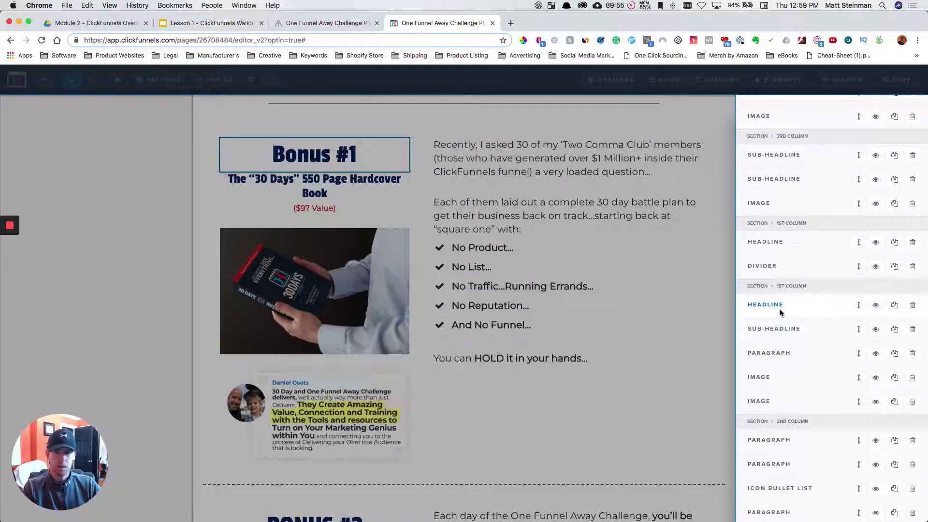
{"action": "scroll", "coordinate": [781, 312], "scroll_direction": "up", "scroll_amount": 3}
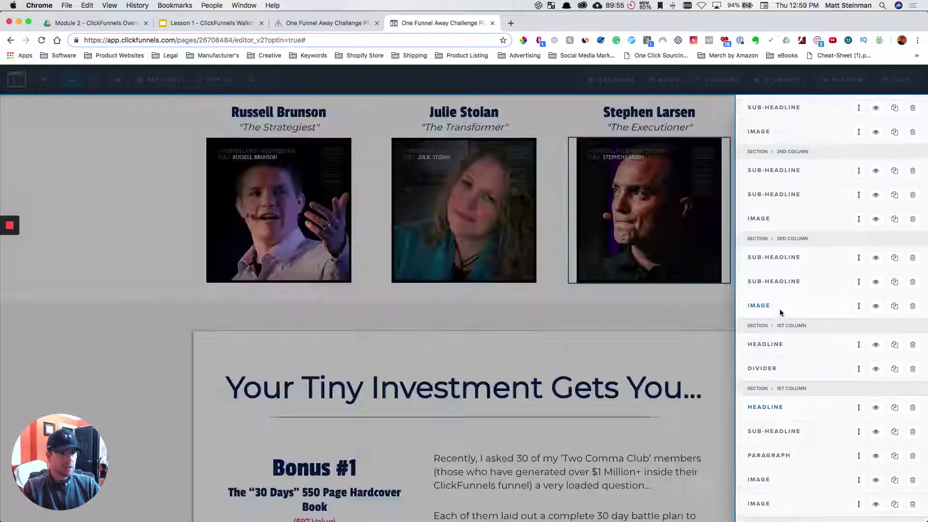
{"action": "scroll", "coordinate": [780, 312], "scroll_direction": "down", "scroll_amount": 4}
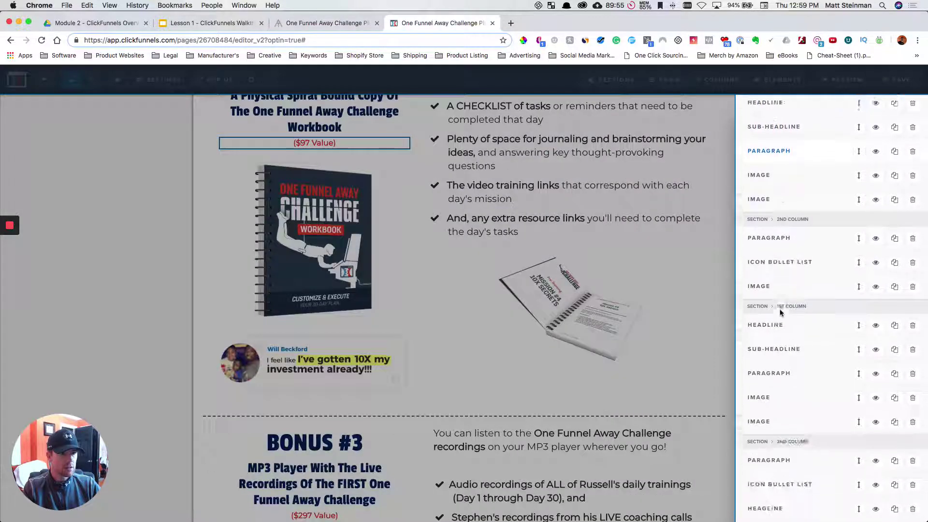
{"action": "scroll", "coordinate": [780, 313], "scroll_direction": "down", "scroll_amount": 3}
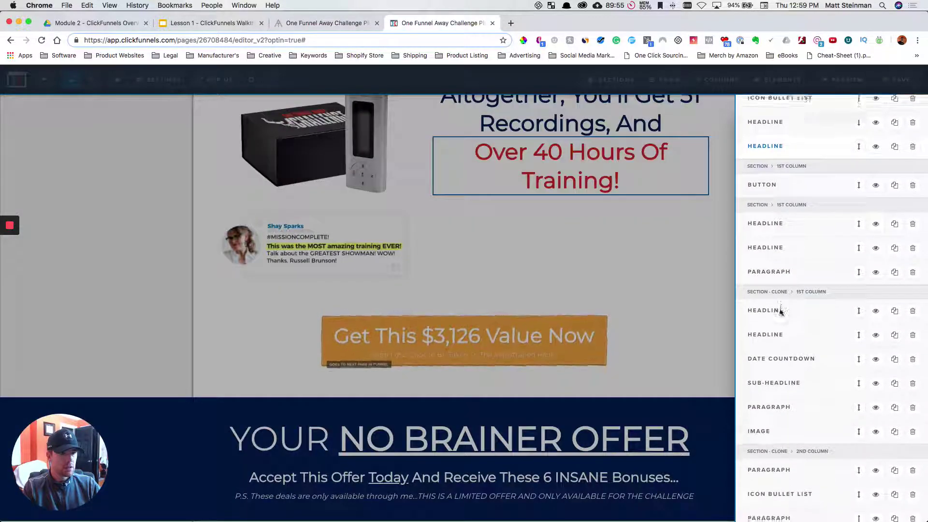
{"action": "scroll", "coordinate": [781, 313], "scroll_direction": "up", "scroll_amount": 20}
{"action": "left_click", "coordinate": [671, 276]}
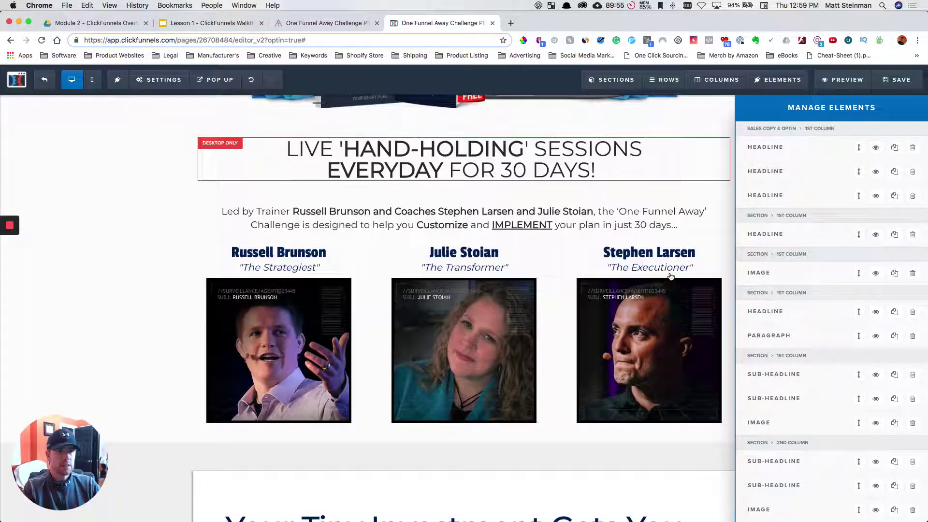
Look through the list of rows on the page, from the opening section down past the cloned bonus rows.
{"action": "mouse_move", "coordinate": [676, 85]}
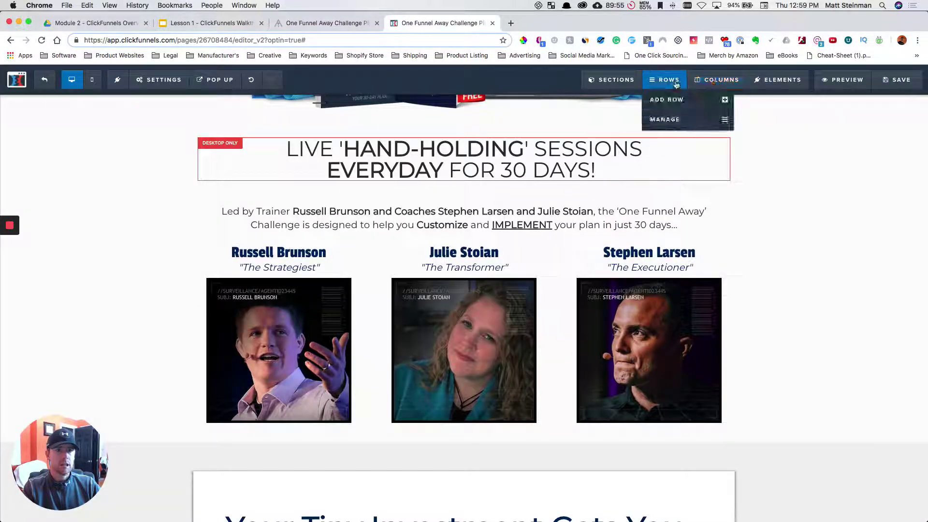
{"action": "left_click", "coordinate": [676, 121]}
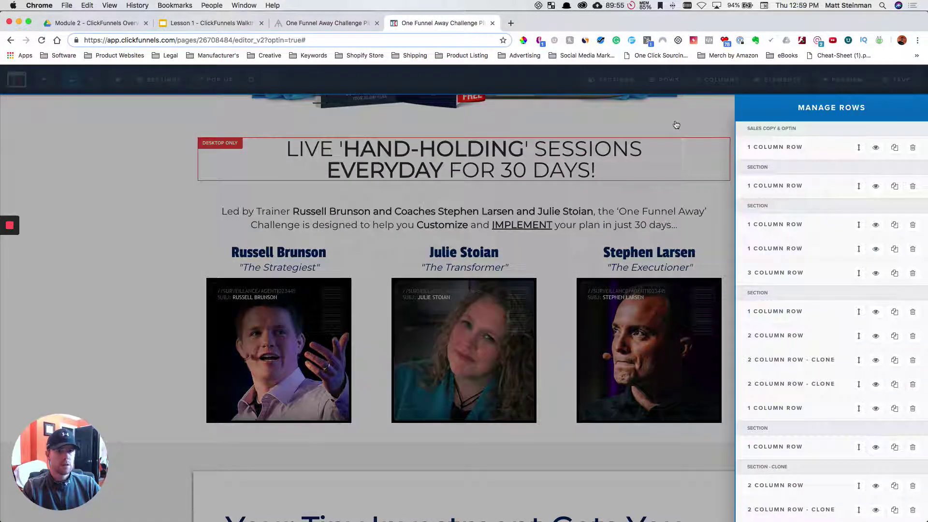
{"action": "scroll", "coordinate": [801, 283], "scroll_direction": "down", "scroll_amount": 5}
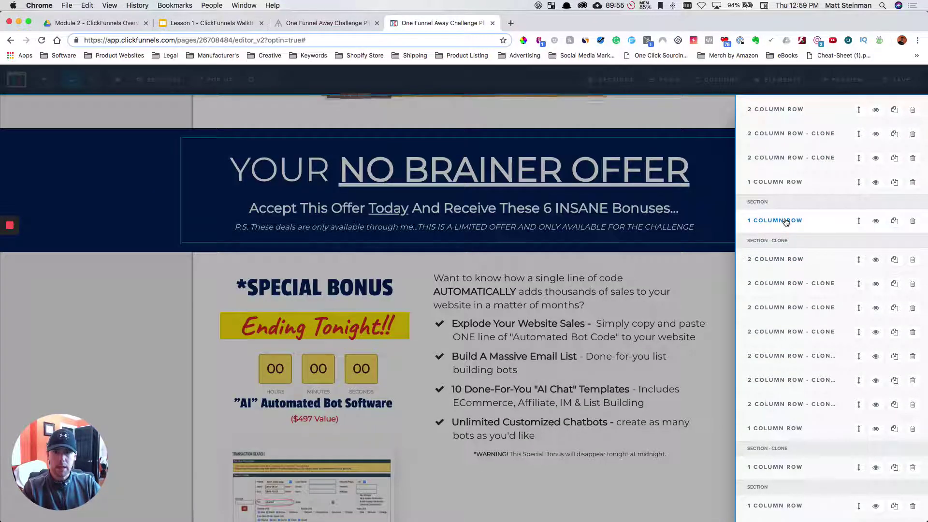
{"action": "scroll", "coordinate": [785, 221], "scroll_direction": "up", "scroll_amount": 5}
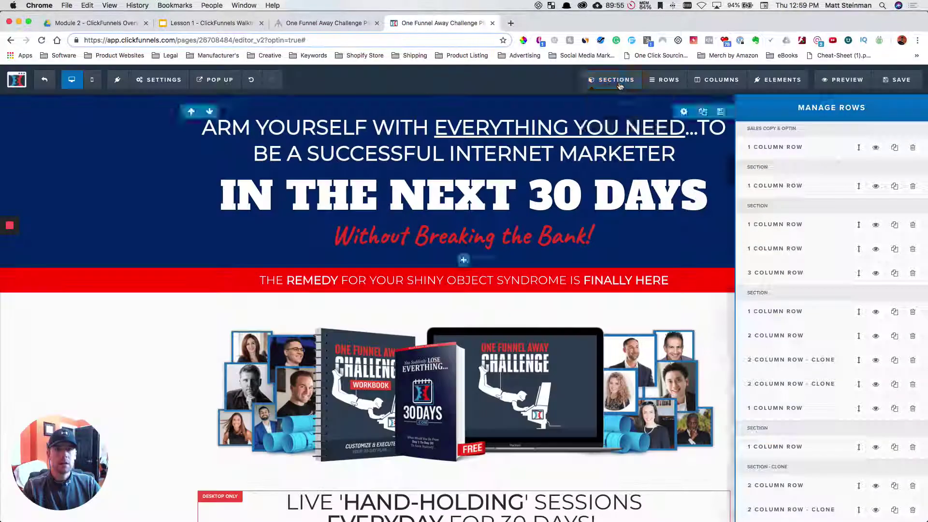
Show the hidden cloned section with the "YOUR Mission...If You Choose To Accept" video in the sections list and hide it again.
{"action": "mouse_move", "coordinate": [621, 86]}
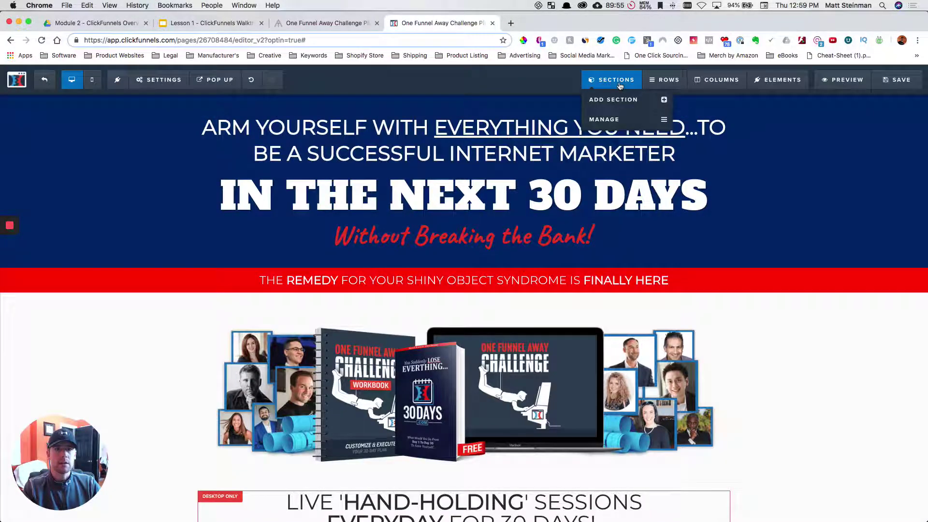
{"action": "left_click", "coordinate": [618, 121]}
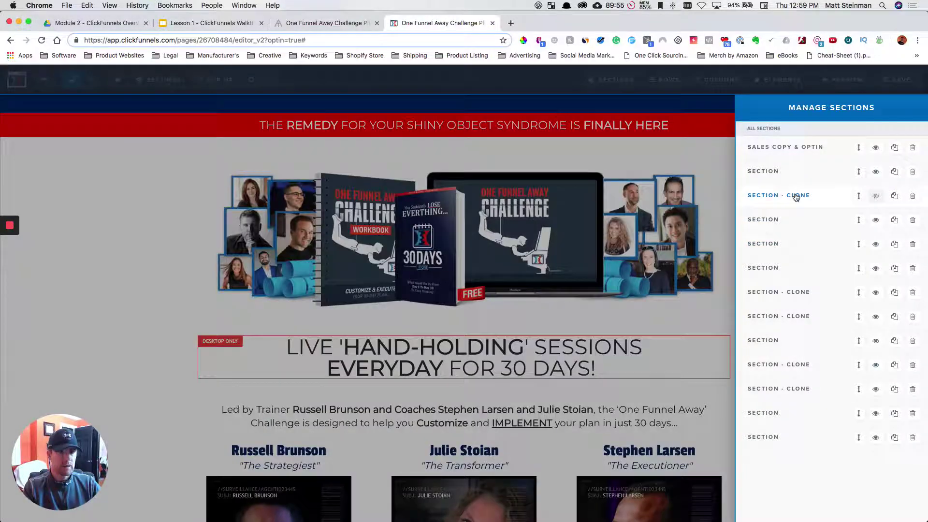
{"action": "left_click", "coordinate": [877, 198]}
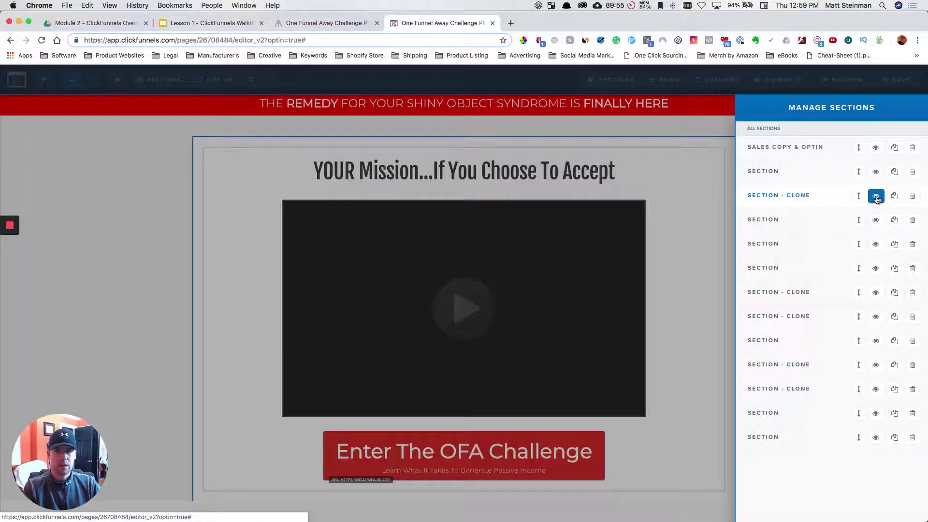
{"action": "left_click", "coordinate": [877, 197]}
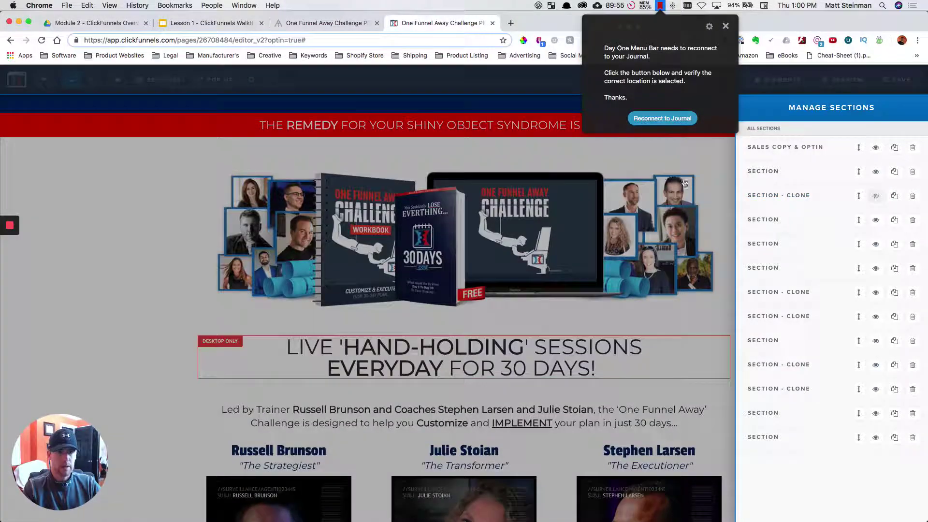
{"action": "left_click", "coordinate": [725, 26]}
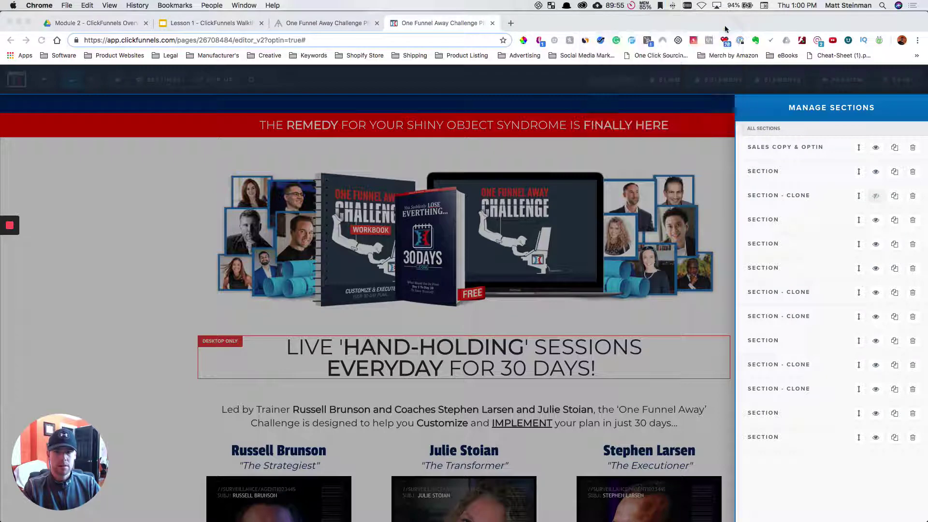
{"action": "left_click", "coordinate": [733, 170]}
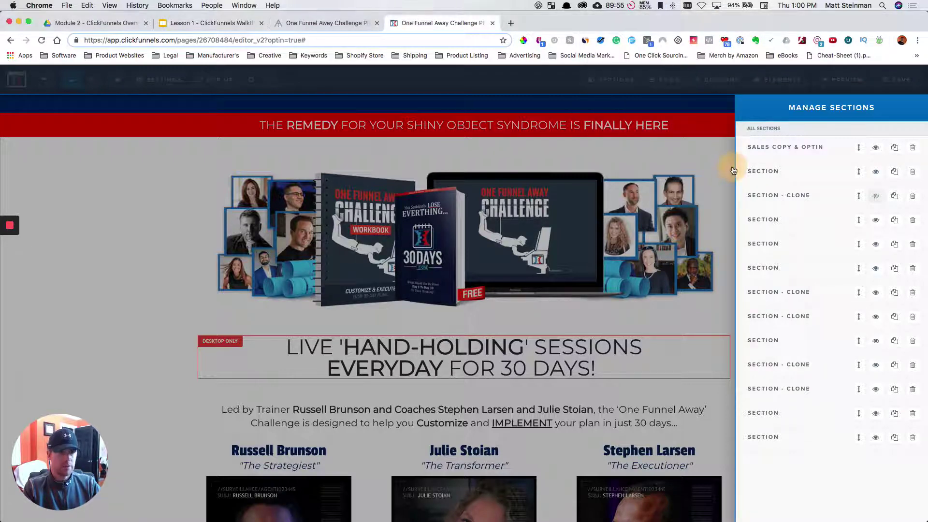
{"action": "left_click", "coordinate": [697, 172]}
Look through the list of all elements on the page, from the opening headlines down to the testimonial images and closing paragraph.
{"action": "scroll", "coordinate": [686, 311], "scroll_direction": "down", "scroll_amount": 3}
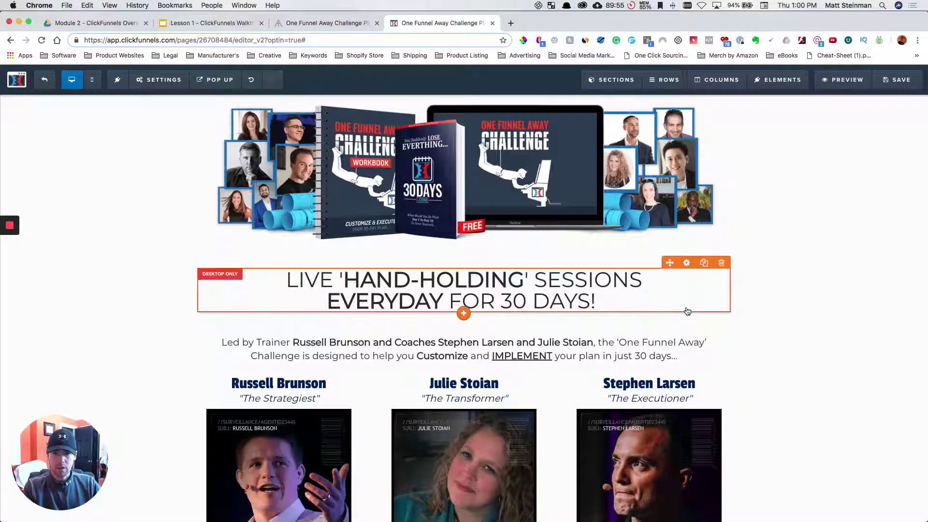
{"action": "scroll", "coordinate": [688, 310], "scroll_direction": "down", "scroll_amount": 3}
{"action": "scroll", "coordinate": [629, 333], "scroll_direction": "up", "scroll_amount": 5}
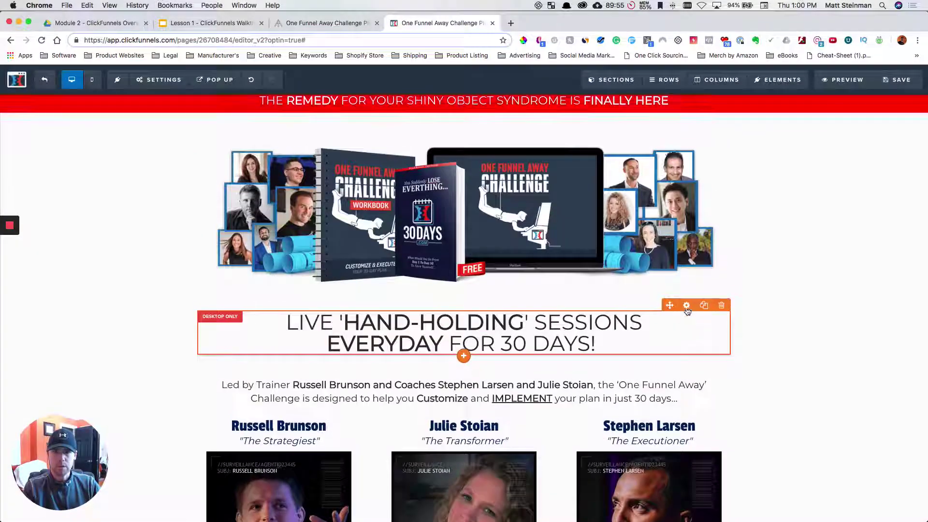
{"action": "scroll", "coordinate": [626, 334], "scroll_direction": "down", "scroll_amount": 8}
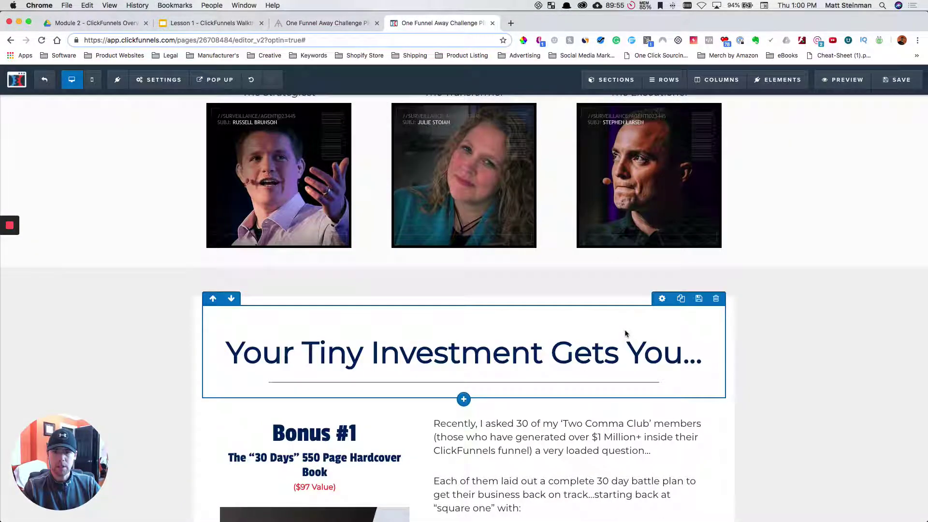
{"action": "scroll", "coordinate": [626, 334], "scroll_direction": "down", "scroll_amount": 2}
{"action": "mouse_move", "coordinate": [769, 82]}
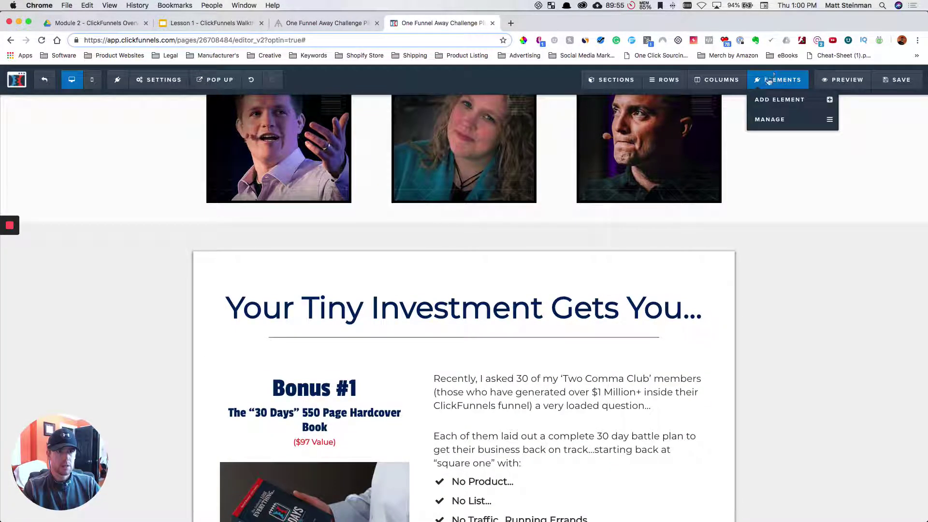
{"action": "left_click", "coordinate": [767, 121]}
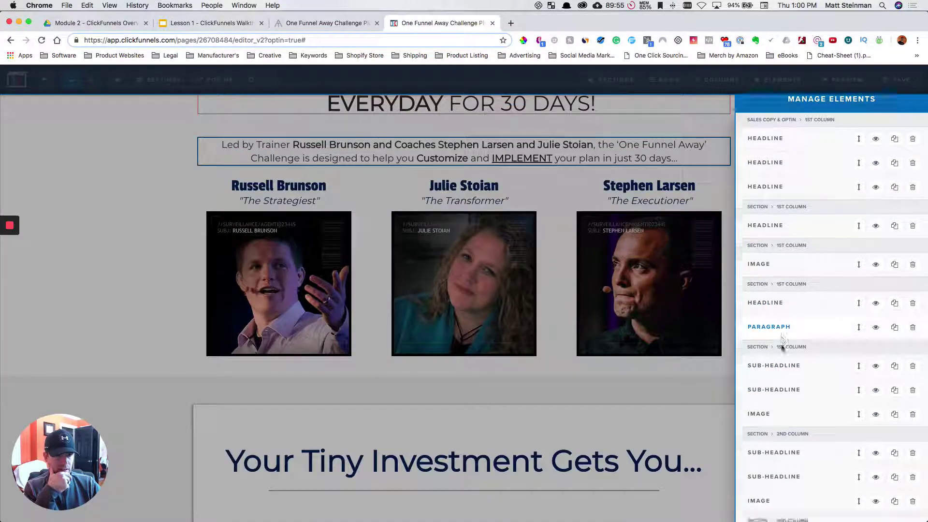
{"action": "scroll", "coordinate": [781, 344], "scroll_direction": "down", "scroll_amount": 3}
{"action": "scroll", "coordinate": [782, 344], "scroll_direction": "down", "scroll_amount": 7}
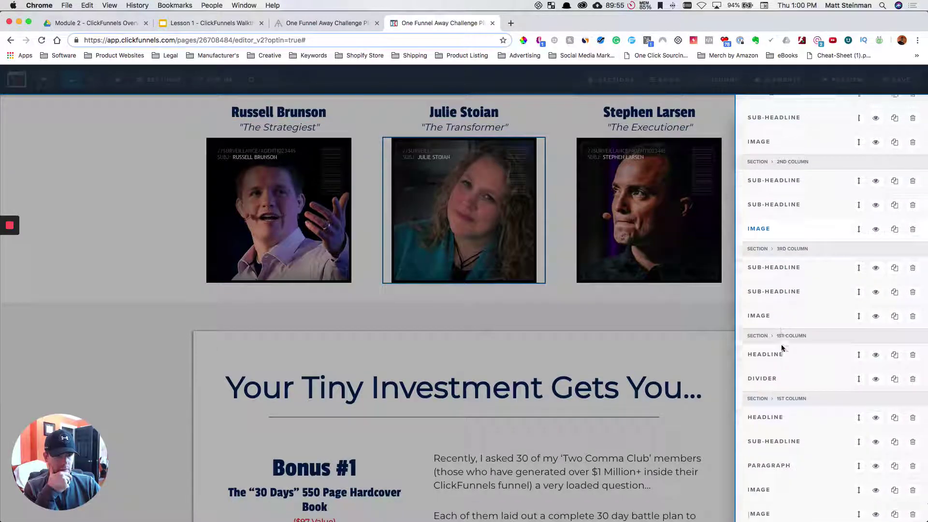
{"action": "scroll", "coordinate": [781, 344], "scroll_direction": "down", "scroll_amount": 7}
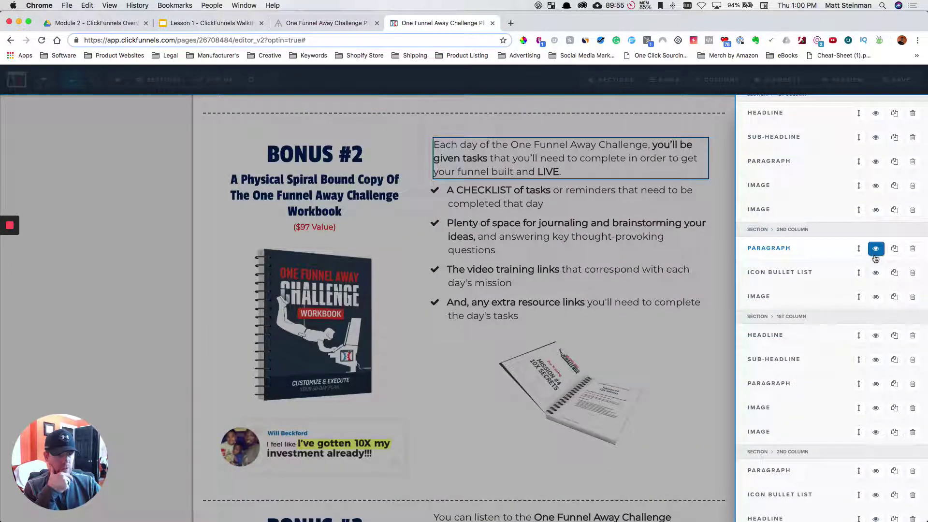
{"action": "scroll", "coordinate": [878, 300], "scroll_direction": "down", "scroll_amount": 5}
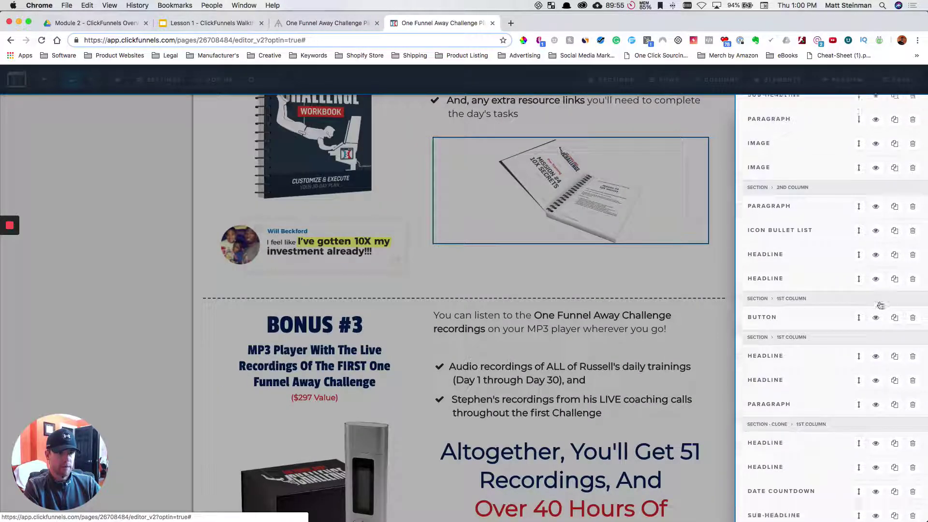
{"action": "scroll", "coordinate": [880, 304], "scroll_direction": "down", "scroll_amount": 10}
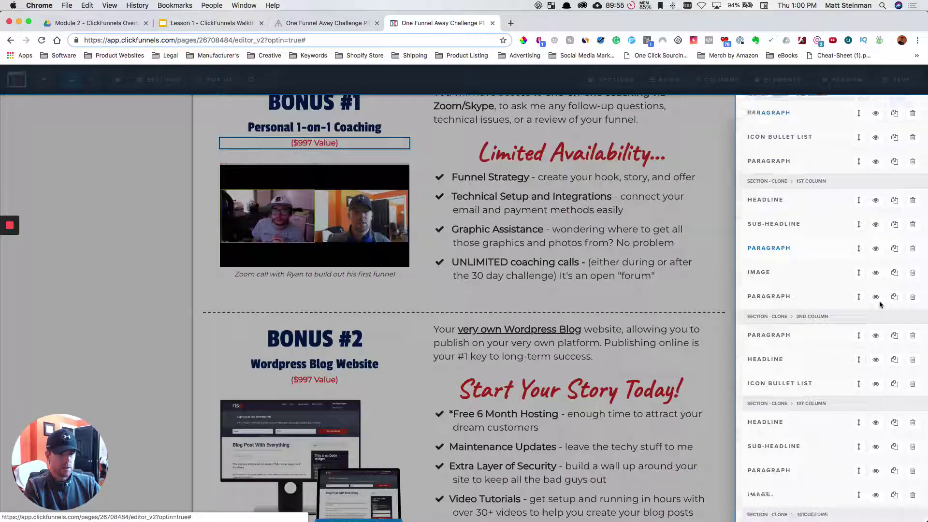
{"action": "scroll", "coordinate": [880, 303], "scroll_direction": "down", "scroll_amount": 10}
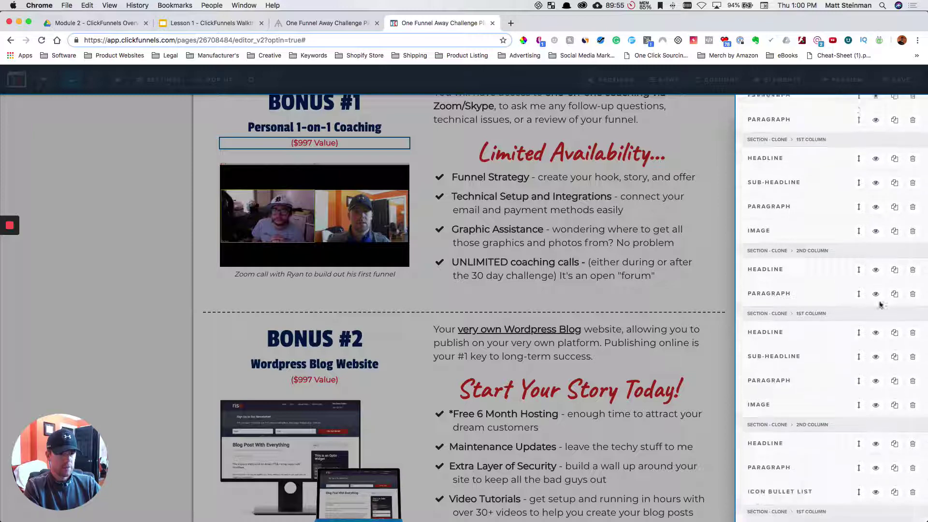
{"action": "scroll", "coordinate": [880, 304], "scroll_direction": "down", "scroll_amount": 10}
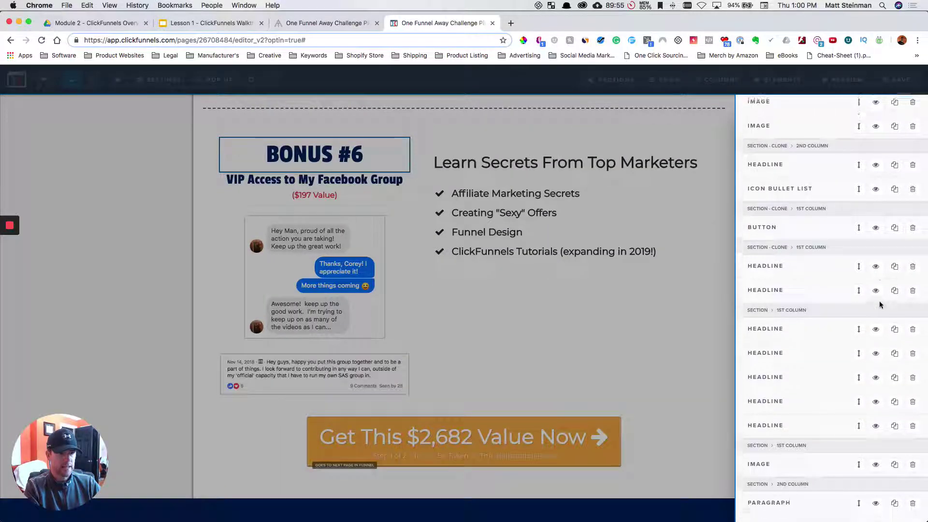
{"action": "scroll", "coordinate": [880, 305], "scroll_direction": "down", "scroll_amount": 10}
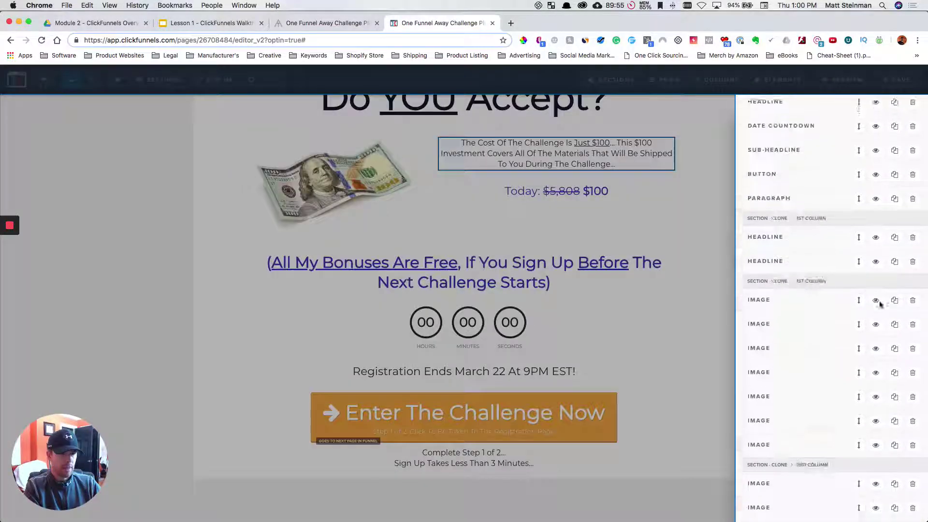
{"action": "scroll", "coordinate": [880, 303], "scroll_direction": "down", "scroll_amount": 10}
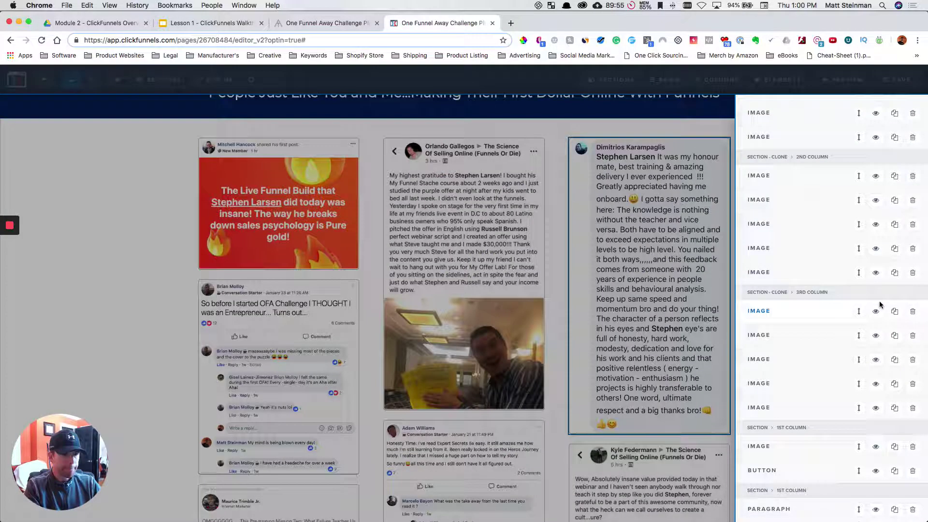
{"action": "scroll", "coordinate": [880, 301], "scroll_direction": "up", "scroll_amount": 15}
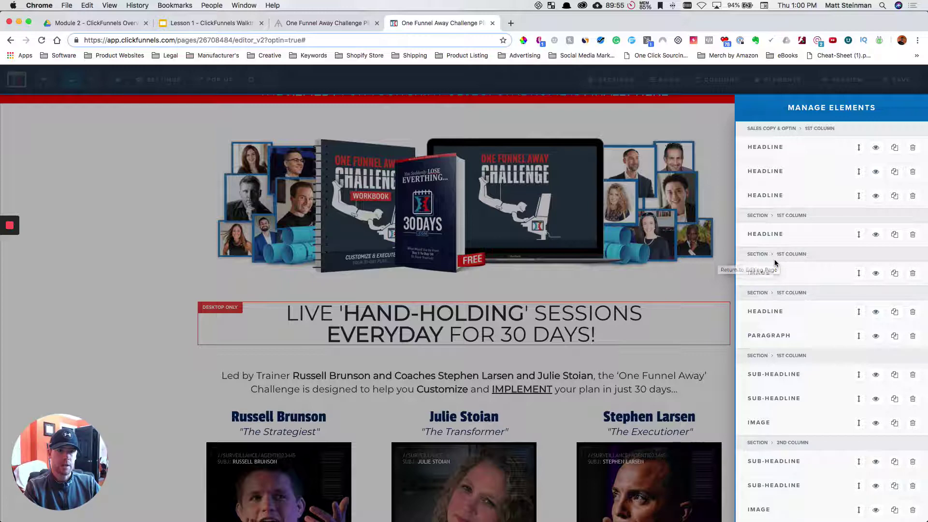
{"action": "left_click", "coordinate": [696, 291]}
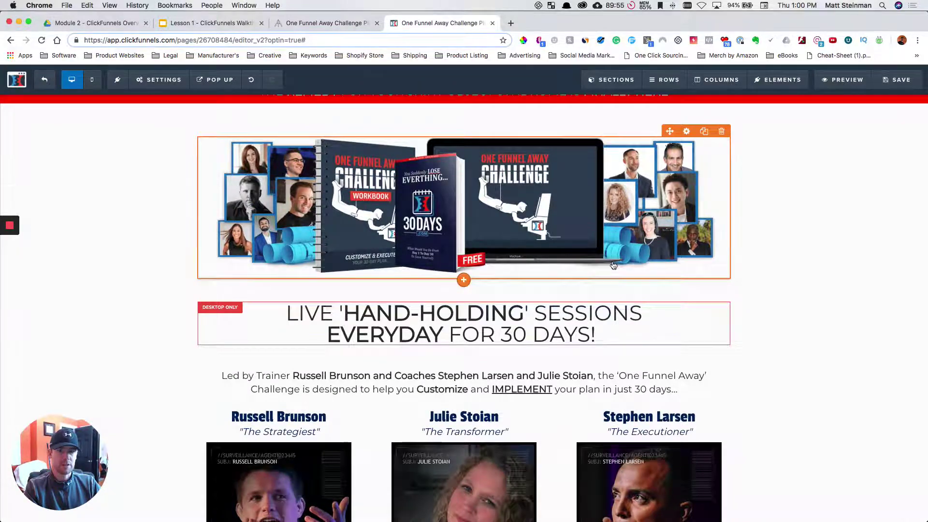
Review the page layout from the opening banner and product image down to the Bonus #1 row.
{"action": "scroll", "coordinate": [613, 265], "scroll_direction": "up", "scroll_amount": 5}
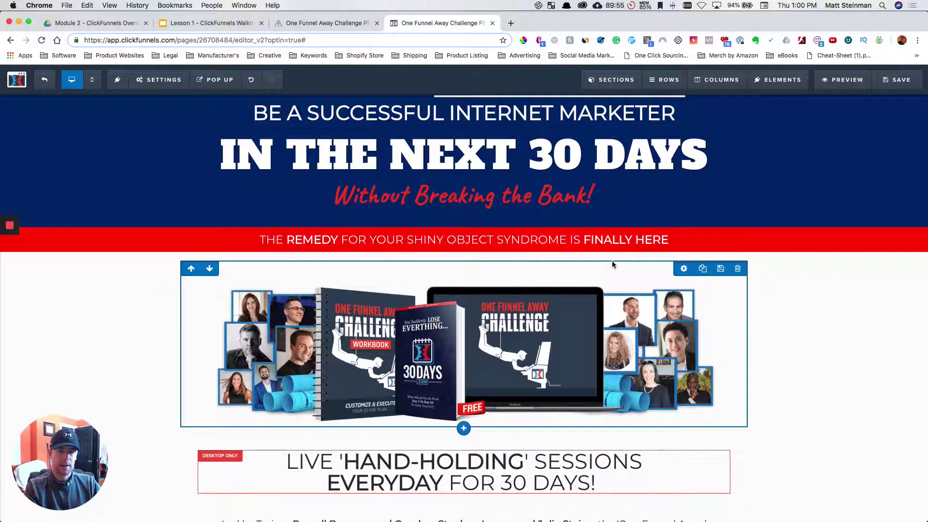
{"action": "scroll", "coordinate": [612, 264], "scroll_direction": "up", "scroll_amount": 2}
{"action": "scroll", "coordinate": [613, 265], "scroll_direction": "down", "scroll_amount": 3}
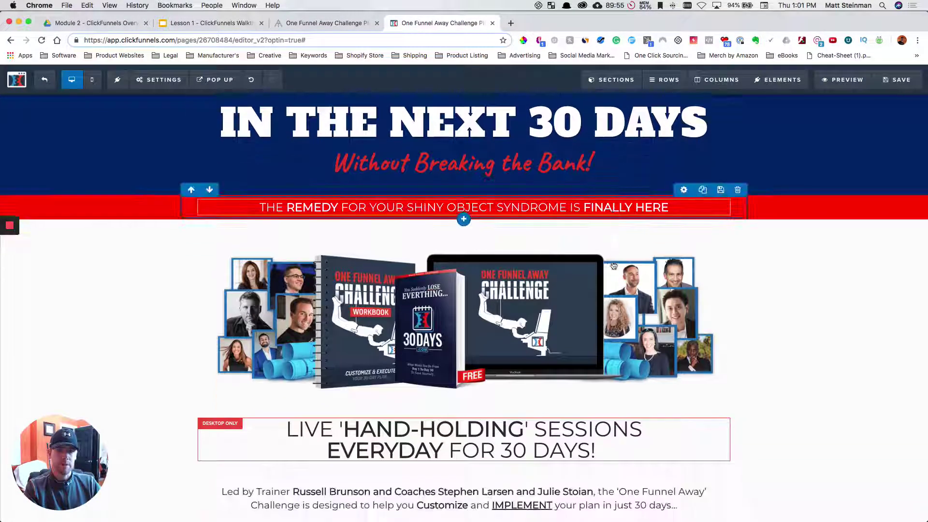
{"action": "scroll", "coordinate": [613, 265], "scroll_direction": "up", "scroll_amount": 3}
{"action": "scroll", "coordinate": [613, 265], "scroll_direction": "down", "scroll_amount": 10}
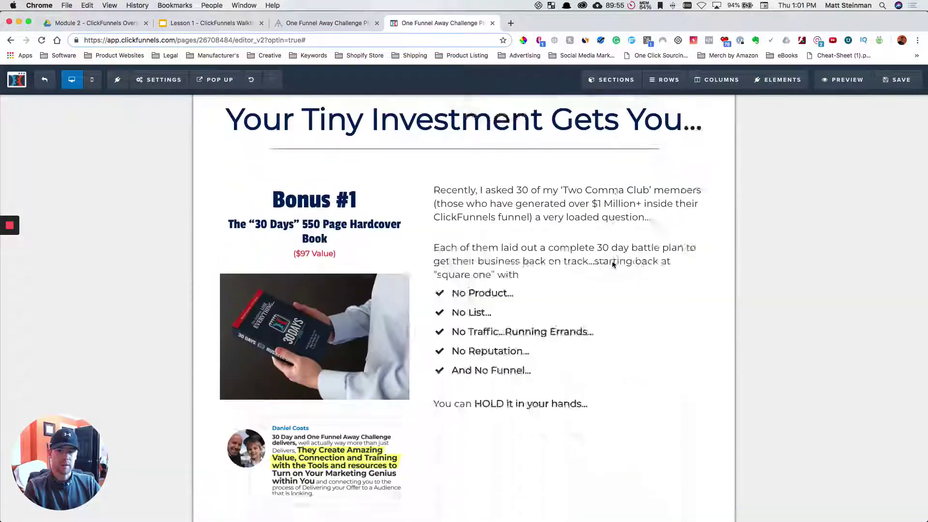
{"action": "scroll", "coordinate": [613, 265], "scroll_direction": "down", "scroll_amount": 5}
{"action": "scroll", "coordinate": [613, 265], "scroll_direction": "up", "scroll_amount": 9}
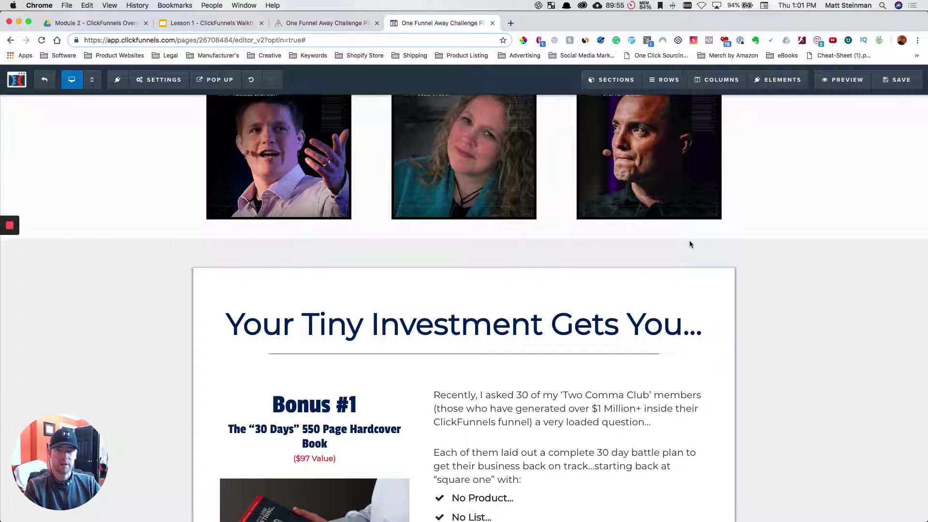
Look through the list of columns, from the three-column coach row down to the testimonial columns under "DOUBTING YOURSELF?".
{"action": "left_click", "coordinate": [721, 81]}
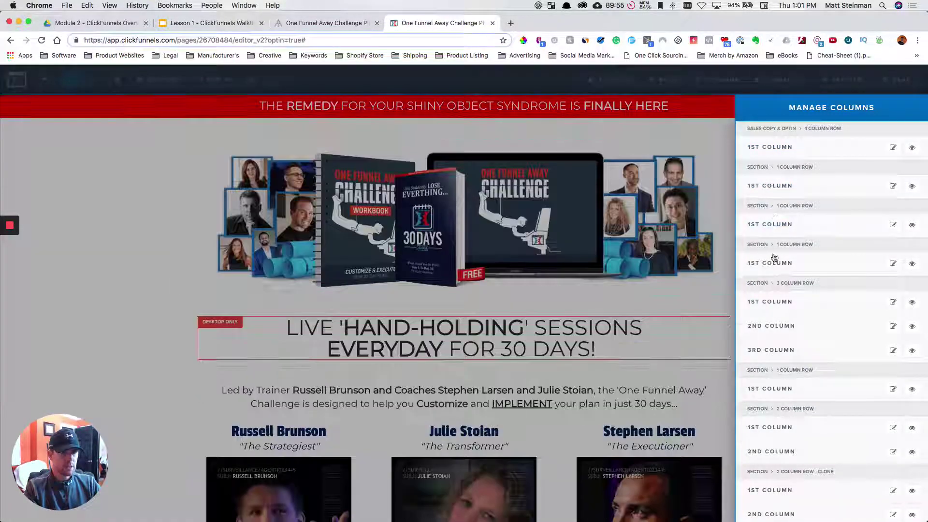
{"action": "left_click", "coordinate": [776, 300]}
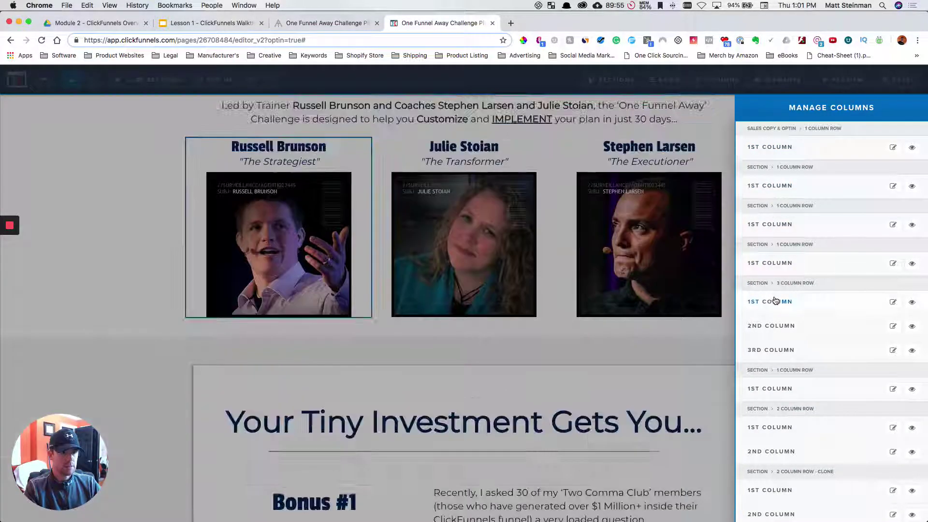
{"action": "scroll", "coordinate": [783, 360], "scroll_direction": "down", "scroll_amount": 10}
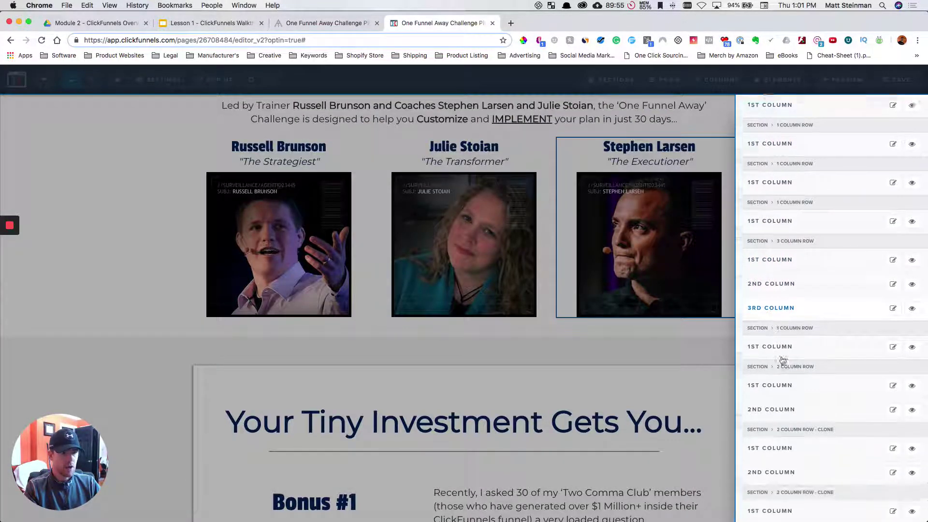
{"action": "scroll", "coordinate": [783, 361], "scroll_direction": "down", "scroll_amount": 6}
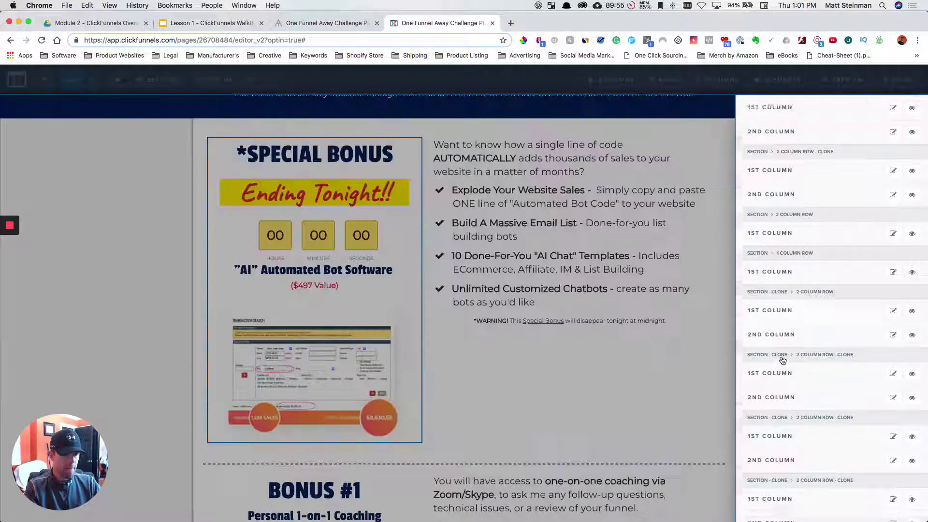
{"action": "scroll", "coordinate": [782, 361], "scroll_direction": "down", "scroll_amount": 6}
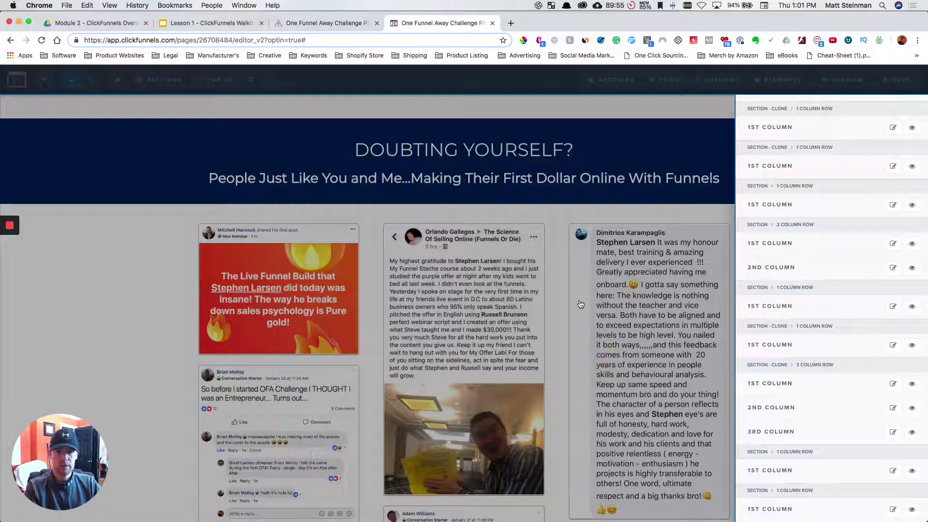
{"action": "left_click", "coordinate": [581, 304]}
{"action": "scroll", "coordinate": [581, 304], "scroll_direction": "up", "scroll_amount": 15}
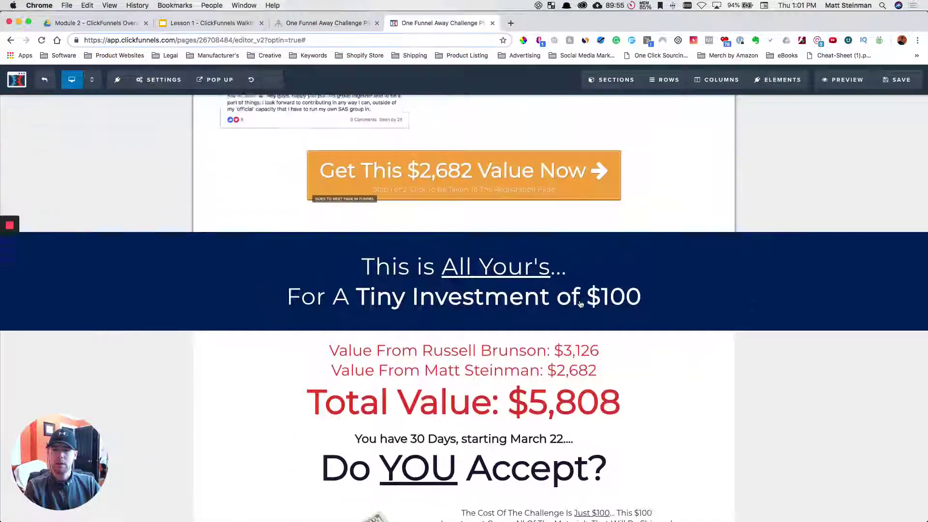
Add a one-column row with an image element directly below the "Your Tiny Investment Gets You..." headline and divider.
{"action": "scroll", "coordinate": [581, 304], "scroll_direction": "up", "scroll_amount": 20}
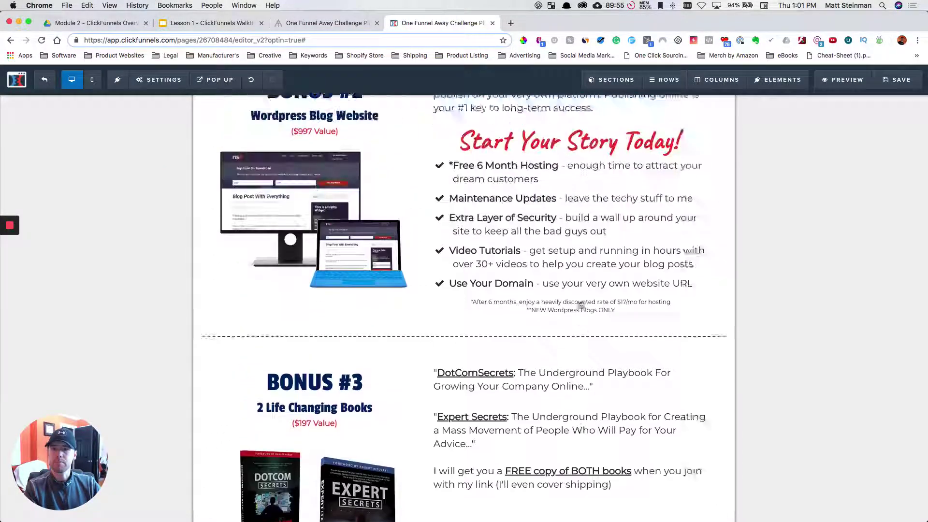
{"action": "scroll", "coordinate": [580, 304], "scroll_direction": "up", "scroll_amount": 20}
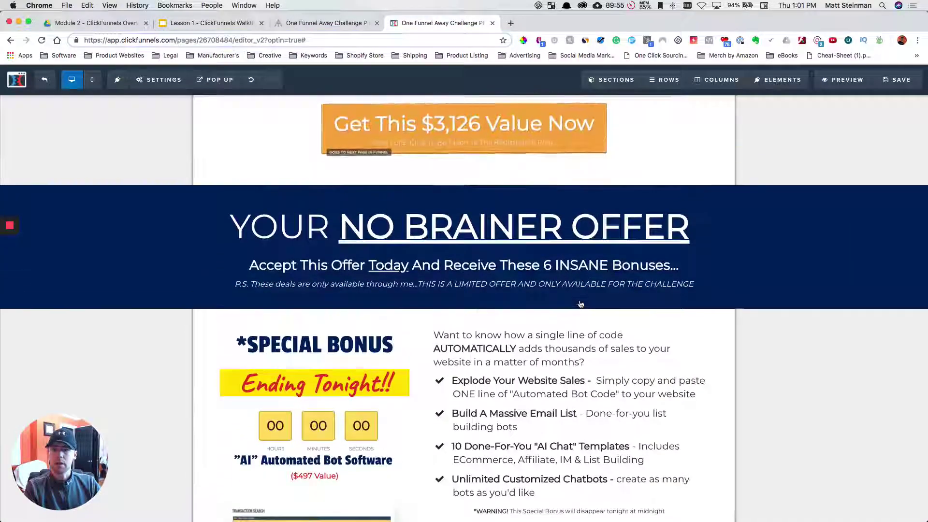
{"action": "scroll", "coordinate": [581, 304], "scroll_direction": "up", "scroll_amount": 20}
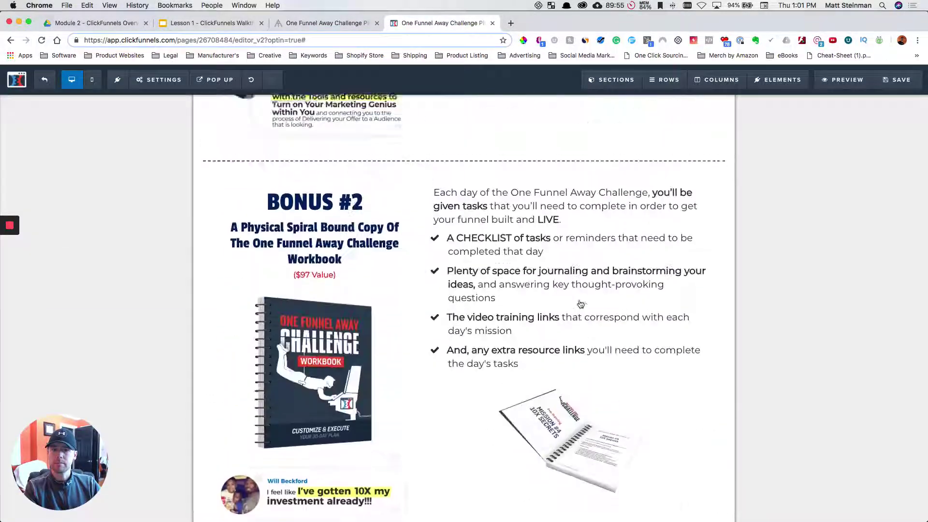
{"action": "scroll", "coordinate": [580, 305], "scroll_direction": "up", "scroll_amount": 15}
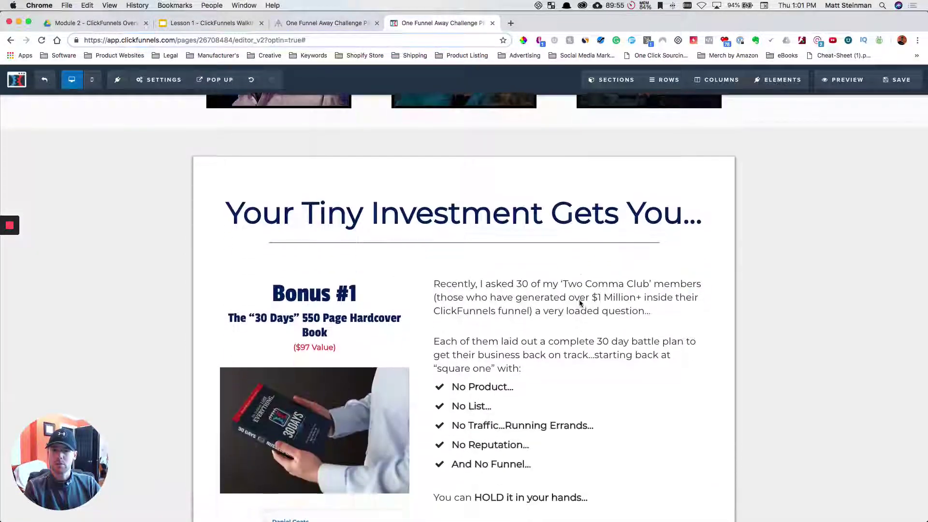
{"action": "scroll", "coordinate": [581, 304], "scroll_direction": "down", "scroll_amount": 1}
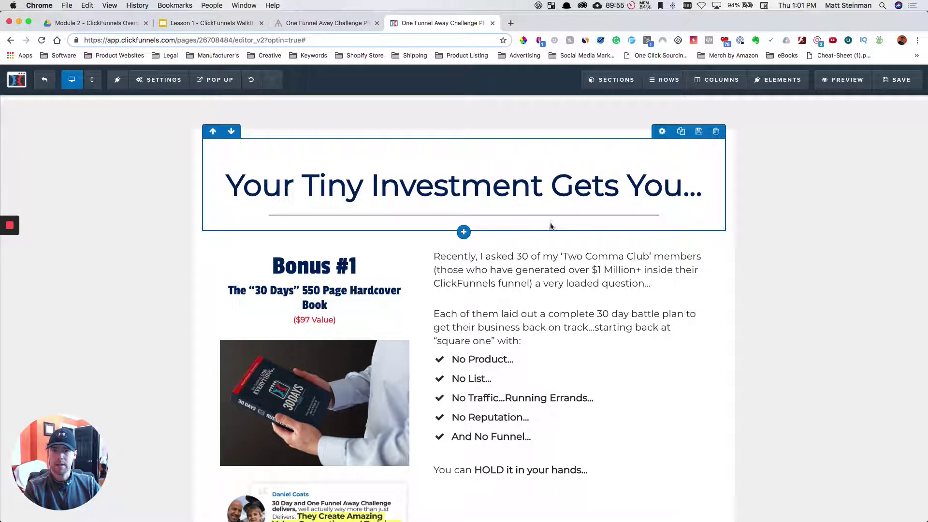
{"action": "left_click", "coordinate": [464, 234]}
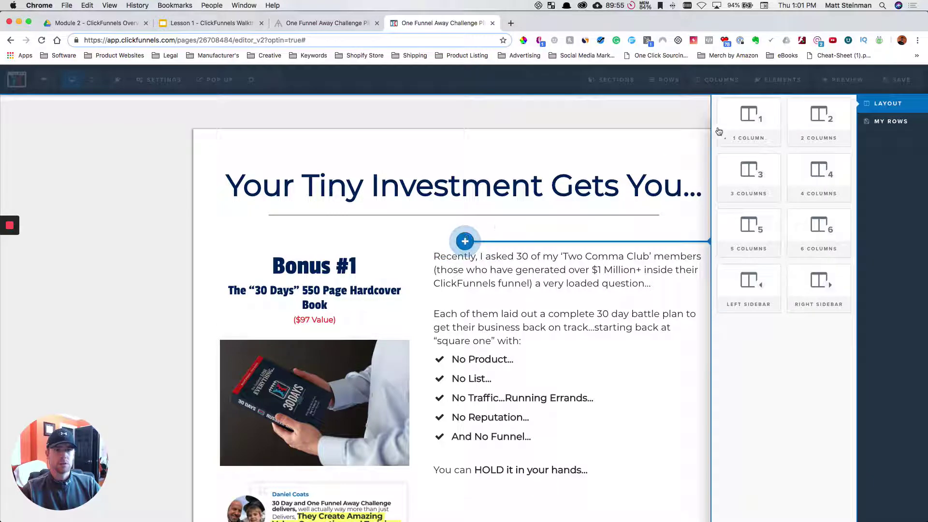
{"action": "left_click", "coordinate": [737, 127]}
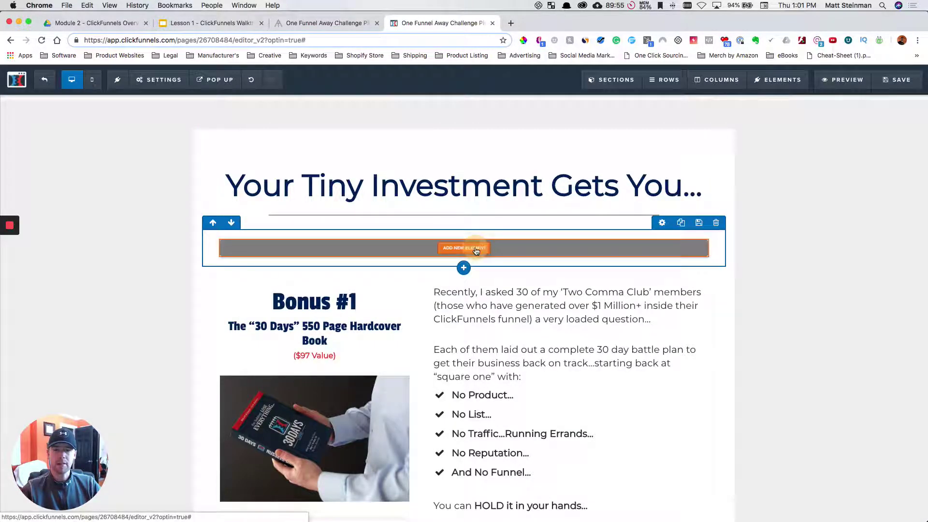
{"action": "left_click", "coordinate": [476, 250]}
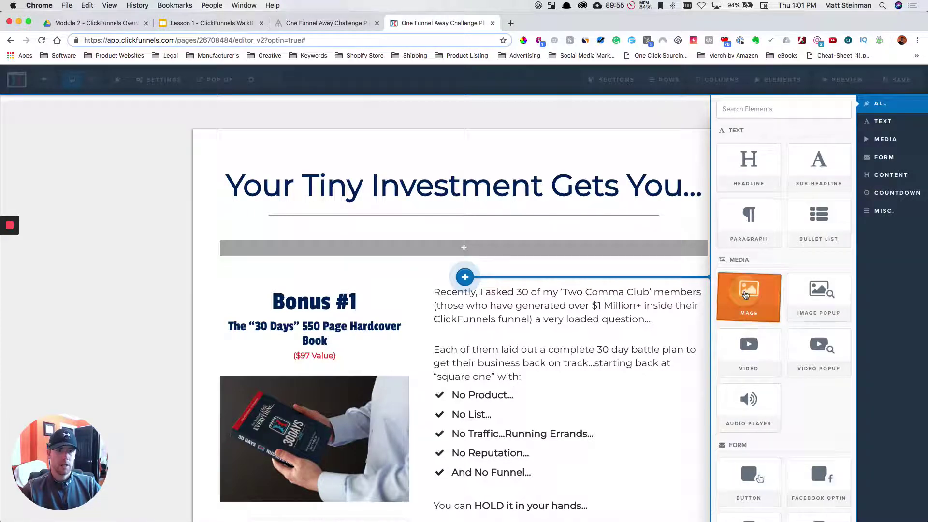
{"action": "left_click", "coordinate": [793, 301]}
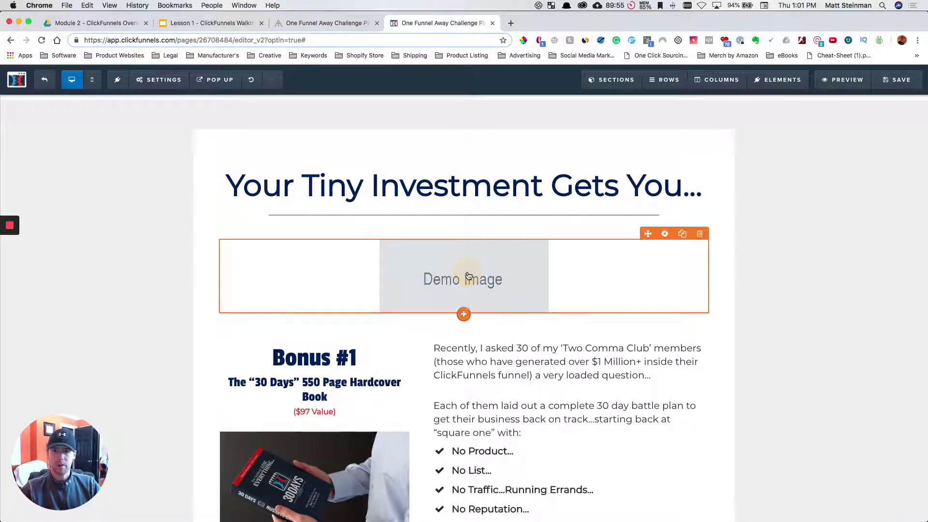
Replace the demo image with the itemized value list image from the uploaded library, ending in "Total Value: $3,126".
{"action": "left_click", "coordinate": [468, 277]}
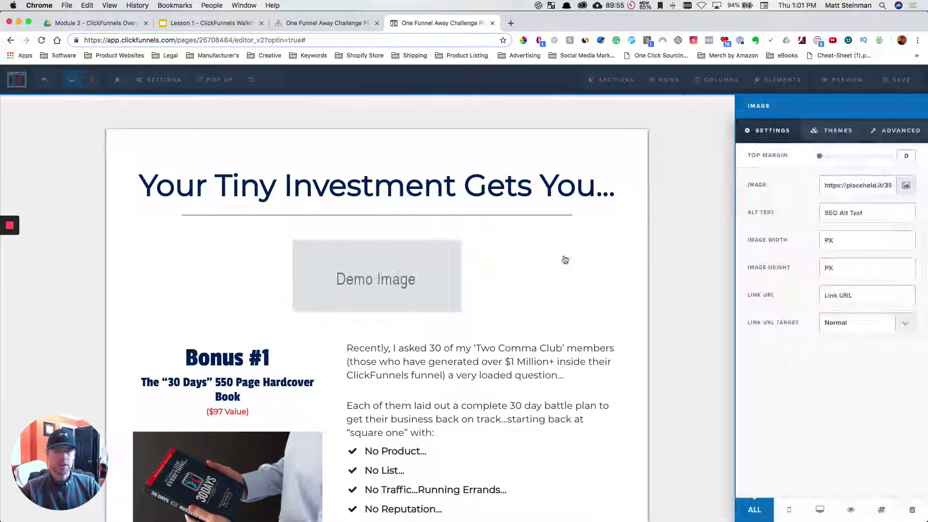
{"action": "left_click", "coordinate": [905, 186]}
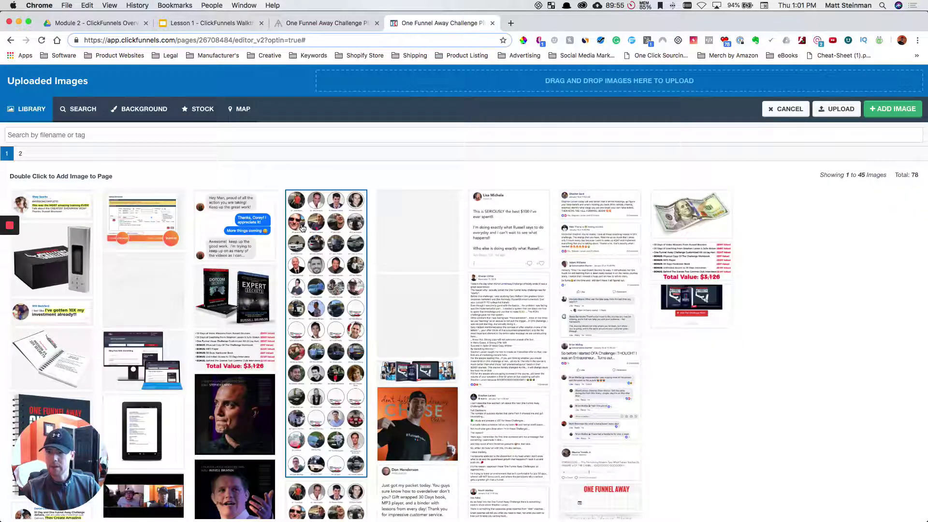
{"action": "scroll", "coordinate": [303, 227], "scroll_direction": "down", "scroll_amount": 2}
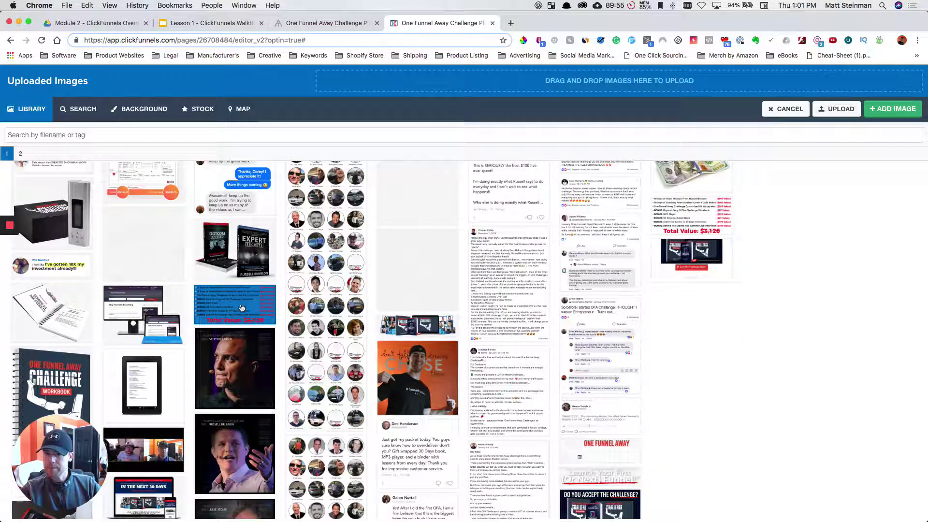
{"action": "left_click", "coordinate": [242, 308]}
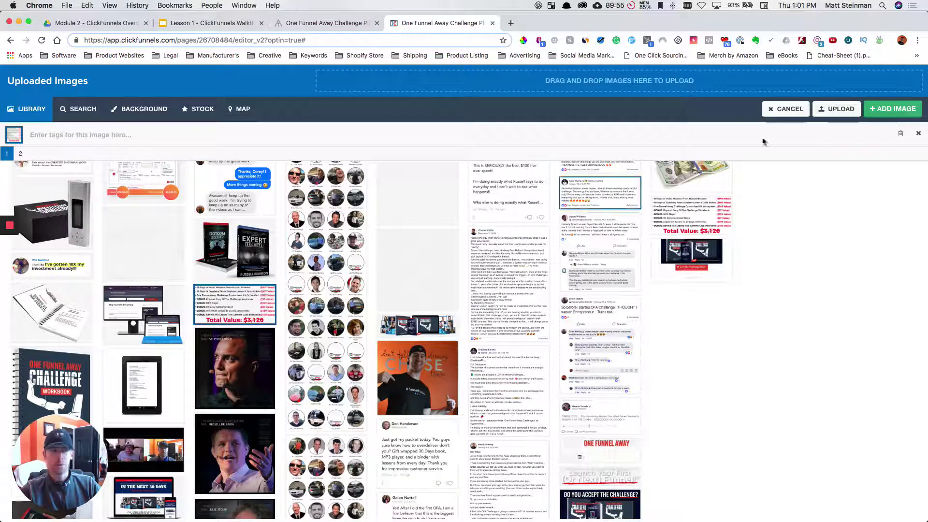
{"action": "left_click", "coordinate": [904, 109]}
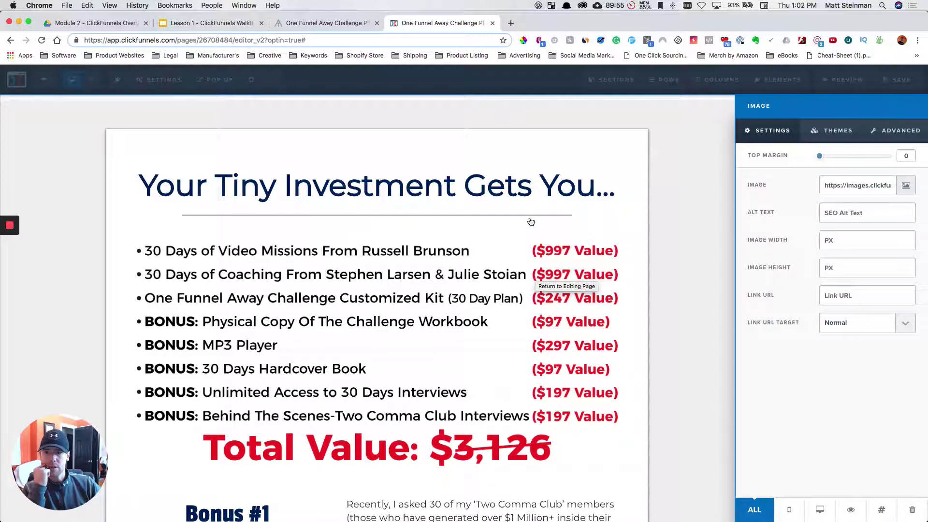
{"action": "left_click", "coordinate": [682, 294]}
Duplicate the blue "YOUR NO BRAINER OFFER" section and move the copy above the "Your Tiny Investment Gets You..." section.
{"action": "scroll", "coordinate": [452, 296], "scroll_direction": "down", "scroll_amount": 2}
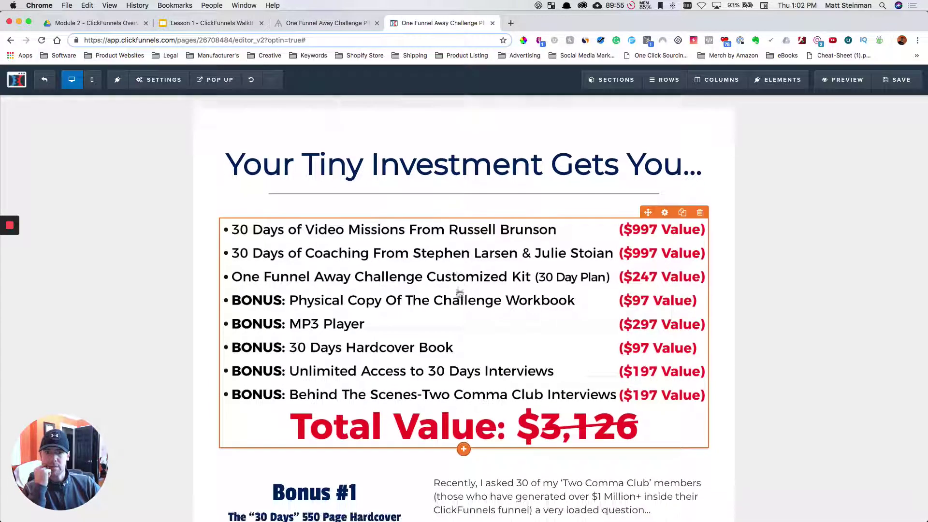
{"action": "scroll", "coordinate": [459, 293], "scroll_direction": "down", "scroll_amount": 1}
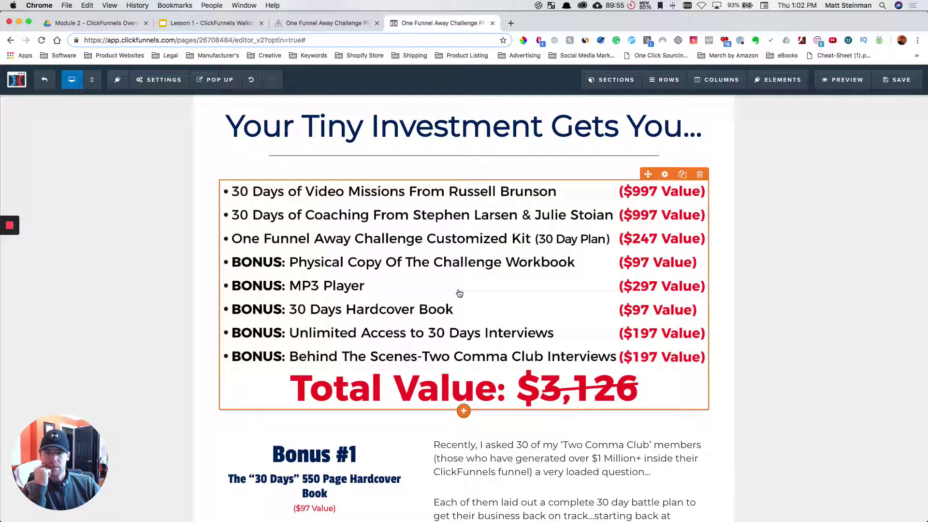
{"action": "scroll", "coordinate": [459, 293], "scroll_direction": "down", "scroll_amount": 4}
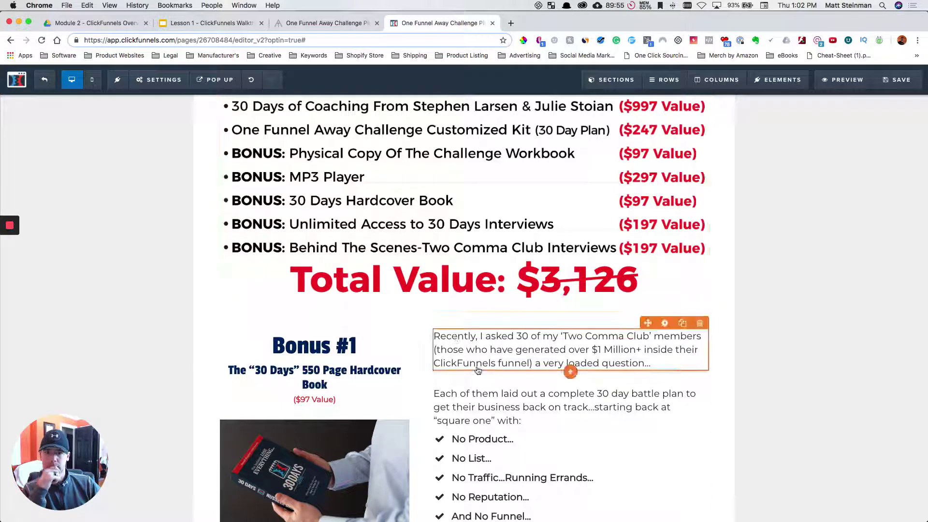
{"action": "scroll", "coordinate": [478, 355], "scroll_direction": "down", "scroll_amount": 5}
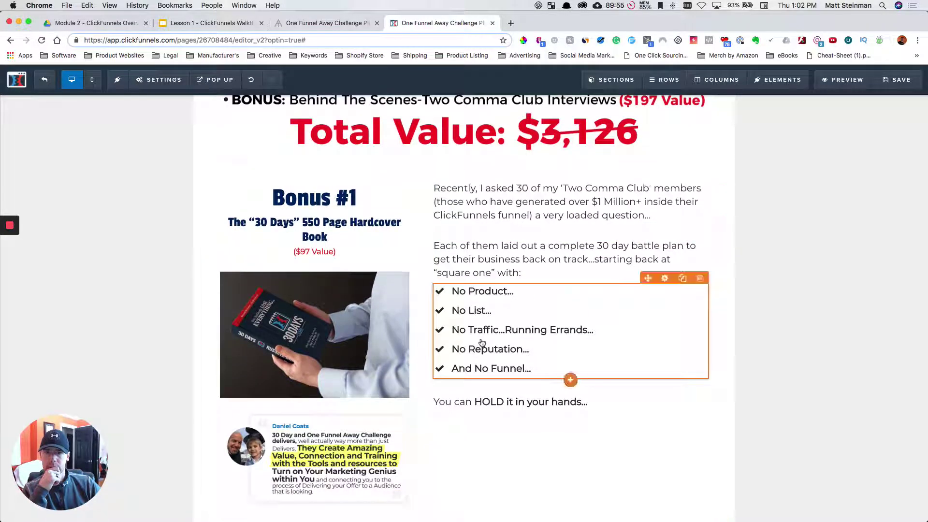
{"action": "scroll", "coordinate": [482, 342], "scroll_direction": "down", "scroll_amount": 8}
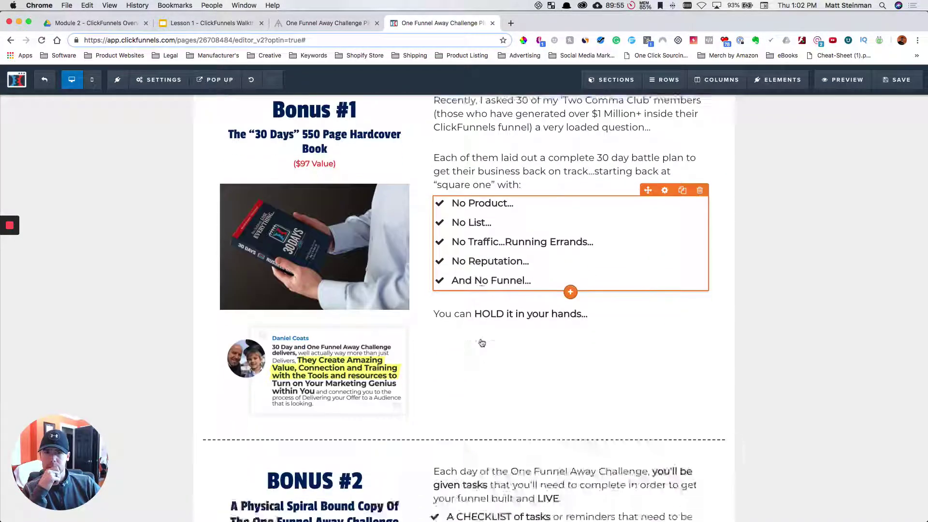
{"action": "scroll", "coordinate": [482, 342], "scroll_direction": "down", "scroll_amount": 20}
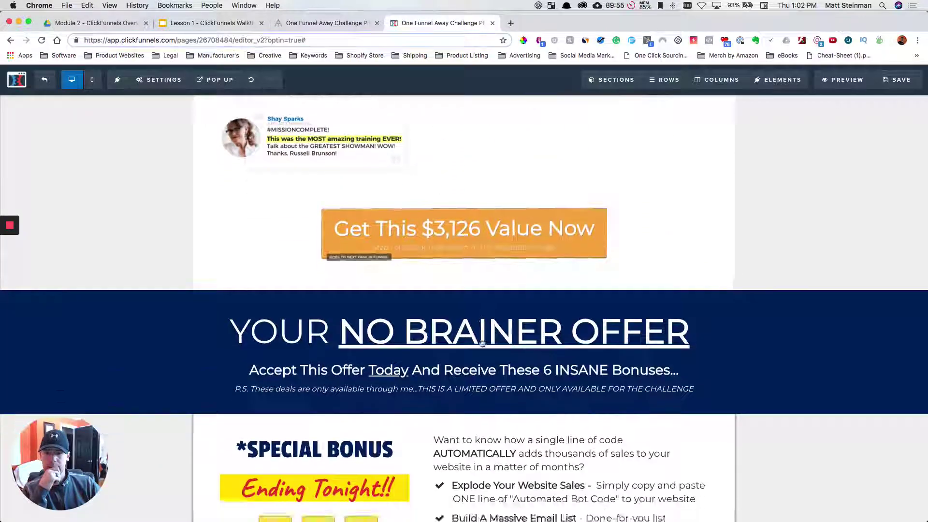
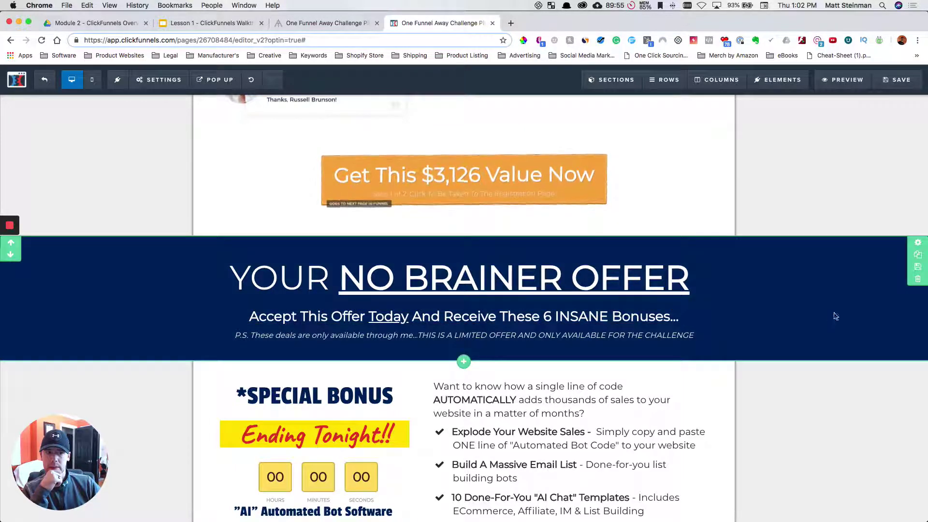
{"action": "left_click", "coordinate": [918, 256]}
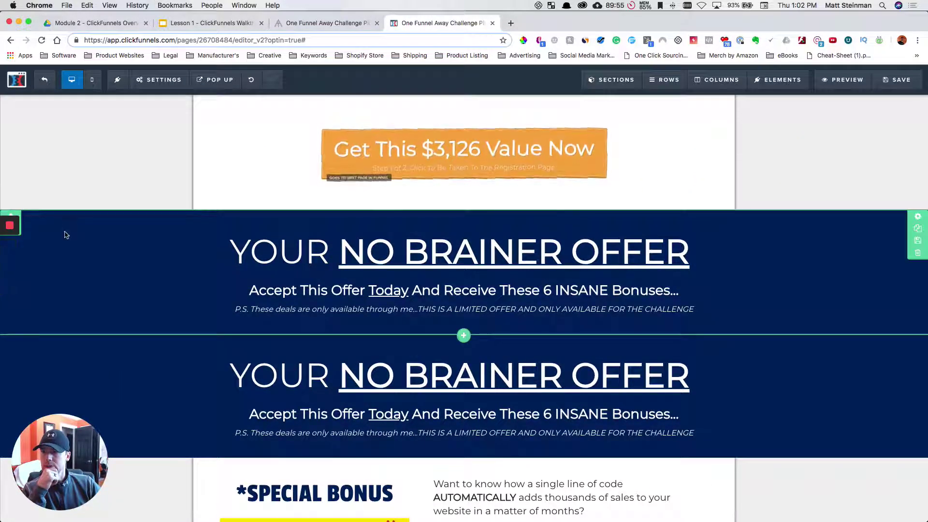
{"action": "scroll", "coordinate": [66, 234], "scroll_direction": "down", "scroll_amount": 2}
{"action": "left_click", "coordinate": [10, 171]}
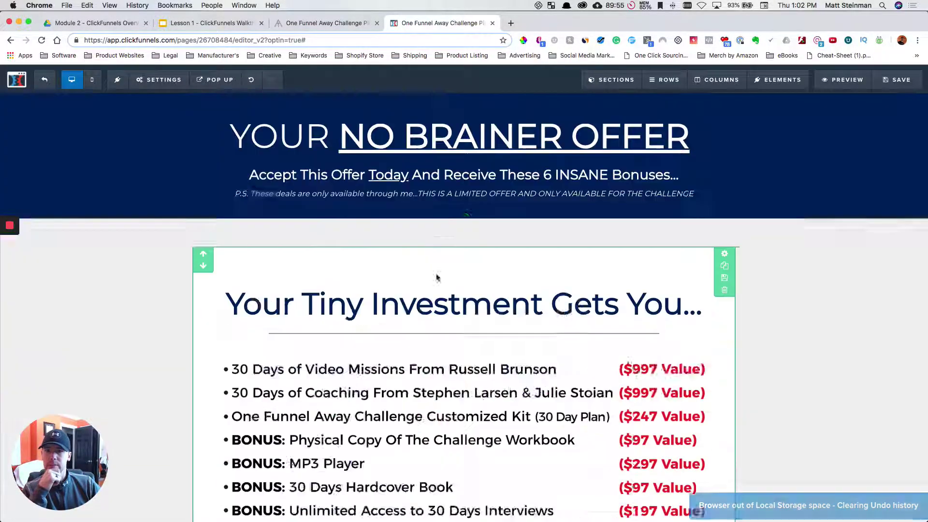
{"action": "scroll", "coordinate": [437, 274], "scroll_direction": "up", "scroll_amount": 5}
{"action": "scroll", "coordinate": [437, 276], "scroll_direction": "down", "scroll_amount": 5}
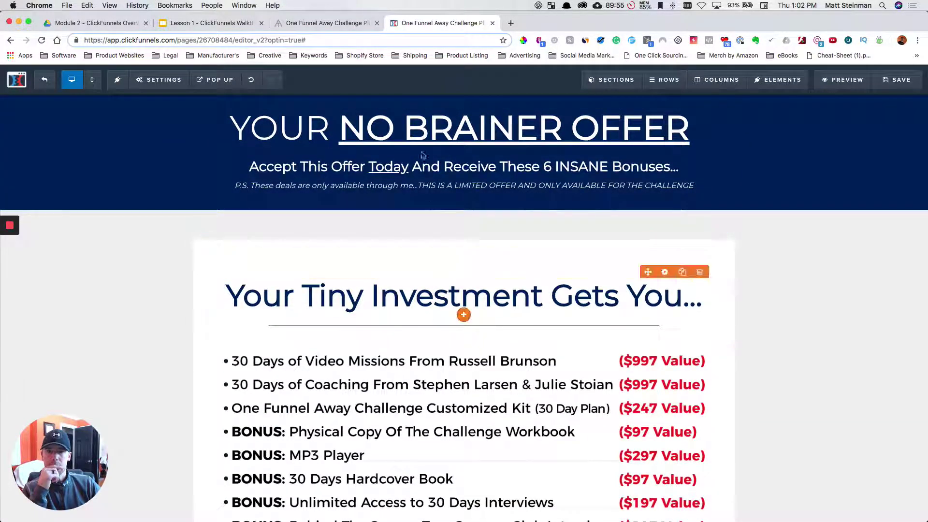
Replace the headline in the upper copy of the blue banner with "Your Tiny Investment Gets You...".
{"action": "left_click", "coordinate": [416, 128]}
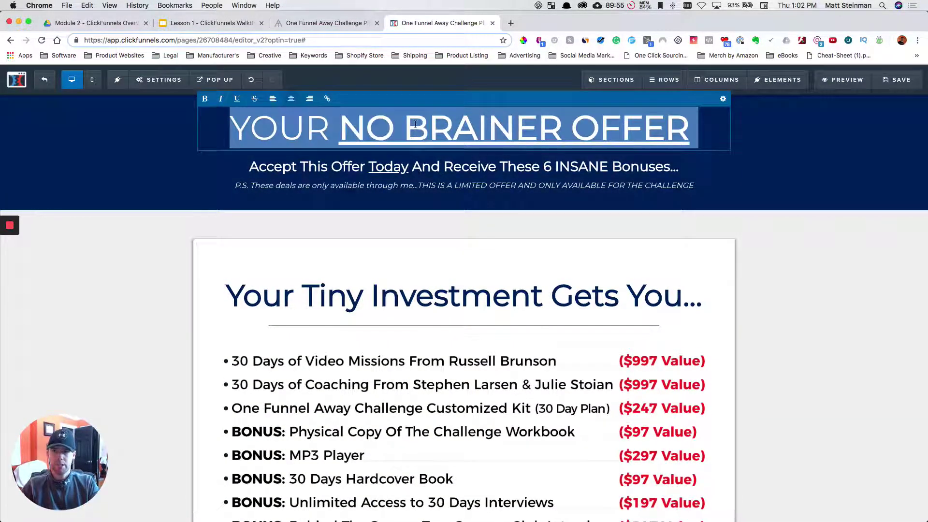
{"action": "type", "text": "Your Tiny "}
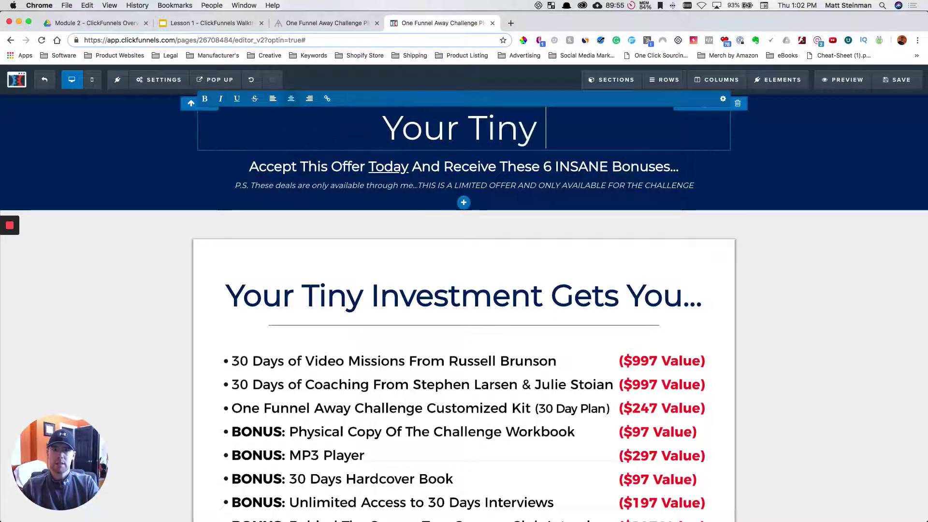
{"action": "type", "text": "Investment Gets"}
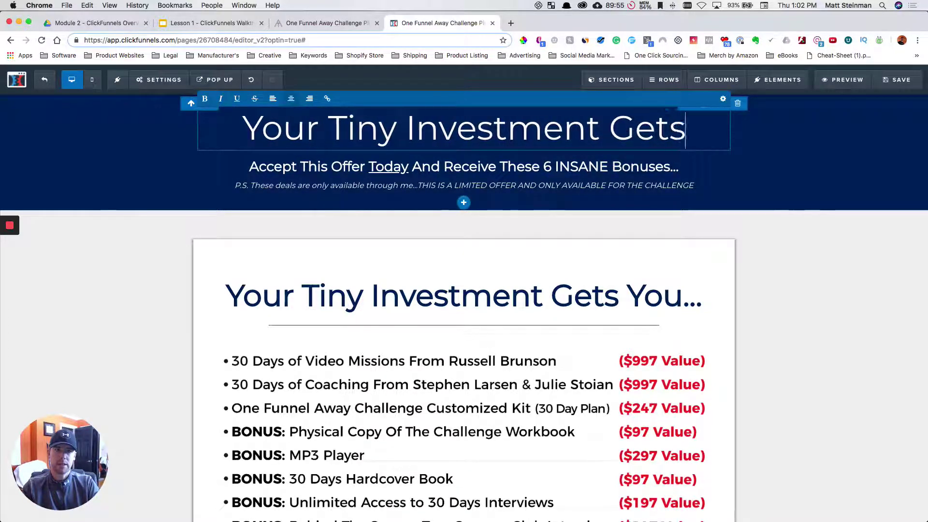
{"action": "type", "text": " You..."}
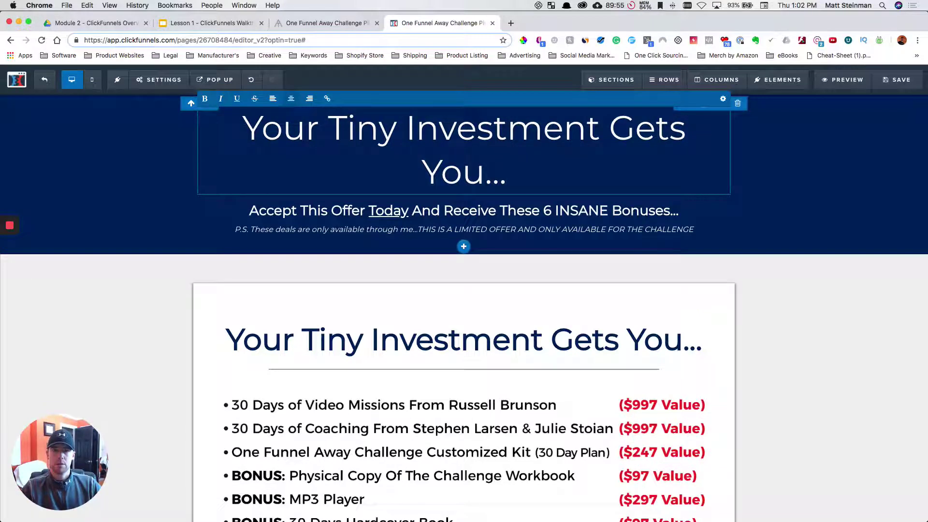
Reduce the blue banner headline's font size to 66 so it fits on one line.
{"action": "key", "text": "super+a"}
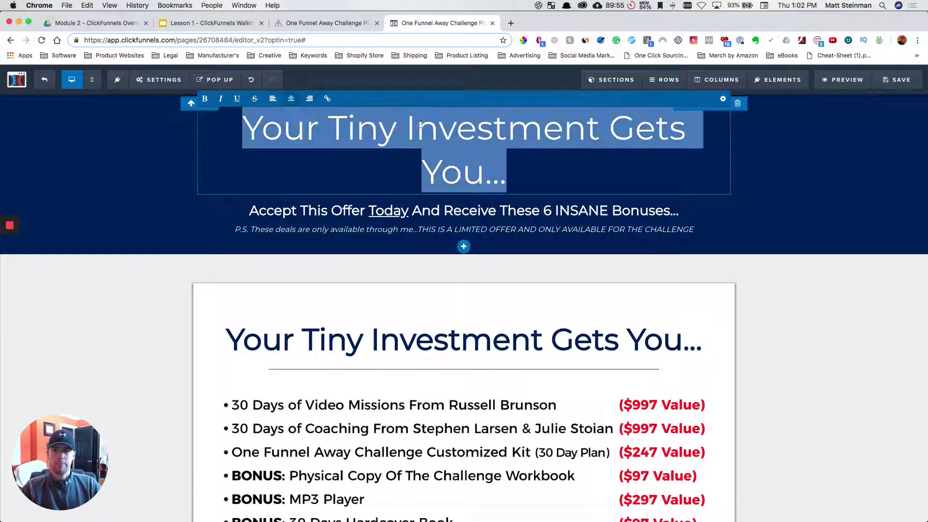
{"action": "left_click", "coordinate": [724, 99]}
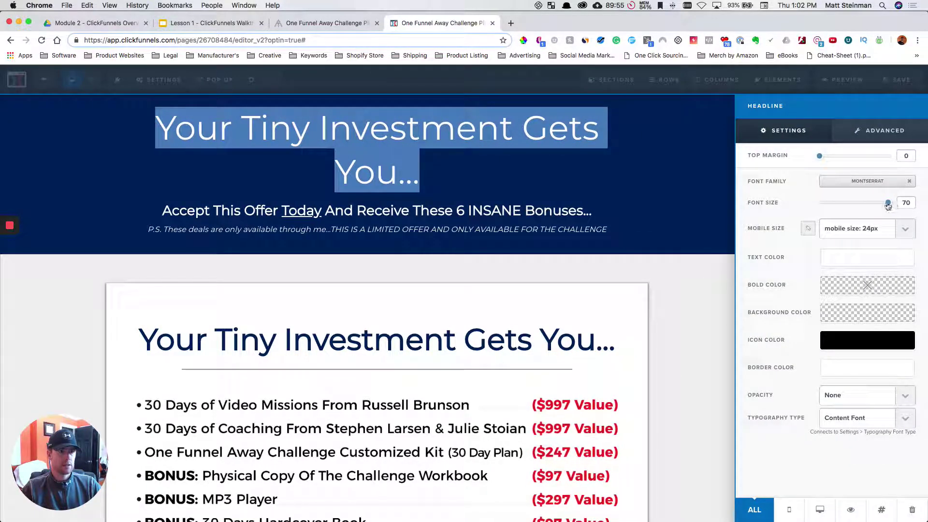
{"action": "left_click_drag", "start_coordinate": [888, 206], "coordinate": [883, 205]}
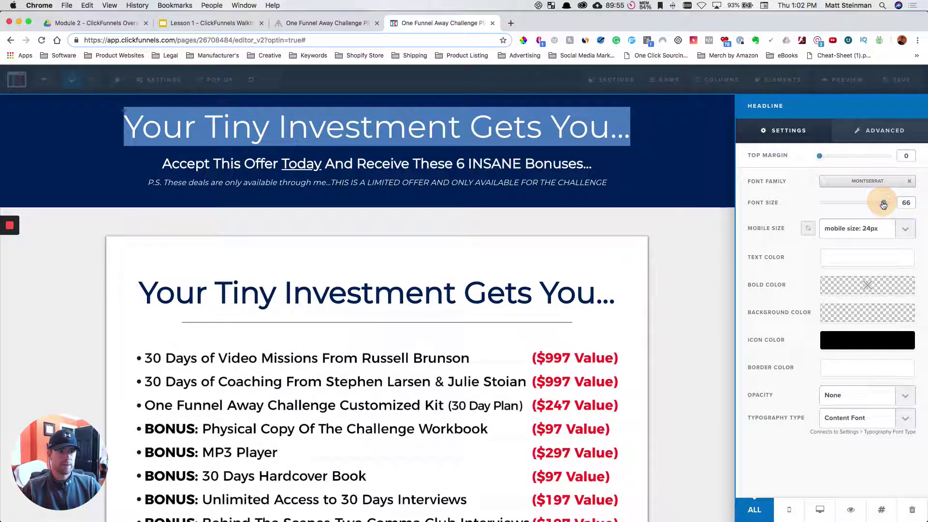
{"action": "left_click", "coordinate": [635, 221]}
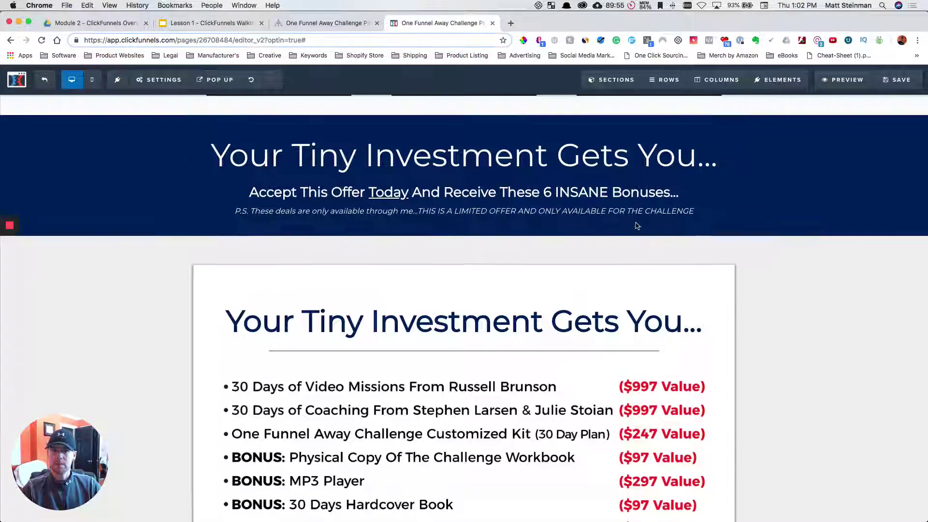
Delete the "Accept This Offer Today..." sub-headline and the italic P.S. line from the blue "Your Tiny Investment Gets You..." banner.
{"action": "left_click", "coordinate": [519, 193]}
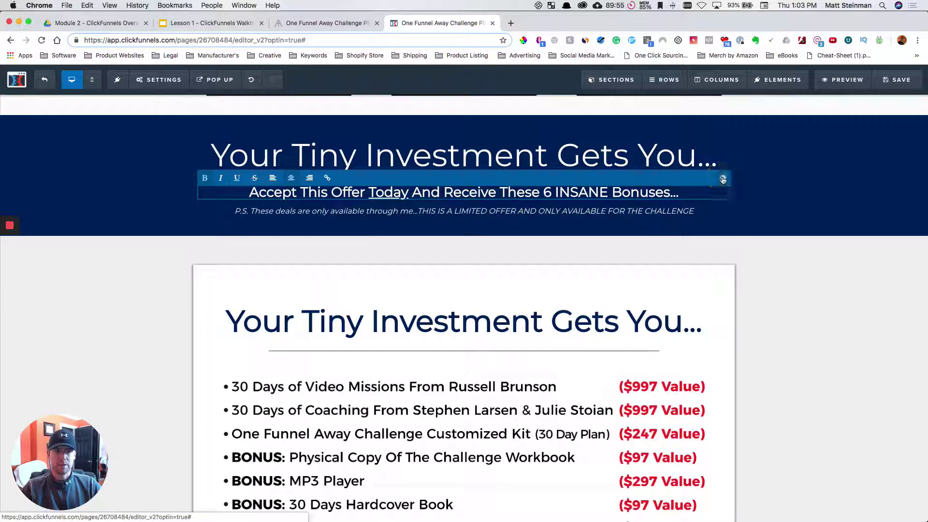
{"action": "left_click", "coordinate": [825, 360]}
{"action": "left_click", "coordinate": [694, 347]}
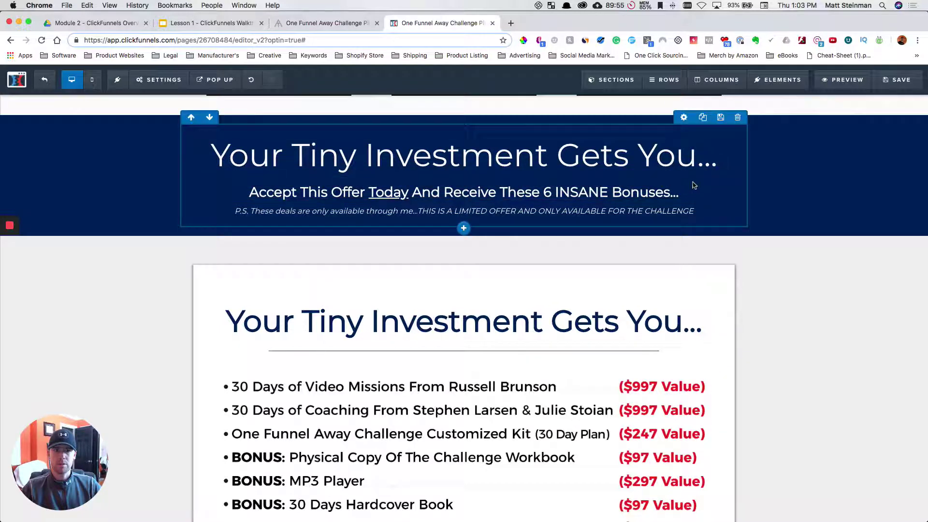
{"action": "left_click", "coordinate": [722, 181]}
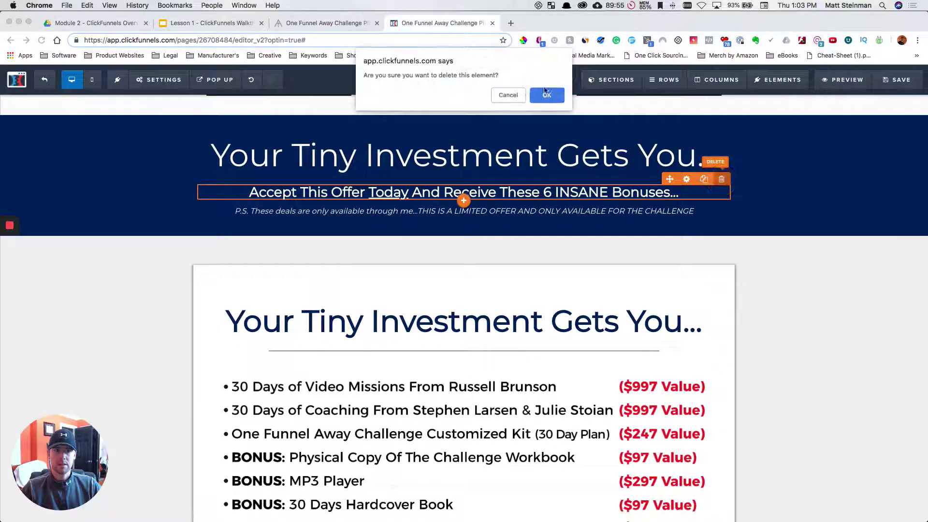
{"action": "left_click", "coordinate": [543, 94]}
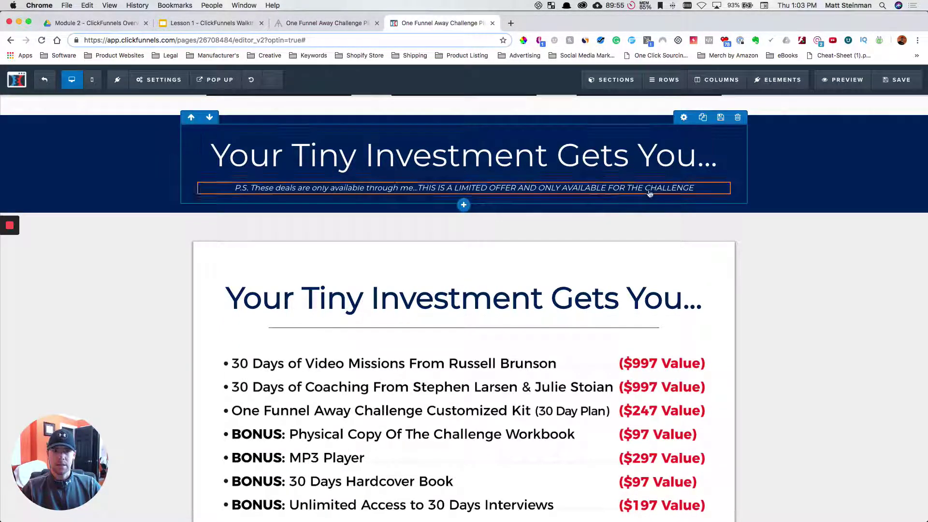
{"action": "left_click", "coordinate": [721, 178]}
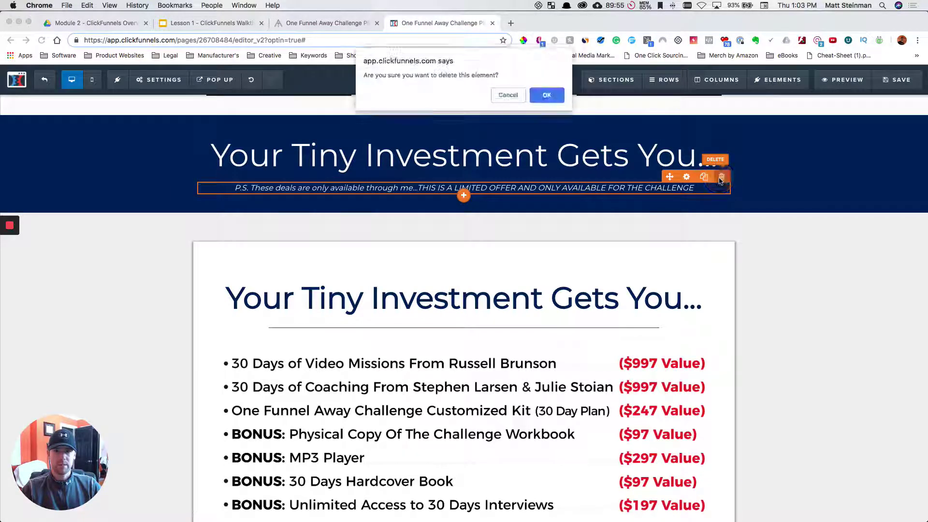
{"action": "left_click", "coordinate": [547, 95]}
Delete the duplicate "Your Tiny Investment Gets You..." headline and its divider row from the white section above the value list.
{"action": "scroll", "coordinate": [805, 254], "scroll_direction": "up", "scroll_amount": 1}
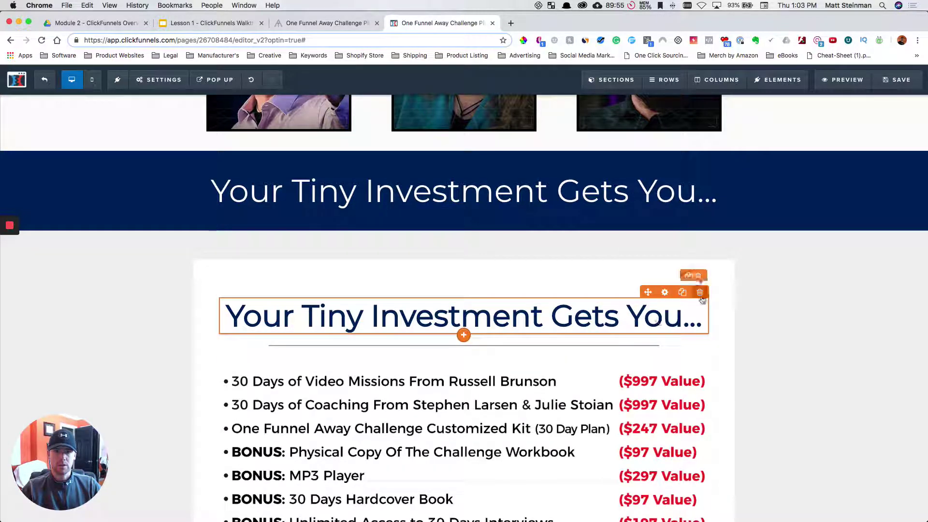
{"action": "left_click", "coordinate": [701, 296]}
{"action": "left_click", "coordinate": [544, 94]}
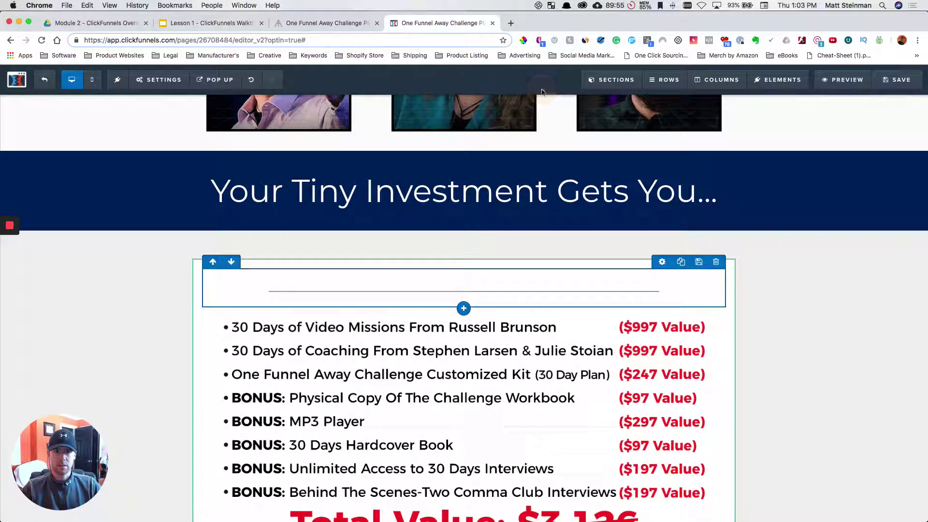
{"action": "left_click", "coordinate": [718, 262]}
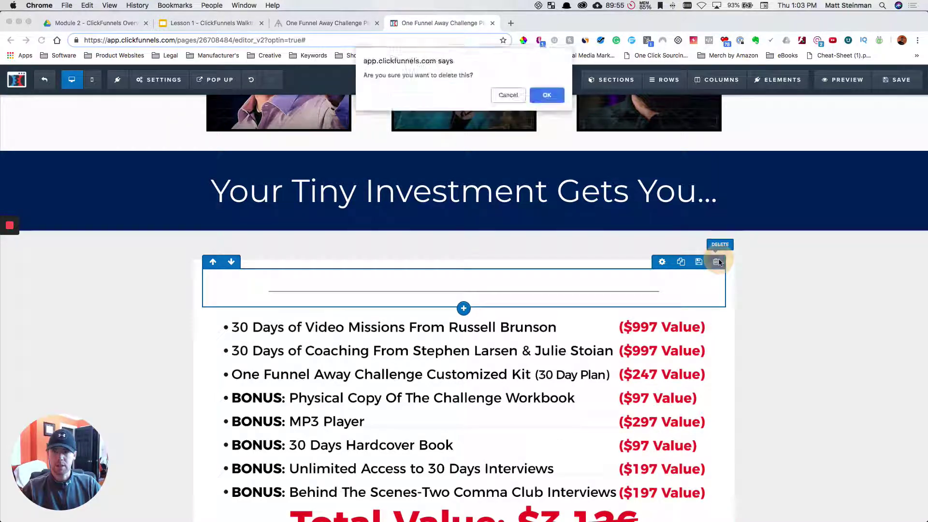
{"action": "left_click", "coordinate": [550, 101]}
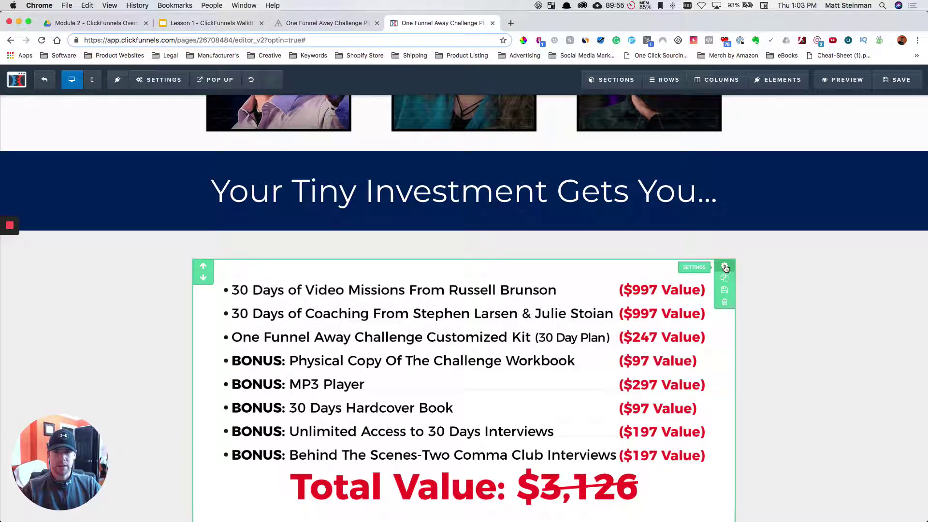
Set the white value list section's top margin to 0 and its top padding to 60.
{"action": "left_click", "coordinate": [726, 267]}
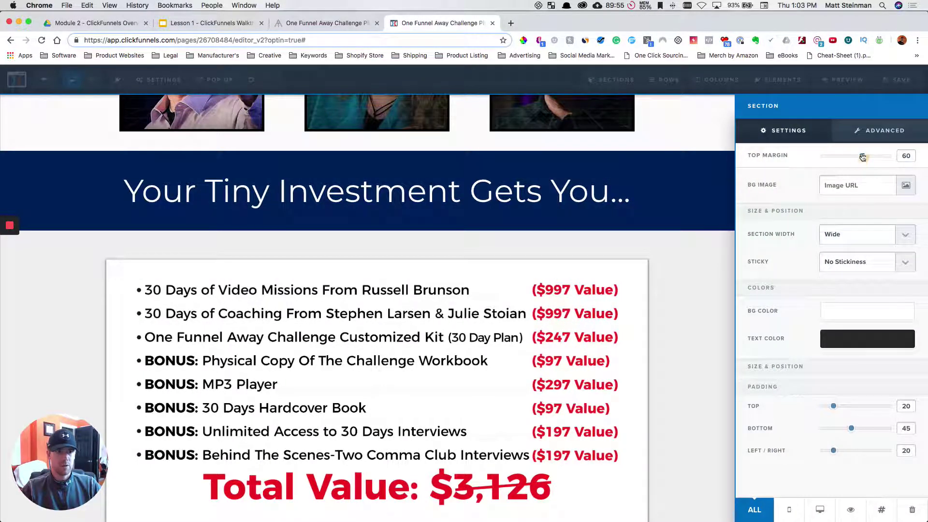
{"action": "left_click_drag", "start_coordinate": [863, 158], "coordinate": [771, 162]}
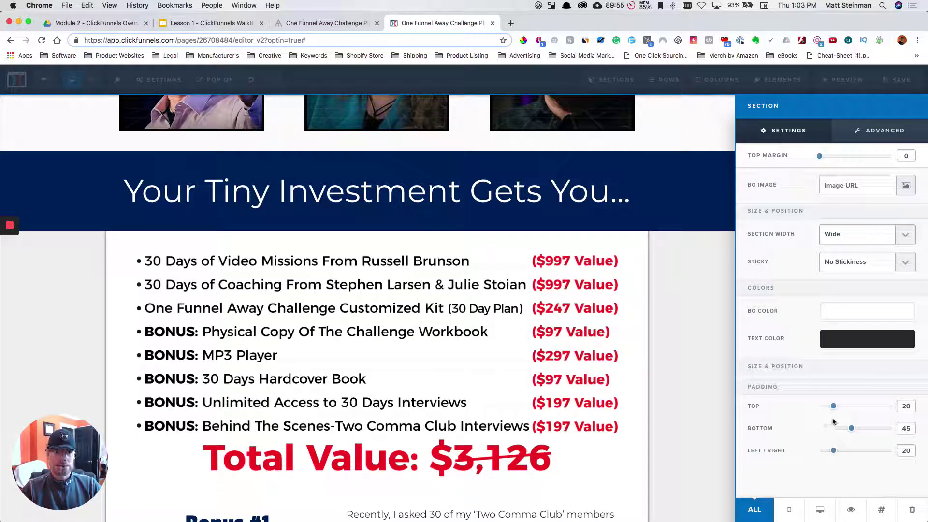
{"action": "left_click_drag", "start_coordinate": [836, 408], "coordinate": [862, 410]}
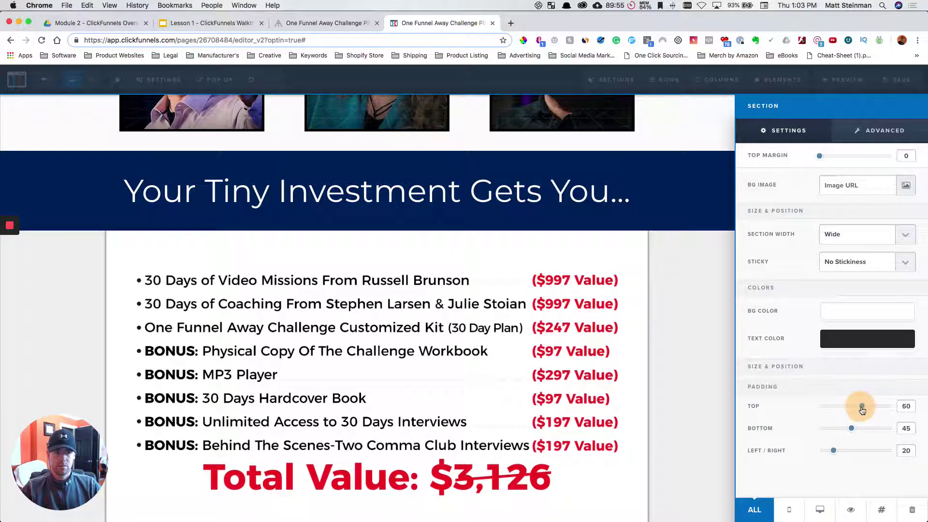
{"action": "left_click", "coordinate": [713, 410]}
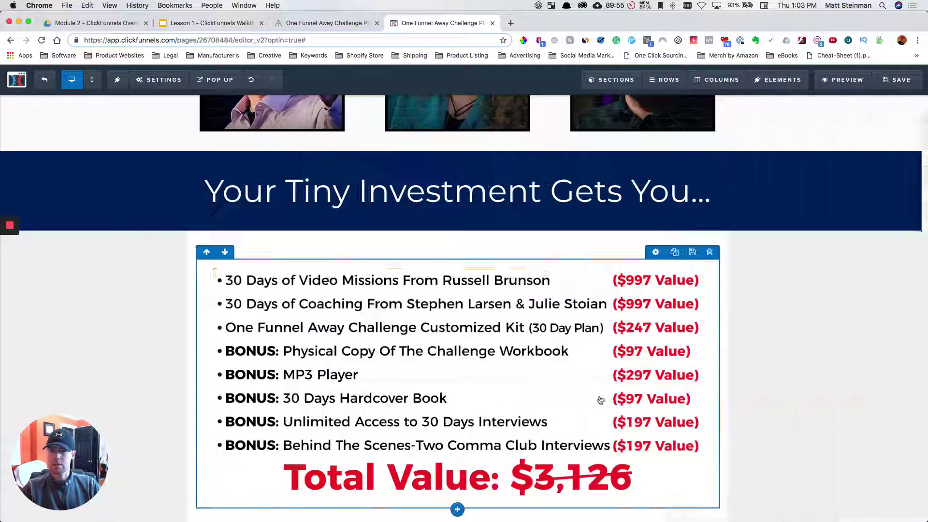
Add a divider element directly below the value list image, above the Bonus #1 row.
{"action": "scroll", "coordinate": [601, 401], "scroll_direction": "down", "scroll_amount": 3}
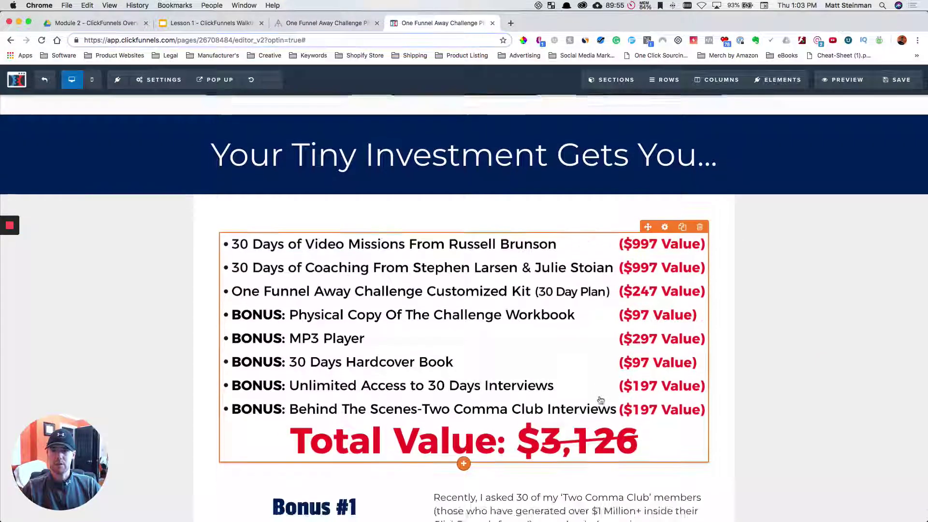
{"action": "scroll", "coordinate": [545, 296], "scroll_direction": "down", "scroll_amount": 3}
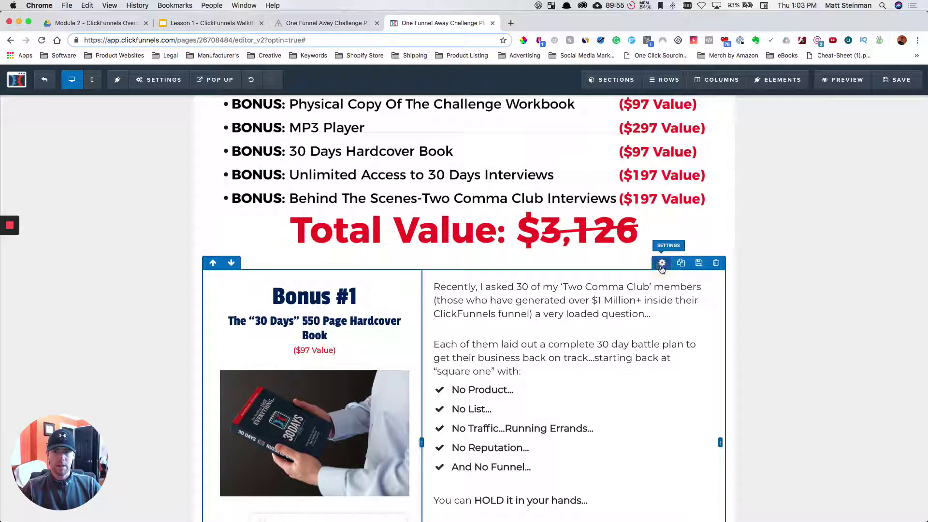
{"action": "left_click", "coordinate": [662, 264]}
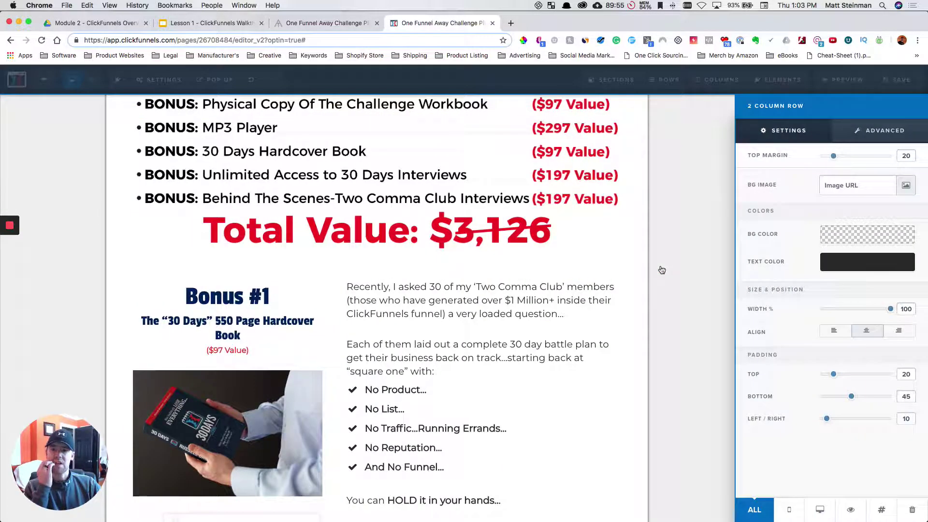
{"action": "left_click", "coordinate": [662, 267]}
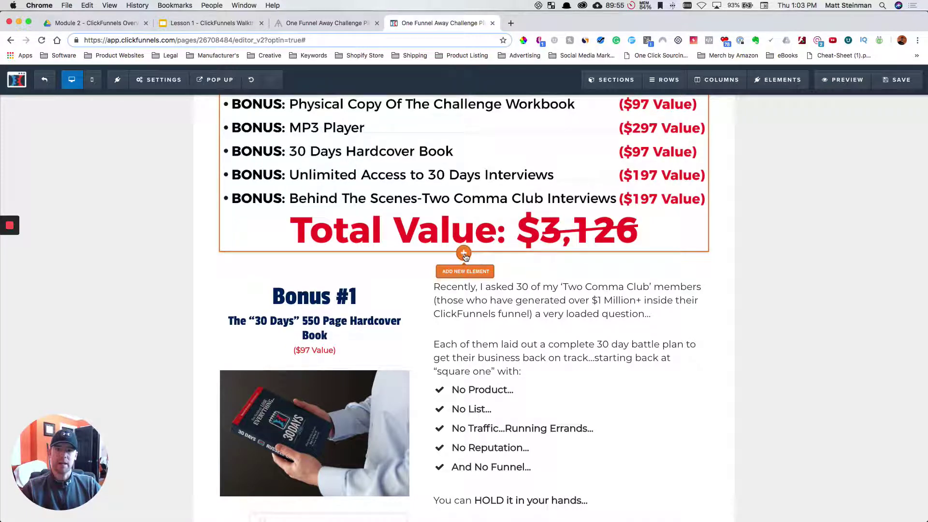
{"action": "left_click", "coordinate": [464, 254]}
{"action": "scroll", "coordinate": [738, 354], "scroll_direction": "down", "scroll_amount": 15}
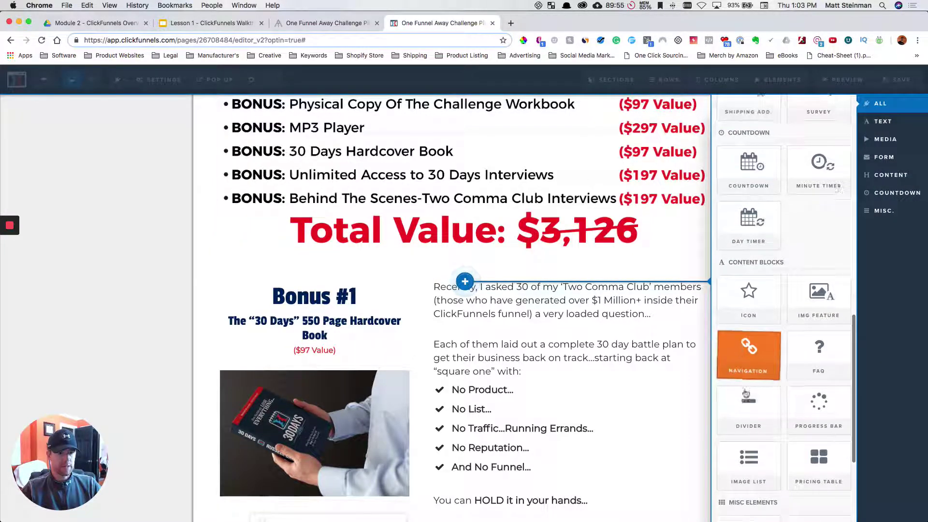
{"action": "left_click", "coordinate": [745, 401]}
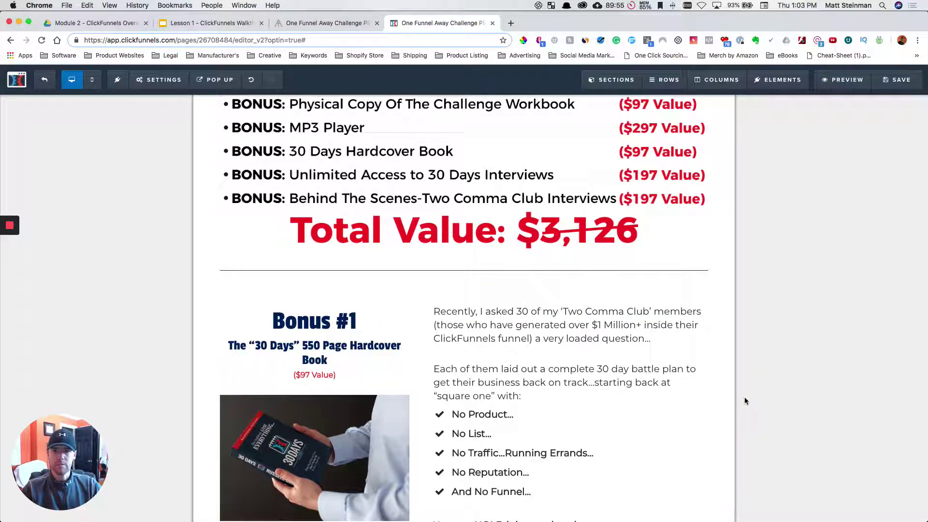
Set the new divider's width to 80 Percent, its alignment to Center and its height to 2px.
{"action": "mouse_move", "coordinate": [578, 274]}
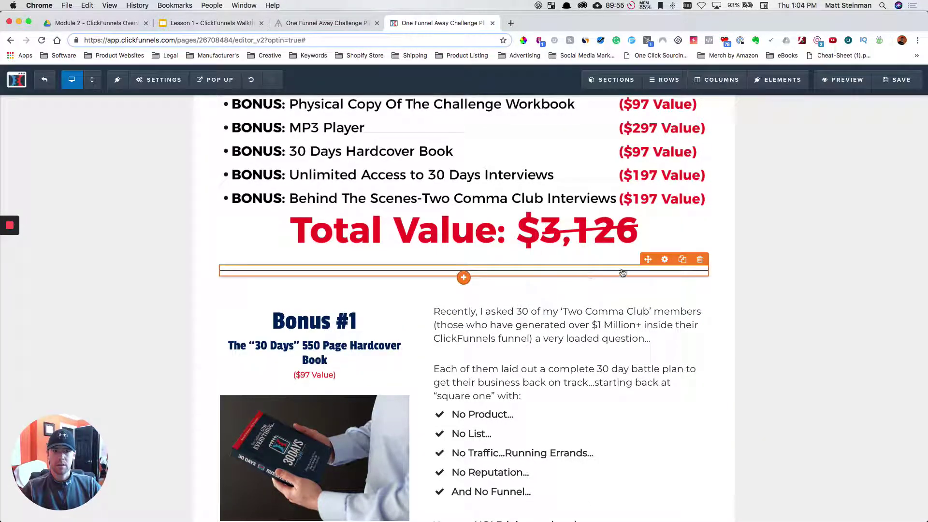
{"action": "left_click", "coordinate": [665, 260]}
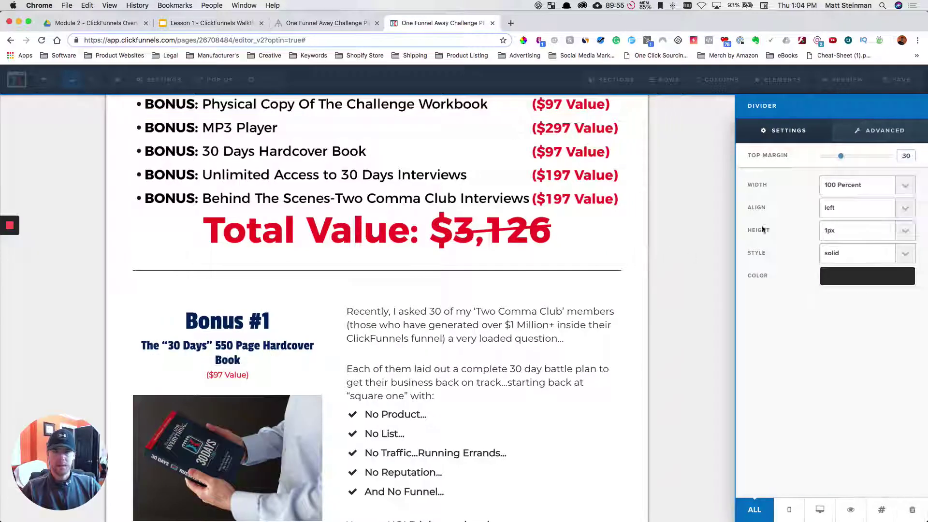
{"action": "left_click", "coordinate": [878, 190]}
{"action": "left_click", "coordinate": [868, 201]}
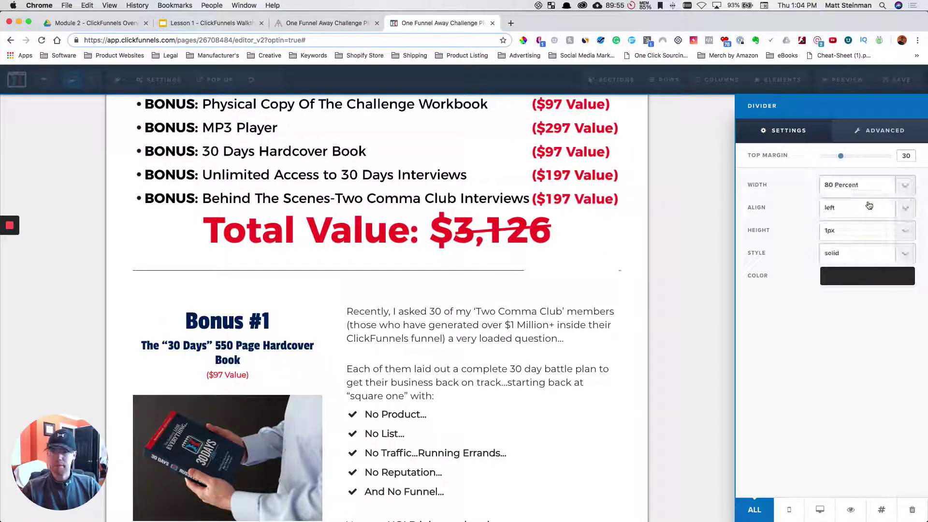
{"action": "left_click", "coordinate": [869, 206]}
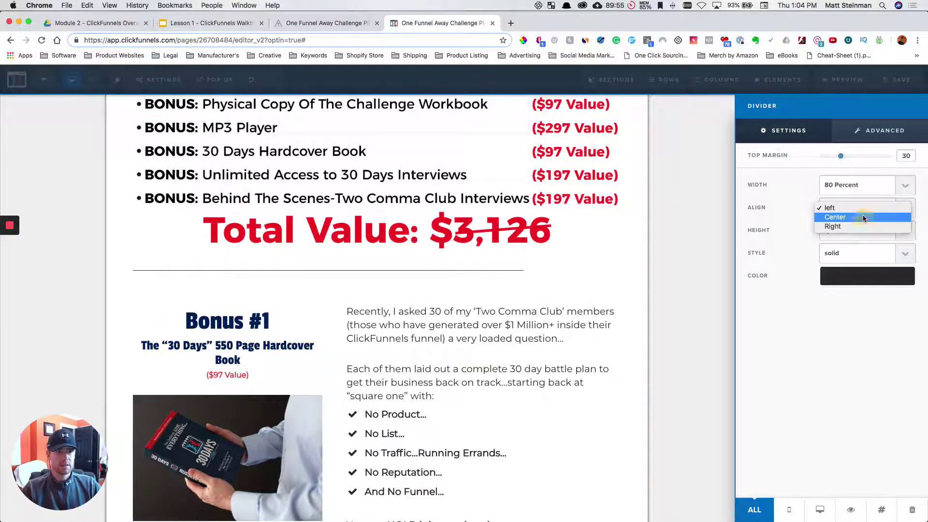
{"action": "left_click", "coordinate": [853, 216]}
{"action": "left_click", "coordinate": [861, 231]}
{"action": "left_click", "coordinate": [860, 240]}
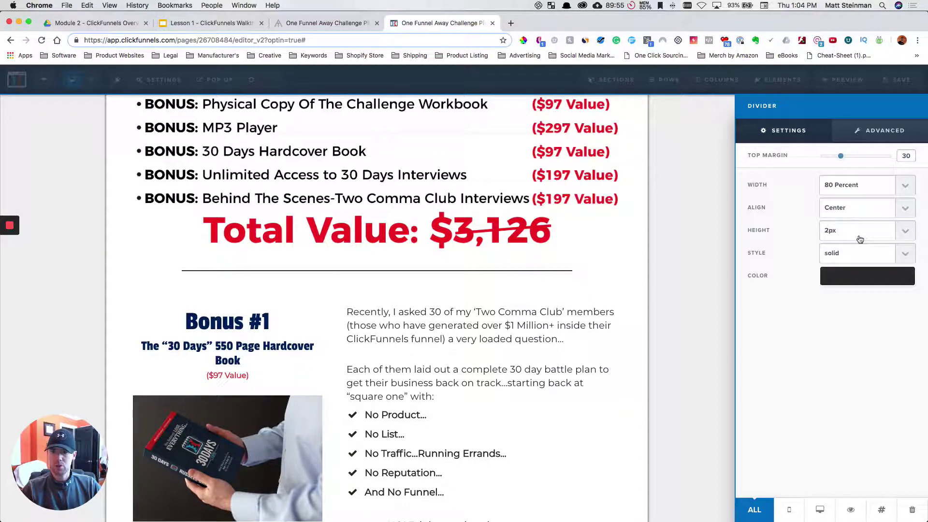
Lighten the divider's color to a translucent grey, rgba(158, 158, 158, 0.42), and increase its top margin to about 45.
{"action": "left_click", "coordinate": [854, 278]}
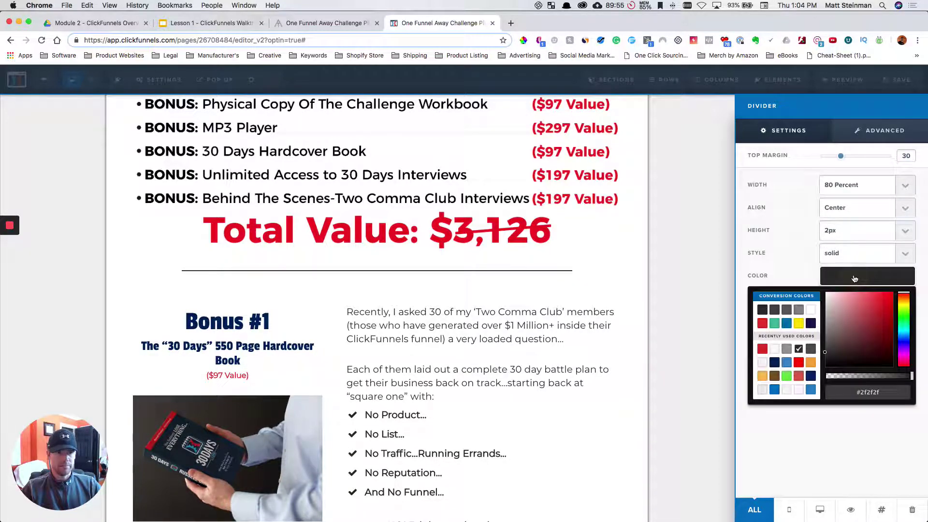
{"action": "left_click_drag", "start_coordinate": [912, 378], "coordinate": [862, 376]}
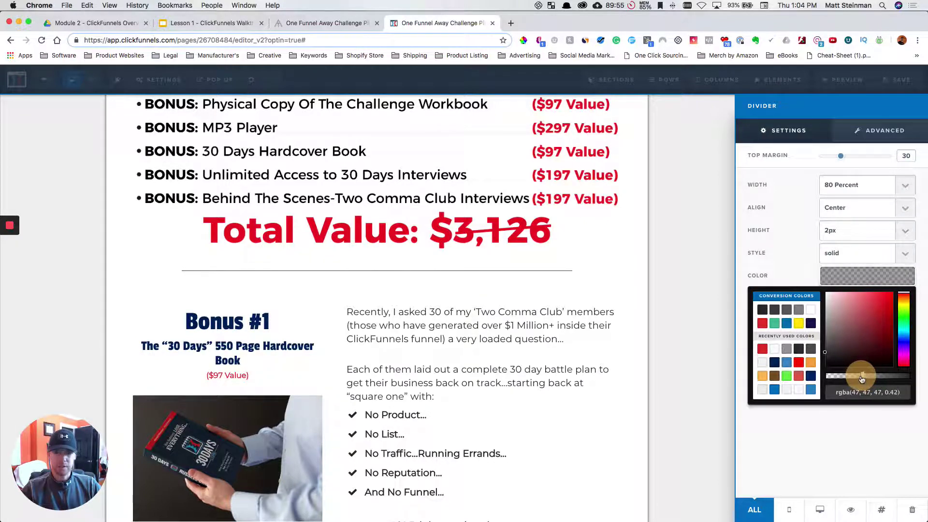
{"action": "left_click_drag", "start_coordinate": [832, 347], "coordinate": [824, 323]}
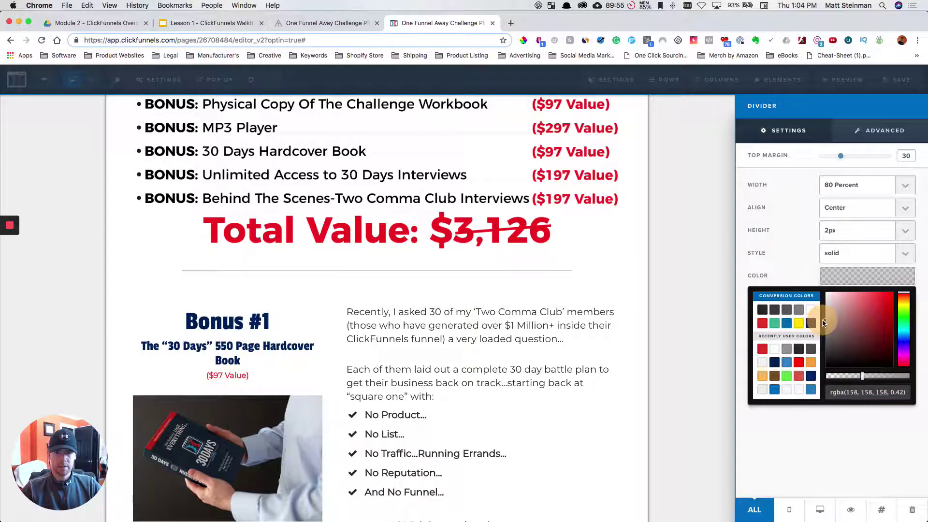
{"action": "left_click", "coordinate": [861, 420]}
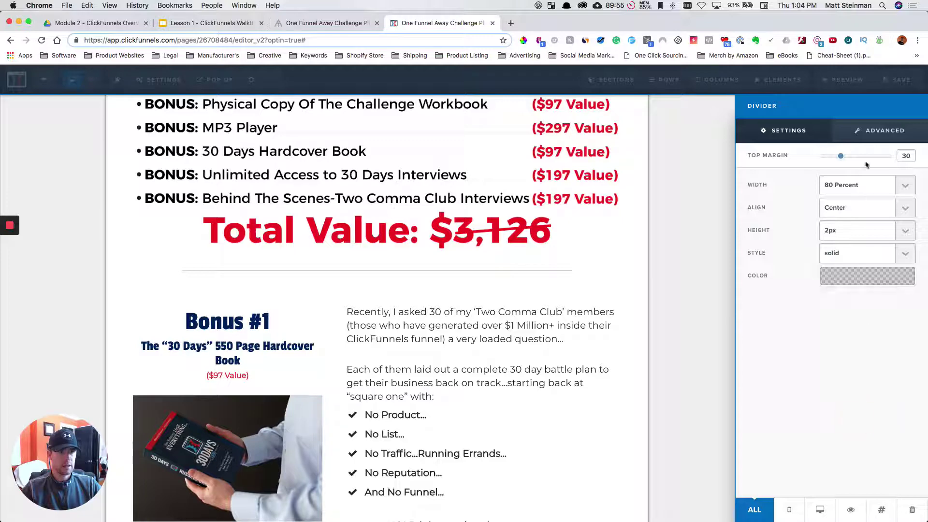
{"action": "left_click_drag", "start_coordinate": [849, 159], "coordinate": [851, 158]}
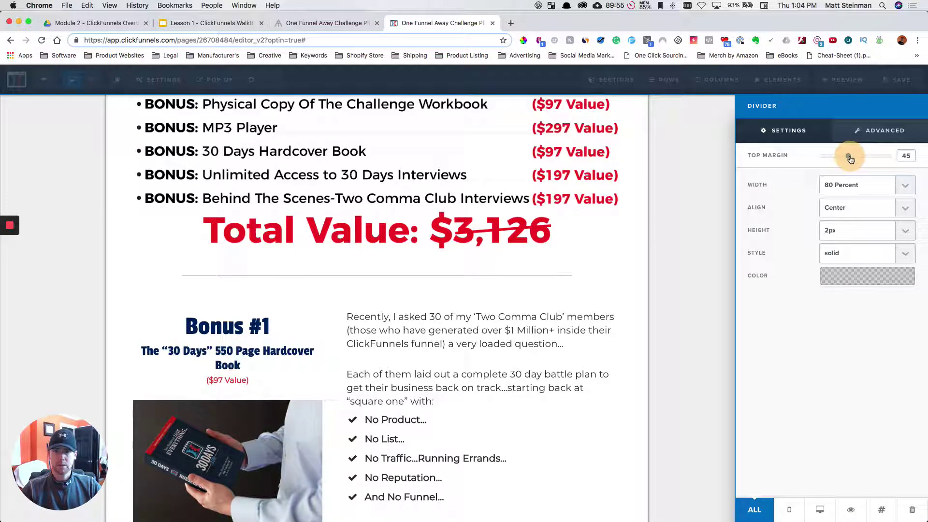
{"action": "left_click", "coordinate": [706, 288]}
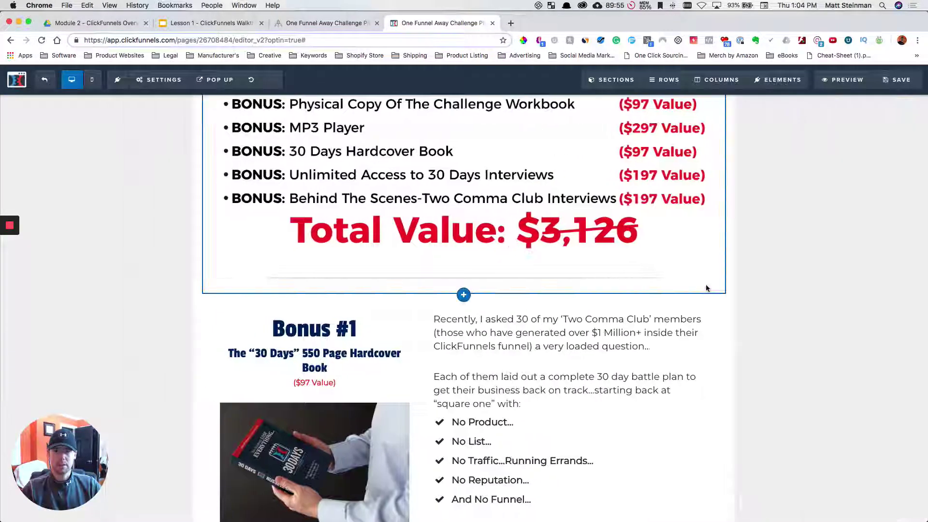
Insert "100$" before "Investment" in the blue banner's "Your Tiny Investment Gets You..." headline.
{"action": "scroll", "coordinate": [586, 296], "scroll_direction": "up", "scroll_amount": 10}
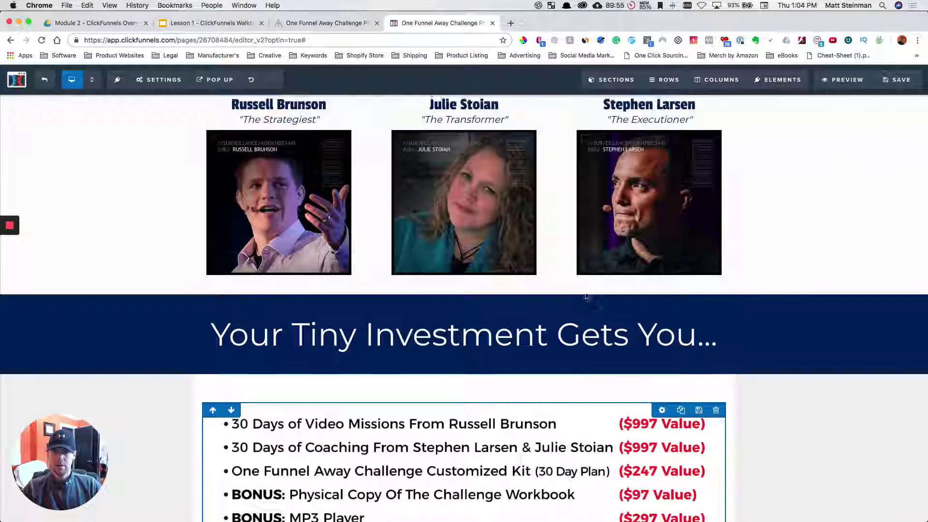
{"action": "scroll", "coordinate": [586, 296], "scroll_direction": "up", "scroll_amount": 12}
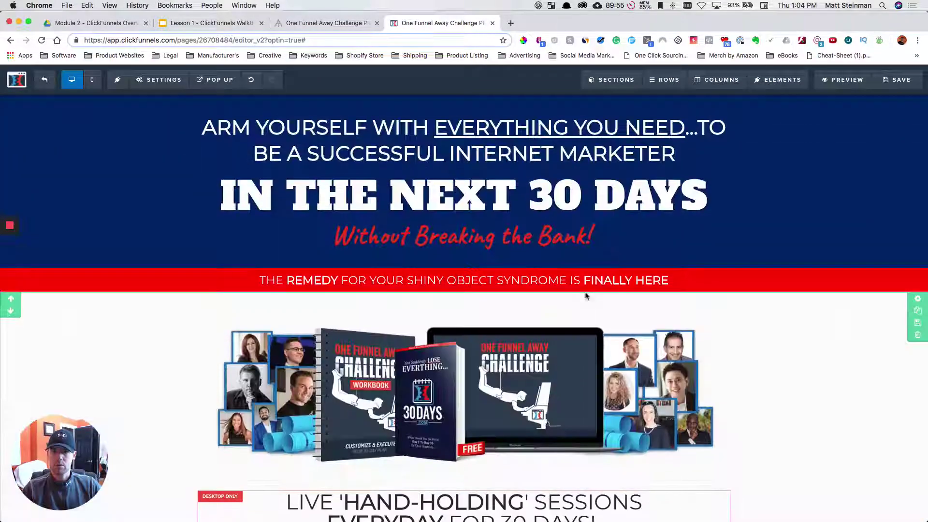
{"action": "scroll", "coordinate": [586, 296], "scroll_direction": "down", "scroll_amount": 5}
{"action": "scroll", "coordinate": [587, 296], "scroll_direction": "down", "scroll_amount": 11}
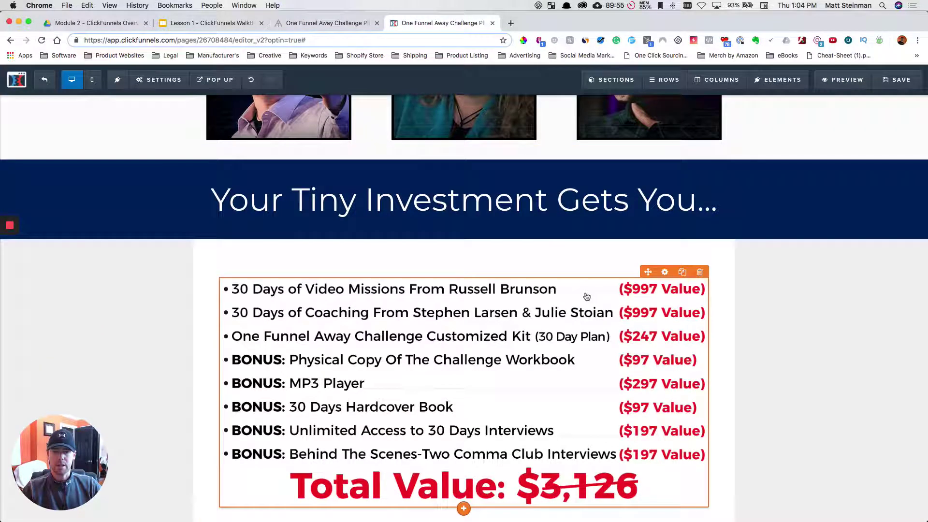
{"action": "left_click", "coordinate": [493, 201]}
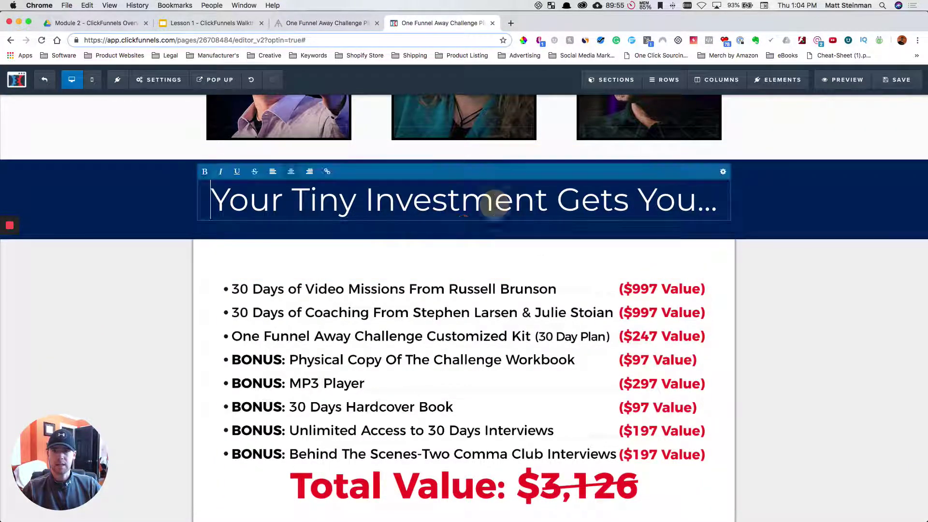
{"action": "left_click", "coordinate": [365, 197]}
{"action": "type", "text": "100$"}
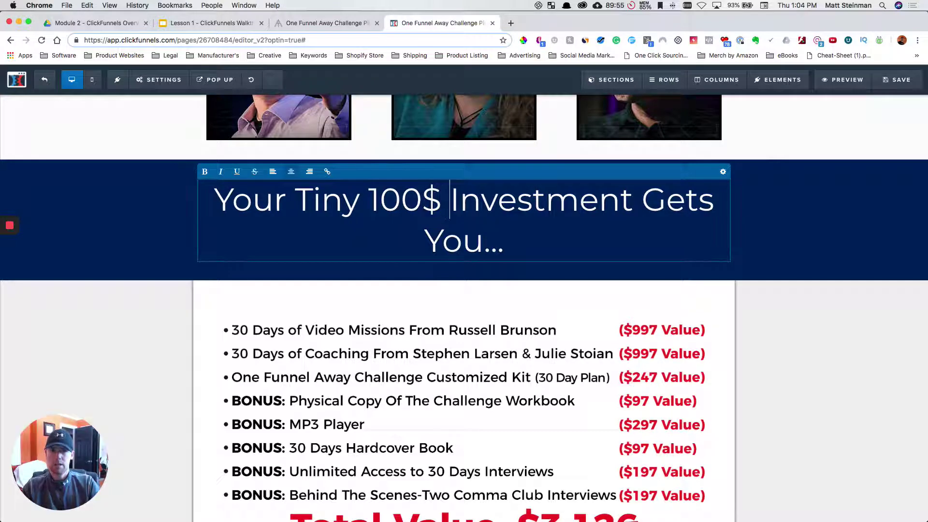
Correct the price in the blue banner's headline from "100$" to "$100".
{"action": "key", "text": "BackSpace"}
{"action": "key", "text": "BackSpace"}
{"action": "key", "text": "BackSpace"}
{"action": "key", "text": "BackSpace"}
{"action": "type", "text": "$100"}
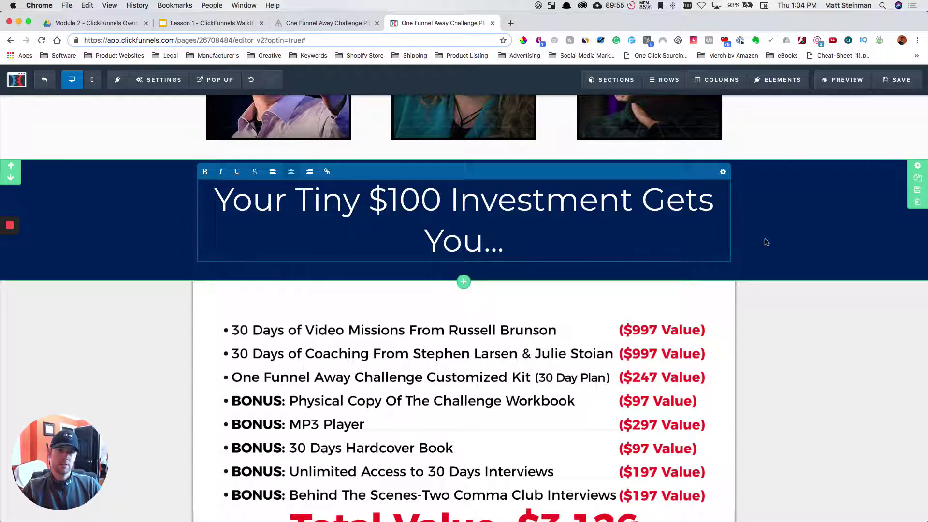
{"action": "left_click", "coordinate": [918, 166]}
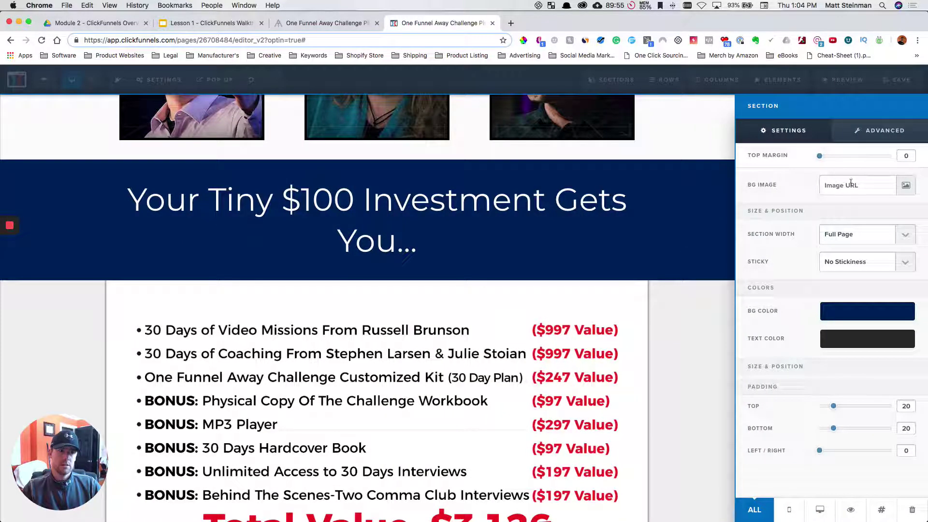
{"action": "left_click", "coordinate": [851, 241]}
{"action": "left_click", "coordinate": [850, 238]}
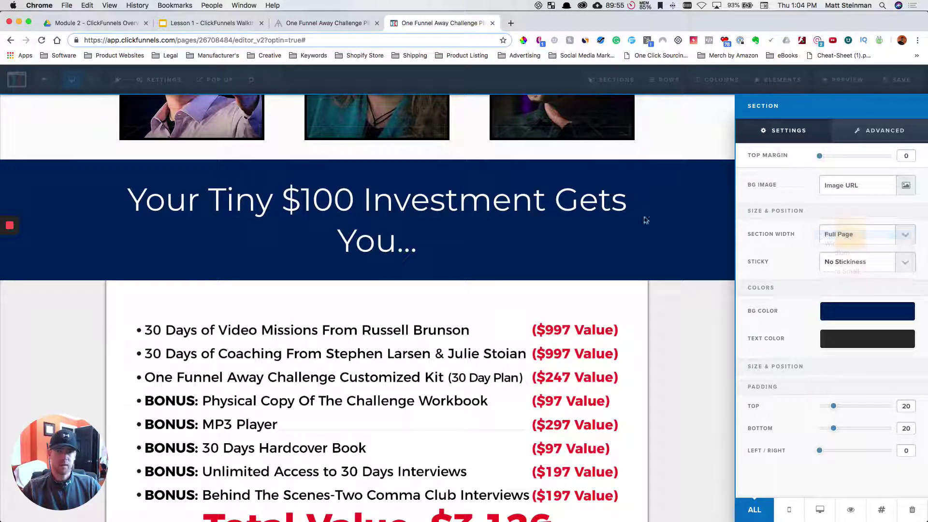
Reduce the font size of the "Your Tiny $100 Investment Gets You..." headline until it fits on one line.
{"action": "left_click", "coordinate": [481, 209]}
{"action": "double_click", "coordinate": [481, 208]}
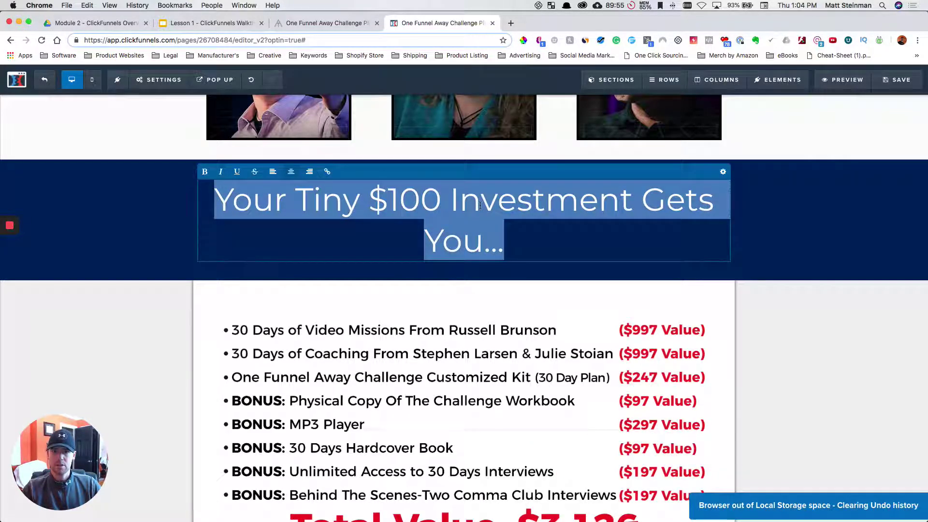
{"action": "left_click", "coordinate": [722, 173]}
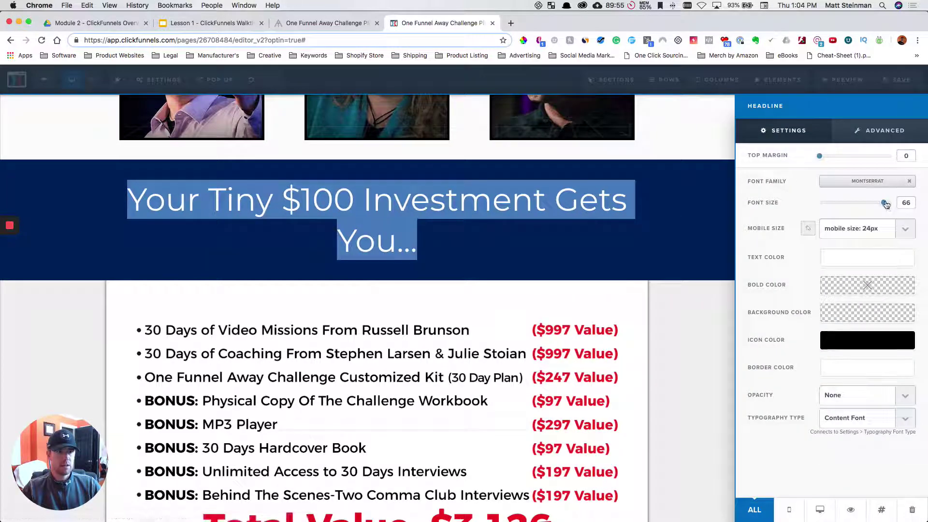
{"action": "left_click_drag", "start_coordinate": [884, 203], "coordinate": [878, 205]}
{"action": "left_click", "coordinate": [705, 285]}
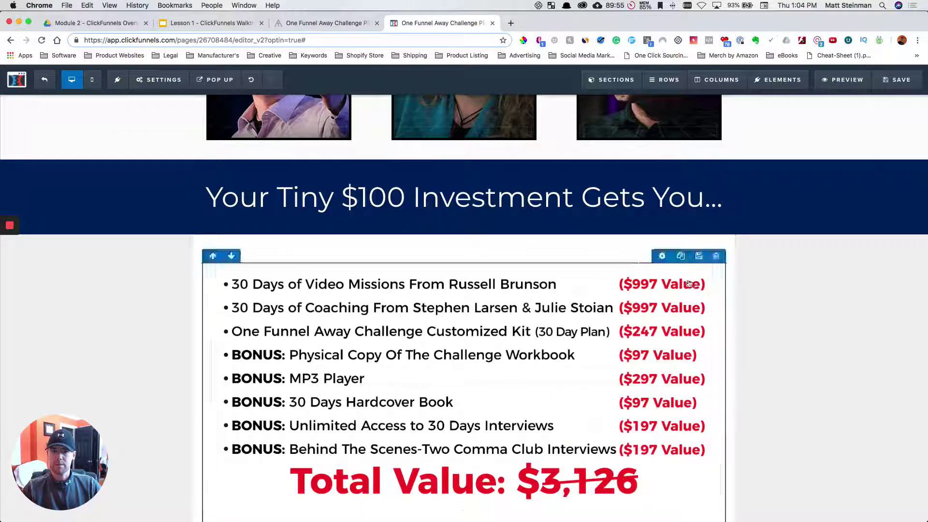
Review the desktop layout from the value list through the bonus rows and offer banners to the total value section.
{"action": "scroll", "coordinate": [564, 304], "scroll_direction": "down", "scroll_amount": 2}
{"action": "scroll", "coordinate": [564, 305], "scroll_direction": "up", "scroll_amount": 1}
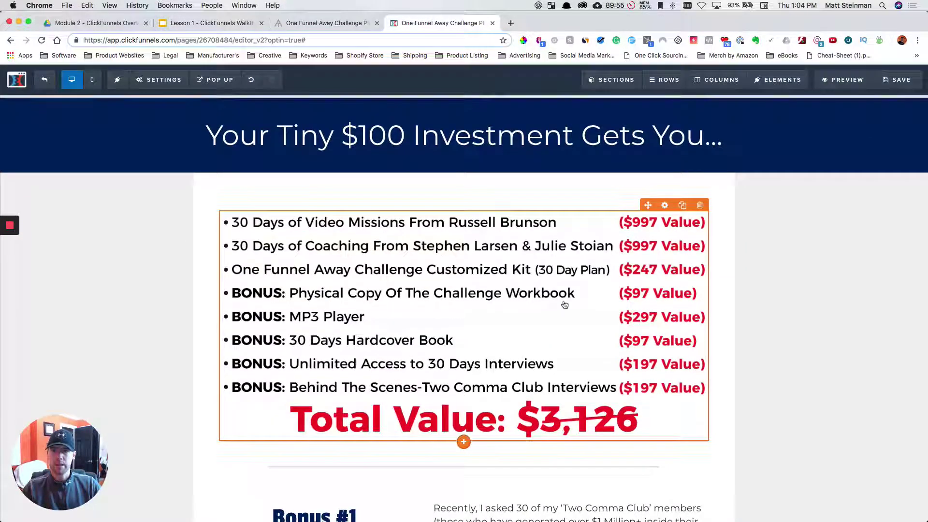
{"action": "scroll", "coordinate": [565, 304], "scroll_direction": "down", "scroll_amount": 5}
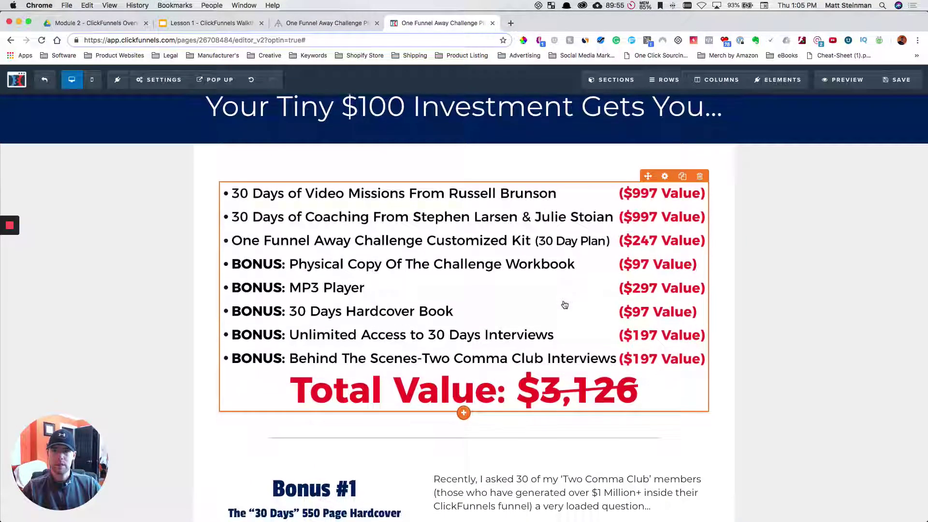
{"action": "scroll", "coordinate": [563, 304], "scroll_direction": "down", "scroll_amount": 6}
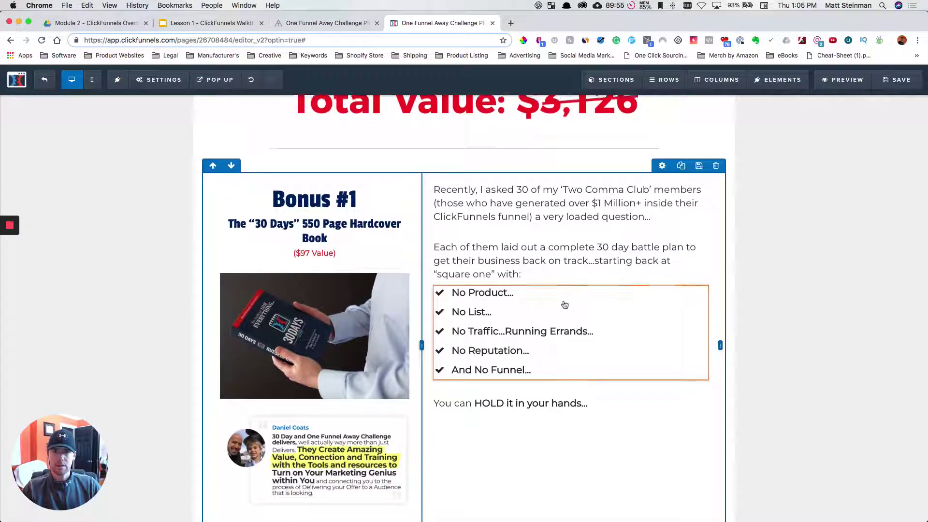
{"action": "scroll", "coordinate": [565, 305], "scroll_direction": "down", "scroll_amount": 20}
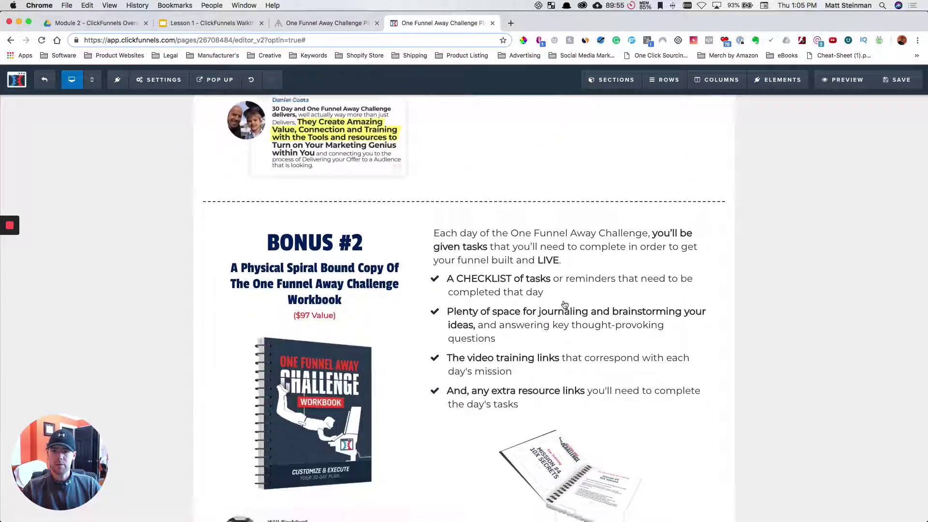
{"action": "scroll", "coordinate": [565, 305], "scroll_direction": "down", "scroll_amount": 4}
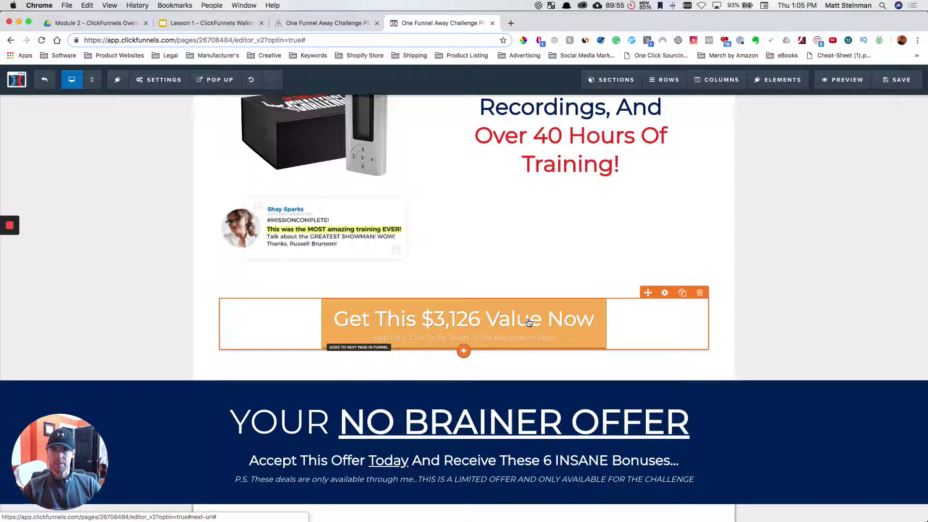
{"action": "scroll", "coordinate": [528, 322], "scroll_direction": "down", "scroll_amount": 1}
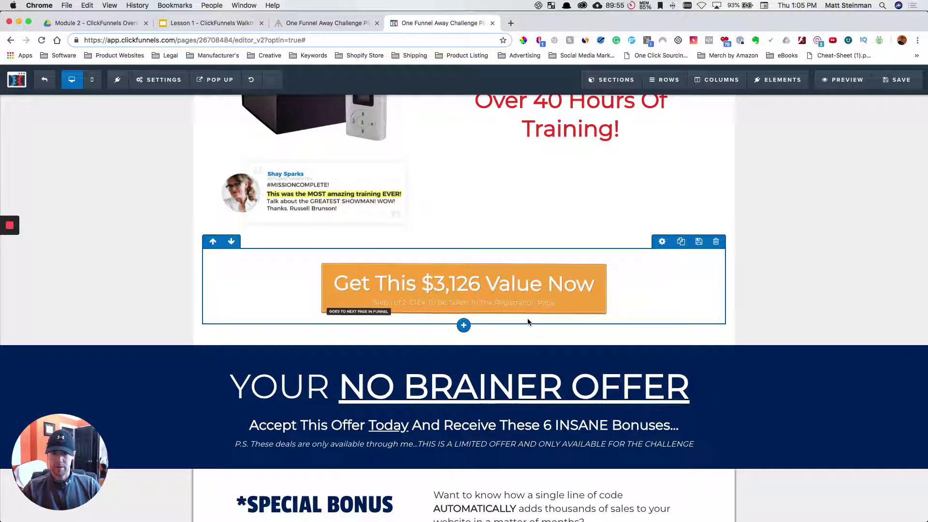
{"action": "scroll", "coordinate": [528, 323], "scroll_direction": "down", "scroll_amount": 2}
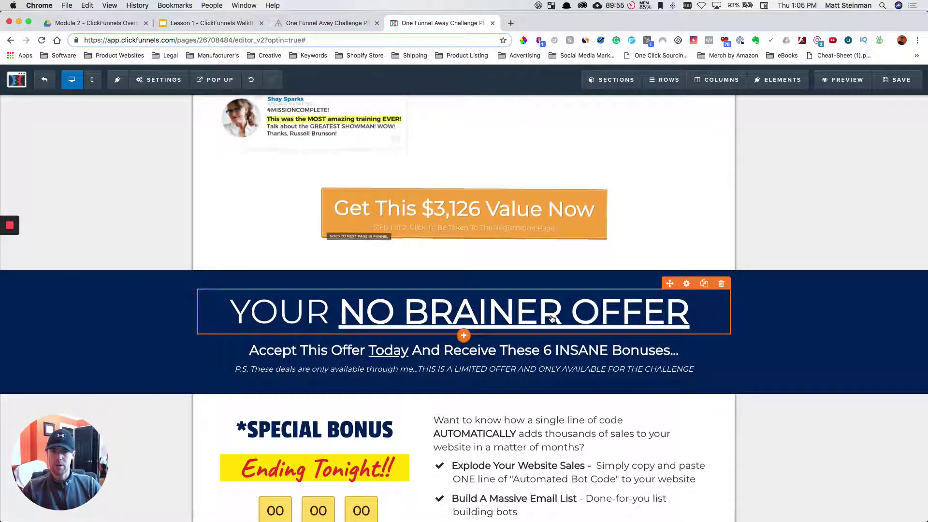
{"action": "scroll", "coordinate": [614, 351], "scroll_direction": "down", "scroll_amount": 5}
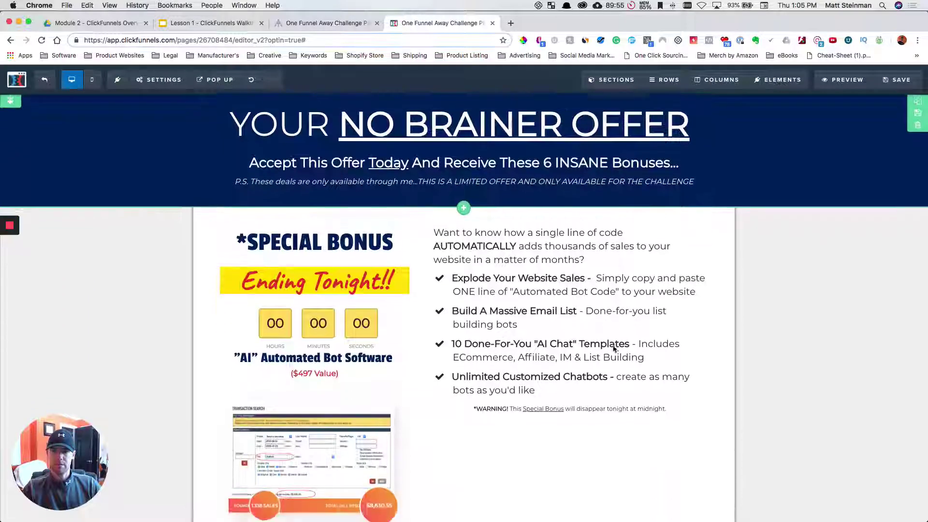
{"action": "scroll", "coordinate": [614, 349], "scroll_direction": "down", "scroll_amount": 4}
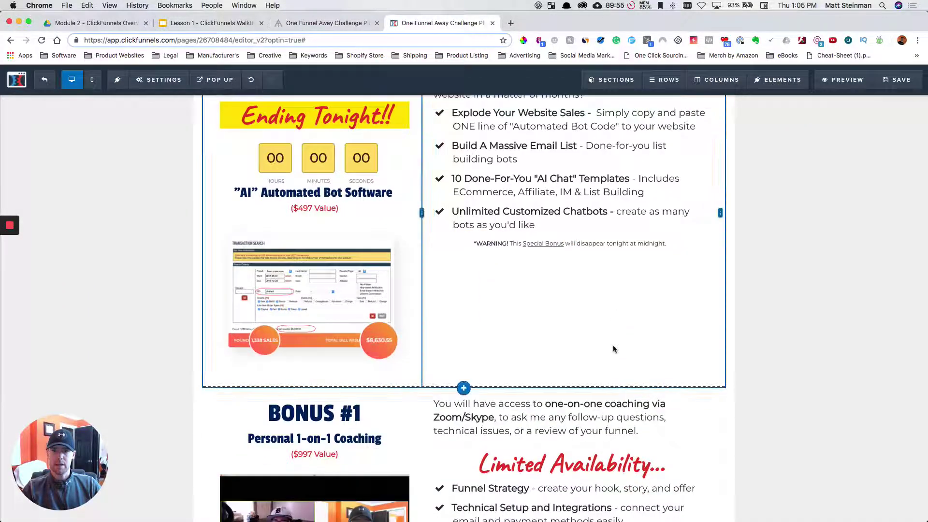
{"action": "scroll", "coordinate": [614, 349], "scroll_direction": "down", "scroll_amount": 15}
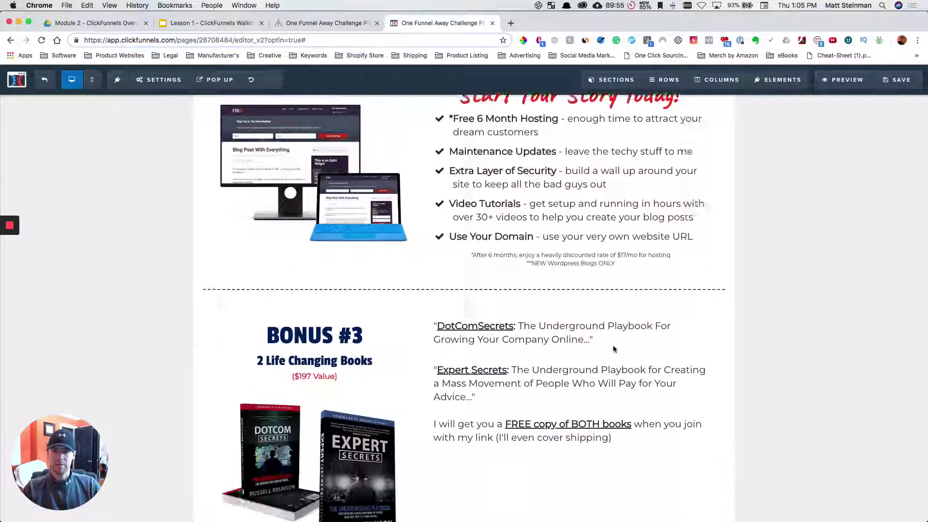
{"action": "scroll", "coordinate": [614, 349], "scroll_direction": "down", "scroll_amount": 20}
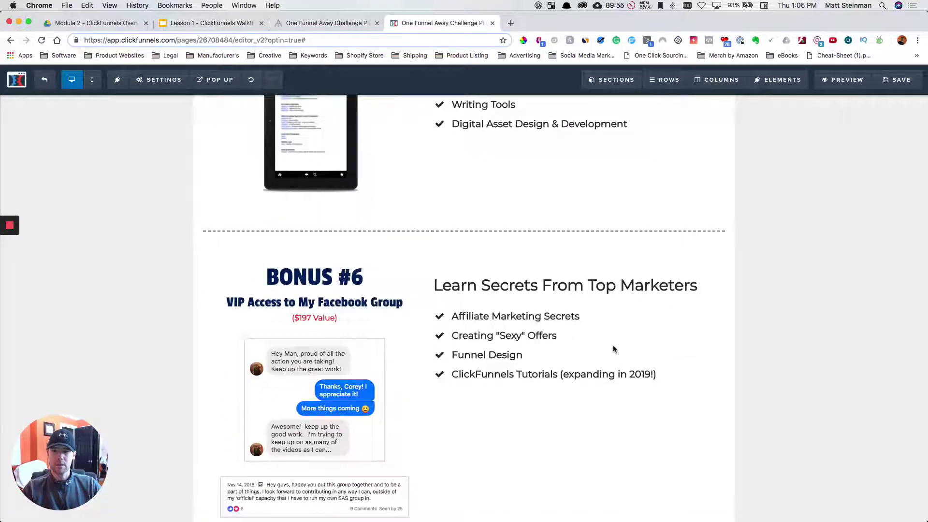
{"action": "scroll", "coordinate": [614, 349], "scroll_direction": "down", "scroll_amount": 10}
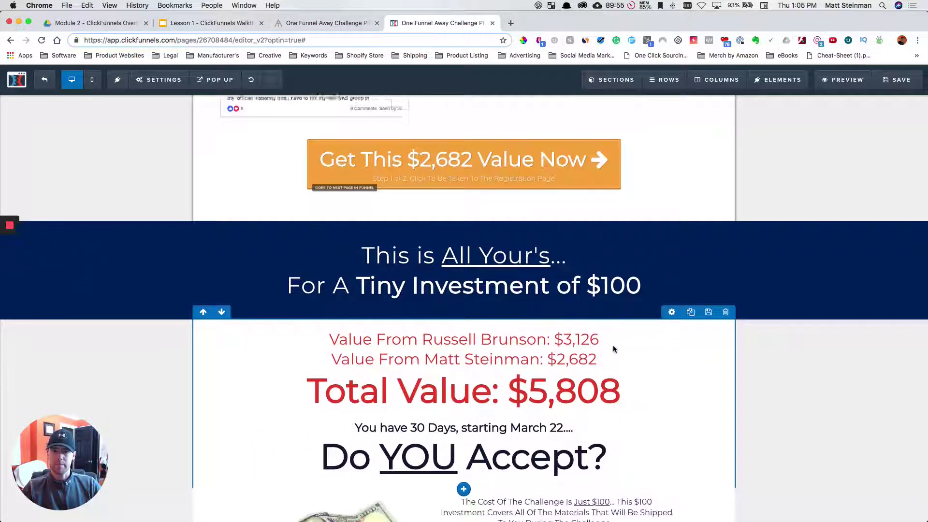
{"action": "scroll", "coordinate": [614, 349], "scroll_direction": "down", "scroll_amount": 2}
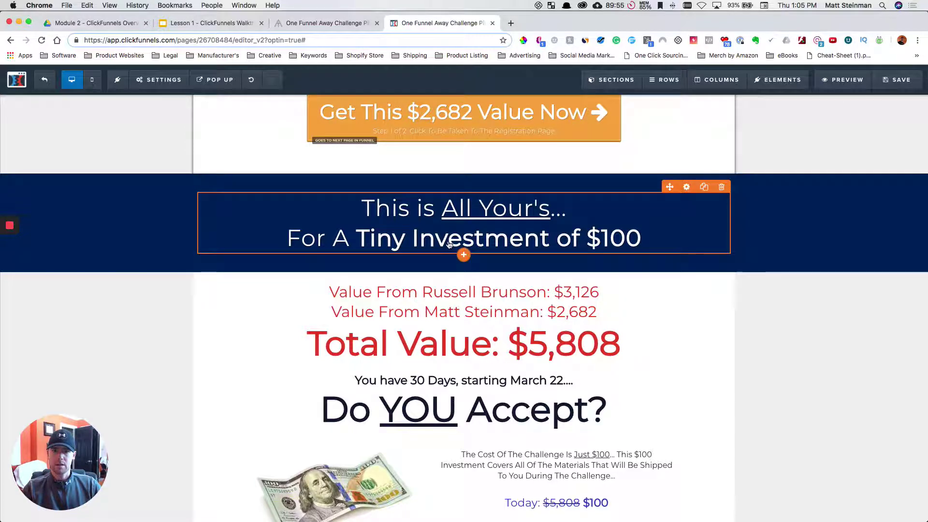
{"action": "scroll", "coordinate": [483, 338], "scroll_direction": "down", "scroll_amount": 2}
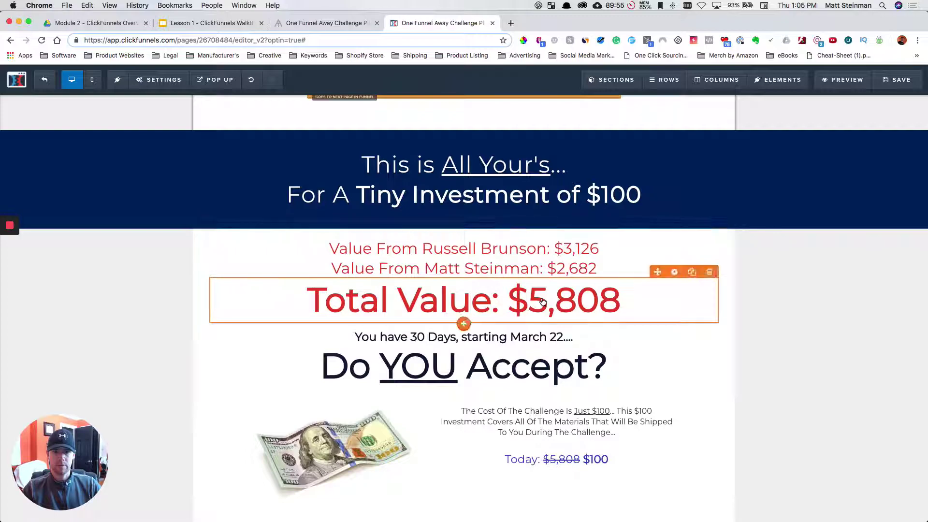
Return to the Bonus #3 row with the MP3 player and open its row settings.
{"action": "scroll", "coordinate": [542, 301], "scroll_direction": "up", "scroll_amount": 20}
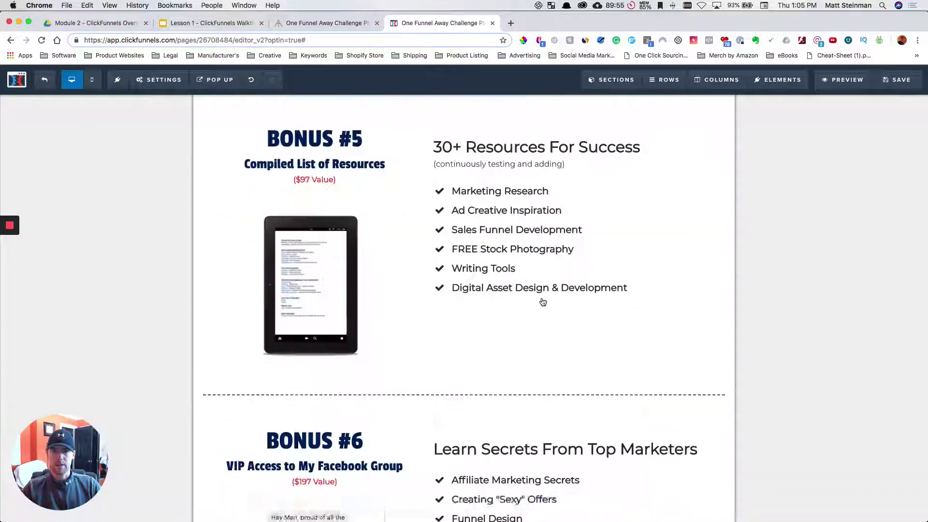
{"action": "scroll", "coordinate": [543, 302], "scroll_direction": "up", "scroll_amount": 20}
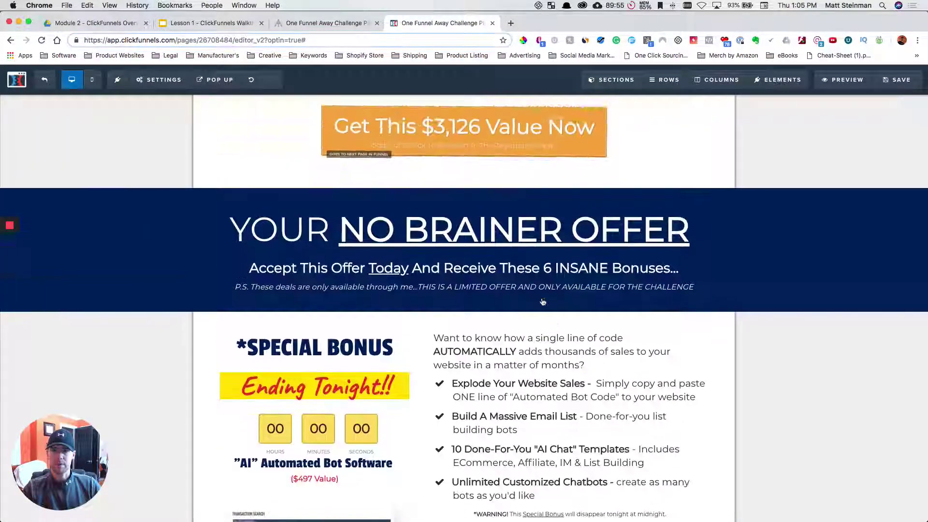
{"action": "scroll", "coordinate": [543, 302], "scroll_direction": "up", "scroll_amount": 5}
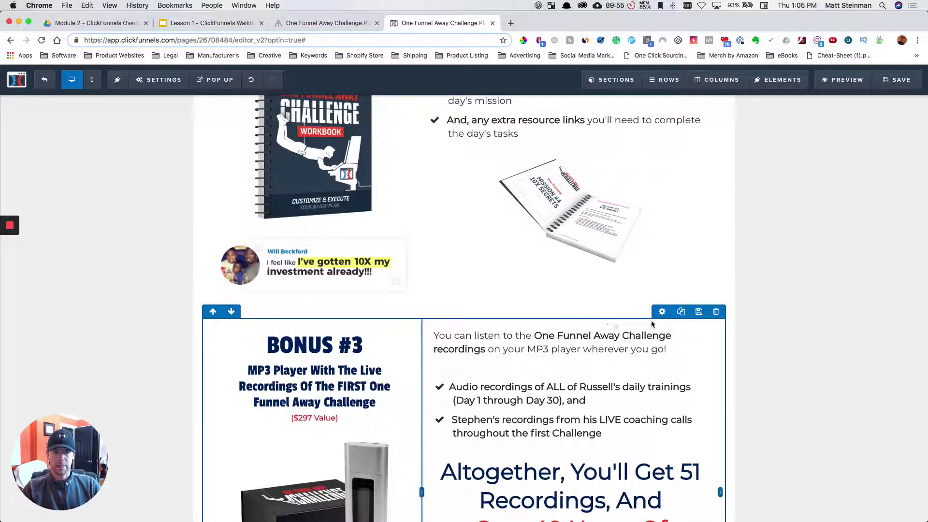
{"action": "left_click", "coordinate": [662, 313]}
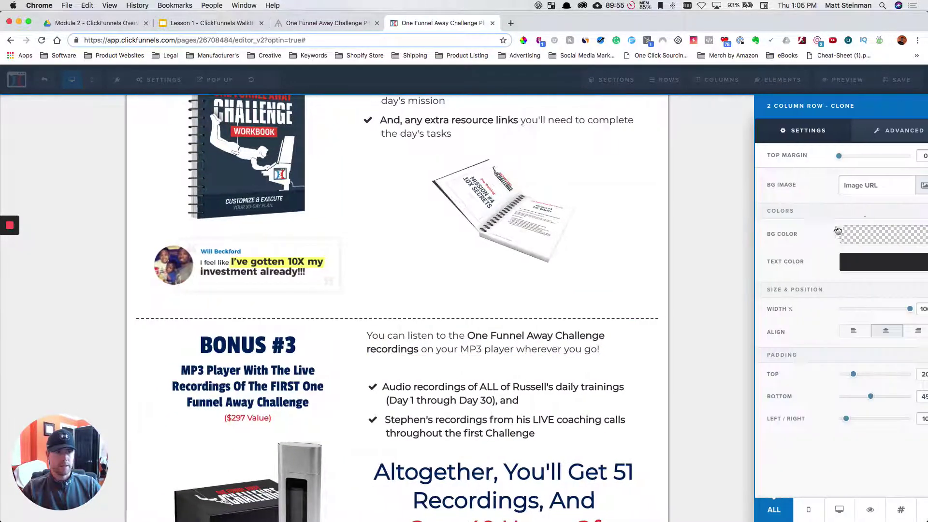
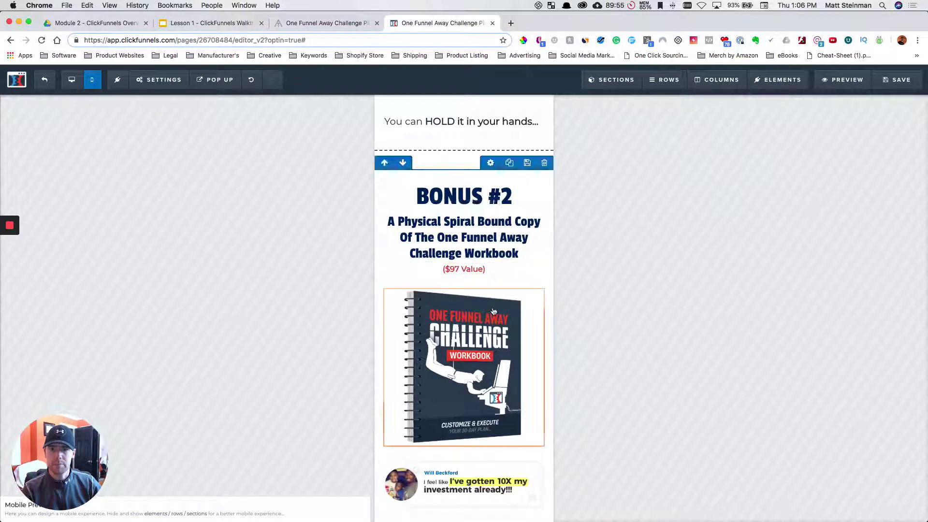
Set the mobile font size of Bonus #3's "Altogether, You'll Get 51 Recordings, And" headline to 33px.
{"action": "scroll", "coordinate": [494, 308], "scroll_direction": "down", "scroll_amount": 6}
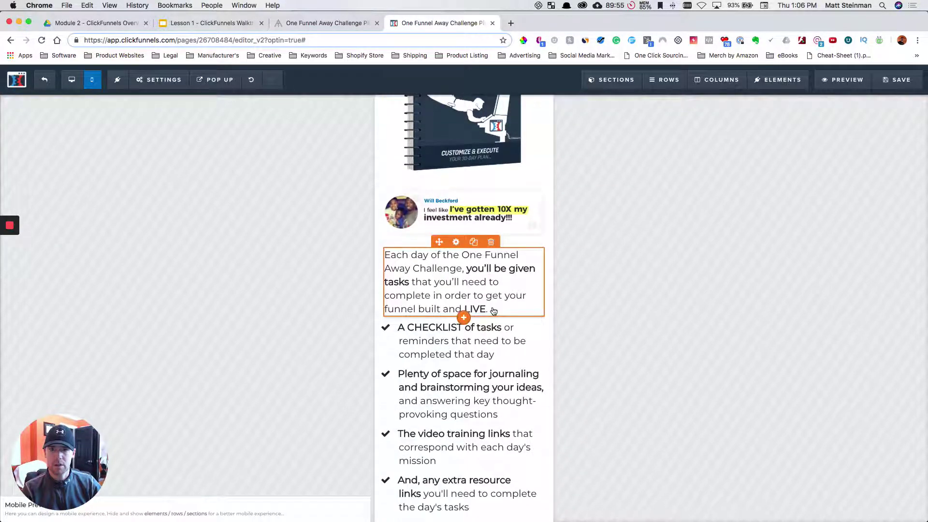
{"action": "scroll", "coordinate": [493, 310], "scroll_direction": "down", "scroll_amount": 9}
{"action": "scroll", "coordinate": [494, 304], "scroll_direction": "down", "scroll_amount": 3}
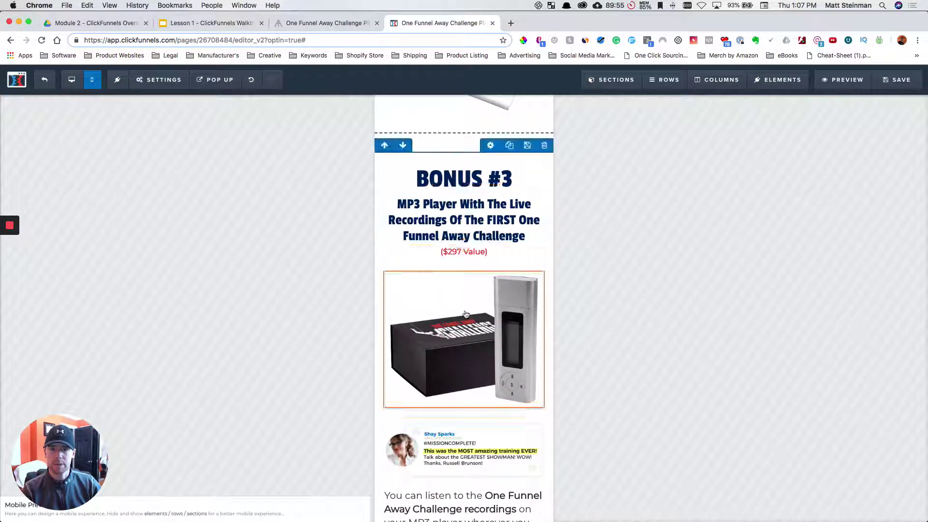
{"action": "scroll", "coordinate": [466, 314], "scroll_direction": "down", "scroll_amount": 7}
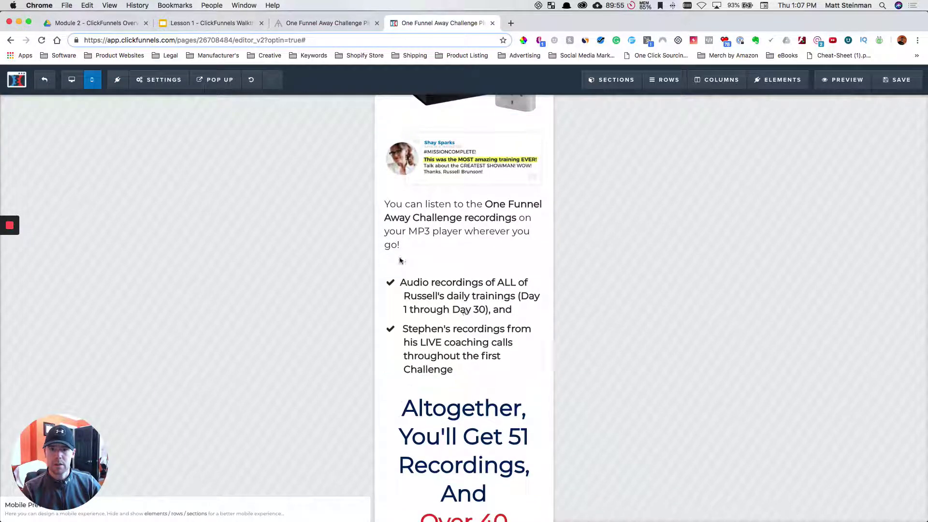
{"action": "scroll", "coordinate": [452, 338], "scroll_direction": "down", "scroll_amount": 4}
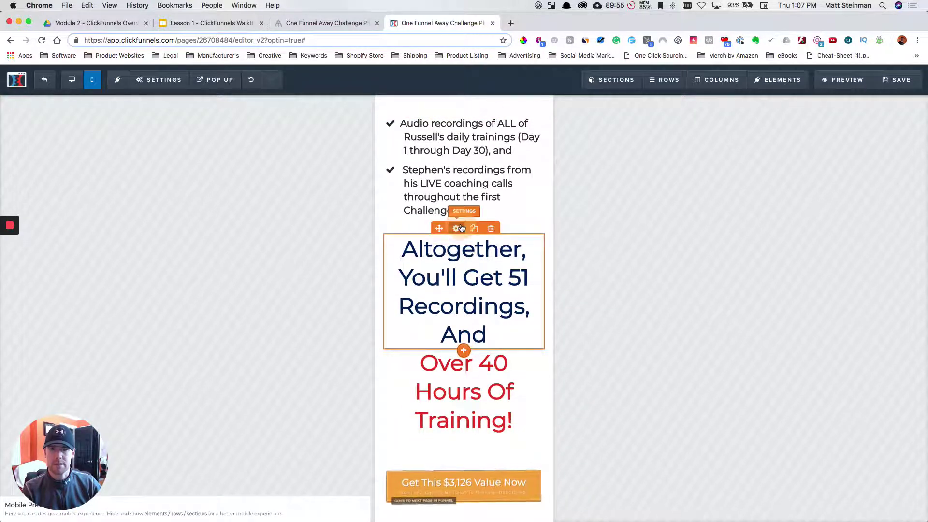
{"action": "left_click", "coordinate": [457, 228]}
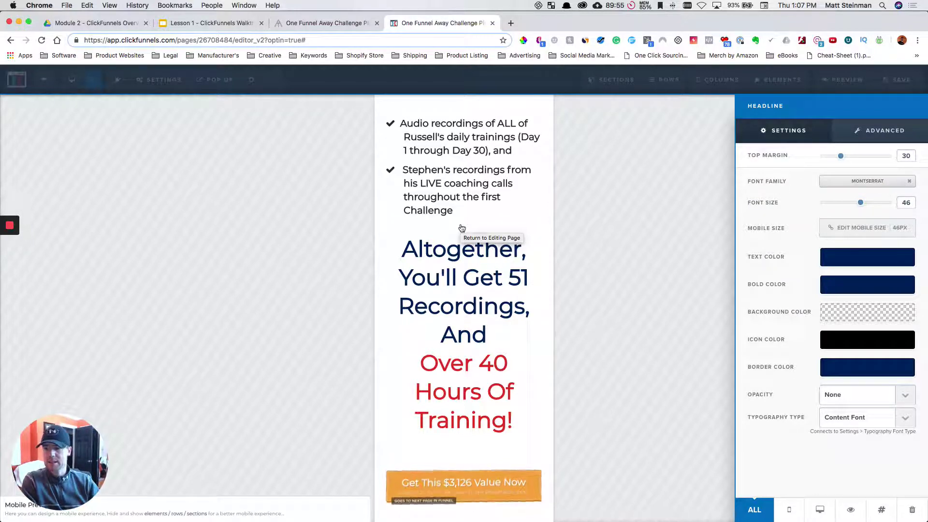
{"action": "left_click", "coordinate": [865, 227]}
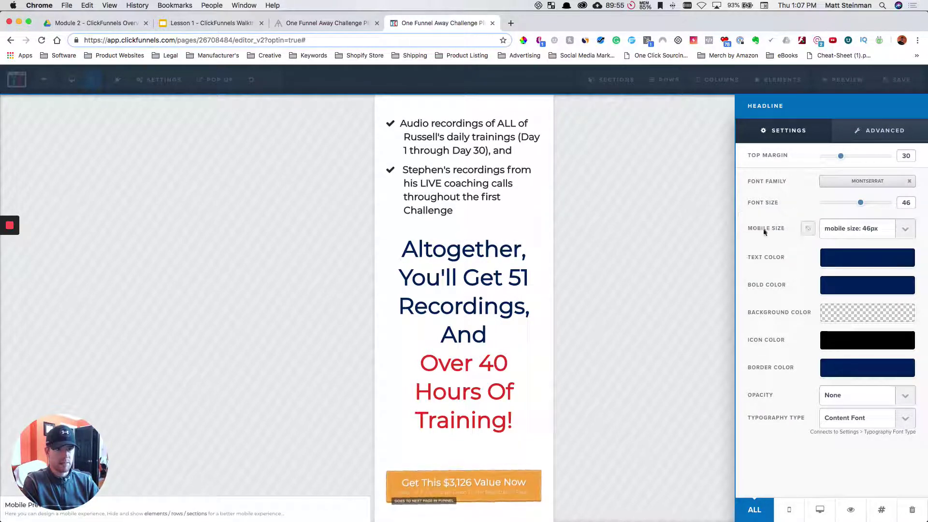
{"action": "left_click", "coordinate": [911, 232]}
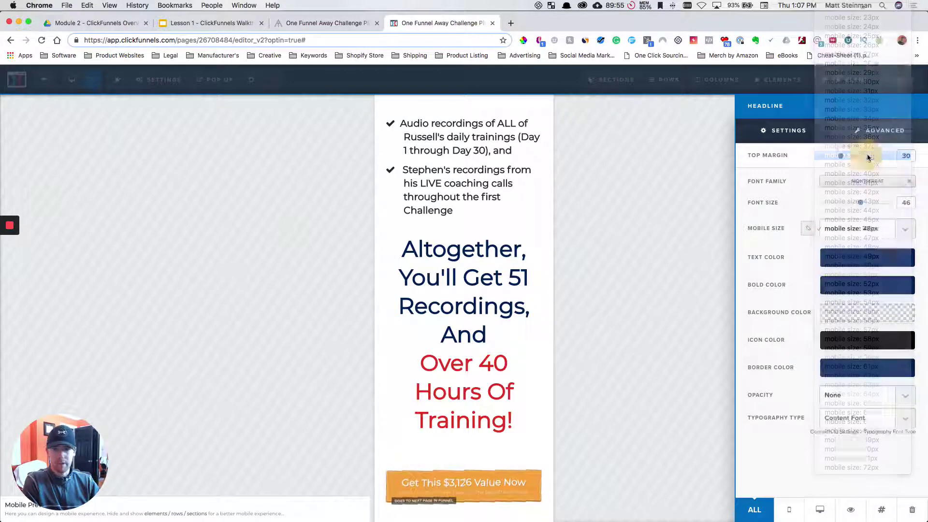
{"action": "left_click", "coordinate": [869, 156]}
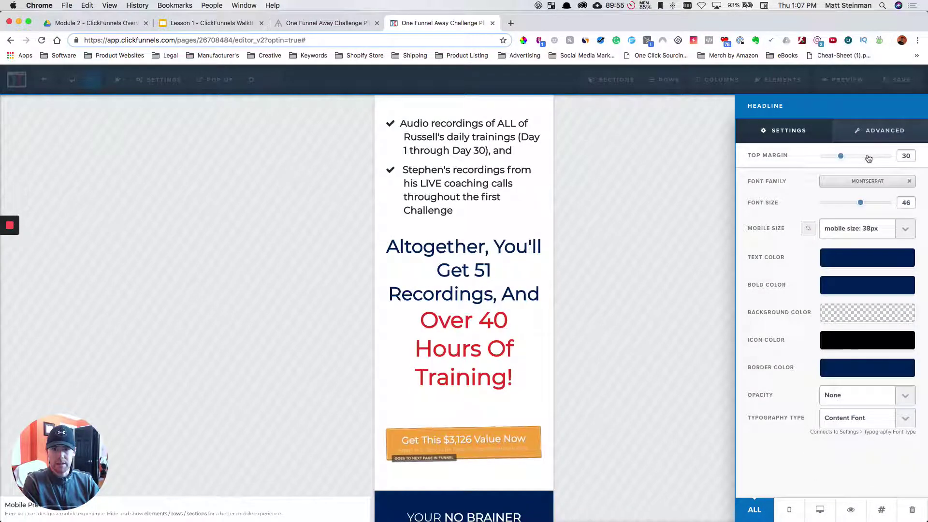
{"action": "left_click", "coordinate": [904, 229]}
{"action": "left_click", "coordinate": [870, 185]}
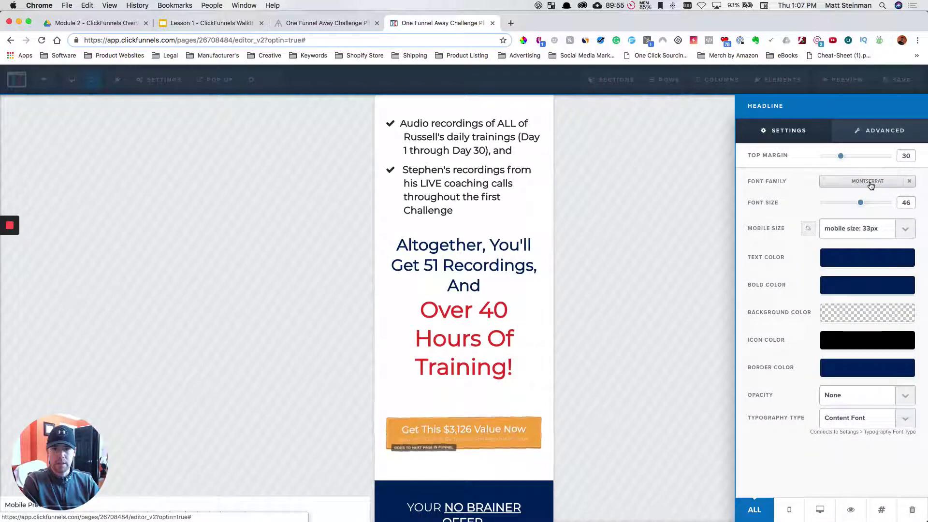
{"action": "left_click", "coordinate": [473, 321]}
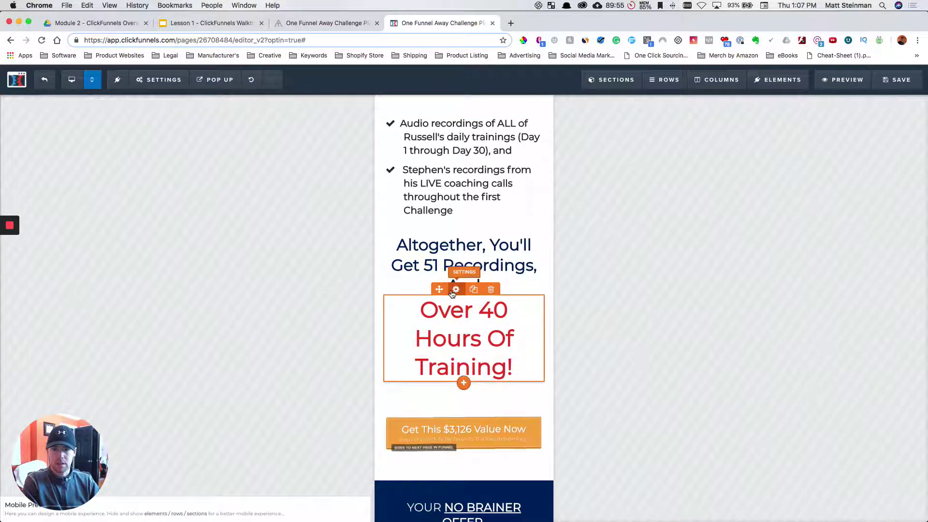
Reduce the mobile font size of the red "Over 40 Hours Of Training!" headline in Bonus #3 to below 34px.
{"action": "left_click", "coordinate": [454, 291]}
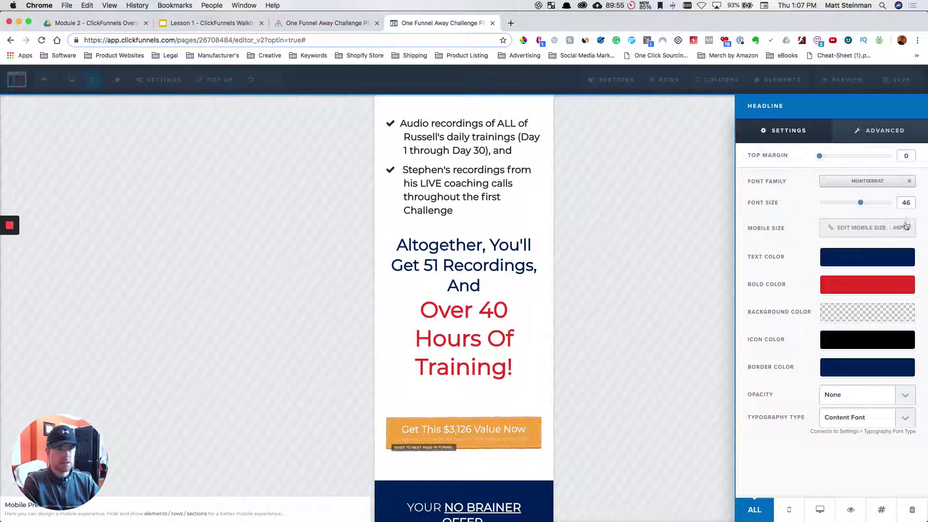
{"action": "left_click", "coordinate": [906, 227]}
{"action": "left_click", "coordinate": [905, 229]}
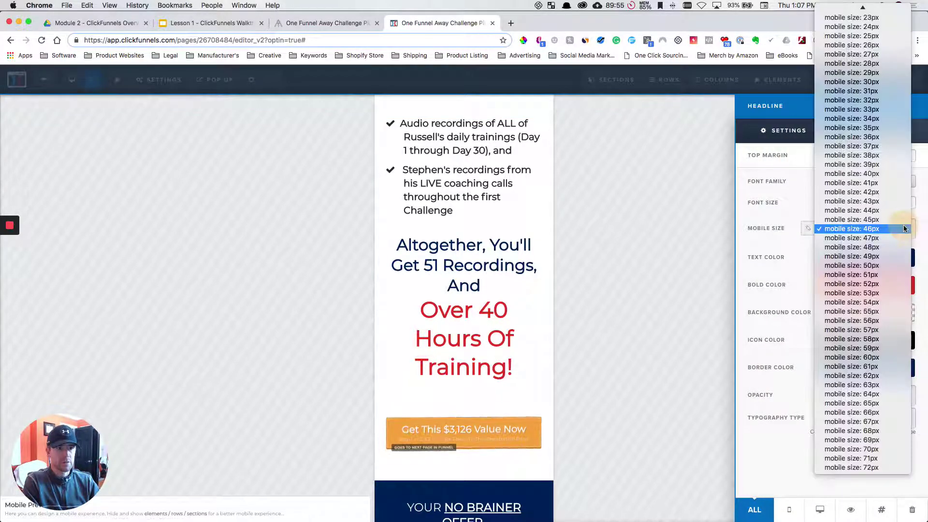
{"action": "left_click", "coordinate": [872, 119]}
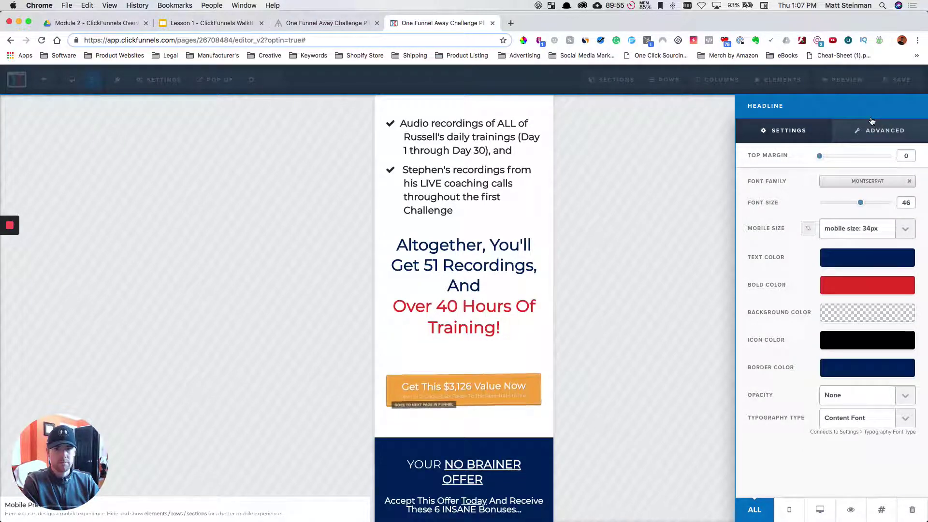
{"action": "left_click", "coordinate": [905, 230]}
{"action": "left_click", "coordinate": [878, 196]}
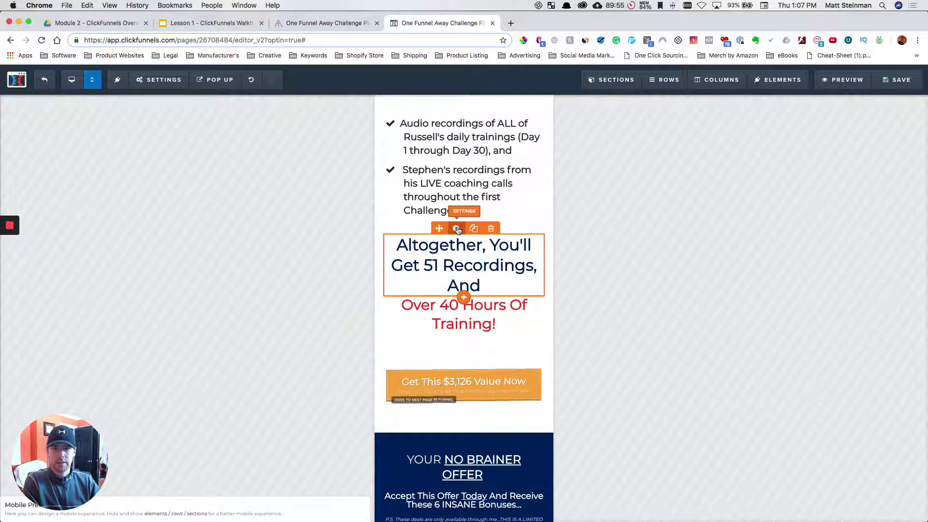
Set the mobile font size of the "Altogether, You'll Get 51 Recordings, And" headline to 27px and save the page.
{"action": "left_click", "coordinate": [457, 229]}
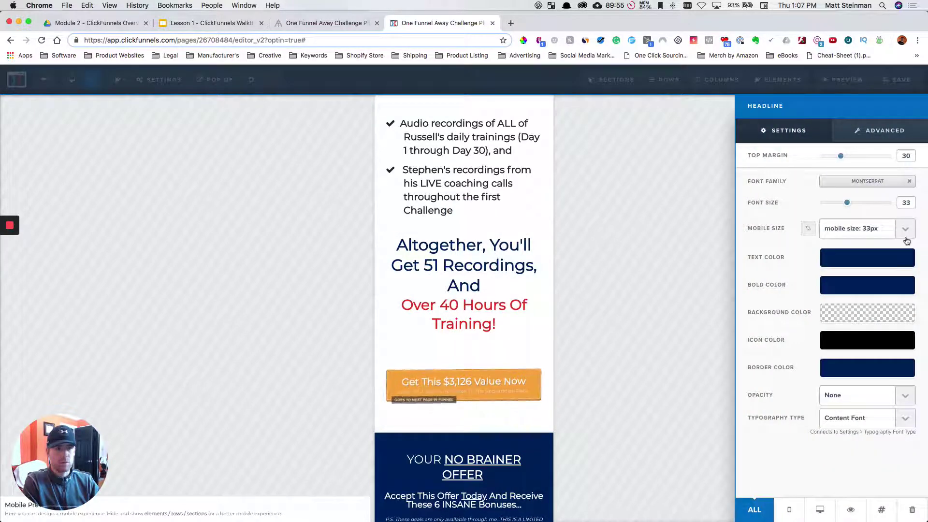
{"action": "left_click", "coordinate": [902, 233]}
{"action": "left_click", "coordinate": [875, 176]}
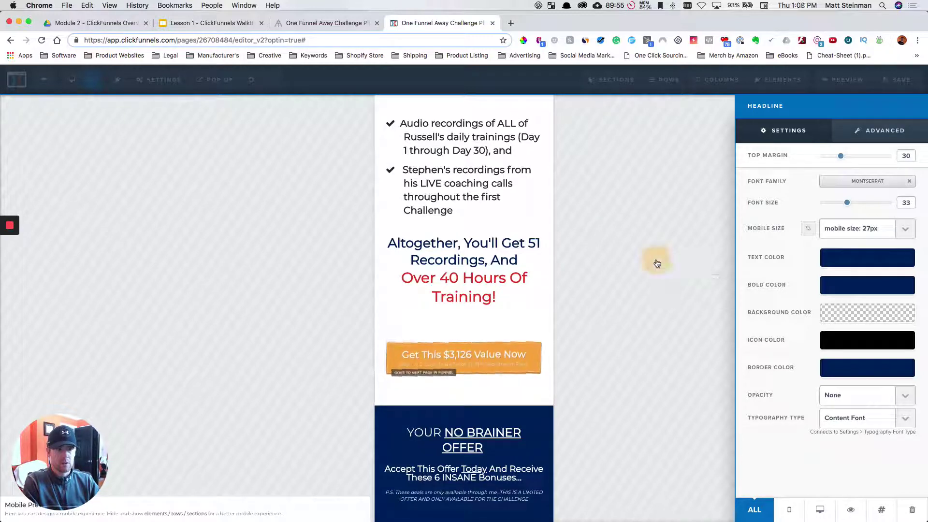
{"action": "left_click", "coordinate": [657, 263]}
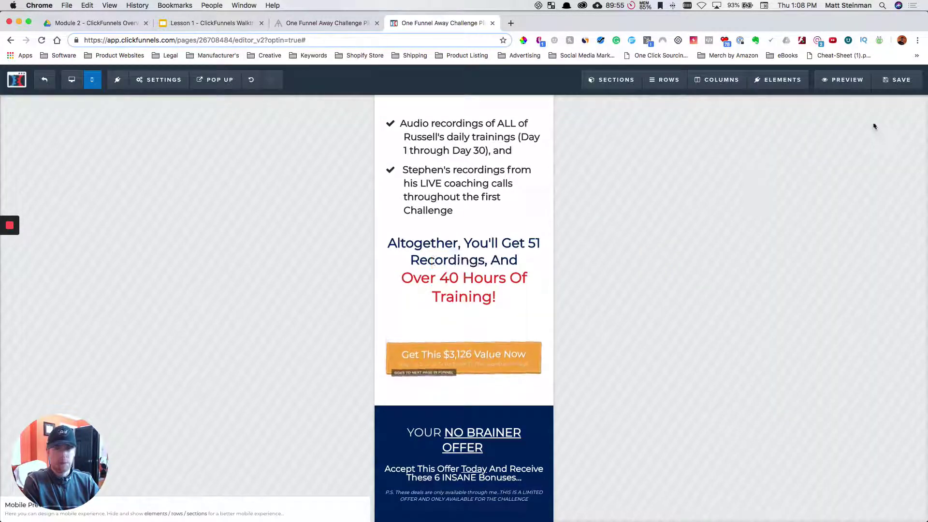
{"action": "left_click", "coordinate": [890, 88]}
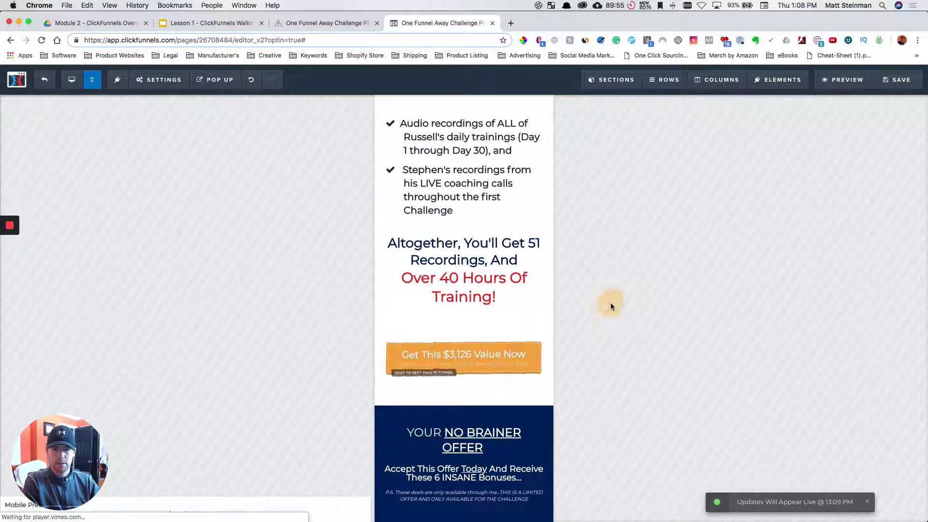
Set the mobile font size of the "YOUR NO BRAINER OFFER" headline to 37px, trying 30px first.
{"action": "scroll", "coordinate": [483, 310], "scroll_direction": "down", "scroll_amount": 5}
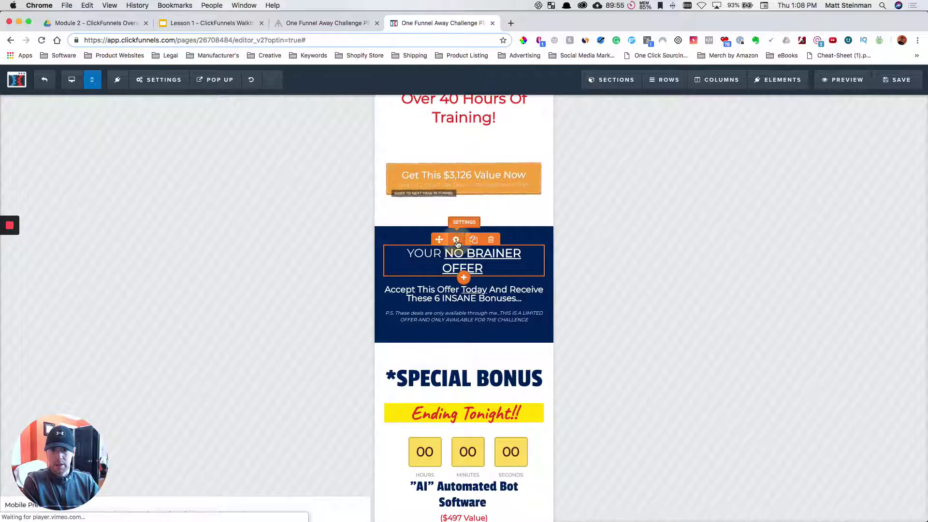
{"action": "left_click", "coordinate": [457, 241]}
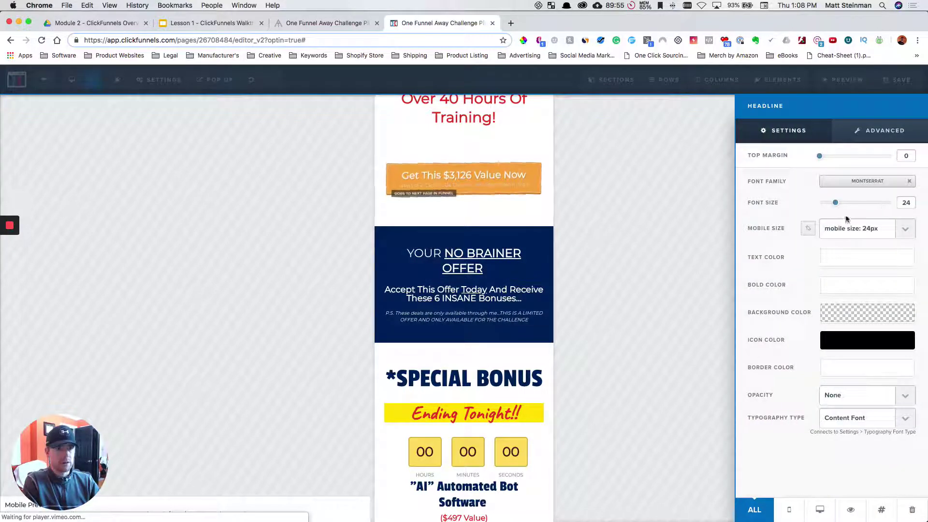
{"action": "left_click", "coordinate": [904, 233]}
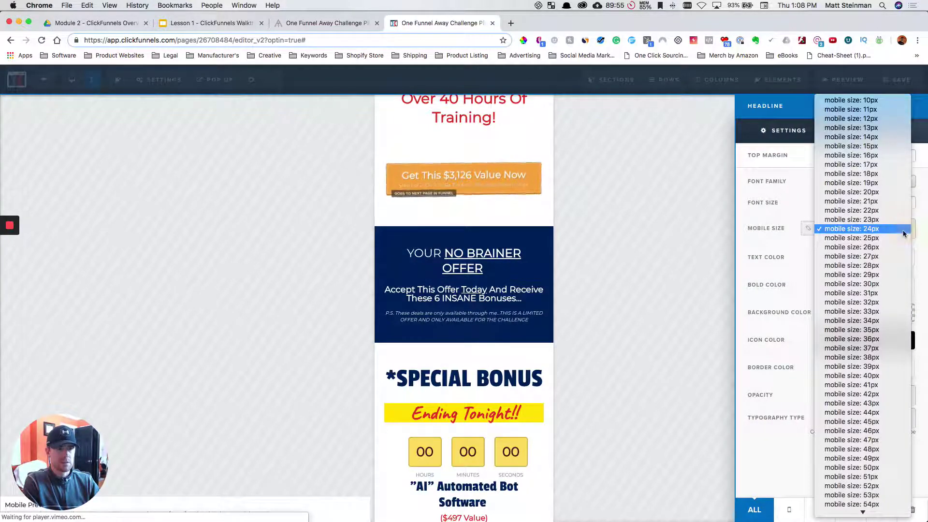
{"action": "left_click", "coordinate": [866, 285]}
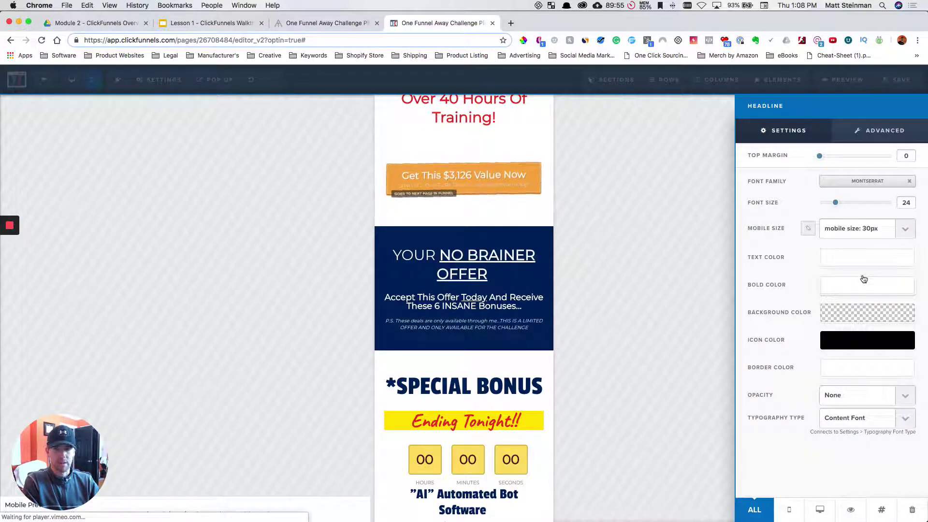
{"action": "left_click", "coordinate": [905, 230]}
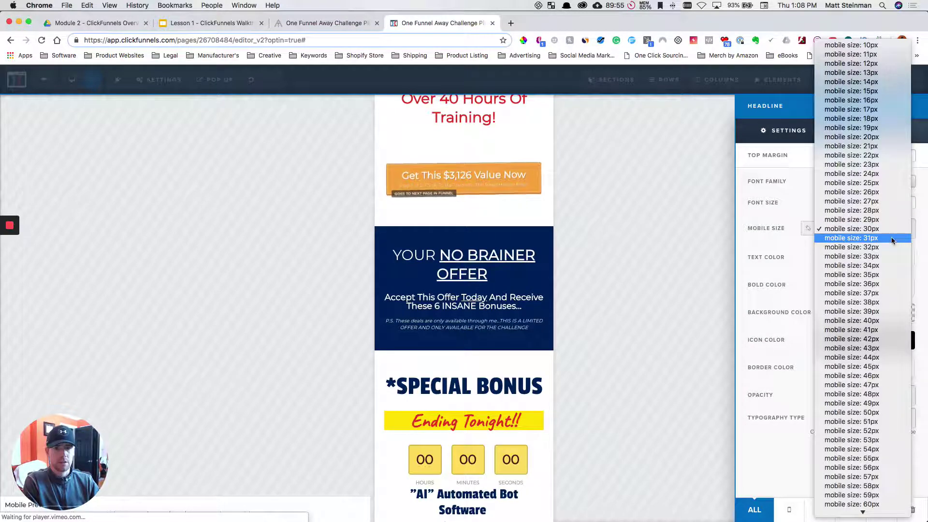
{"action": "left_click", "coordinate": [867, 293]}
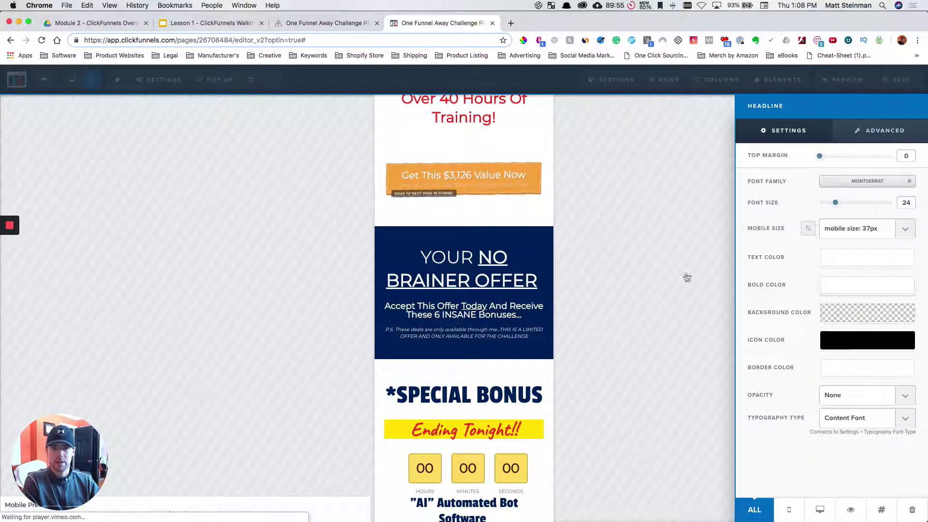
{"action": "left_click", "coordinate": [648, 274]}
Check the mobile layout from the special bonus to the Personal 1-on-1 Coaching bonus and switch the editor back to desktop view.
{"action": "scroll", "coordinate": [527, 273], "scroll_direction": "down", "scroll_amount": 10}
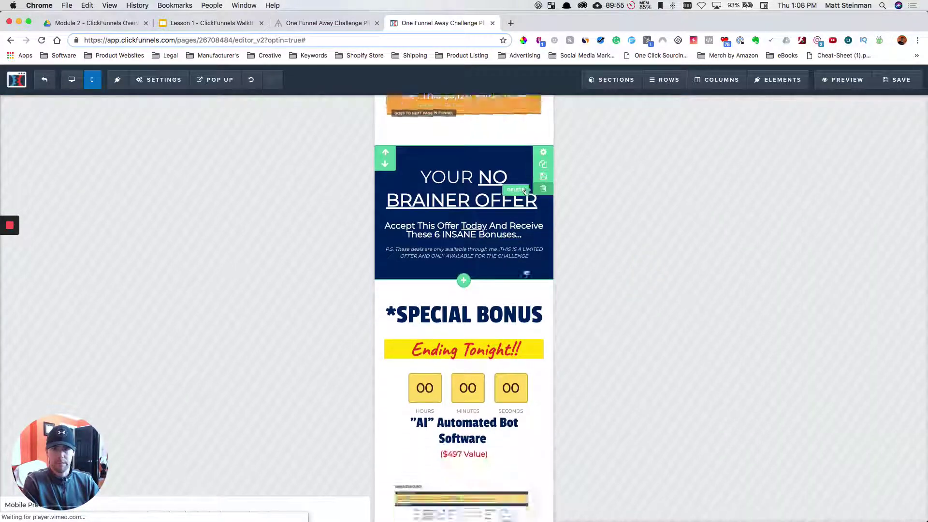
{"action": "scroll", "coordinate": [527, 272], "scroll_direction": "down", "scroll_amount": 8}
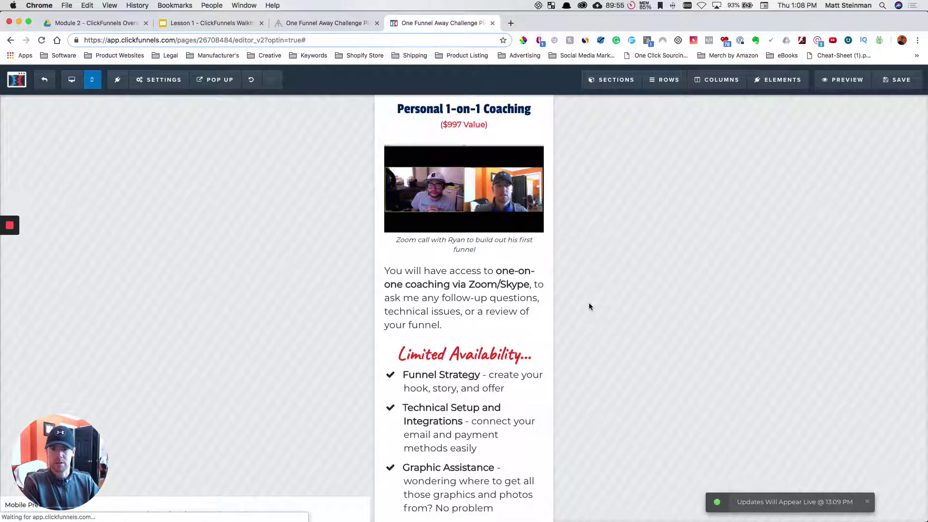
{"action": "left_click", "coordinate": [71, 79]}
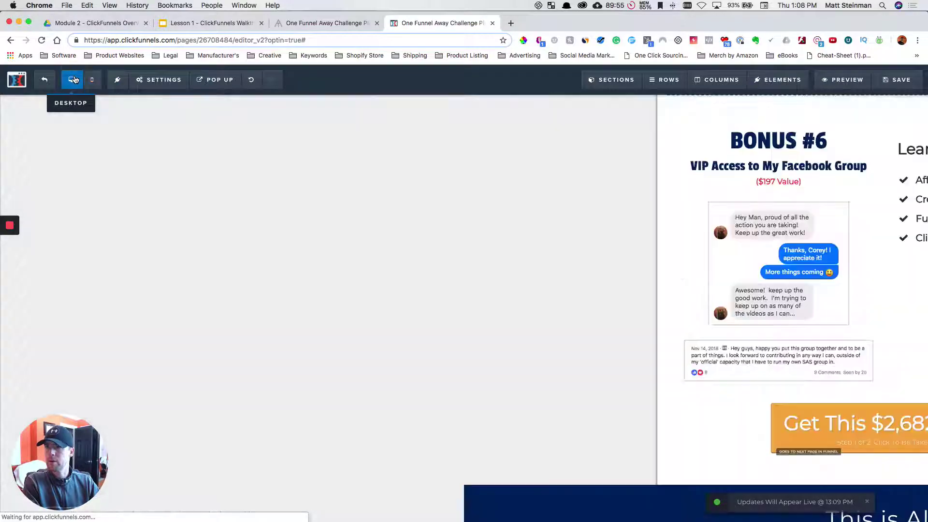
Check the desktop page from its top and increase the top margin of the checklist in the Bonus #2 workbook row.
{"action": "scroll", "coordinate": [529, 287], "scroll_direction": "up", "scroll_amount": 20}
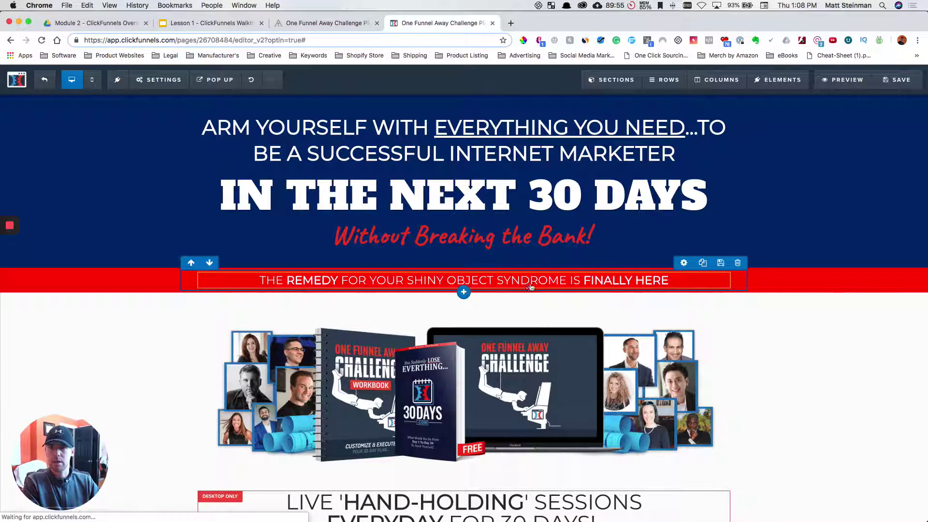
{"action": "scroll", "coordinate": [504, 226], "scroll_direction": "down", "scroll_amount": 12}
{"action": "scroll", "coordinate": [504, 226], "scroll_direction": "down", "scroll_amount": 10}
{"action": "scroll", "coordinate": [504, 226], "scroll_direction": "down", "scroll_amount": 7}
{"action": "scroll", "coordinate": [506, 313], "scroll_direction": "down", "scroll_amount": 1}
{"action": "scroll", "coordinate": [658, 268], "scroll_direction": "up", "scroll_amount": 6}
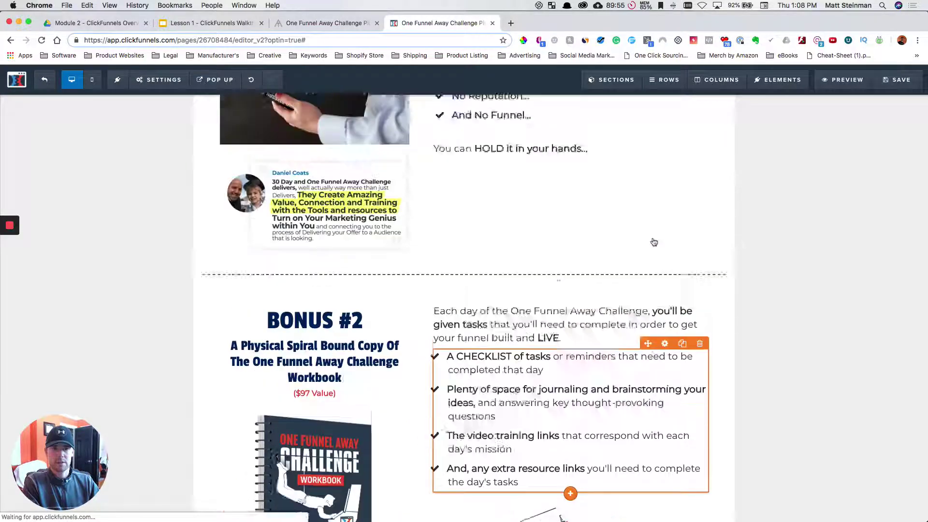
{"action": "scroll", "coordinate": [528, 269], "scroll_direction": "down", "scroll_amount": 5}
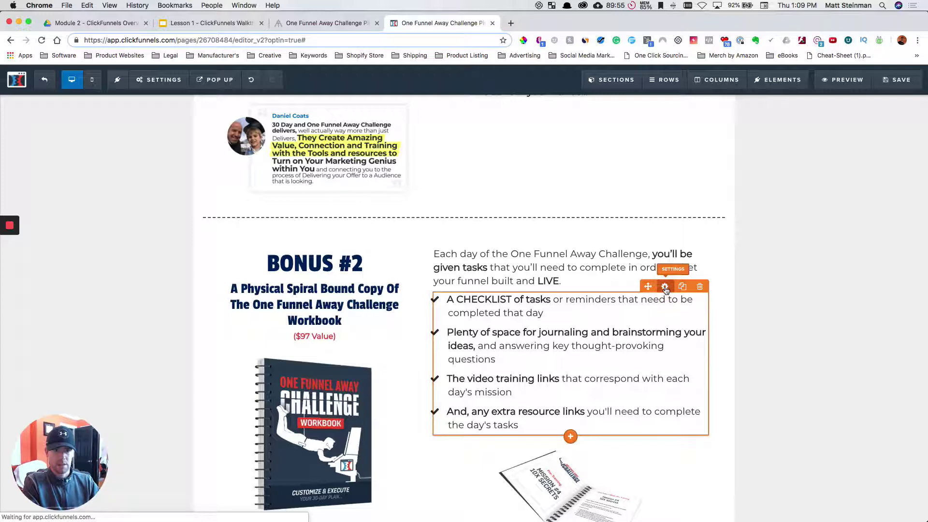
{"action": "left_click", "coordinate": [665, 287]}
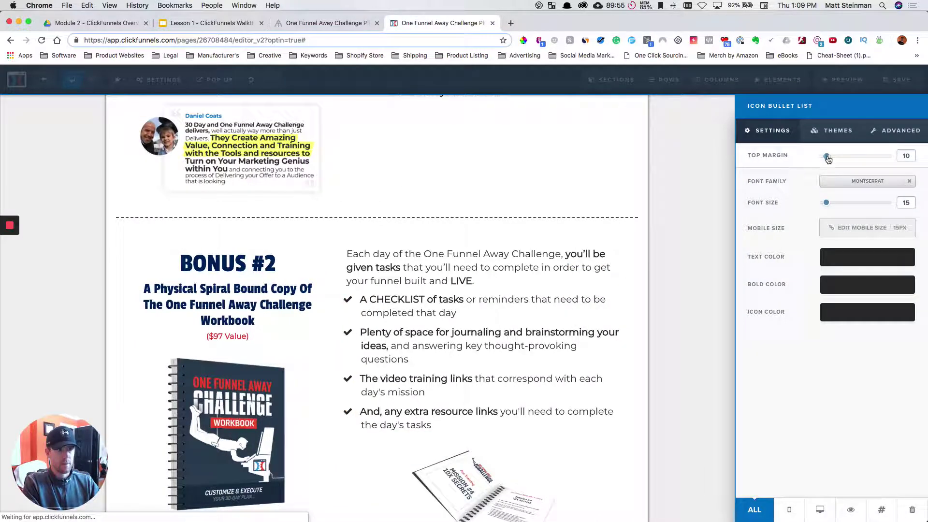
{"action": "left_click_drag", "start_coordinate": [842, 160], "coordinate": [855, 161]}
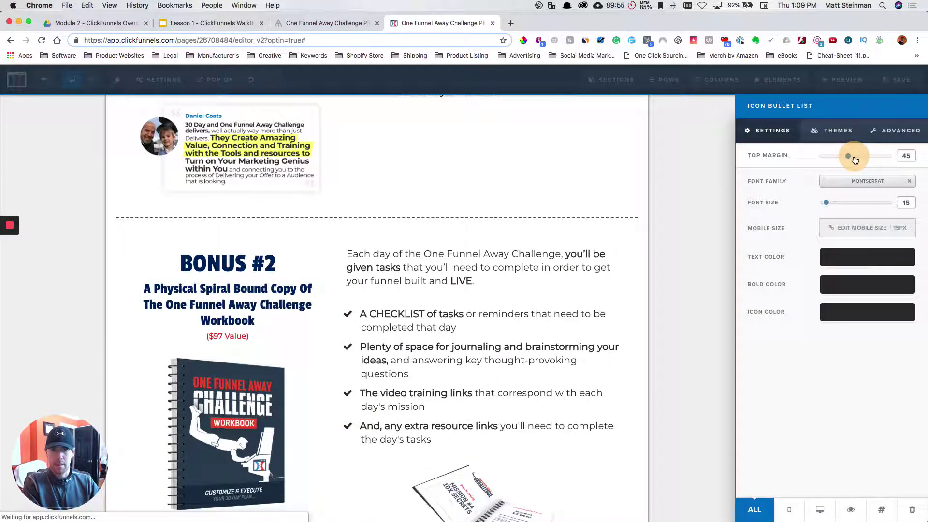
{"action": "left_click", "coordinate": [705, 253]}
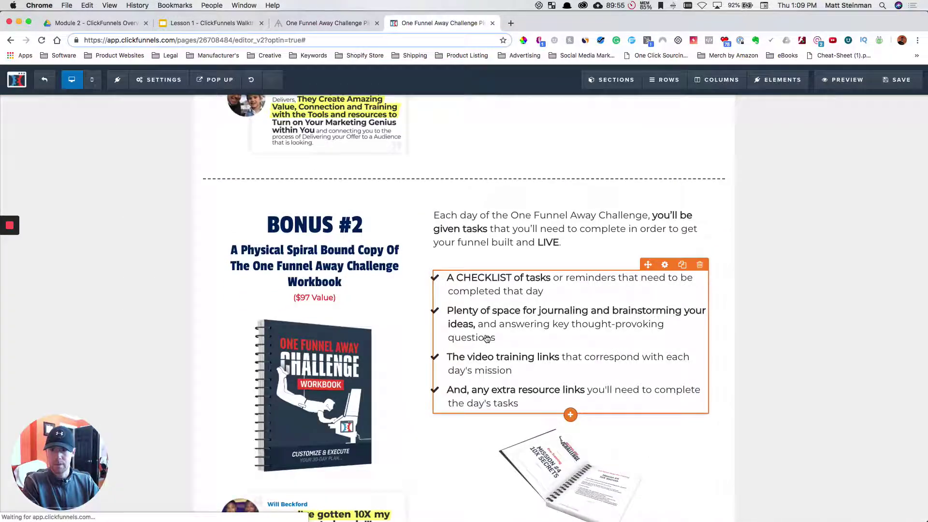
Review the desktop layout from the Bonus #2 workbook row down to the Wordpress Blog Website bonus and save the page.
{"action": "scroll", "coordinate": [487, 338], "scroll_direction": "down", "scroll_amount": 5}
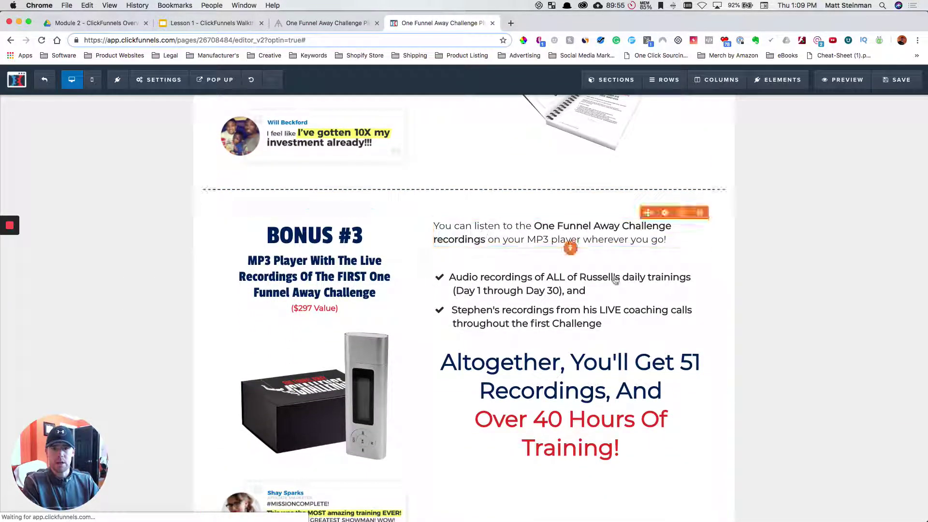
{"action": "scroll", "coordinate": [577, 312], "scroll_direction": "down", "scroll_amount": 4}
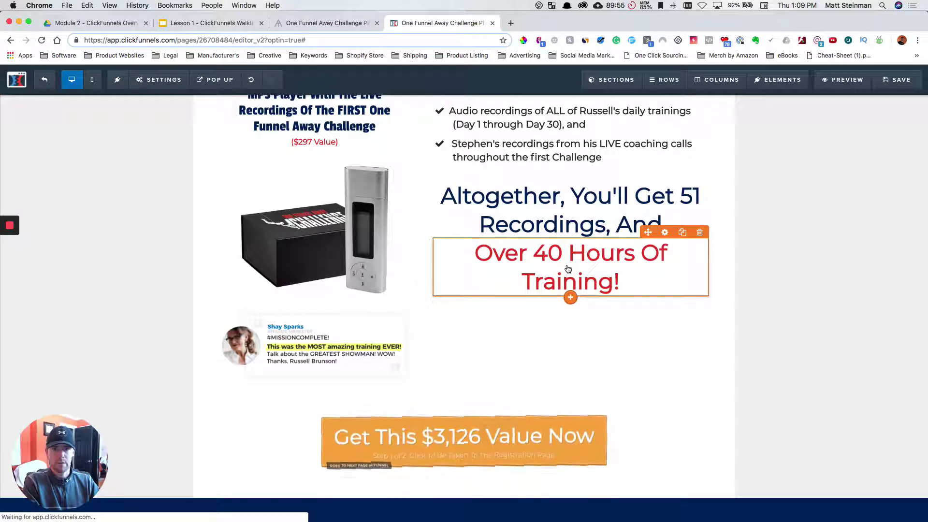
{"action": "scroll", "coordinate": [599, 269], "scroll_direction": "down", "scroll_amount": 4}
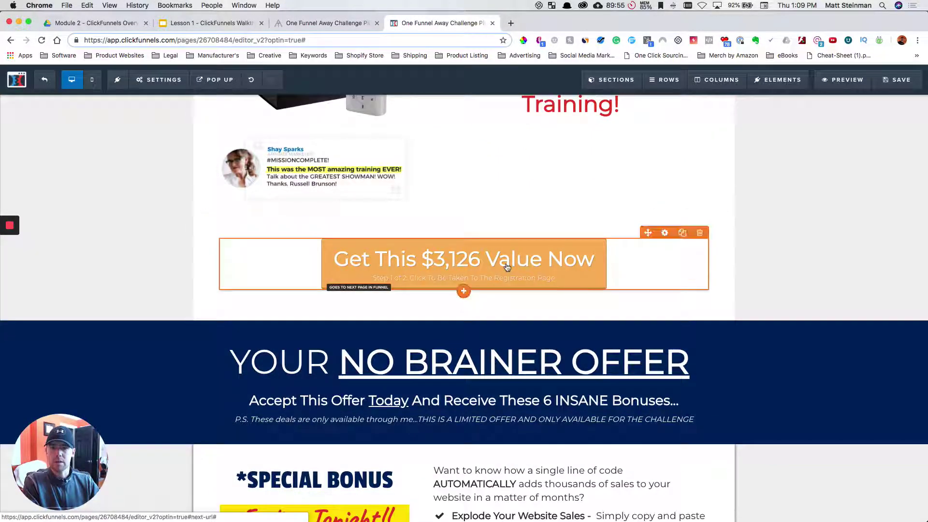
{"action": "scroll", "coordinate": [623, 288], "scroll_direction": "down", "scroll_amount": 3}
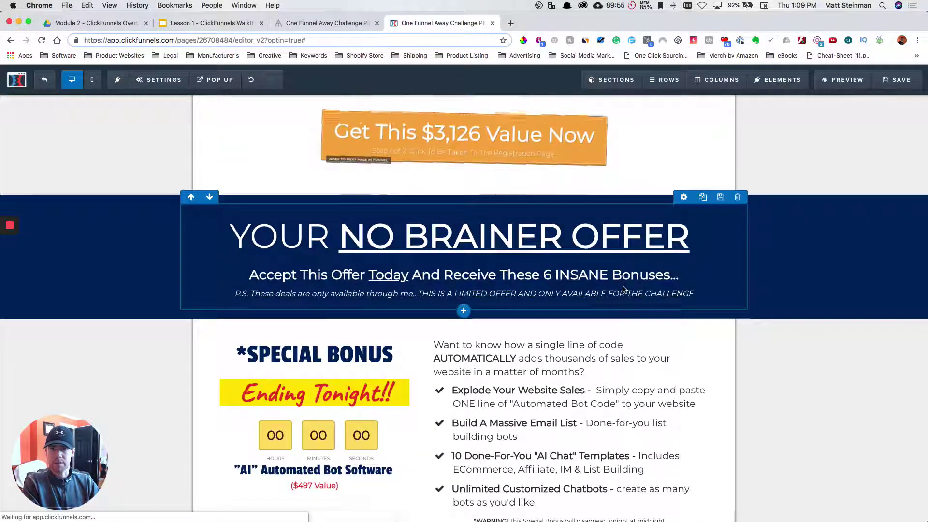
{"action": "scroll", "coordinate": [581, 412], "scroll_direction": "down", "scroll_amount": 4}
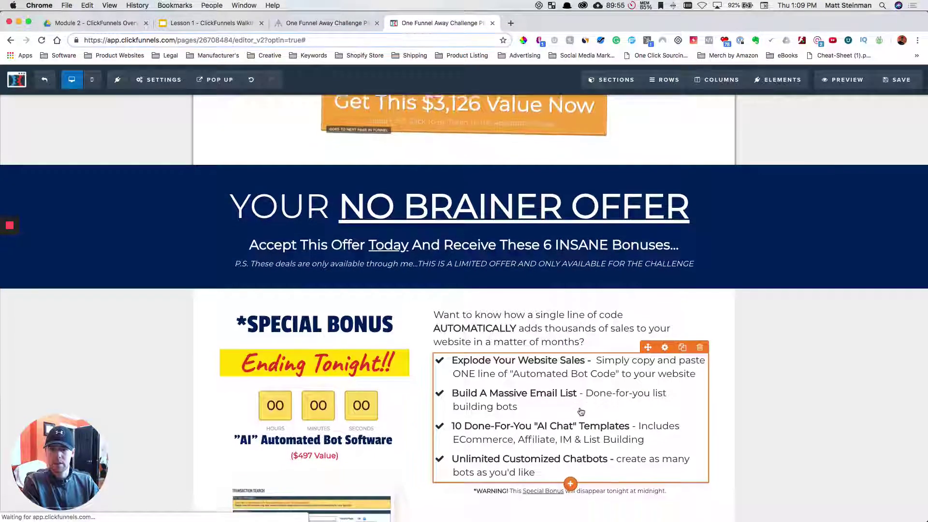
{"action": "scroll", "coordinate": [581, 412], "scroll_direction": "down", "scroll_amount": 15}
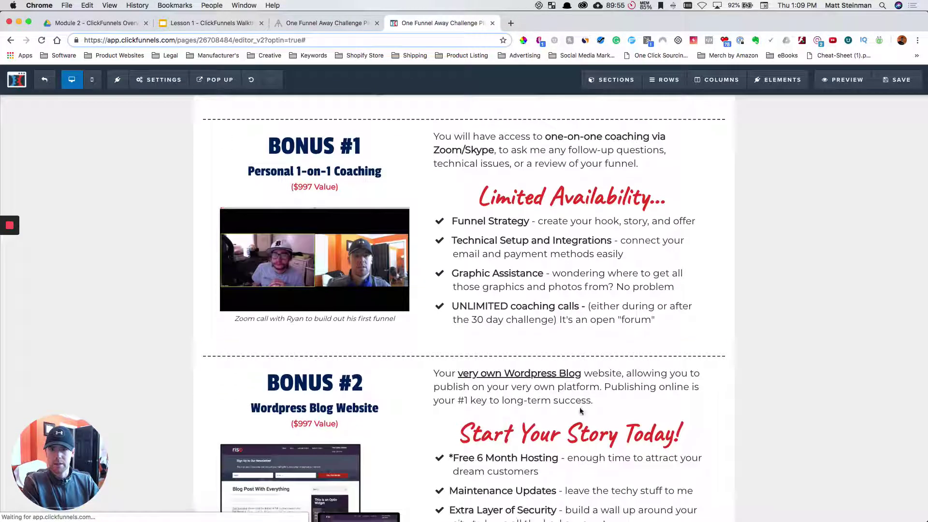
{"action": "scroll", "coordinate": [581, 410], "scroll_direction": "down", "scroll_amount": 2}
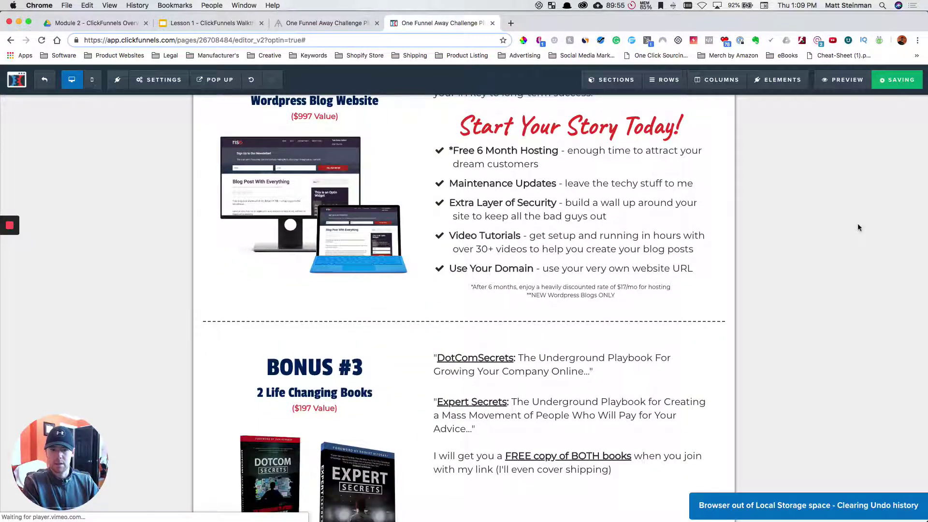
Examine the remaining desktop sections from the book bonus through the testimonials and return to the Bonus #2 workbook row.
{"action": "scroll", "coordinate": [857, 224], "scroll_direction": "down", "scroll_amount": 20}
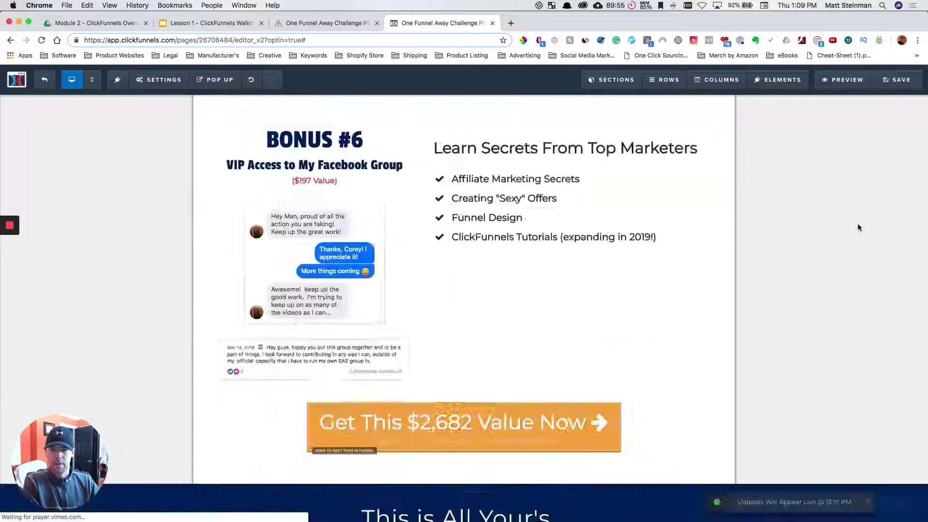
{"action": "scroll", "coordinate": [858, 227], "scroll_direction": "down", "scroll_amount": 10}
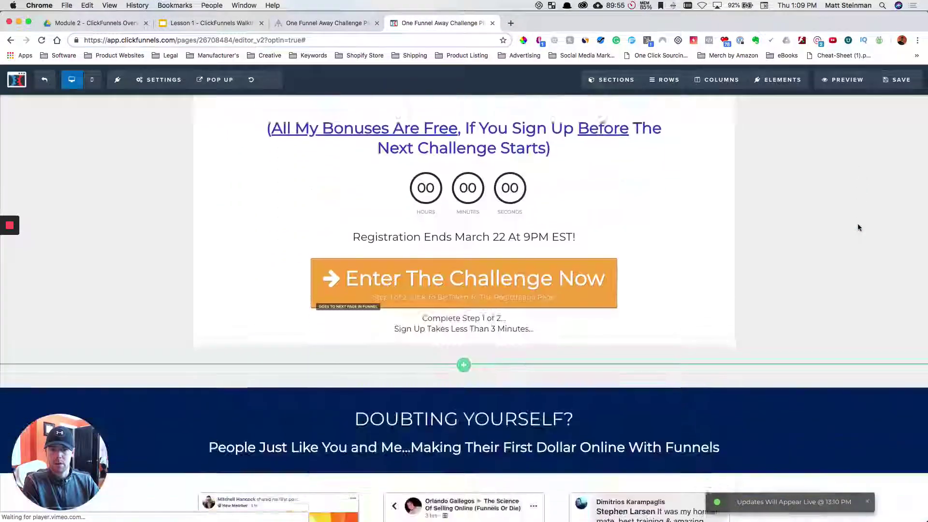
{"action": "scroll", "coordinate": [779, 309], "scroll_direction": "down", "scroll_amount": 15}
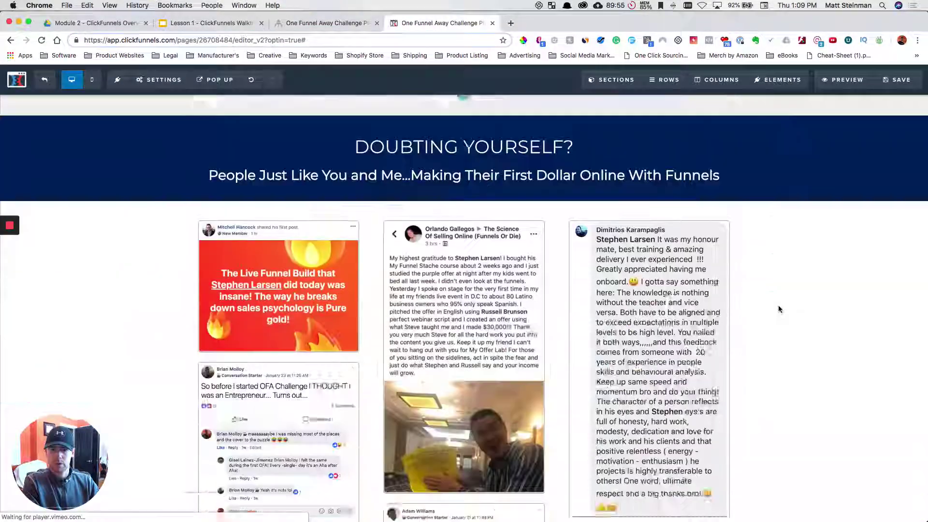
{"action": "scroll", "coordinate": [778, 309], "scroll_direction": "down", "scroll_amount": 10}
{"action": "scroll", "coordinate": [779, 309], "scroll_direction": "up", "scroll_amount": 20}
{"action": "scroll", "coordinate": [778, 309], "scroll_direction": "up", "scroll_amount": 15}
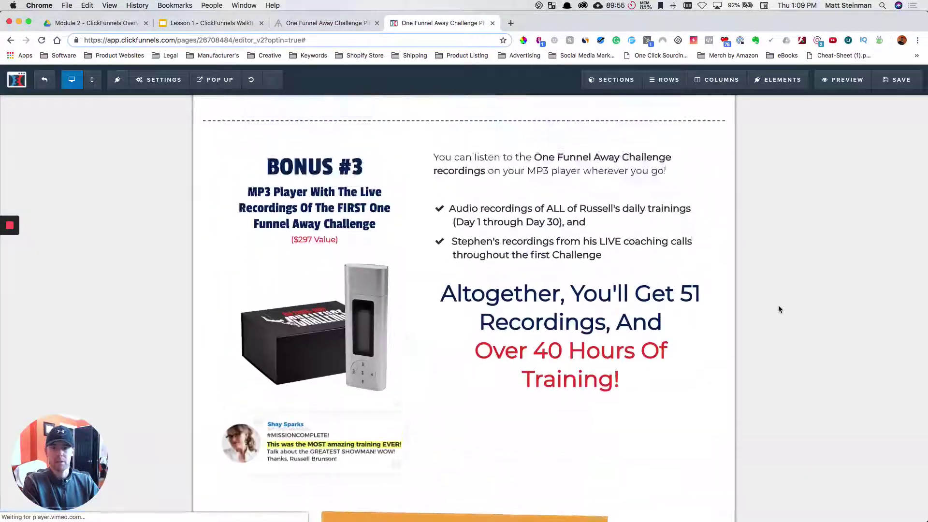
{"action": "scroll", "coordinate": [779, 309], "scroll_direction": "up", "scroll_amount": 12}
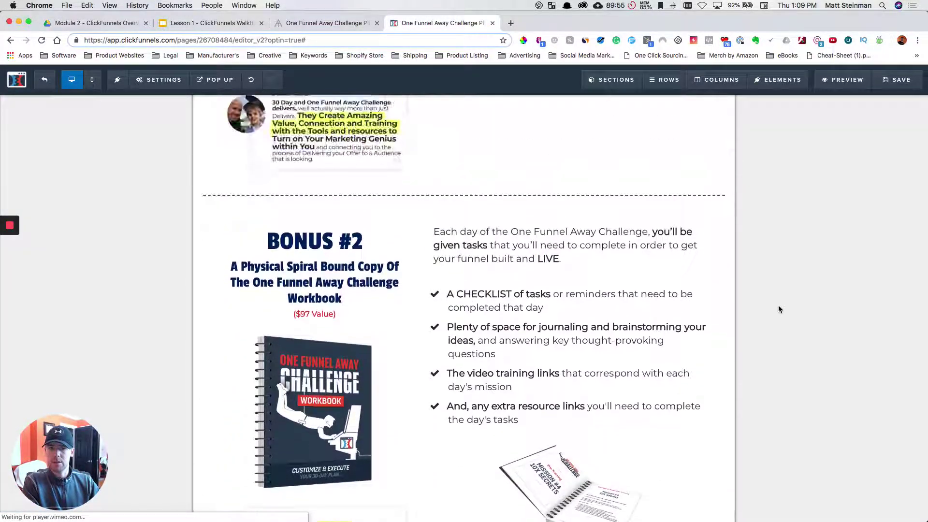
Review the desktop page upward from the Bonus #2 workbook row and inspect the device visibility setting of the "LIVE 'HAND-HOLDING' SESSIONS" headline.
{"action": "scroll", "coordinate": [779, 309], "scroll_direction": "up", "scroll_amount": 8}
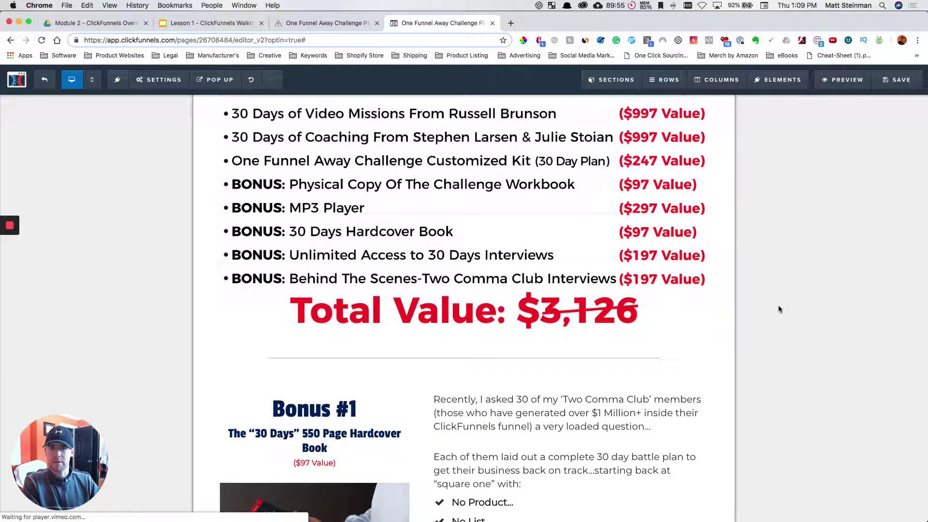
{"action": "scroll", "coordinate": [778, 309], "scroll_direction": "up", "scroll_amount": 4}
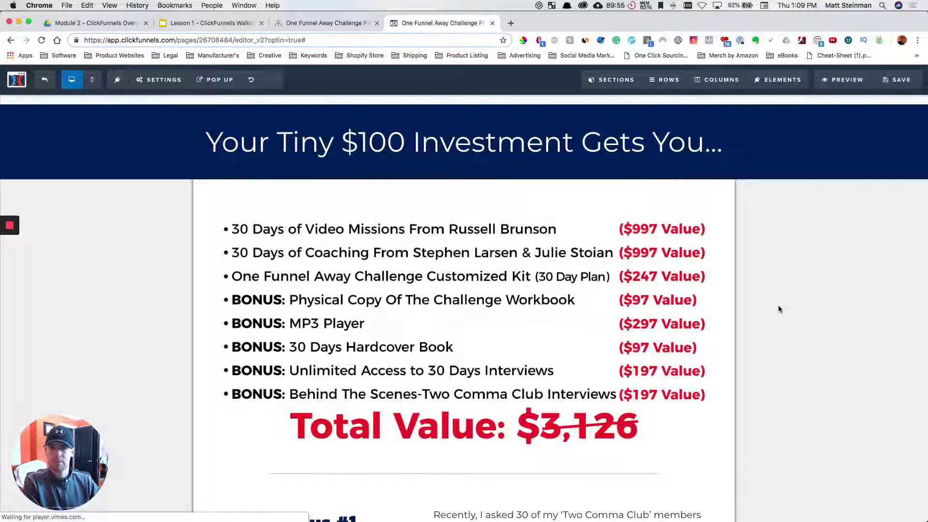
{"action": "scroll", "coordinate": [779, 309], "scroll_direction": "up", "scroll_amount": 5}
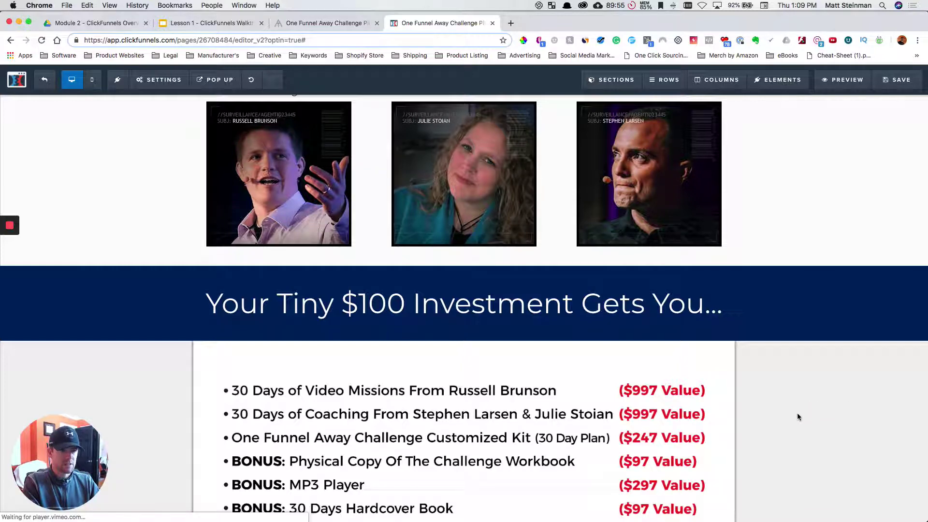
{"action": "scroll", "coordinate": [798, 417], "scroll_direction": "up", "scroll_amount": 5}
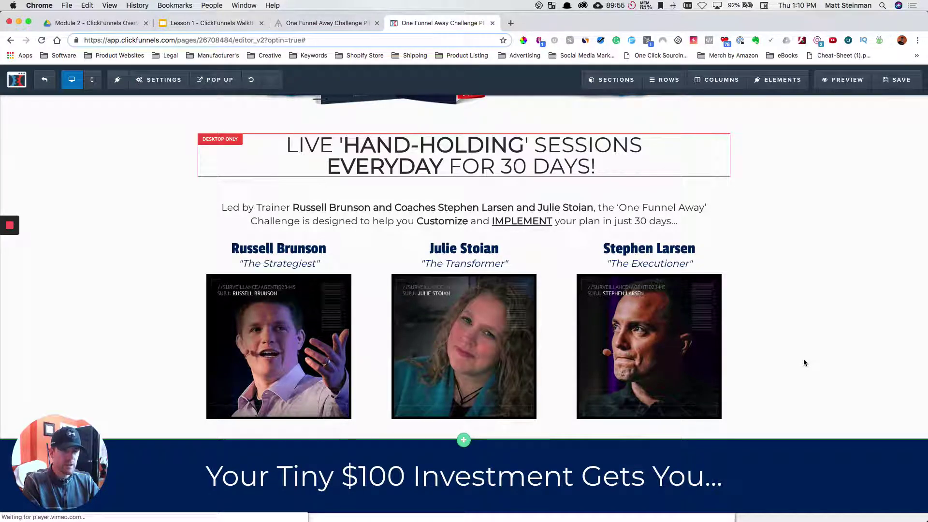
{"action": "scroll", "coordinate": [804, 361], "scroll_direction": "down", "scroll_amount": 5}
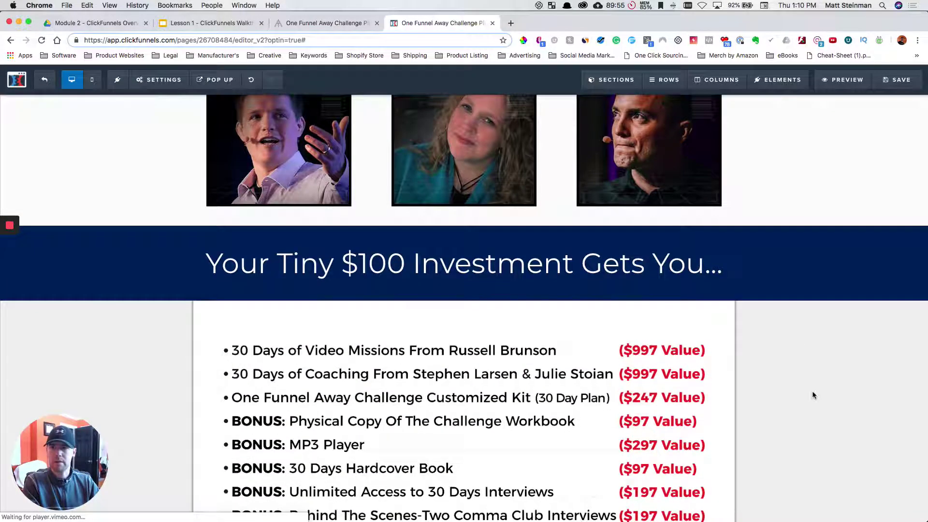
{"action": "scroll", "coordinate": [813, 395], "scroll_direction": "up", "scroll_amount": 10}
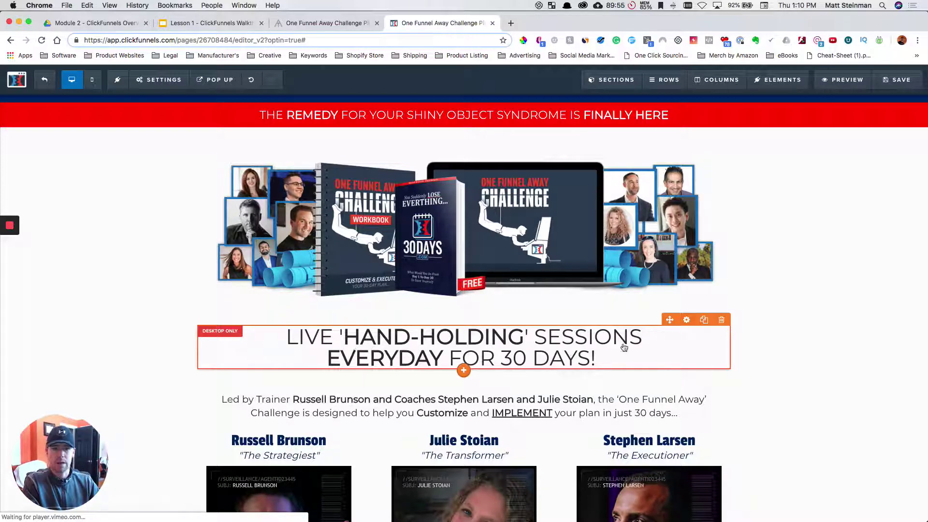
{"action": "left_click", "coordinate": [453, 334]}
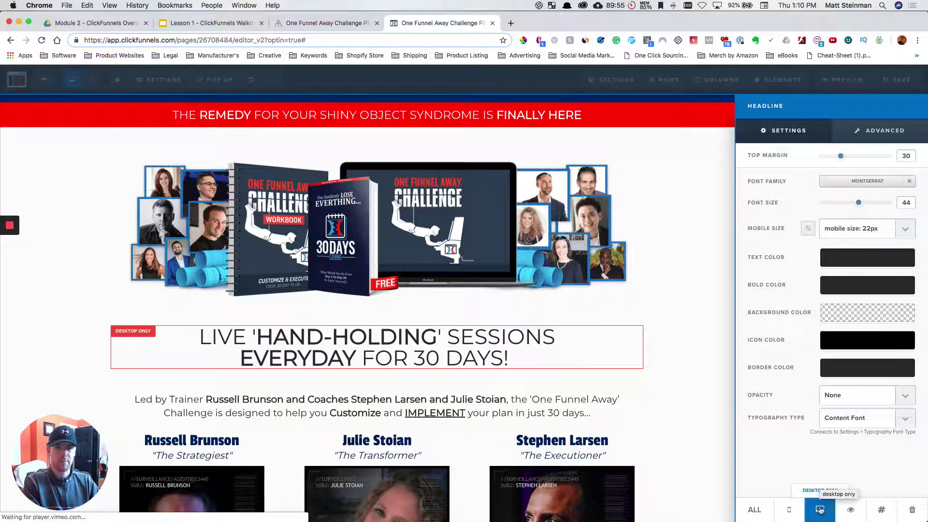
{"action": "left_click", "coordinate": [664, 393]}
{"action": "scroll", "coordinate": [664, 394], "scroll_direction": "down", "scroll_amount": 6}
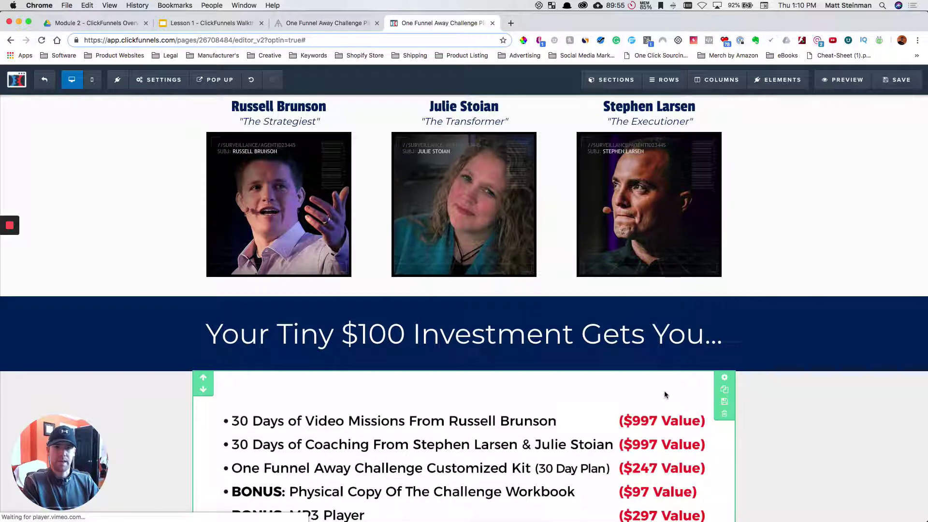
{"action": "scroll", "coordinate": [664, 394], "scroll_direction": "up", "scroll_amount": 6}
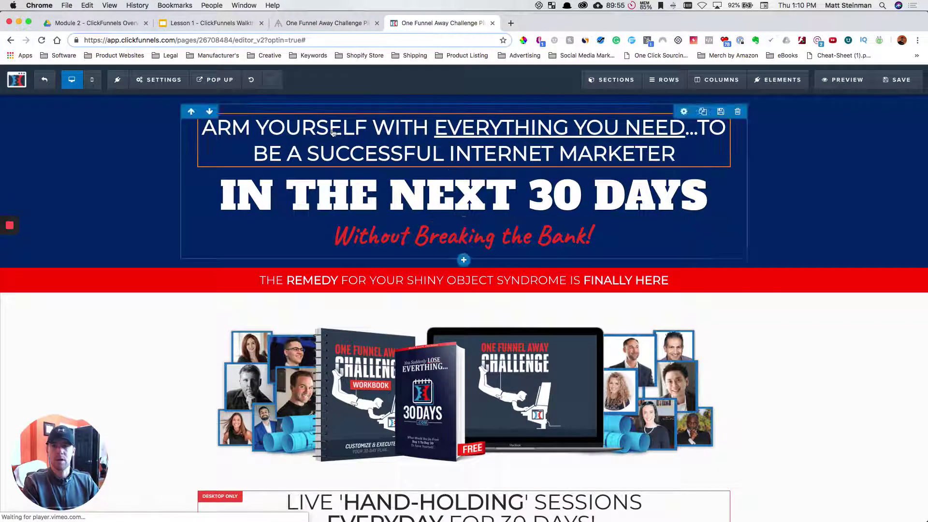
Examine the device visibility options of the "ARM YOURSELF WITH EVERYTHING YOU NEED" headline, return to the editing page and save it.
{"action": "left_click", "coordinate": [460, 140]}
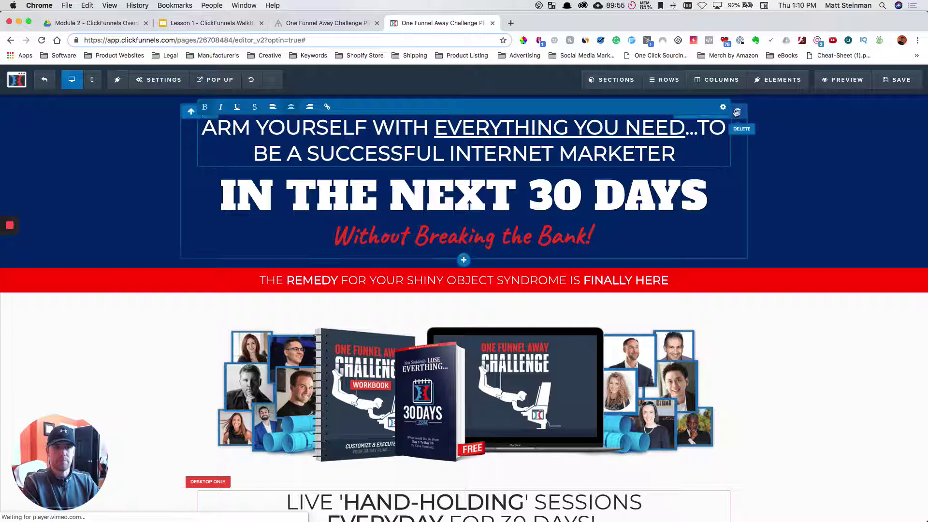
{"action": "left_click", "coordinate": [730, 275]}
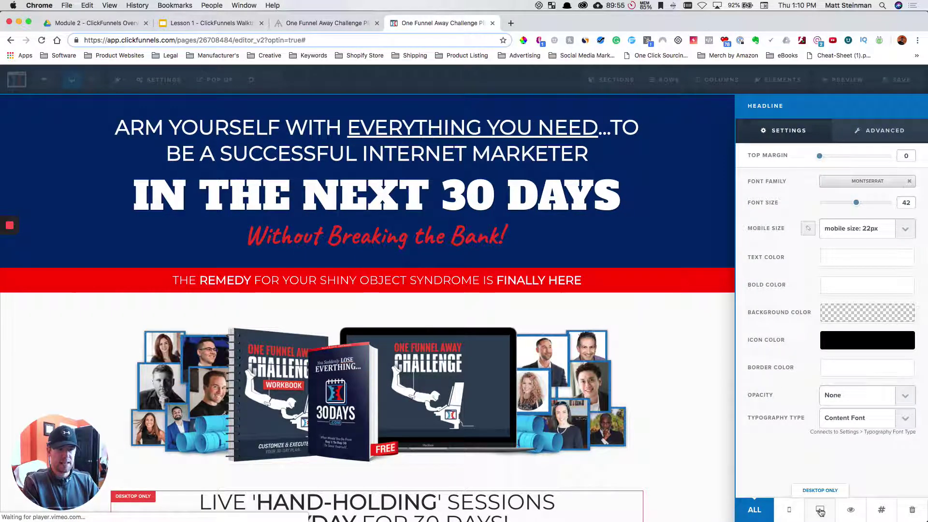
{"action": "left_click", "coordinate": [505, 135]}
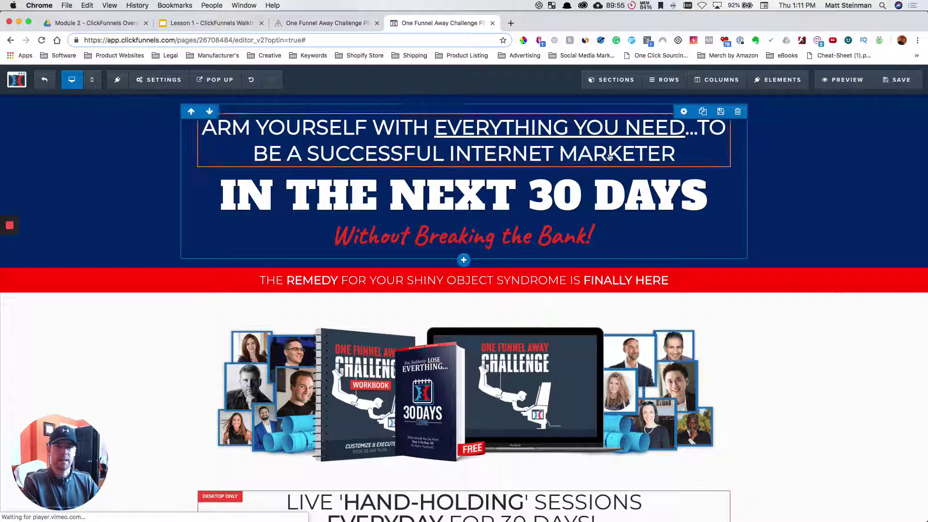
{"action": "left_click", "coordinate": [637, 144]}
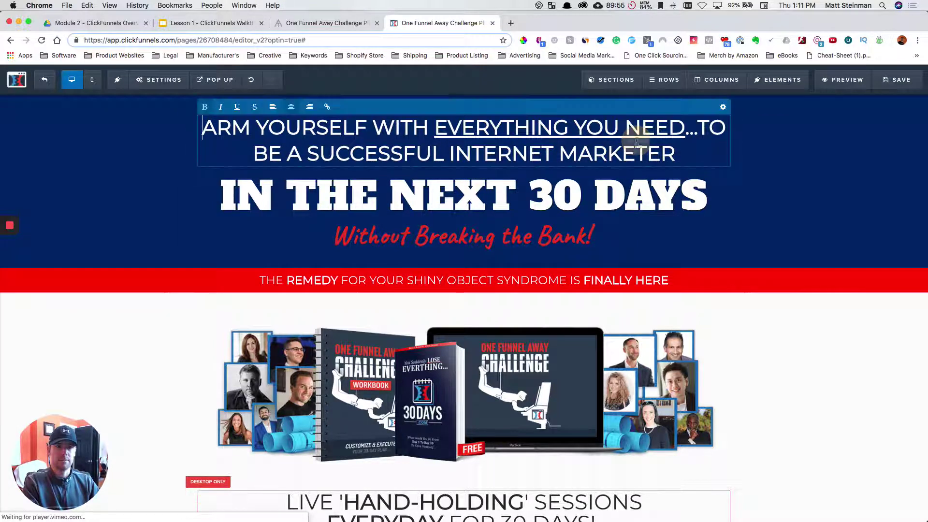
{"action": "left_click", "coordinate": [724, 108]}
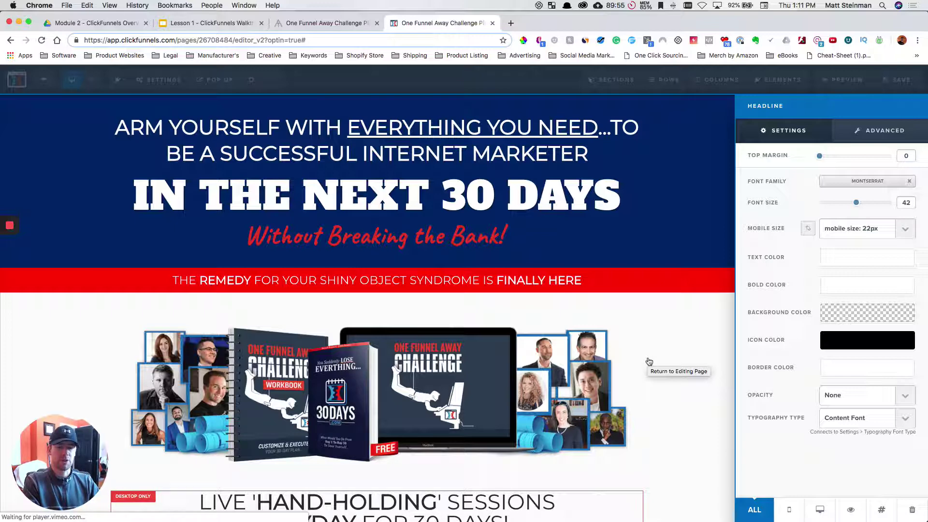
{"action": "left_click", "coordinate": [694, 293]}
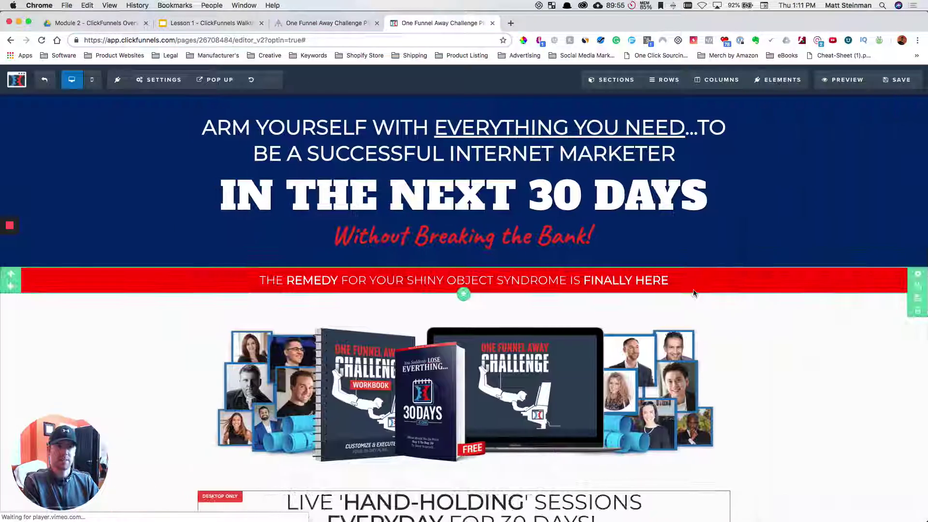
{"action": "left_click", "coordinate": [898, 82]}
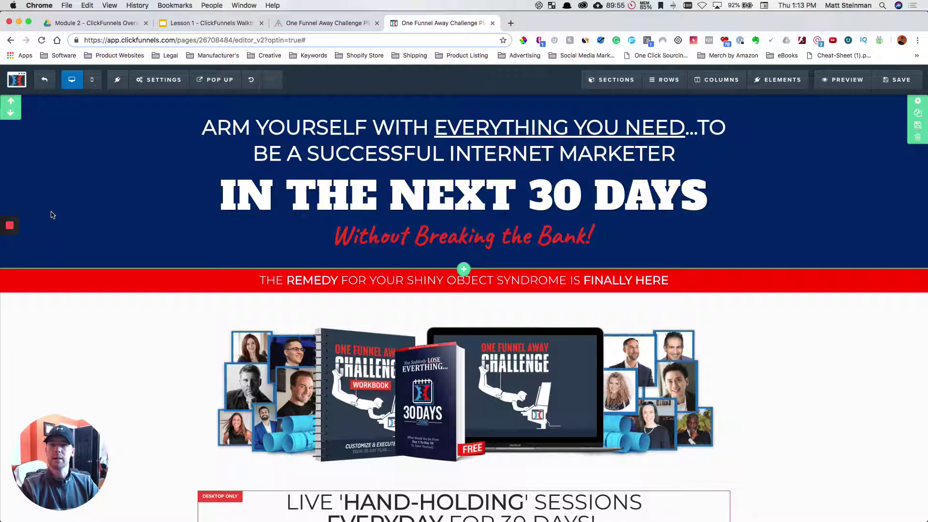
{"action": "mouse_move", "coordinate": [12, 248]}
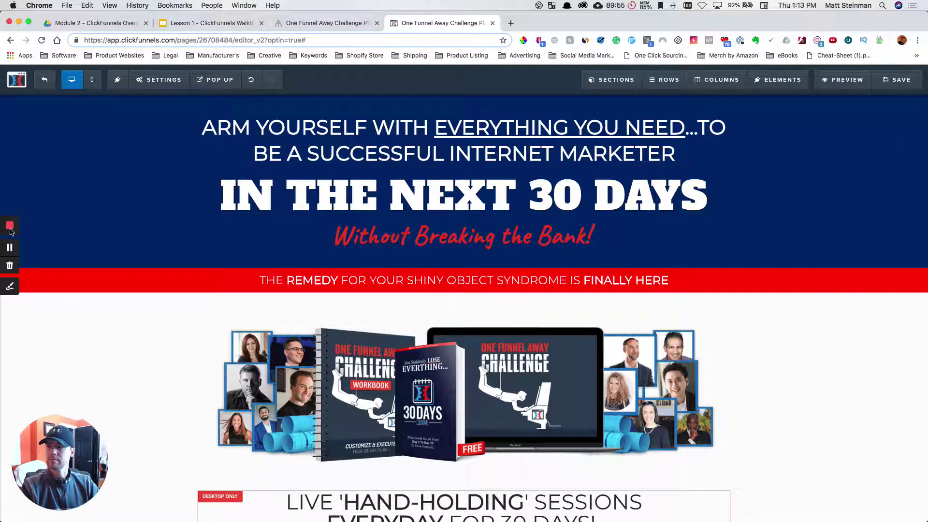